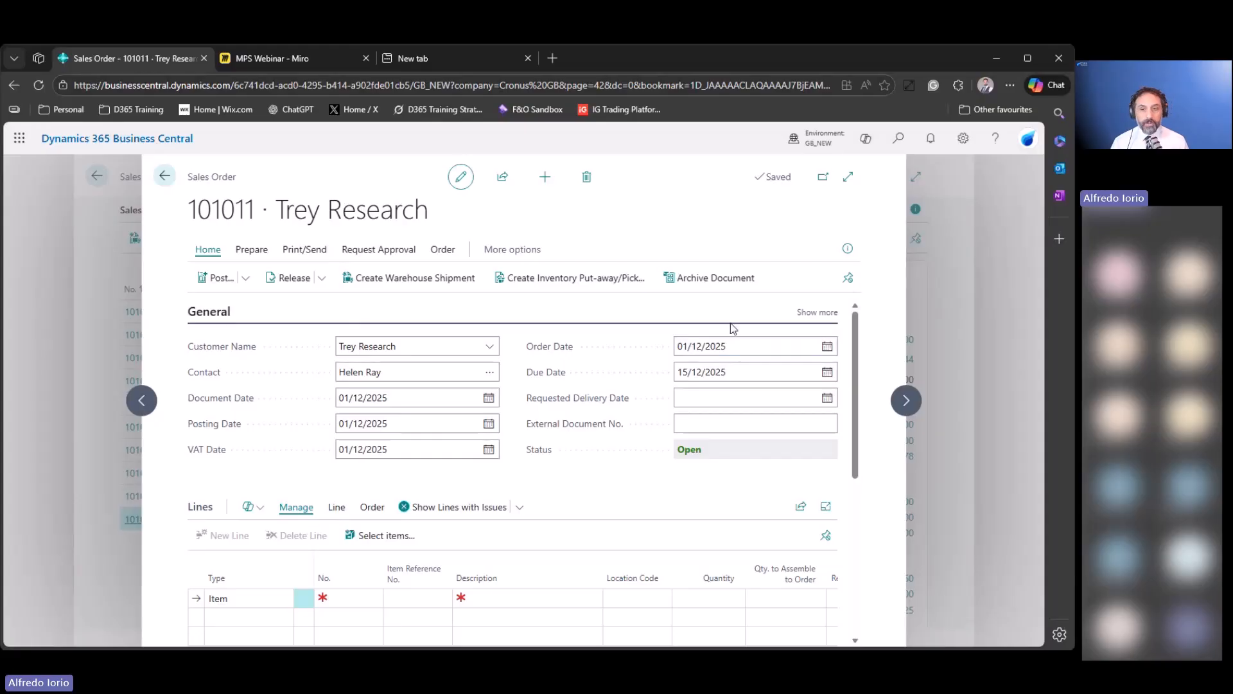
Switch to the MPS Webinar board in Miro and label the empty rectangle "Forecast".
left_click(263, 59)
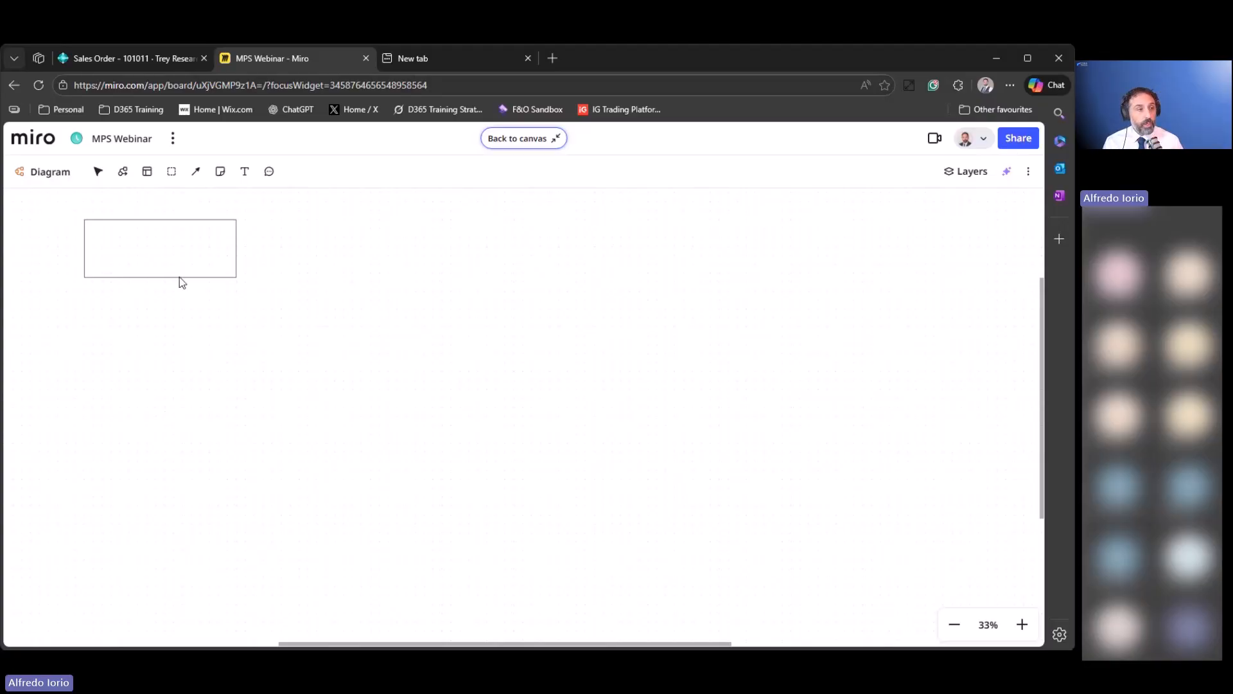
double_click(164, 247)
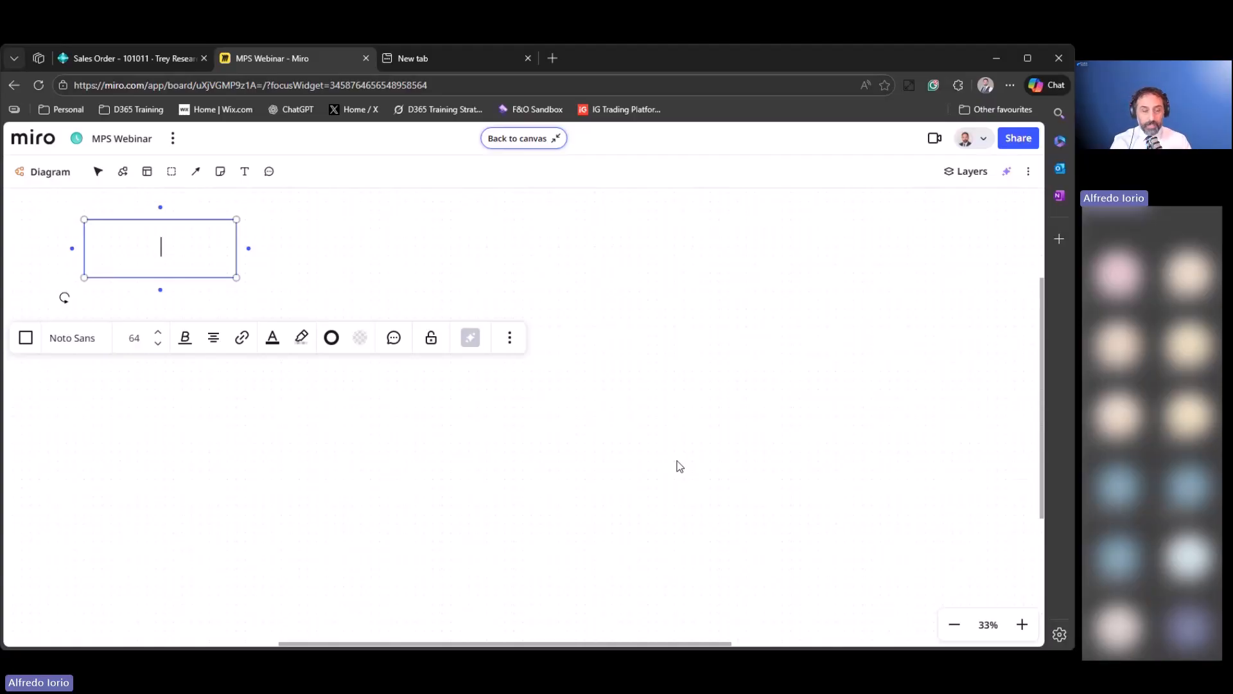
type("Fore")
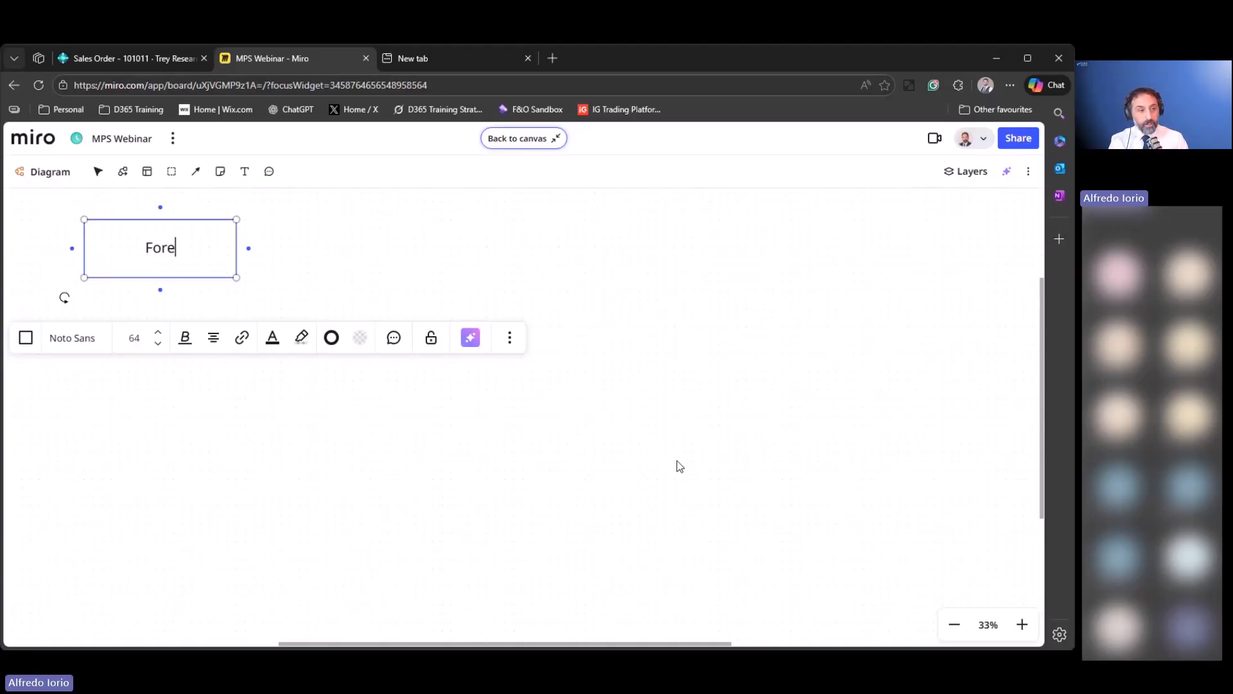
type("cad")
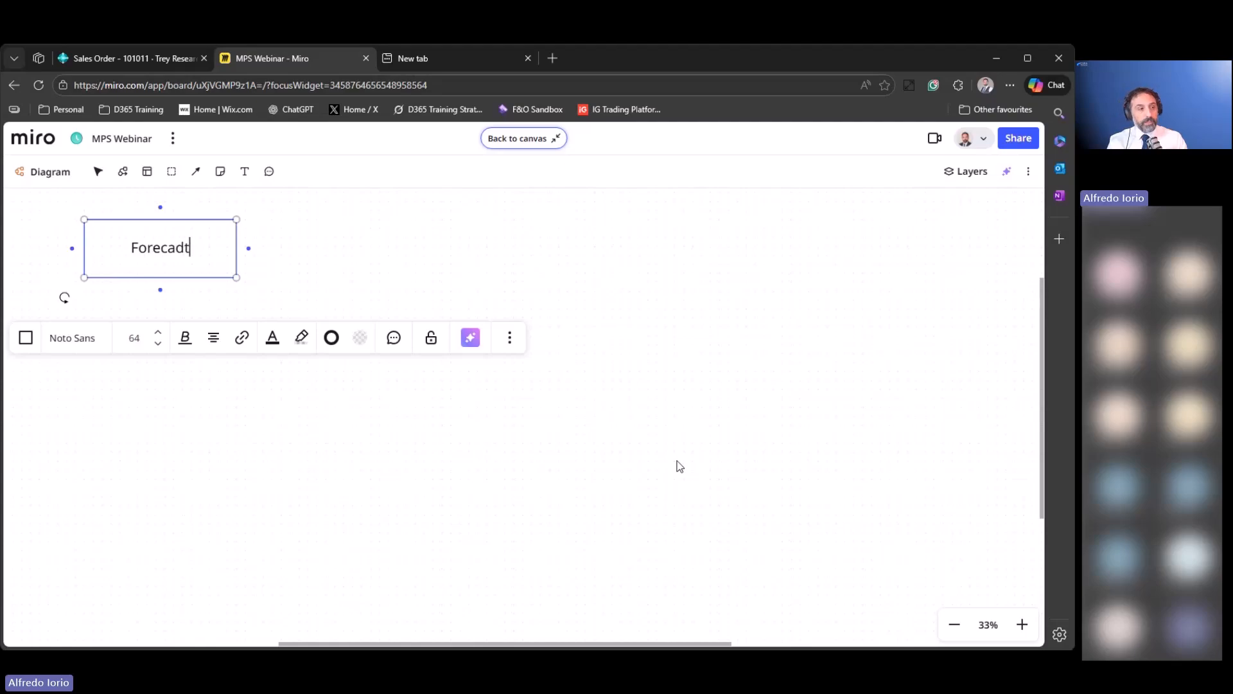
key("BackSpace")
type("st")
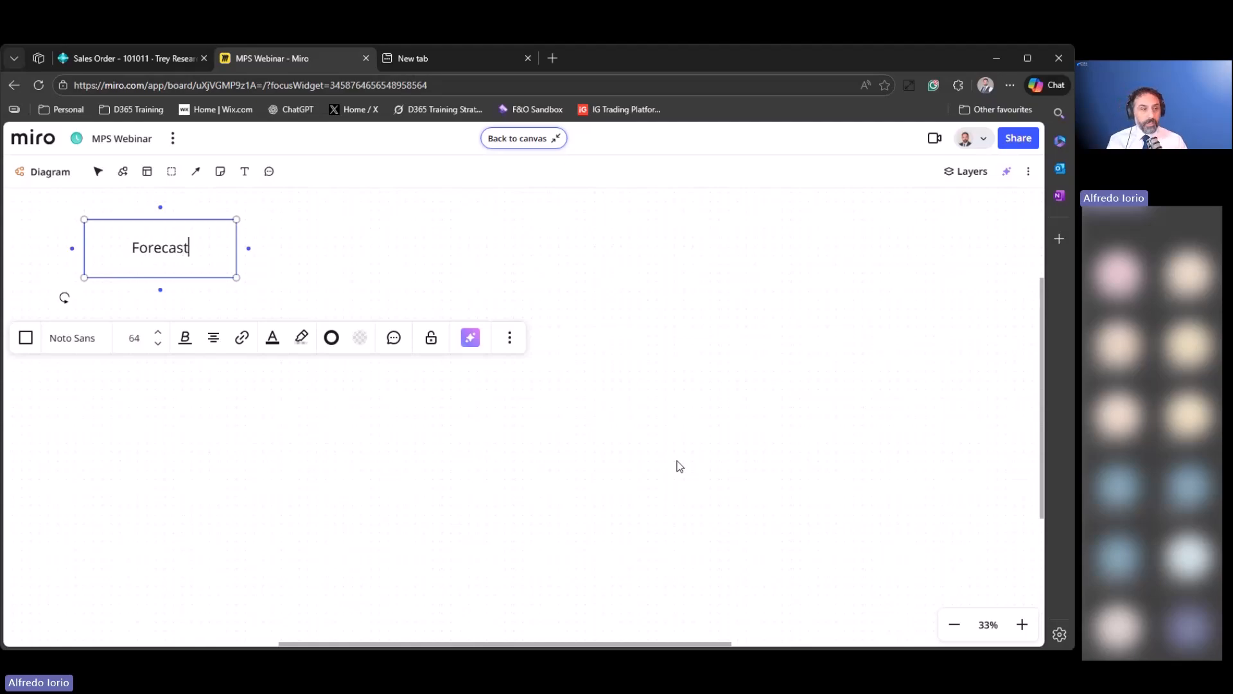
left_click(371, 543)
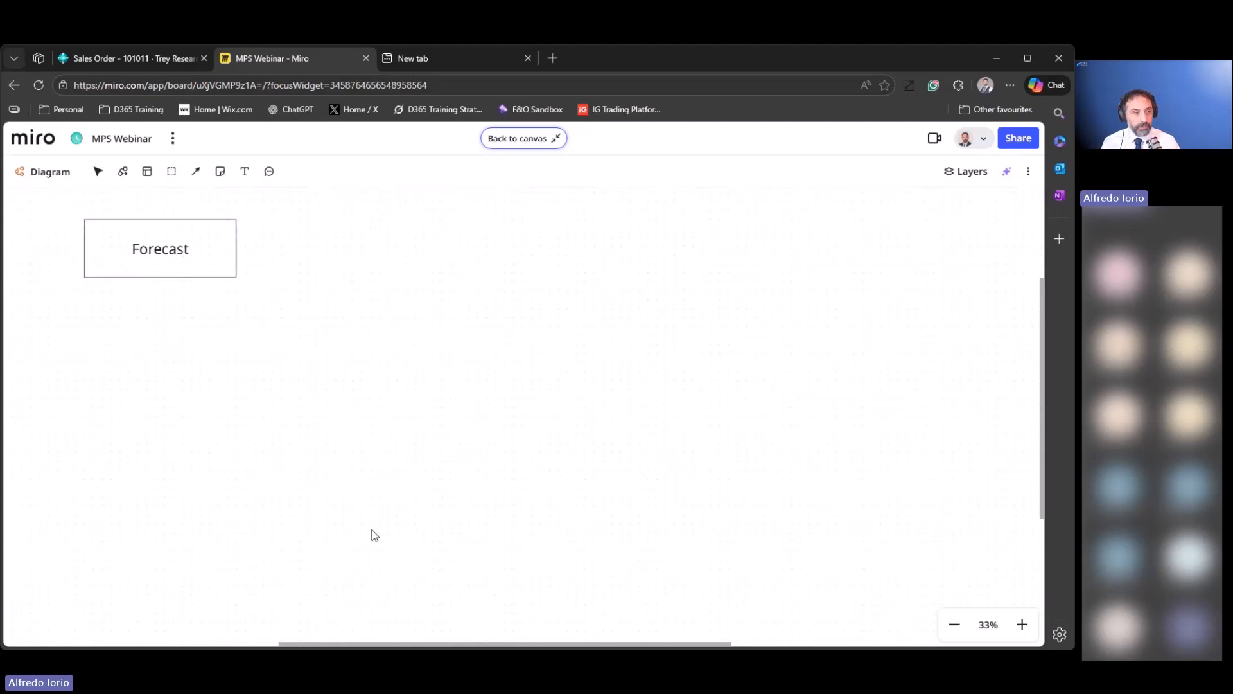
Move the Forecast box a short distance to the right and slightly down on the canvas.
left_click(205, 248)
left_click_drag(206, 250, 305, 259)
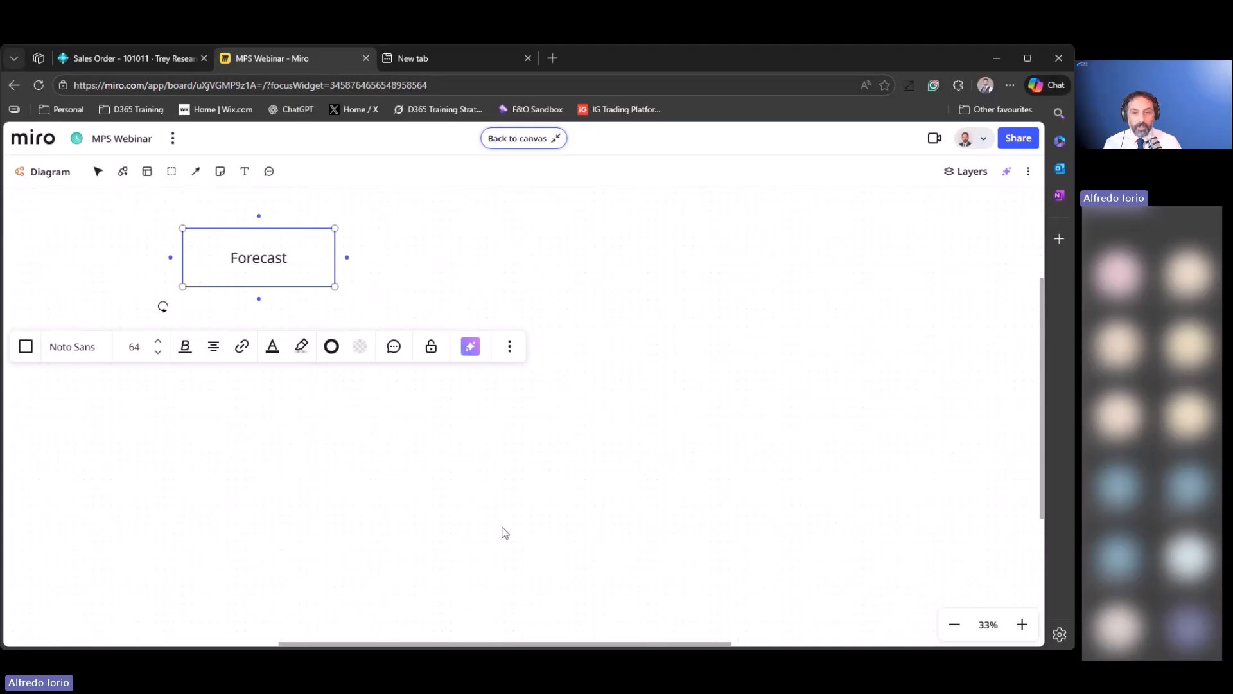
left_click(631, 378)
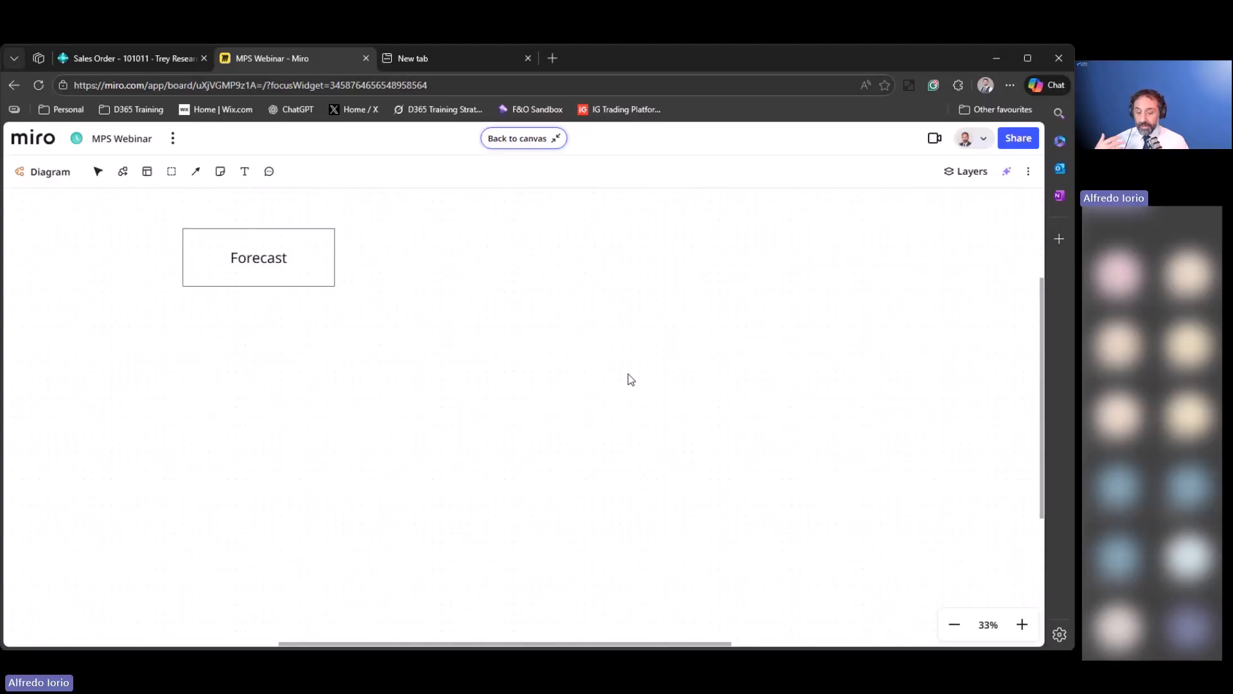
Add a connected box directly below Forecast and label it "Demand".
left_click(258, 281)
left_click(258, 299)
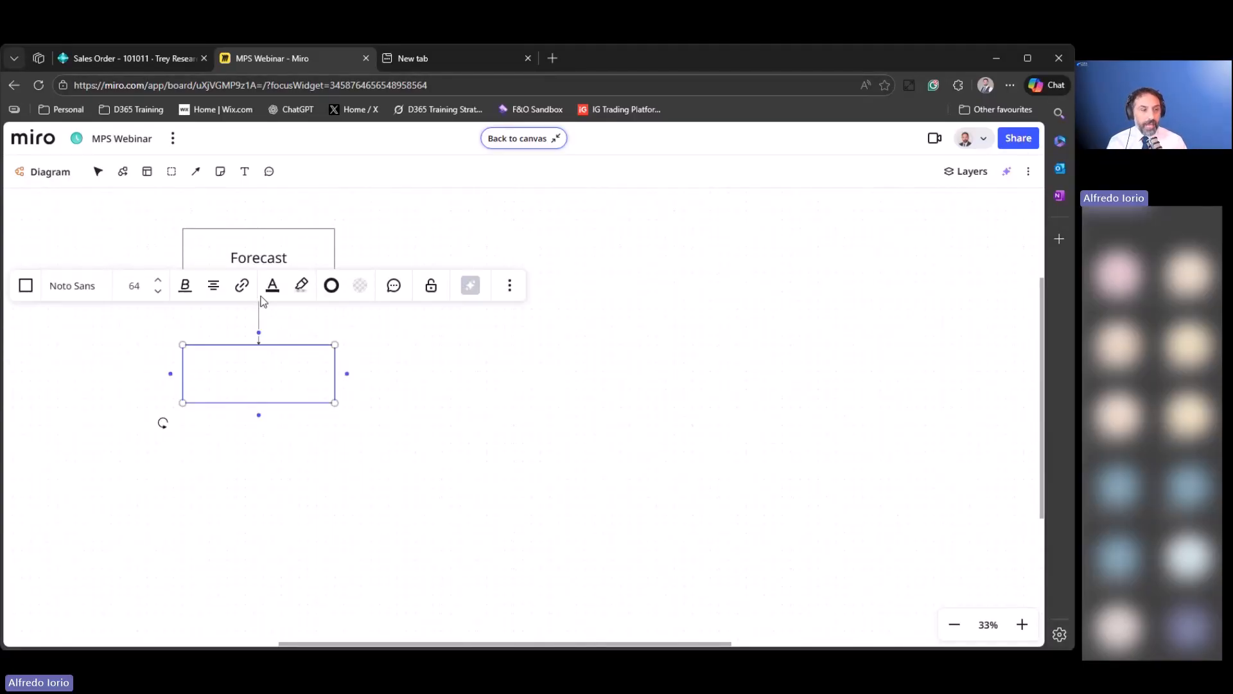
left_click(271, 389)
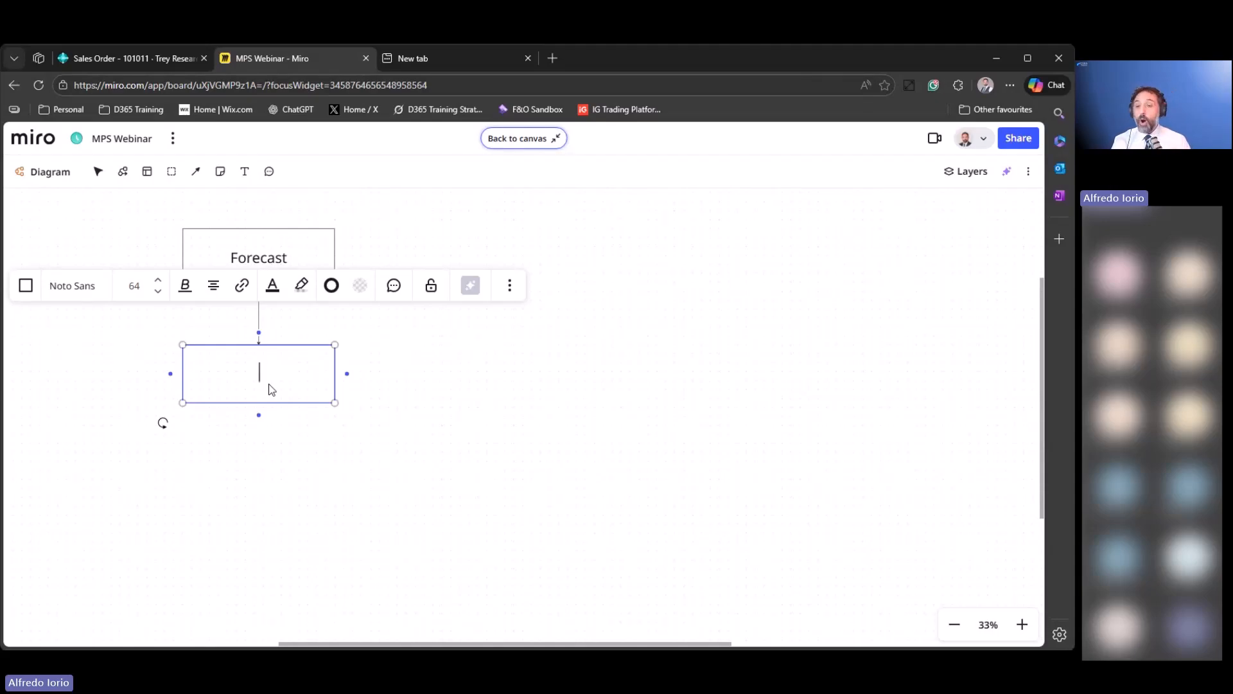
type("Demand")
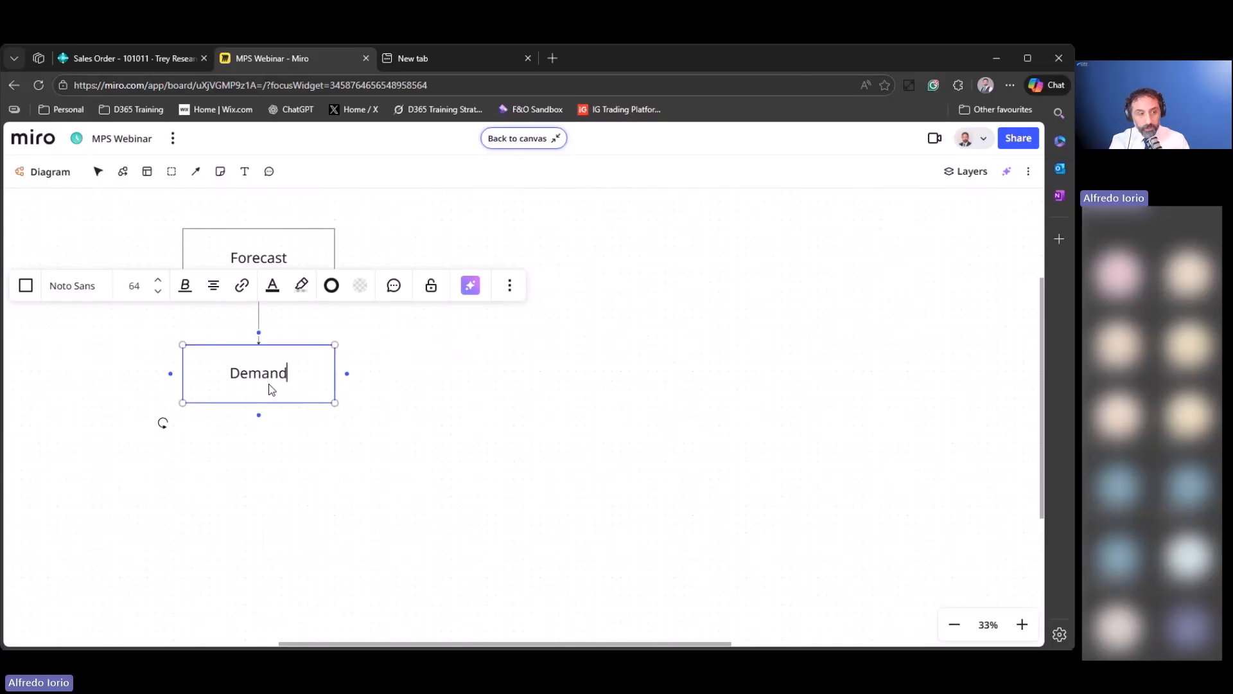
left_click(492, 373)
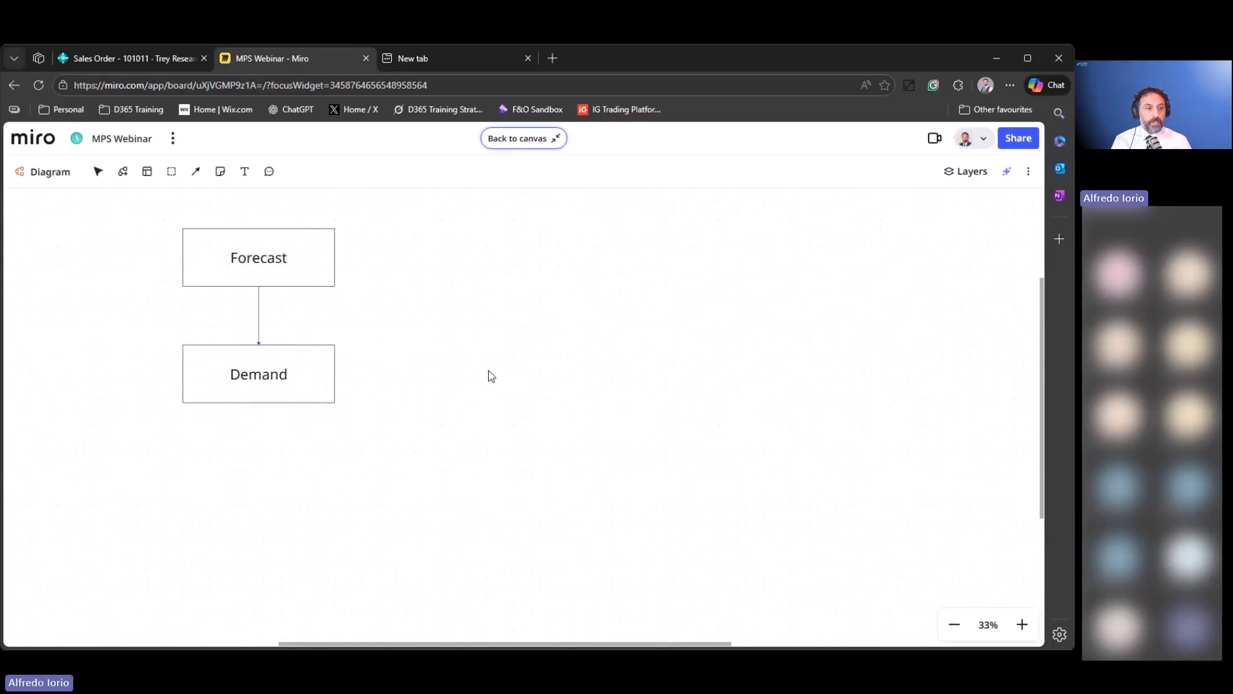
left_click(254, 265)
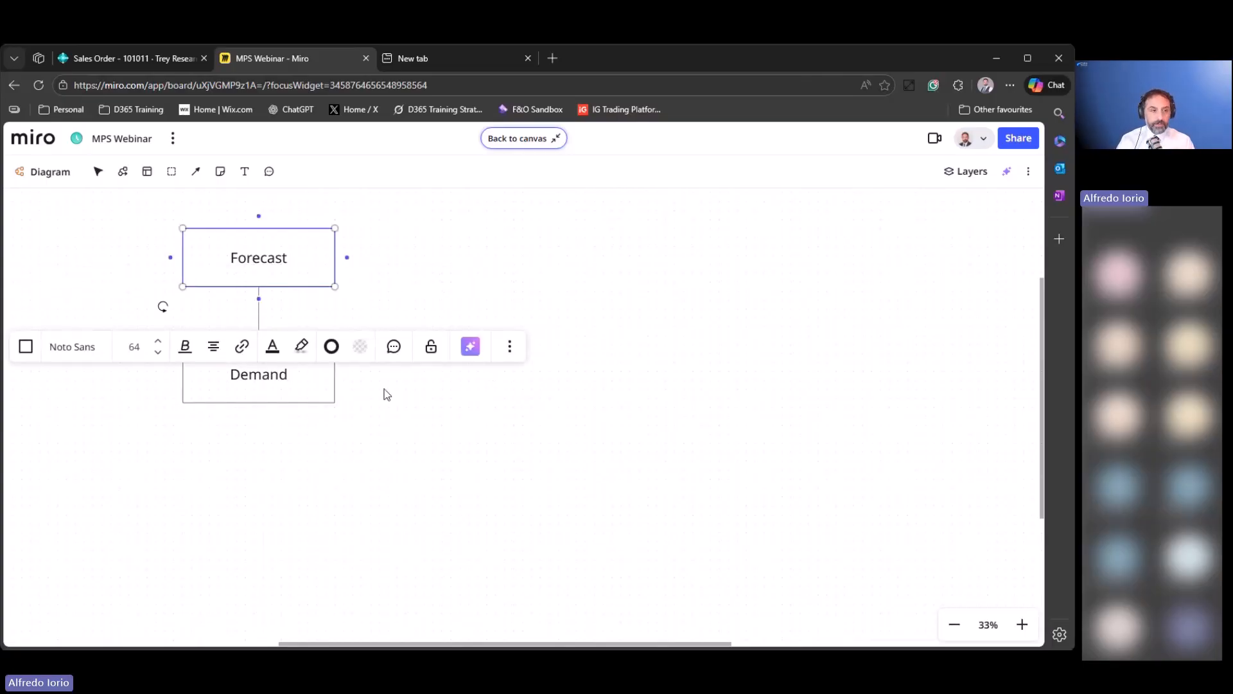
left_click(399, 455)
left_click(291, 390)
left_click(451, 395)
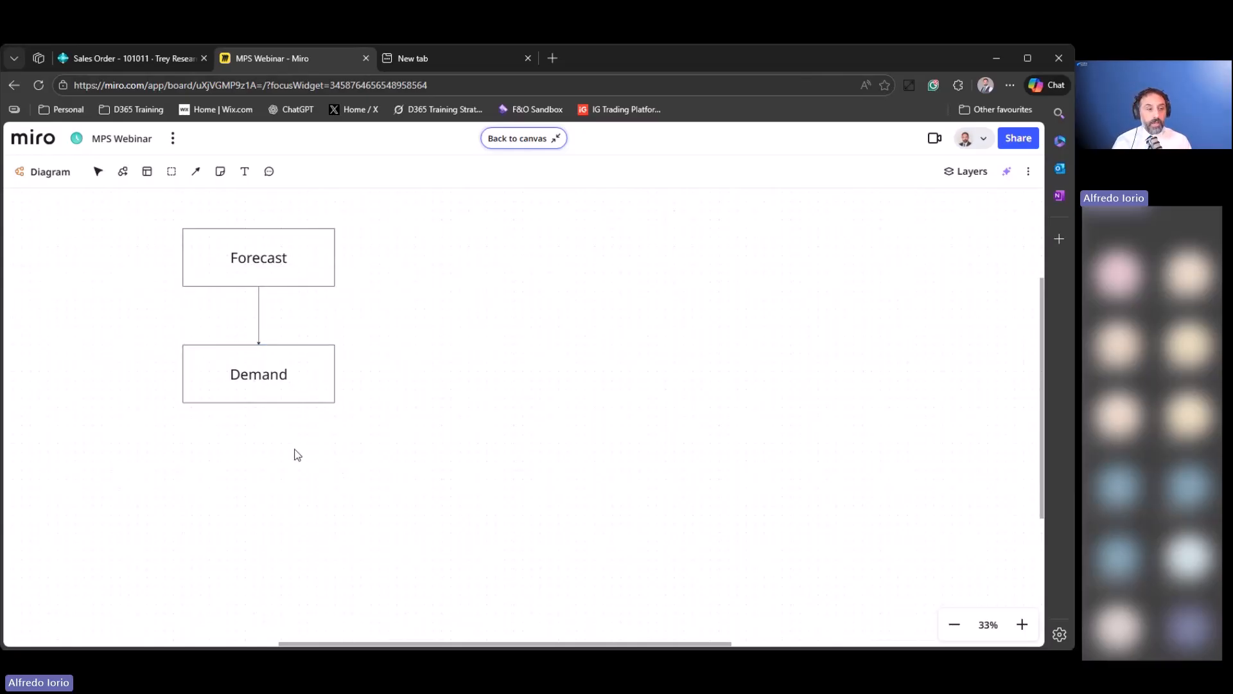
Extend the flow below Demand with two successive connected boxes labelled "MPS" and "MRP".
left_click(258, 397)
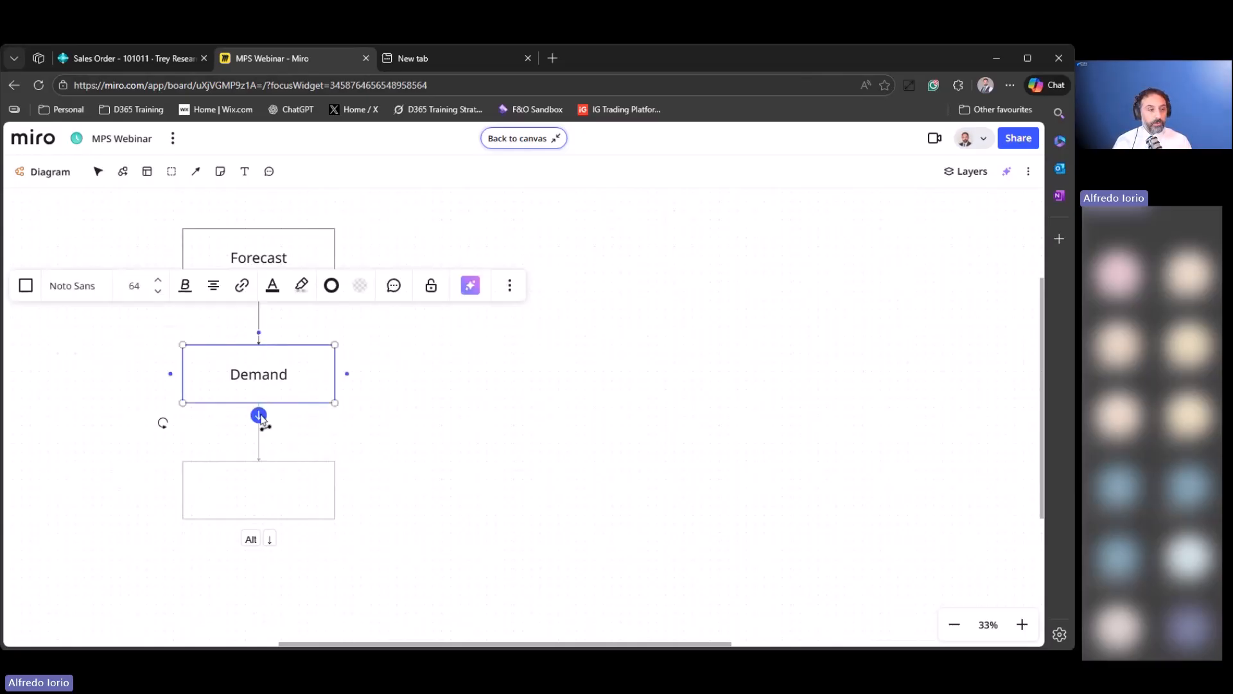
left_click(259, 416)
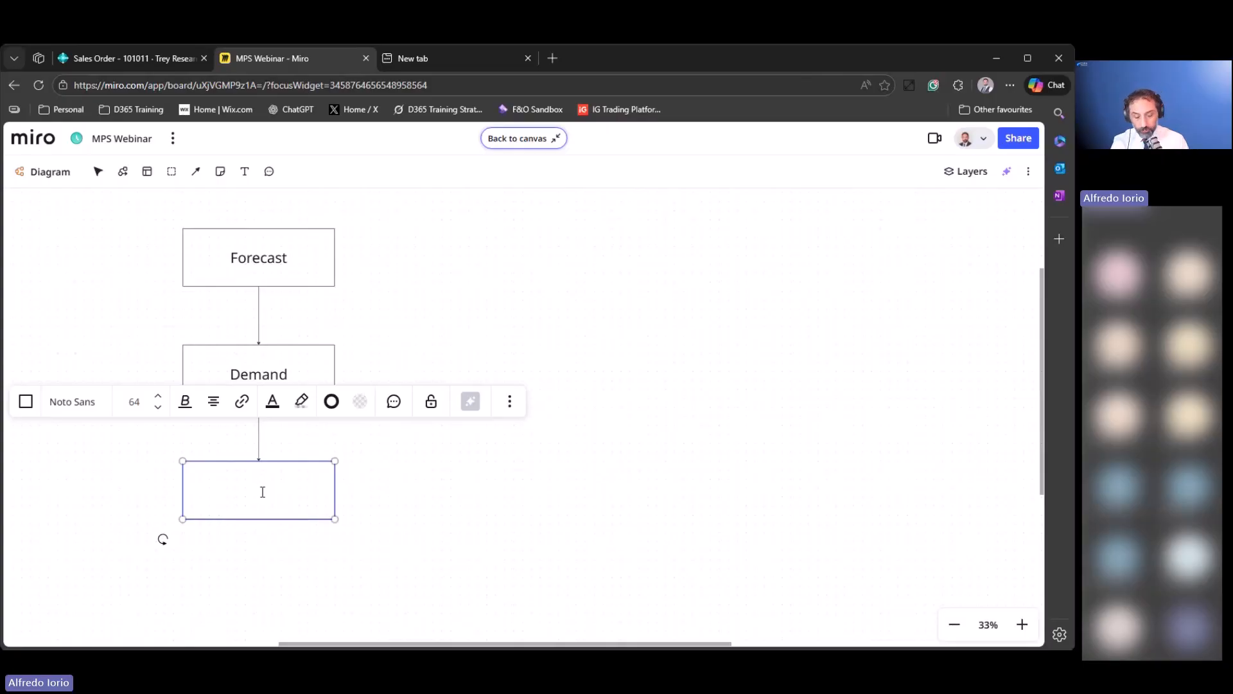
type("MPS")
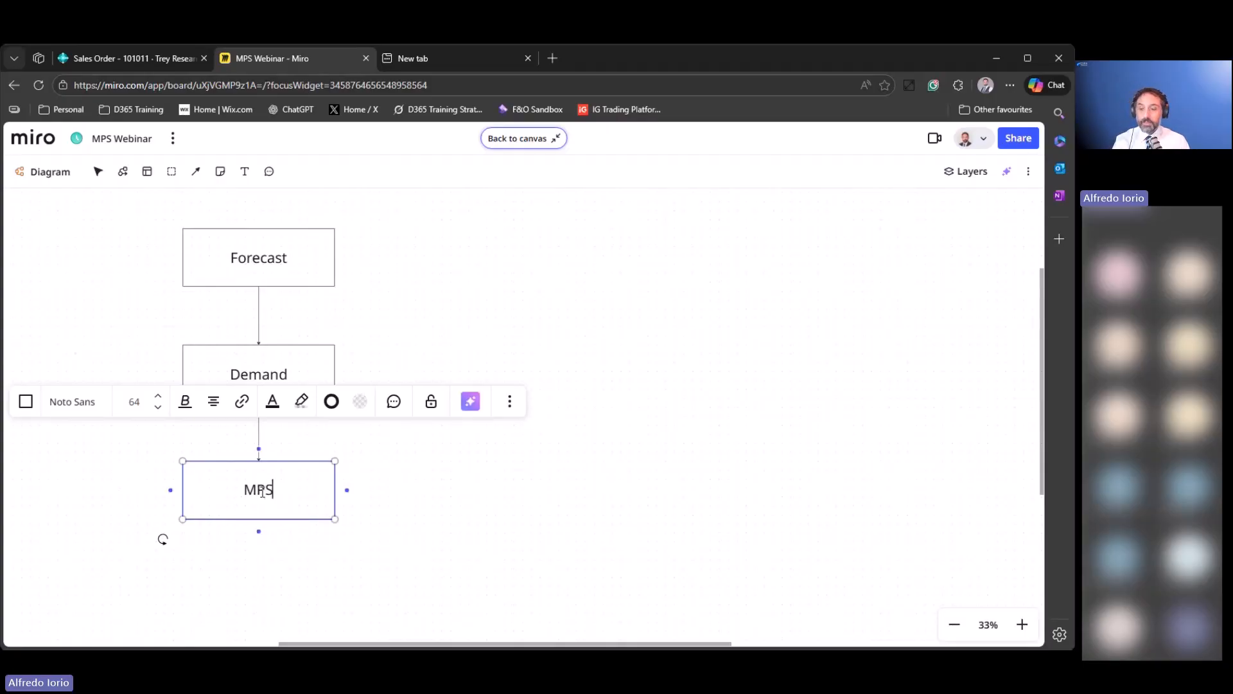
left_click(258, 532)
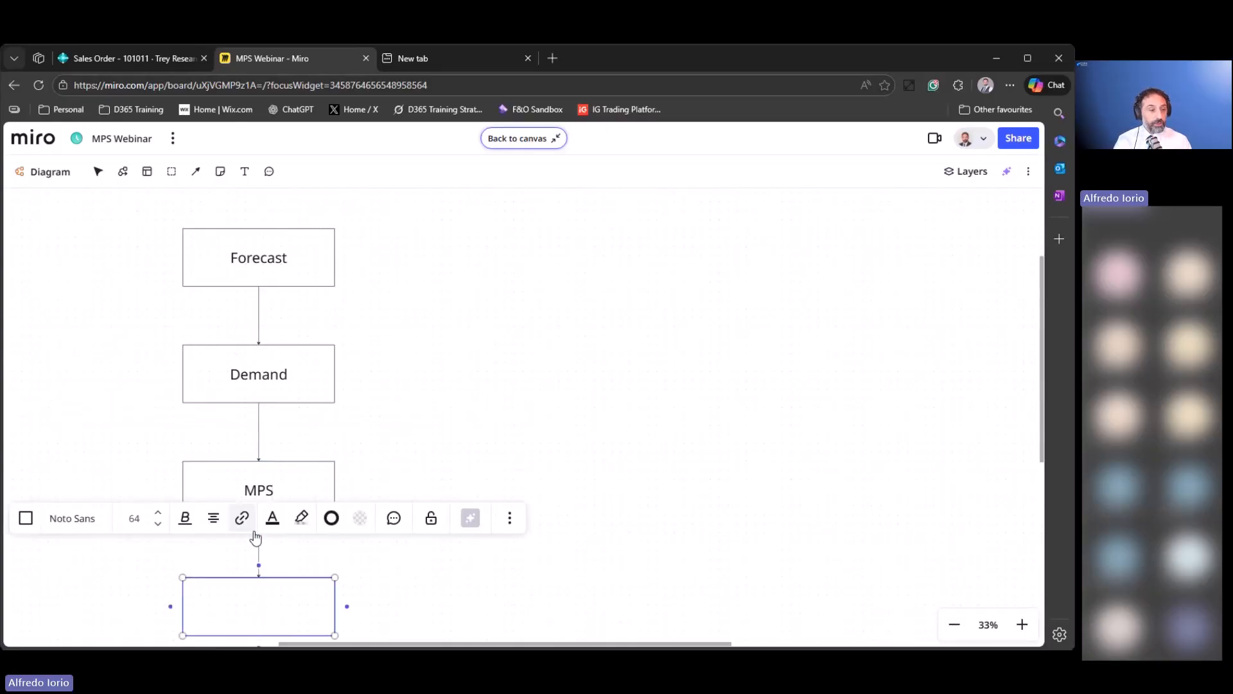
type("MRP")
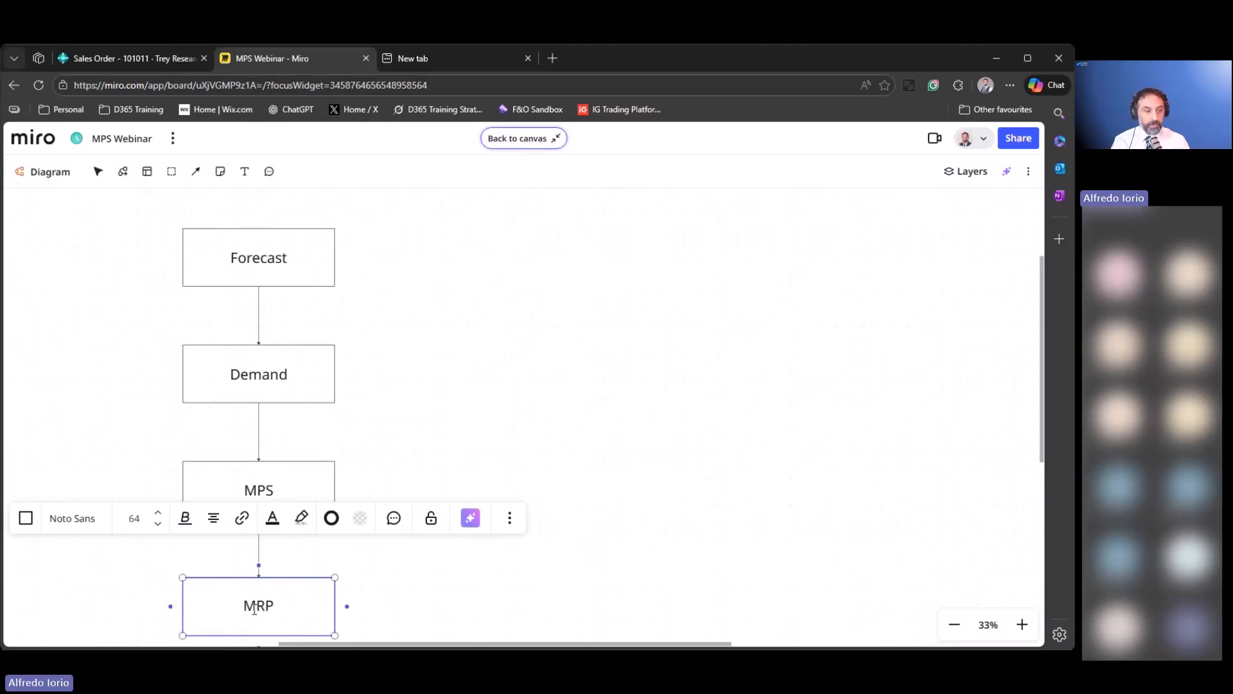
left_click(443, 610)
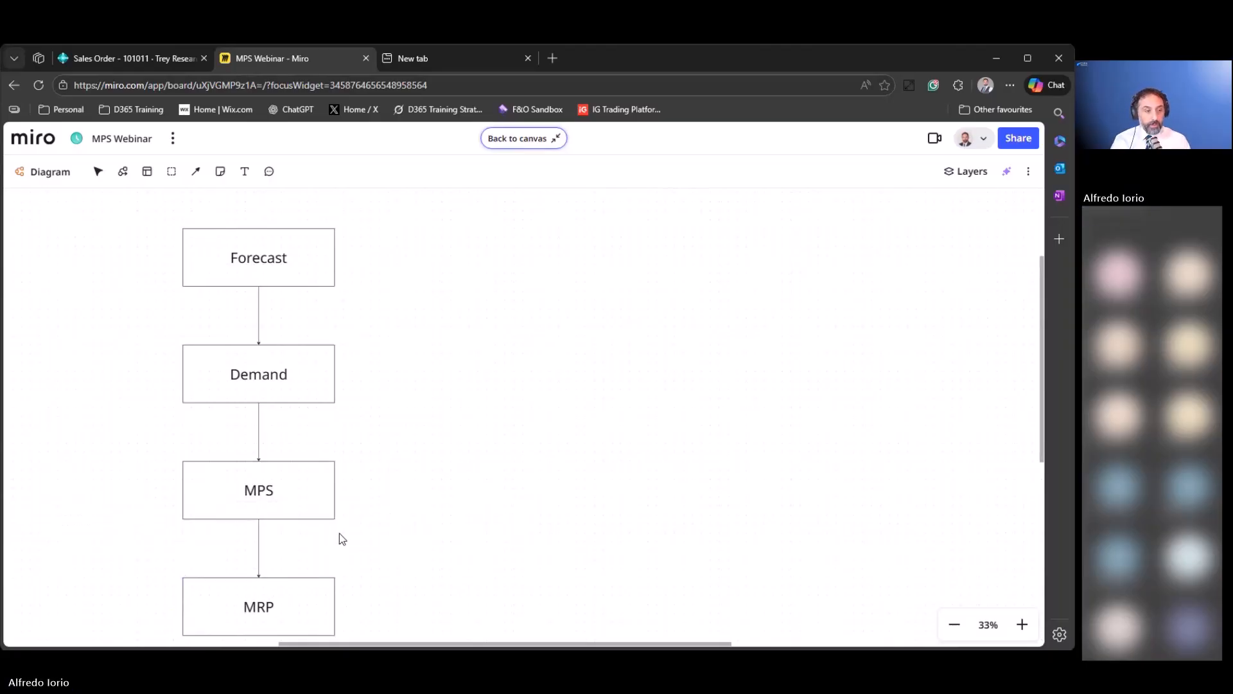
left_click(287, 495)
left_click(303, 610, "shift")
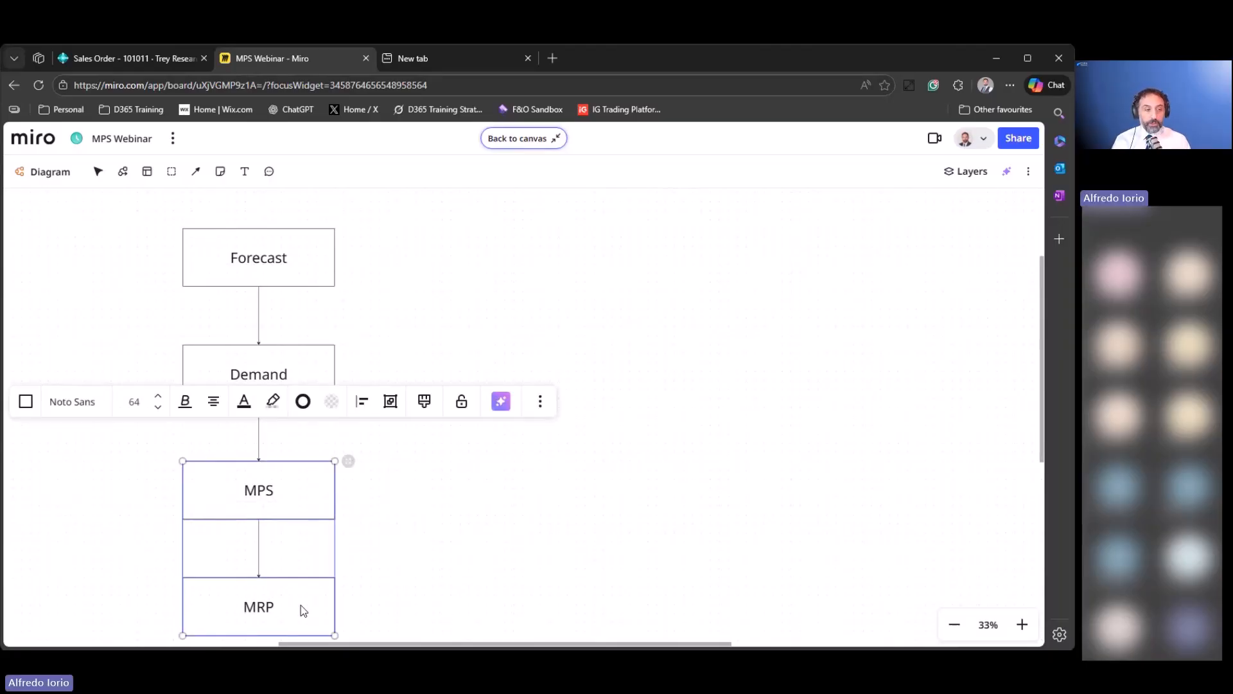
left_click(515, 537)
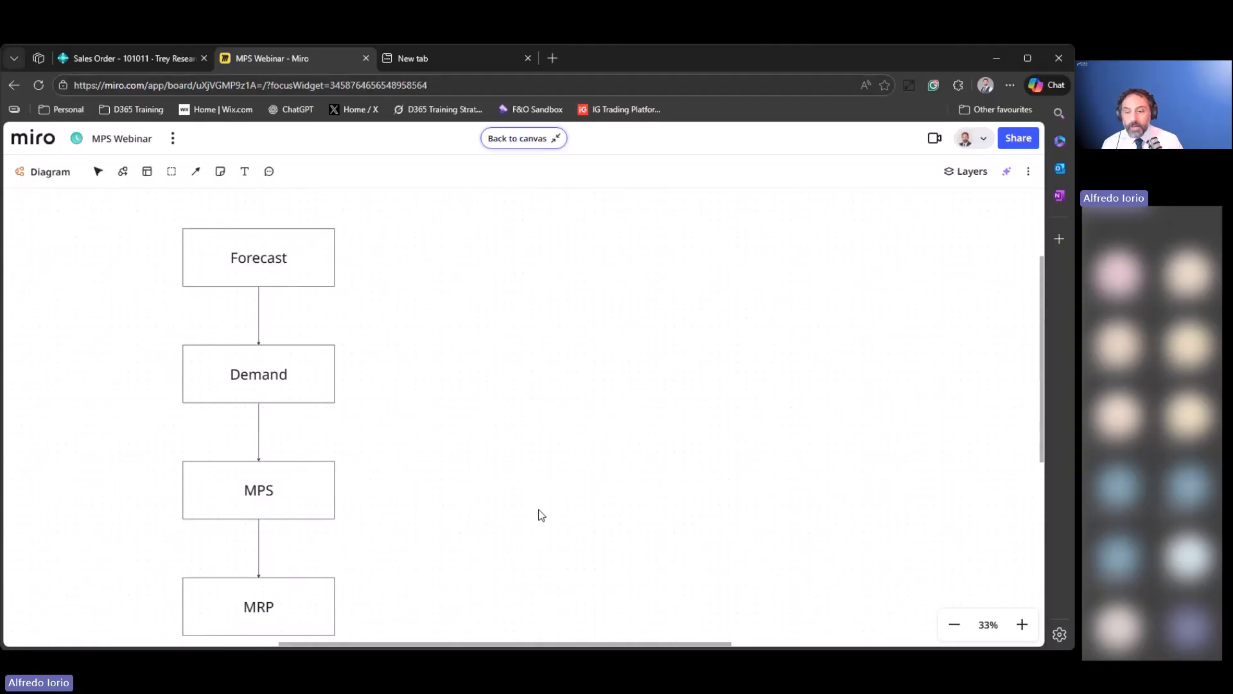
left_click(257, 273)
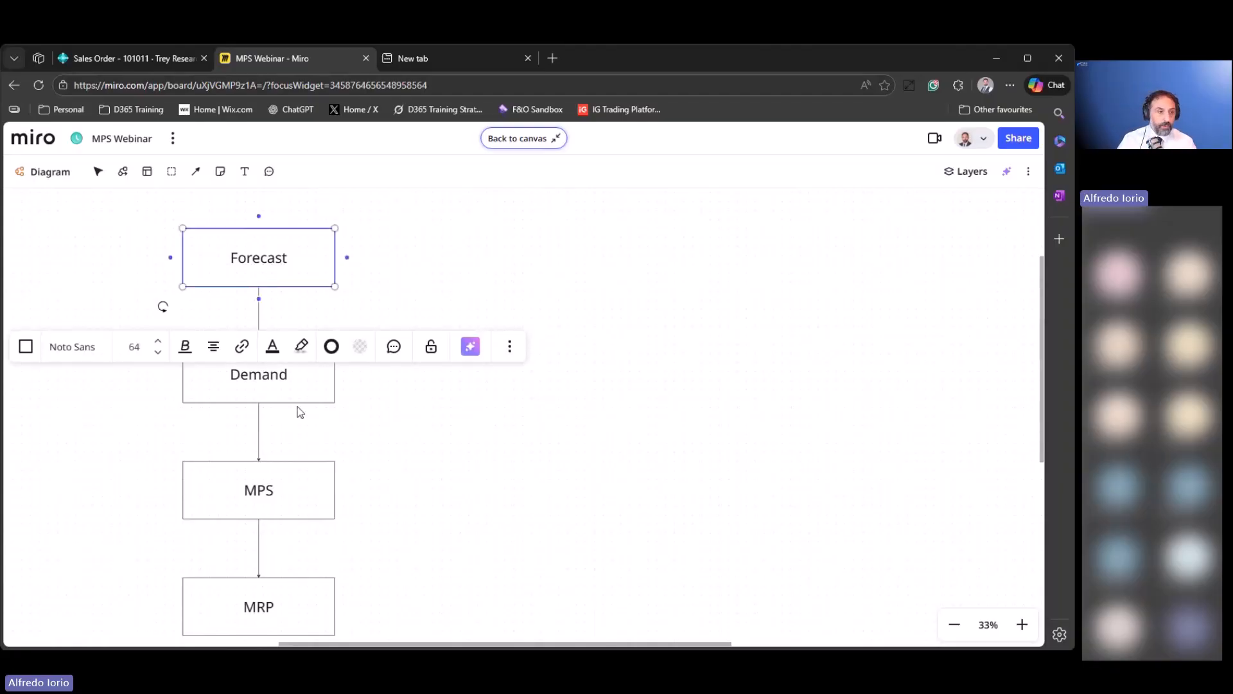
left_click(298, 388)
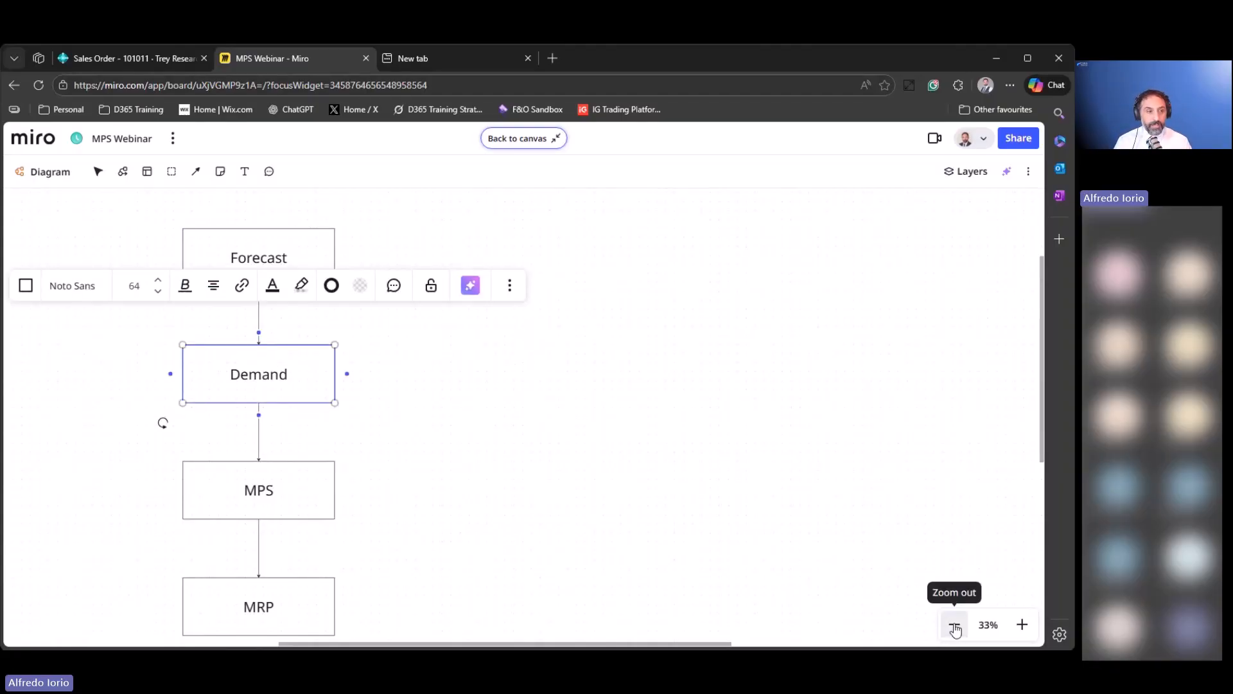
left_click(955, 626)
left_click(1022, 625)
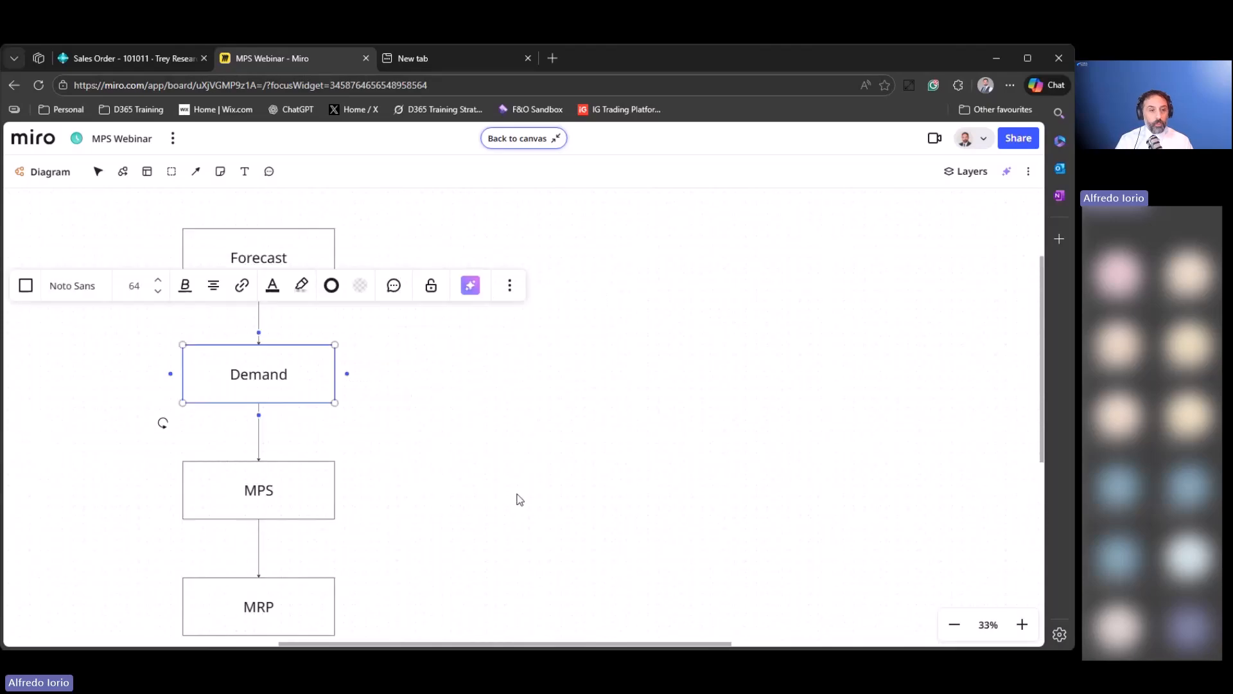
left_click(520, 488)
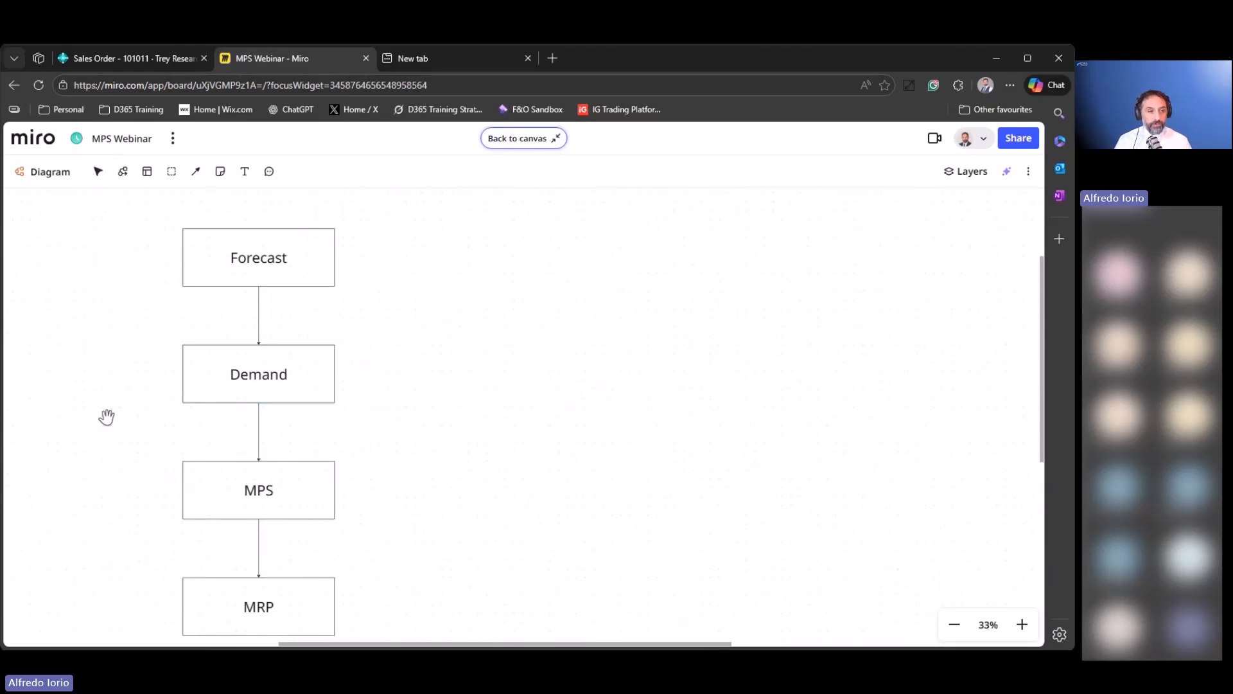
left_click_drag(107, 418, 119, 448)
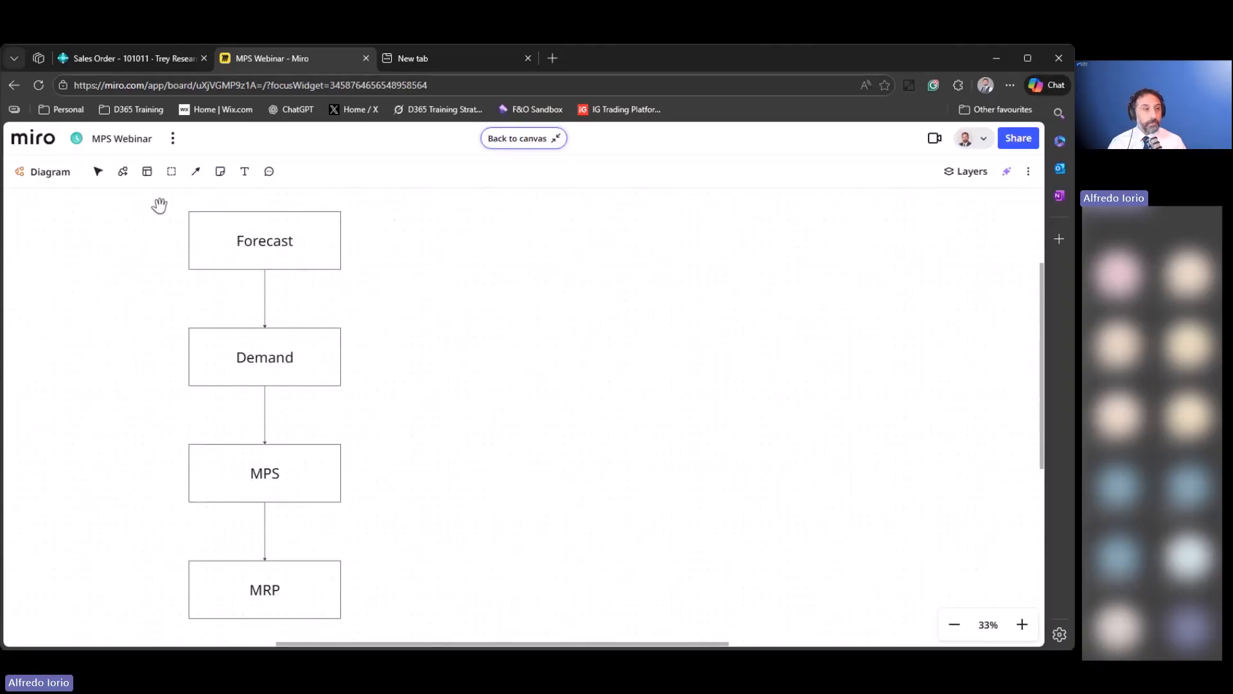
Add a connected box to the left of Forecast and label it "JIC".
left_click(99, 174)
left_click(206, 250)
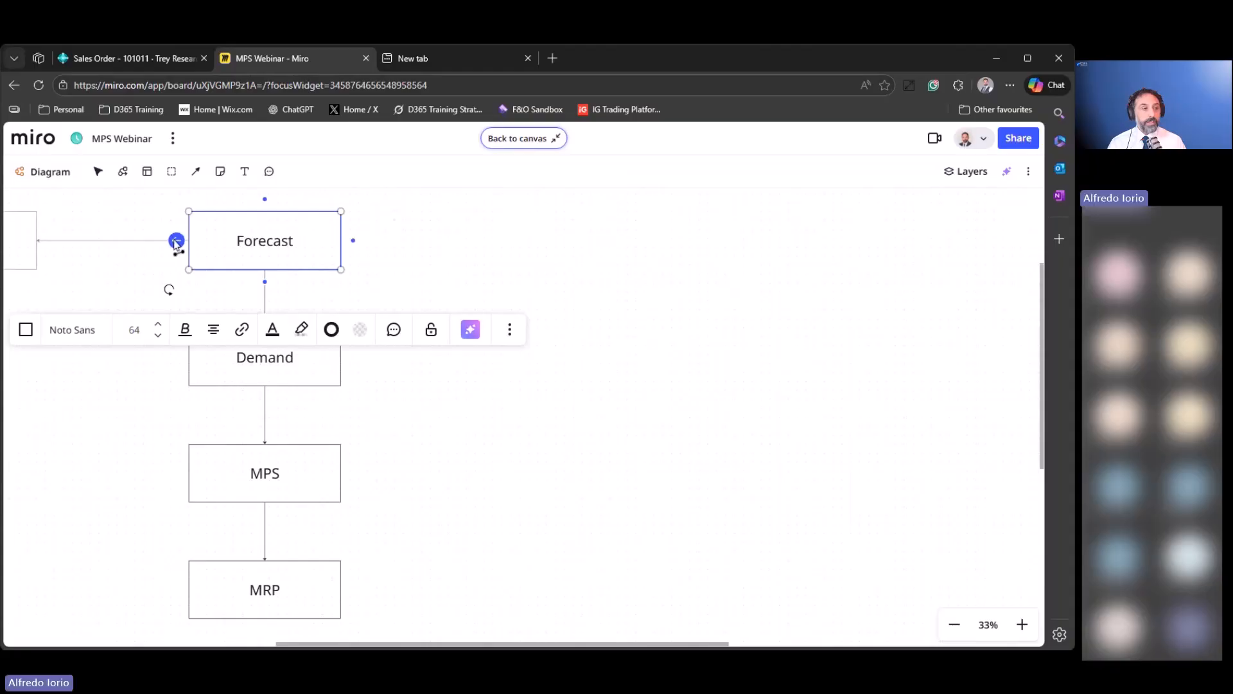
left_click(173, 241)
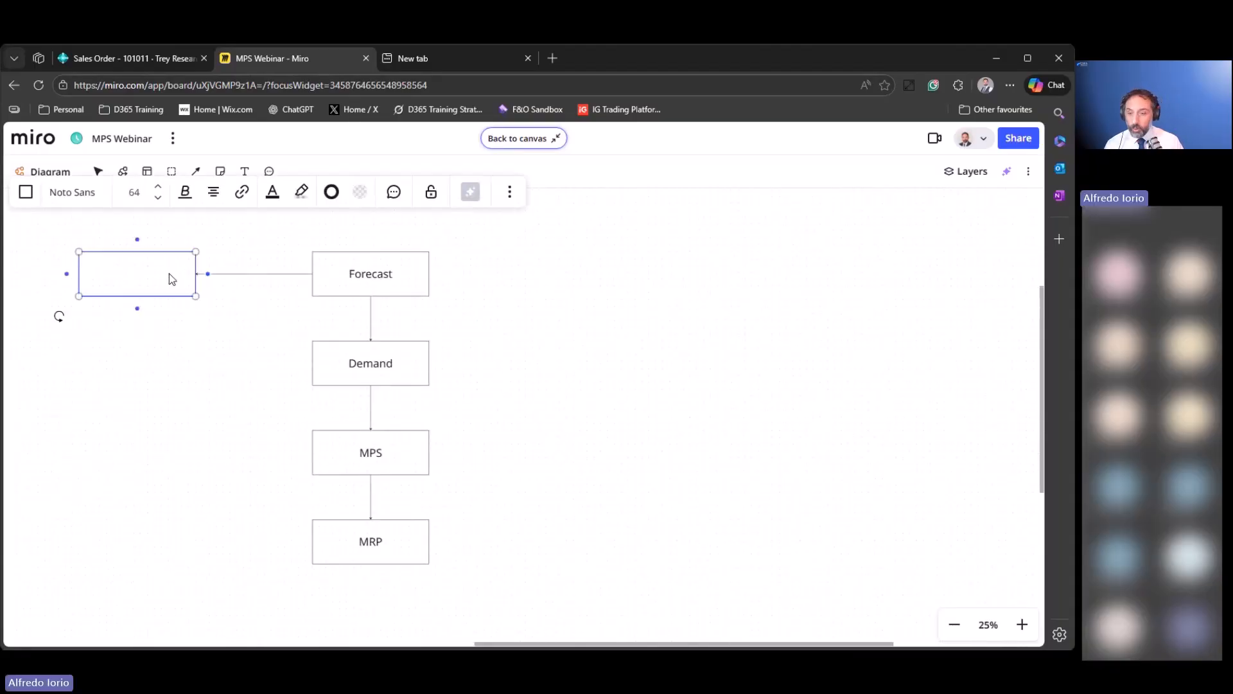
left_click(164, 265)
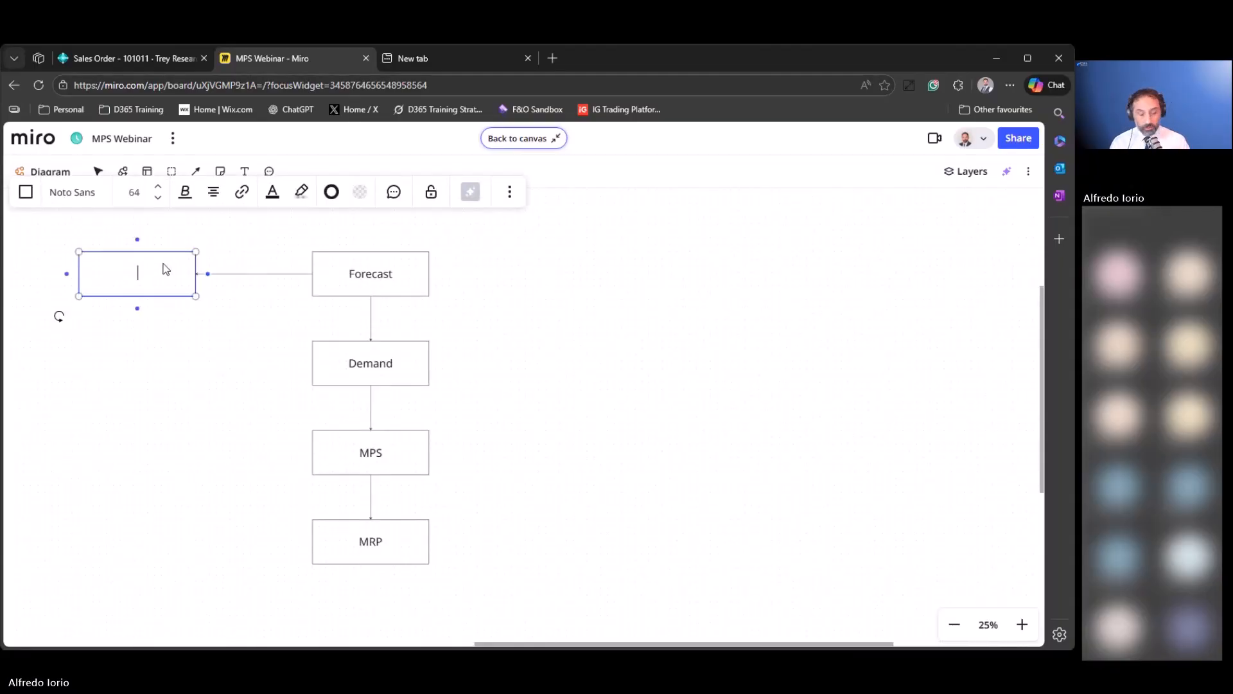
type("J")
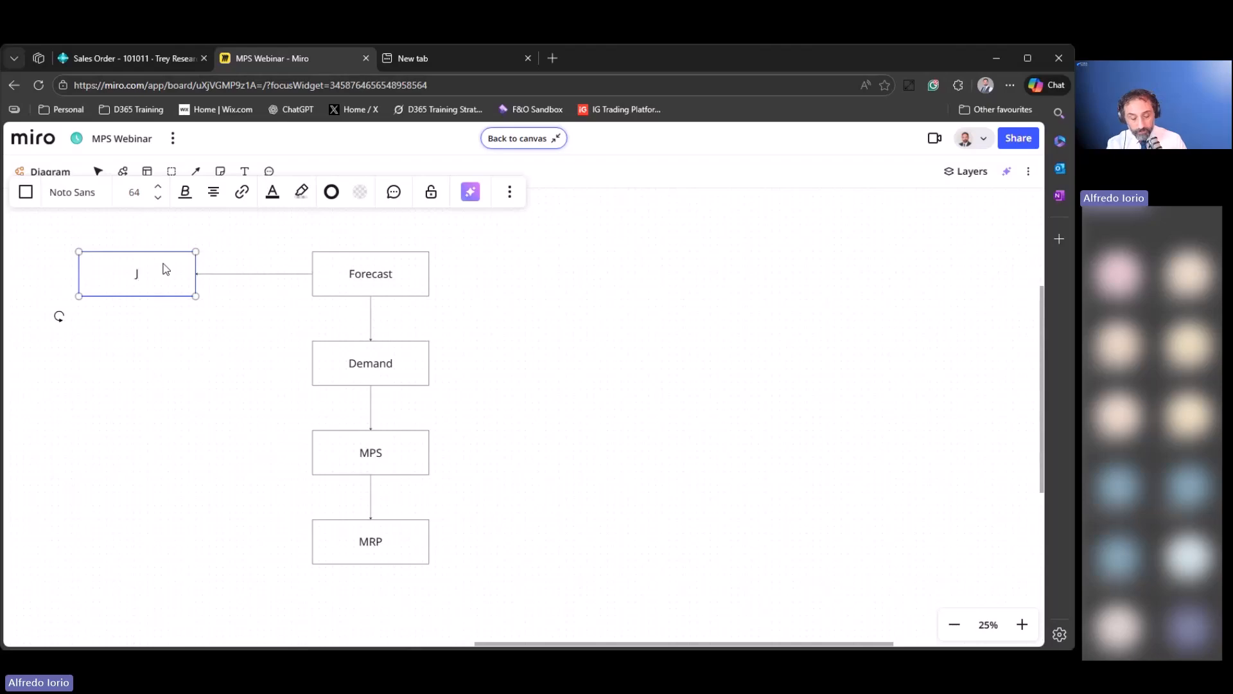
type("IC")
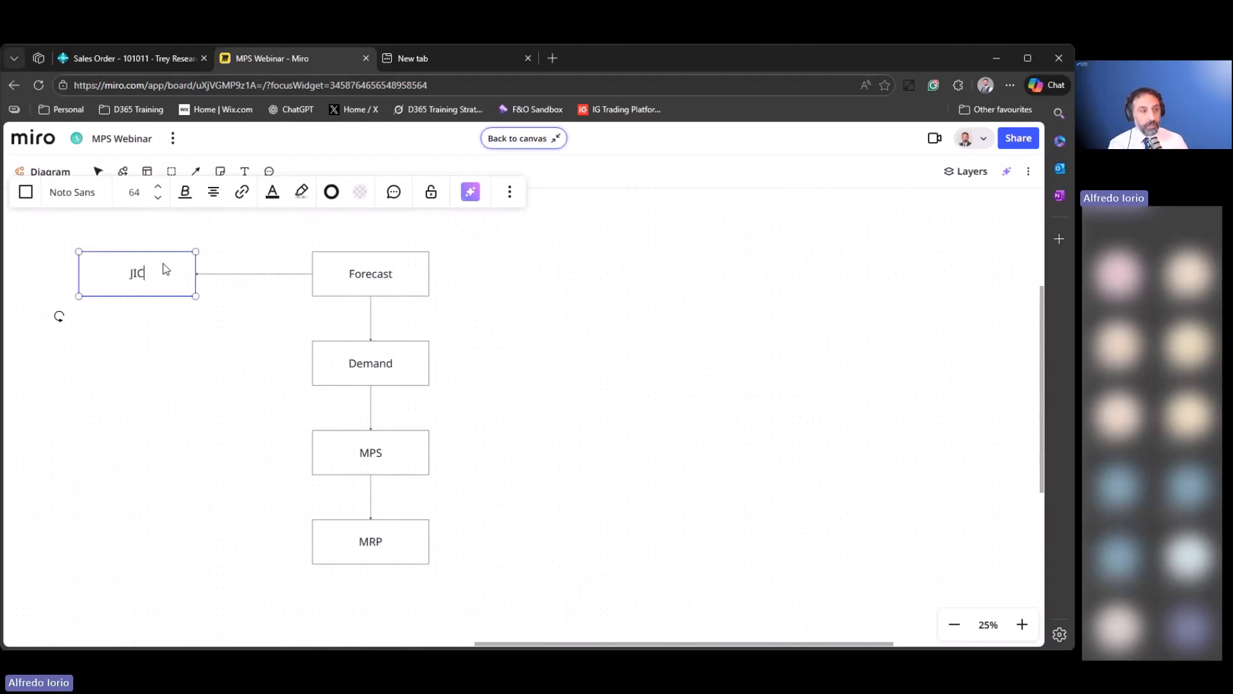
left_click(230, 426)
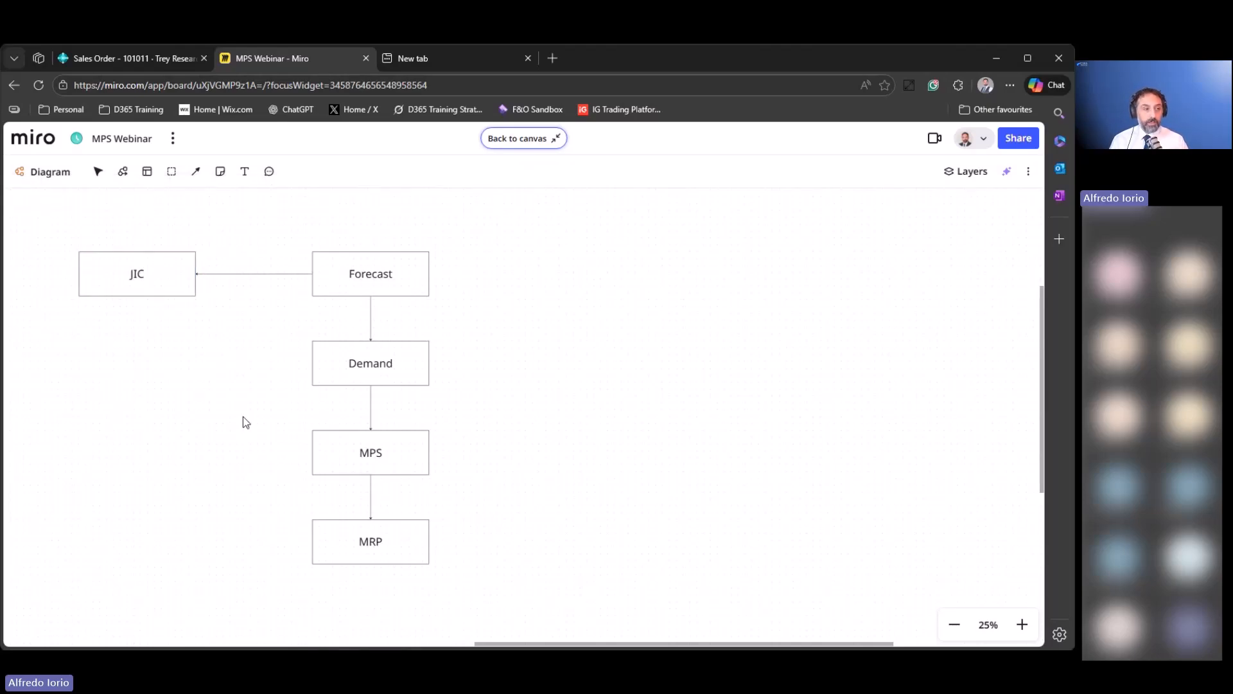
left_click_drag(148, 281, 187, 310)
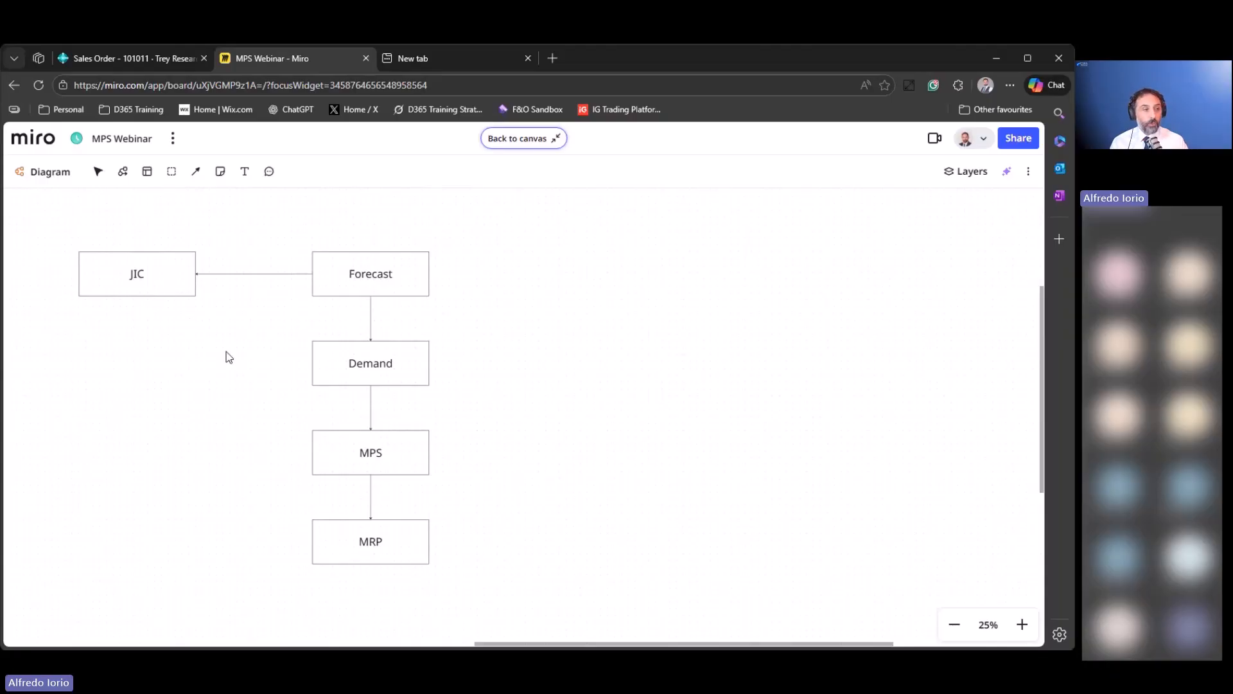
Add an empty box to the right of Forecast, remove its connector and move it level with Demand.
left_click(421, 280)
left_click(441, 275)
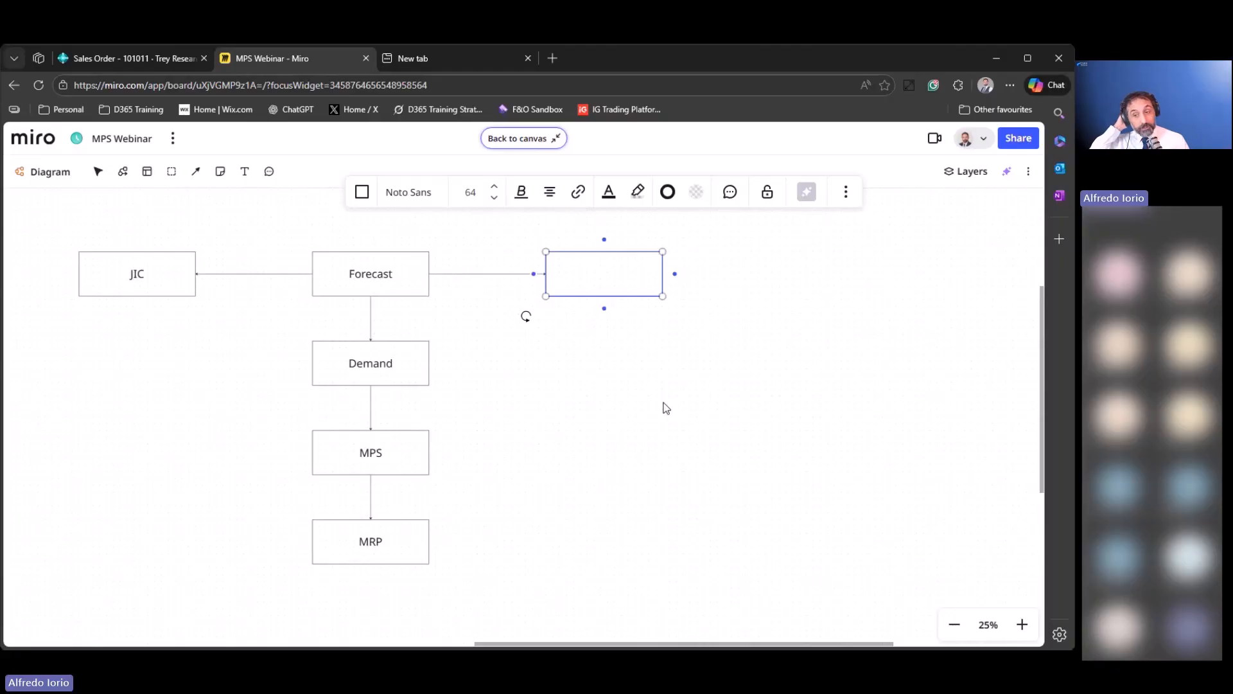
left_click(543, 347)
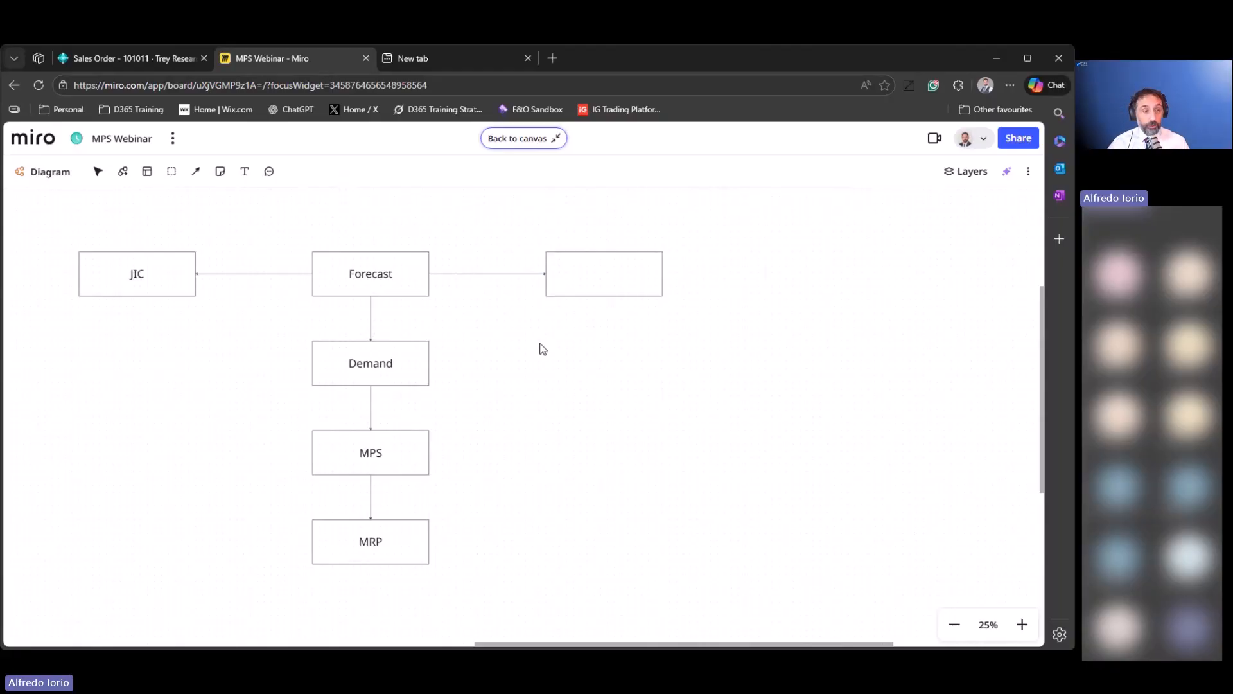
left_click(618, 294)
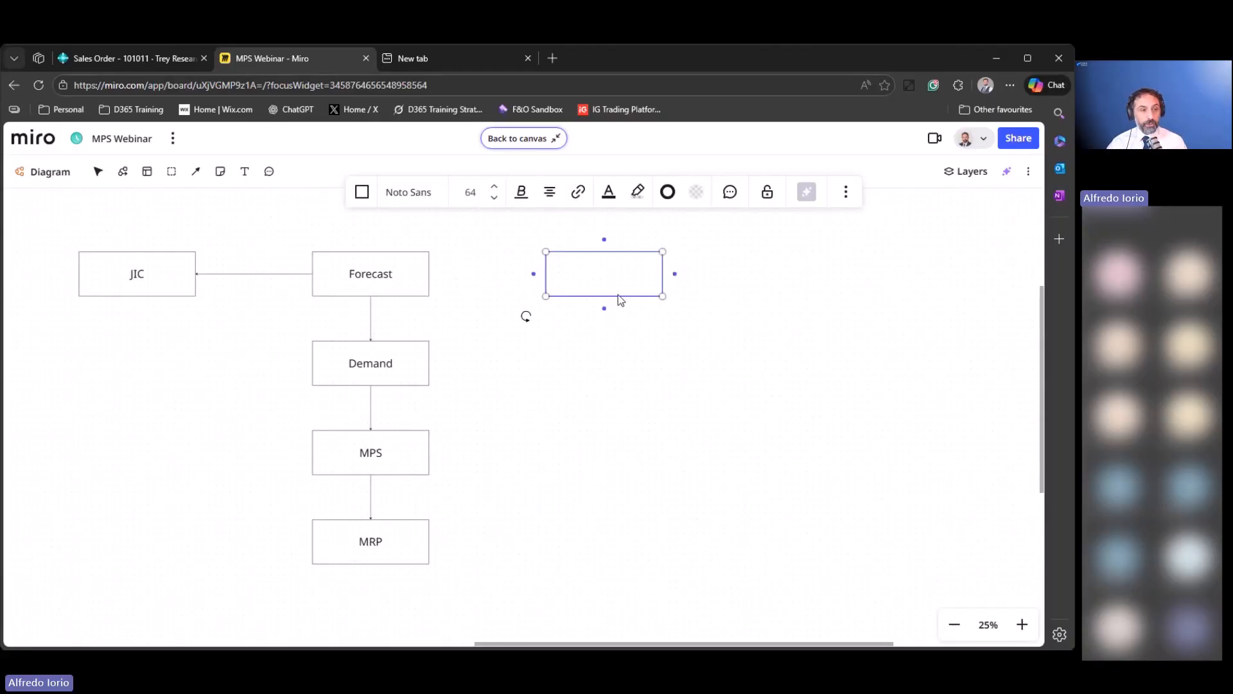
left_click_drag(618, 294, 608, 384)
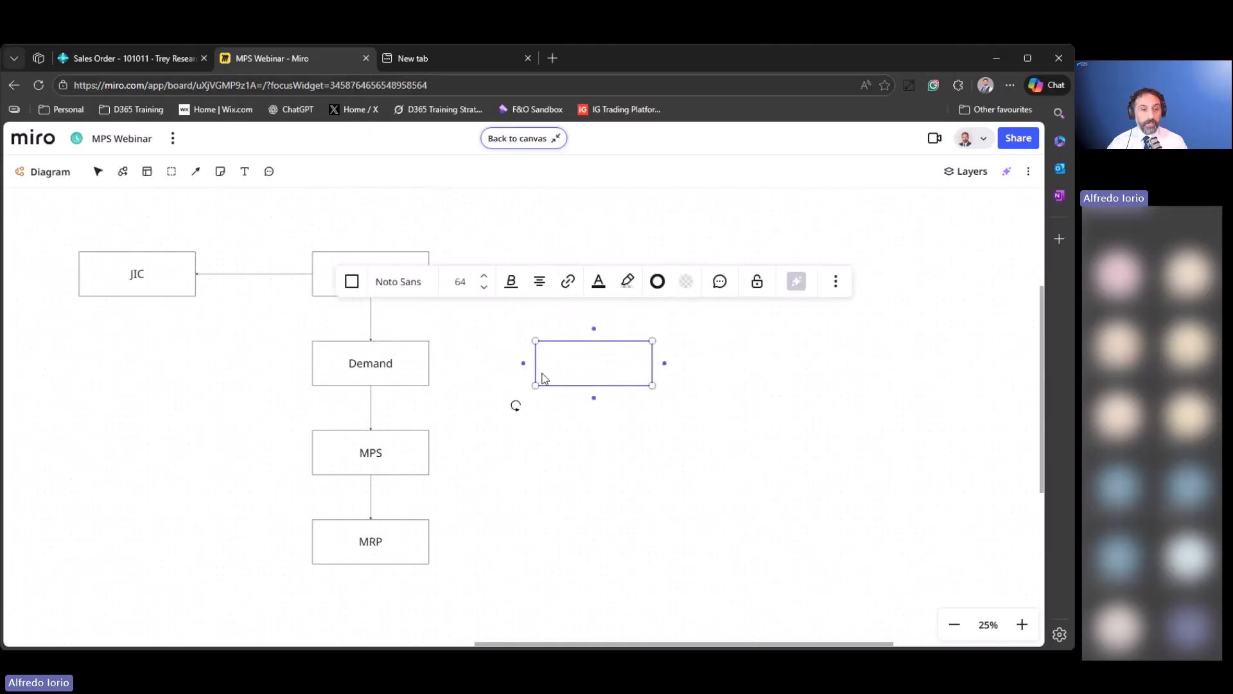
Draw a connector from the right side of Demand to the empty box beside it.
left_click(431, 366)
left_click_drag(441, 364, 537, 364)
left_click(587, 365)
left_click(589, 364)
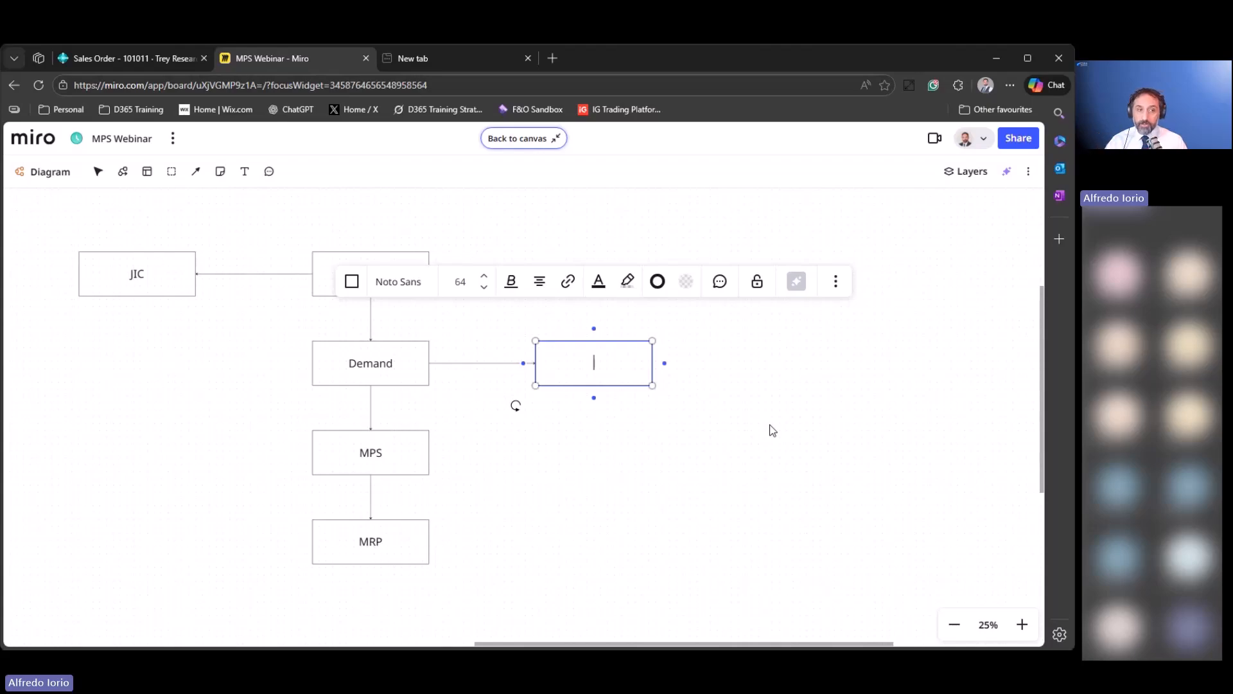
left_click(688, 519)
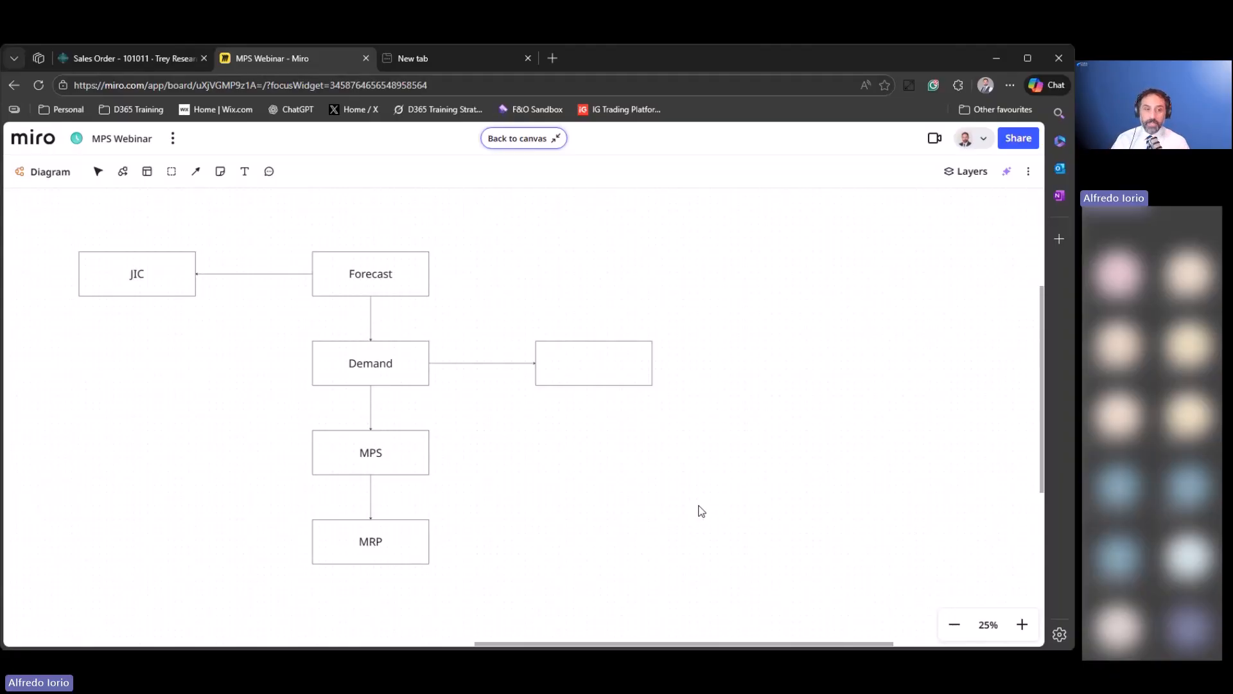
Label the empty box to the right of Demand "JIT".
double_click(596, 362)
left_click(645, 460)
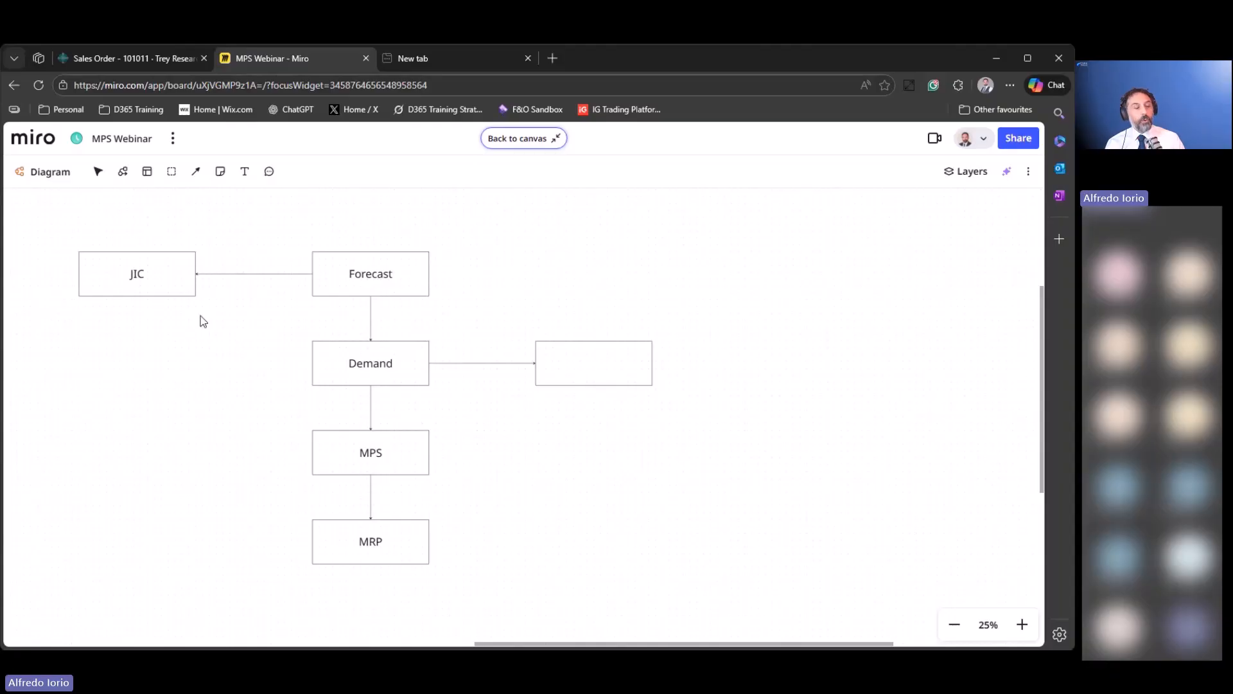
double_click(586, 367)
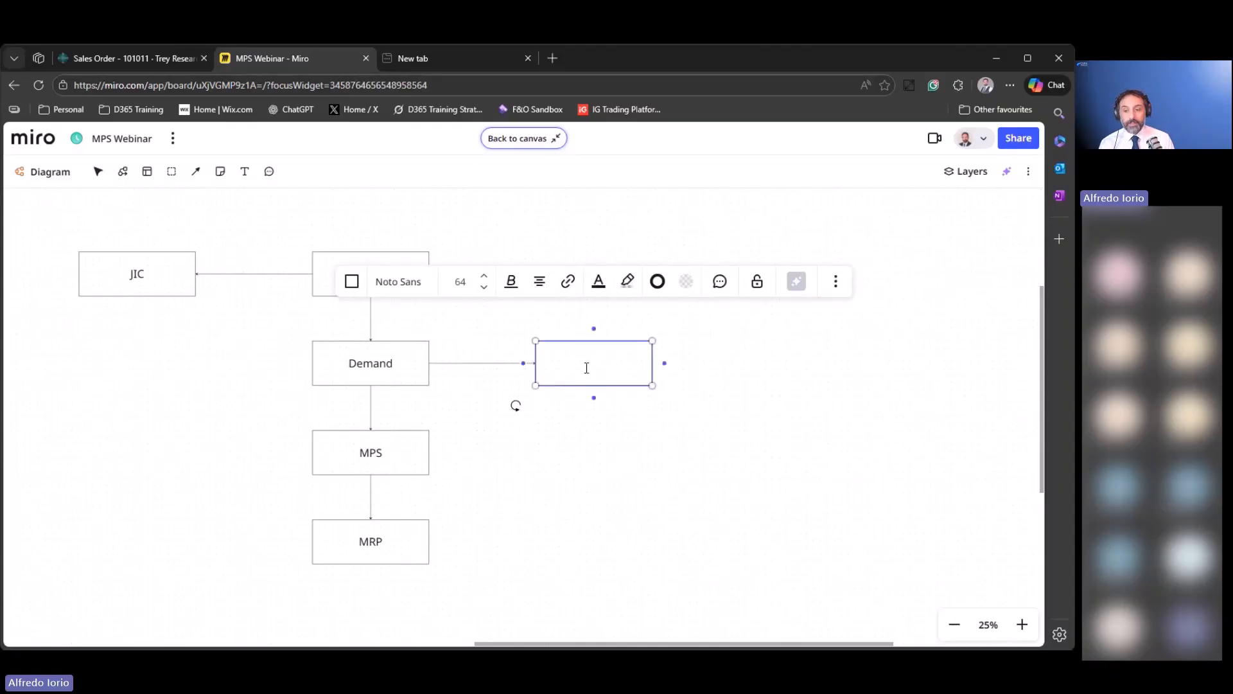
type("J")
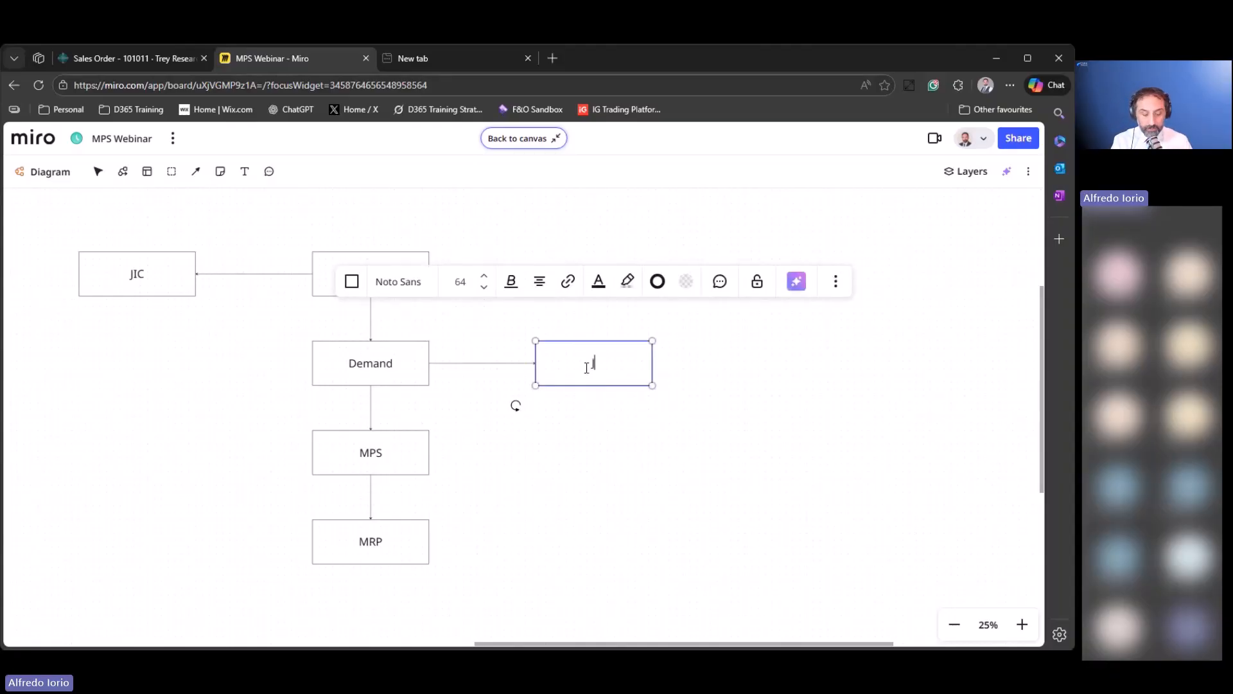
type("I")
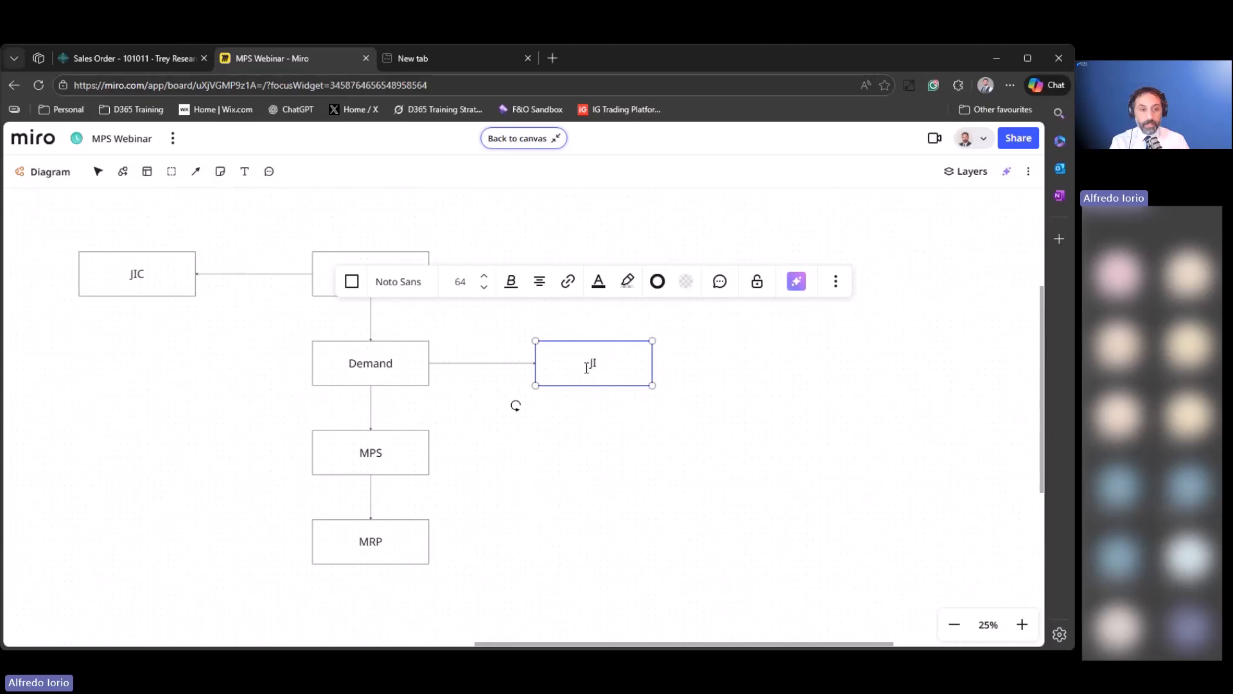
type("T")
key("Escape")
left_click(765, 429)
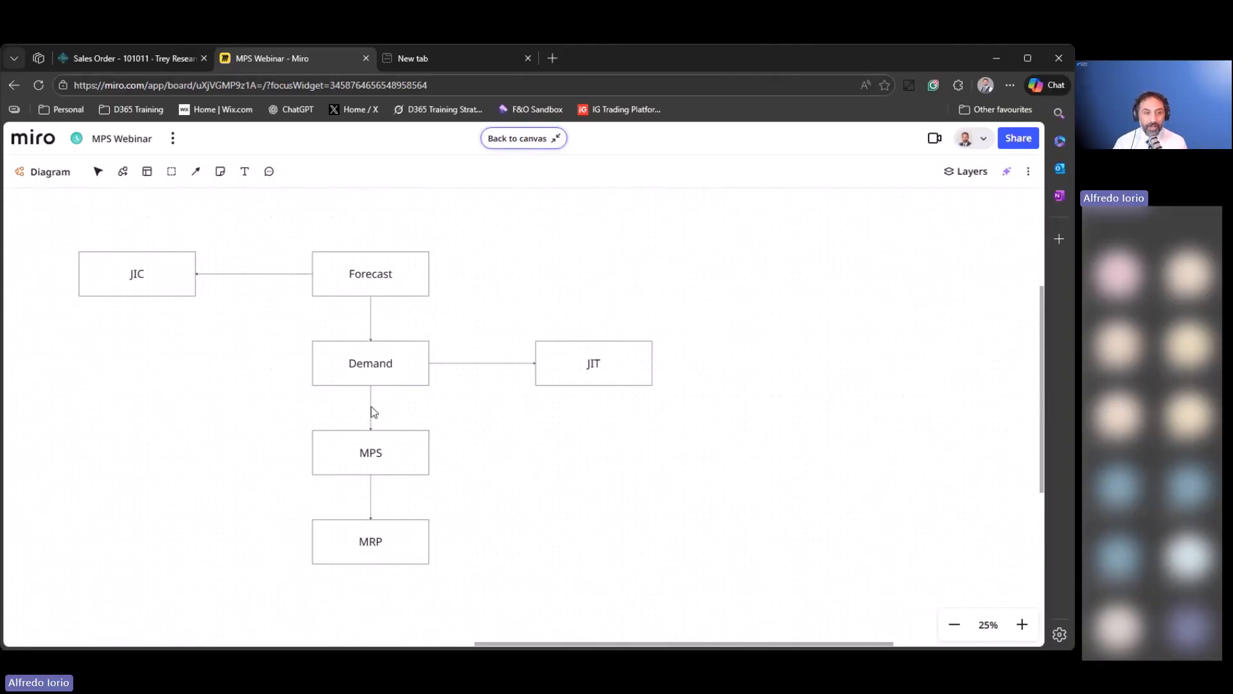
Reattach the start of the Demand–MPS connector to the bottom of JIT so that it runs from JIT to MPS.
left_click(372, 409)
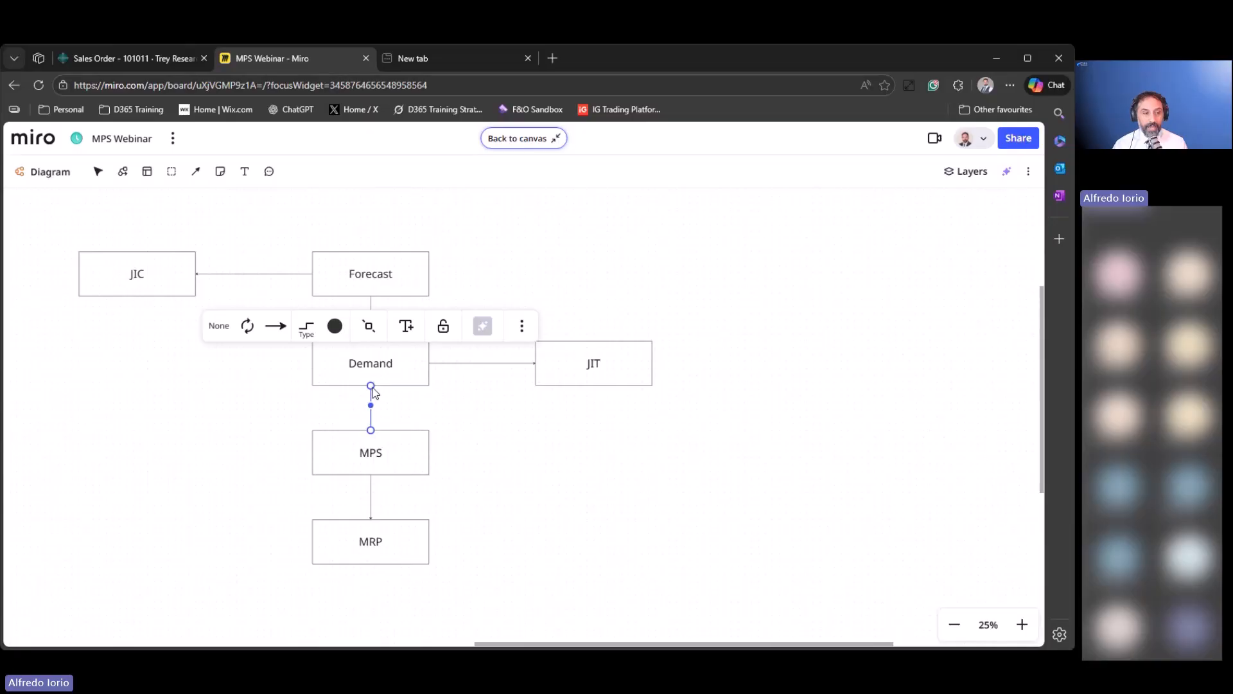
left_click(421, 404)
left_click(370, 396)
left_click_drag(371, 396, 595, 390)
left_click(703, 403)
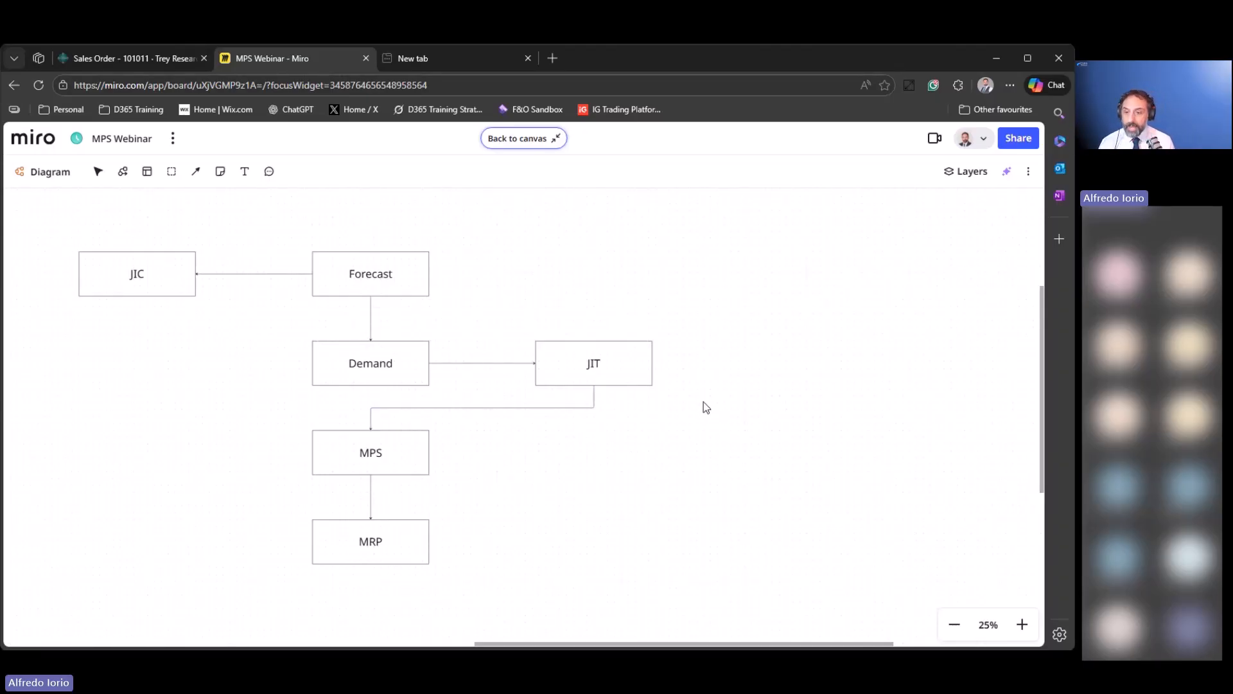
left_click(634, 372)
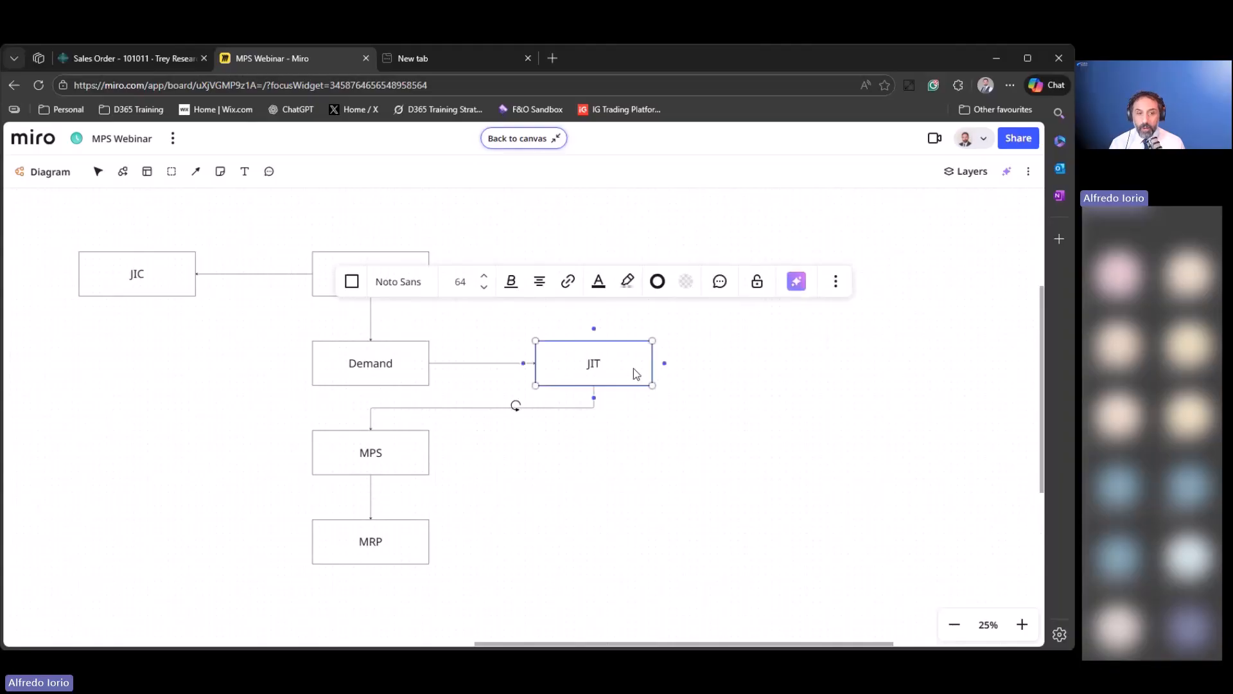
left_click(774, 415)
left_click(607, 369)
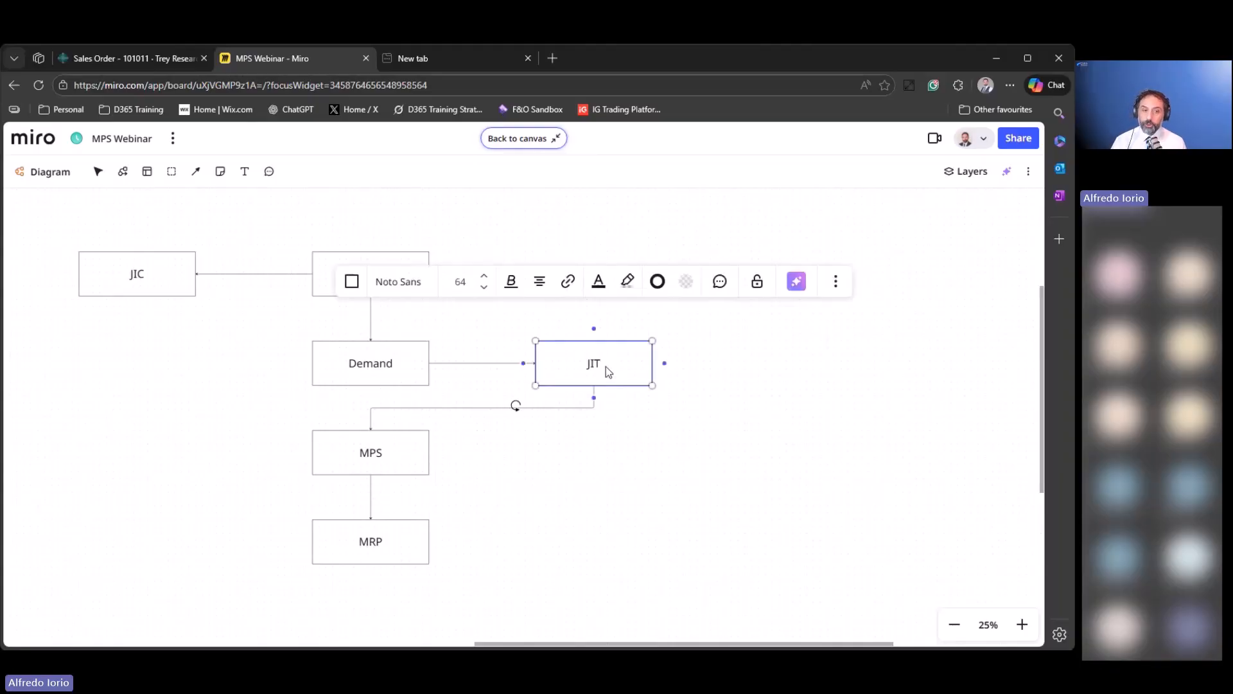
left_click(715, 412)
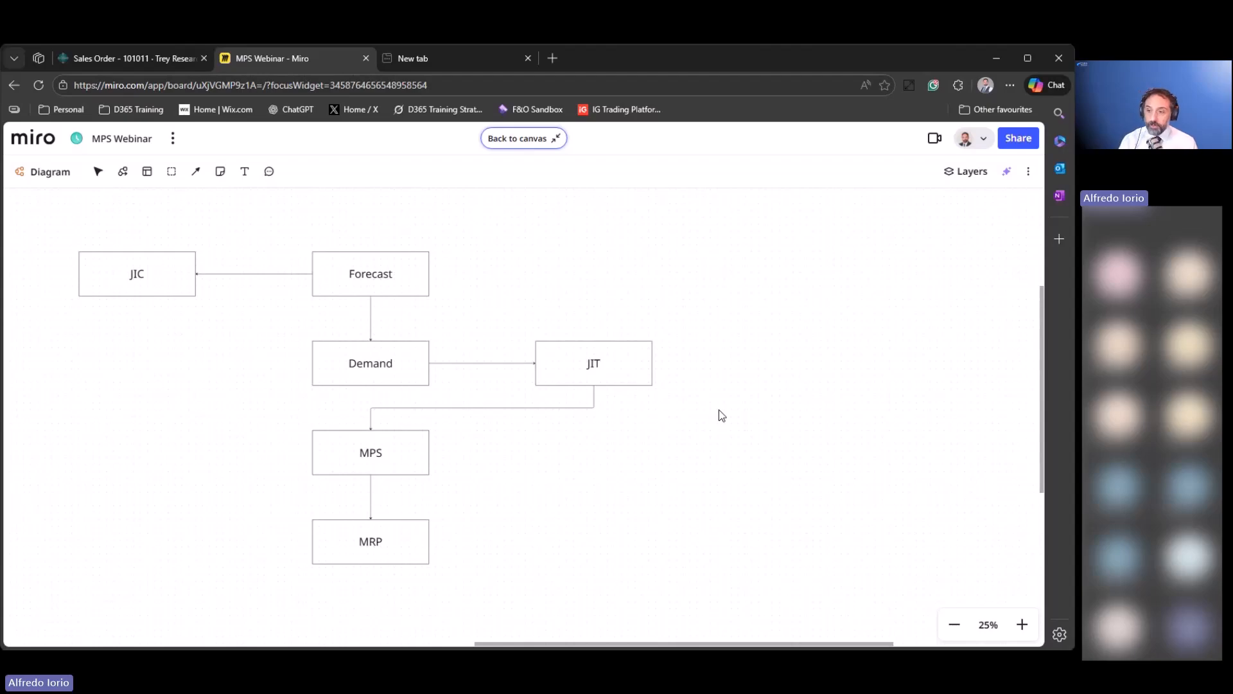
Draw a connector from the bottom of JIC to the left side of MPS.
left_click(152, 284)
left_click_drag(138, 311, 312, 453)
left_click(576, 452)
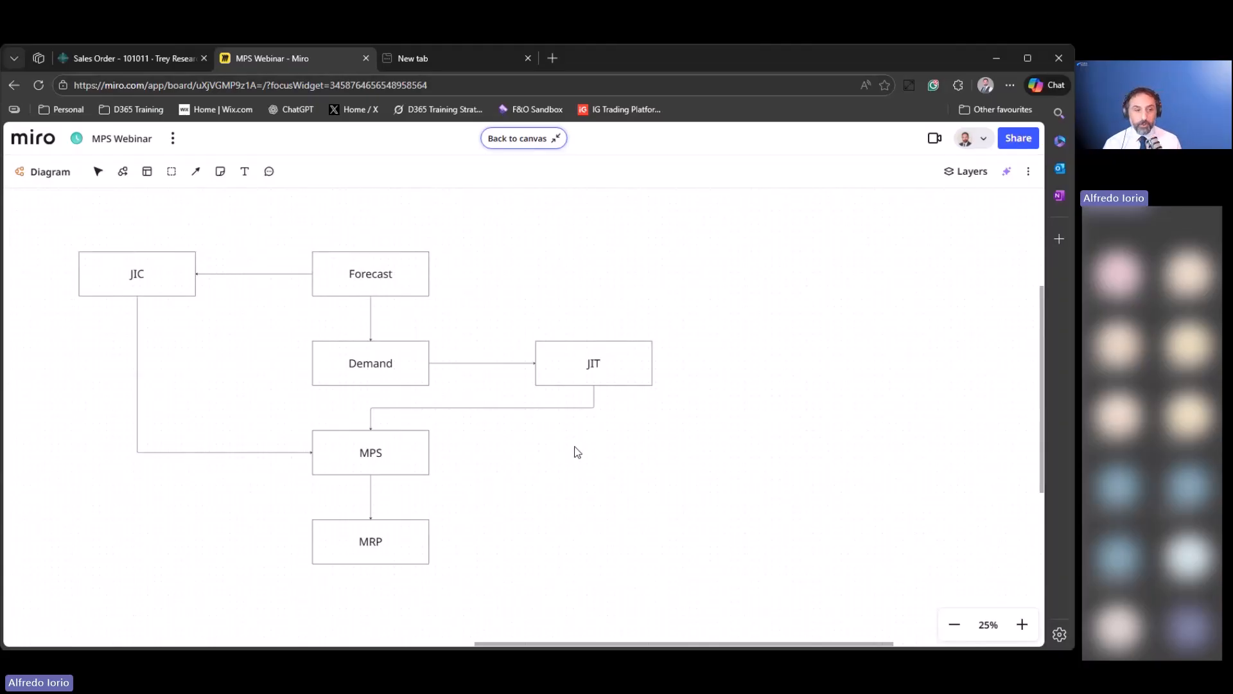
left_click(603, 358)
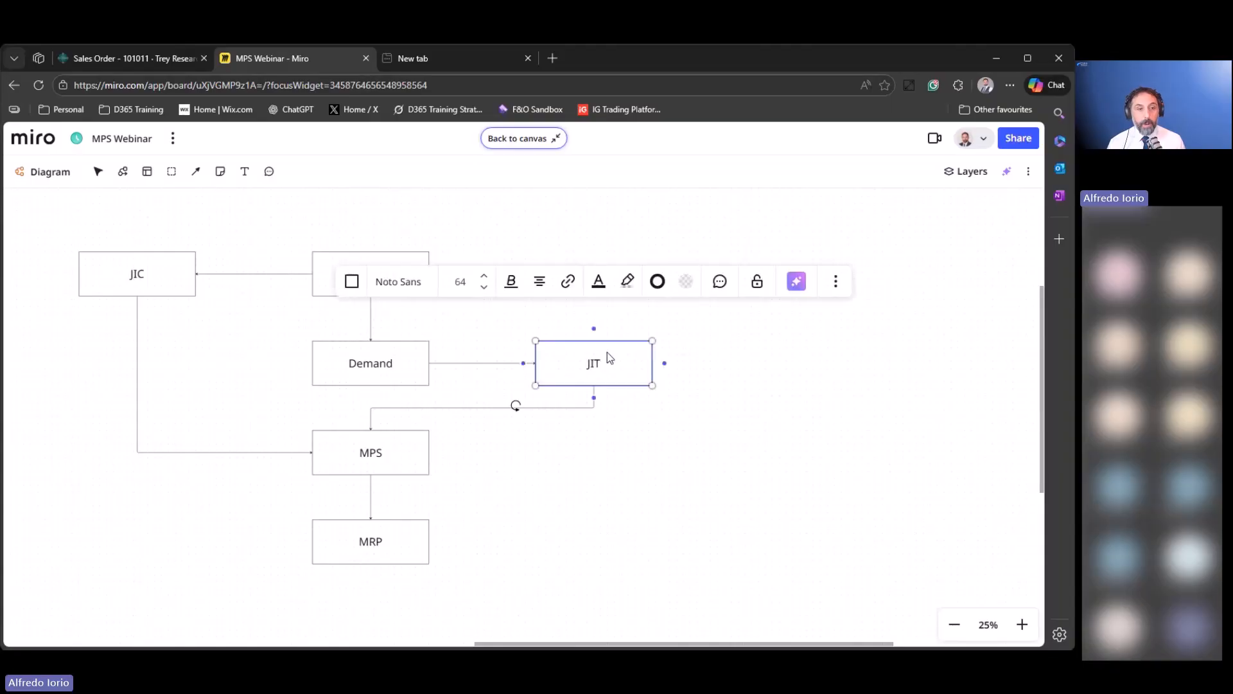
left_click(171, 271)
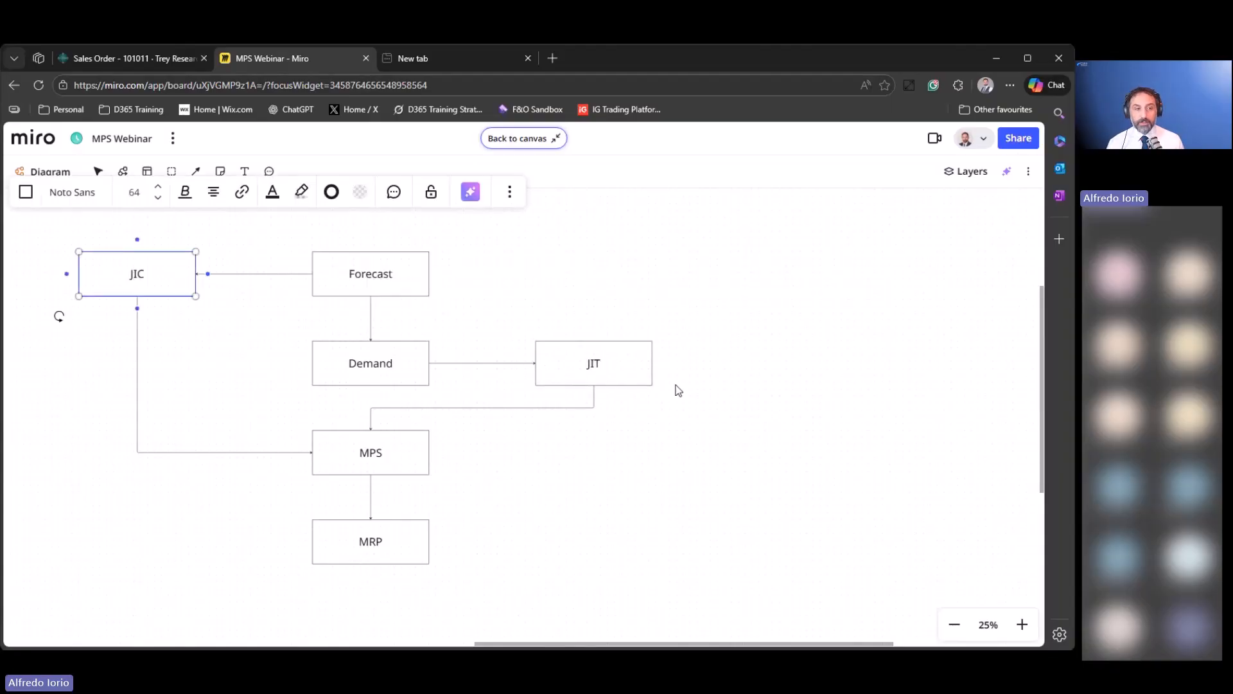
left_click(640, 377)
left_click(669, 499)
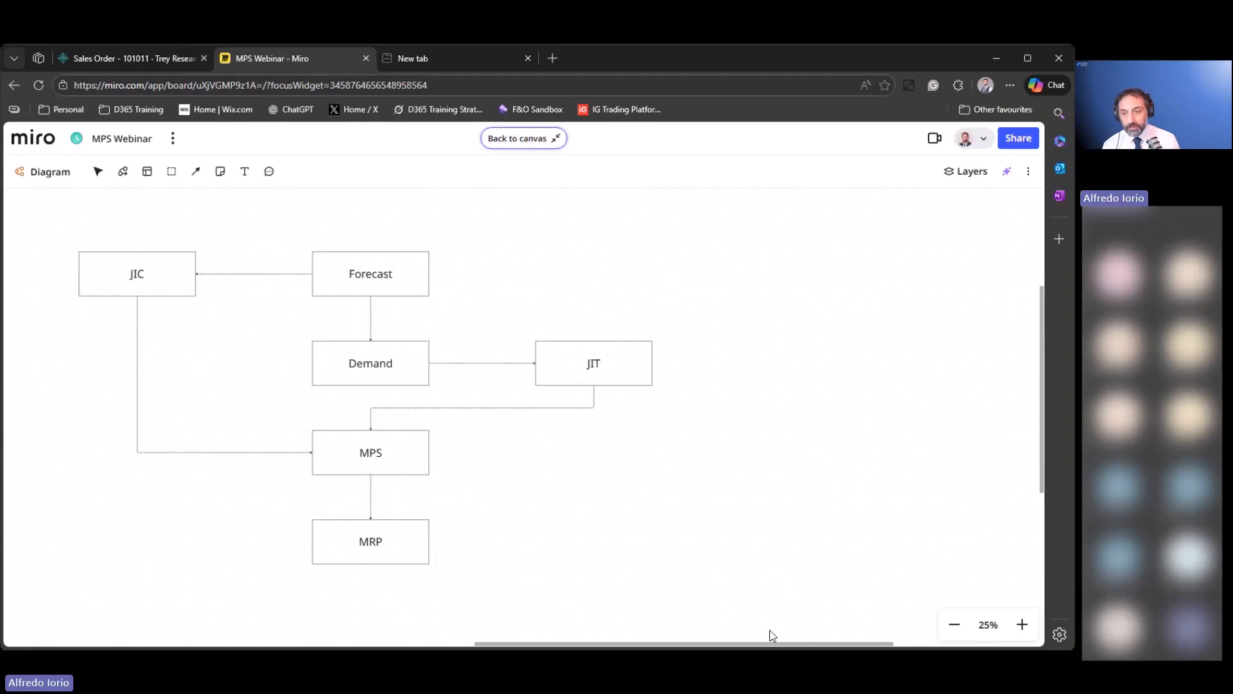
left_click(613, 380)
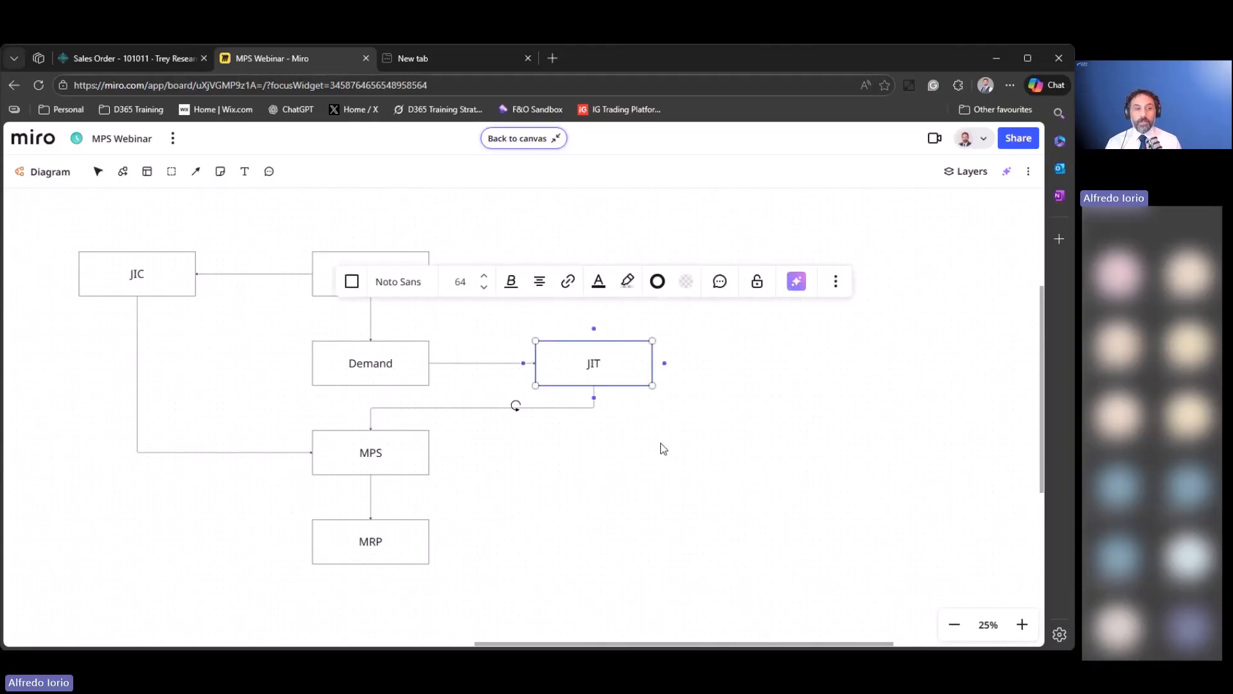
left_click(679, 473)
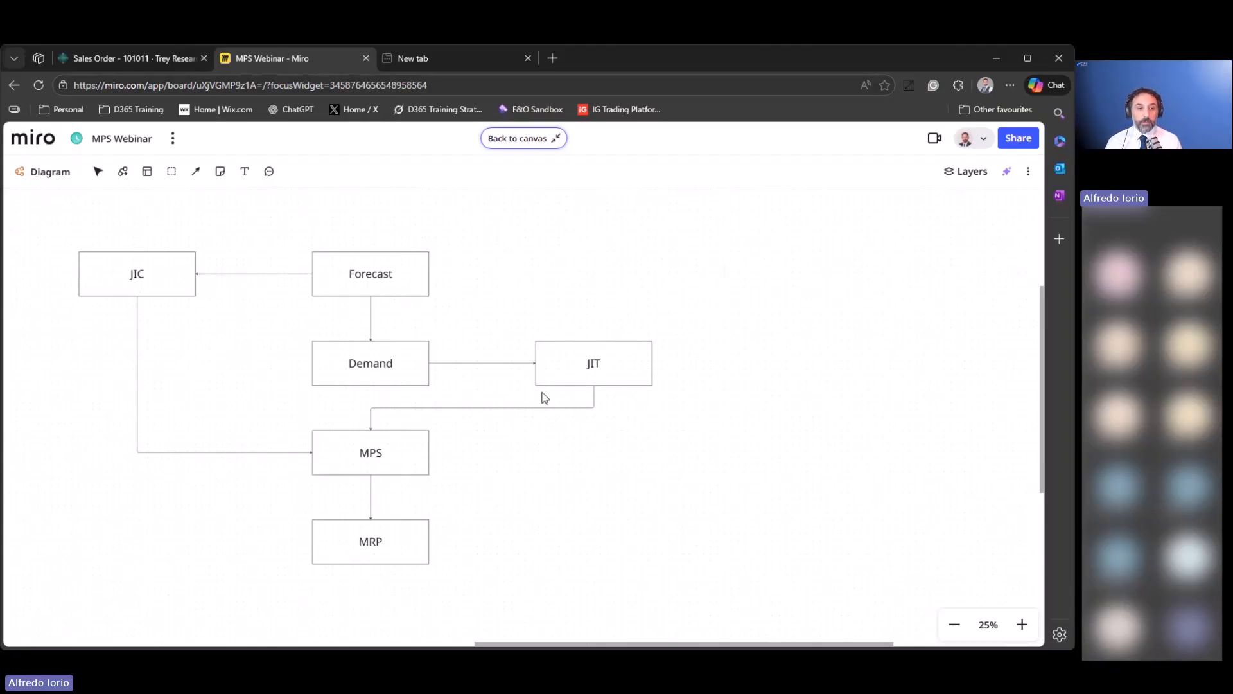
left_click(595, 371)
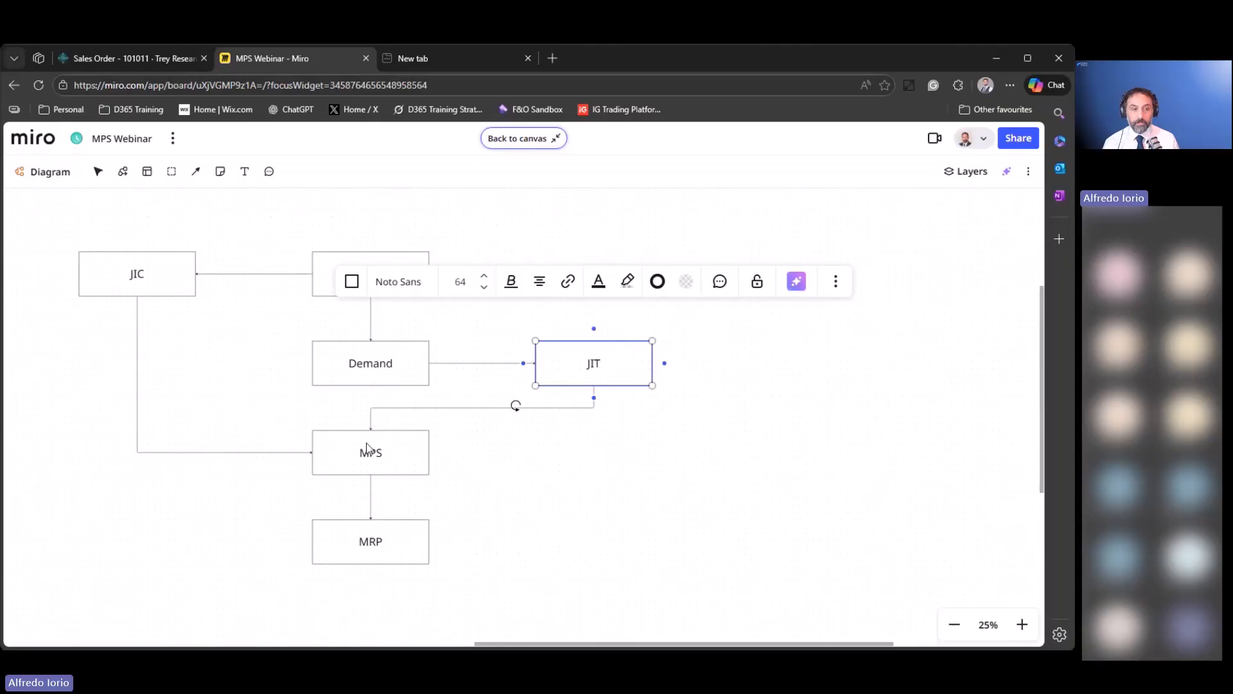
left_click(718, 476)
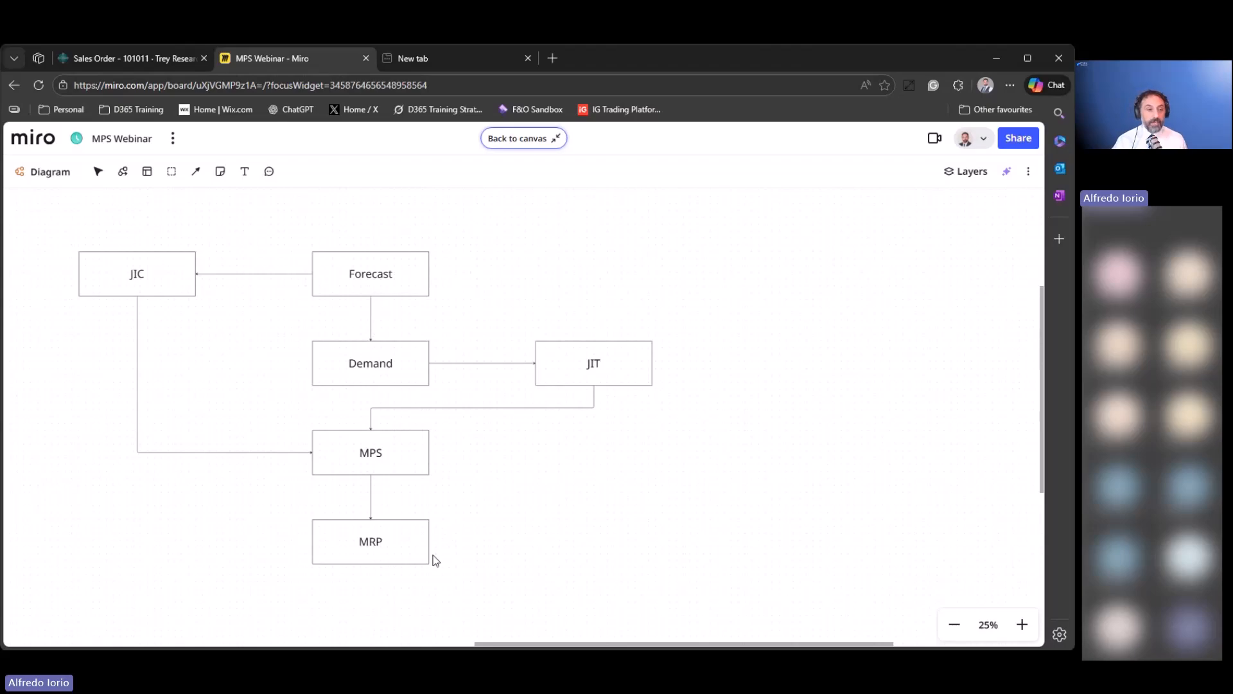
Add a connected box to the right of MPS and label it "Released Production Plan".
scroll(465, 515, "down", 1)
left_click(404, 464)
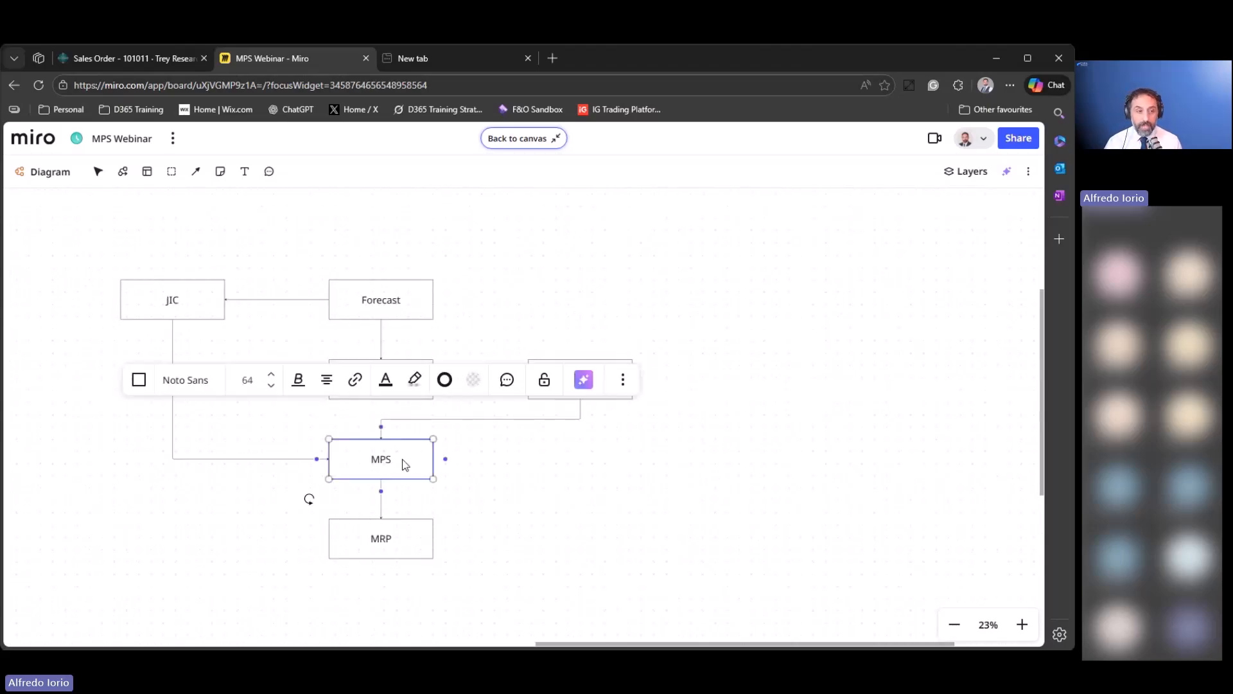
left_click(446, 459)
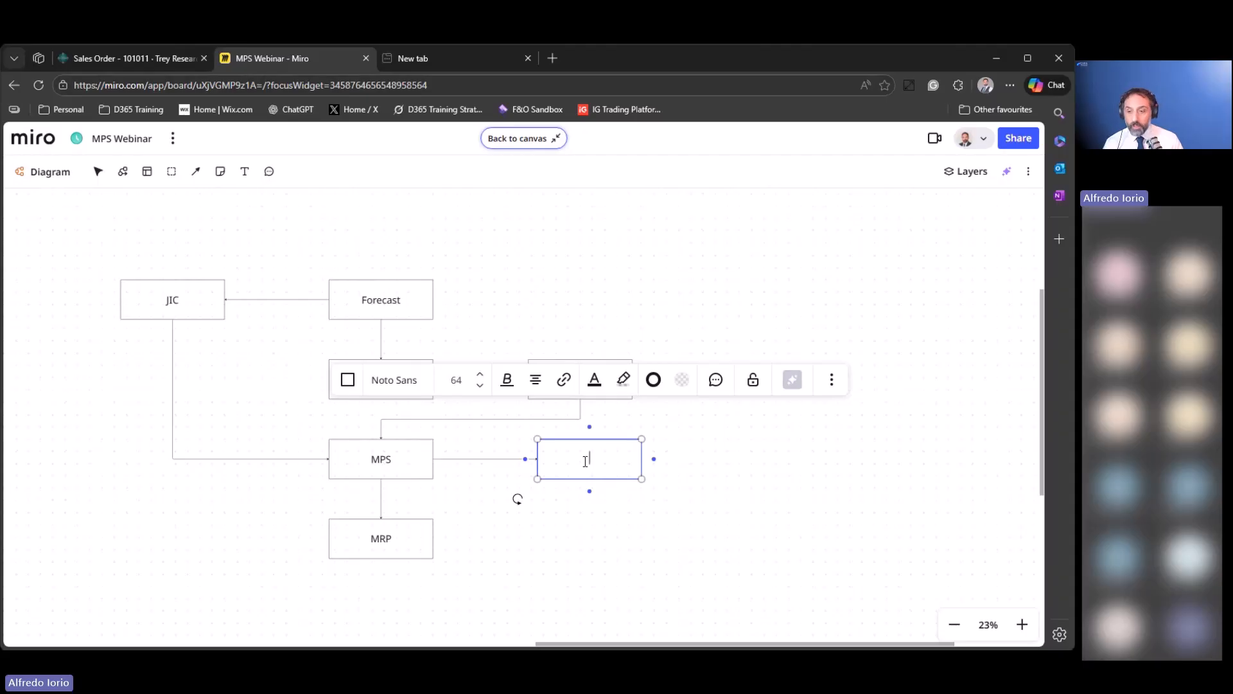
type("Re")
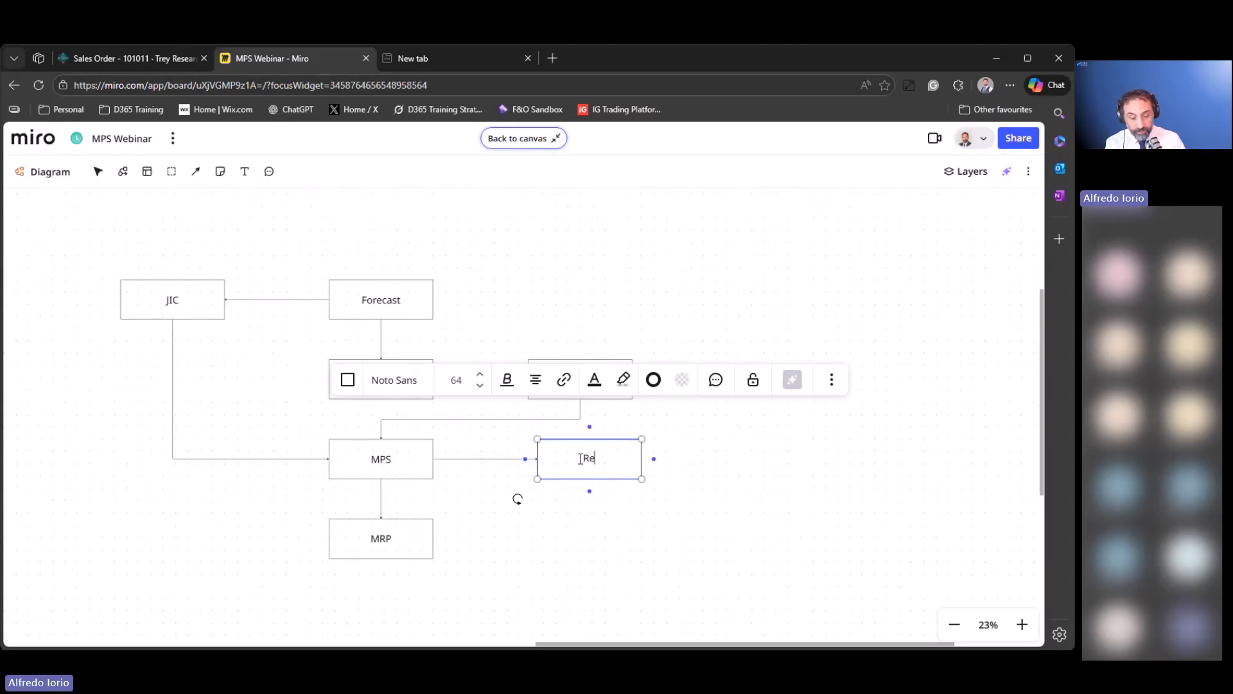
type("leased Profu")
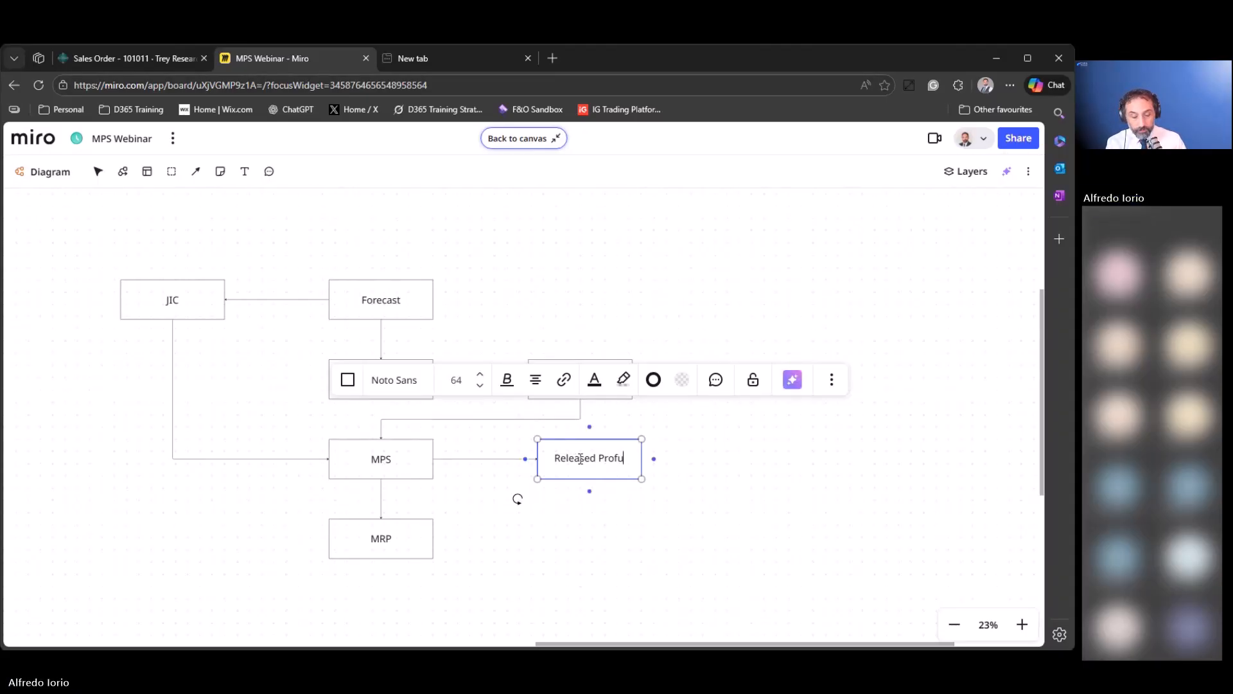
type("ction O")
key("BackSpace")
key("BackSpace")
key("BackSpace")
key("BackSpace")
key("BackSpace")
key("BackSpace")
key("BackSpace")
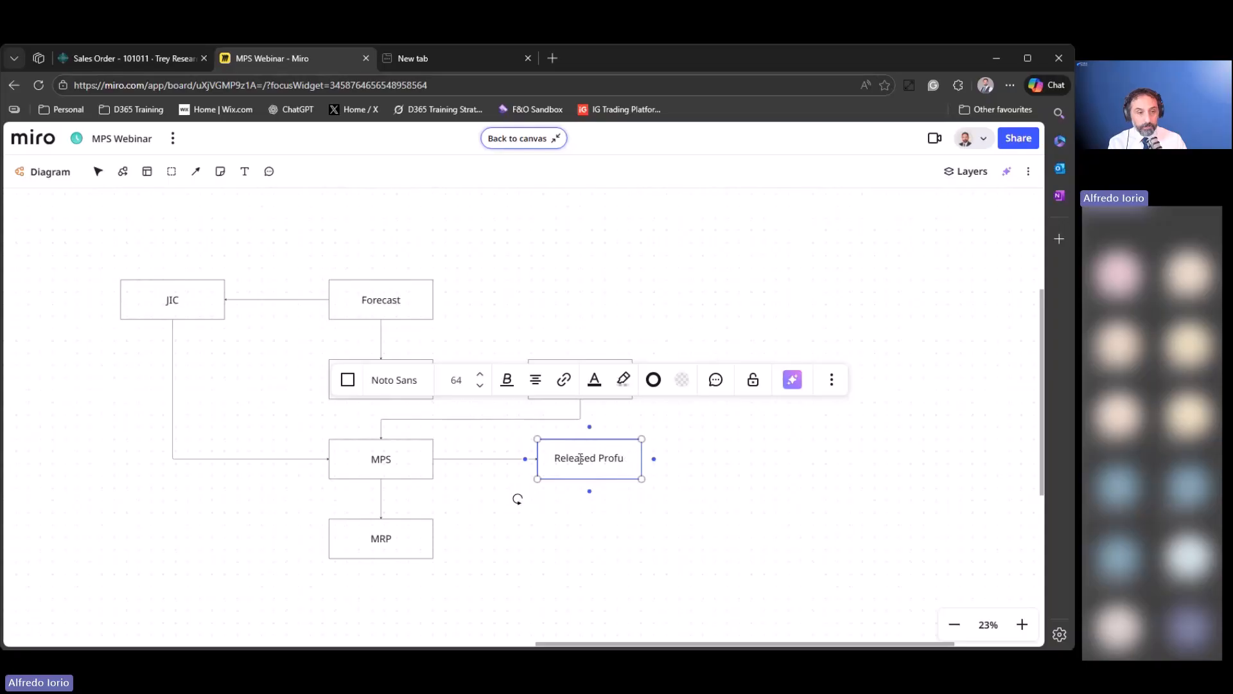
key("BackSpace")
key("BackSpace")
type("duction ")
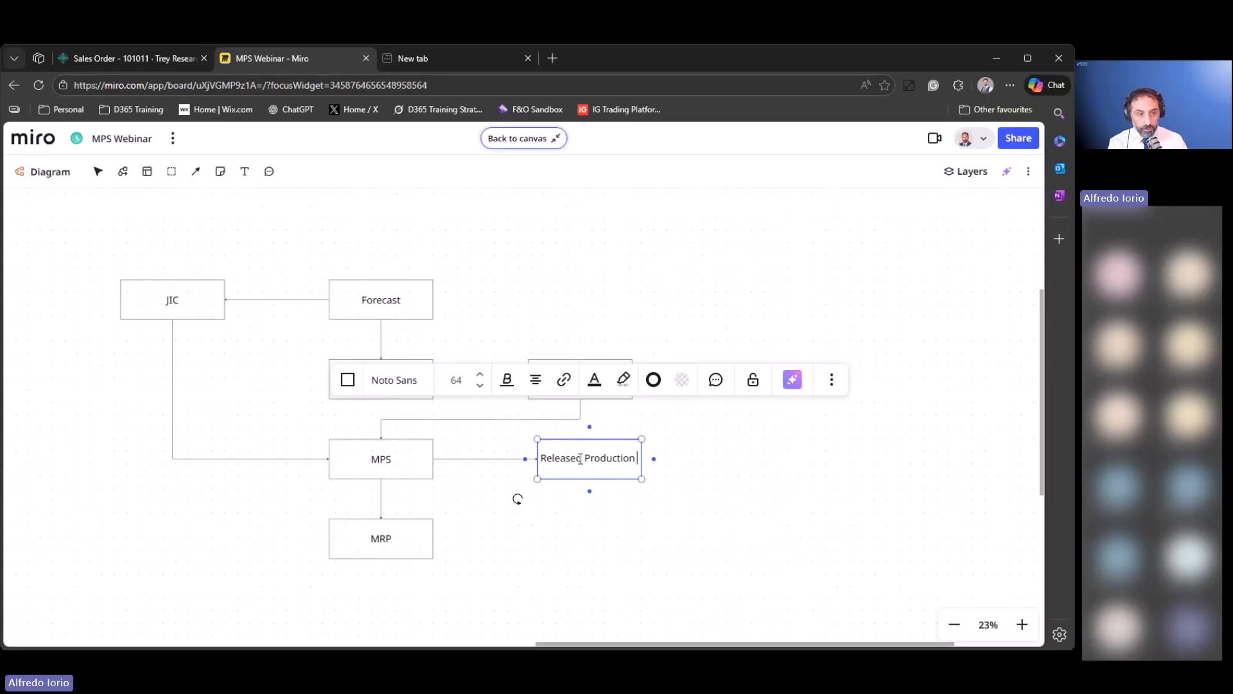
type("Plan")
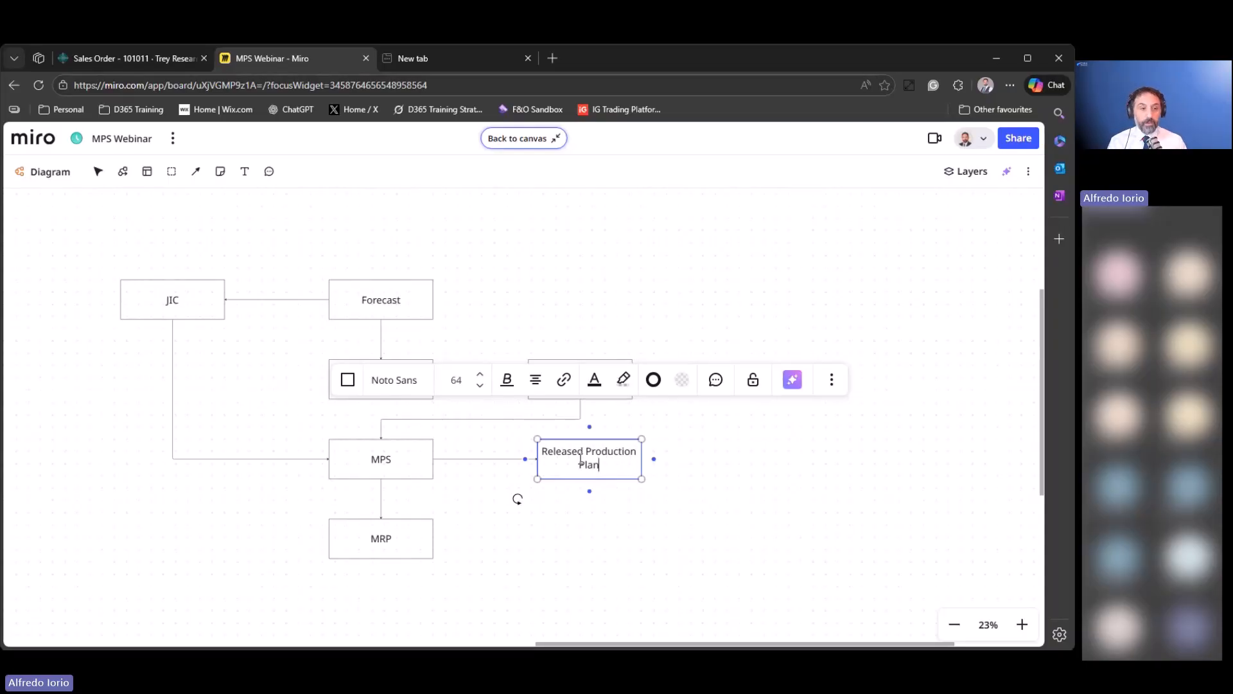
left_click(589, 490)
left_click(691, 535)
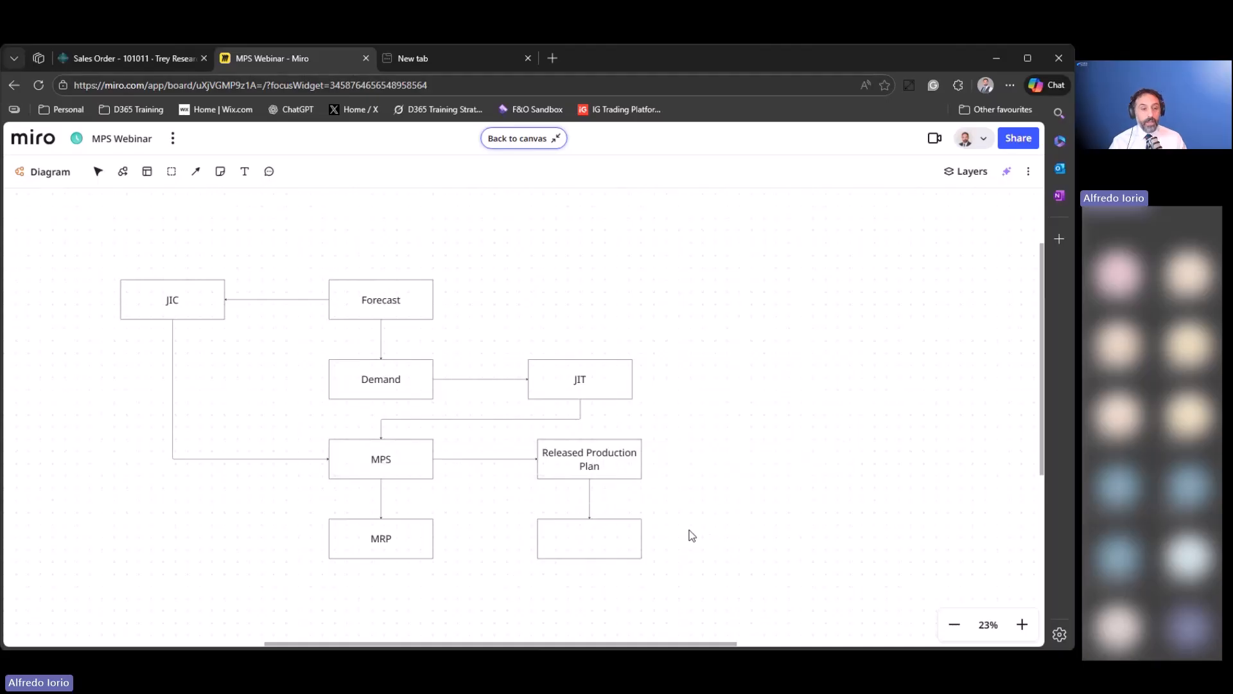
key("ctrl+z")
key("ctrl+z")
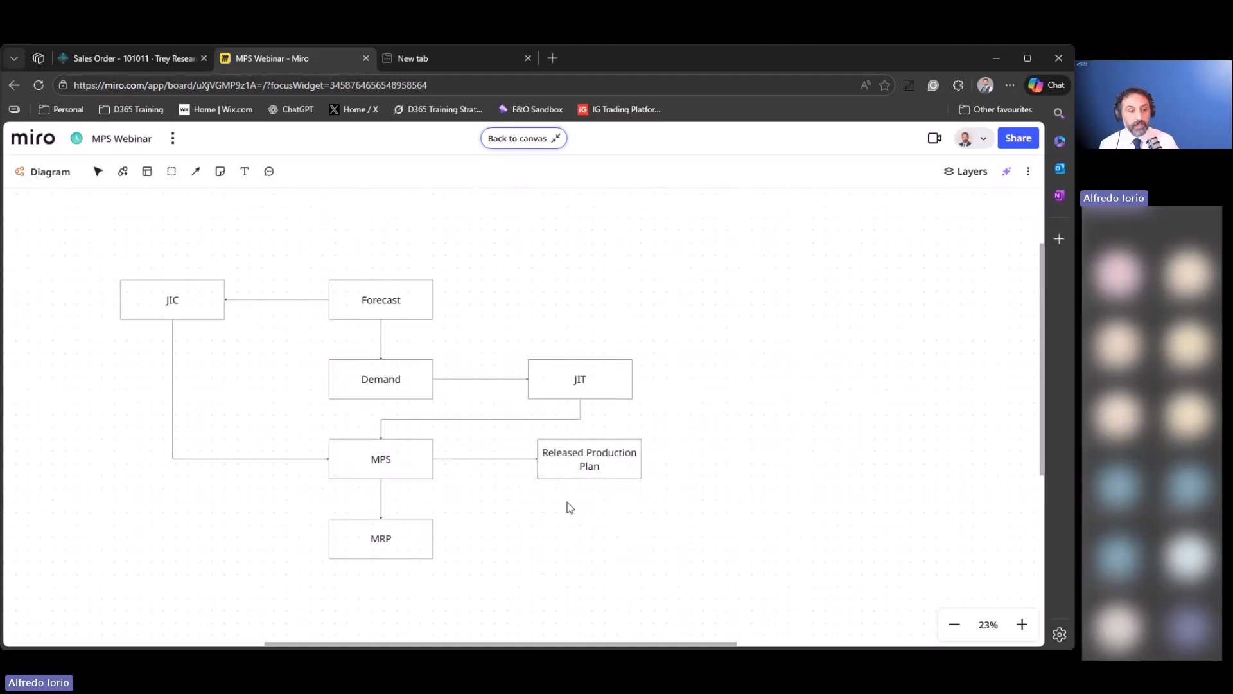
Reattach the start of the MPS–MRP connector to the bottom of Released Production Plan so that it runs from that box to MRP.
left_click(431, 474)
left_click(415, 543)
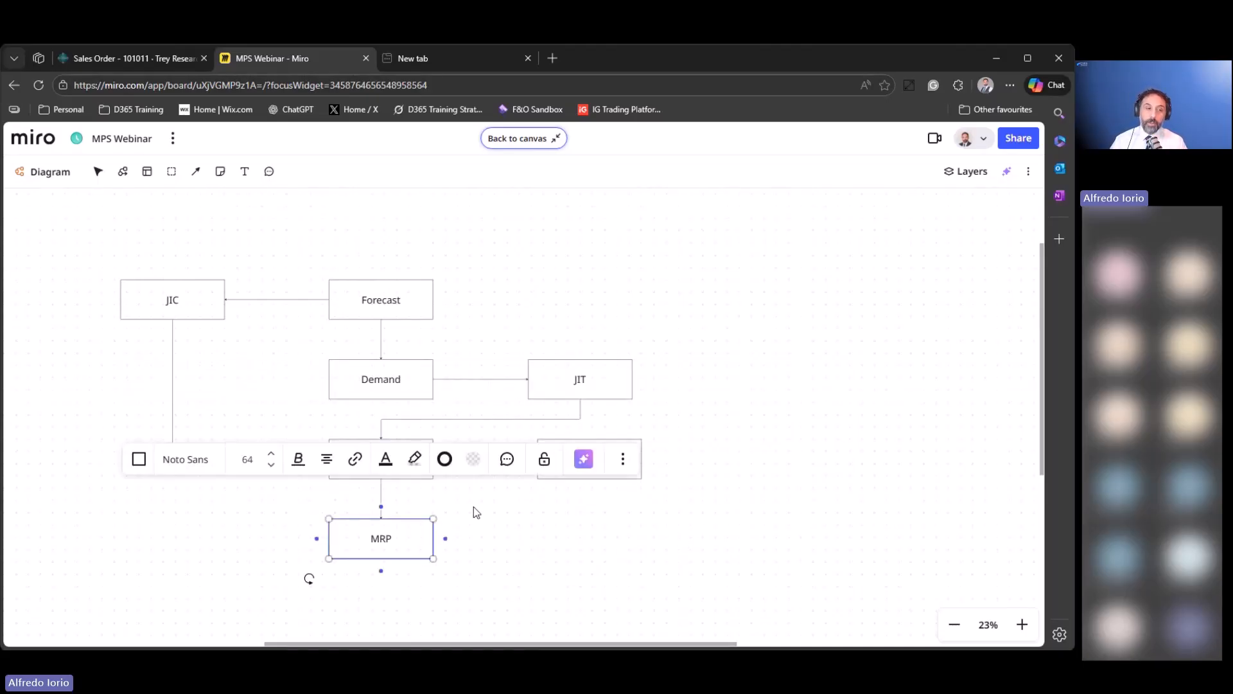
left_click(472, 507)
left_click(380, 493)
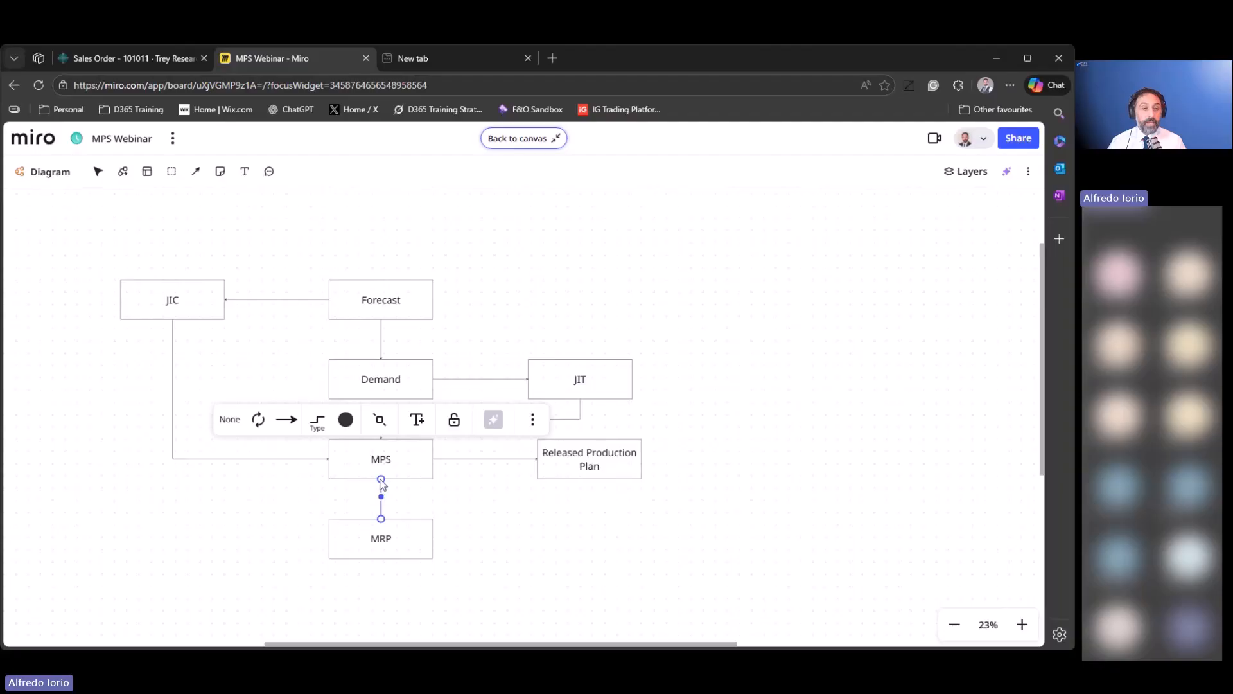
left_click_drag(381, 479, 590, 479)
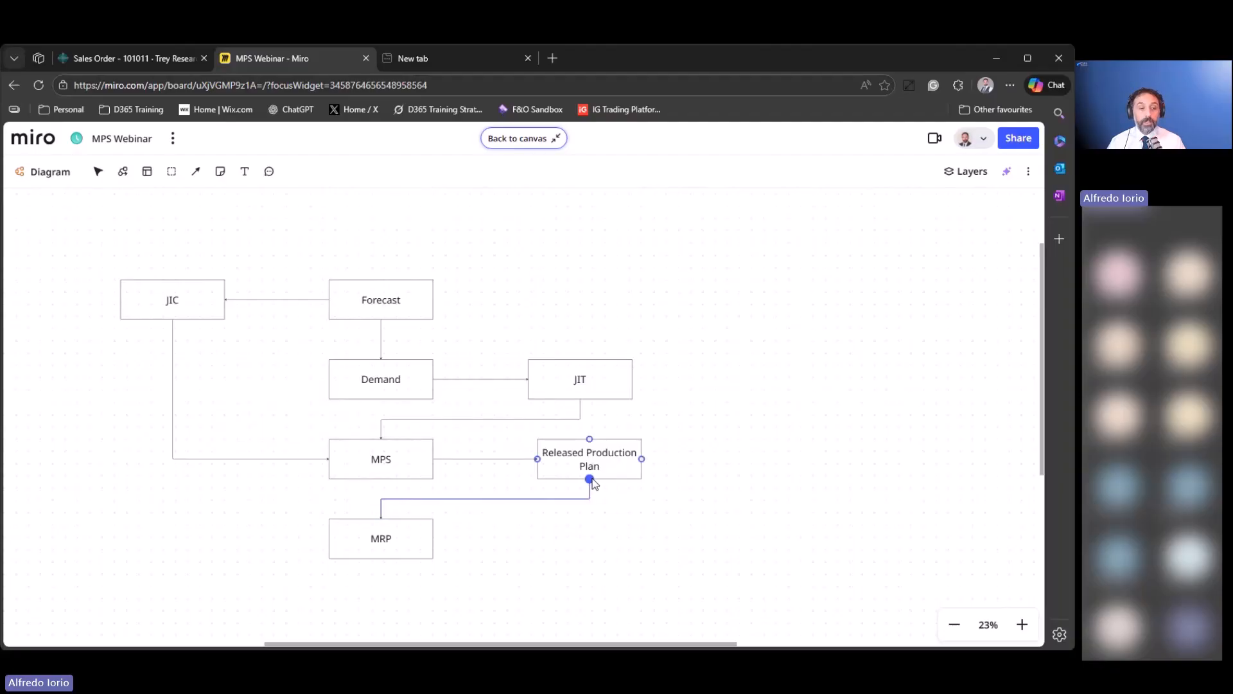
left_click(707, 507)
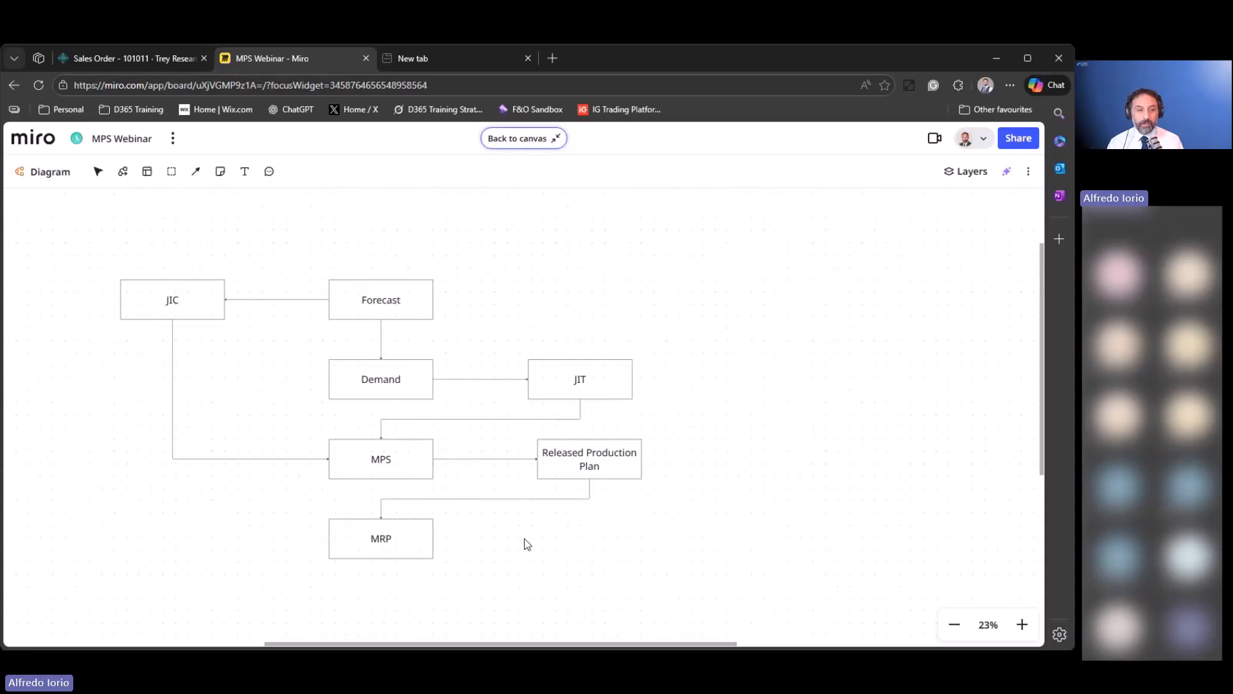
Add a connected box to the right of MRP and move it further right, past Released Production Plan.
left_click(421, 555)
left_click(444, 538)
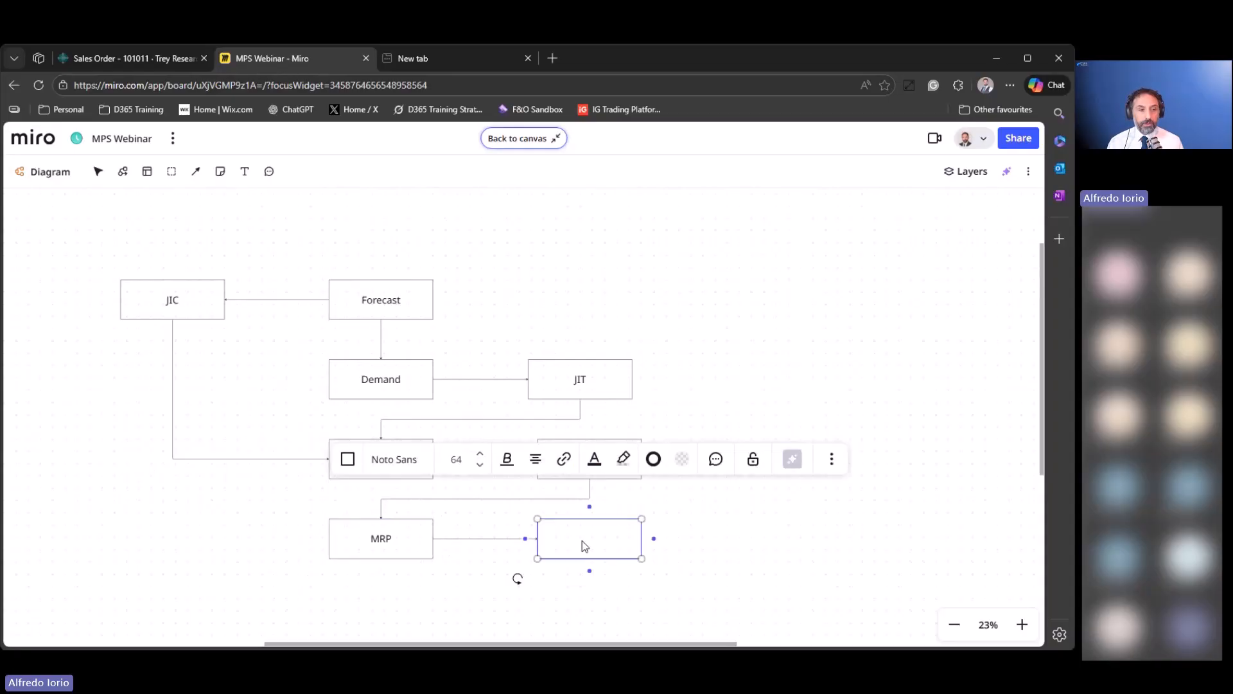
left_click_drag(592, 537, 750, 544)
Align the JIT and Released Production Plan boxes on their vertical centre line and move both closer to Demand and MPS.
left_click(579, 371)
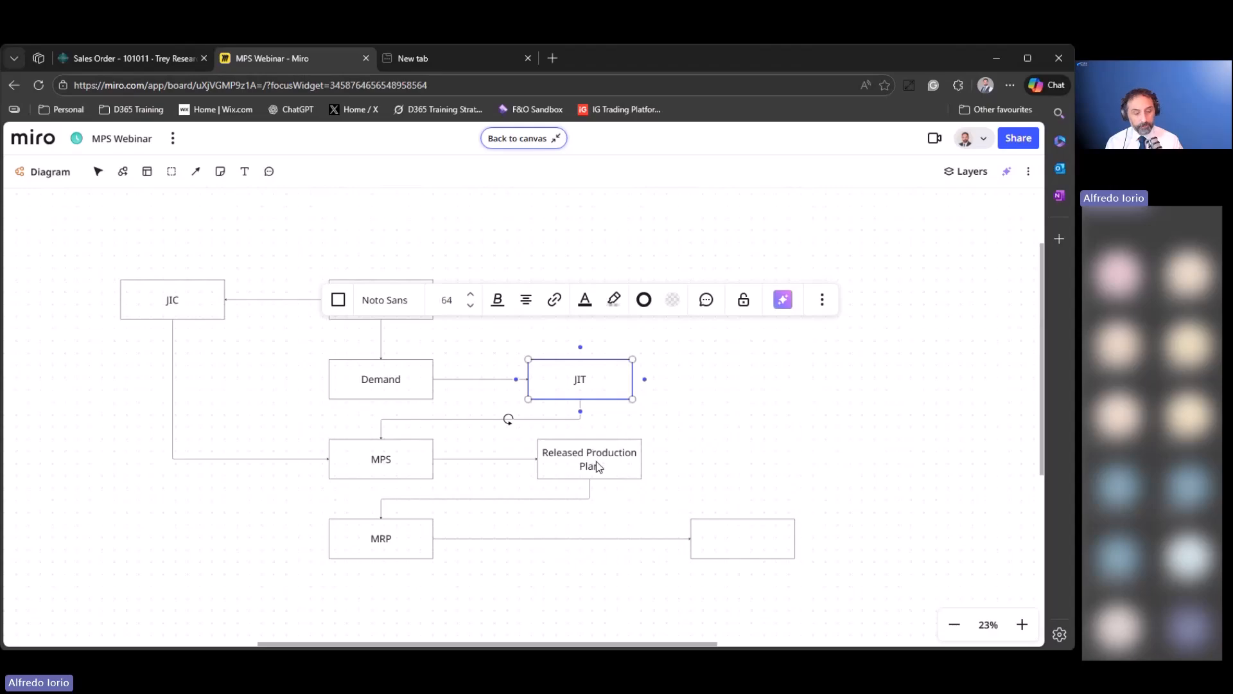
left_click(596, 463, "shift")
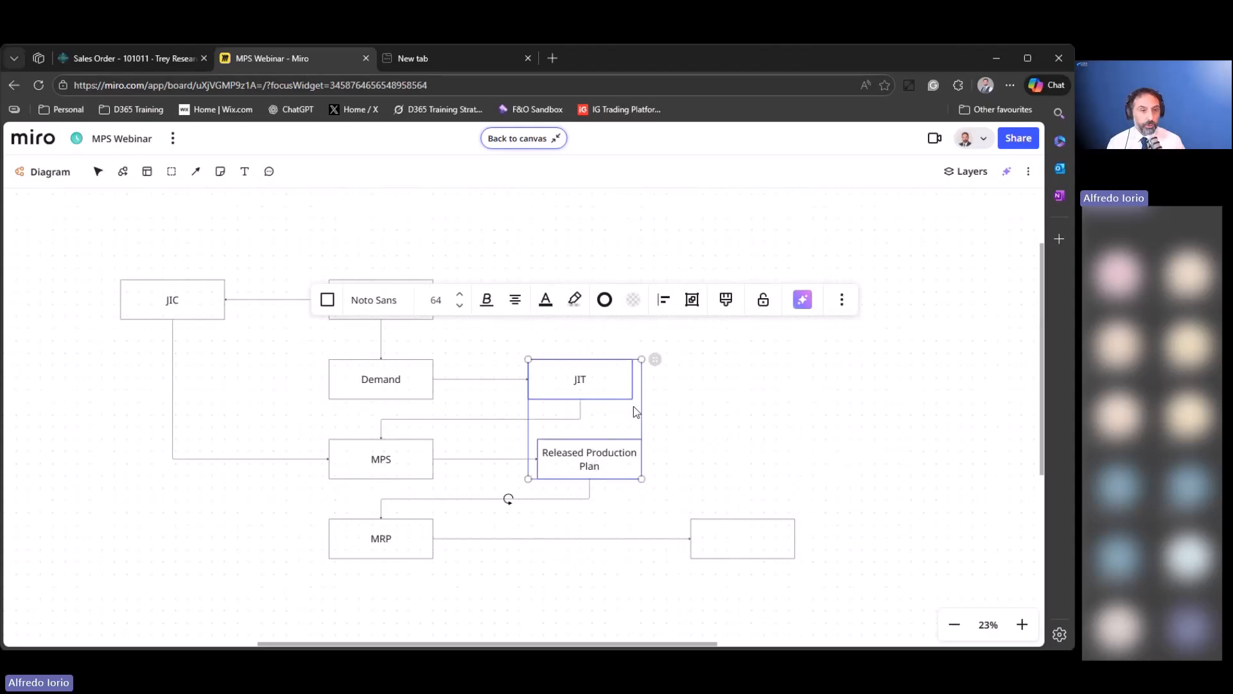
left_click(665, 300)
left_click(685, 337)
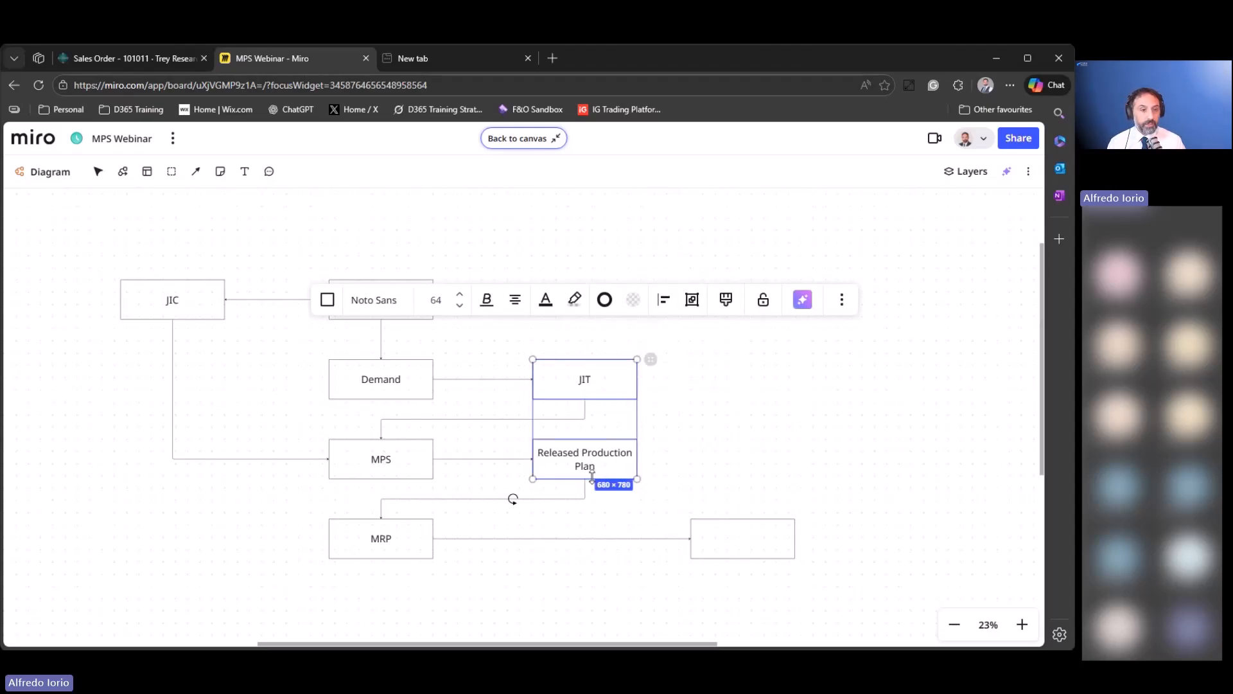
left_click_drag(594, 467, 543, 469)
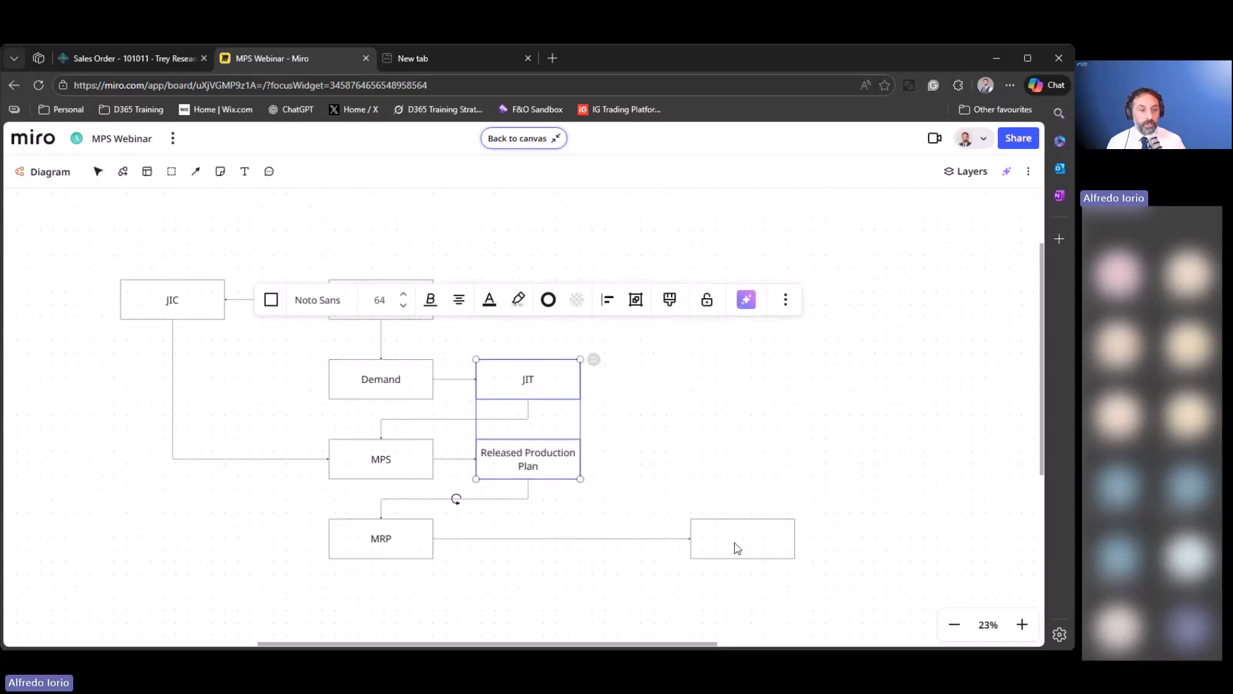
Move the empty box connected to MRP closer to it and label the box "Output".
left_click(739, 548)
left_click_drag(739, 547, 661, 546)
double_click(661, 540)
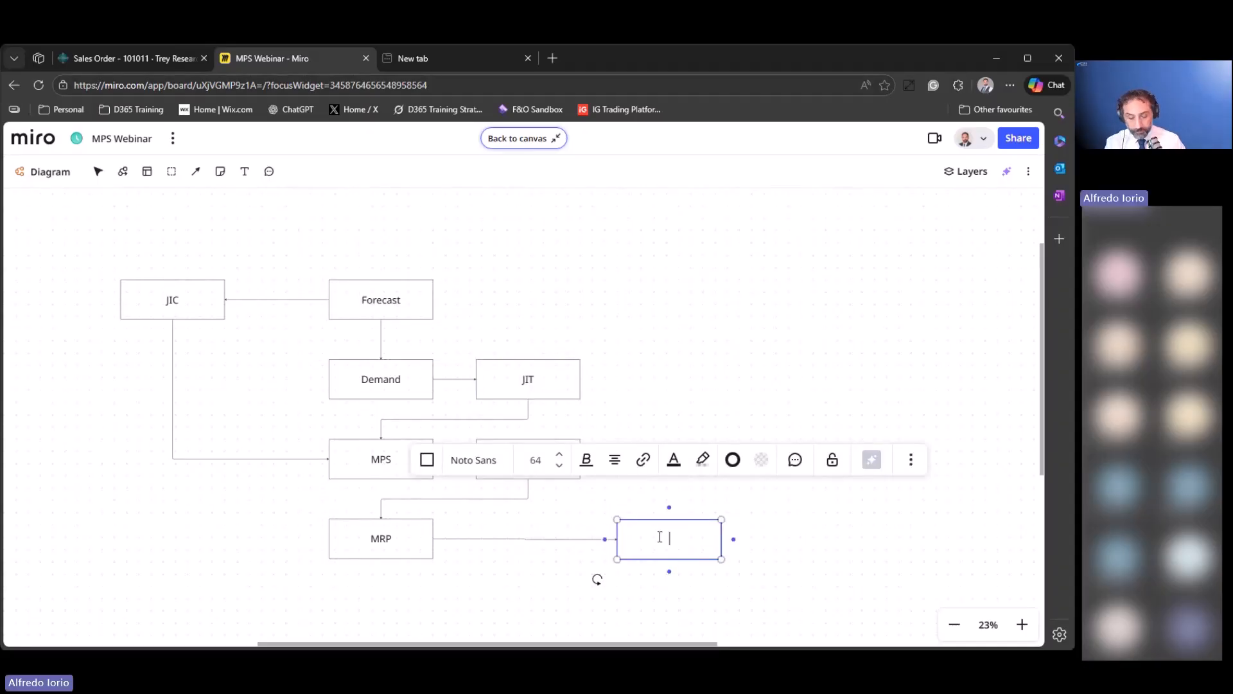
type("Out")
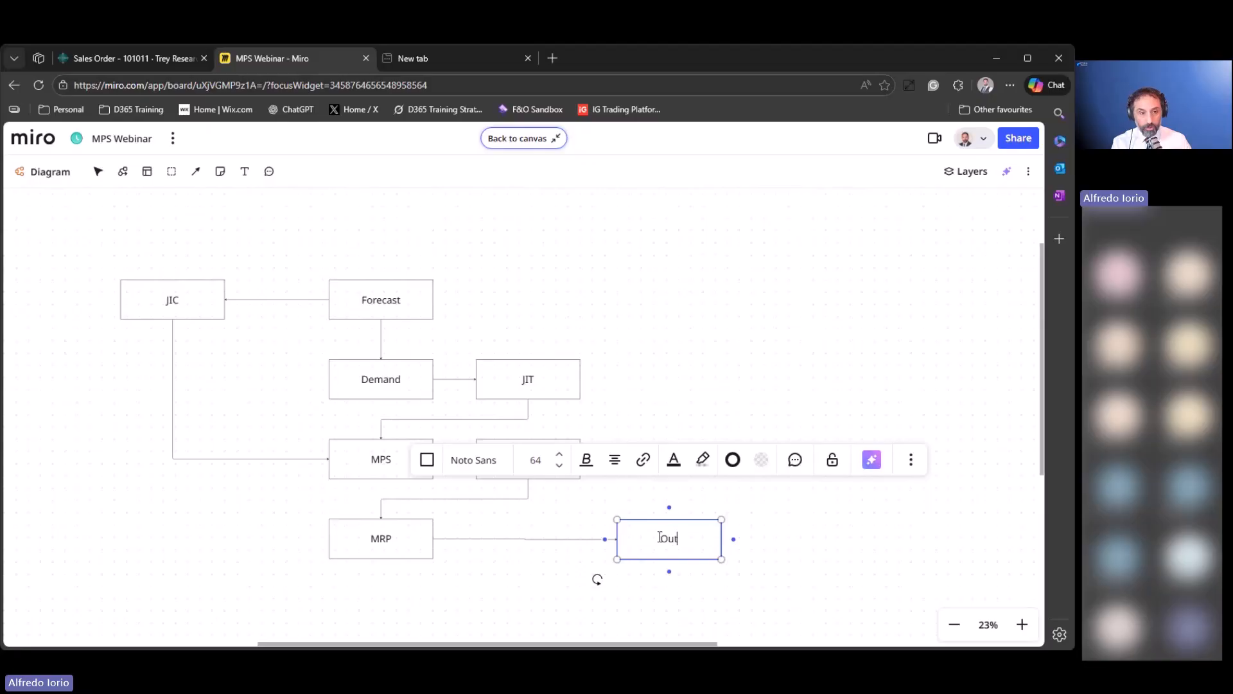
type("put")
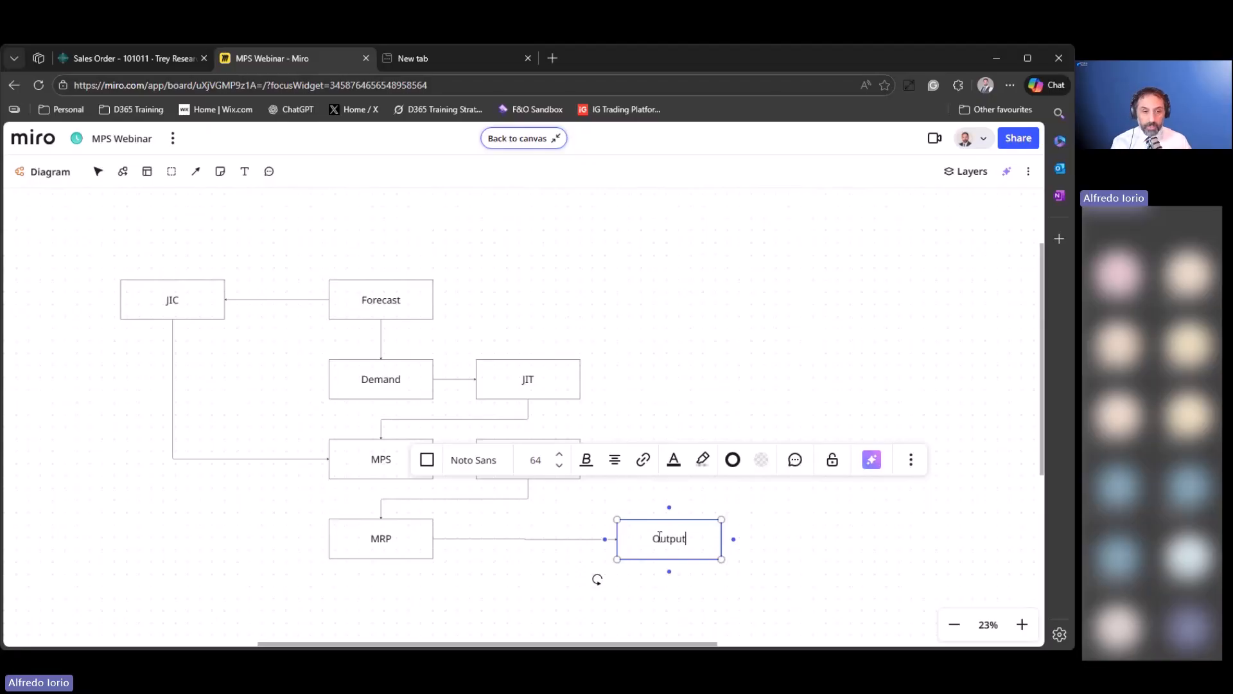
left_click(815, 522)
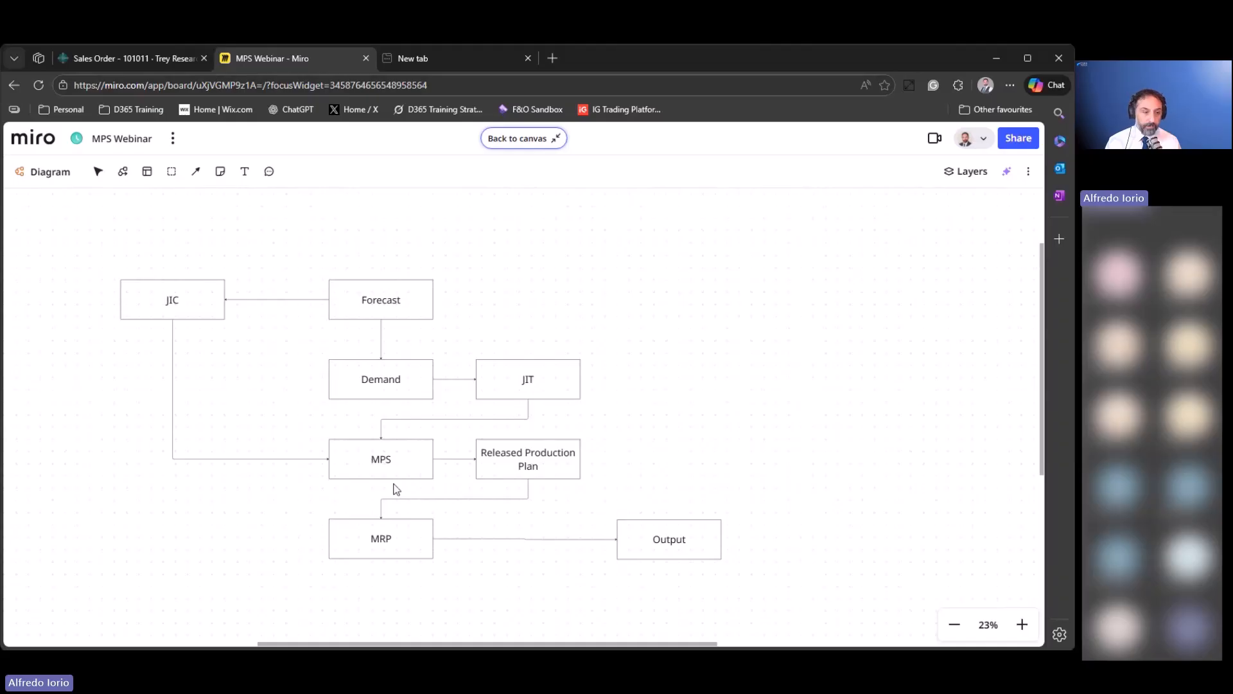
Reattach the MRP–Output connector's start to the right side of Released Production Plan, and draw a new connector from MRP to Output.
left_click(464, 538)
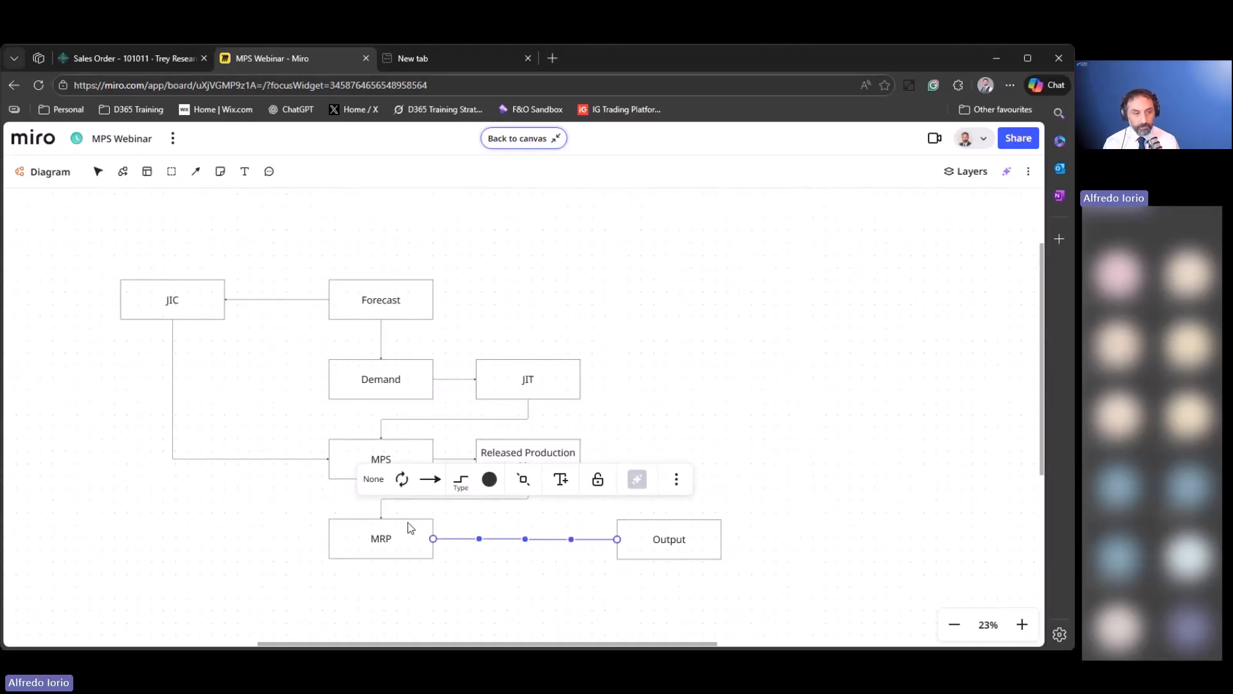
left_click(505, 522)
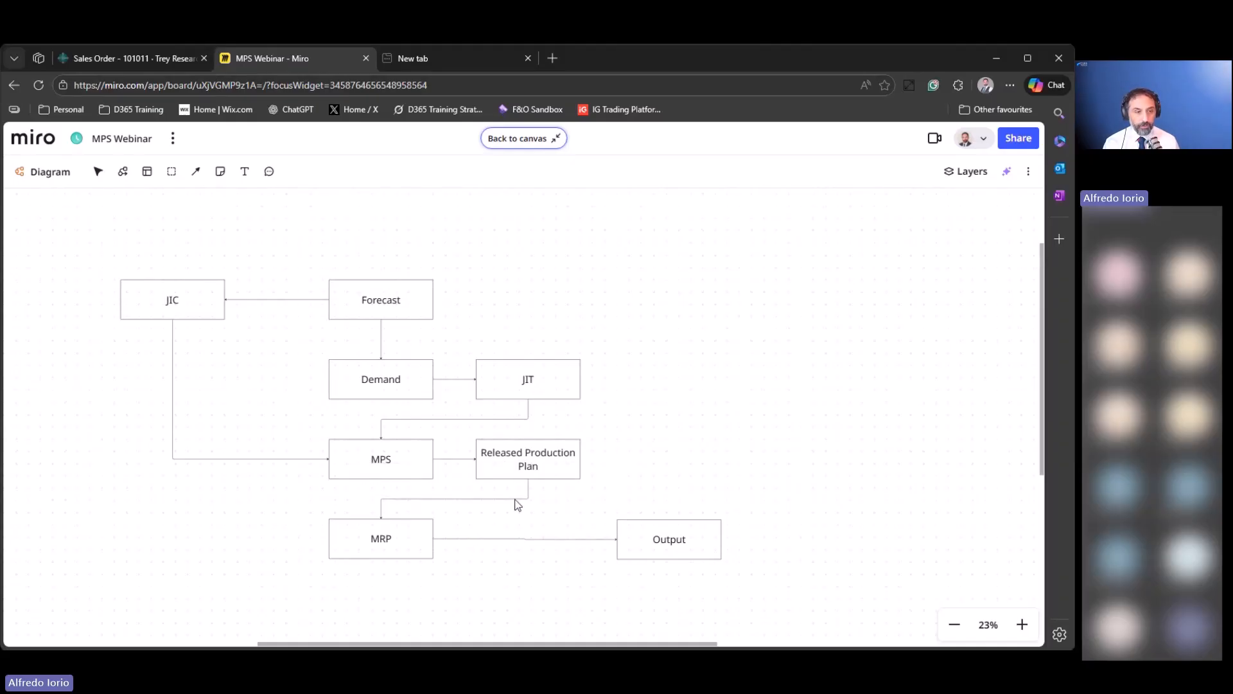
left_click(468, 538)
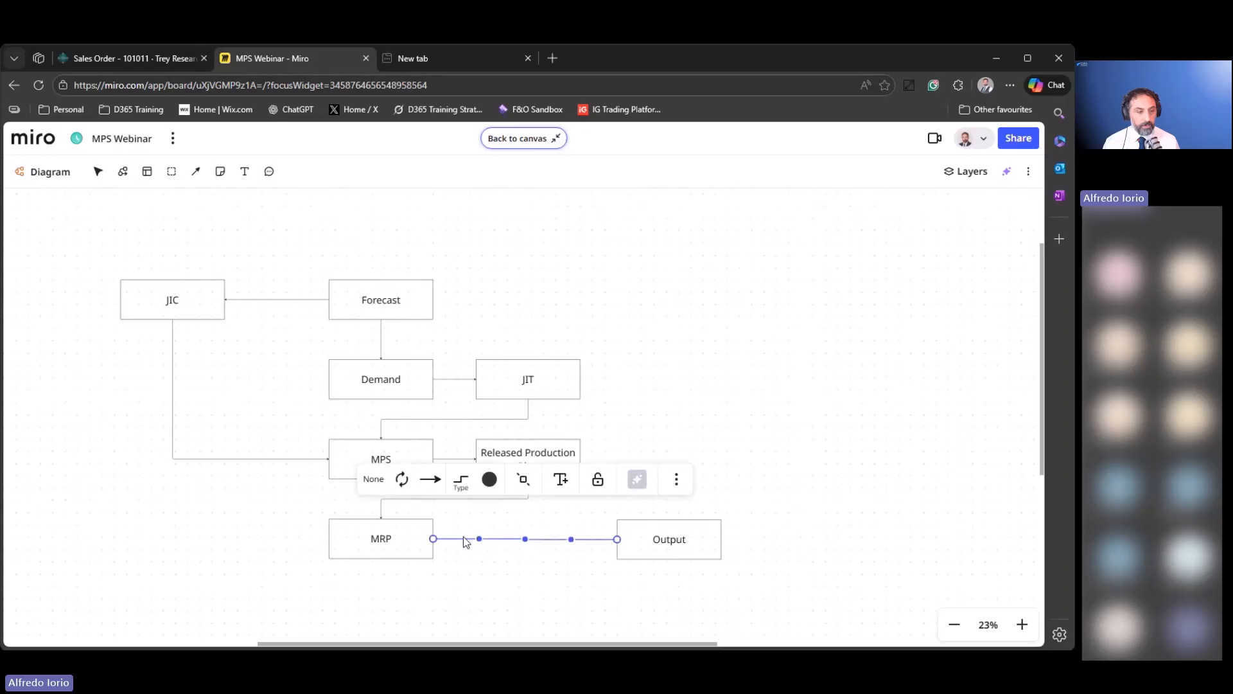
left_click_drag(433, 538, 582, 471)
left_click(531, 526)
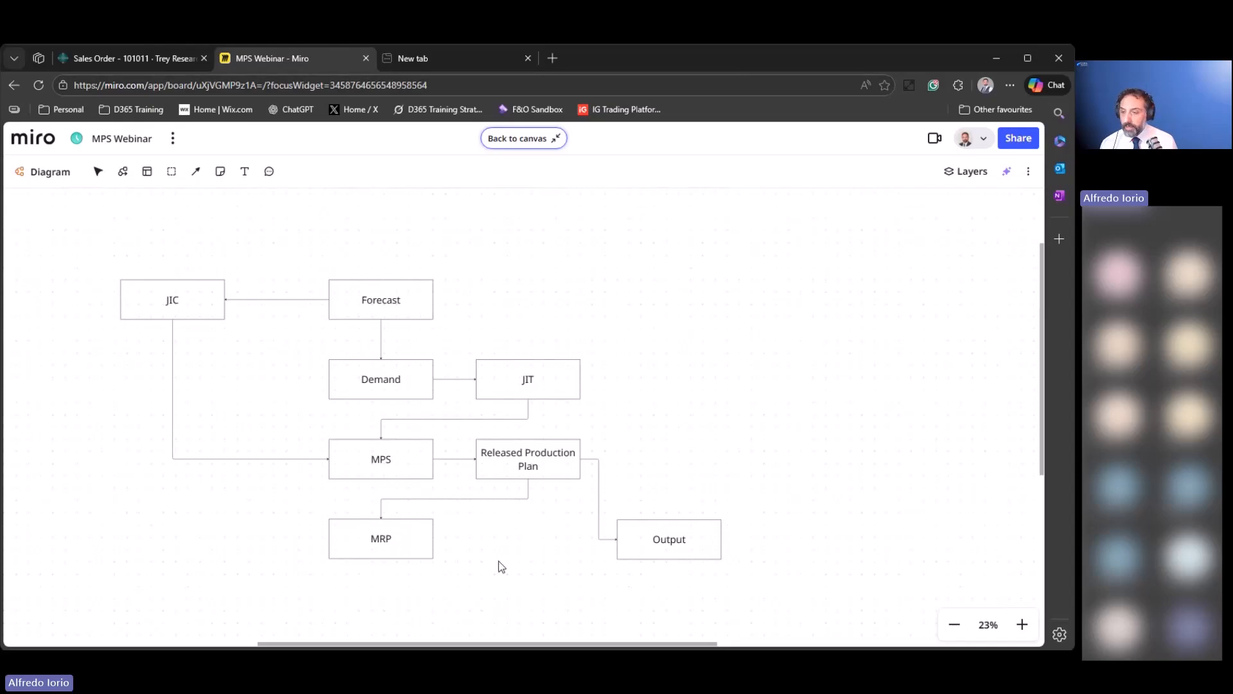
left_click(418, 532)
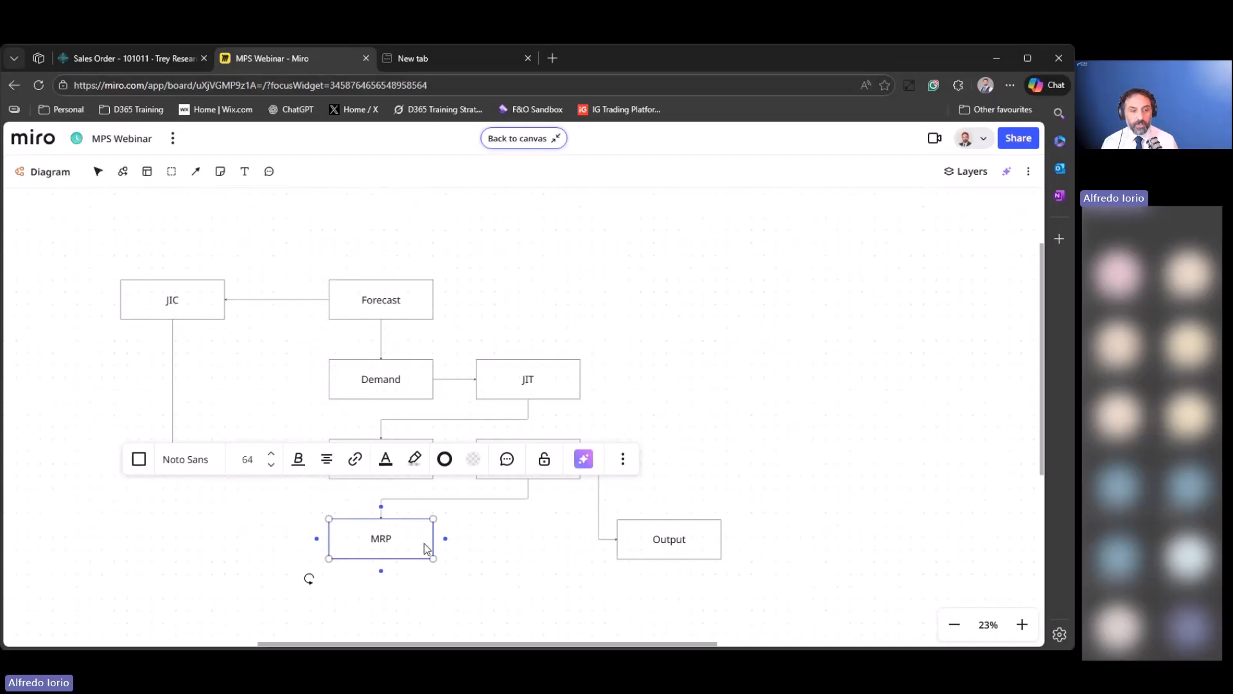
left_click_drag(446, 538, 669, 545)
Change the label of the Output box to "Consumption - Output".
left_click(669, 543)
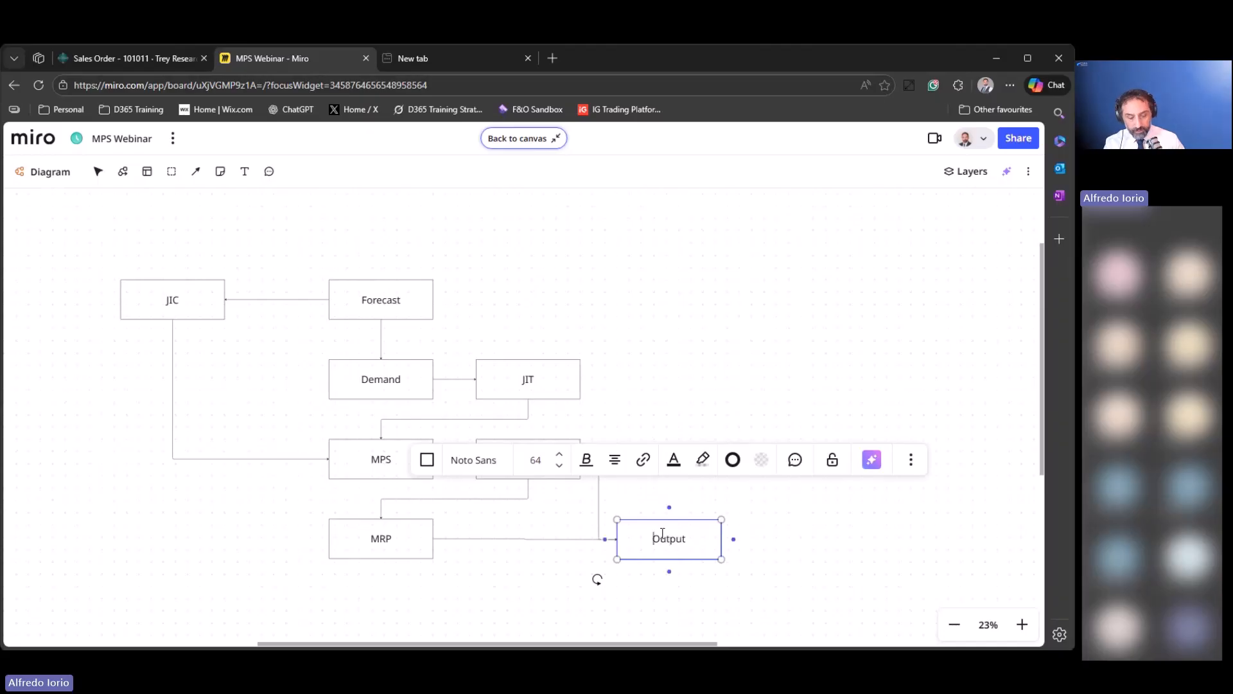
type("Consum")
type("ing")
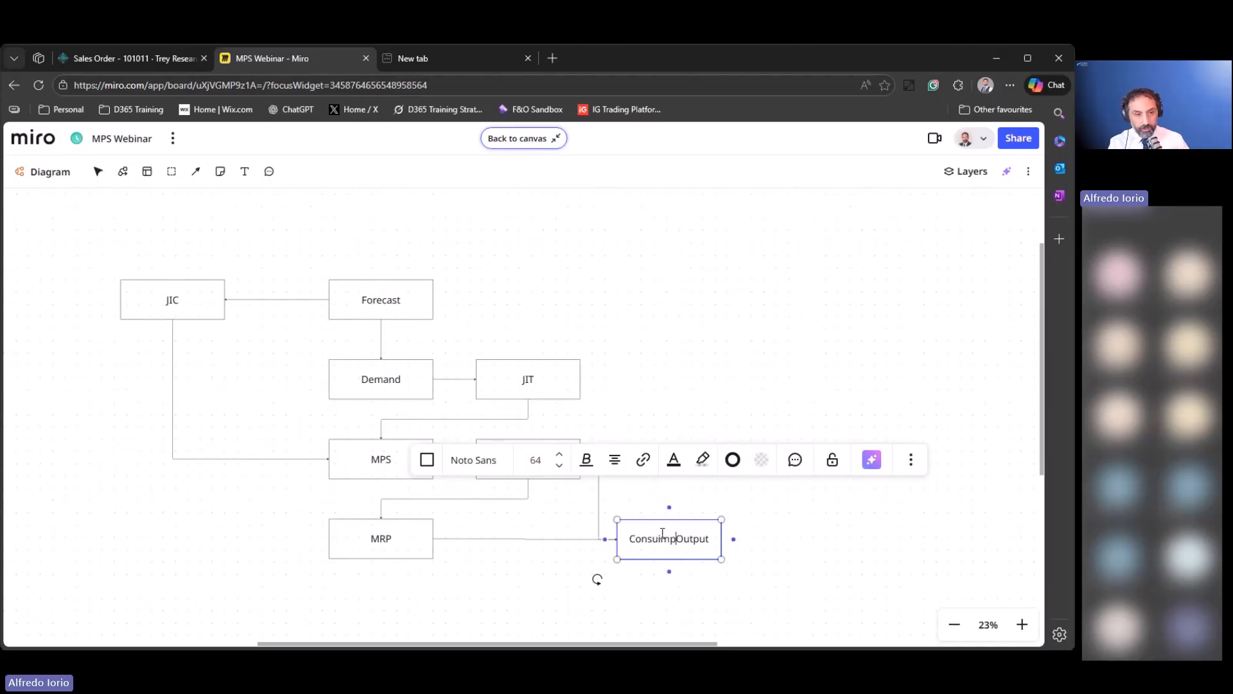
key("BackSpace")
key("BackSpace")
key("BackSpace")
key("BackSpace")
key("BackSpace")
type("umption ")
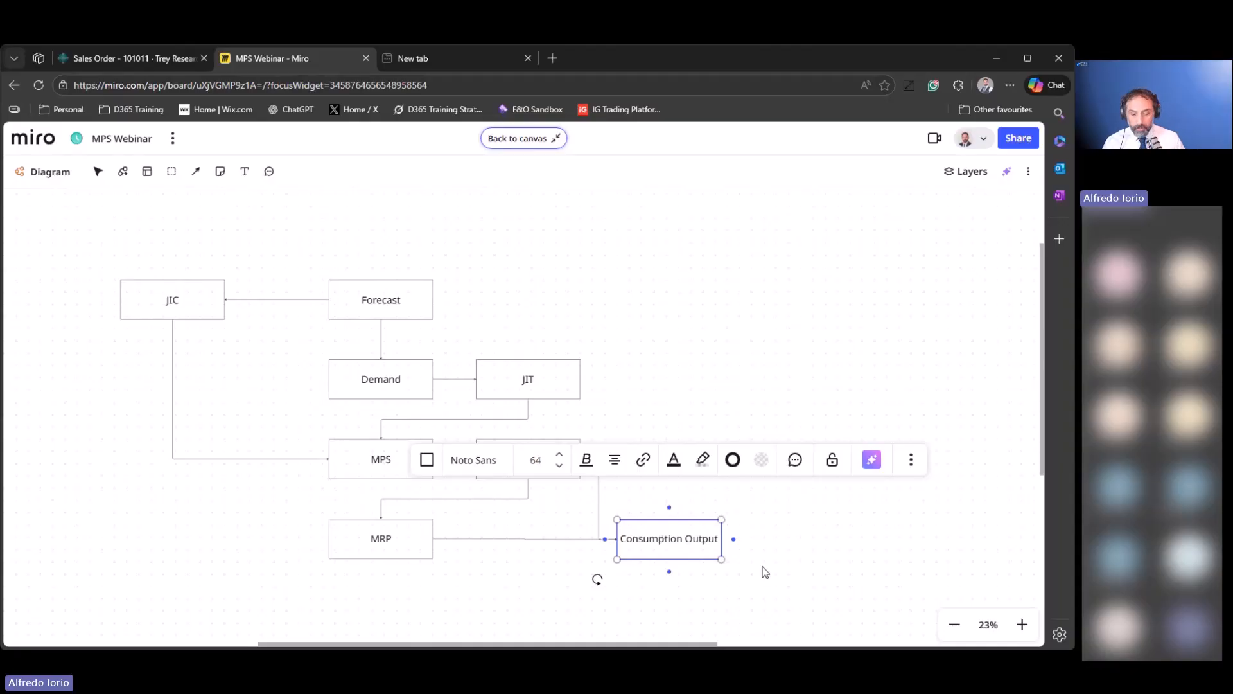
type("-")
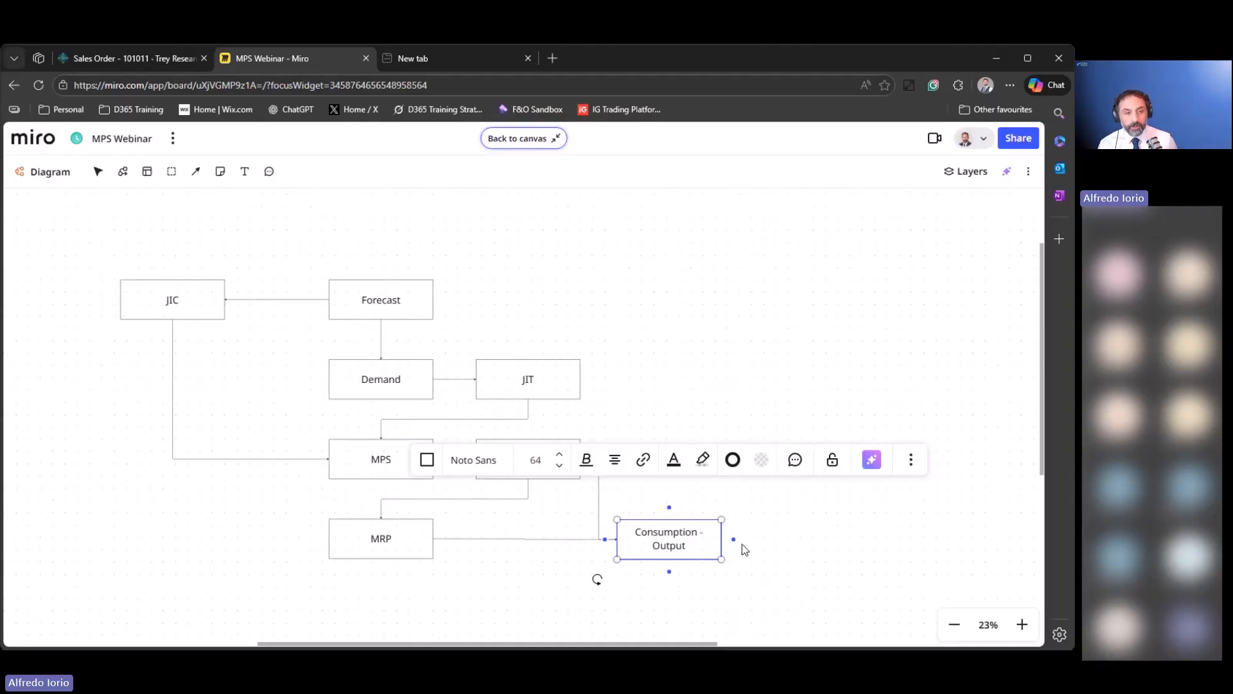
left_click(789, 554)
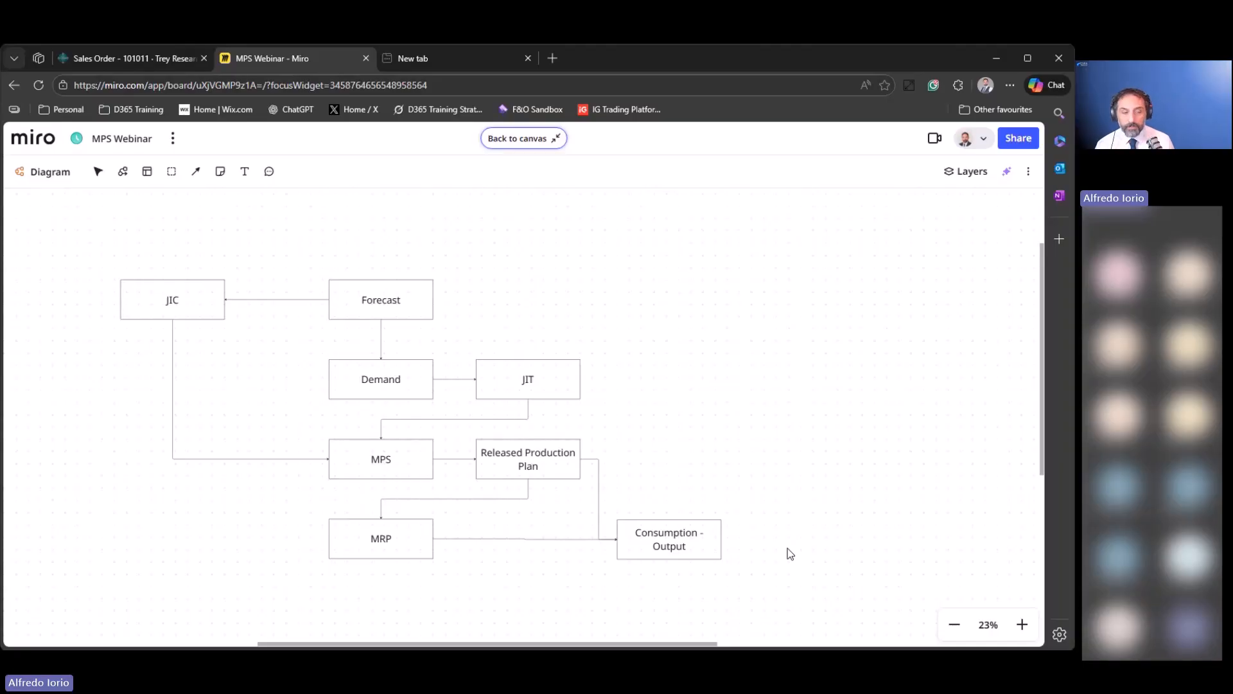
Add a connected box above Consumption - Output and label it "Serialisation".
left_click(694, 548)
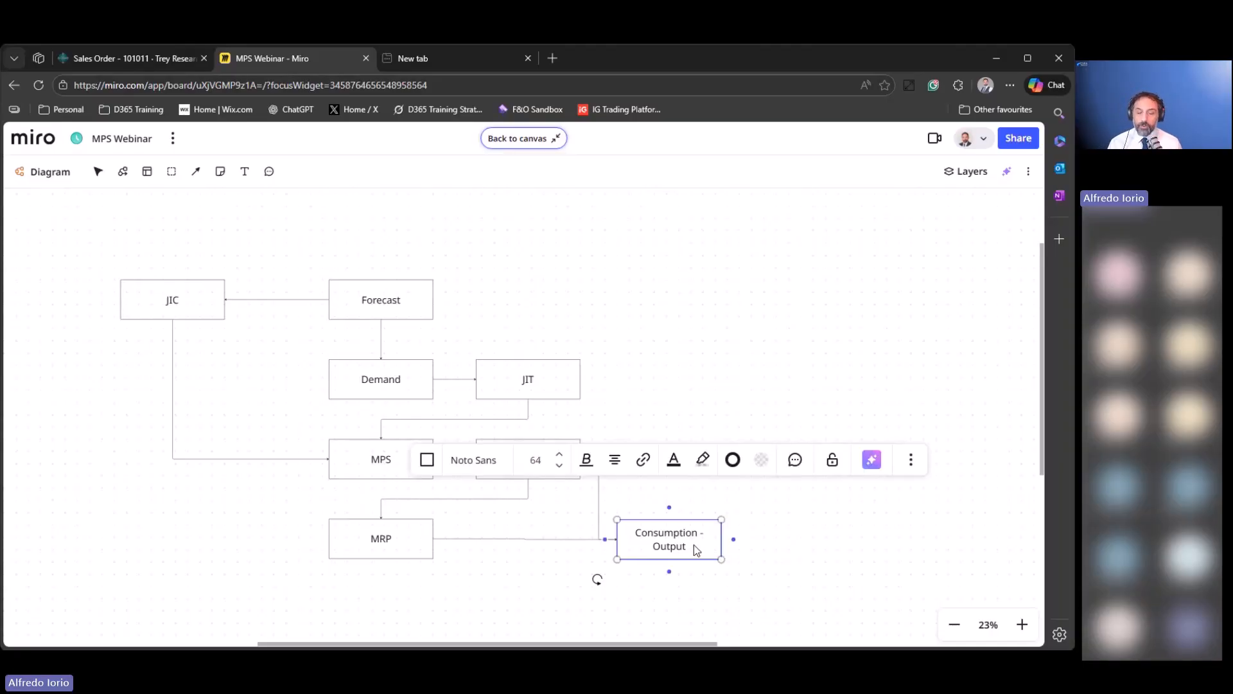
left_click(670, 509)
type("S")
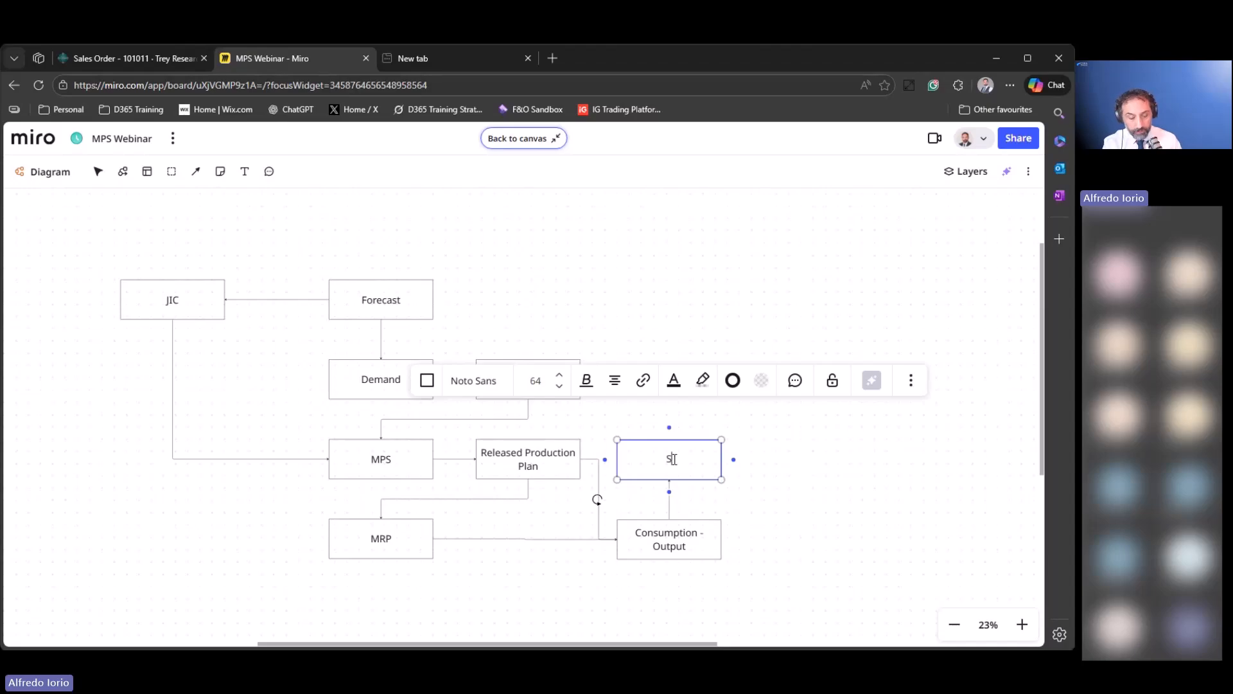
type("erivc")
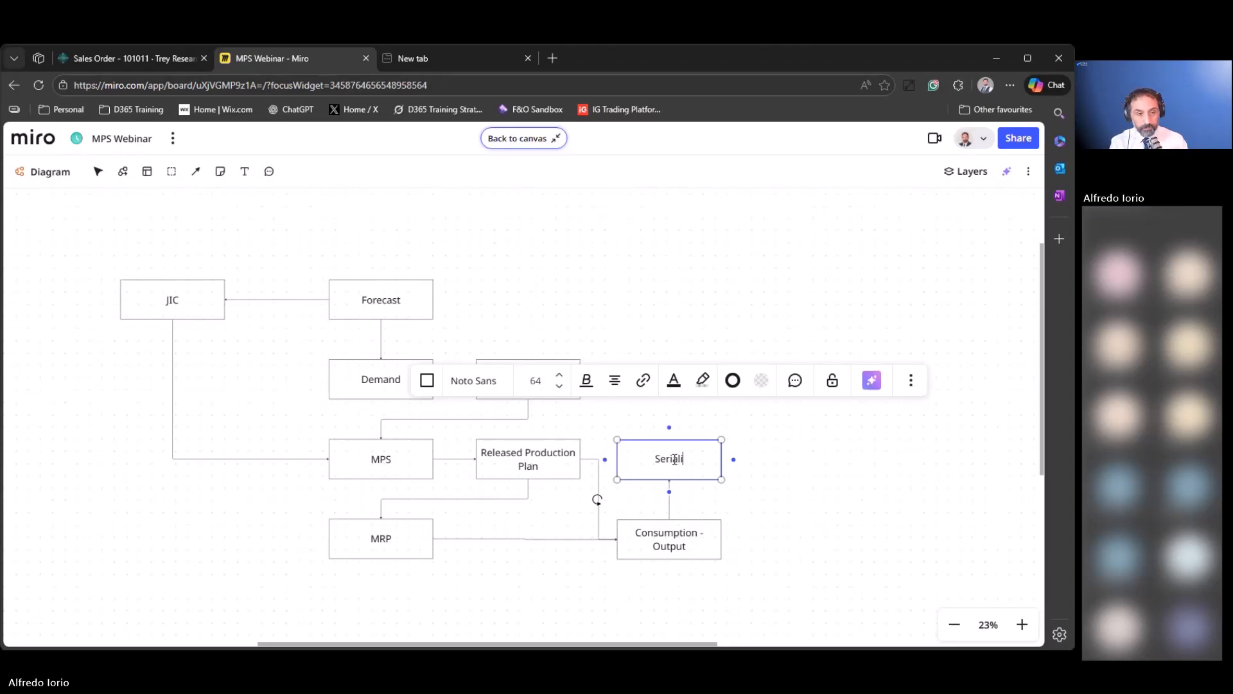
key("BackSpace")
key("BackSpace")
type("alise")
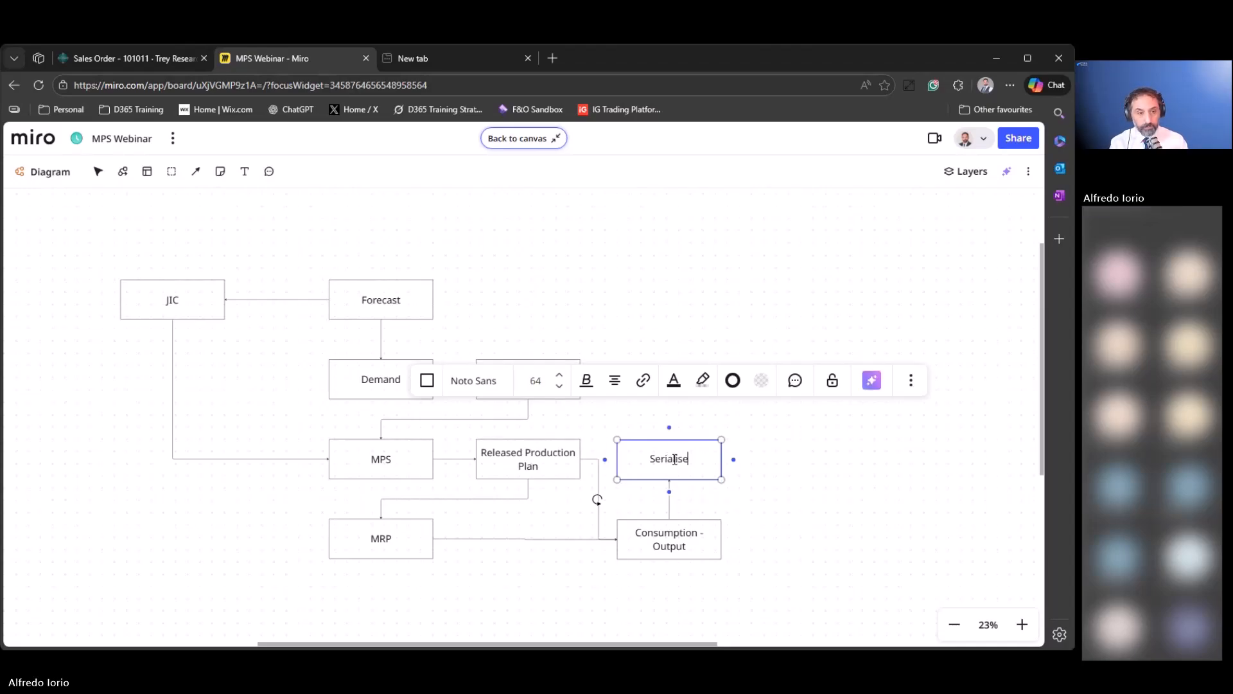
key("BackSpace")
key("BackSpace")
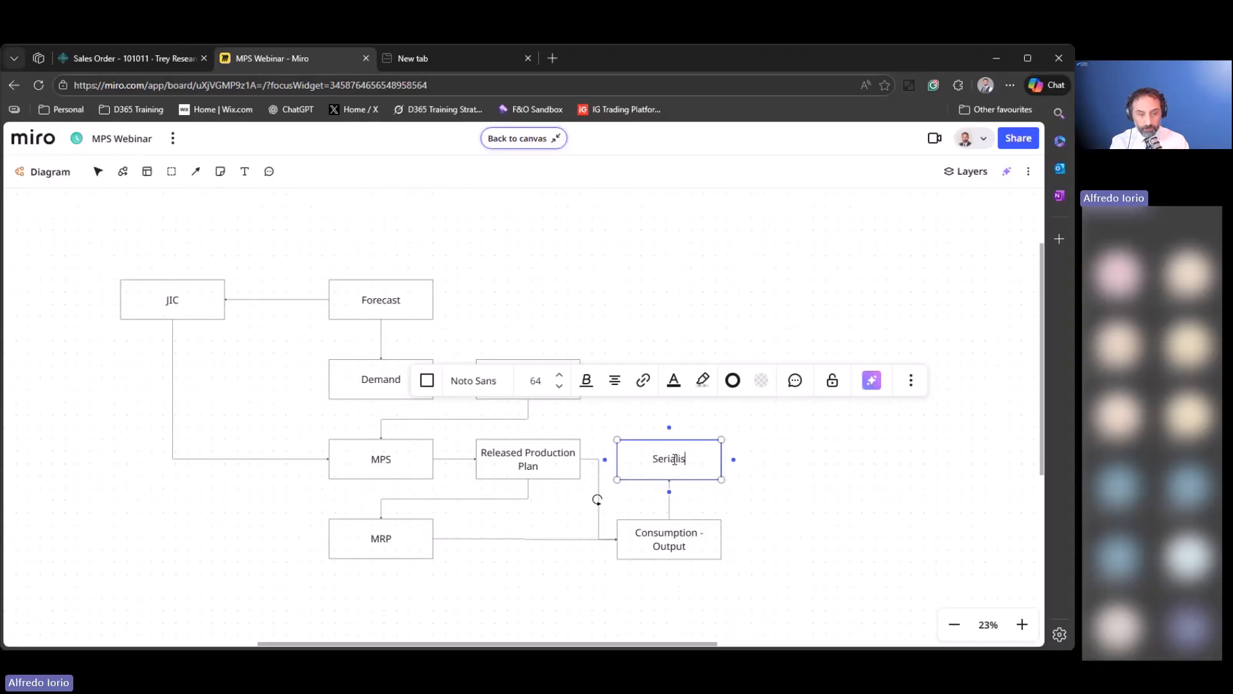
type("sation")
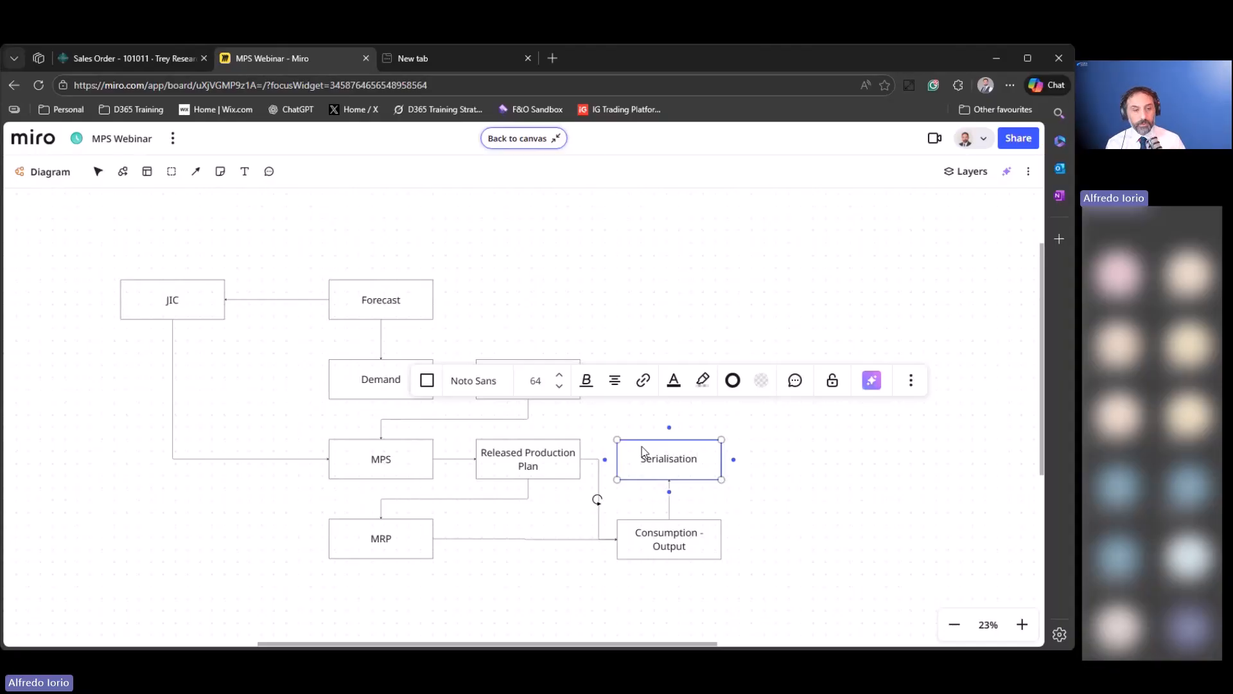
left_click(779, 500)
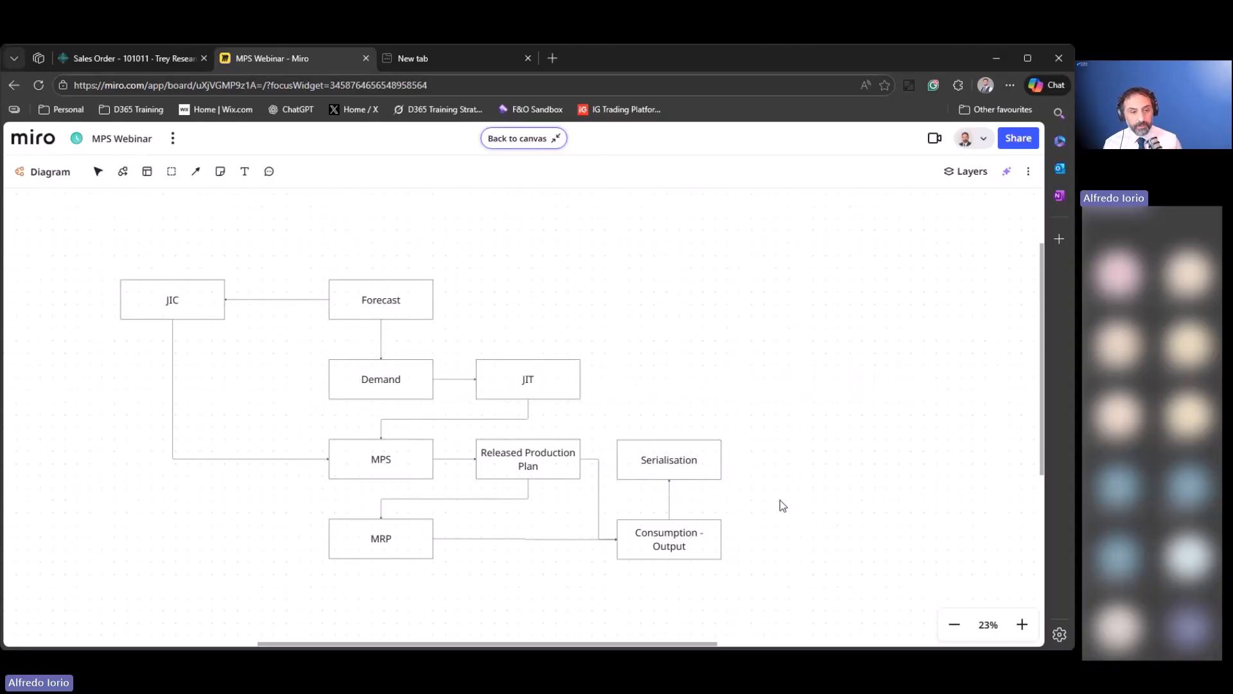
Add a connected box above Serialisation and label it "Fulfilment".
left_click(694, 468)
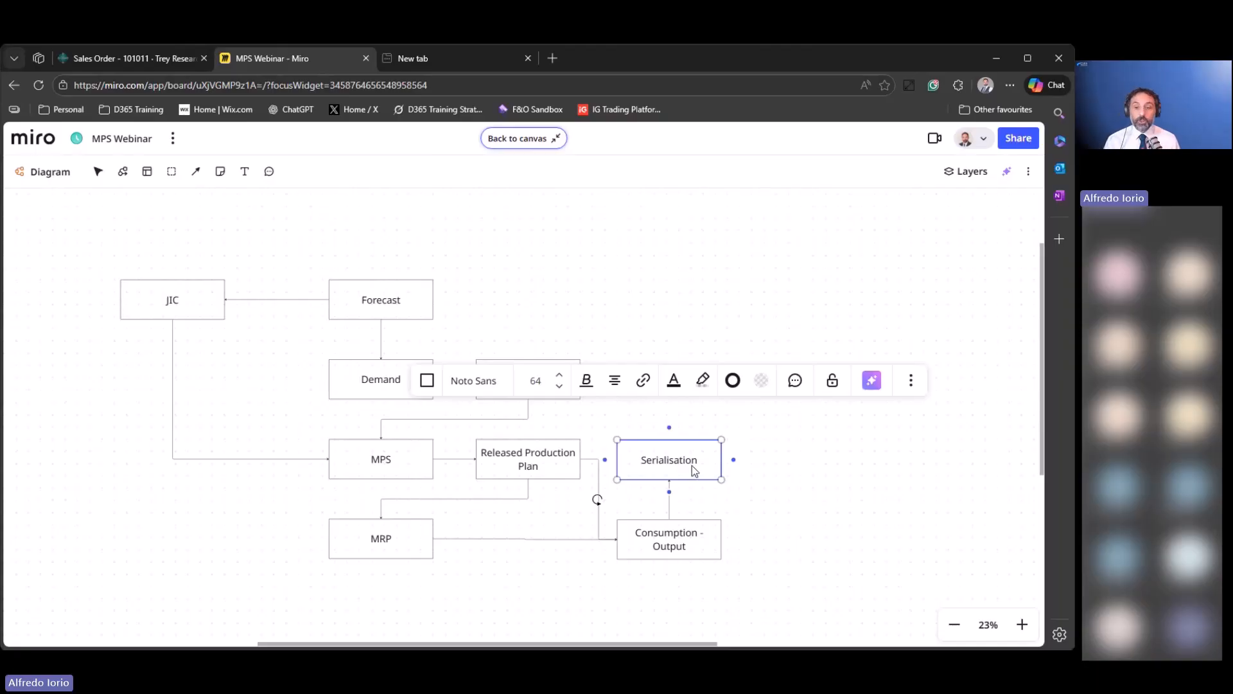
left_click(669, 428)
left_click(678, 381)
type("Ful")
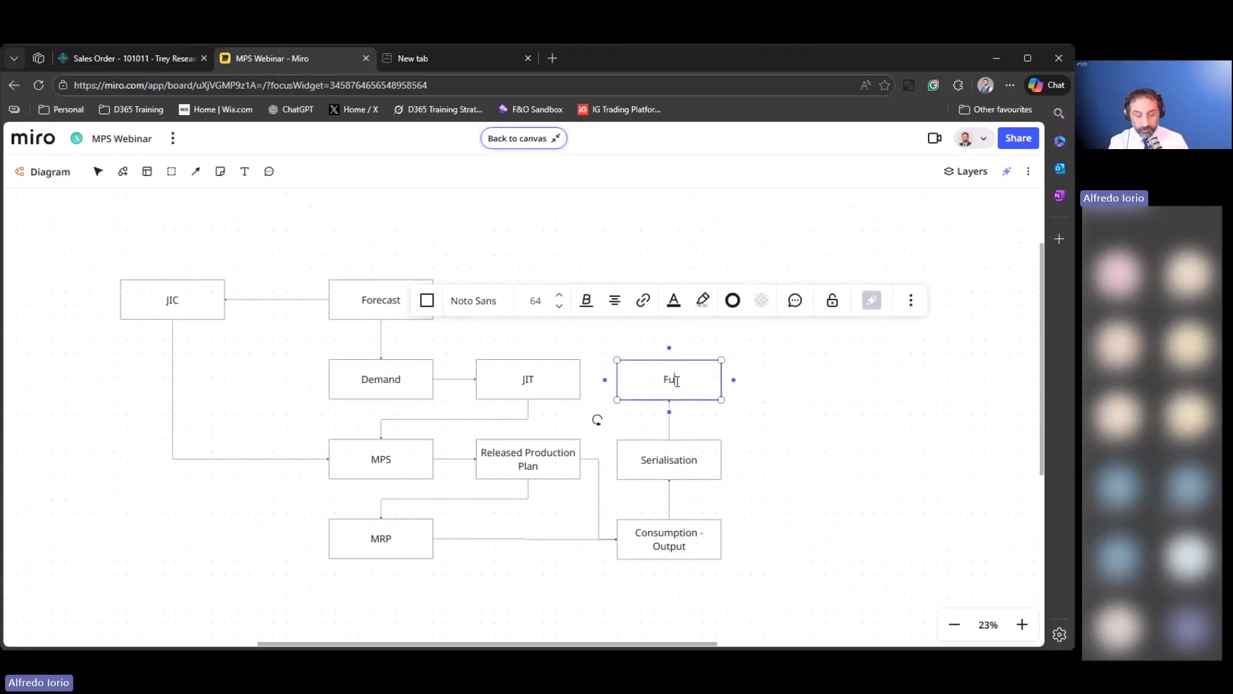
type("lfilment")
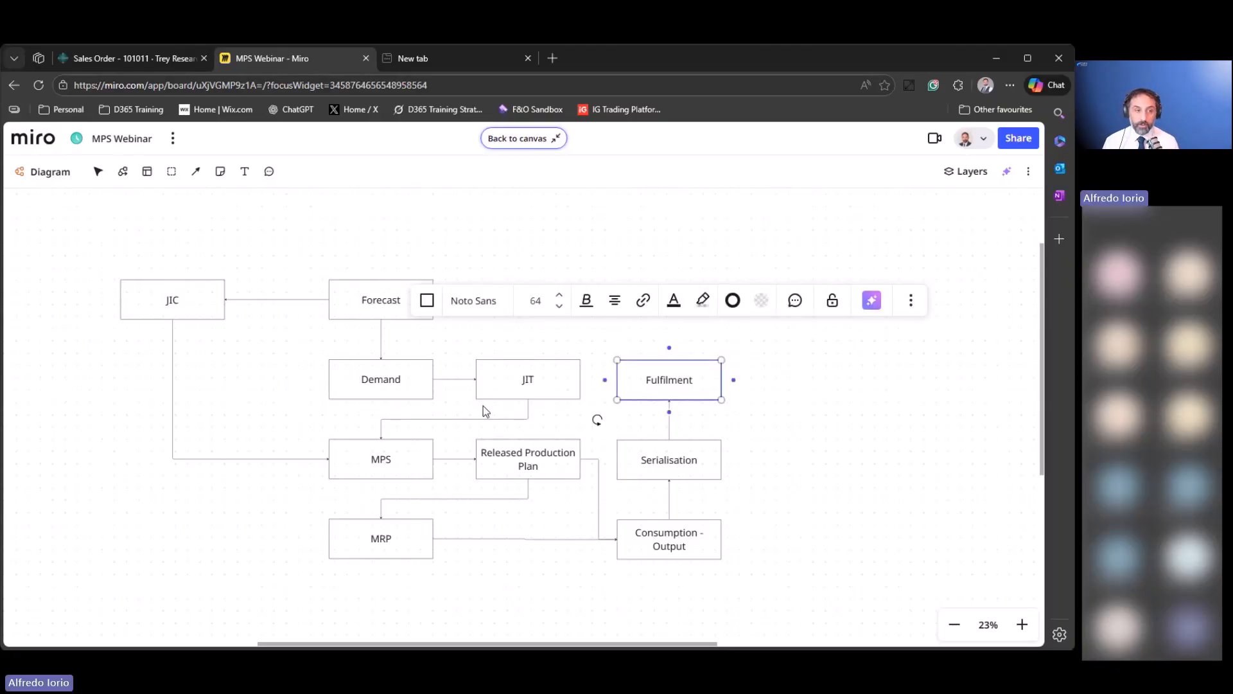
left_click(380, 394)
left_click(700, 390)
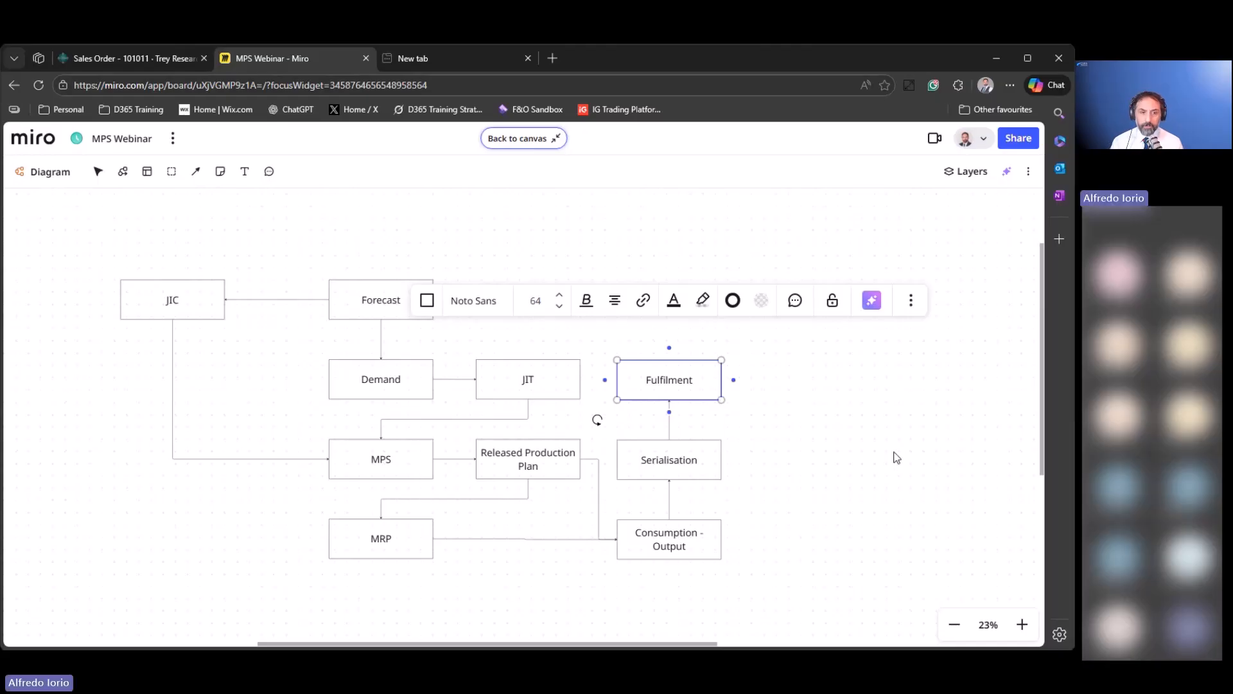
left_click(680, 476)
left_click(873, 490)
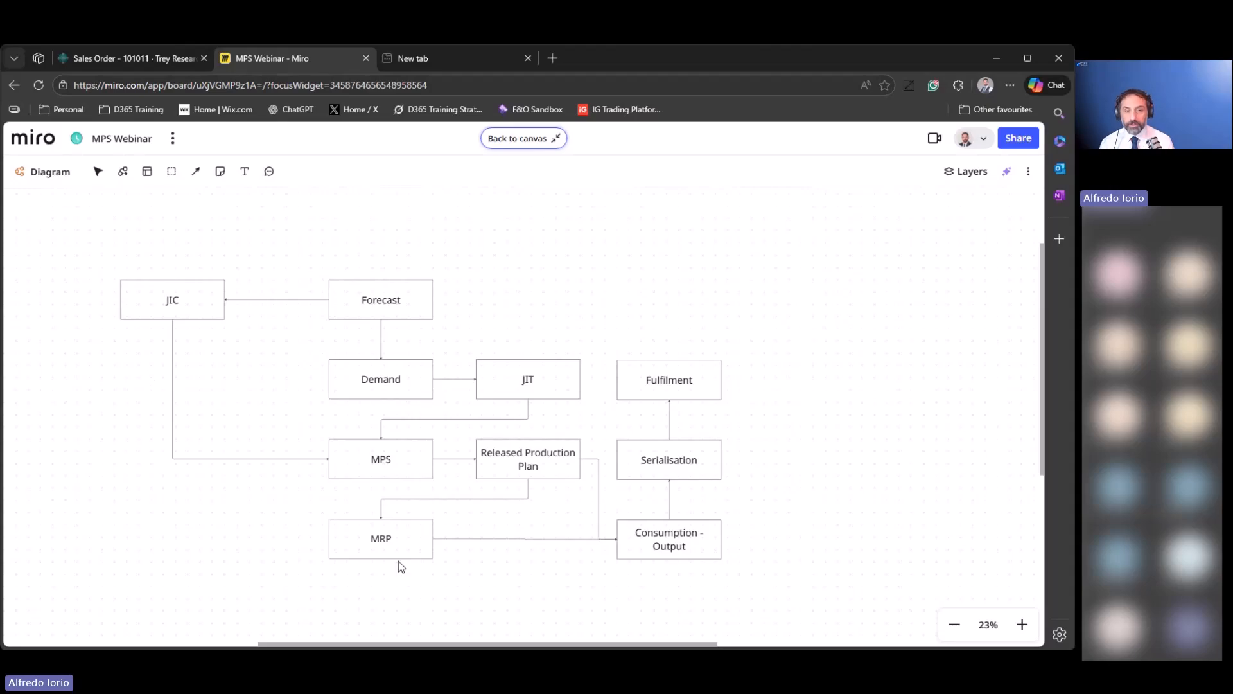
Move the Fulfilment box straight up so it sits between the heights of Forecast and Demand.
left_click(665, 381)
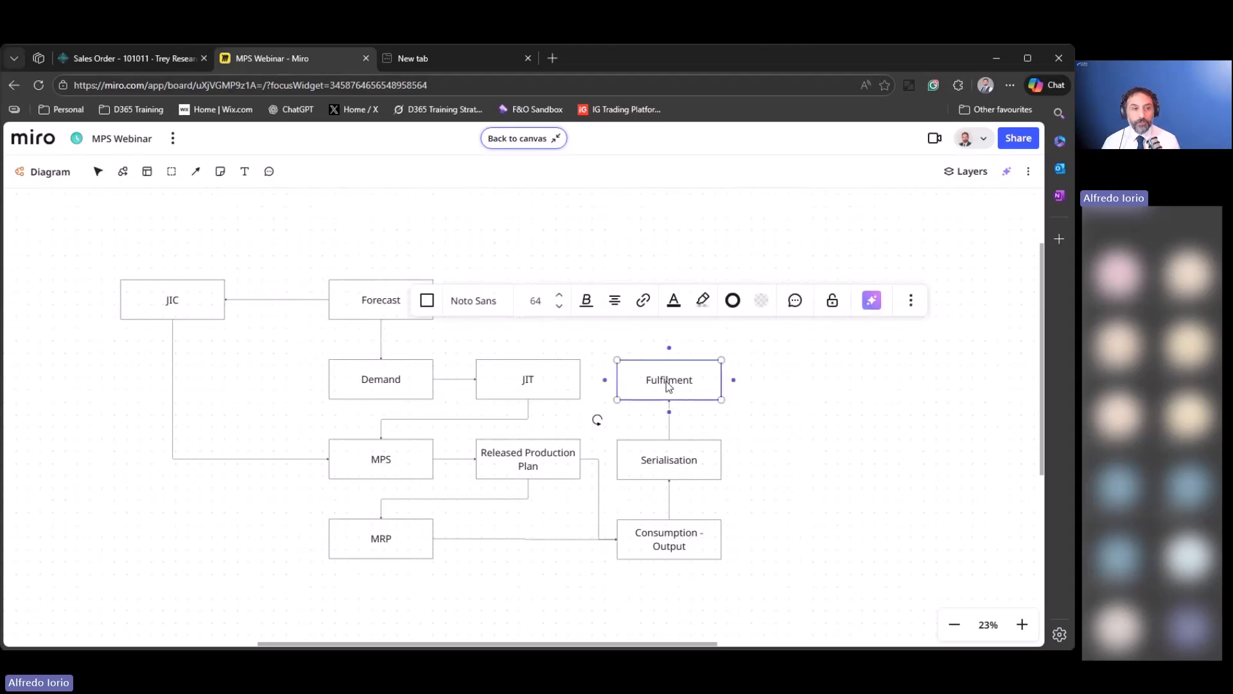
left_click_drag(665, 381, 669, 332)
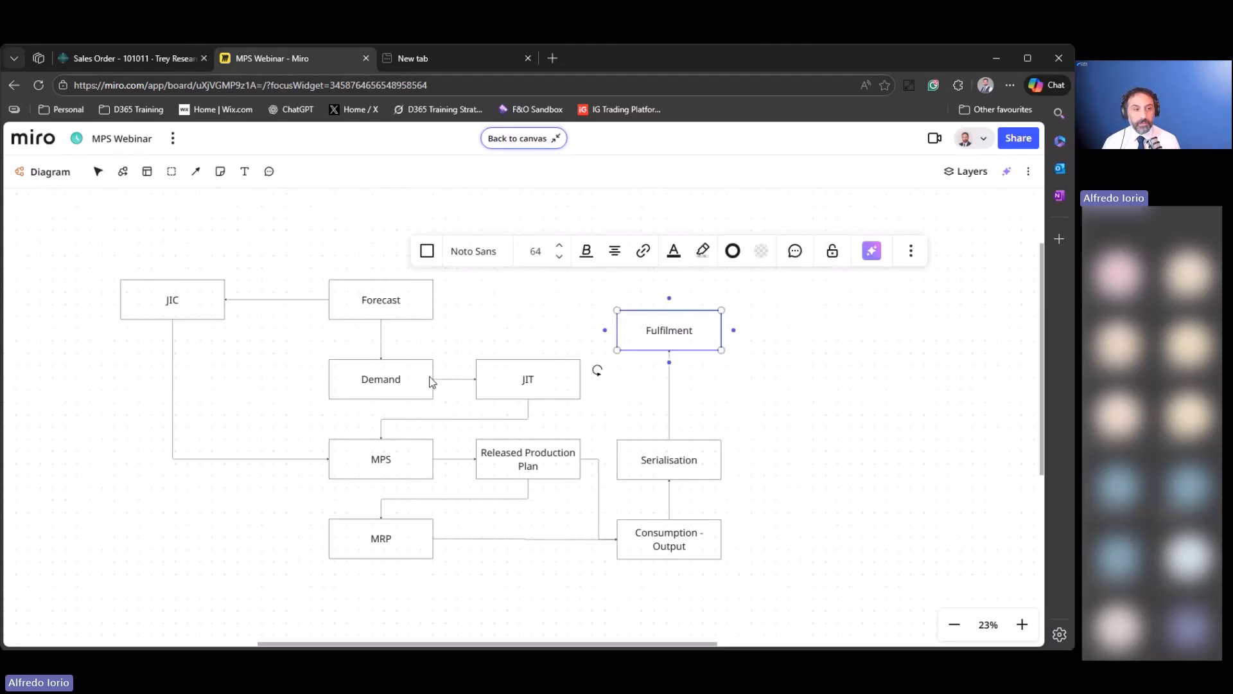
Reattach the end of the Forecast–Demand connector from the top to the left side of the Demand box.
left_click(411, 378)
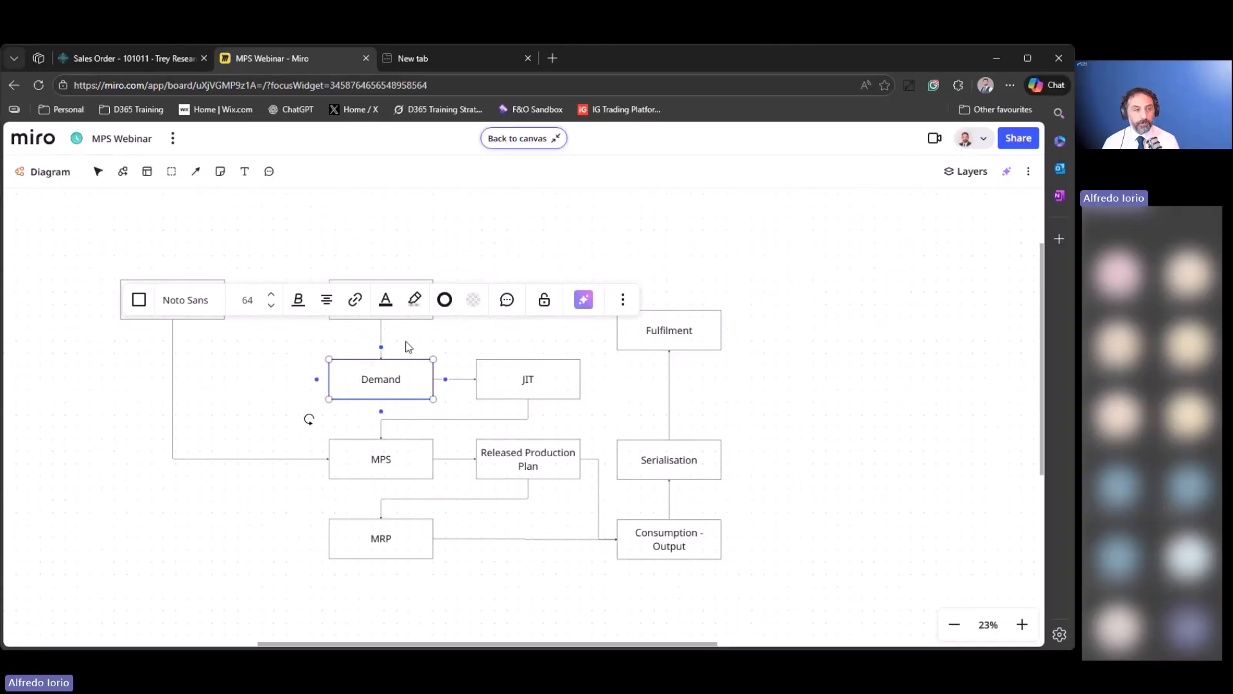
left_click(376, 351)
left_click(377, 352)
left_click_drag(381, 358, 328, 384)
left_click(409, 357)
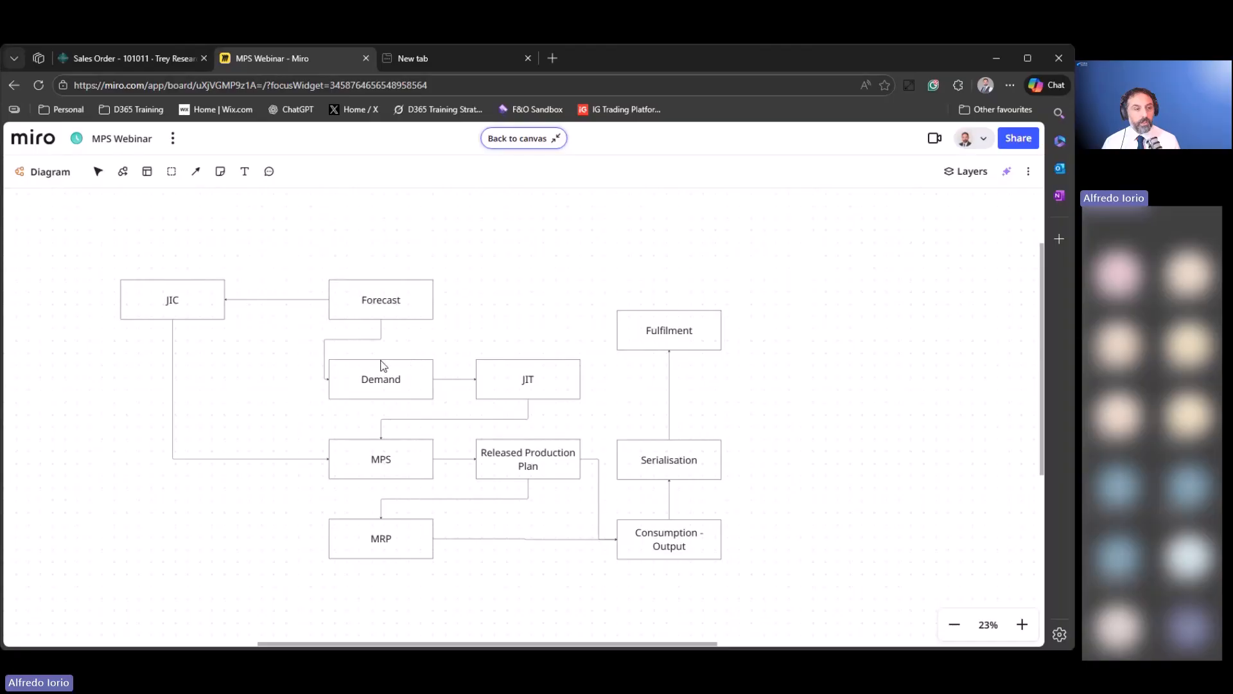
Draw a connector from the top of the Demand box to the left side of the Fulfilment box.
left_click(383, 365)
left_click_drag(381, 348, 616, 330)
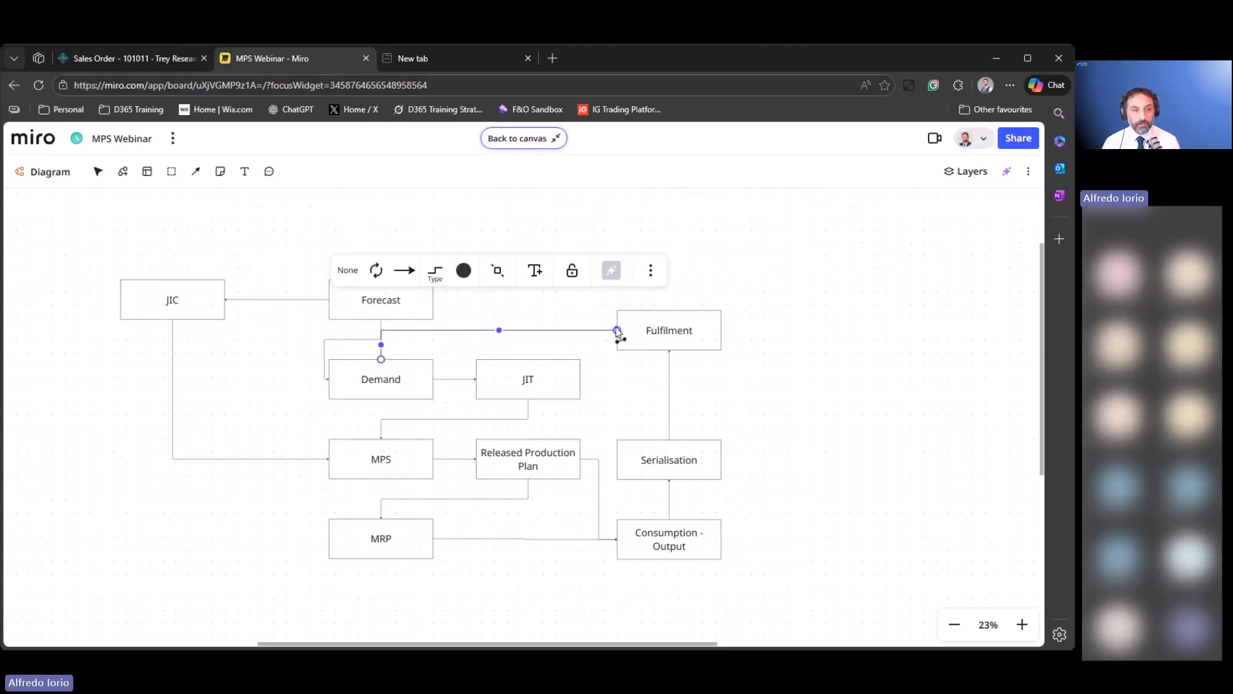
left_click(409, 377)
Move the Serialisation box up, keeping it aligned below Fulfilment and level with the gap between JIT and Released Production Plan.
left_click(686, 453)
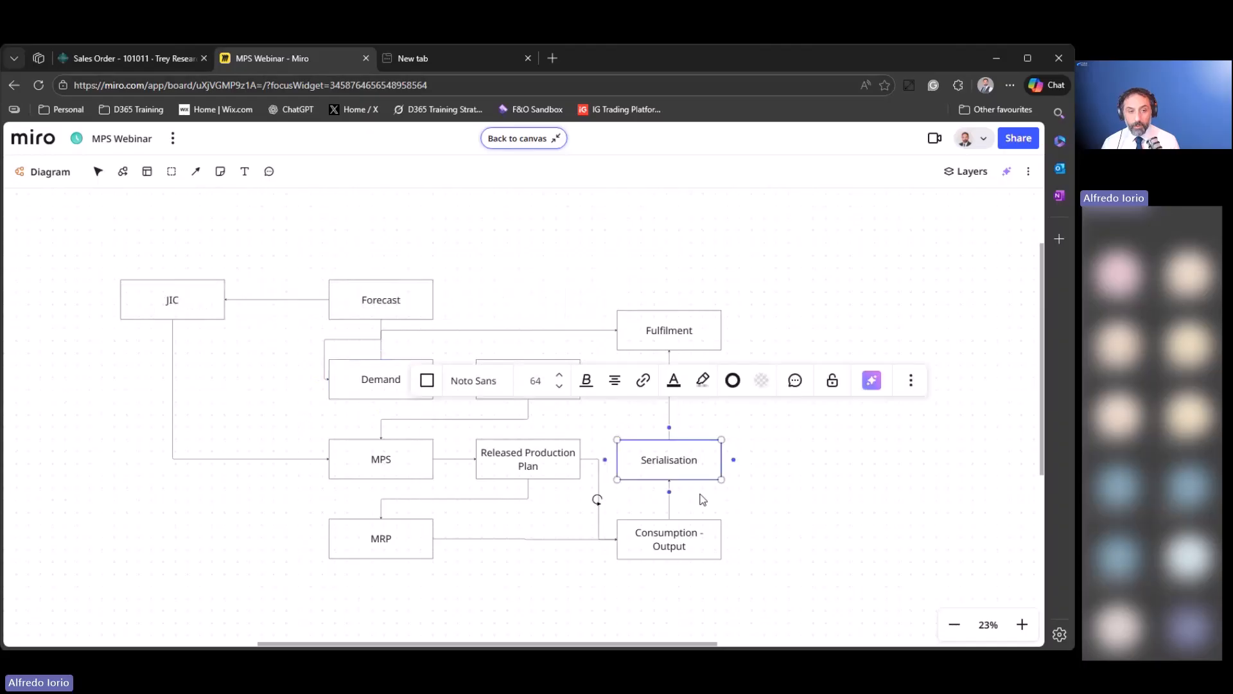
left_click_drag(710, 461, 699, 424)
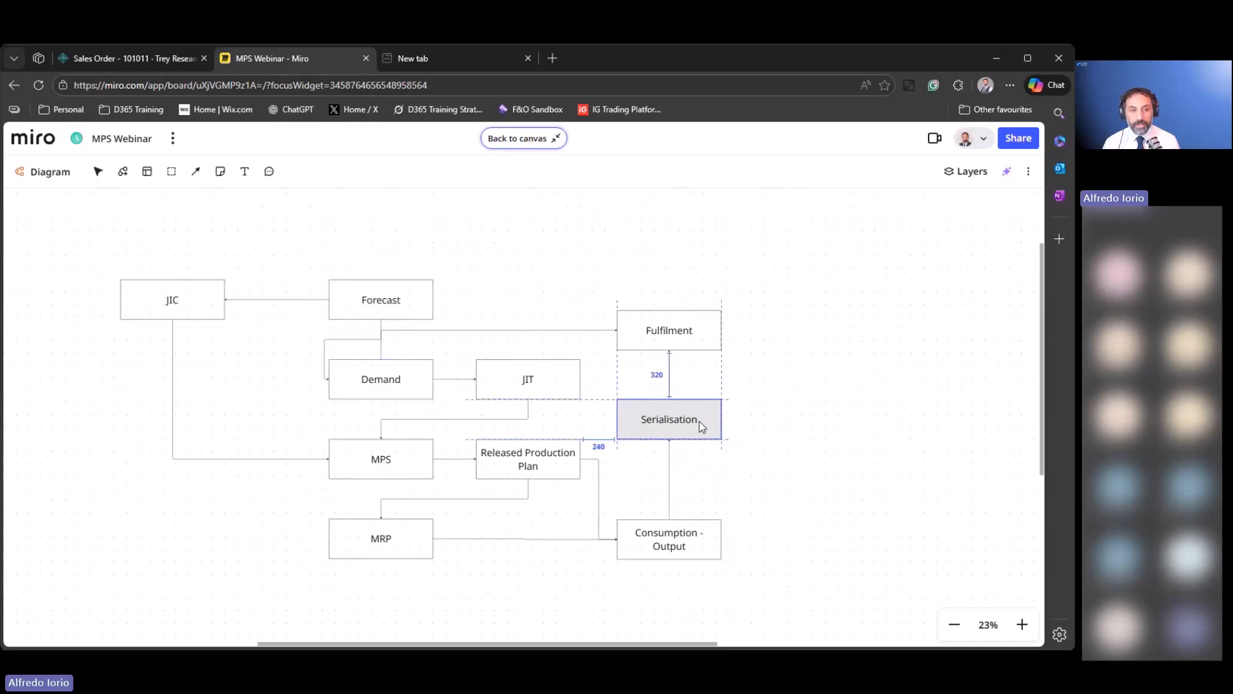
left_click(692, 327)
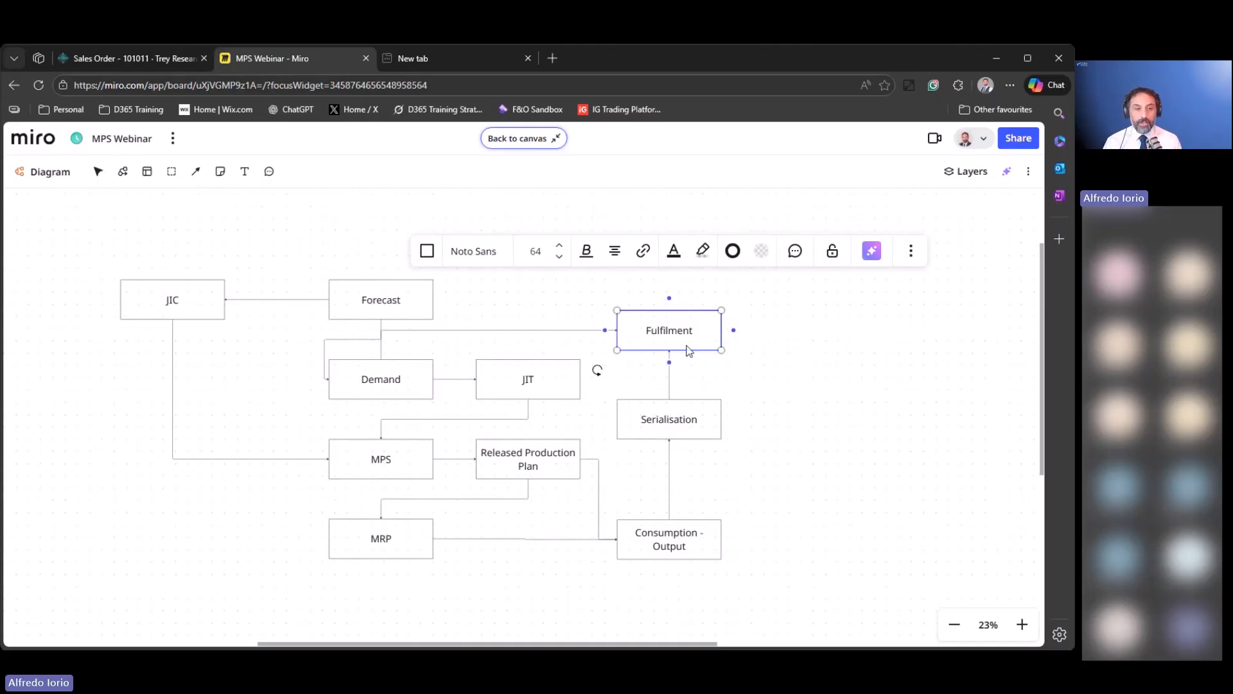
left_click(682, 425)
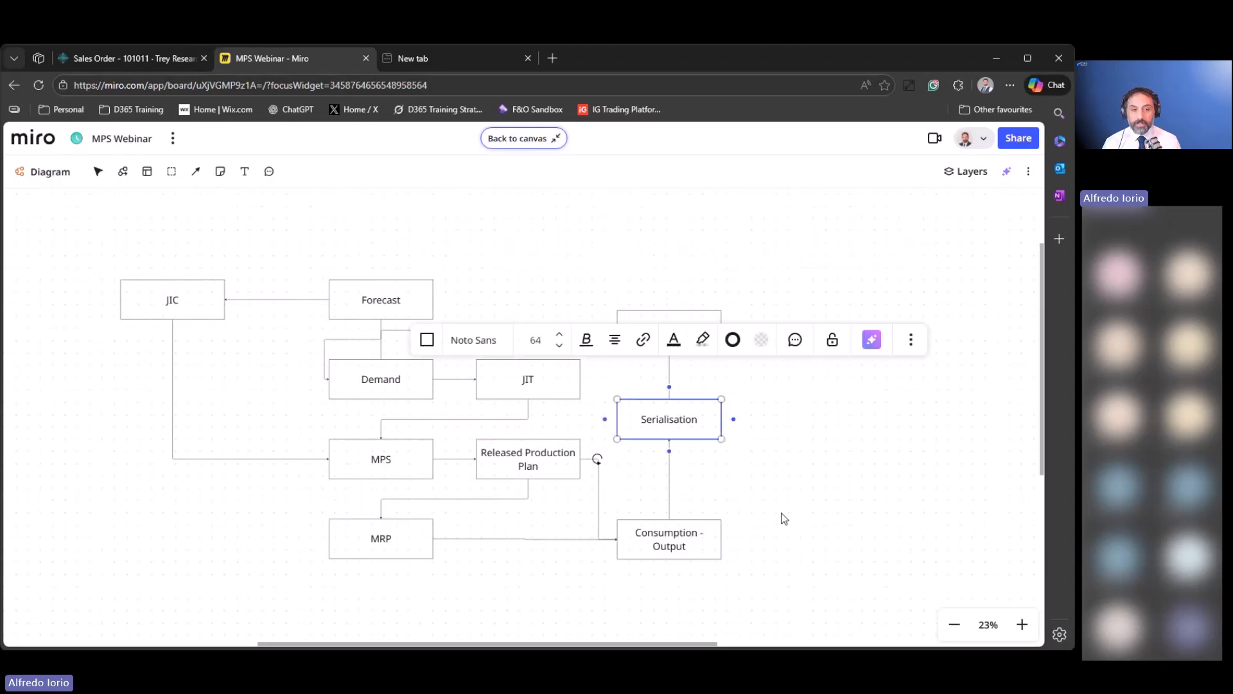
left_click(782, 517)
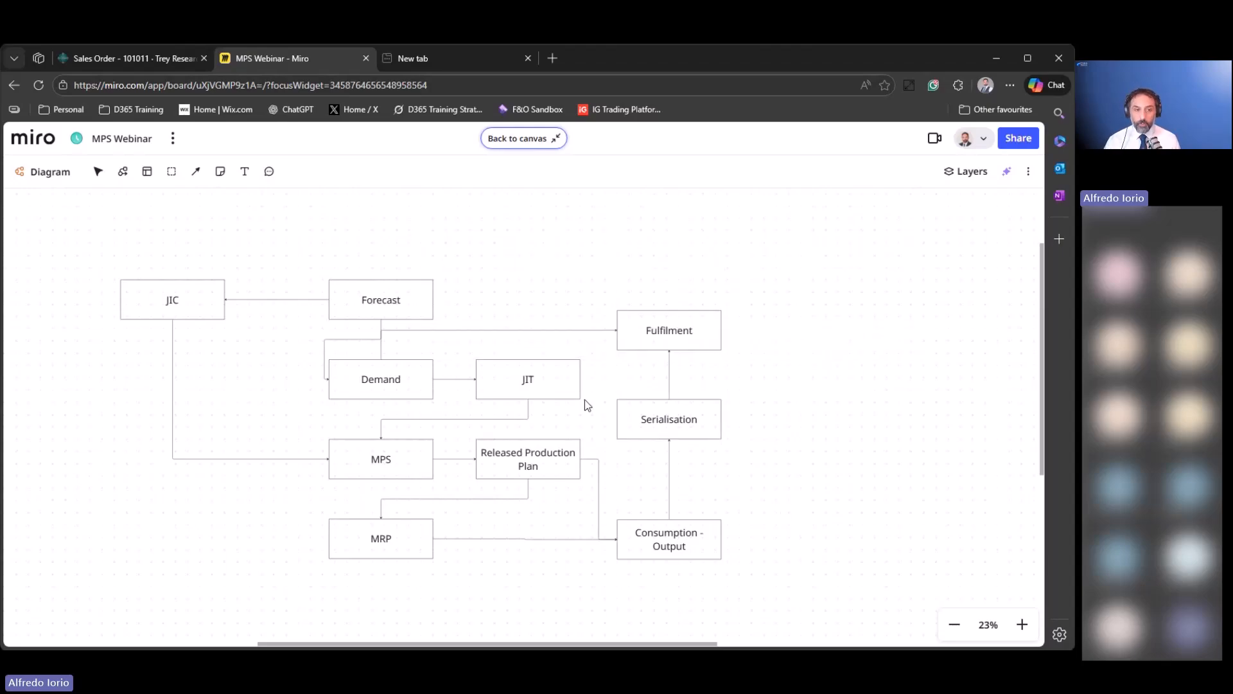
left_click(686, 340)
left_click(702, 428)
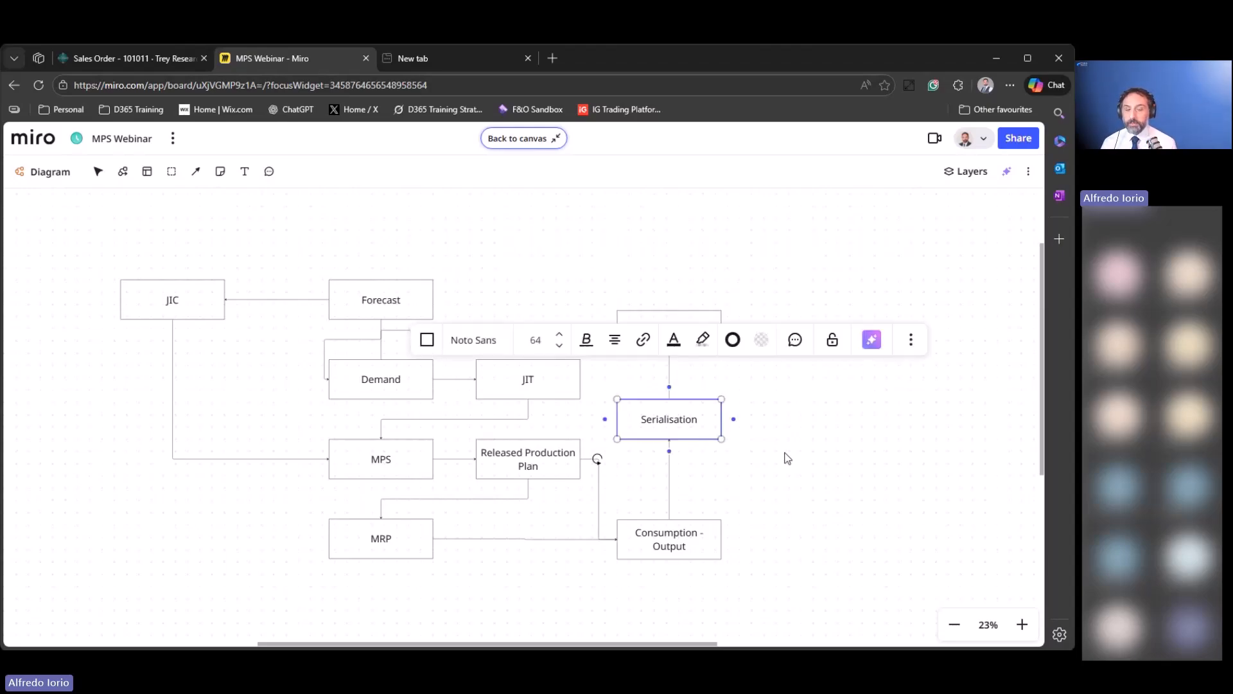
left_click(813, 466)
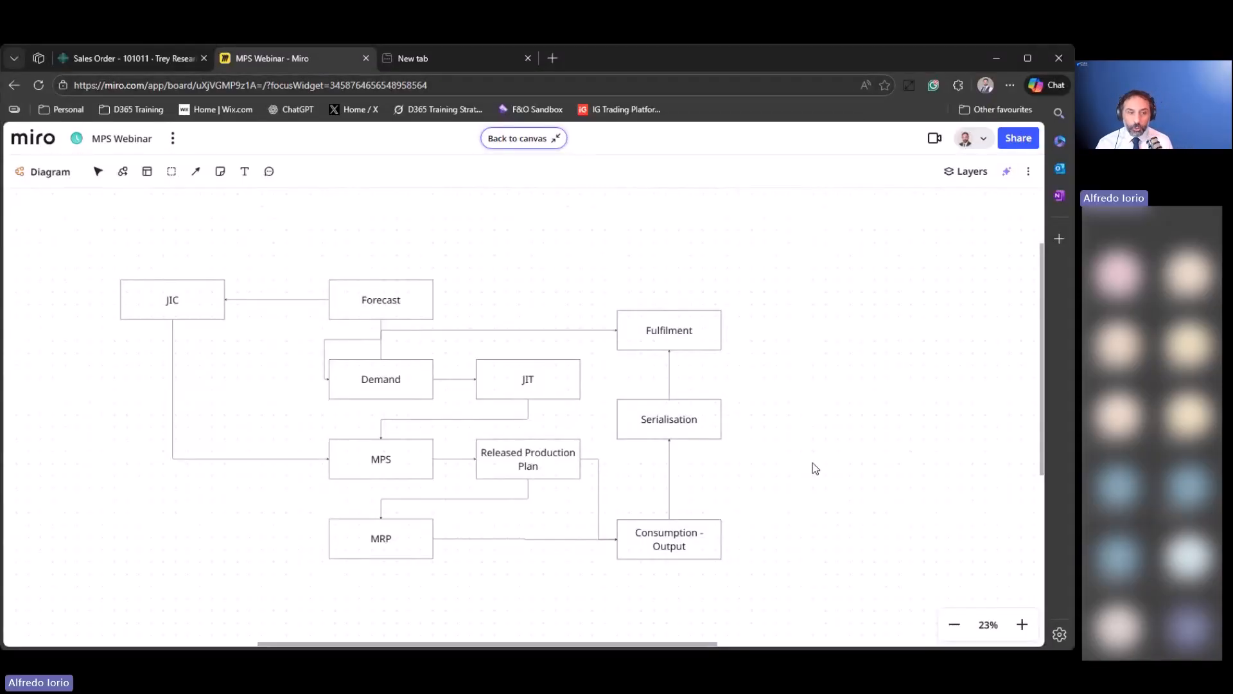
left_click(704, 342)
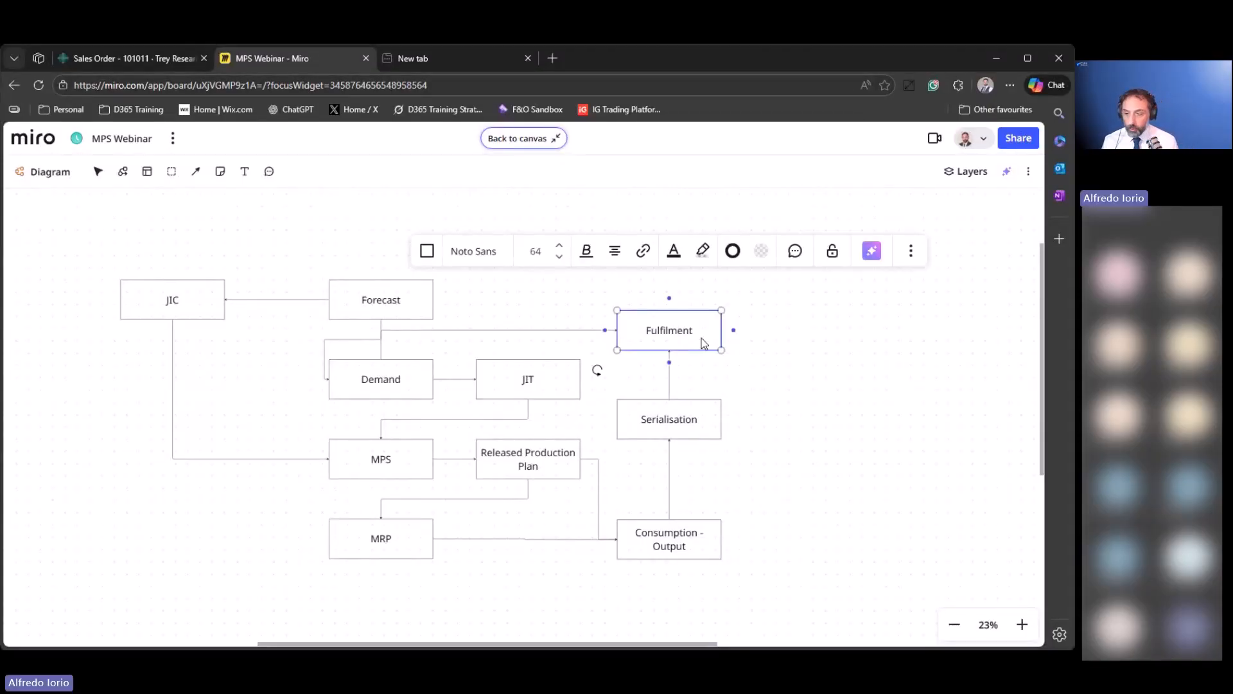
left_click(704, 425)
left_click(851, 460)
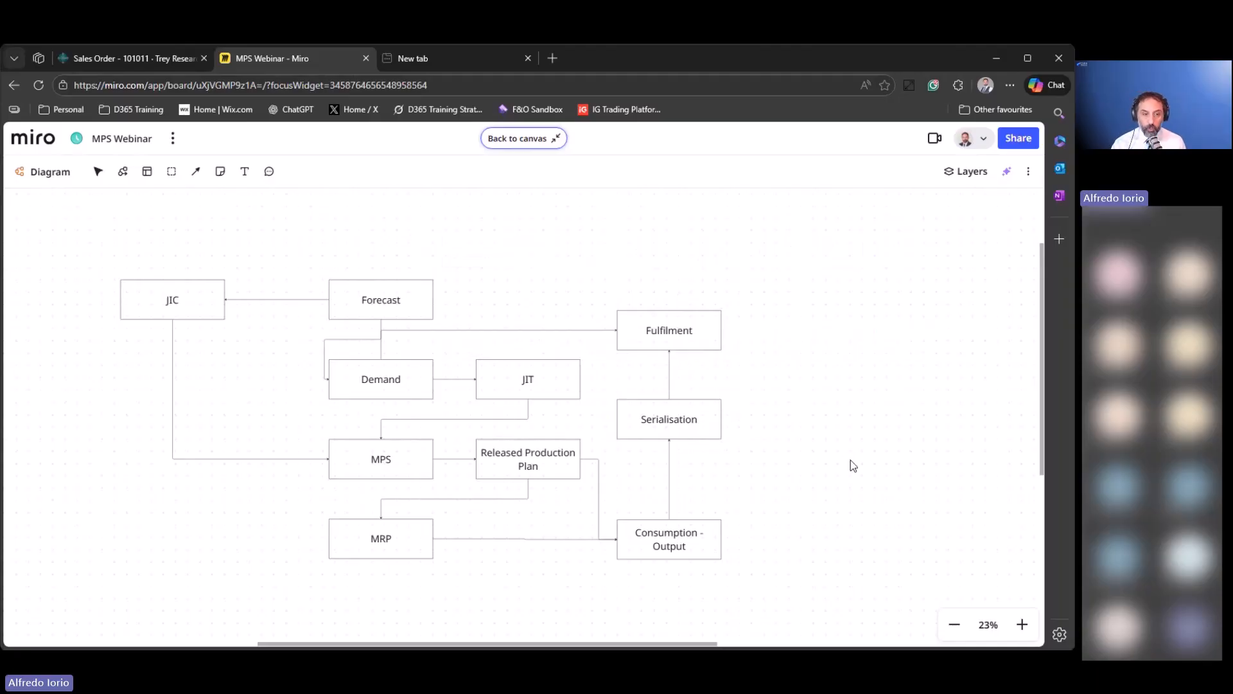
Lower the horizontal segment of the Demand–Fulfilment connector so it no longer crosses the Forecast–Demand connector.
left_click(404, 392)
left_click(499, 330)
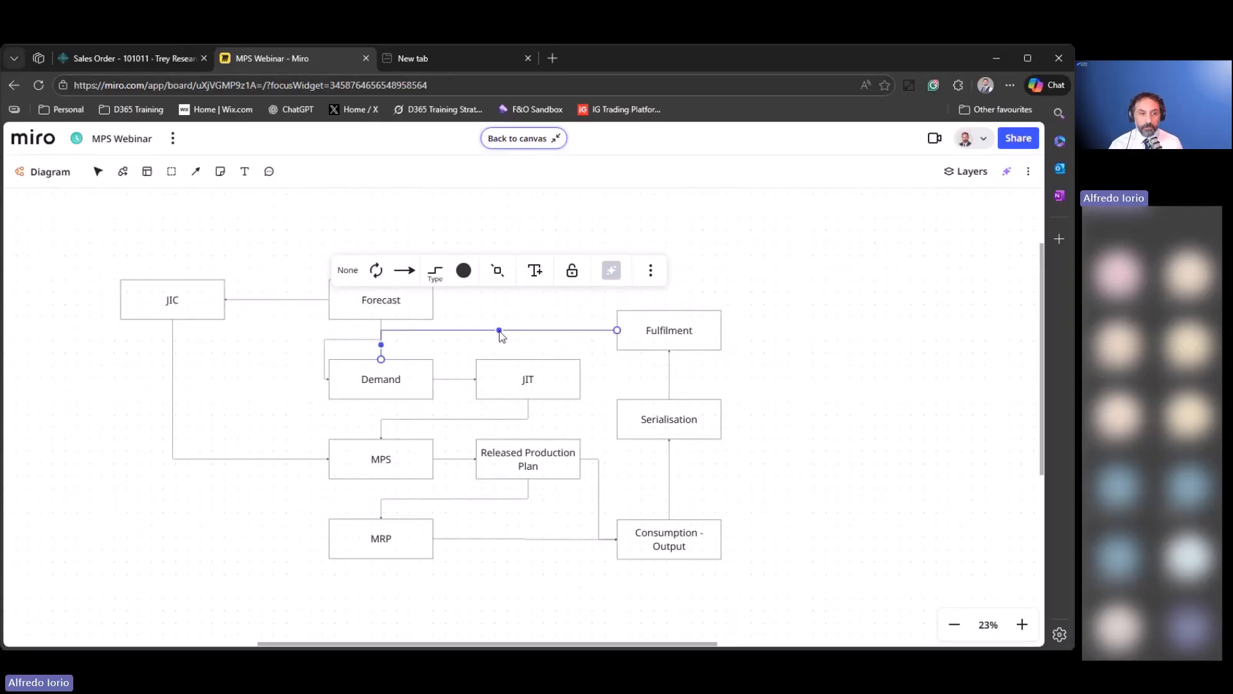
left_click_drag(500, 330, 498, 347)
left_click(854, 379)
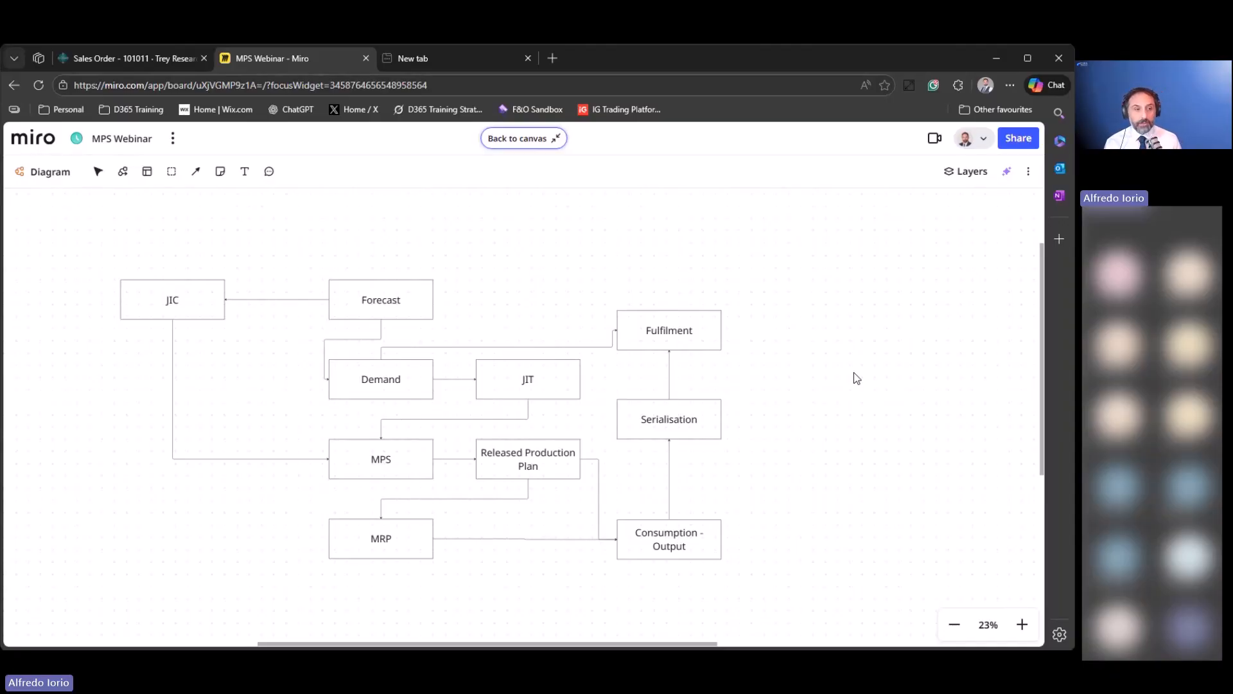
Try a light yellow fill on the Demand and Consumption - Output boxes, and undo it.
left_click(409, 392)
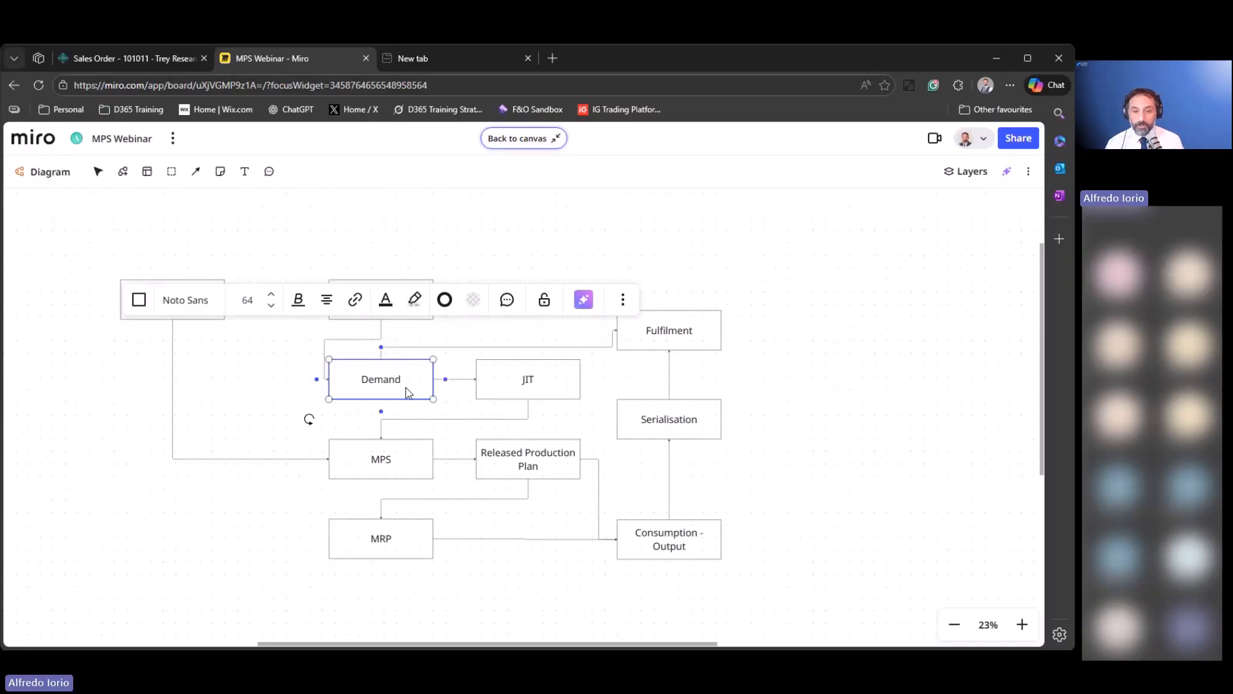
left_click(907, 426)
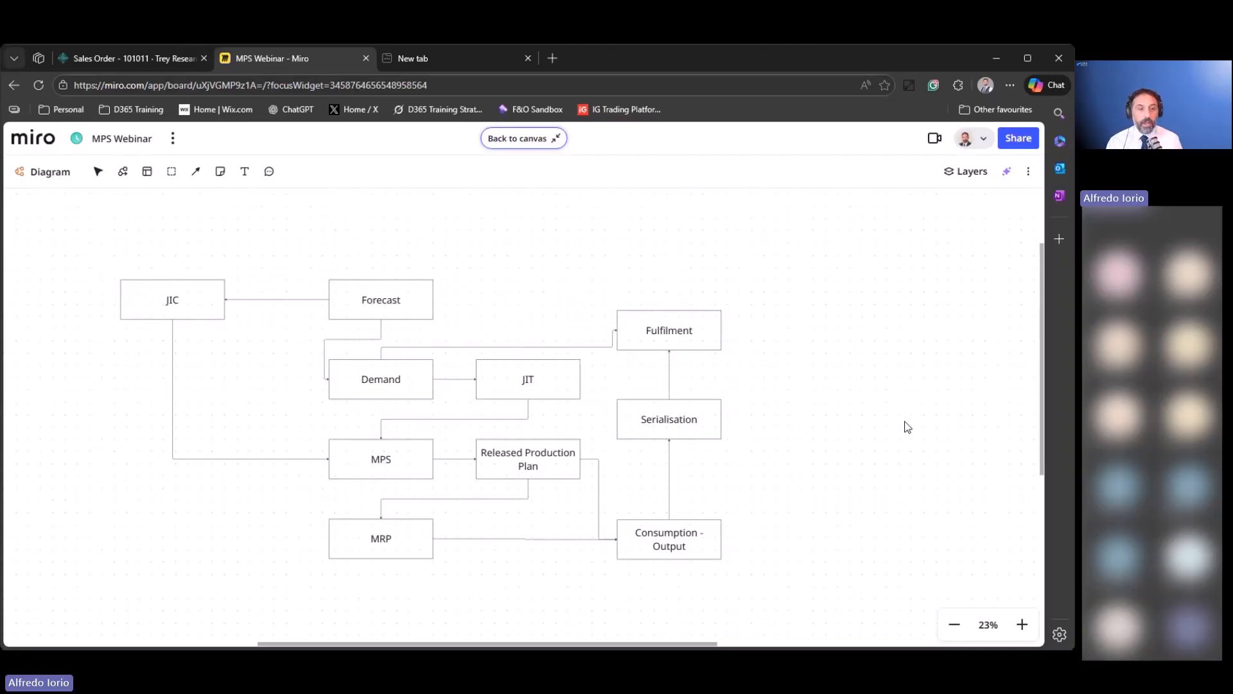
left_click(408, 394)
left_click(702, 549, "shift")
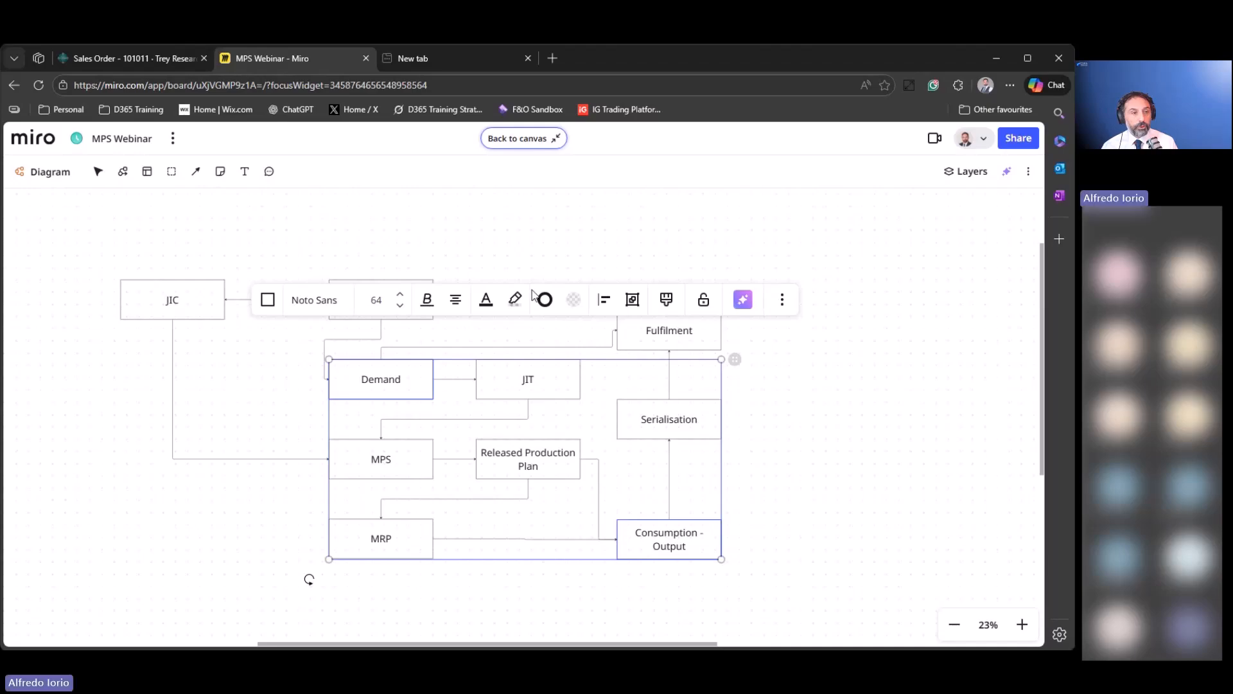
left_click(572, 303)
left_click(560, 443)
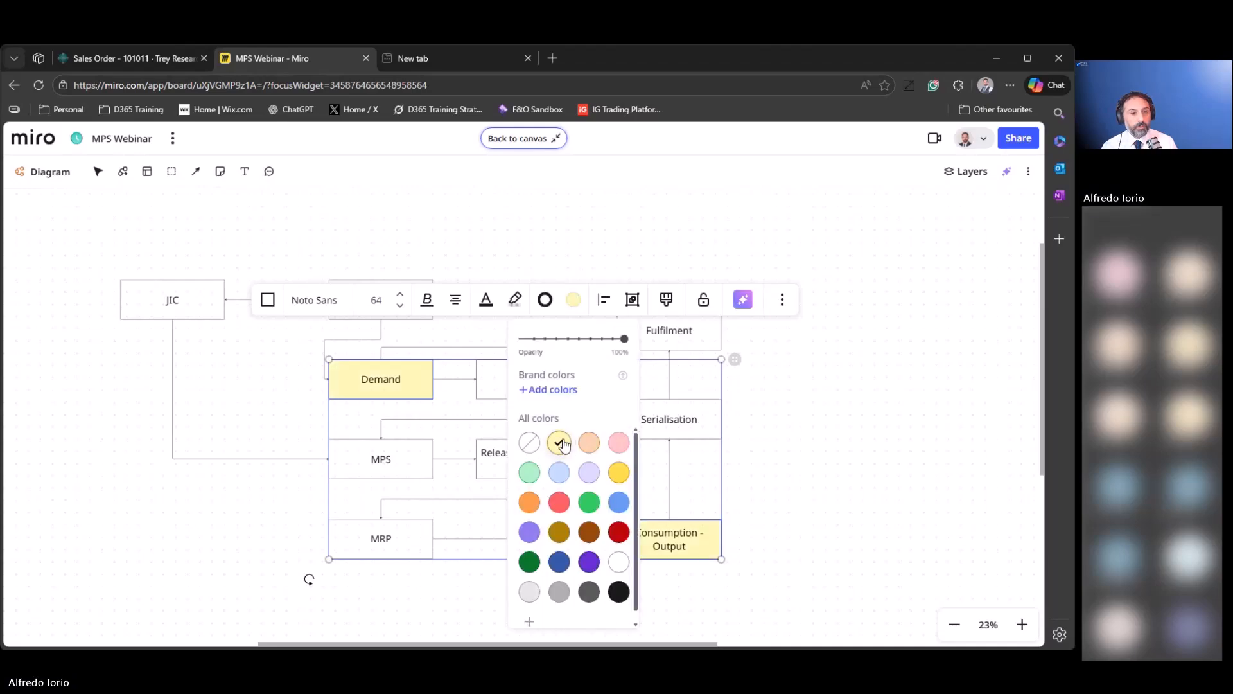
left_click(888, 486)
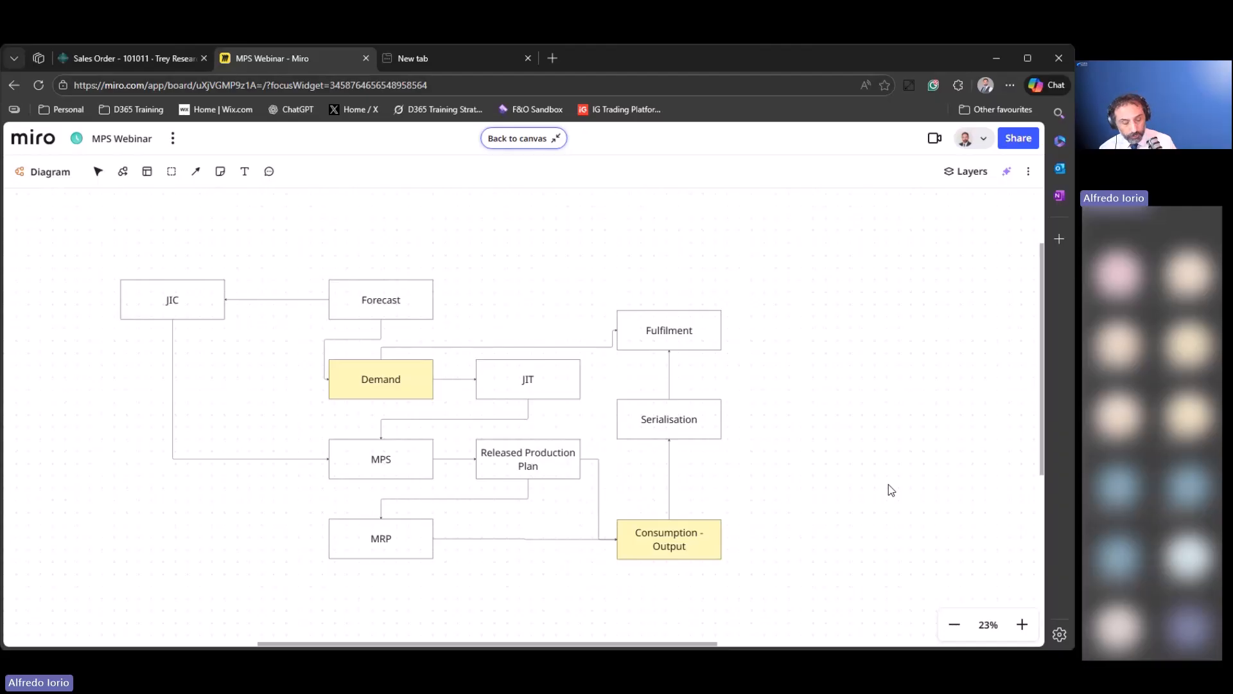
key("ctrl+z")
Fill the Serialisation and Demand boxes with light yellow.
left_click(662, 420)
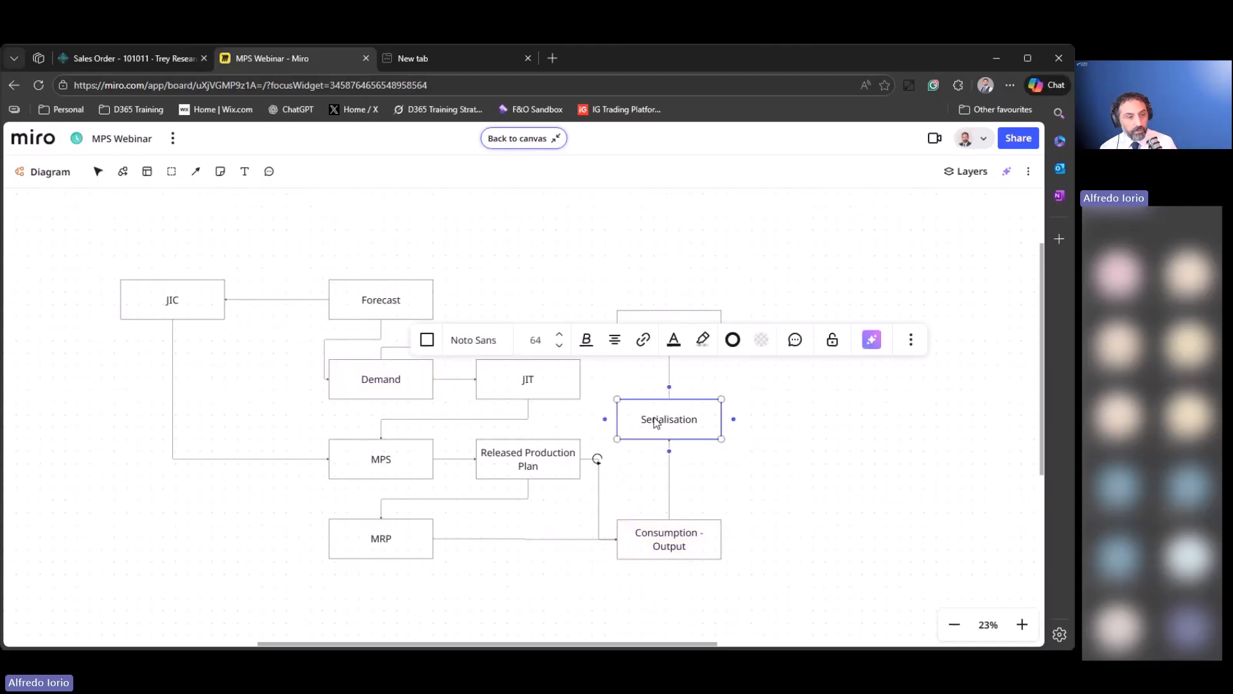
left_click(399, 384, "shift")
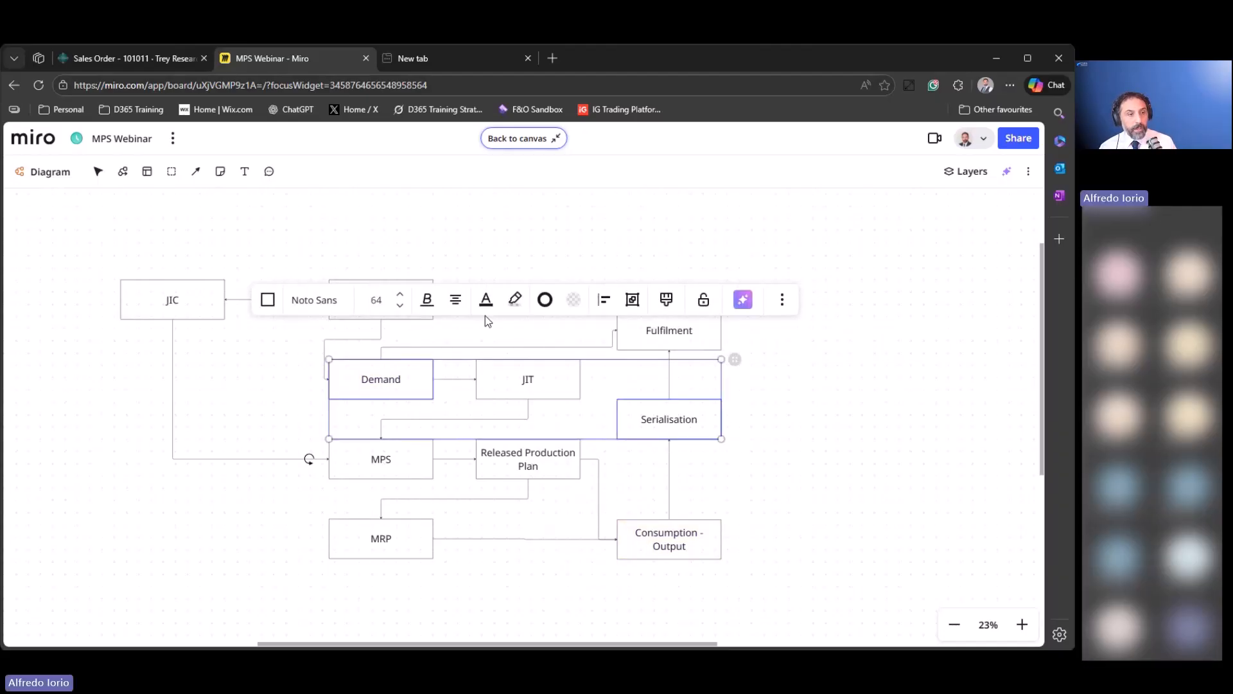
left_click(573, 299)
left_click(560, 443)
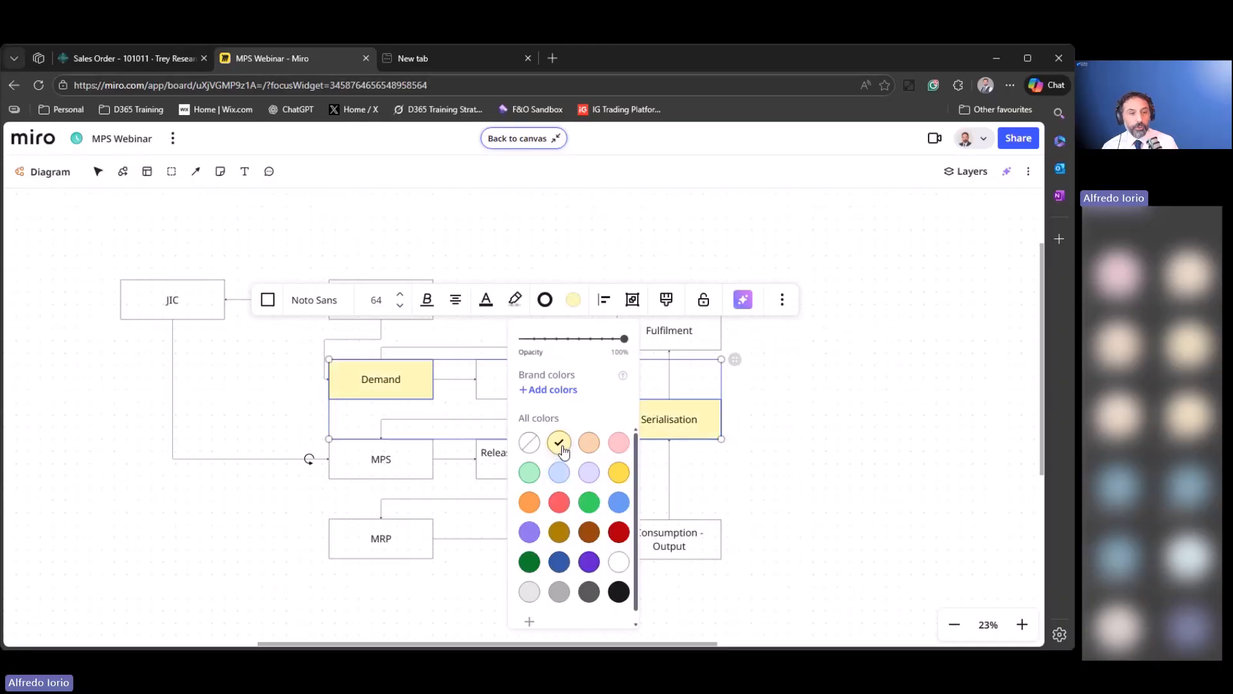
left_click(969, 435)
left_click(668, 330)
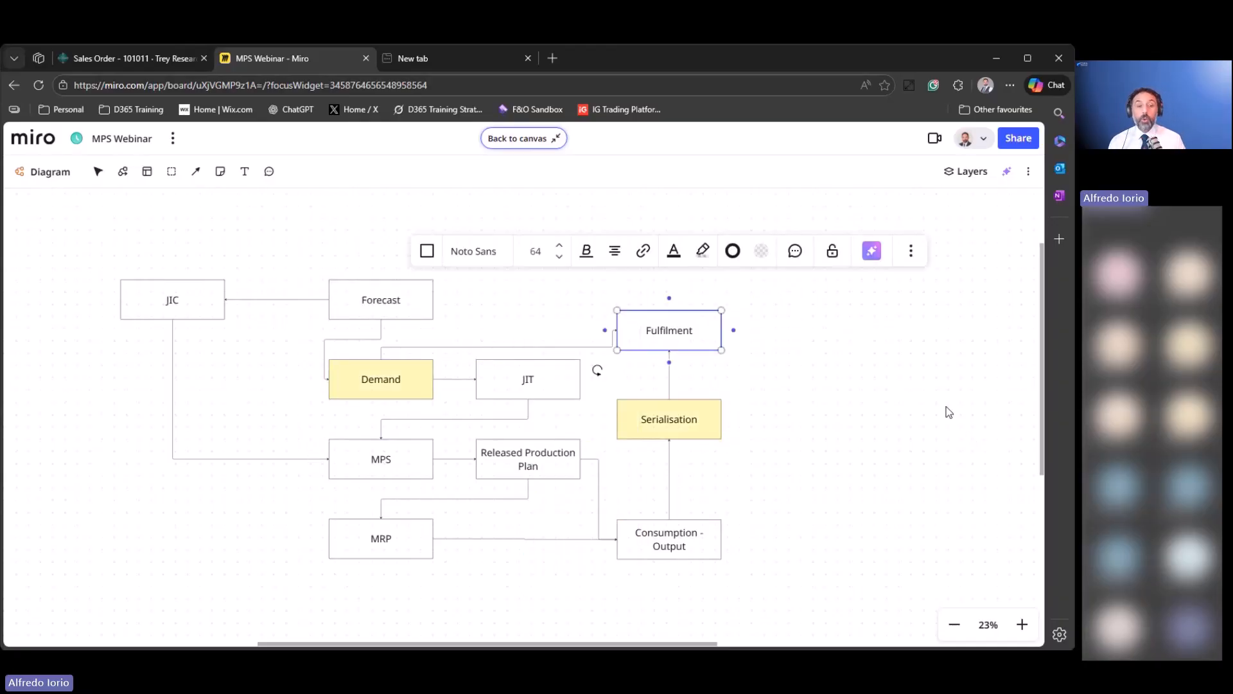
left_click(949, 412)
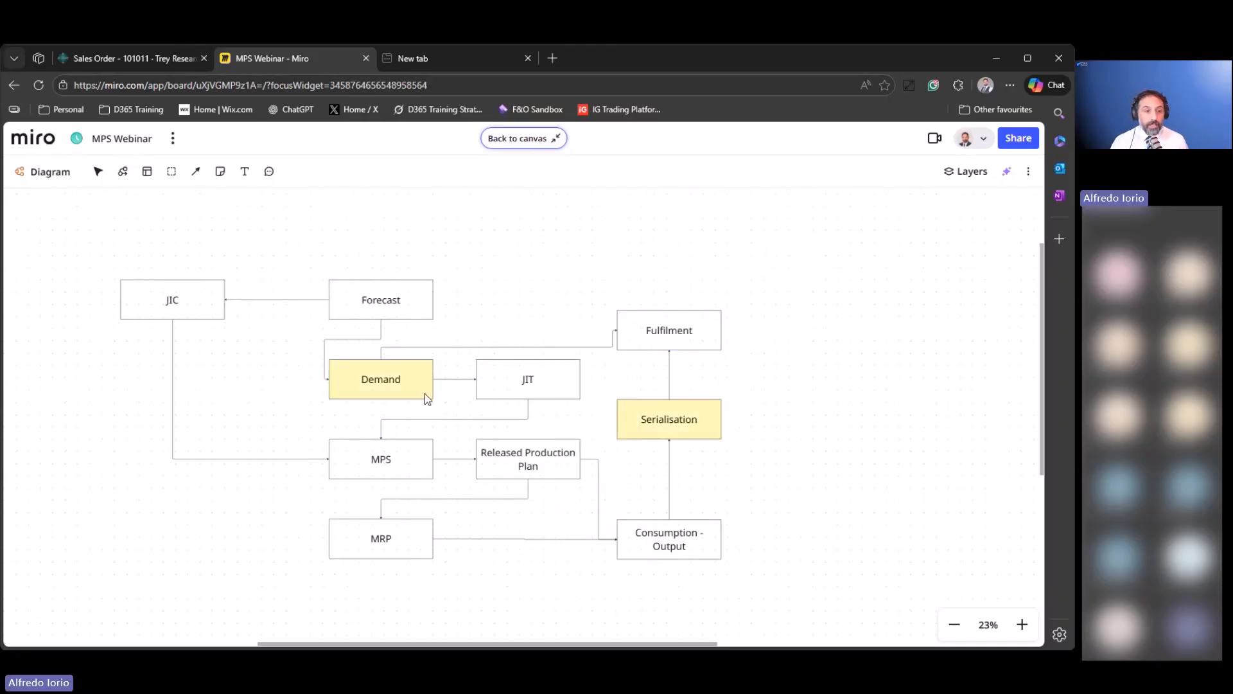
left_click(632, 426)
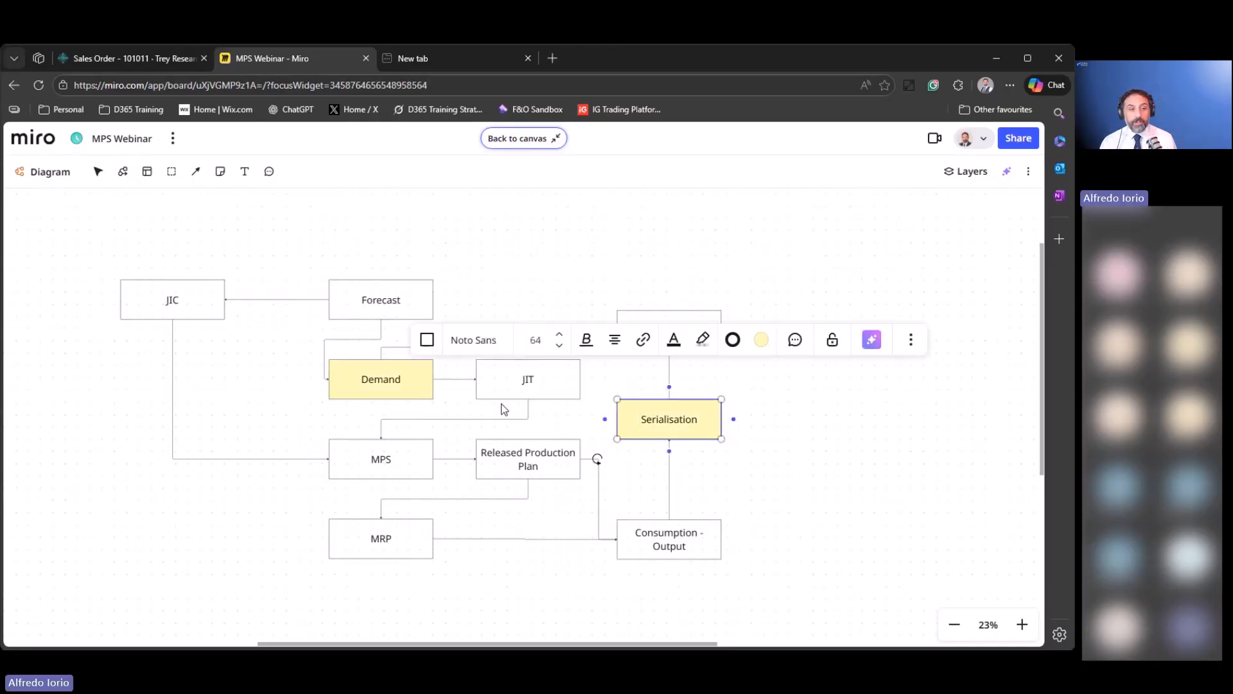
left_click(399, 379)
left_click(902, 461)
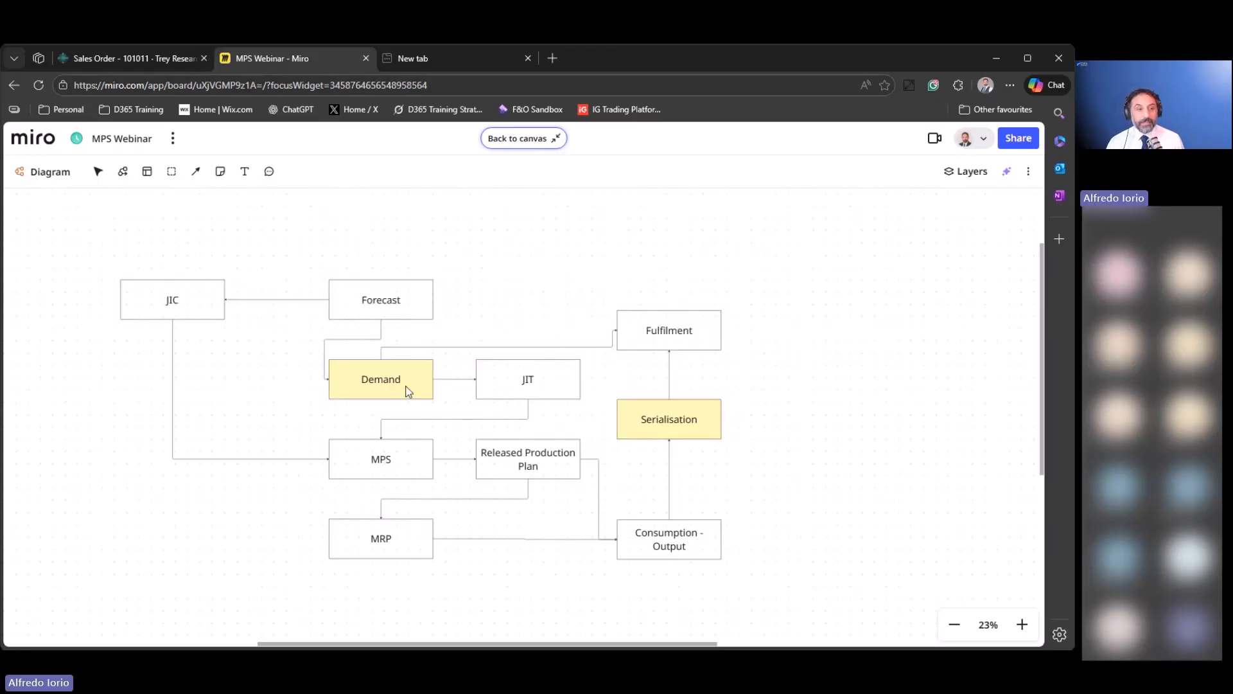
left_click(382, 458)
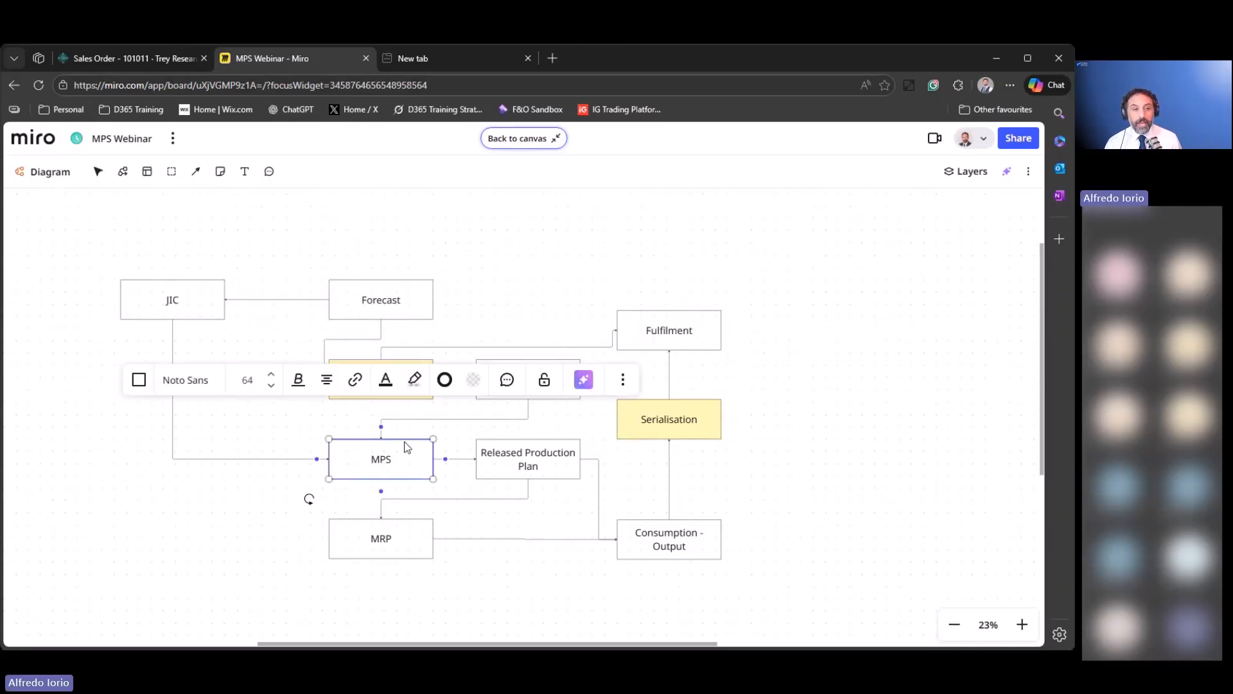
left_click(889, 475)
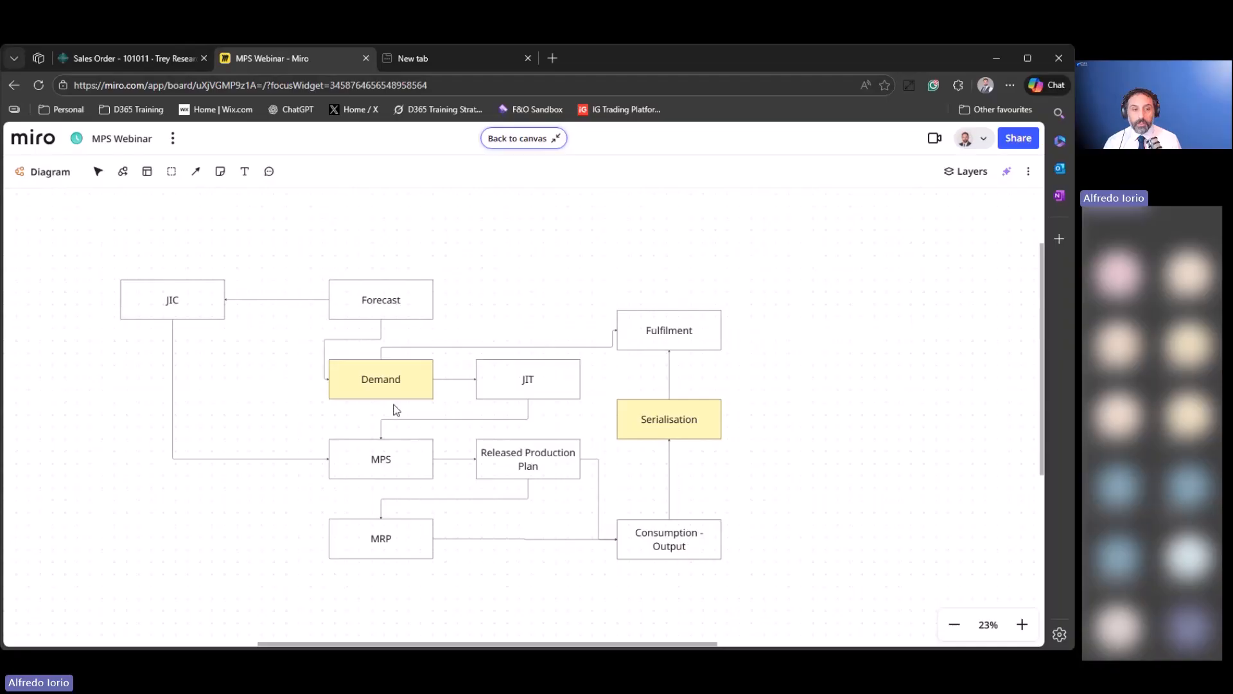
Delete the connectors linking Serialisation to Fulfilment and Consumption - Output to Serialisation.
left_click(695, 425)
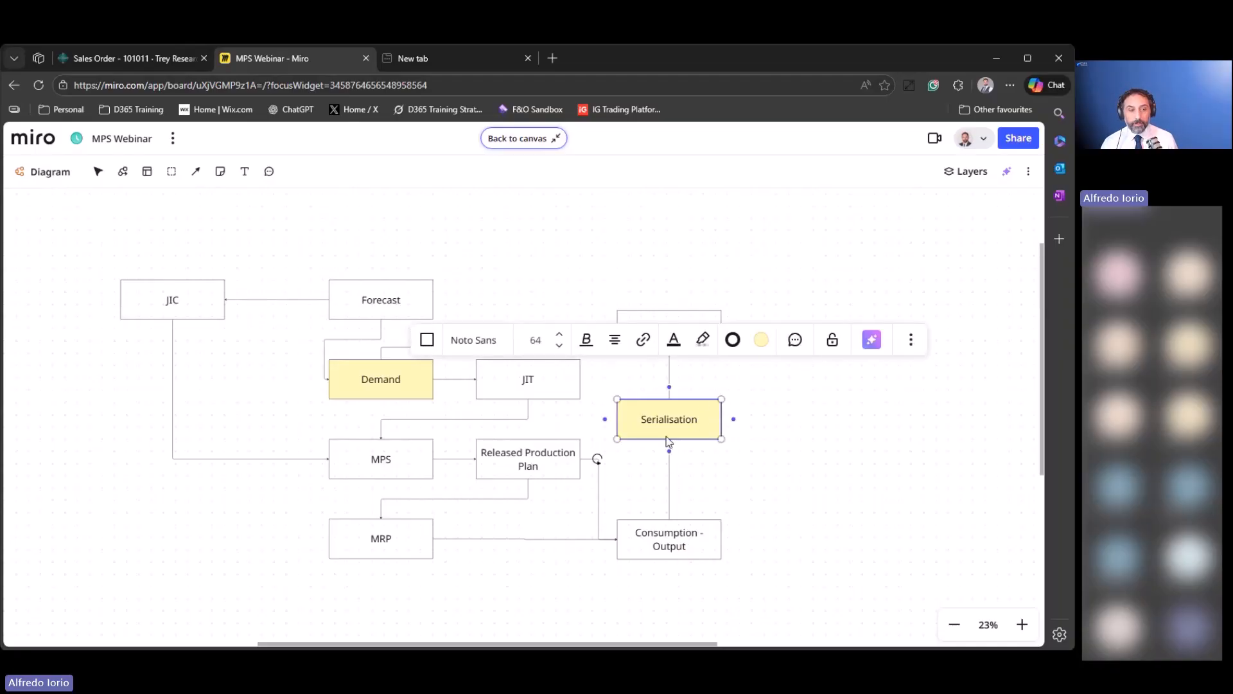
left_click(681, 383)
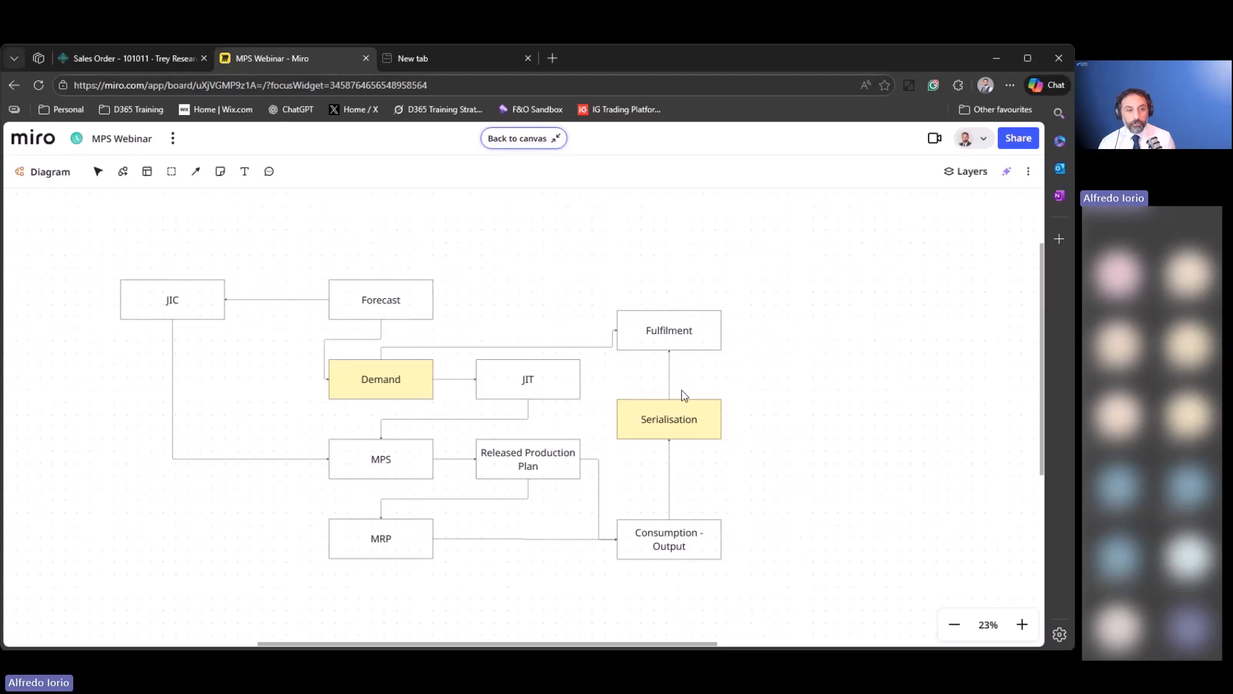
left_click(669, 379)
left_click(686, 478)
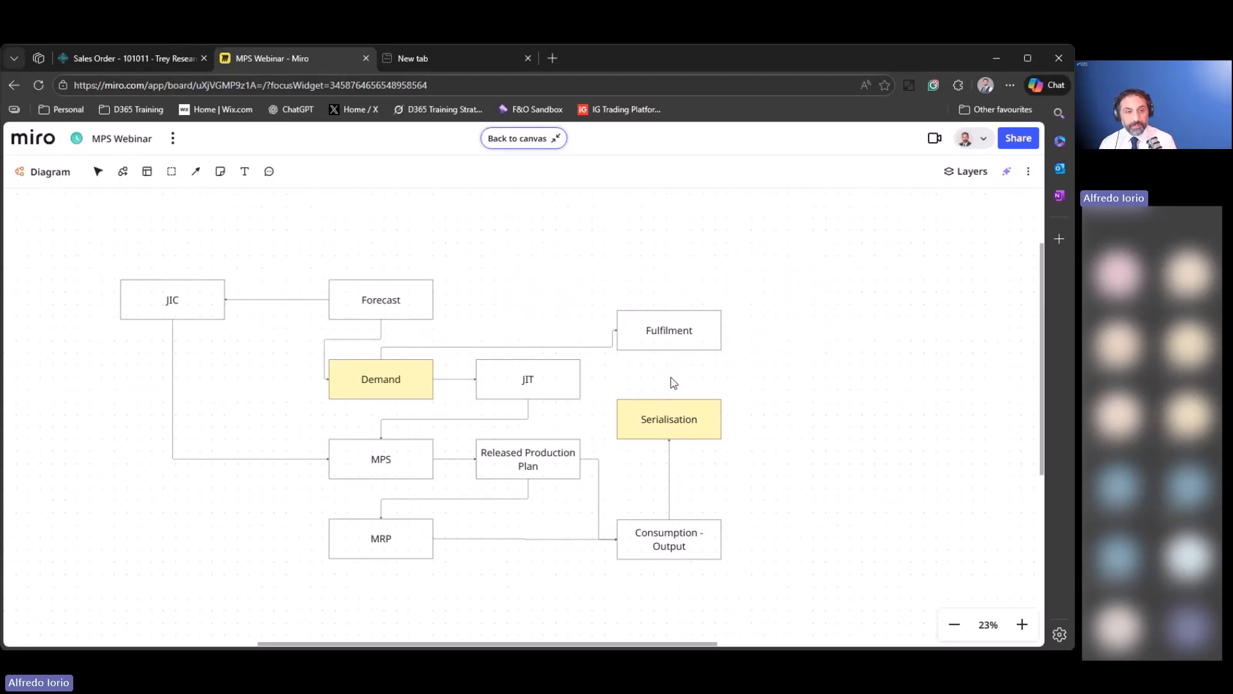
left_click(670, 482)
key("Delete")
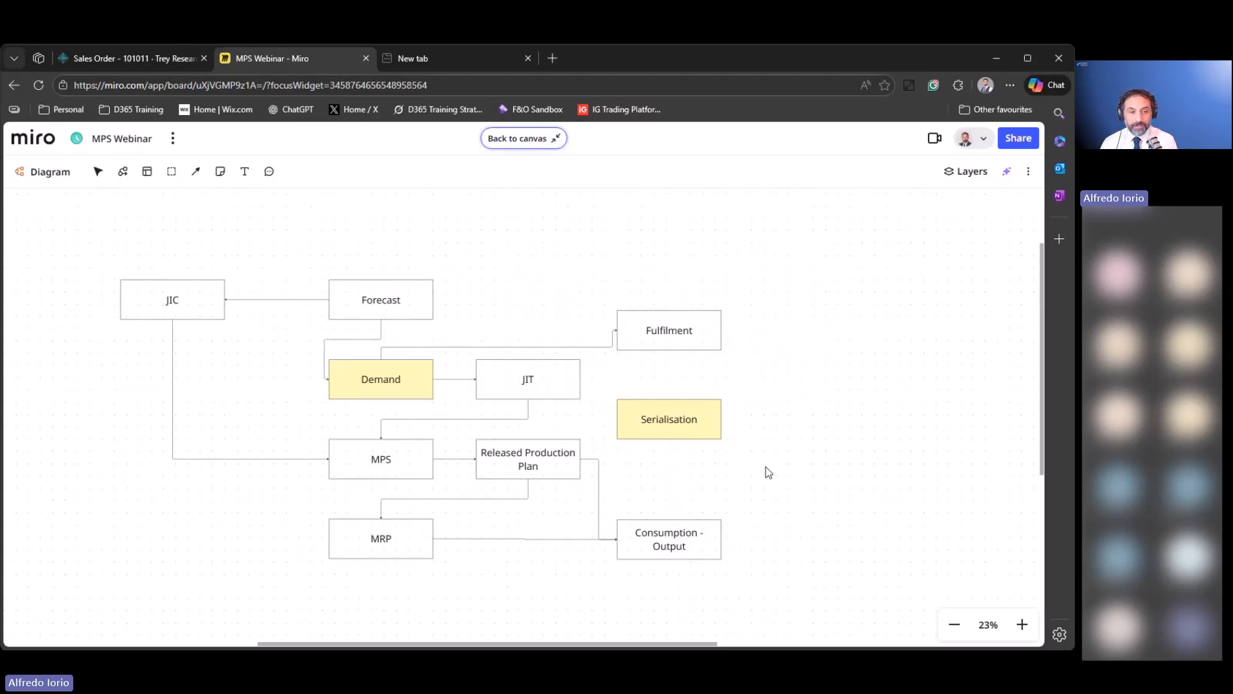
left_click(694, 338)
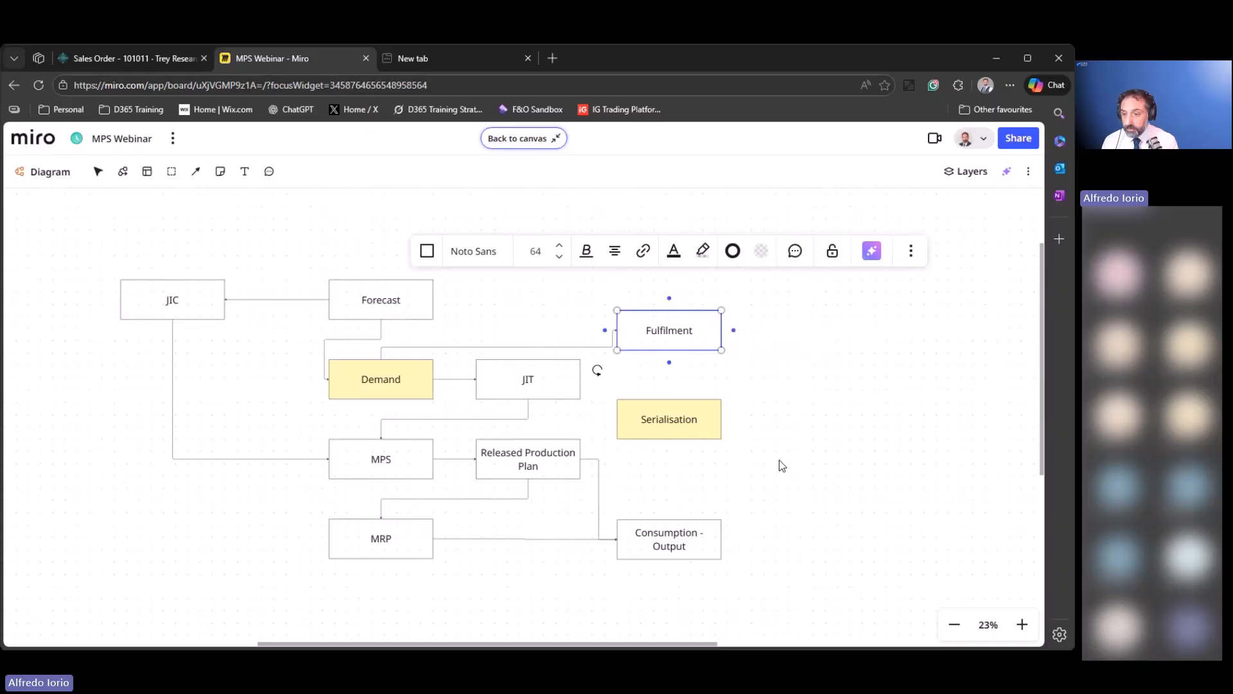
Move the MPS, MRP, Released Production Plan and Consumption - Output boxes down together to make room below Demand.
left_click(802, 519)
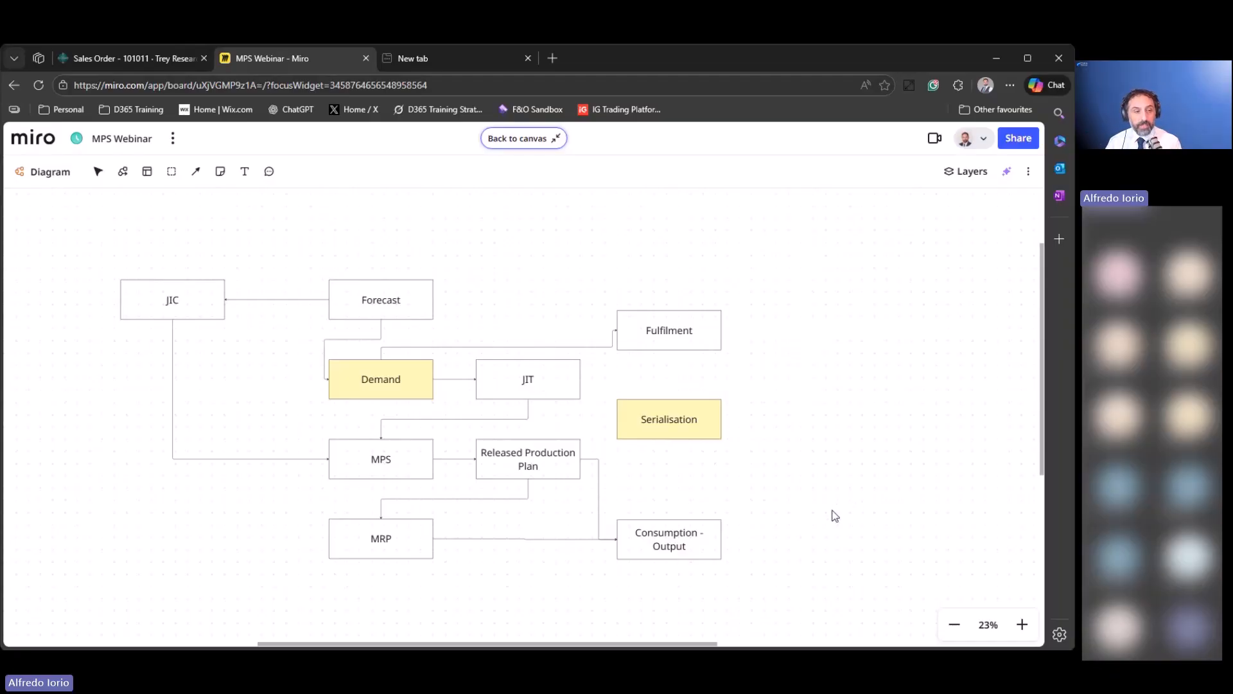
left_click(397, 462)
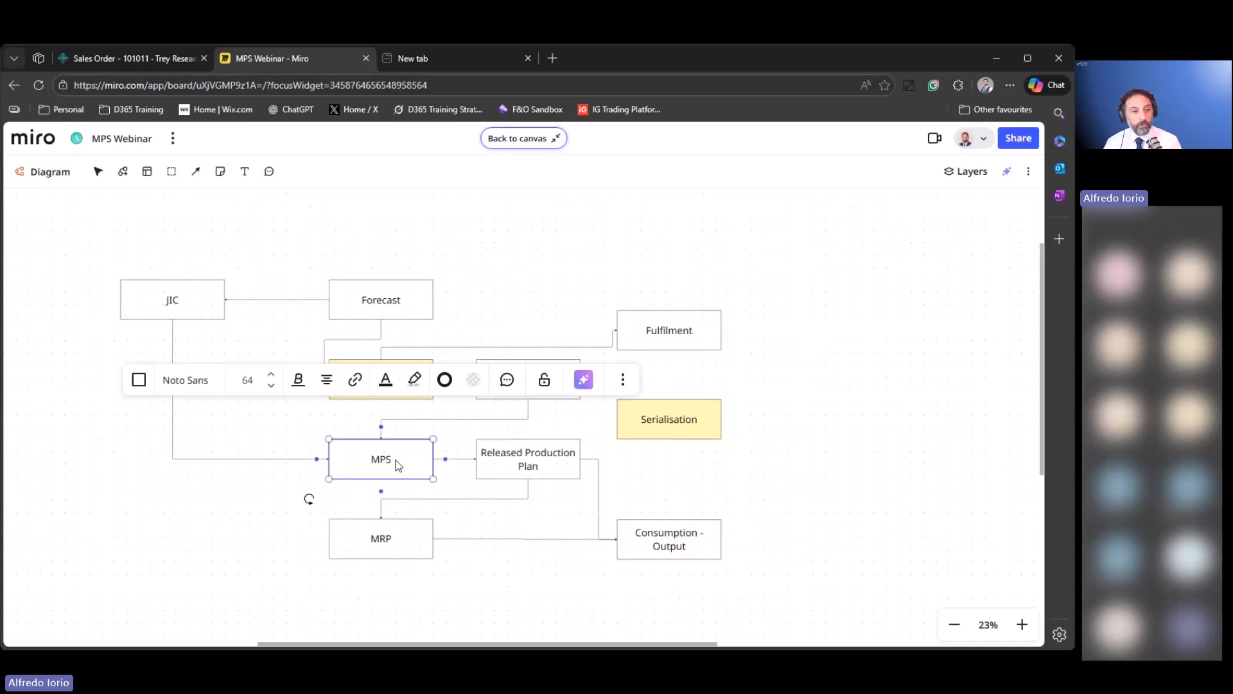
left_click(391, 539, "shift")
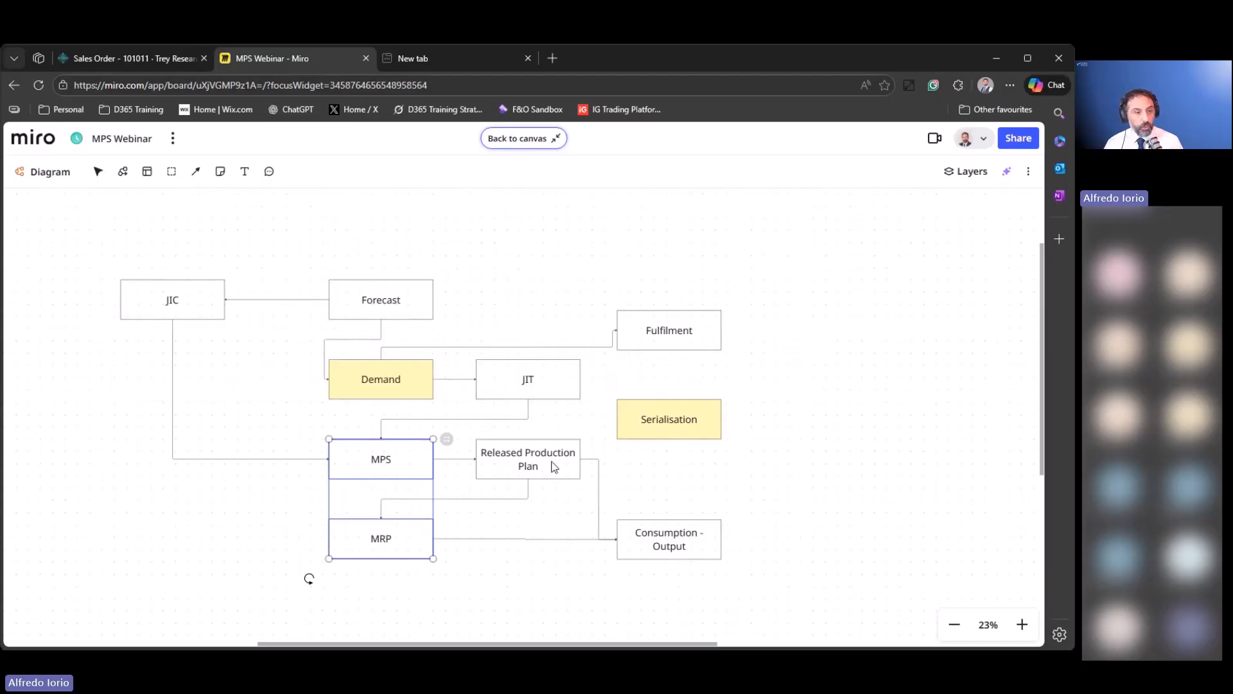
left_click(553, 464, "shift")
left_click(646, 535, "shift")
left_click_drag(559, 514, 558, 562)
left_click(799, 443)
Place the Serialisation box between Demand and MPS, and reattach the end of the JIT connector to Serialisation.
left_click(670, 421)
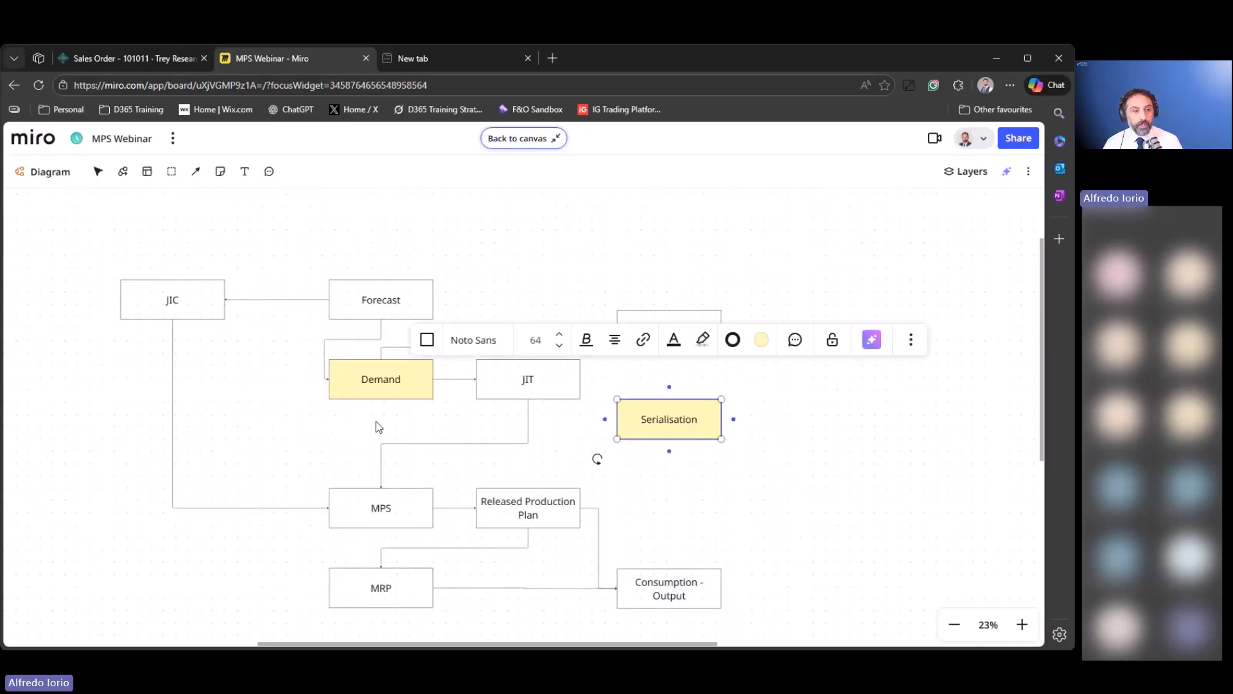
left_click(450, 444)
left_click_drag(663, 435, 440, 448)
left_click(382, 483)
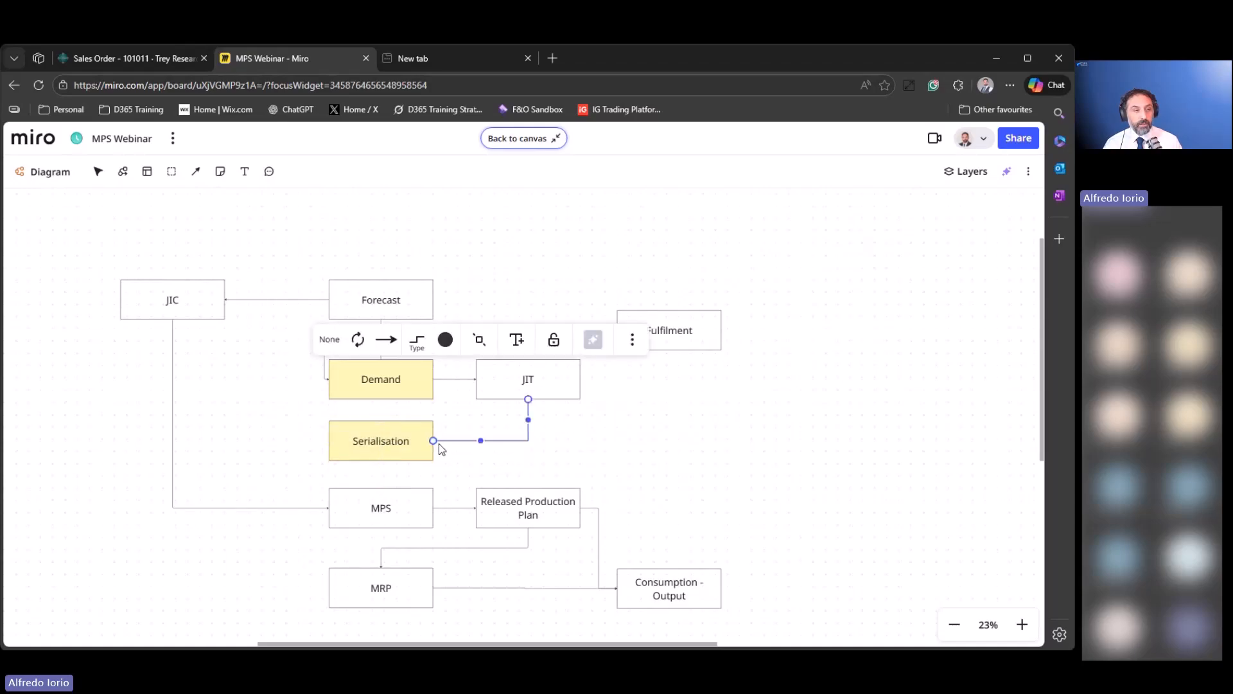
Connect the underside of the Serialisation box to the MPS box.
left_click(378, 467)
left_click(382, 456)
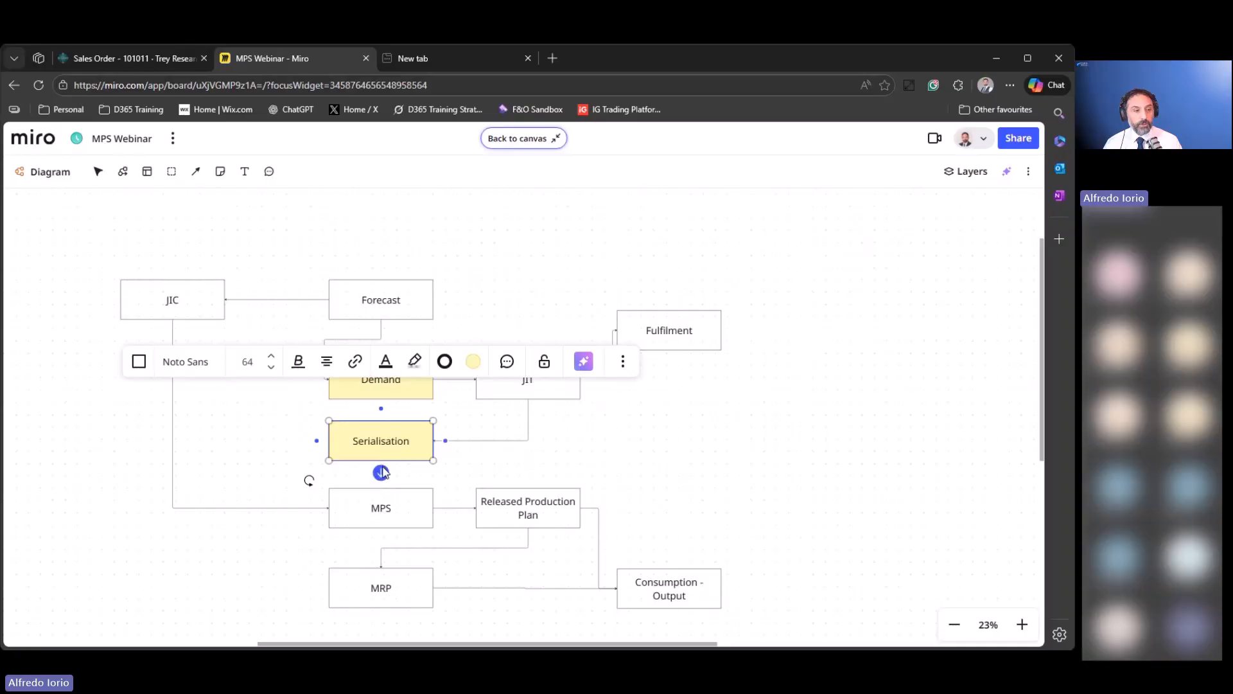
left_click_drag(381, 473, 383, 495)
left_click(784, 466)
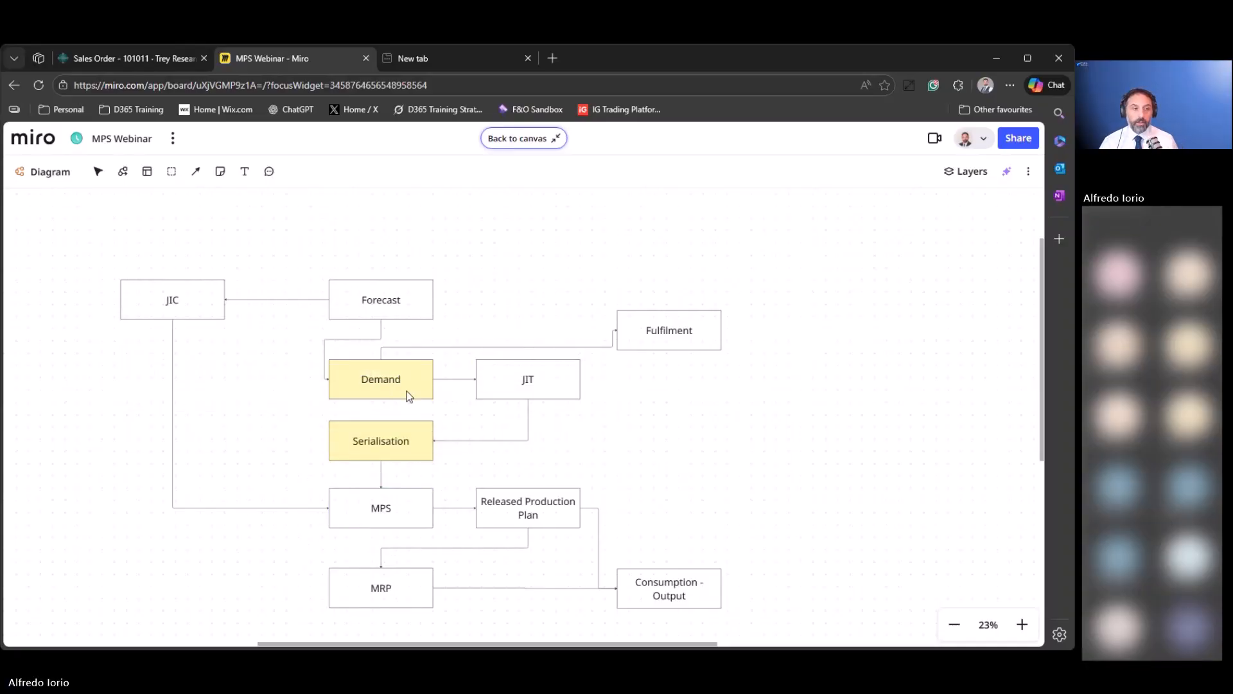
left_click(409, 460)
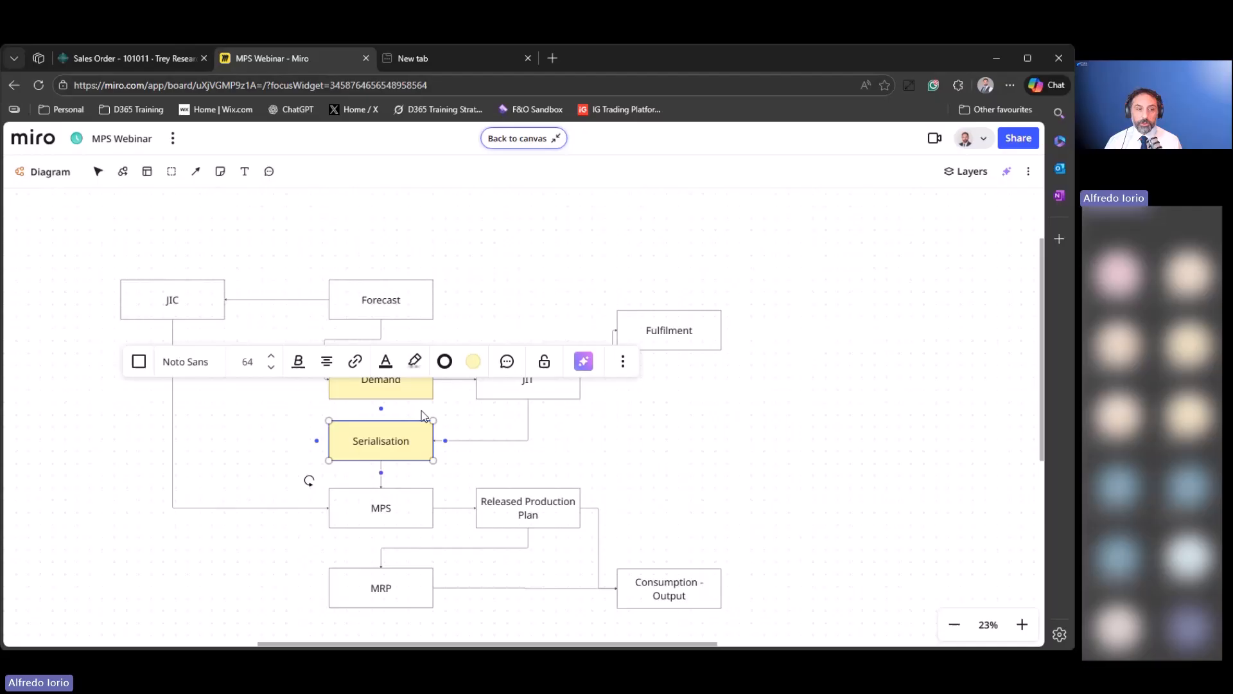
left_click(521, 394)
left_click(707, 444)
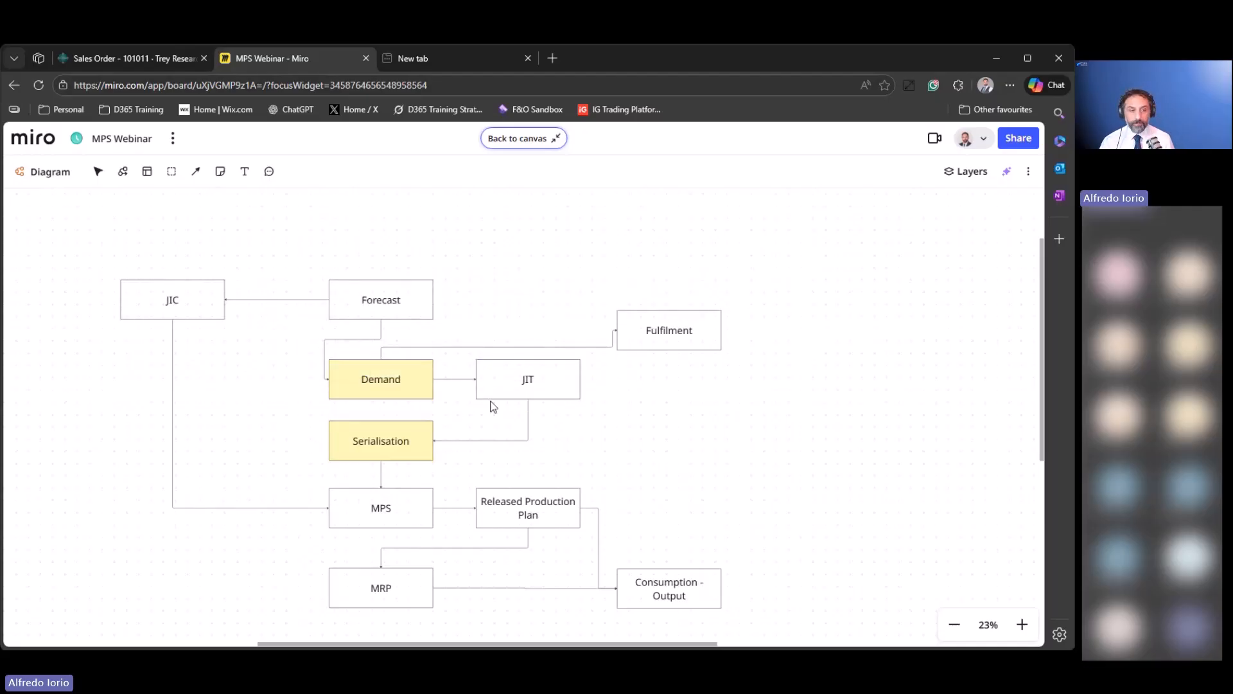
left_click(375, 510)
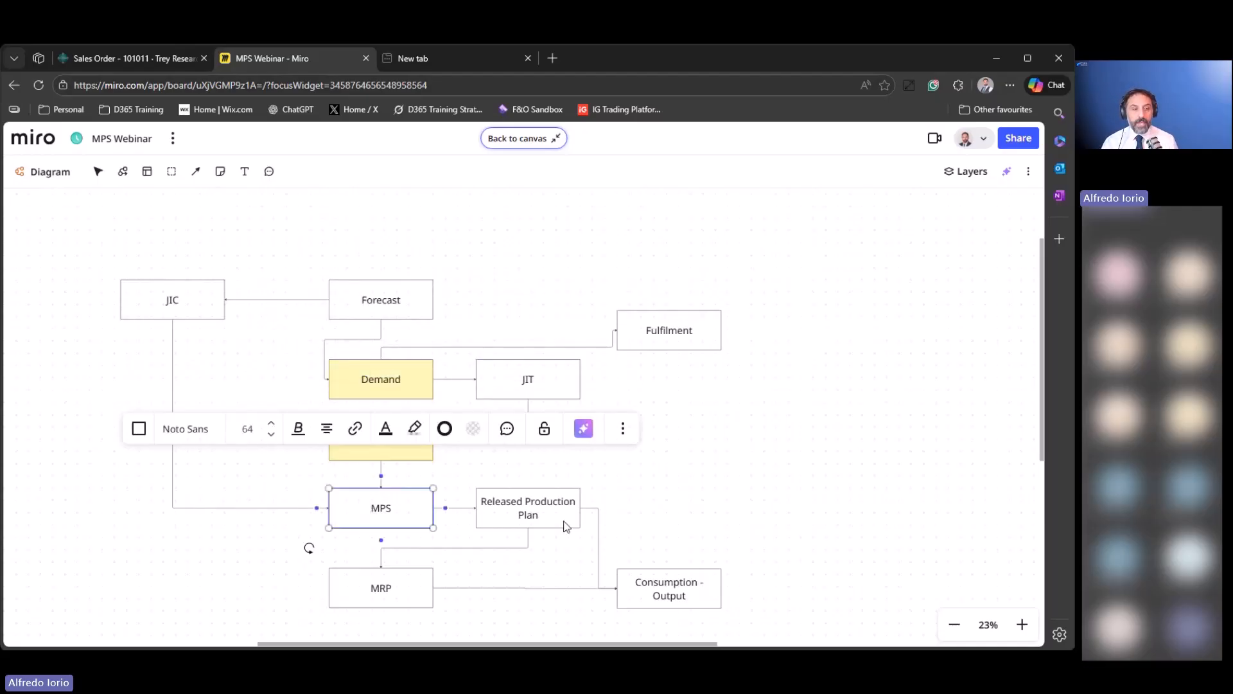
left_click(546, 507)
Draw a vertical connector from the Consumption - Output box up to the Fulfilment box.
left_click(661, 591)
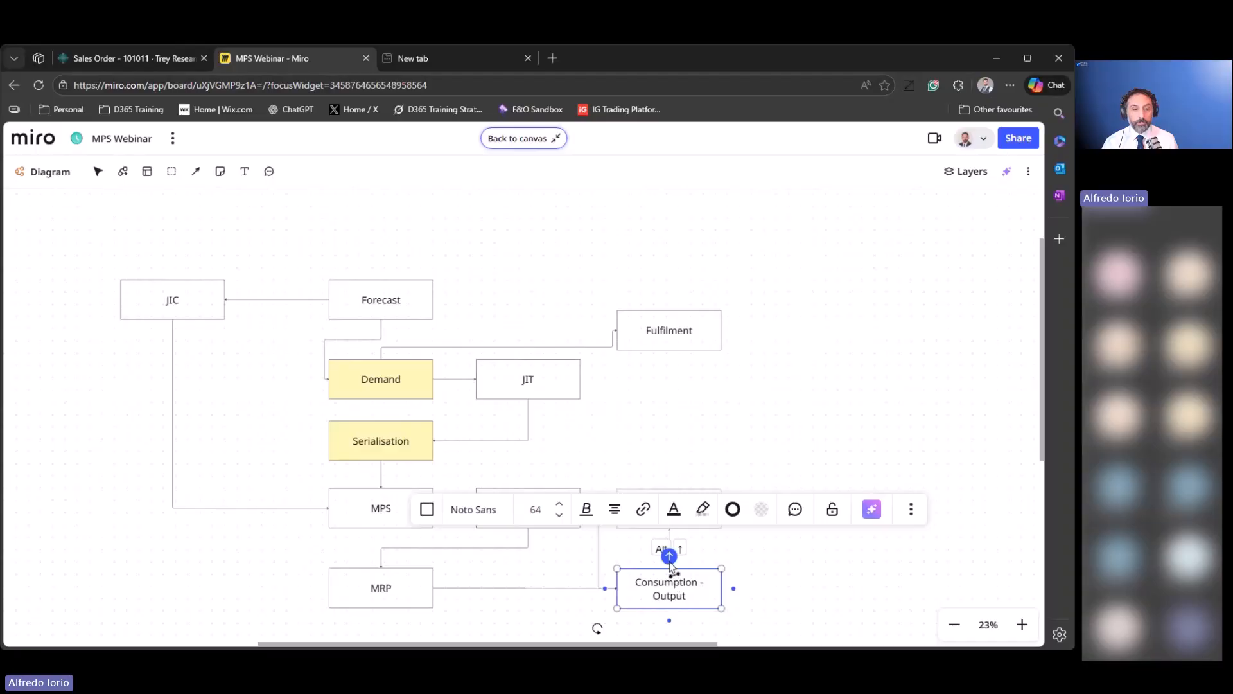
left_click_drag(669, 557, 669, 352)
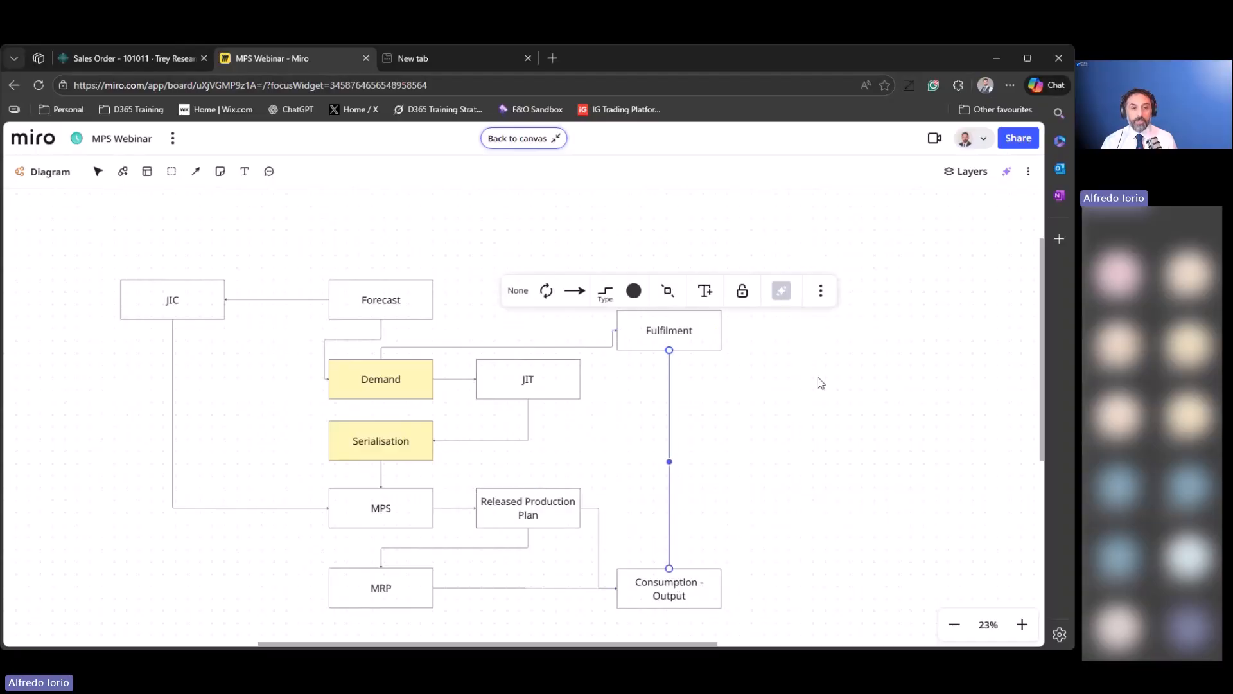
left_click(826, 383)
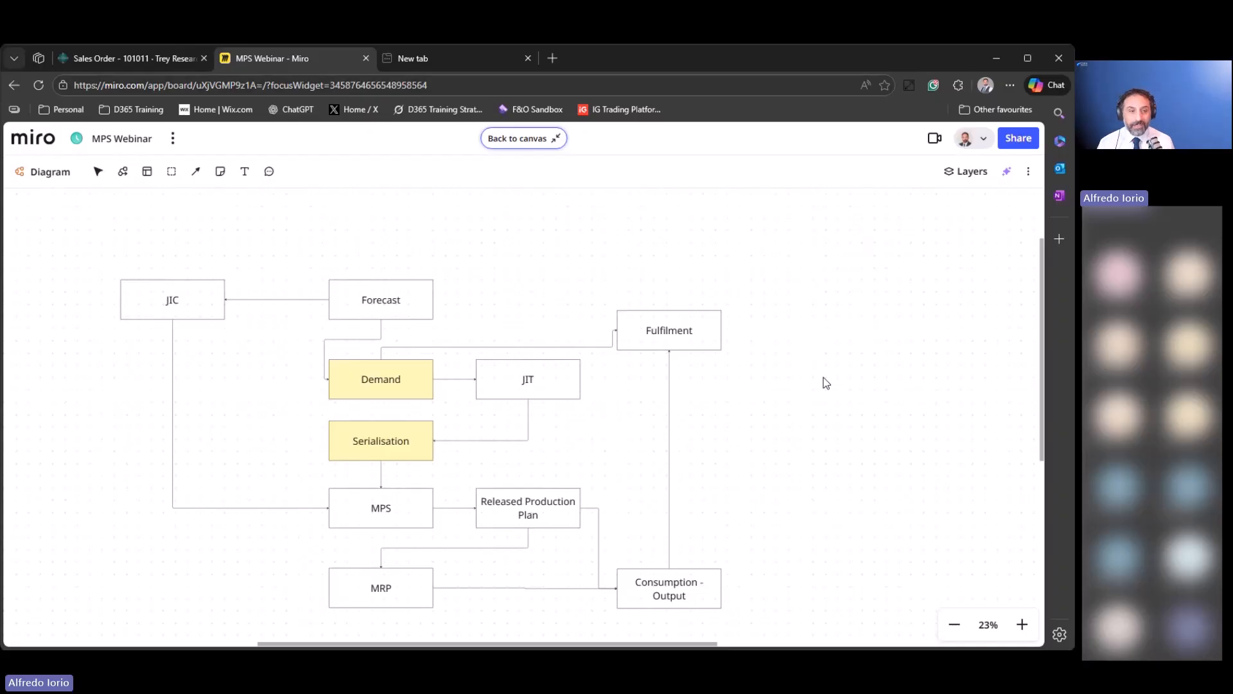
left_click(417, 384)
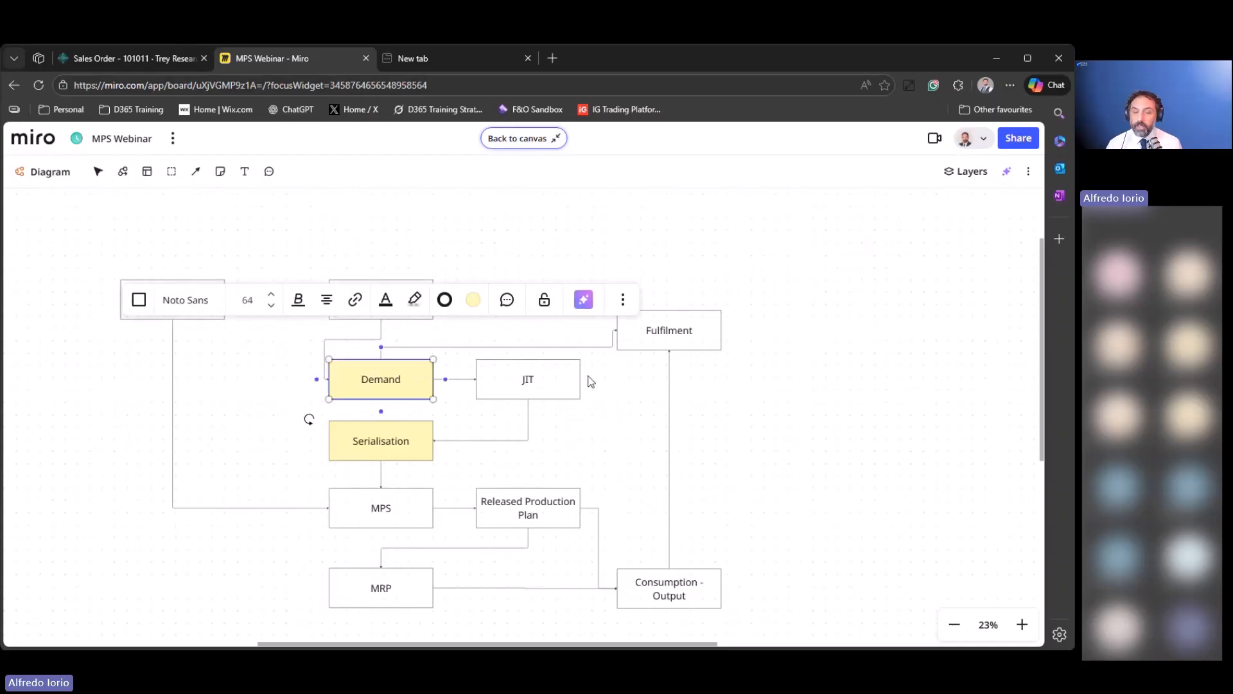
left_click(888, 411)
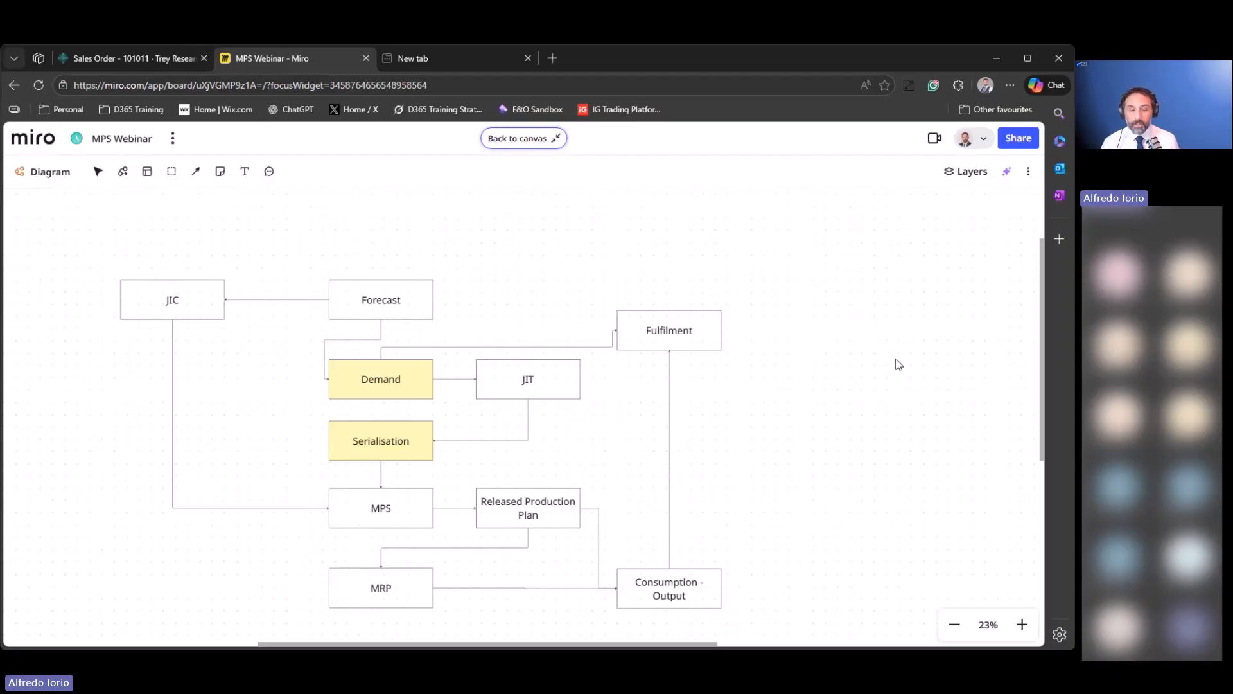
Switch to Business Central, return from the Trey Research sales order to the home page, and show the Product Design links.
left_click(138, 59)
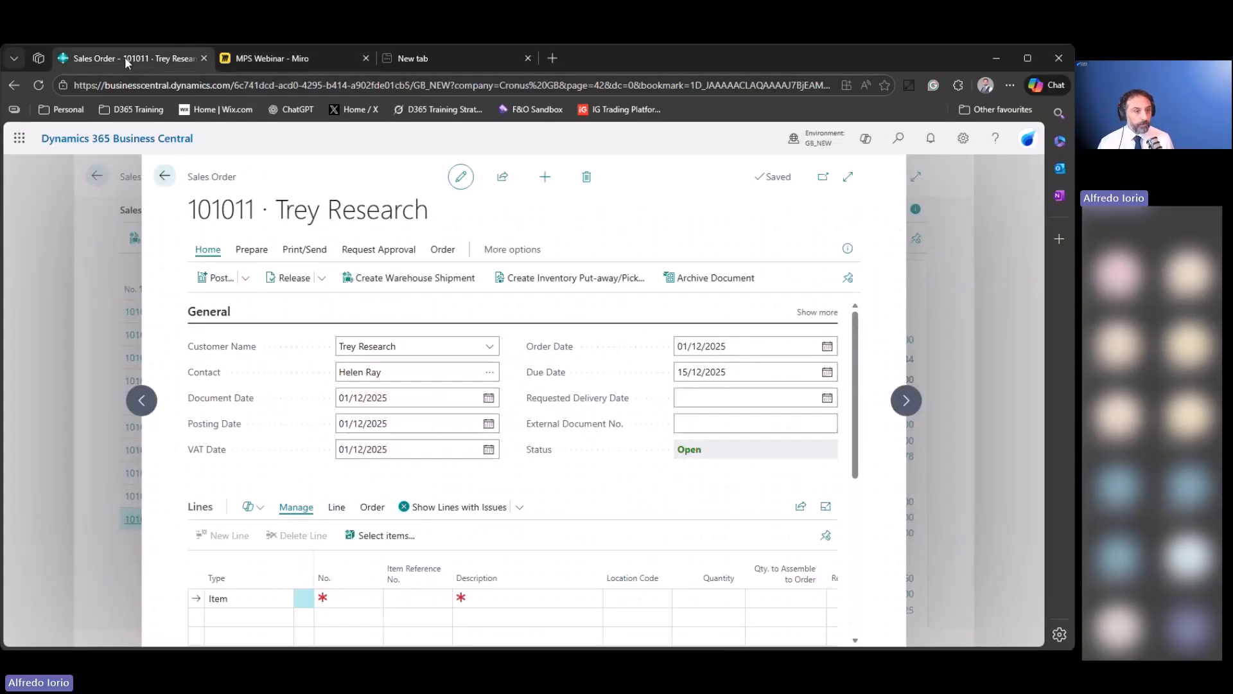
left_click(164, 176)
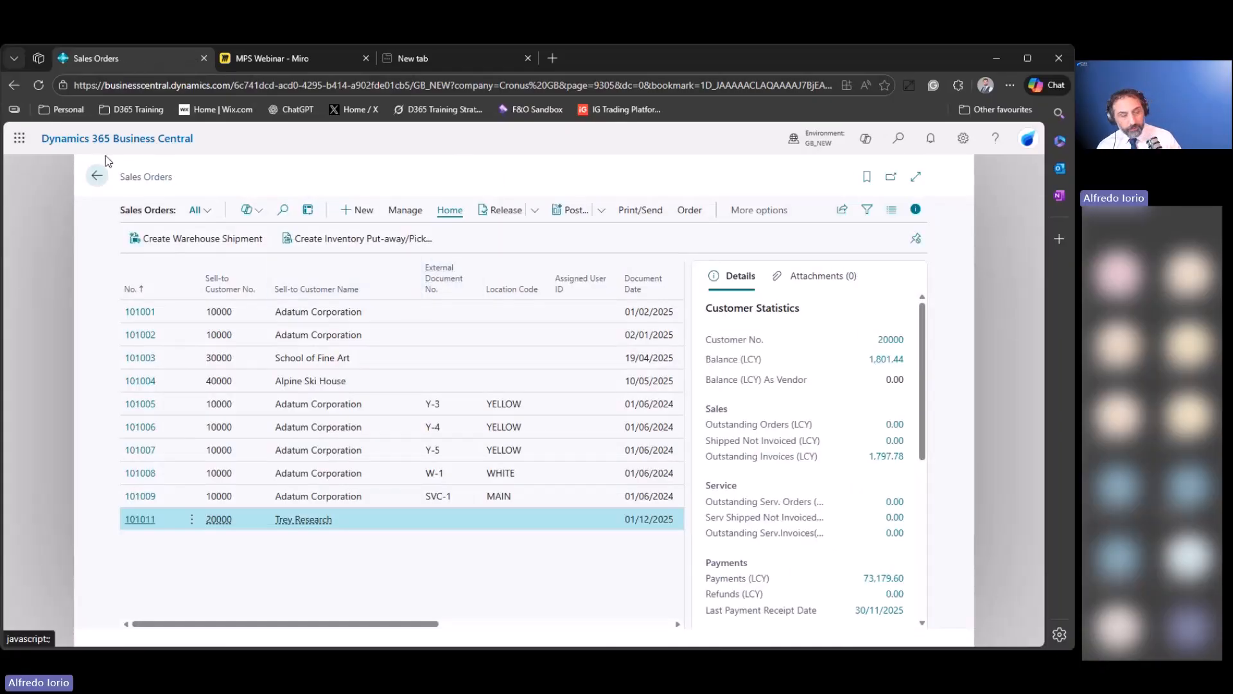
left_click(98, 174)
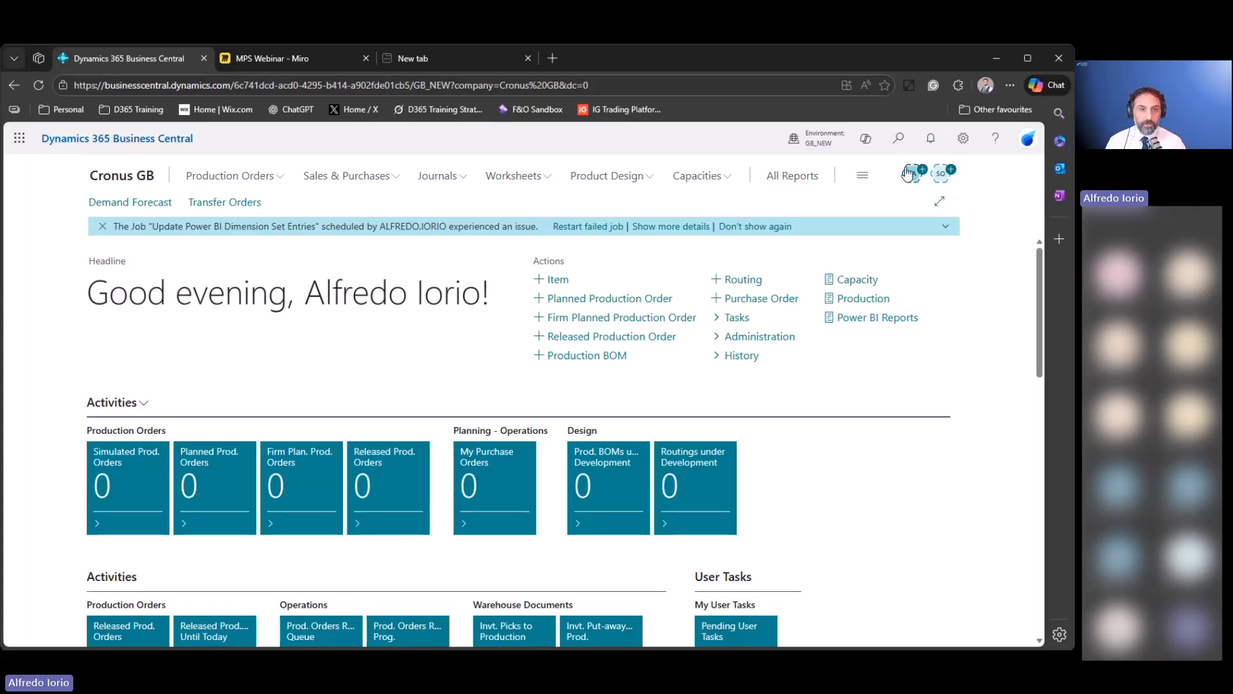
left_click(644, 183)
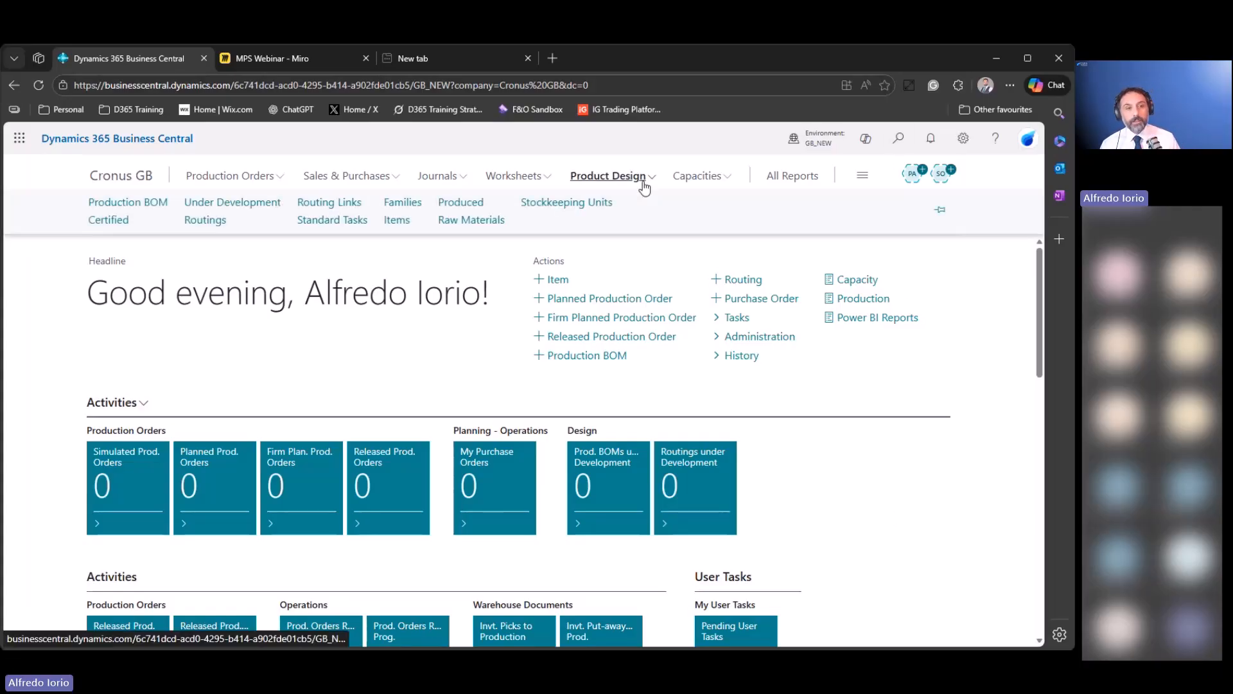
Switch to the Miro board and review the Demand, JIT, Serialisation and JIC boxes in the flow diagram.
left_click(269, 56)
left_click(414, 442)
left_click(398, 397)
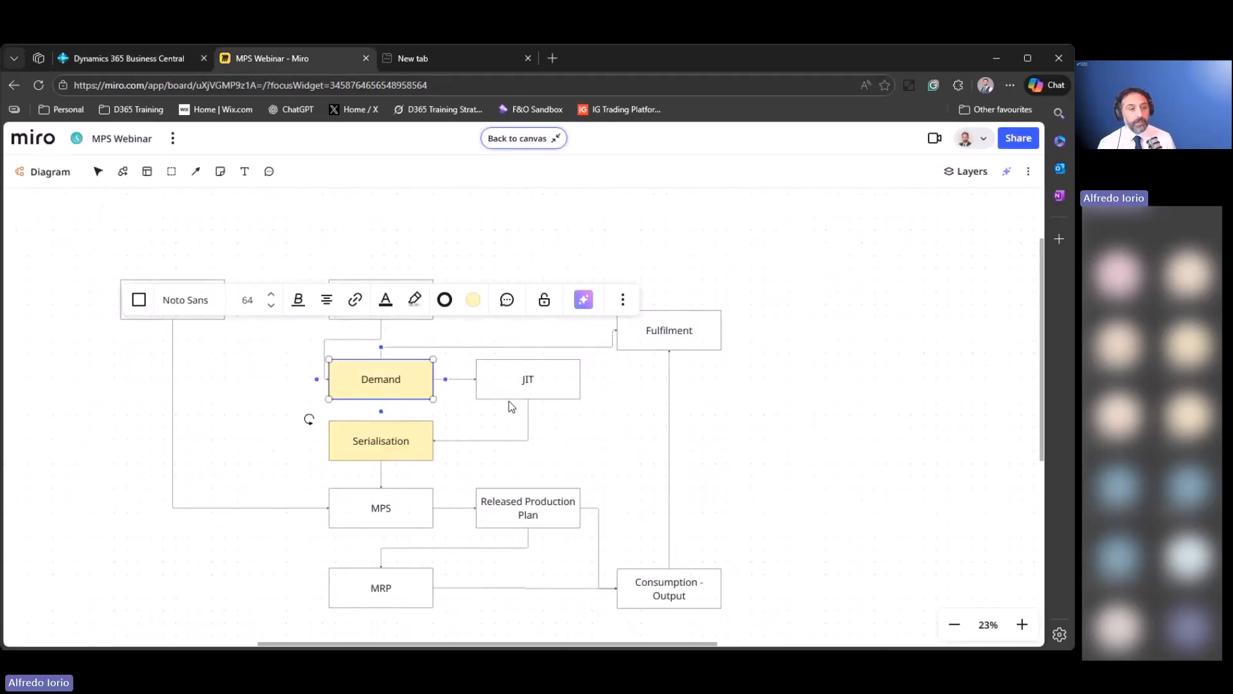
left_click(520, 396)
left_click(396, 449)
left_click(554, 393)
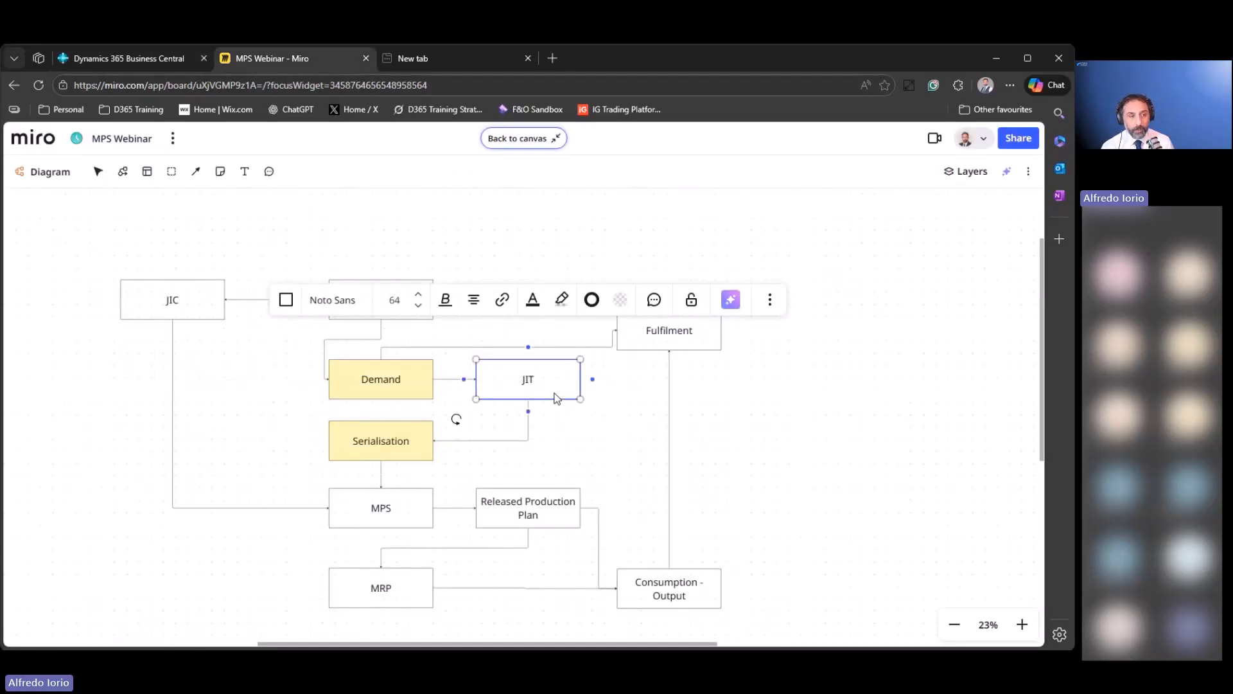
left_click(171, 302)
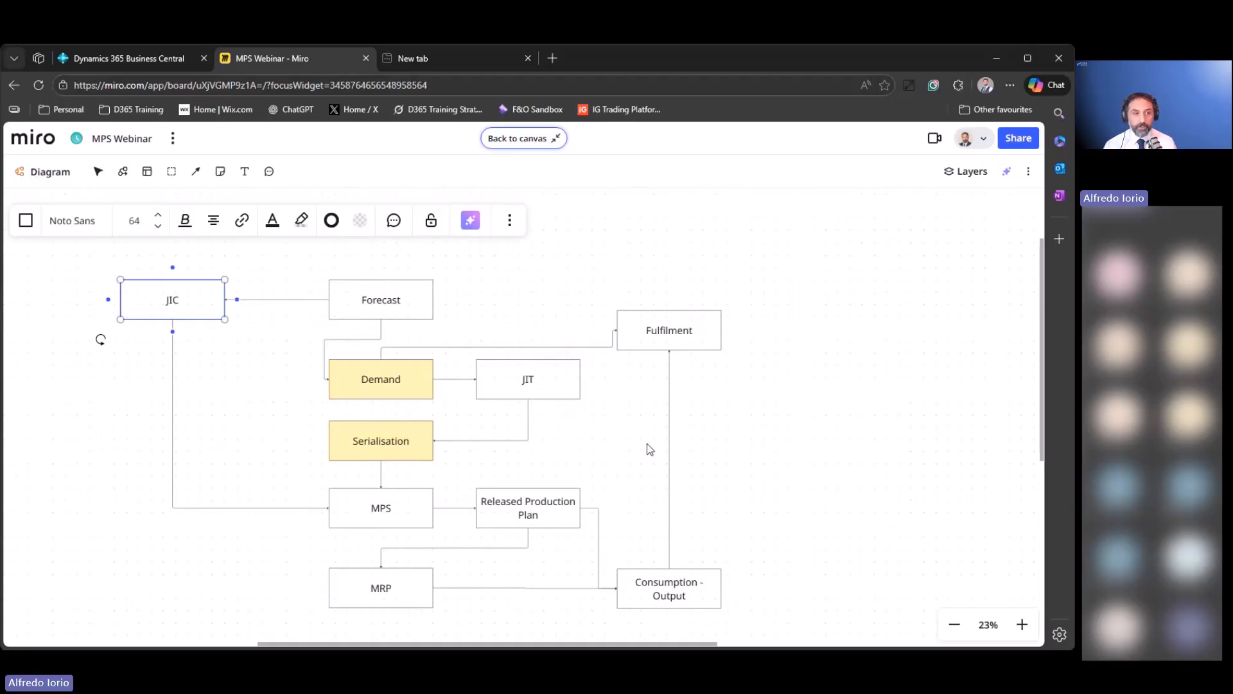
left_click(557, 385)
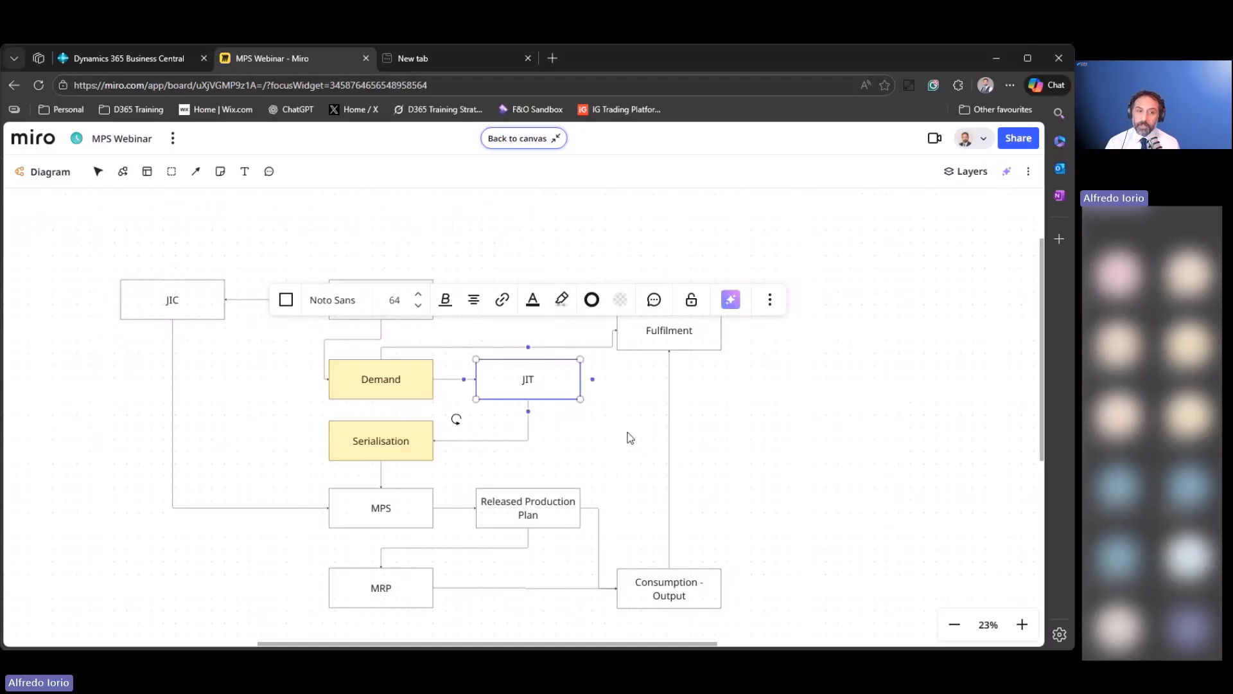
left_click(628, 434)
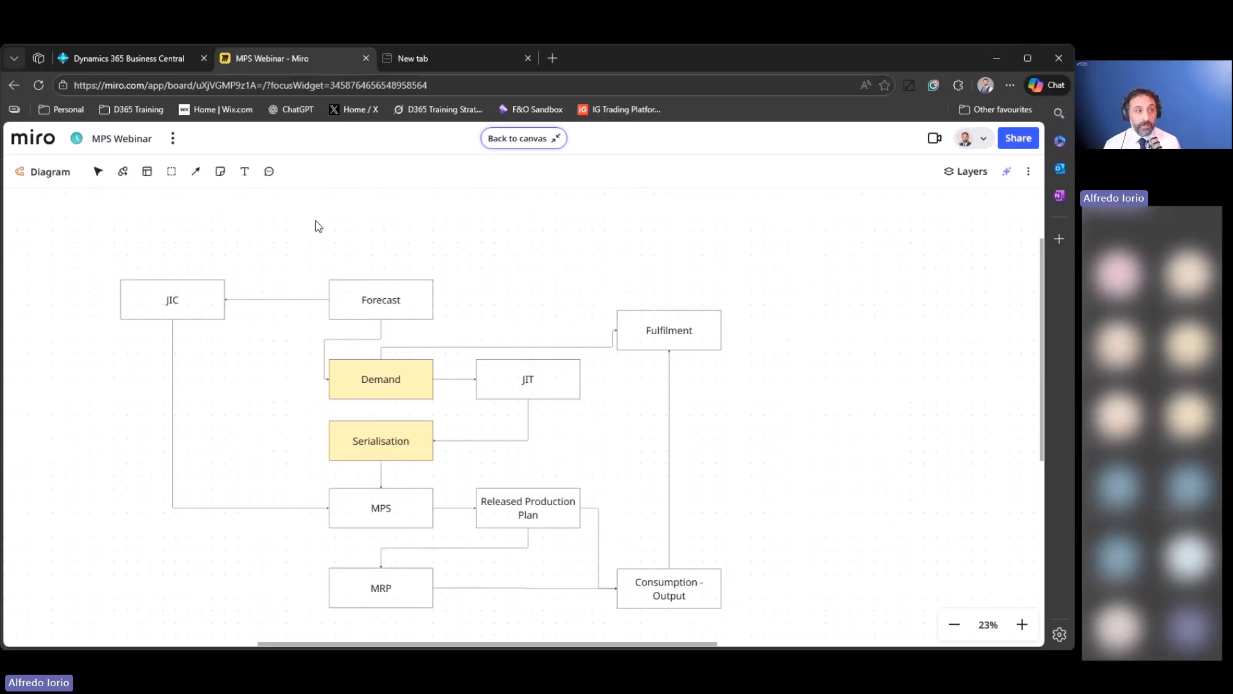
Switch to Business Central and open the item card for 1000, Combi Oven Double Door, from the items list.
left_click(161, 58)
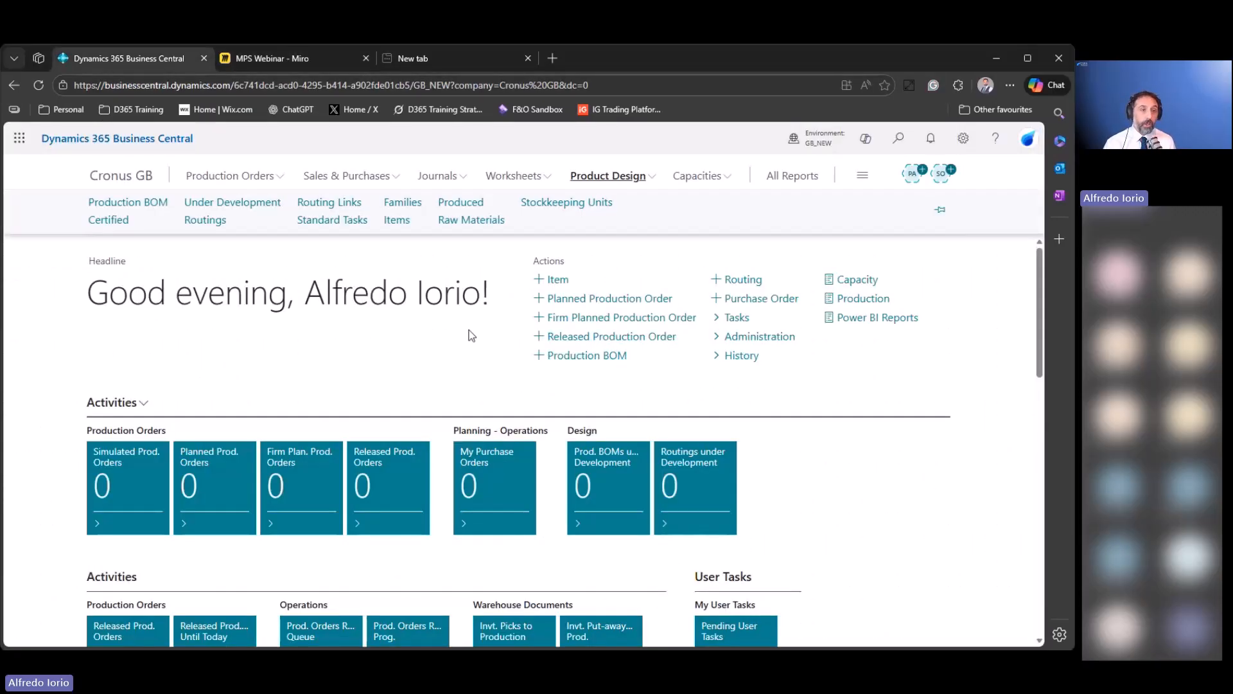
left_click(398, 220)
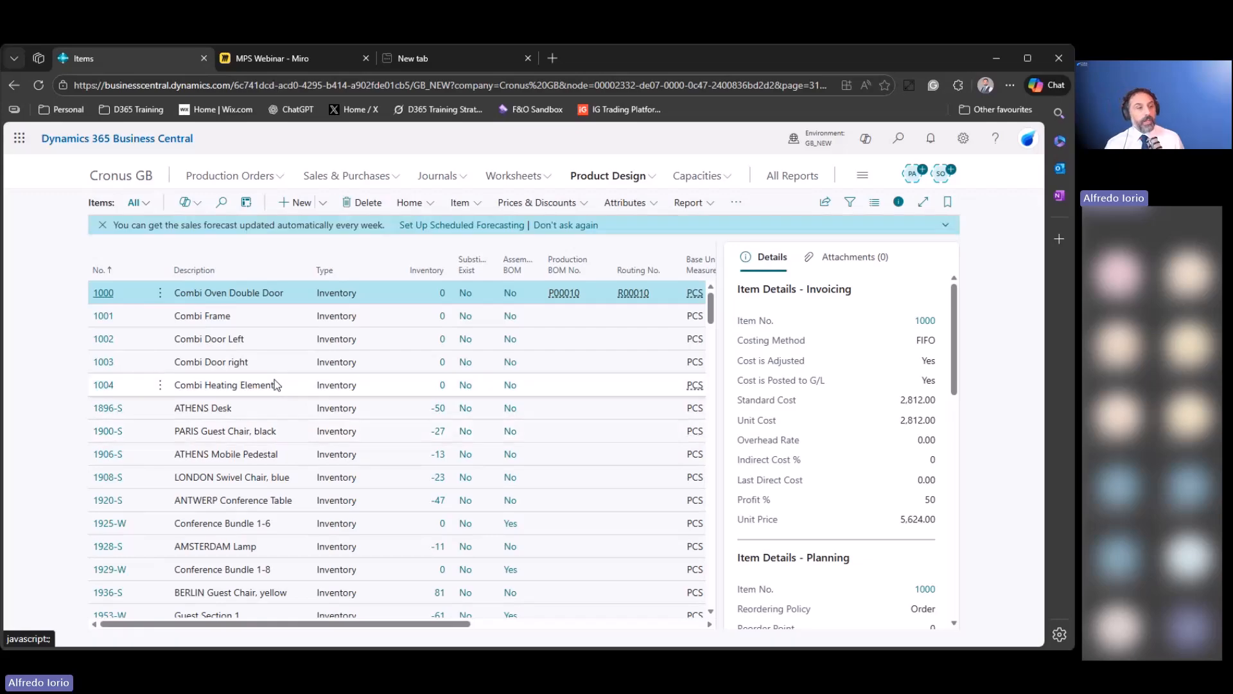
left_click(103, 294)
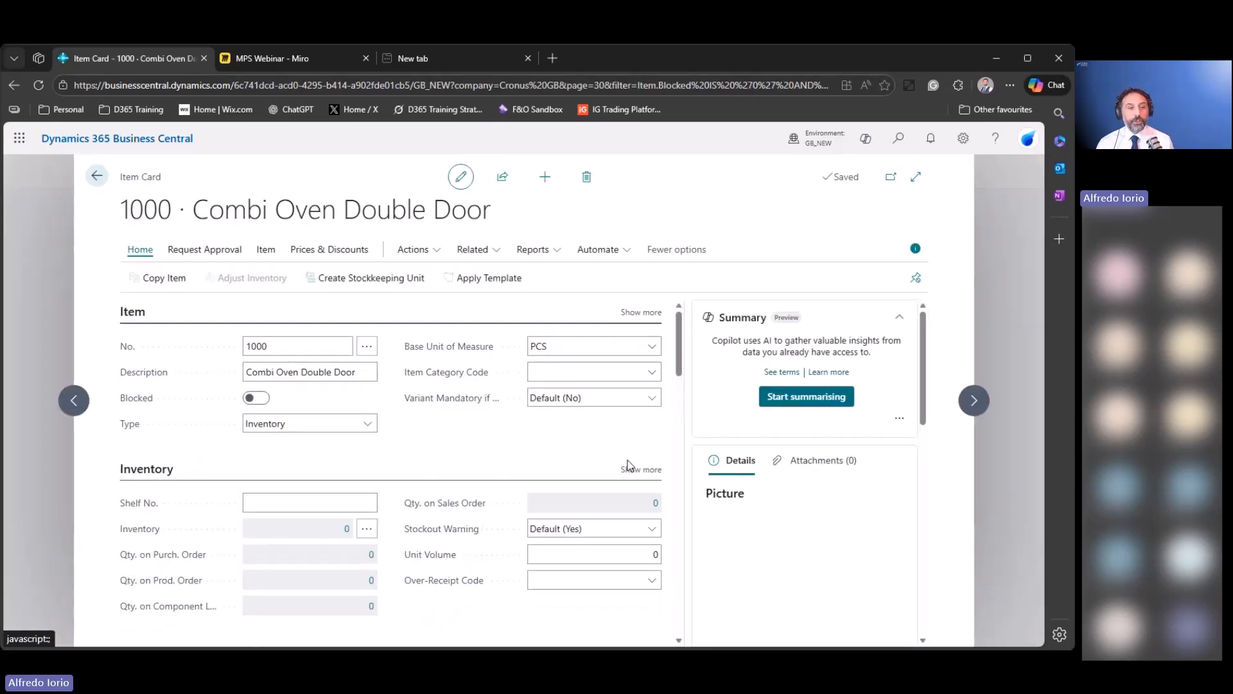
Examine the Combi Oven item card's picture, prices and replenishment settings, including manufacturing policy, routing and production BOM.
scroll(825, 448, "down", 2)
scroll(747, 475, "up", 1)
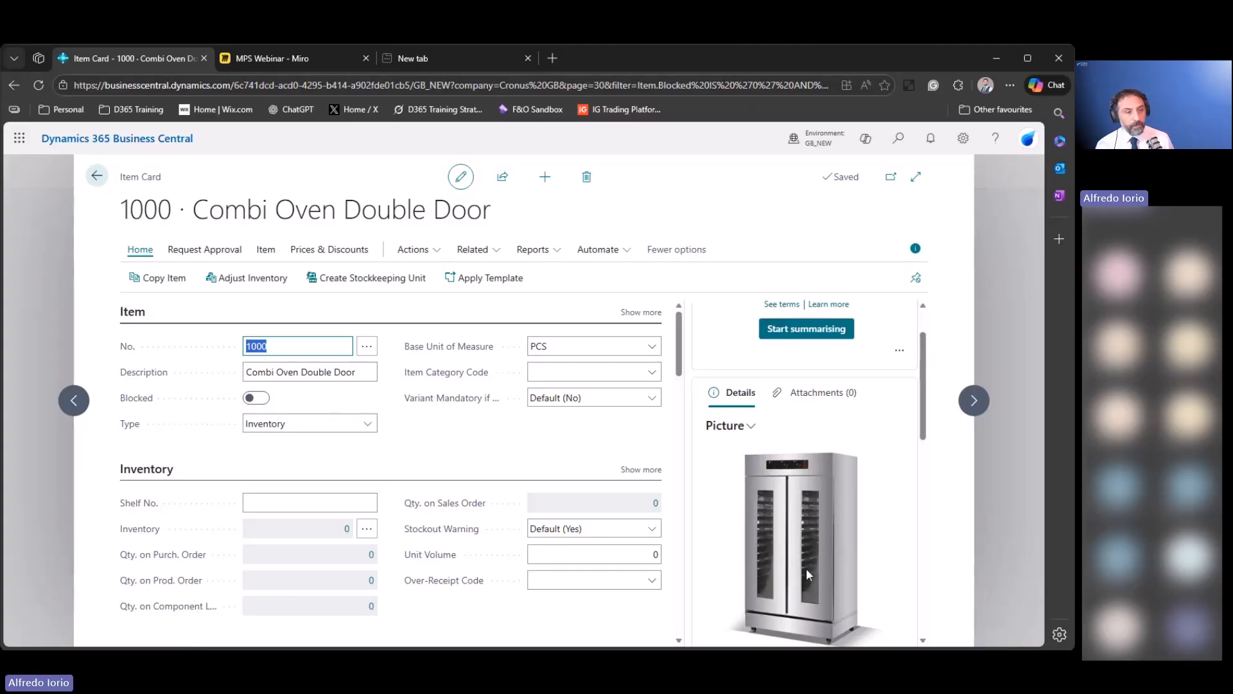
scroll(446, 466, "down", 5)
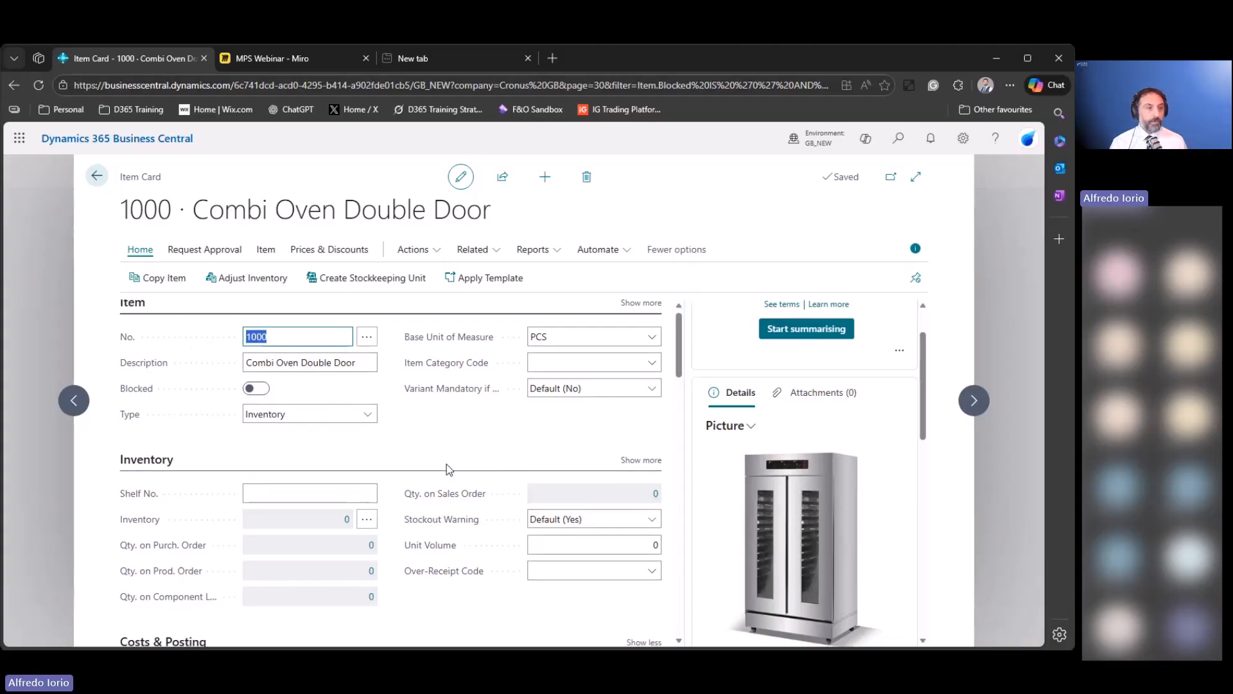
scroll(453, 480, "down", 7)
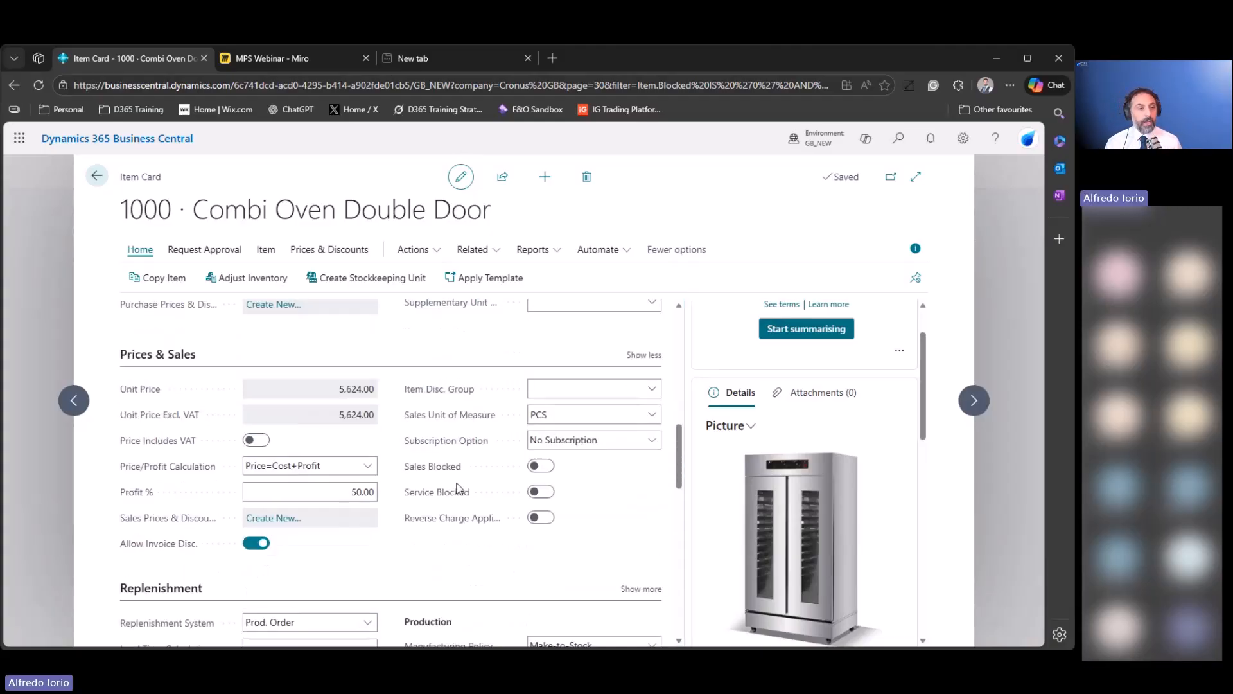
scroll(459, 489, "up", 2)
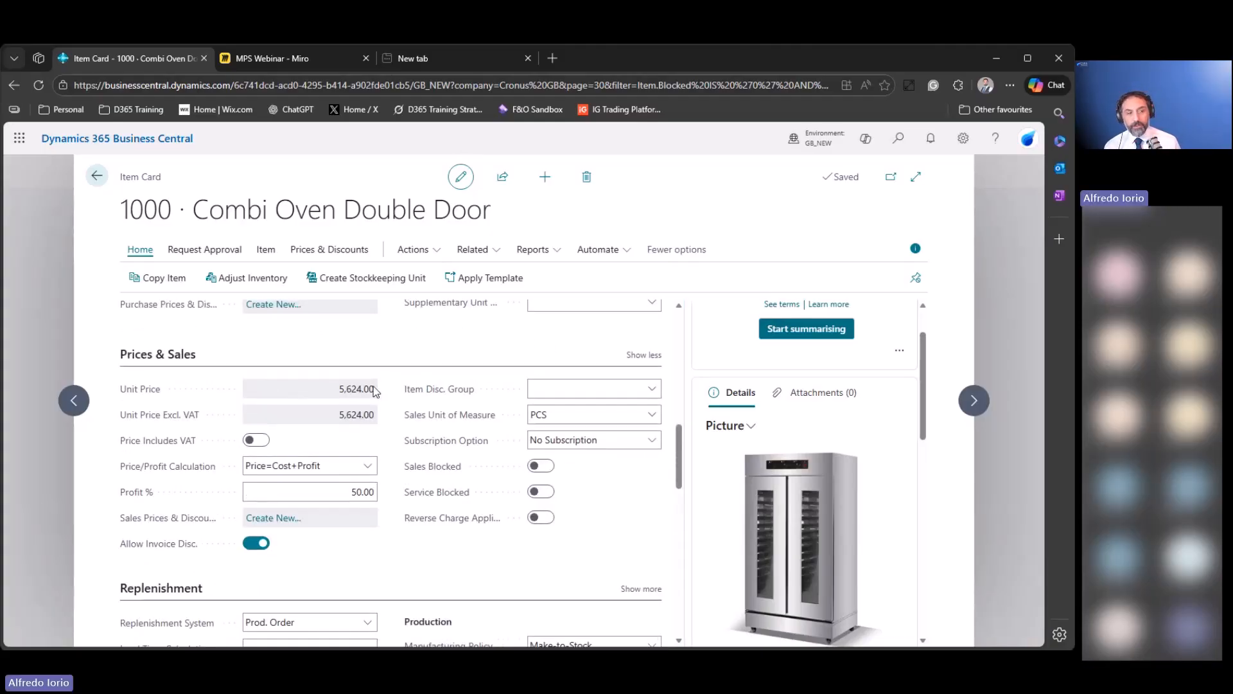
scroll(619, 538, "down", 3)
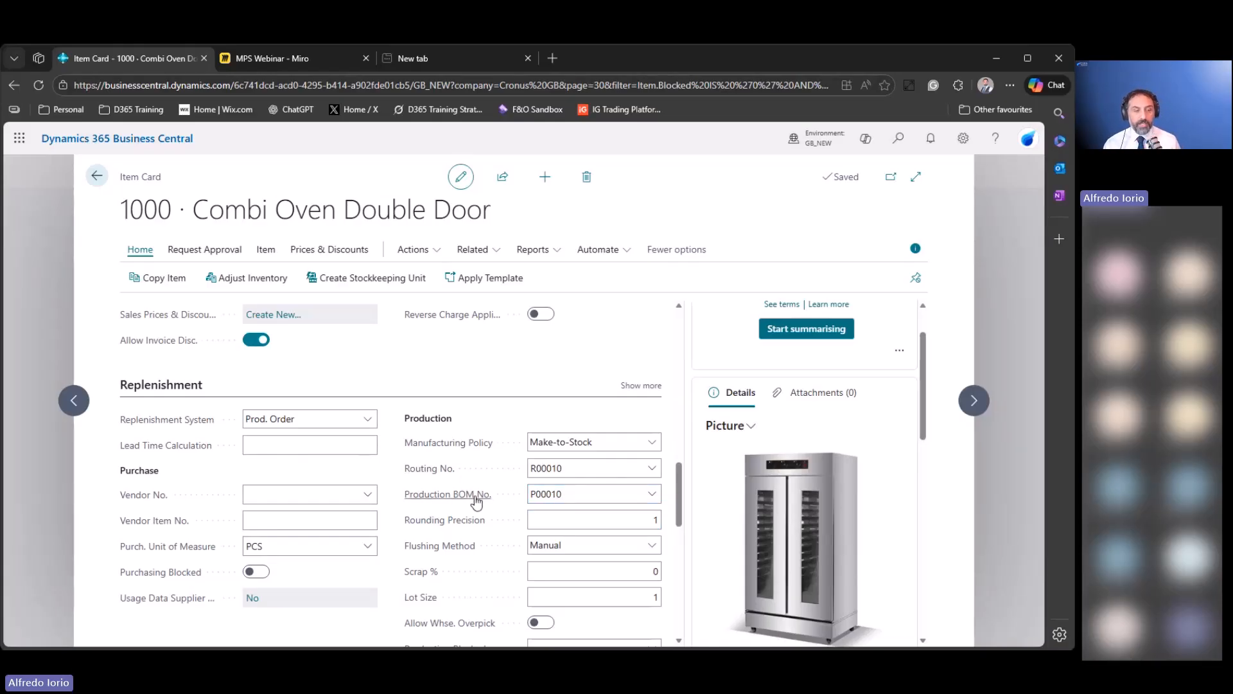
mouse_move(476, 502)
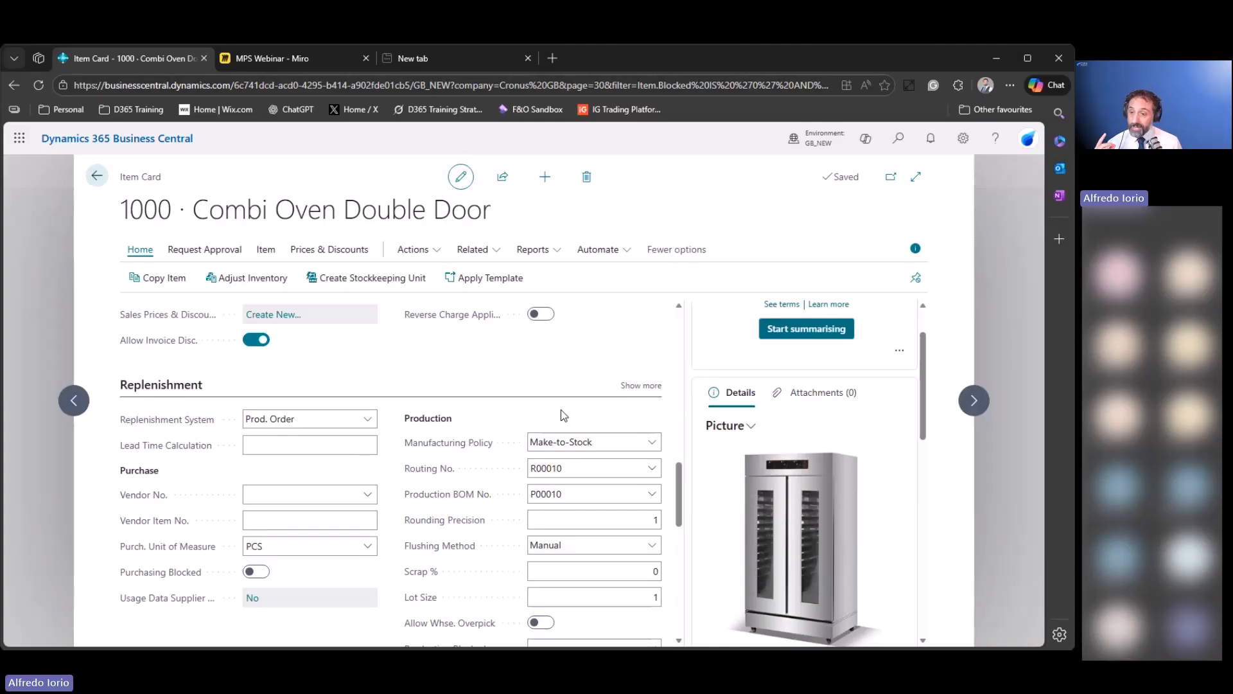
left_click(452, 447)
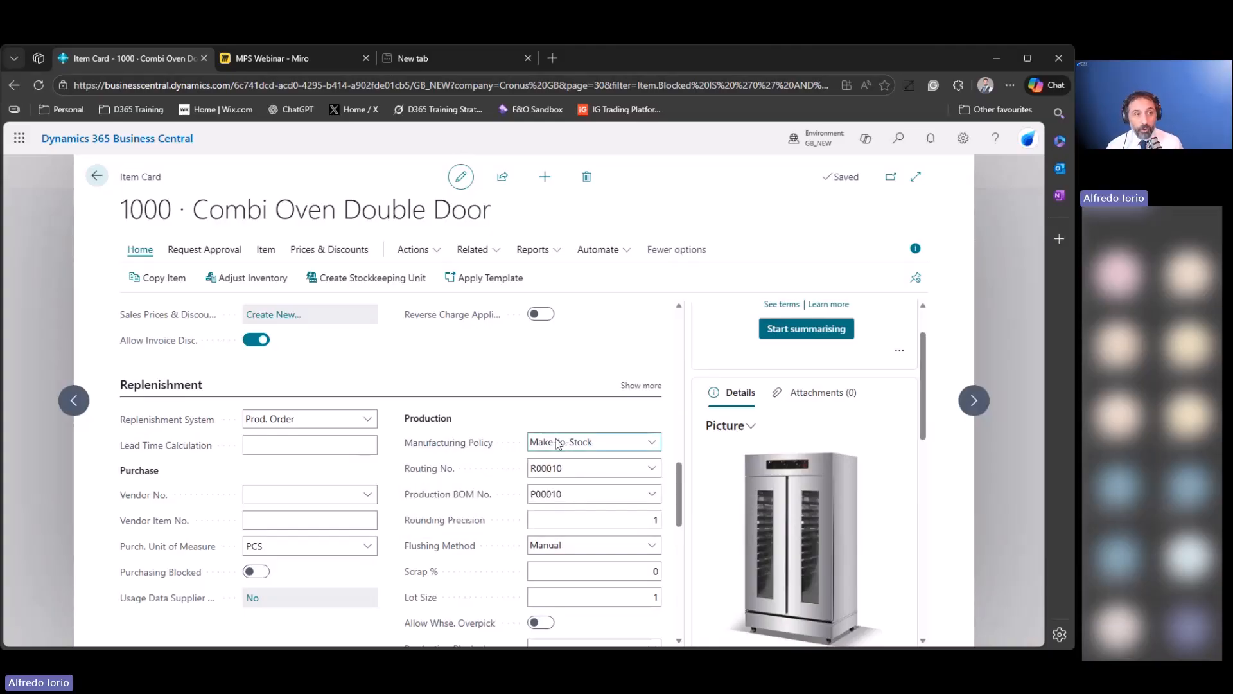
Switch back to the MPS Webinar flow diagram in Miro.
left_click(256, 57)
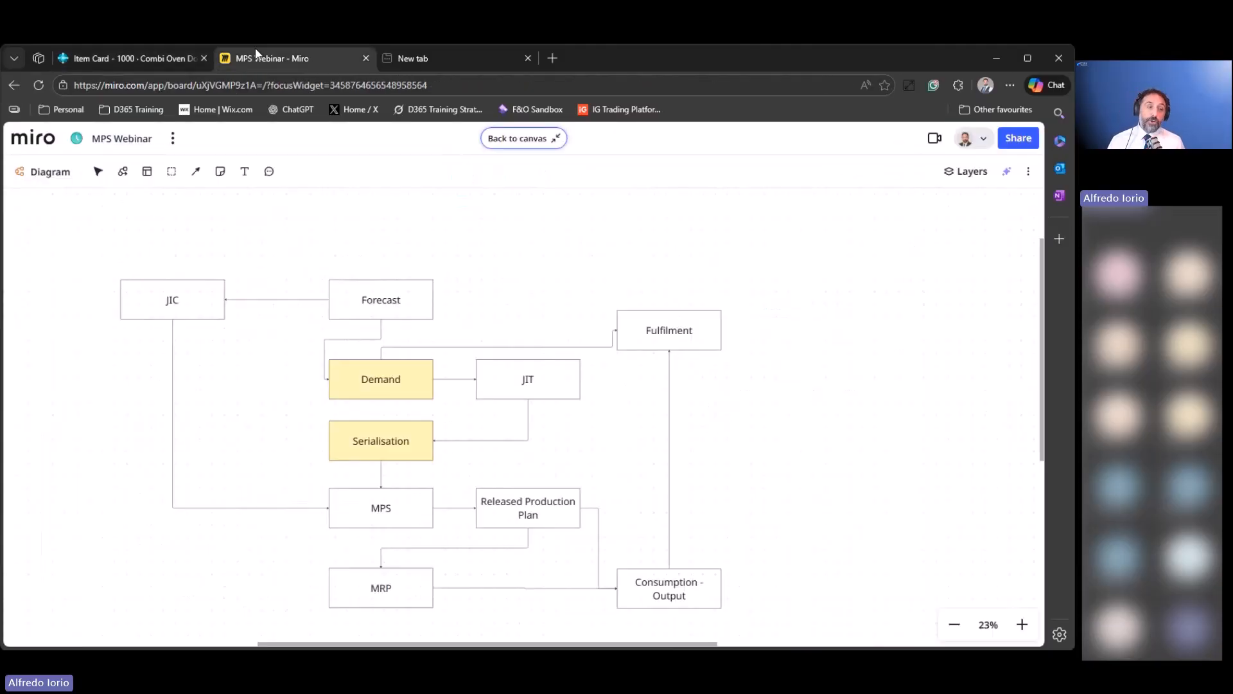
Point out the JIT and JIC boxes in the flow diagram, leaving nothing selected.
left_click(544, 381)
left_click(177, 311)
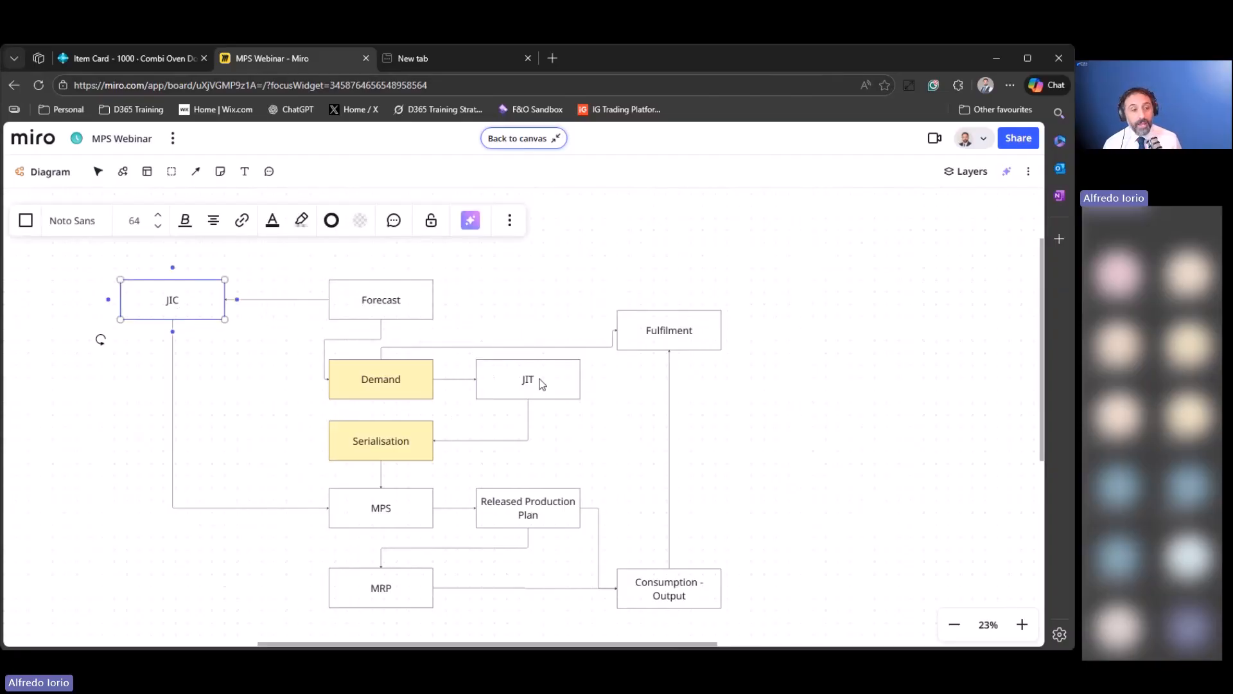
left_click(539, 382)
left_click(847, 442)
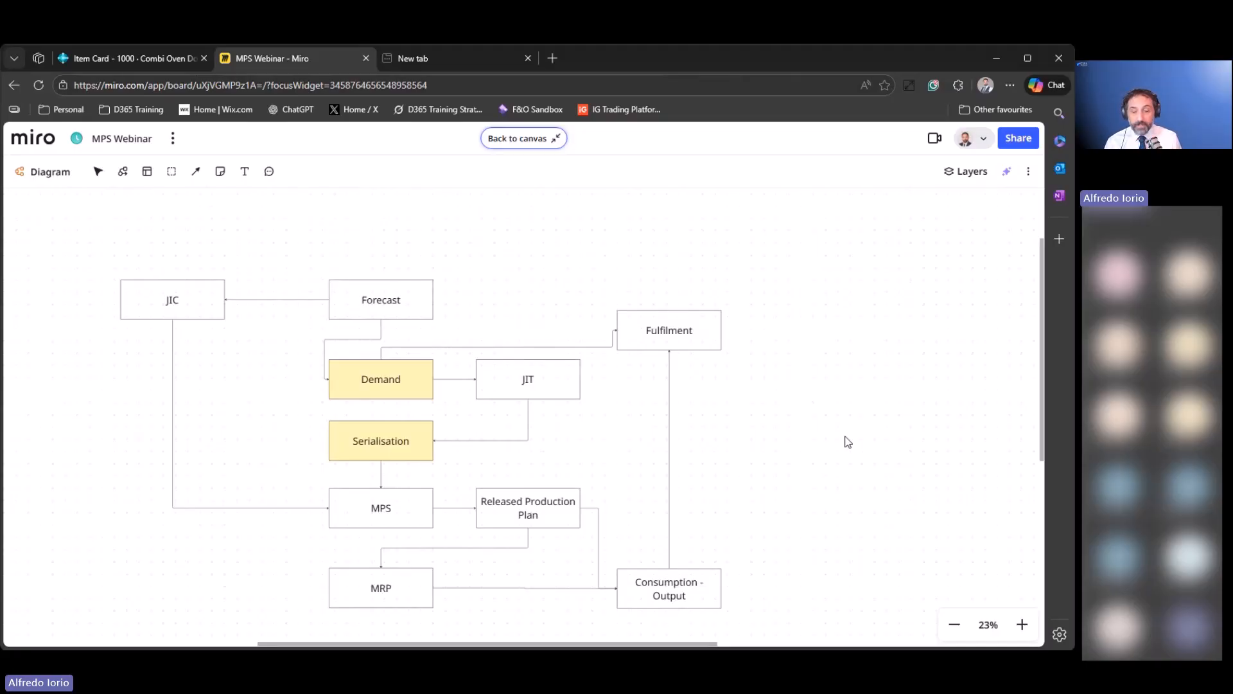
Compare the Combi Oven item card in Business Central with the JIT, JIC and Forecast boxes in the Miro diagram.
left_click(110, 57)
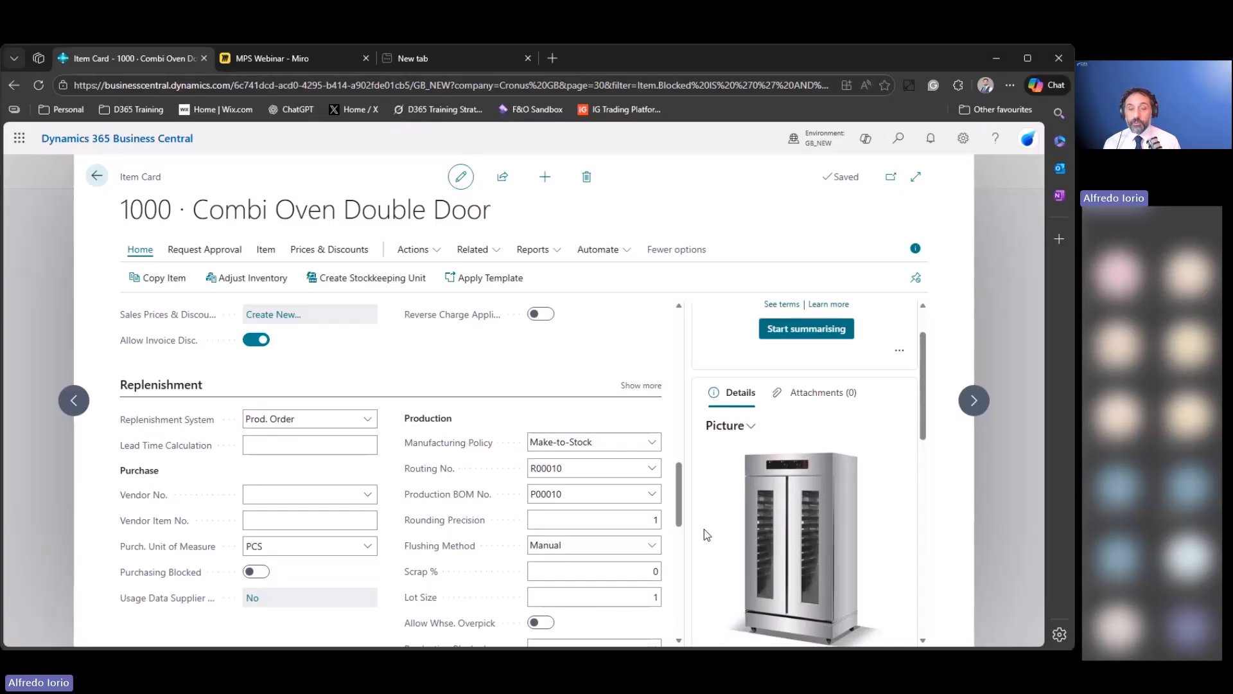
left_click(290, 59)
left_click(539, 391)
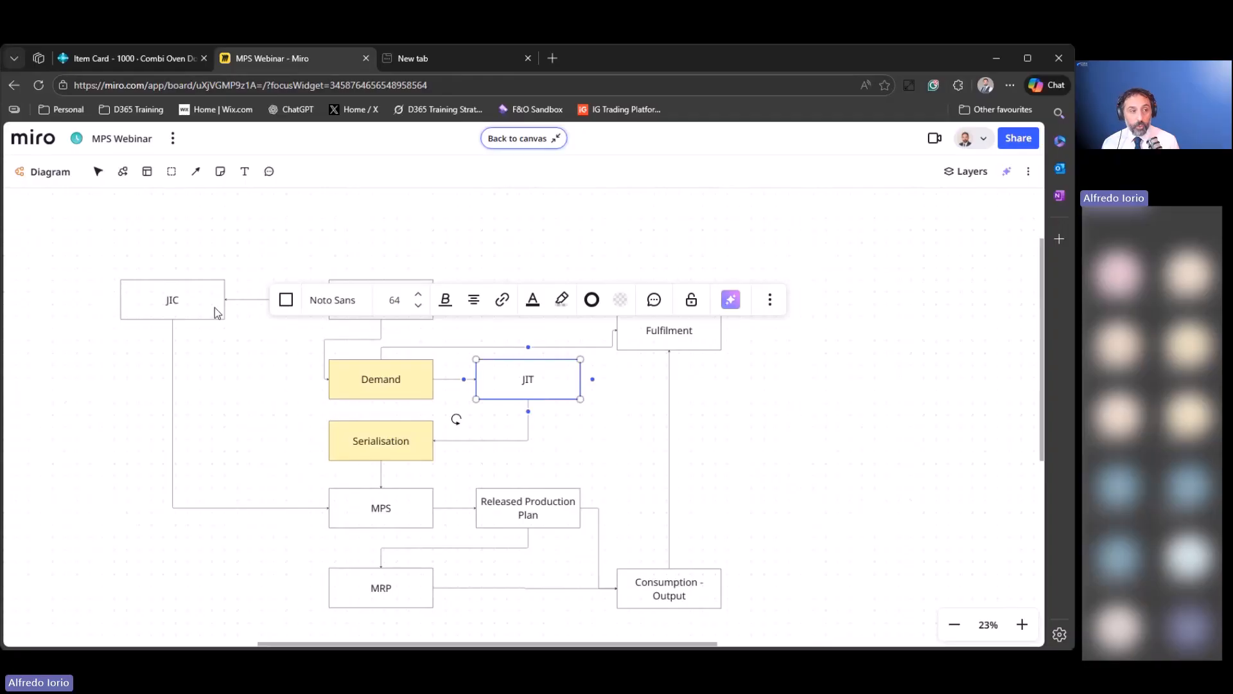
left_click(184, 304)
left_click(385, 306)
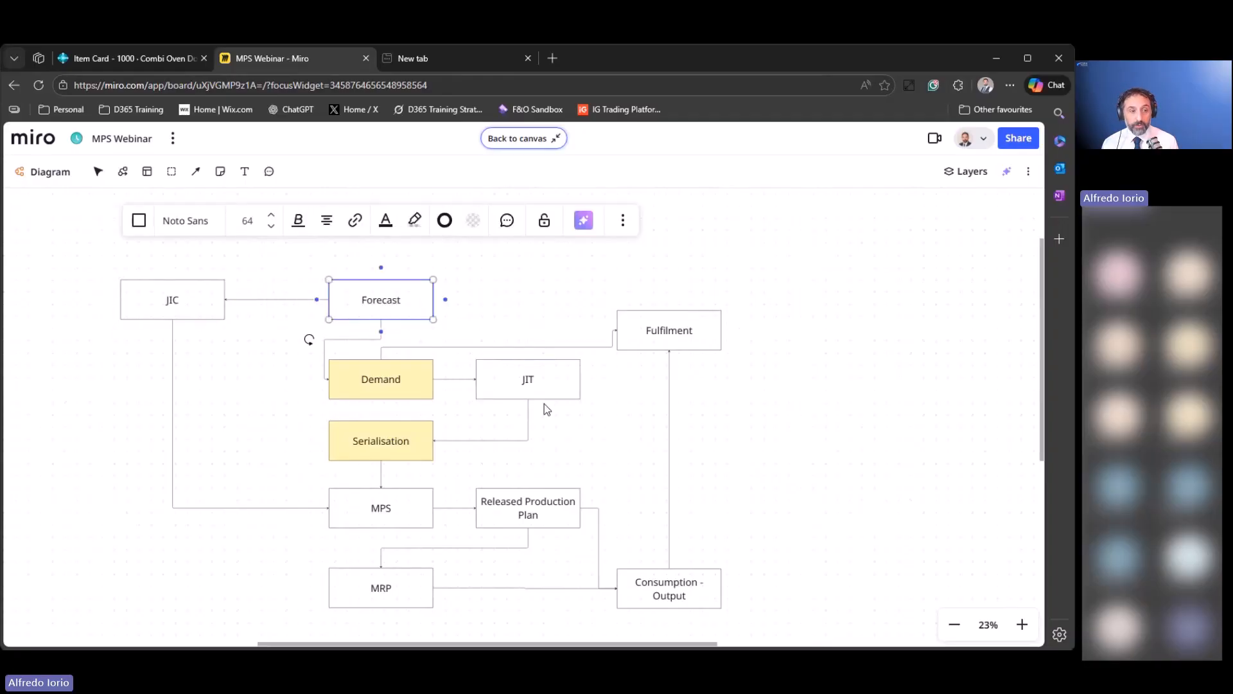
left_click(543, 398)
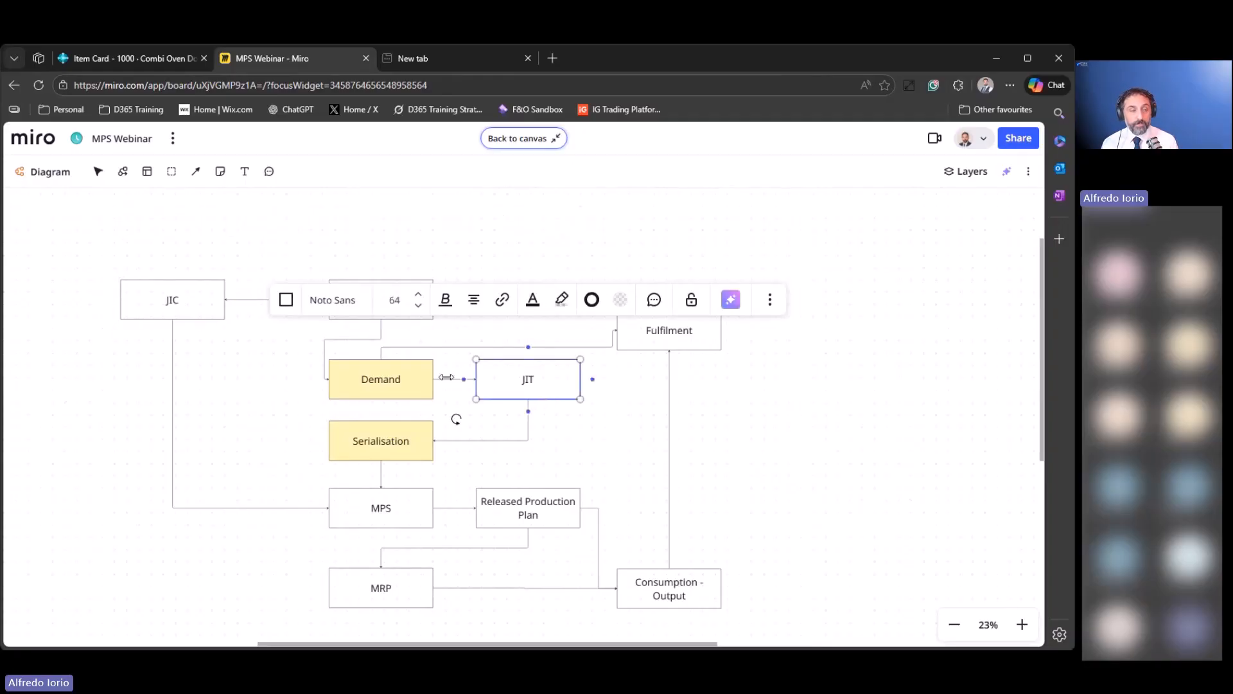
Switch to the Combi Oven item card in Business Central and collapse the Replenishment section to view the Planning settings.
left_click(168, 64)
scroll(372, 450, "down", 1)
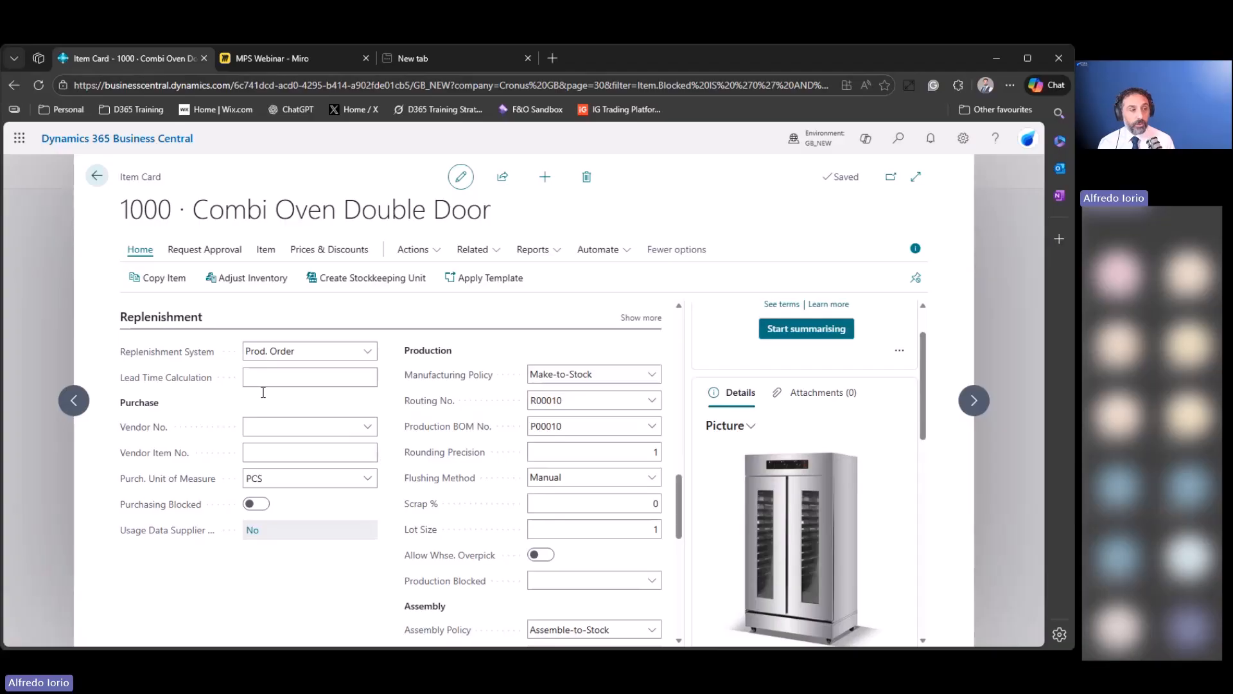
left_click(171, 325)
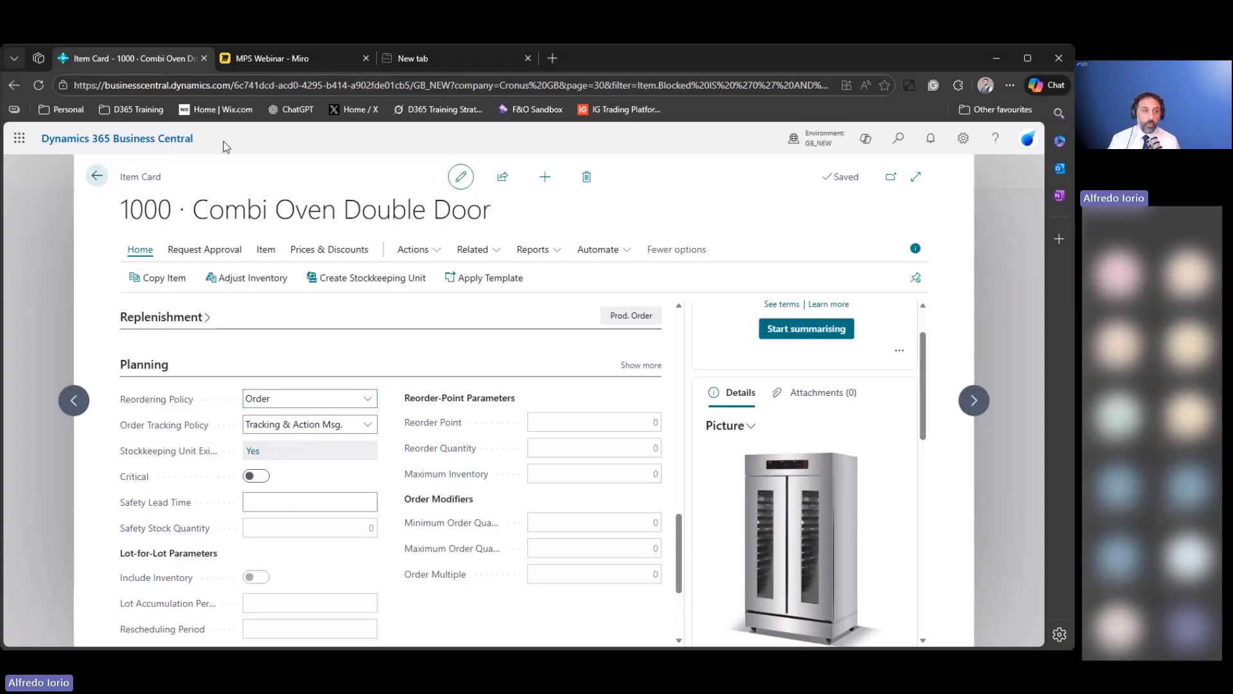
Switch to the Miro board and review the JIT box in the flow diagram, leaving it deselected.
left_click(263, 60)
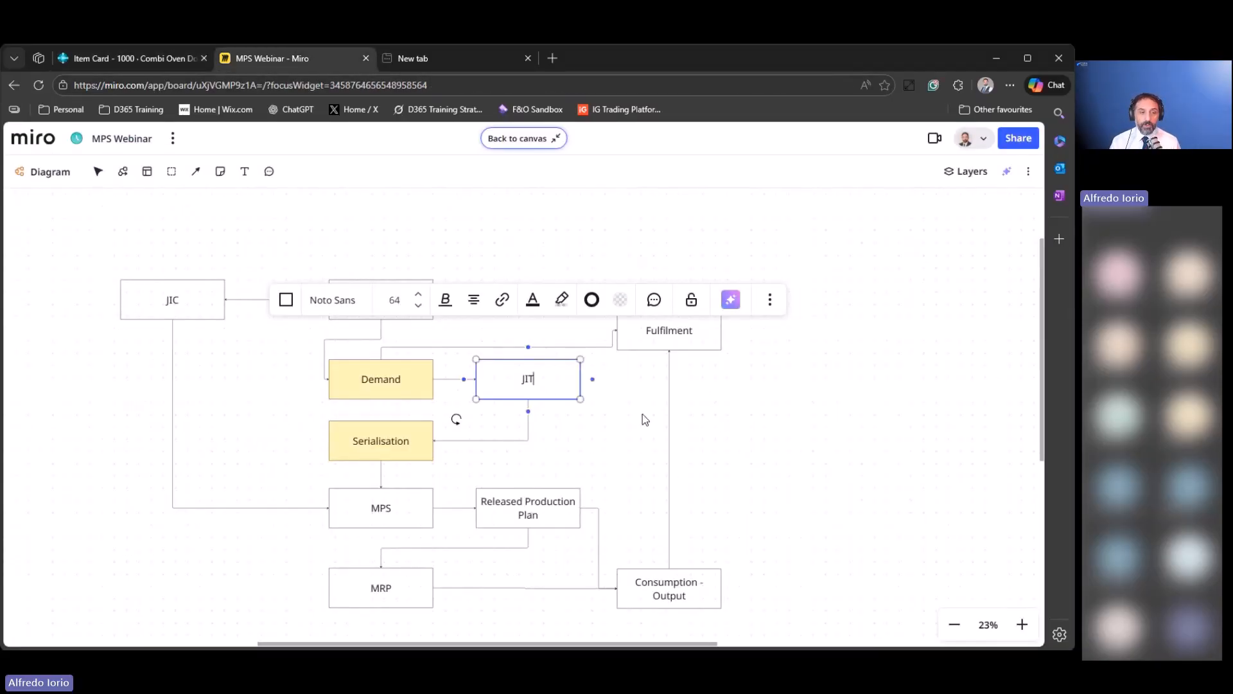
left_click(642, 413)
left_click(556, 385)
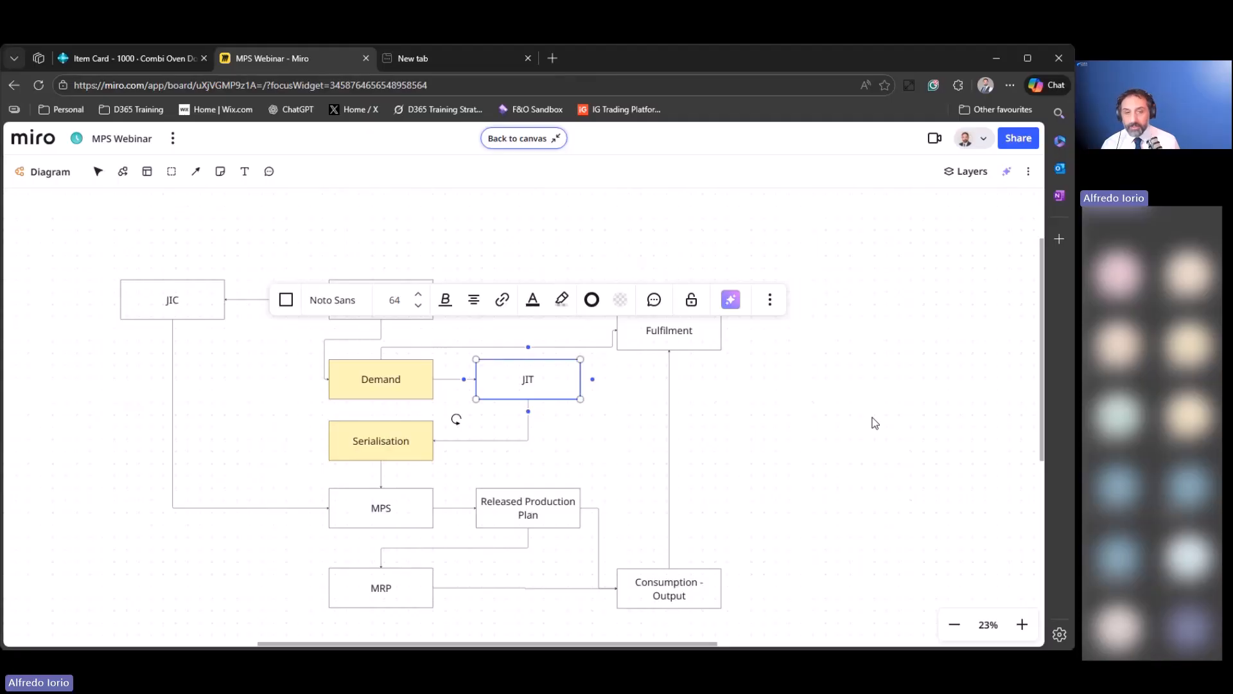
left_click(558, 425)
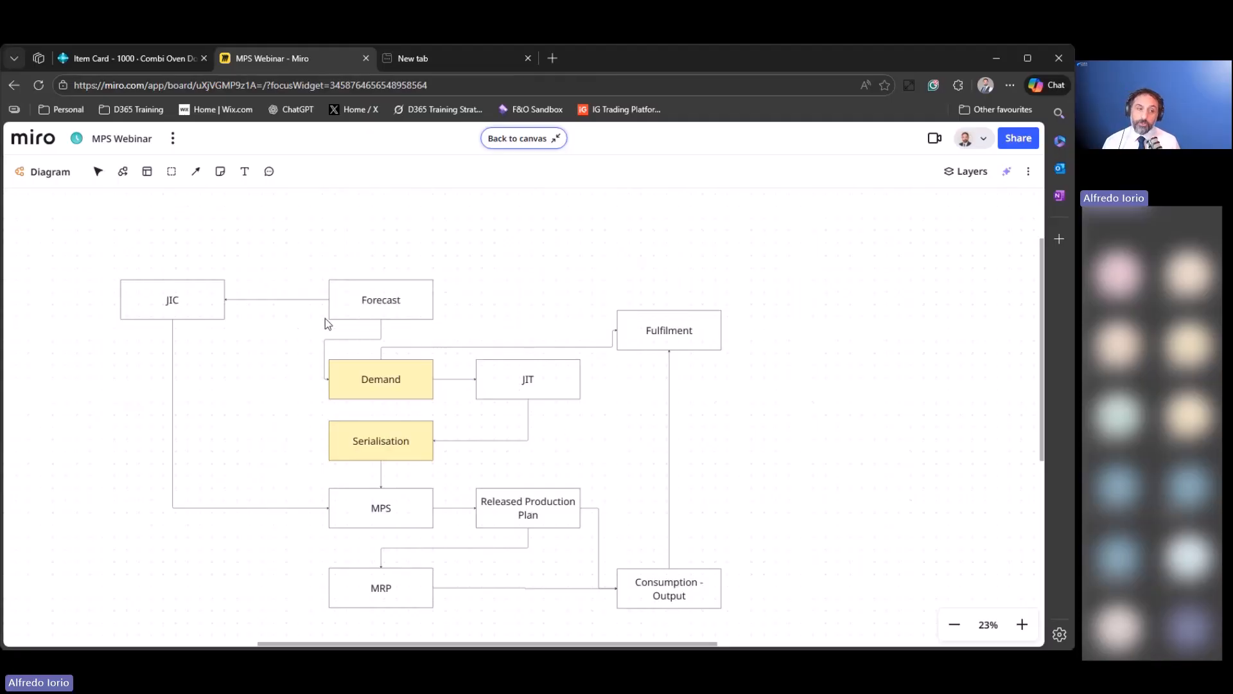
Switch to Business Central and set the Combi Oven's manufacturing policy to Make-to-Order in the Replenishment section.
left_click(168, 58)
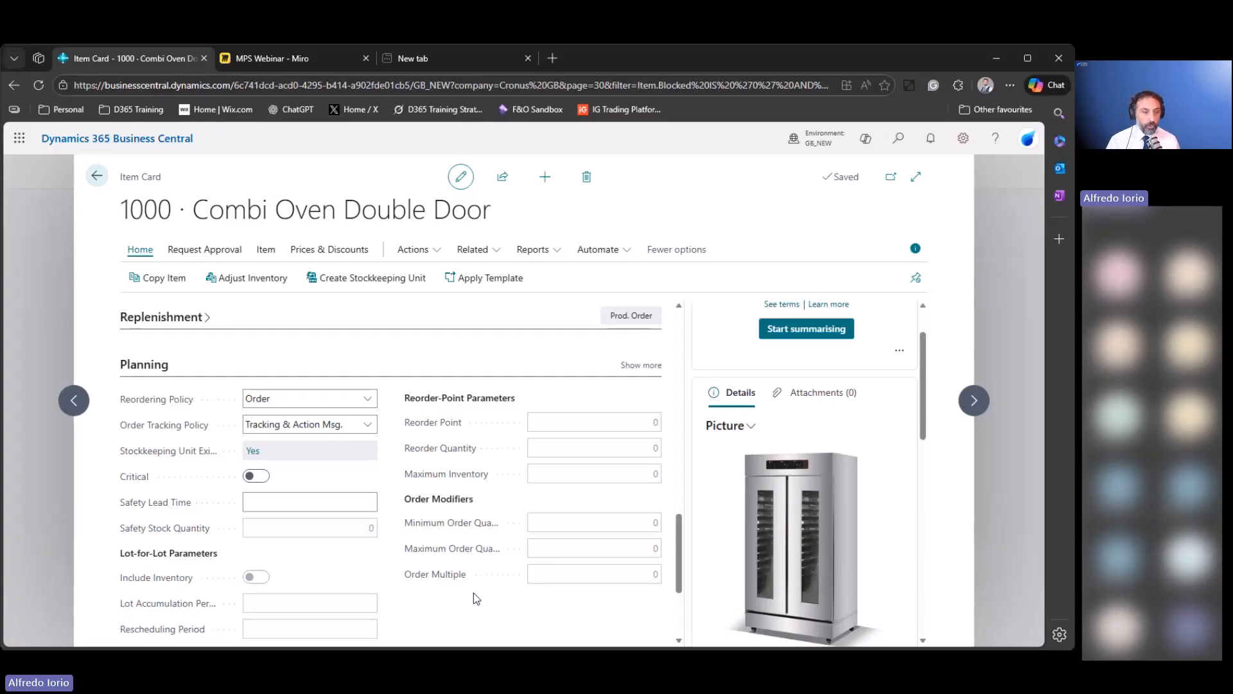
scroll(473, 592, "up", 3)
left_click(189, 528)
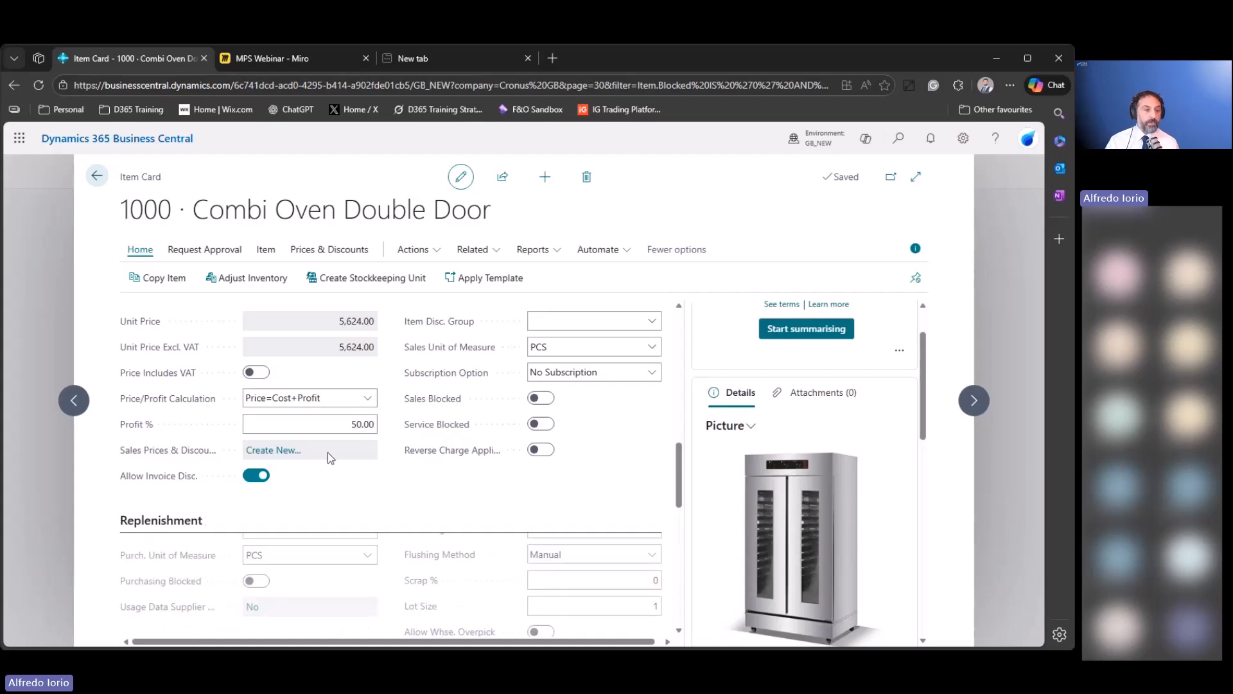
scroll(328, 452, "down", 3)
left_click(605, 360)
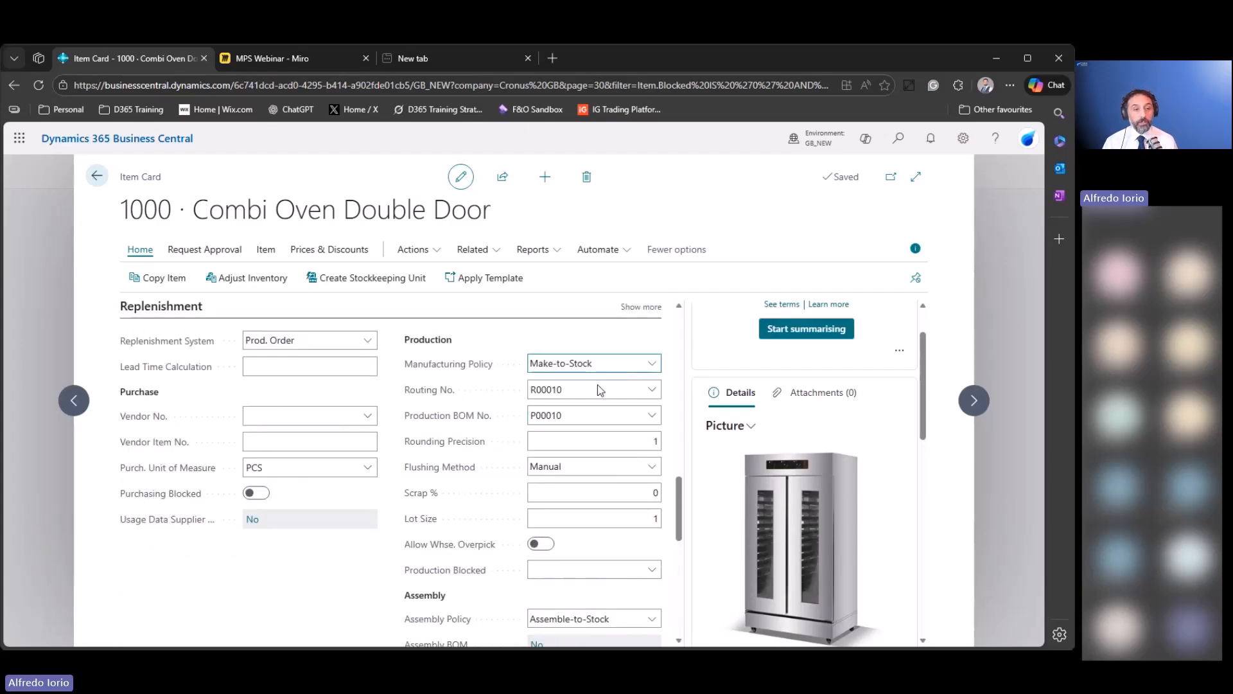
left_click(597, 398)
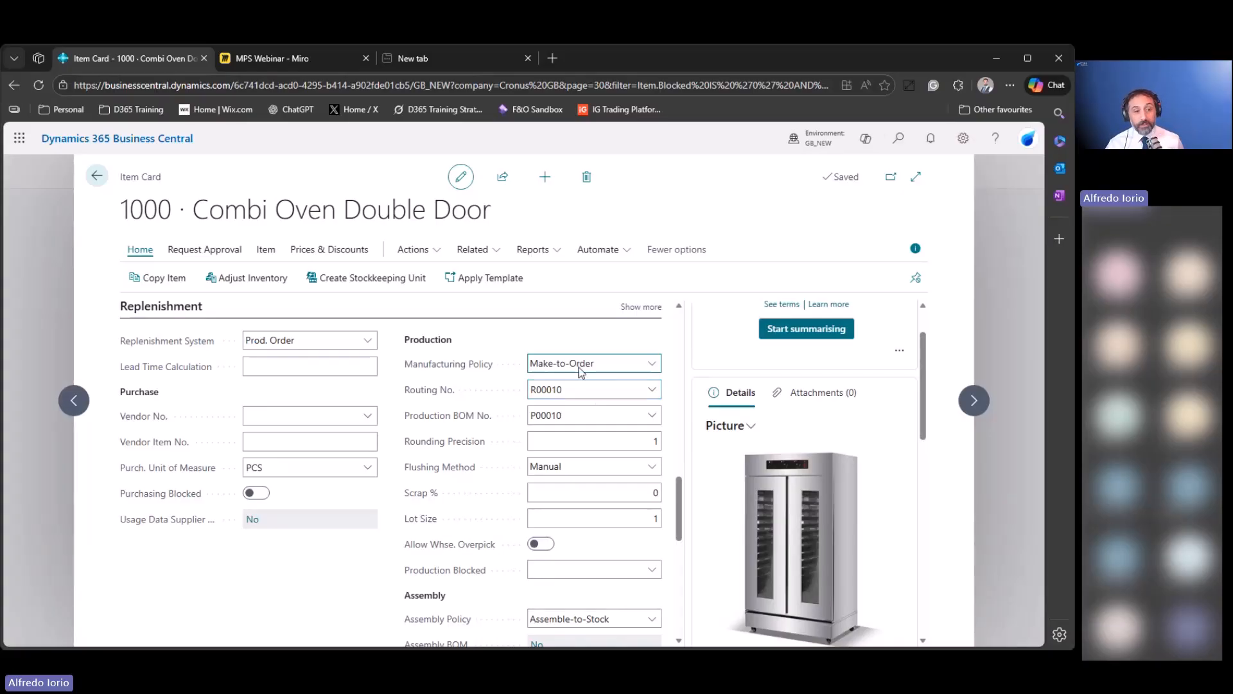
left_click(586, 383)
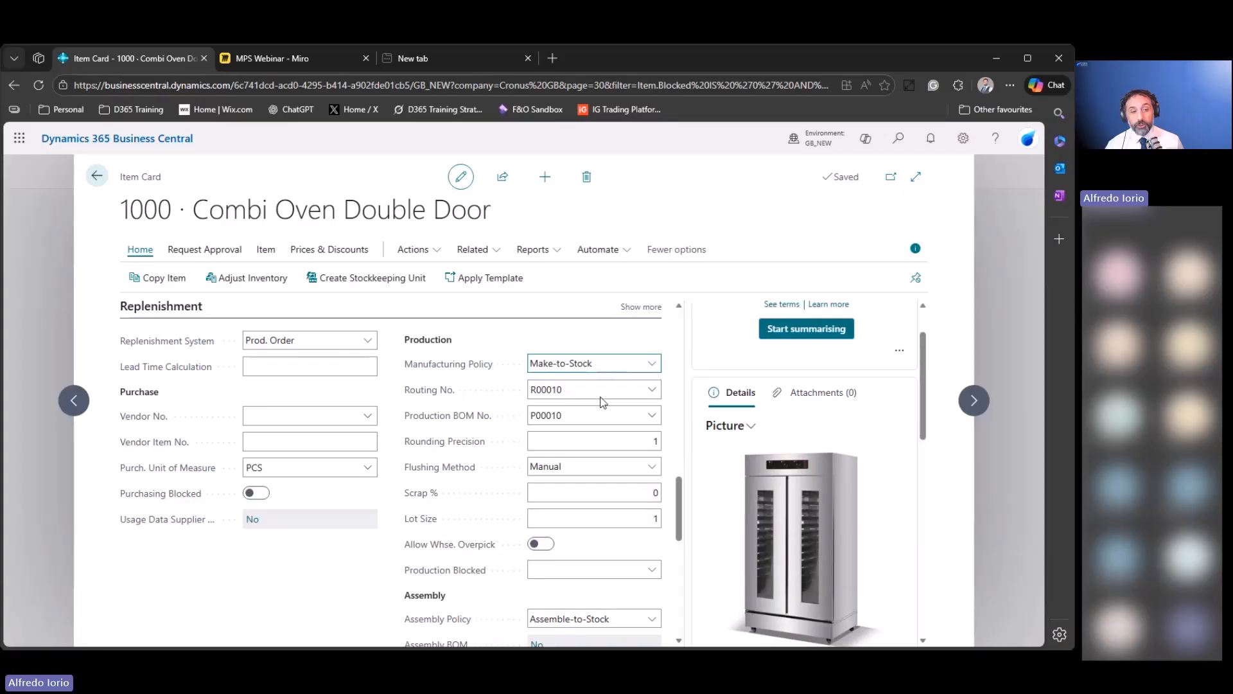
left_click(601, 398)
left_click(779, 217)
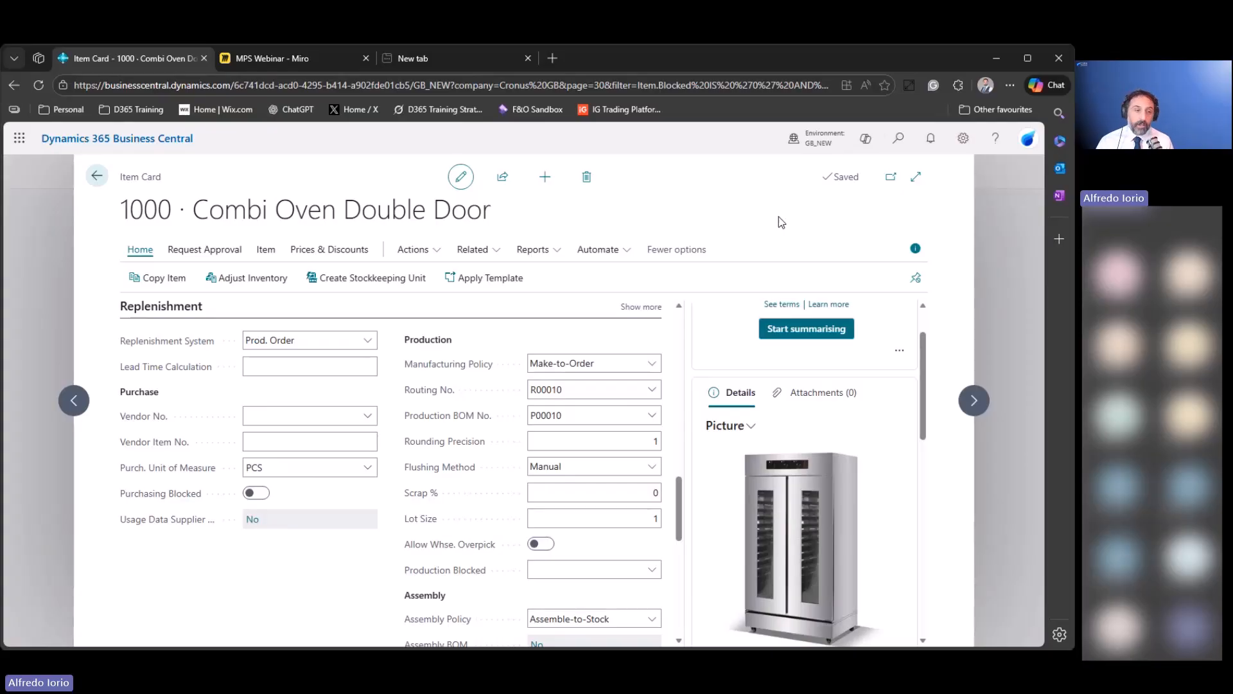
Collapse the Replenishment section, view the Combi Oven's stockkeeping units from the Planning section, and return to the item card.
left_click(179, 310)
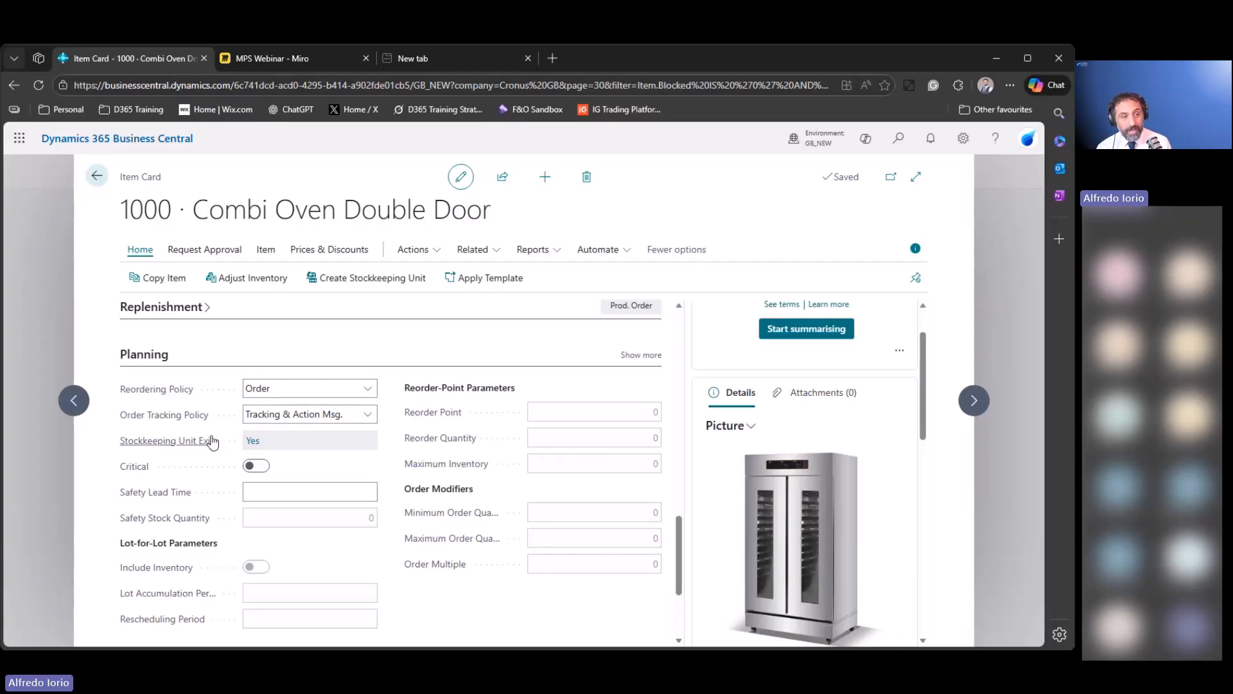
left_click(254, 440)
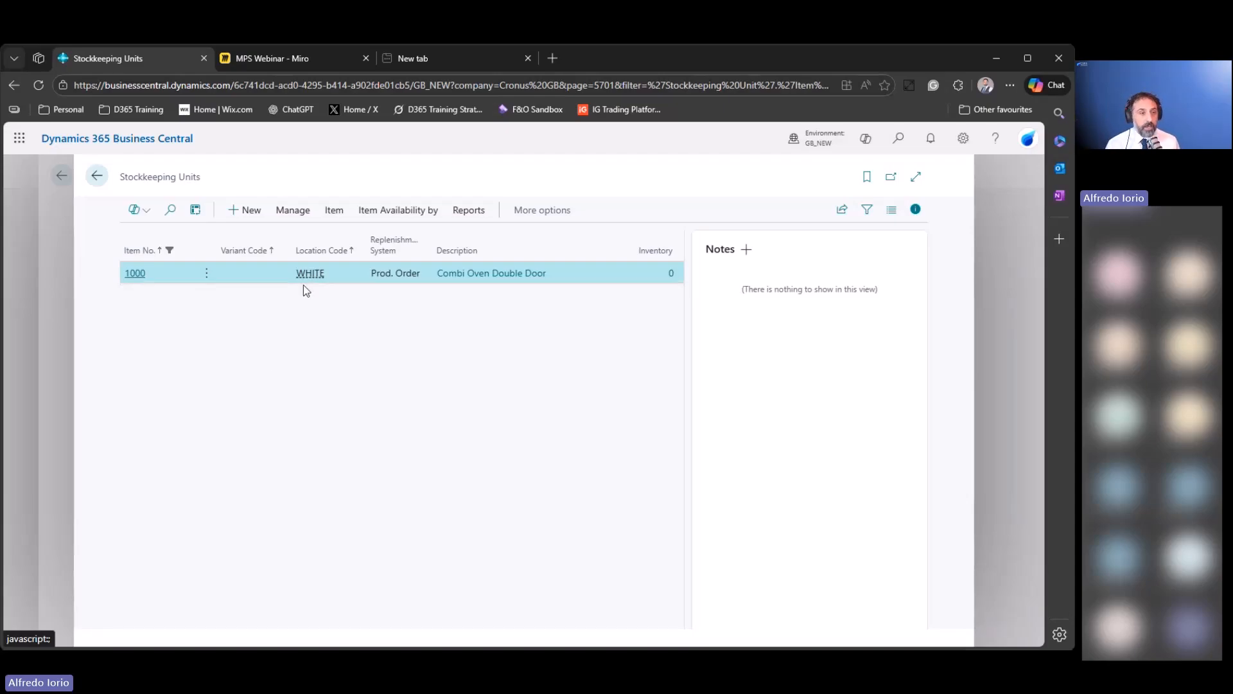
left_click(97, 176)
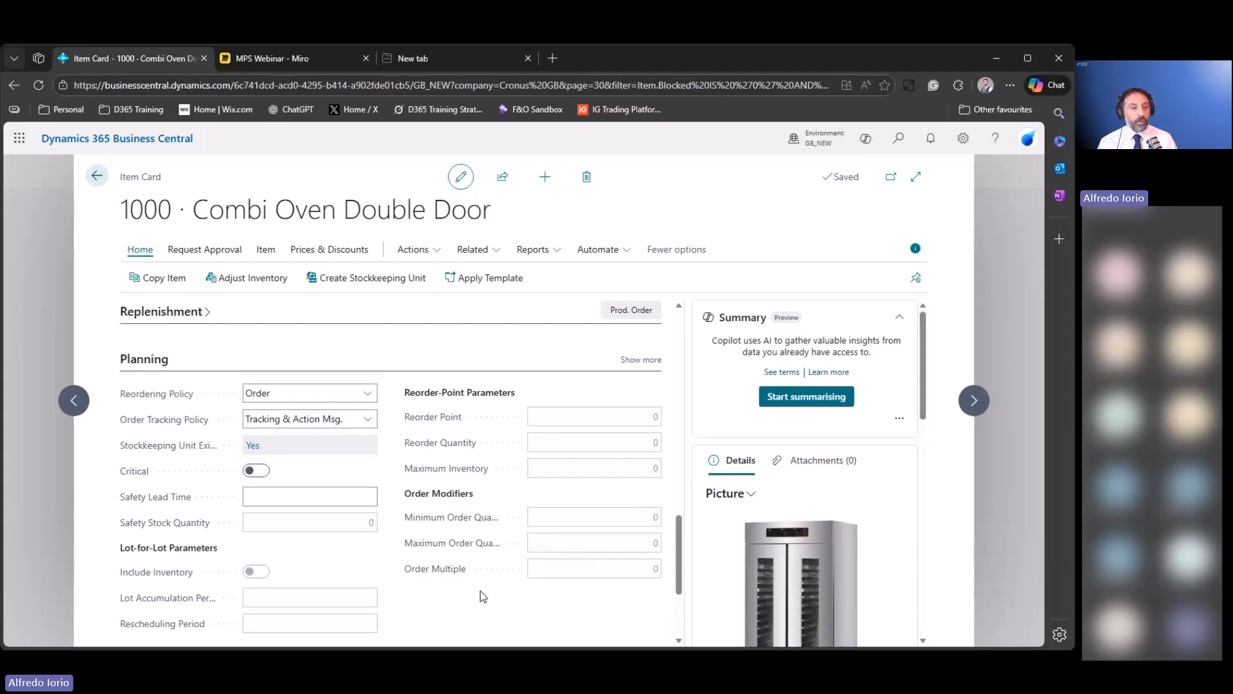
scroll(473, 593, "up", 4)
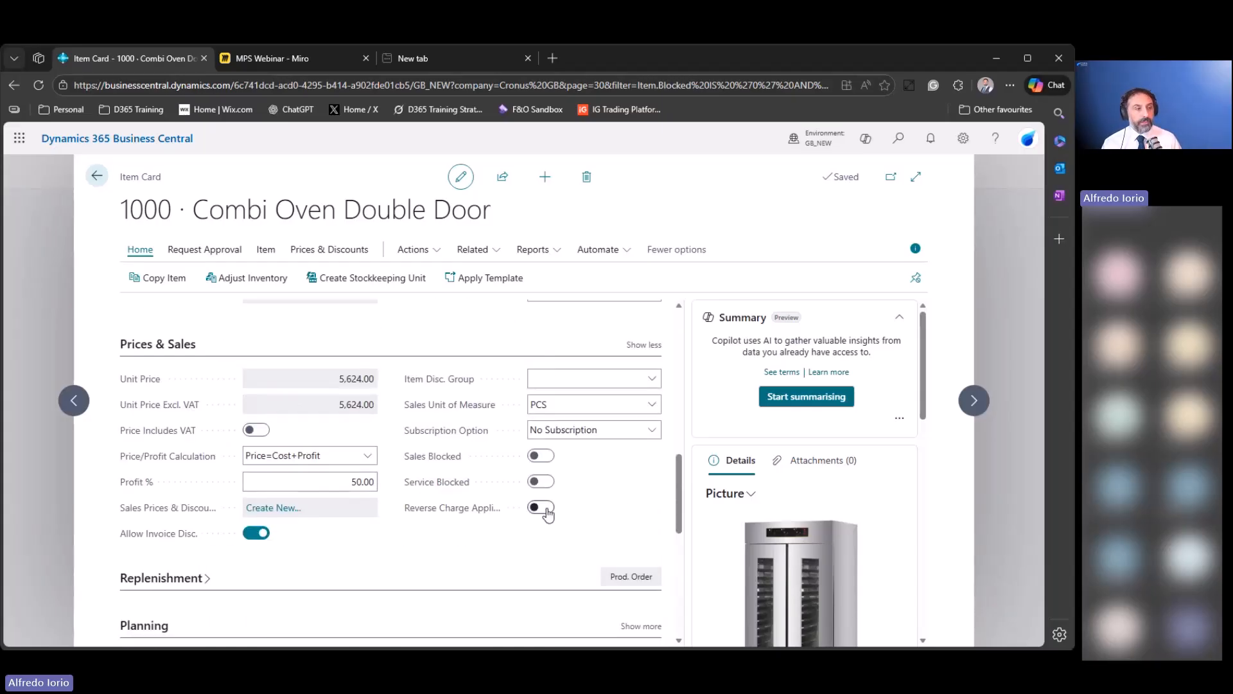
Switch to the Miro board and point out the JIT and Serialisation boxes in the flow diagram.
left_click(333, 63)
left_click(543, 380)
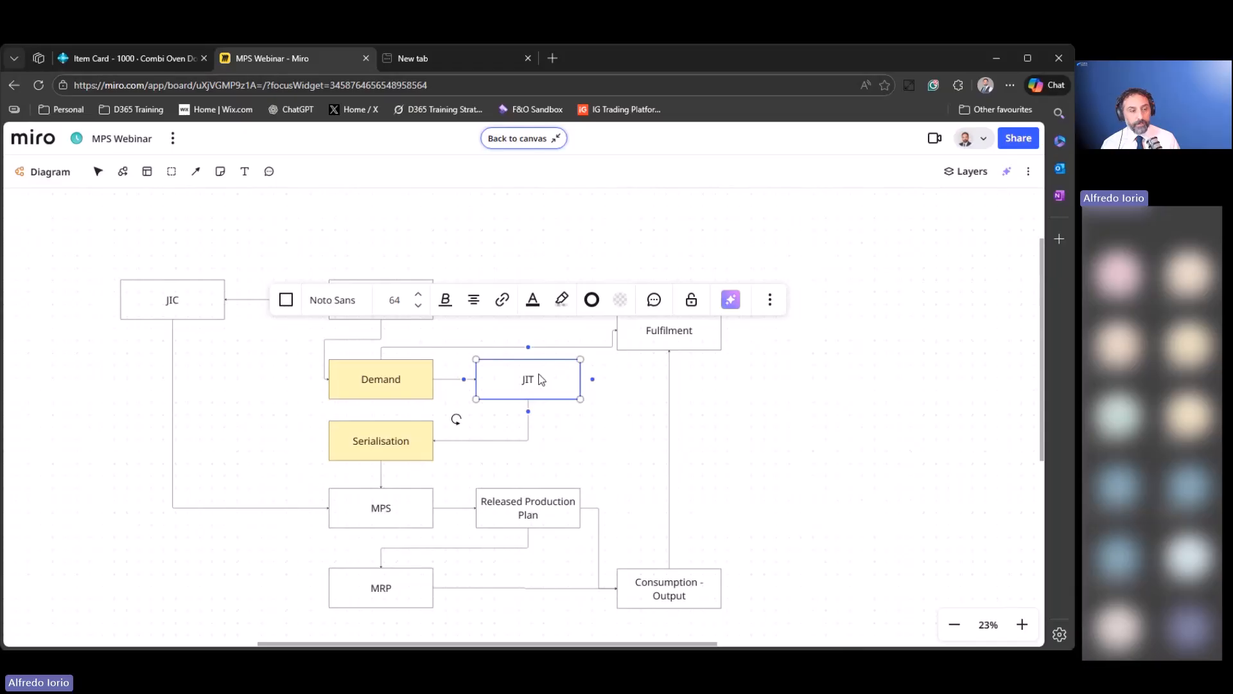
left_click(378, 452)
Switch to Business Central, expand the Combi Oven's Replenishment section and examine the Lot Size setting.
left_click(151, 56)
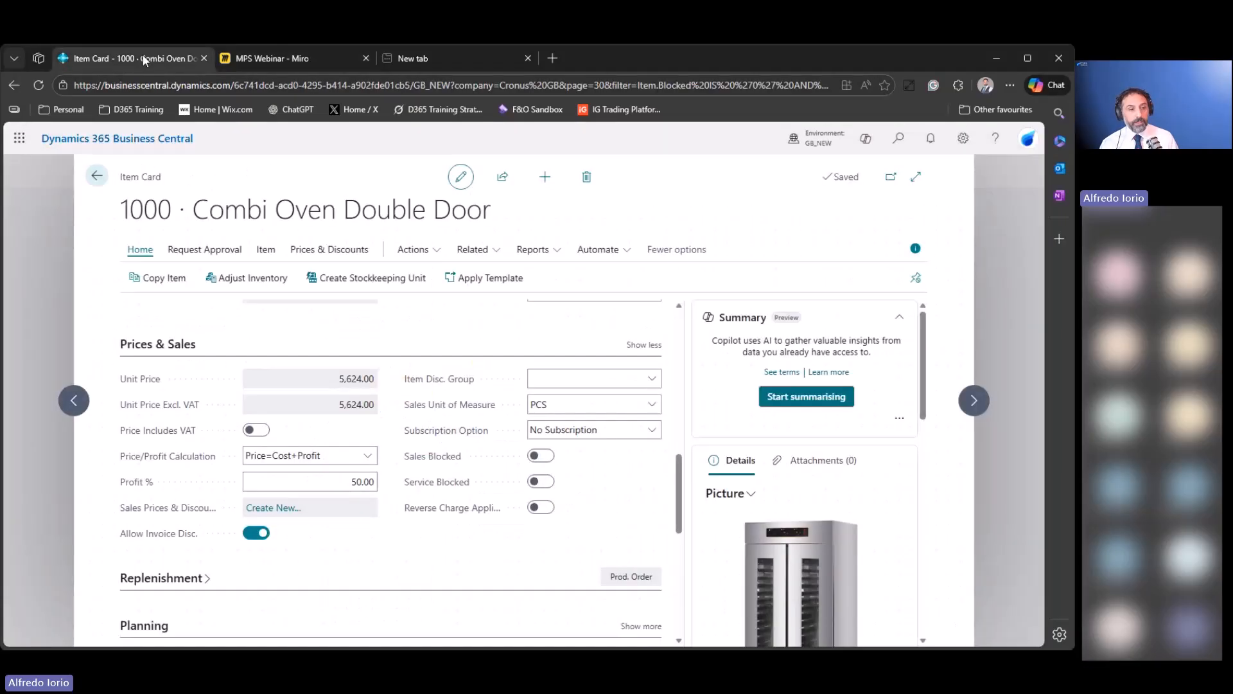
scroll(427, 513, "down", 1)
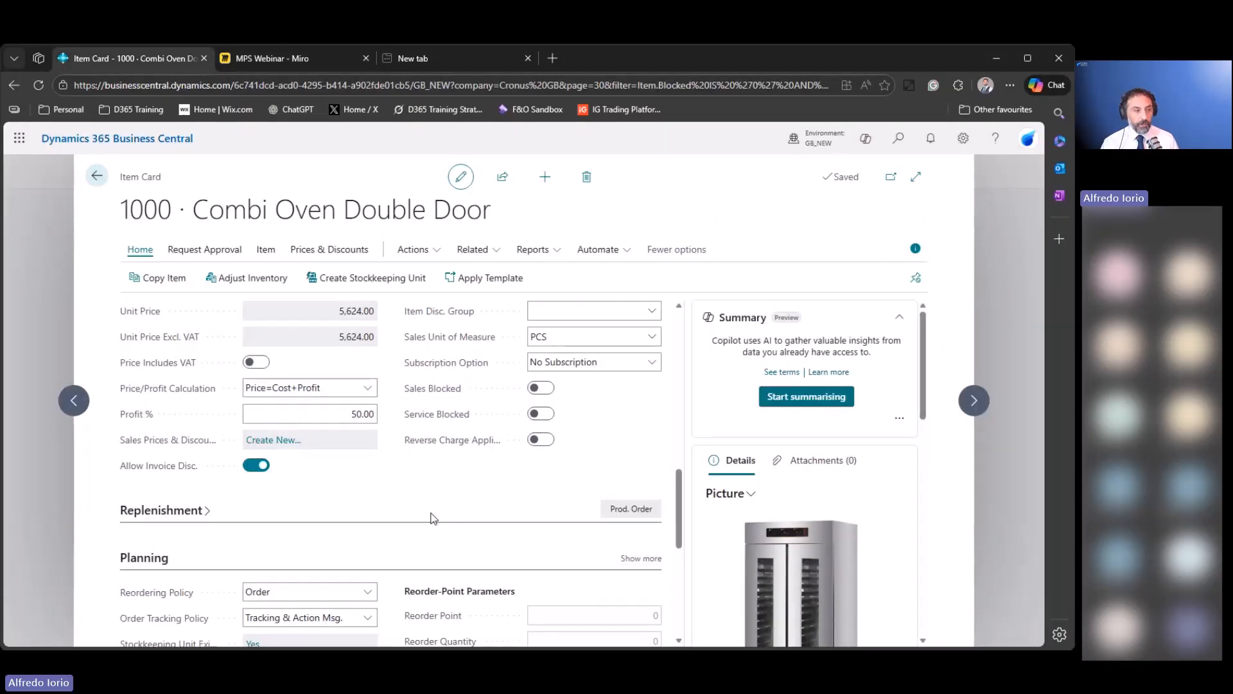
left_click(193, 518)
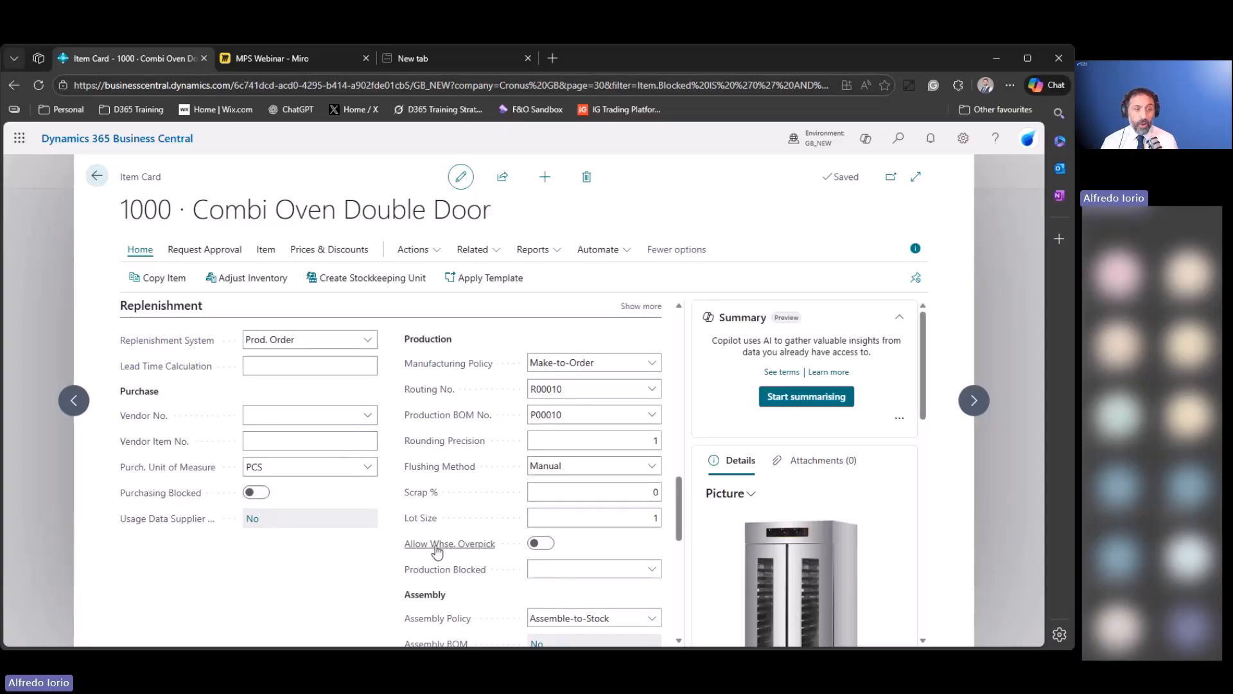
scroll(437, 549, "down", 1)
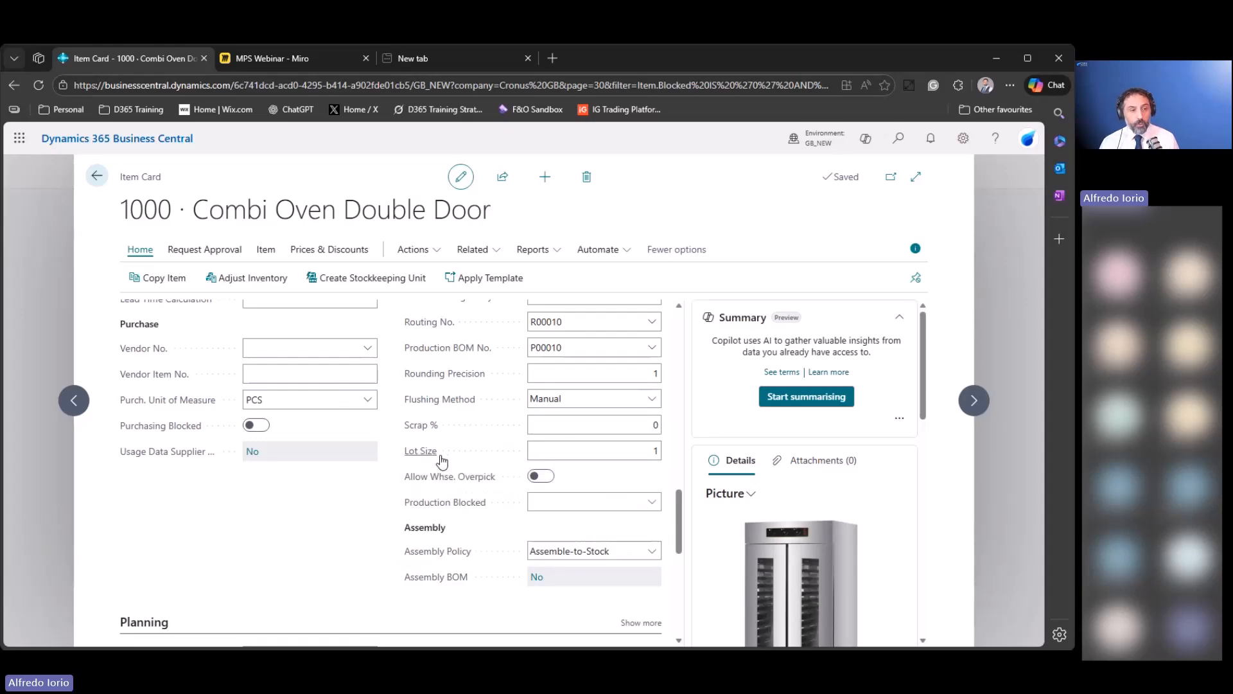
left_click(656, 450)
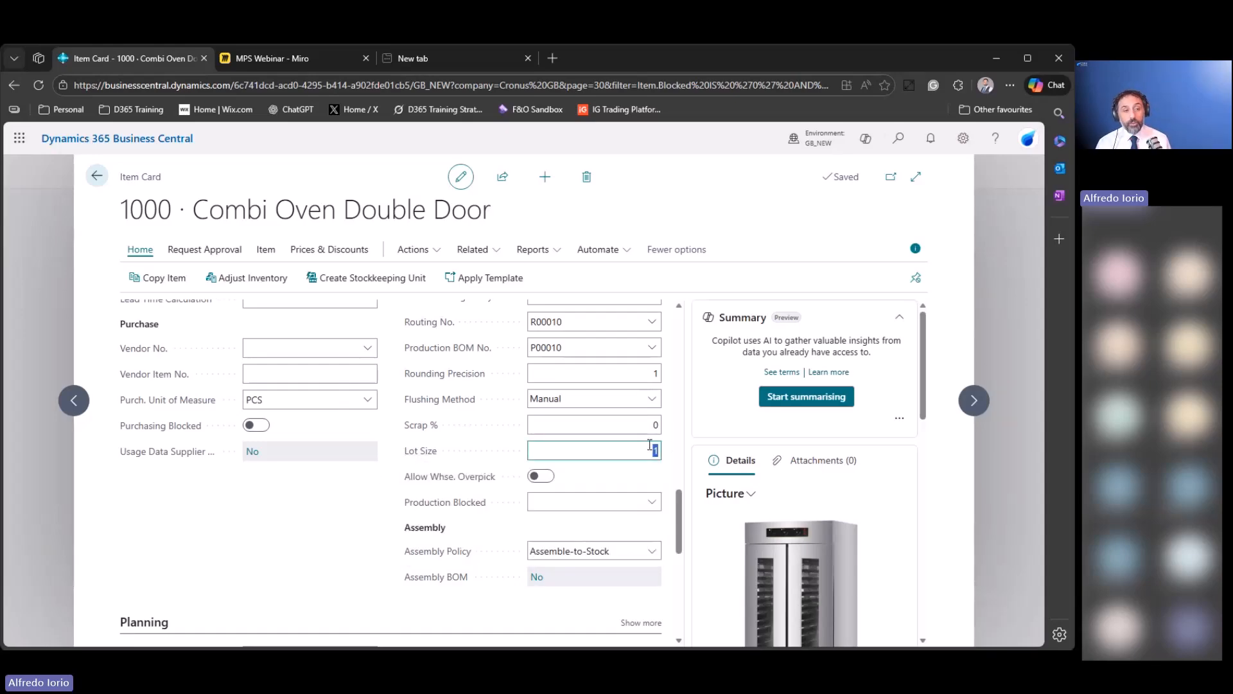
left_click(322, 539)
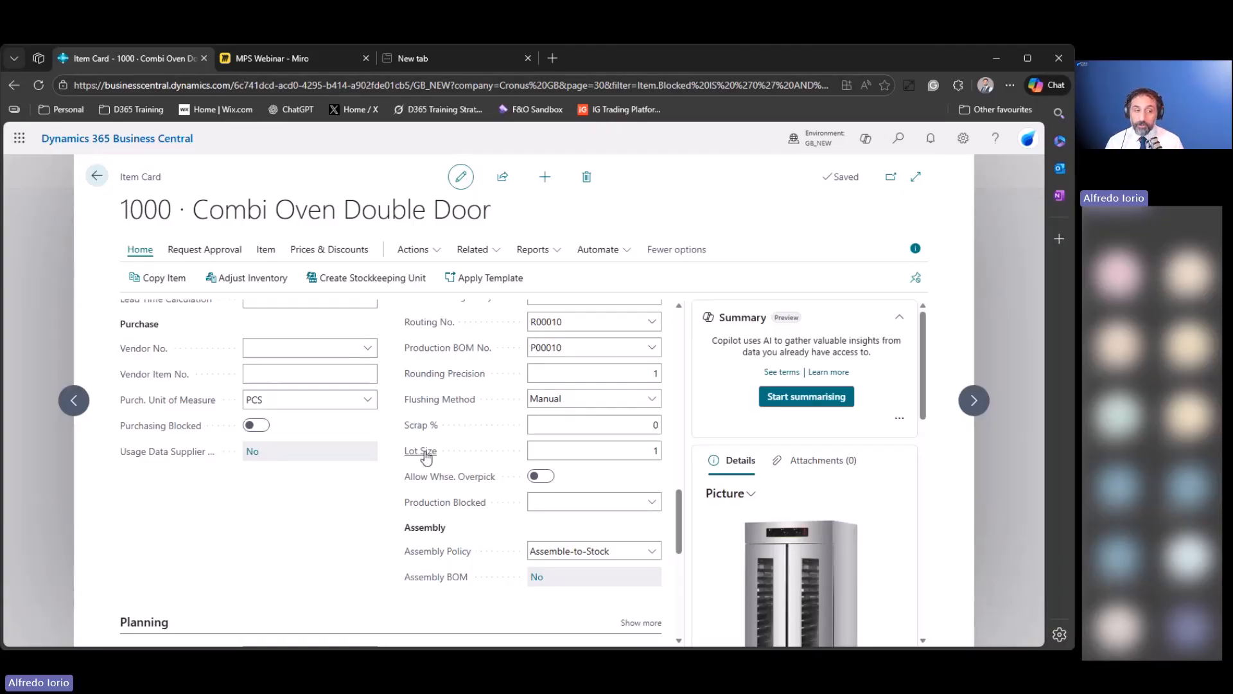
mouse_move(425, 454)
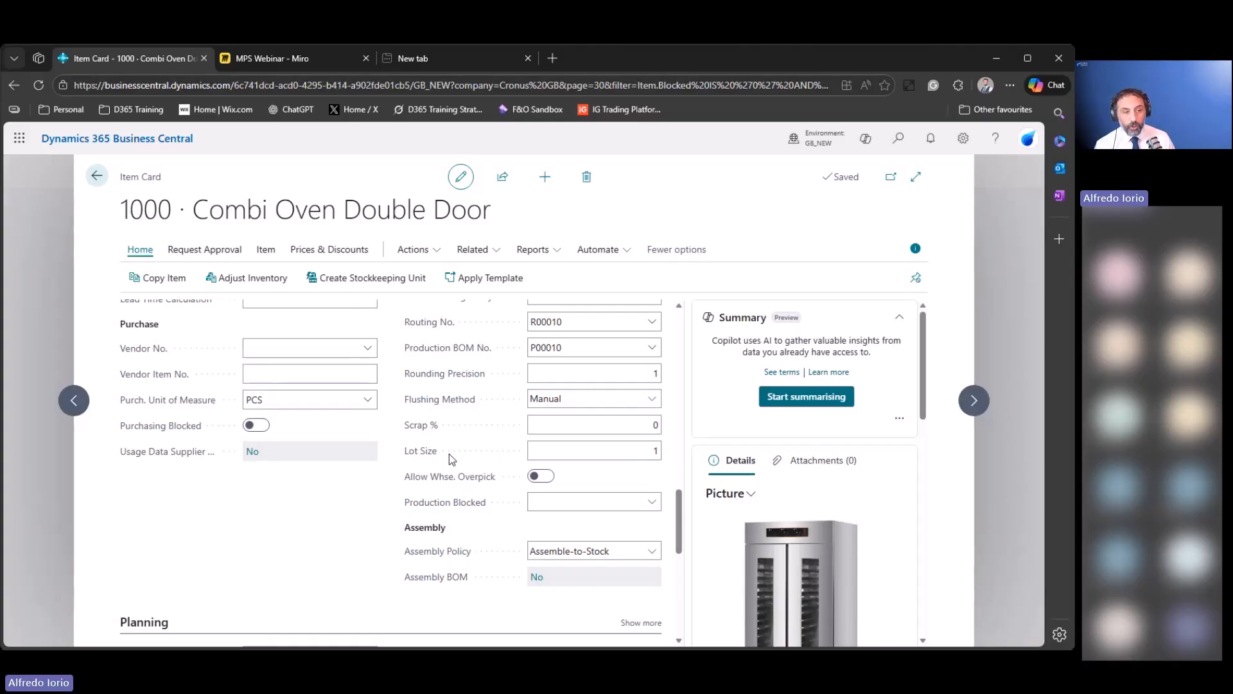
View the Combi Oven's Item Tracking section and switch to the Miro flow diagram to relate it to JIT.
scroll(324, 498, "down", 3)
scroll(318, 512, "down", 3)
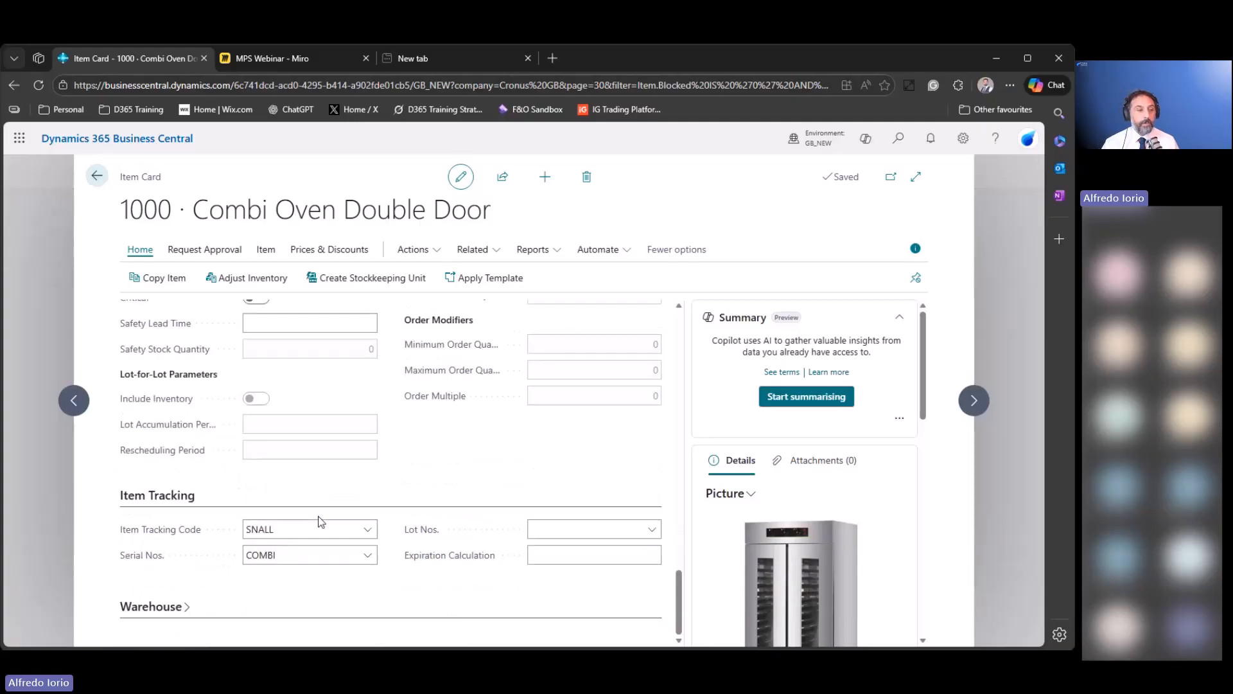
left_click(298, 59)
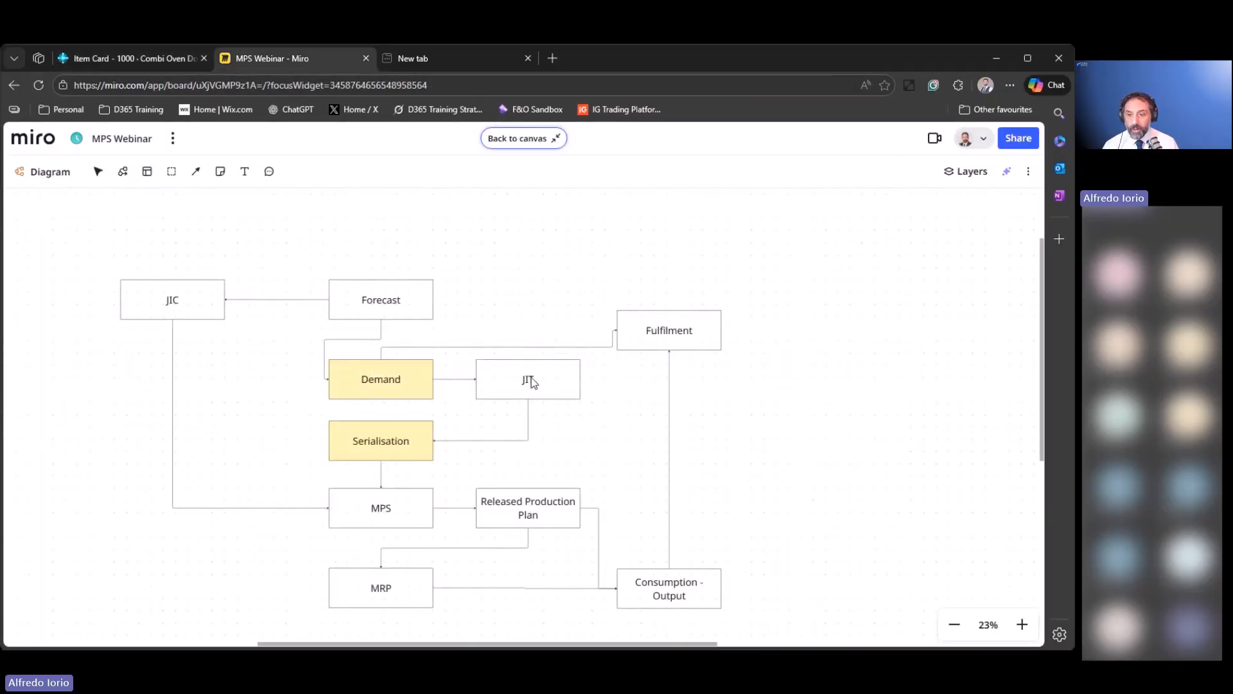
Switch to Business Central, open the details of the SNALL item tracking code and examine its serial number tracking options.
left_click(153, 58)
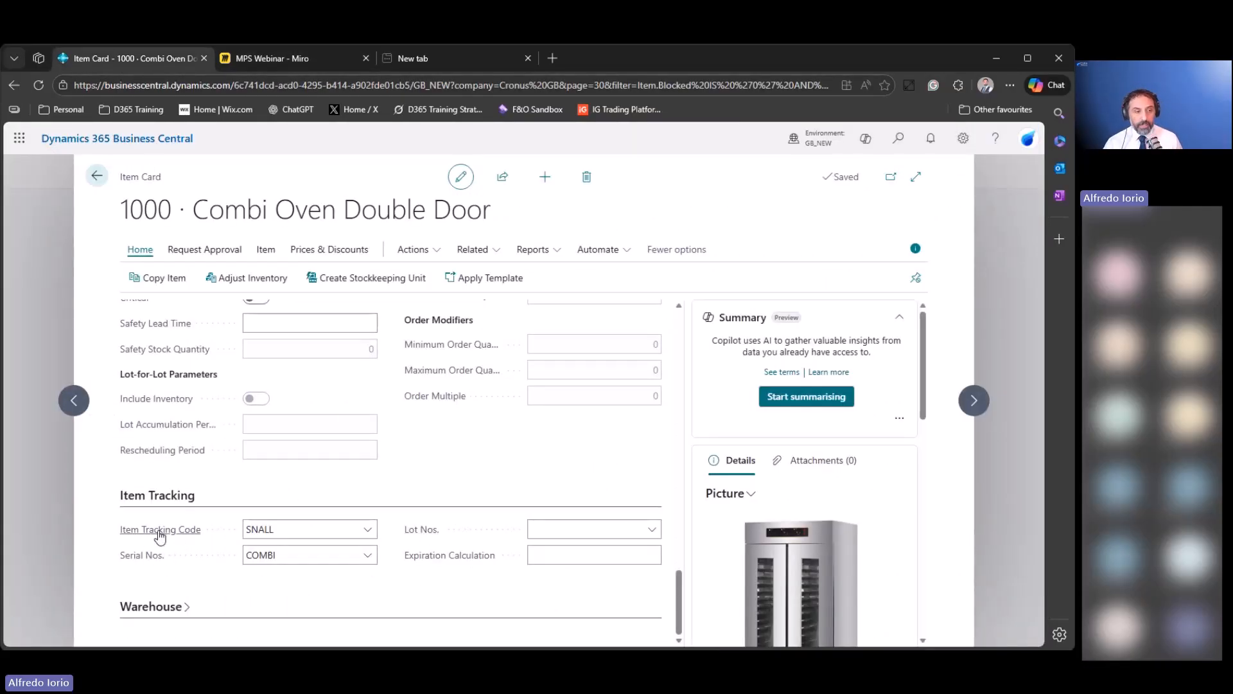
mouse_move(161, 533)
left_click(366, 529)
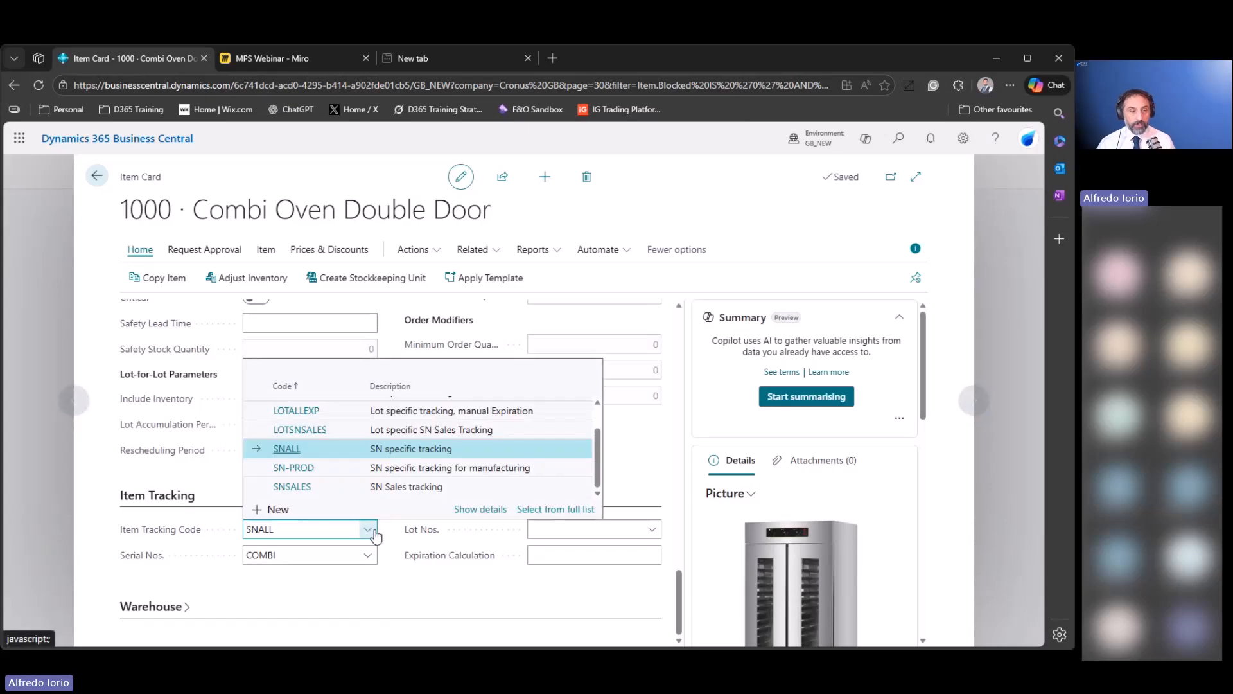
left_click(495, 513)
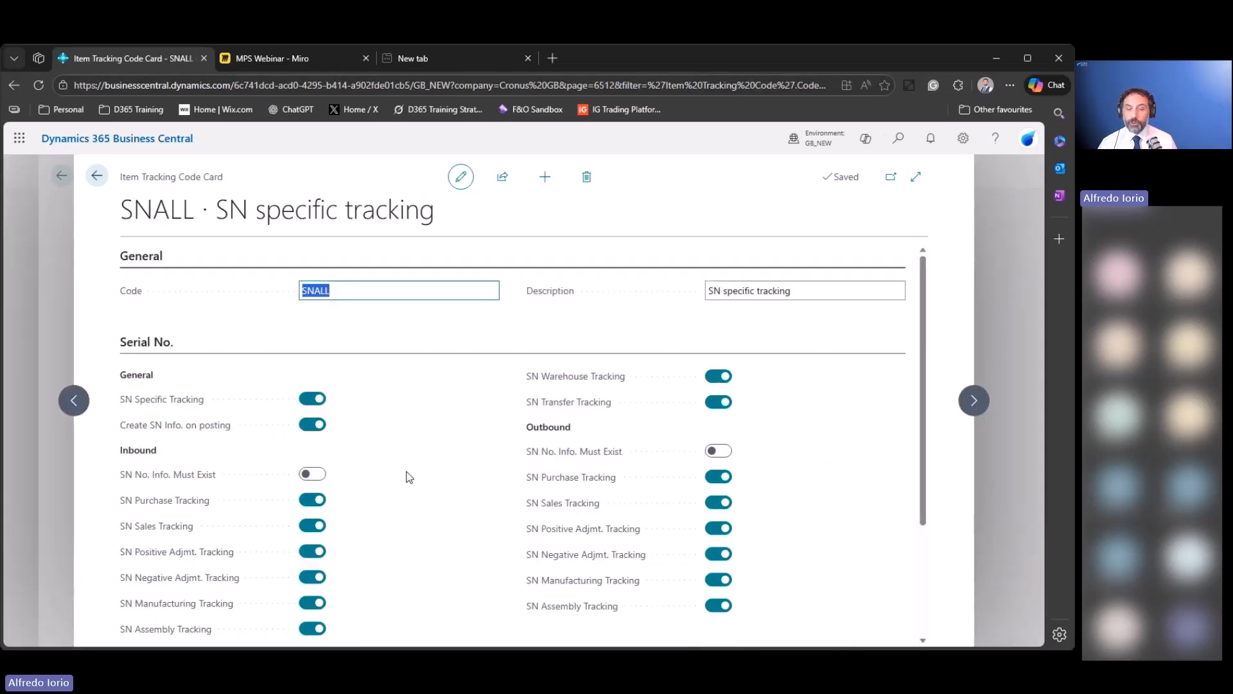
scroll(409, 477, "down", 2)
scroll(410, 476, "up", 1)
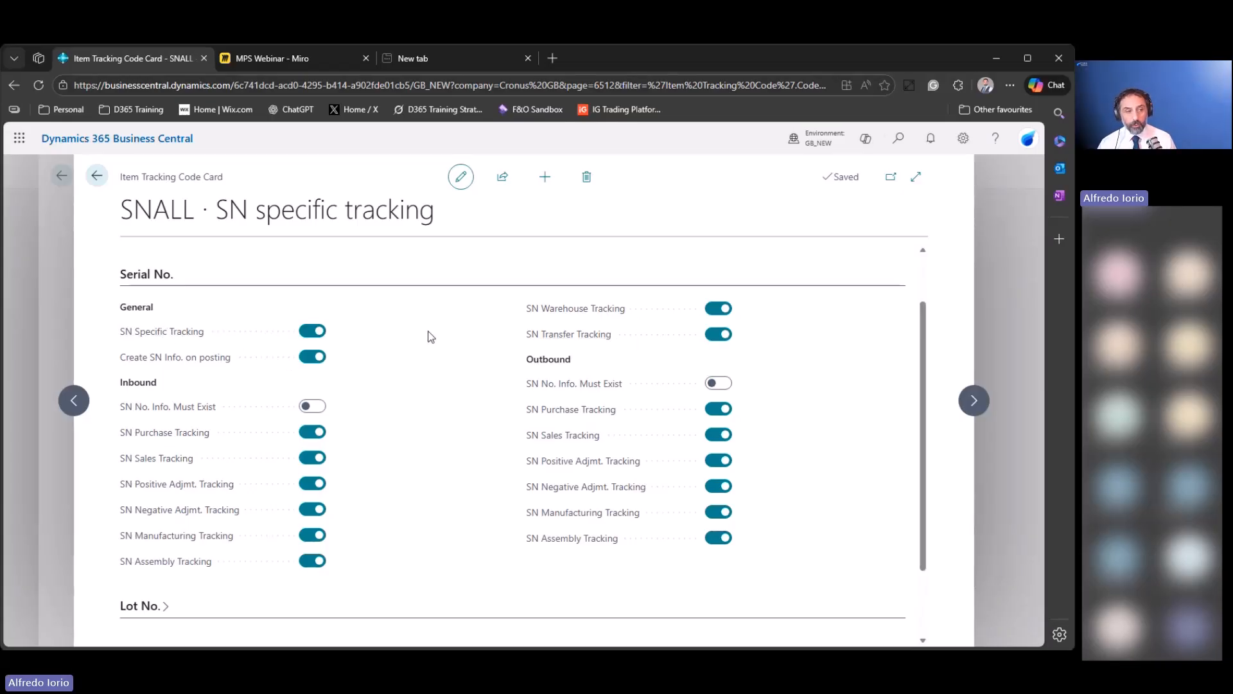
Toggle SN Specific Tracking and SN Warehouse Tracking off and on again in the SNALL tracking code, and return to the item card.
left_click(315, 332)
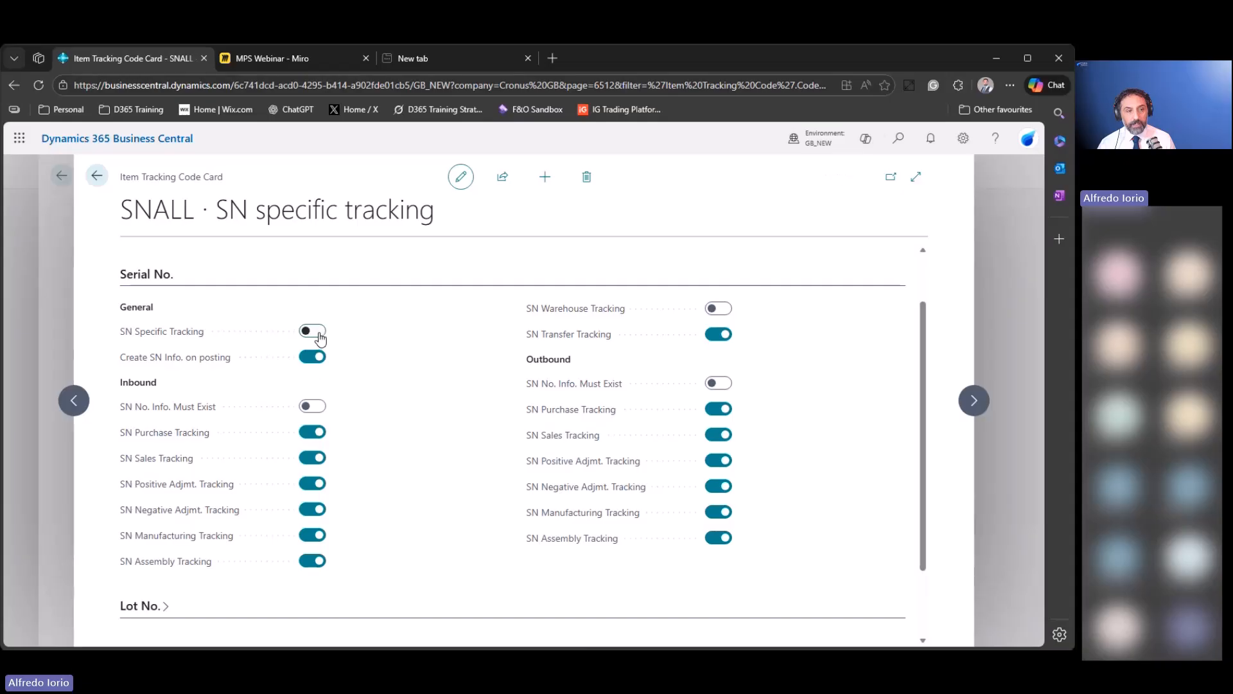
left_click(316, 333)
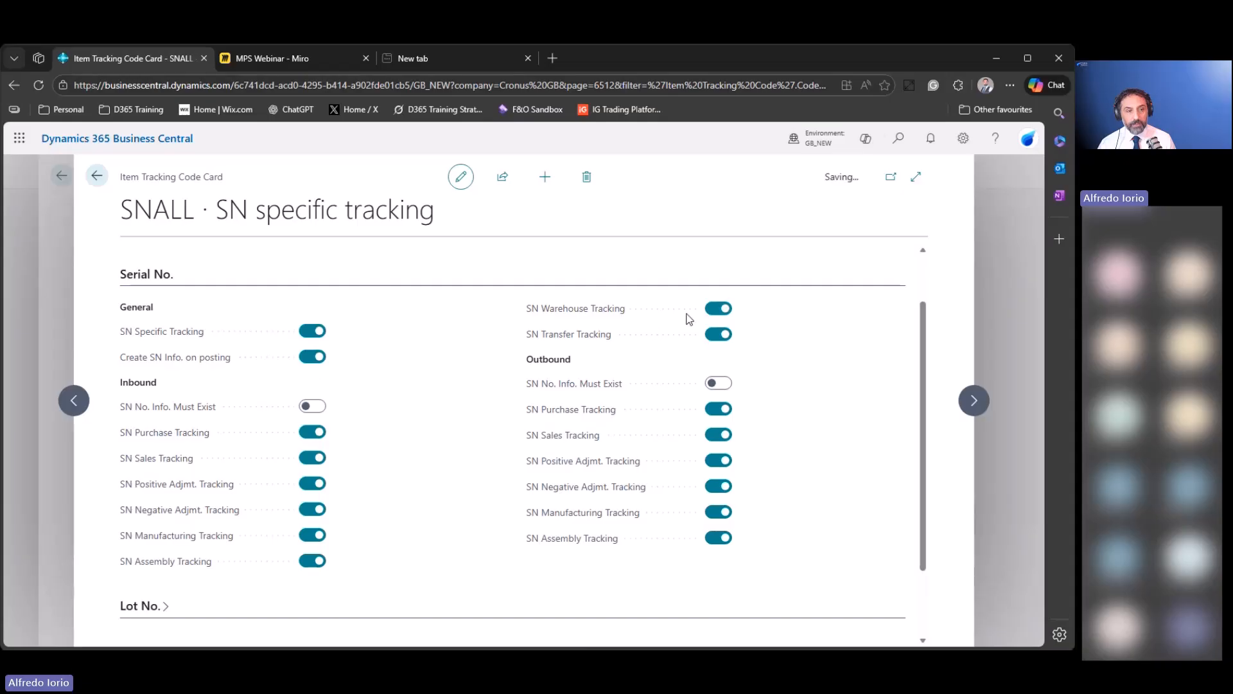
left_click(320, 332)
left_click(312, 331)
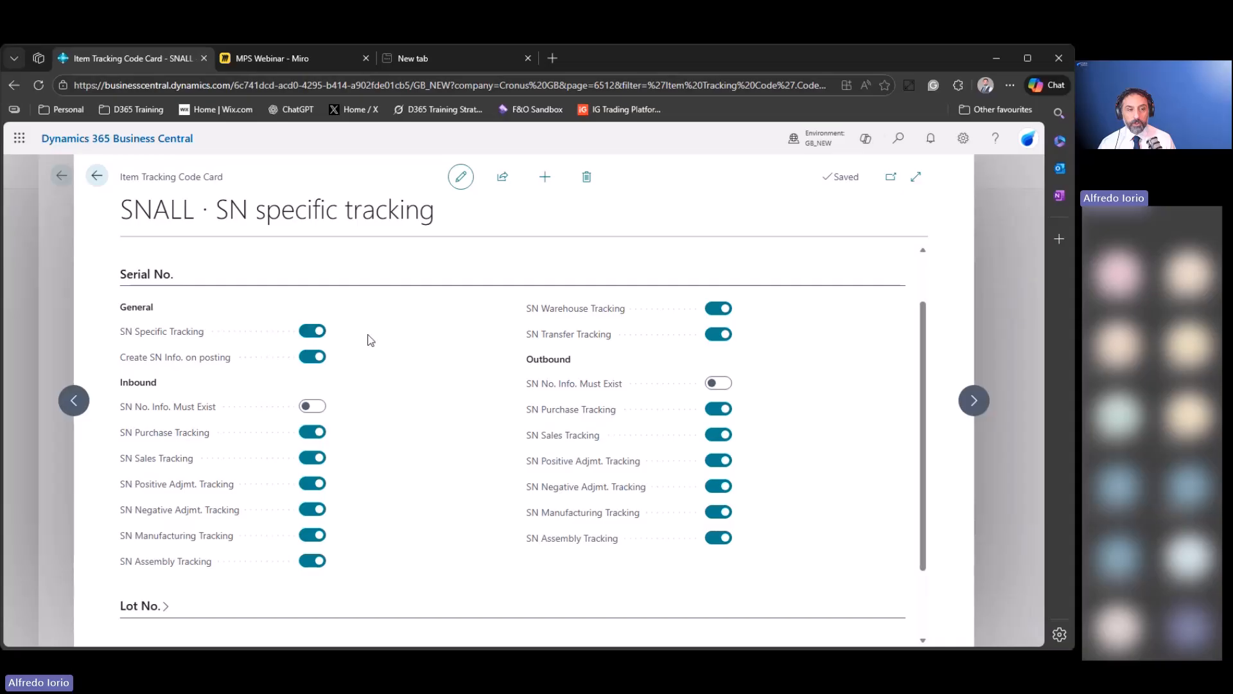
left_click(711, 311)
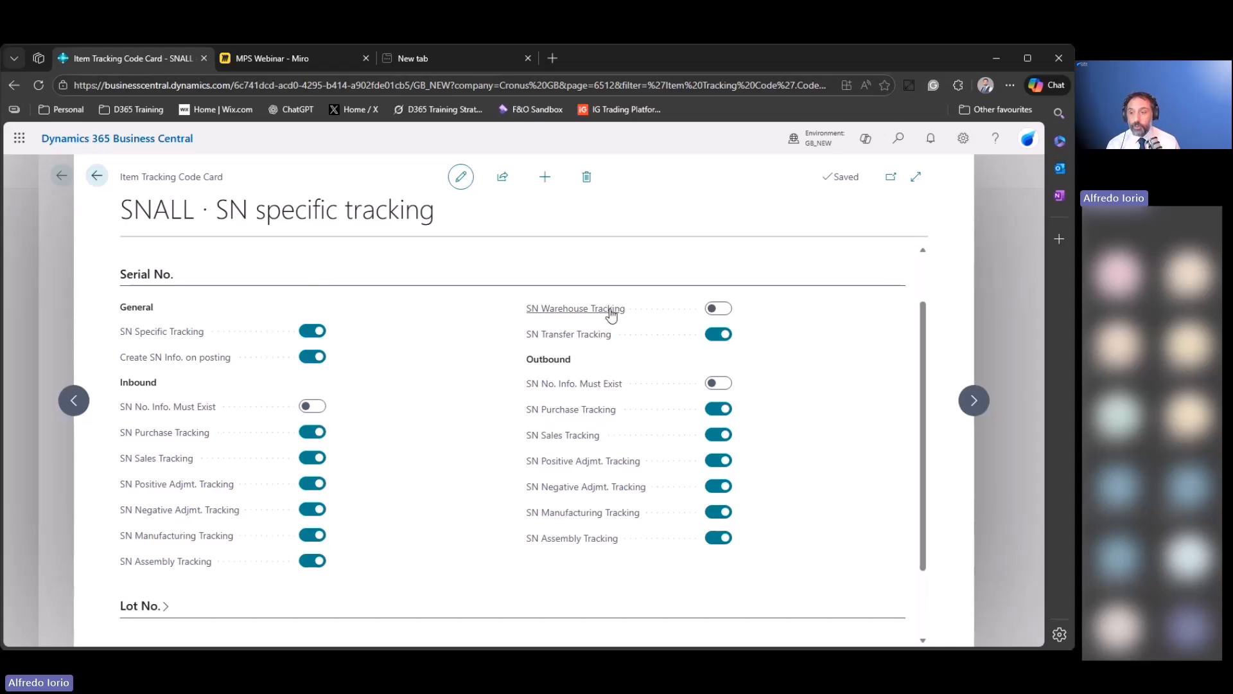
left_click(717, 308)
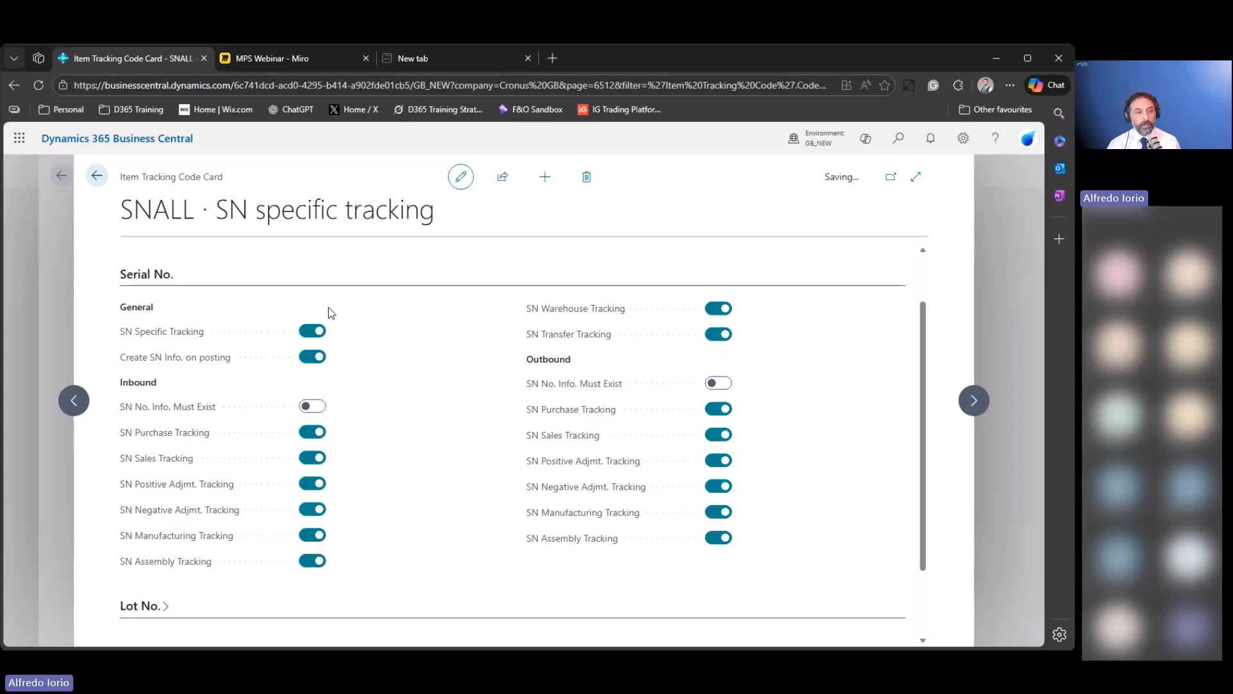
left_click(97, 177)
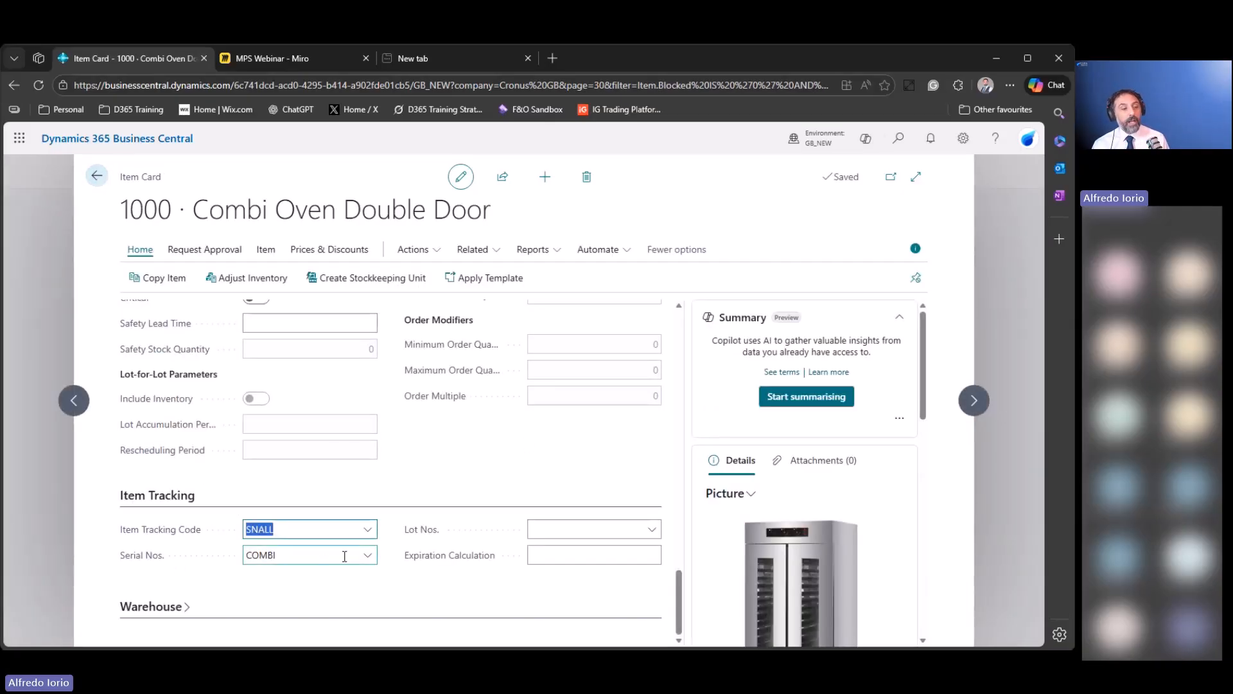
left_click(366, 555)
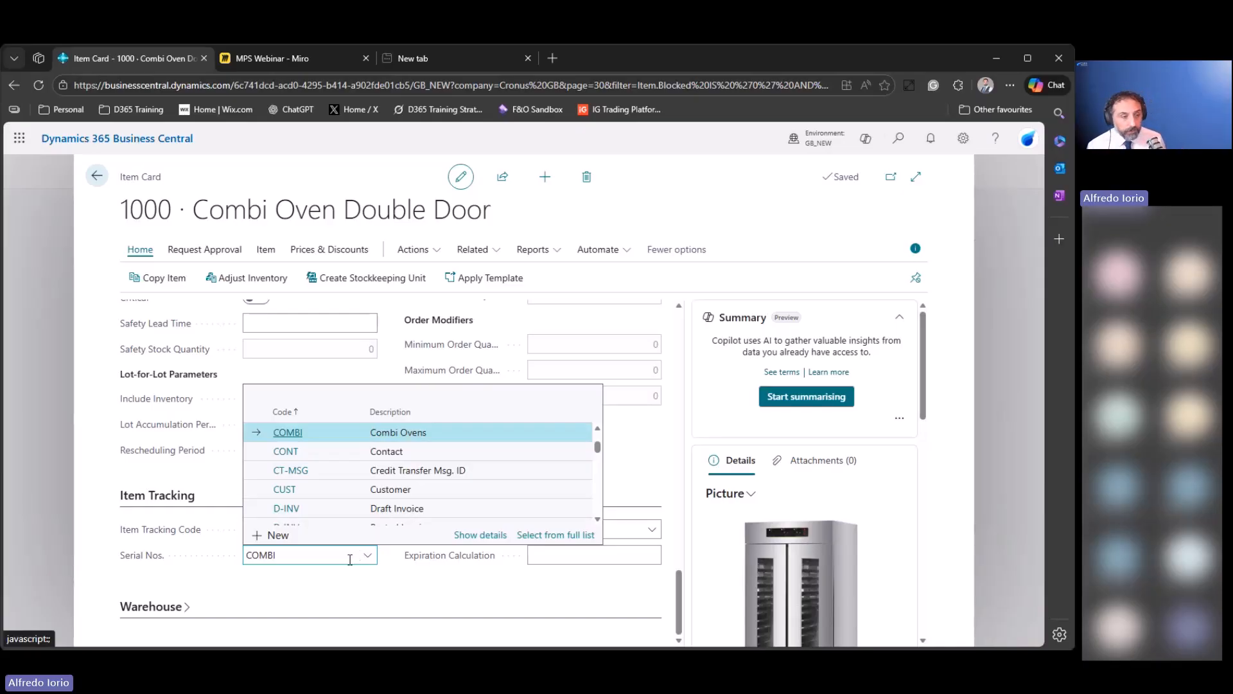
double_click(328, 558)
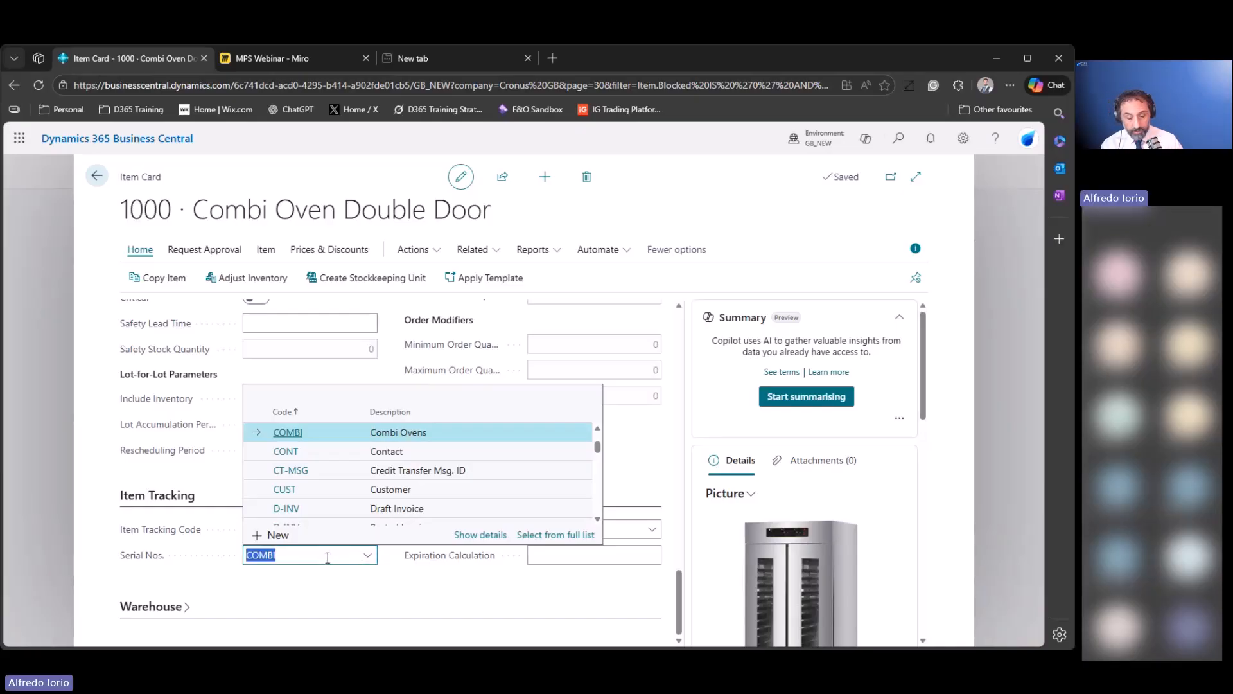
type("seria")
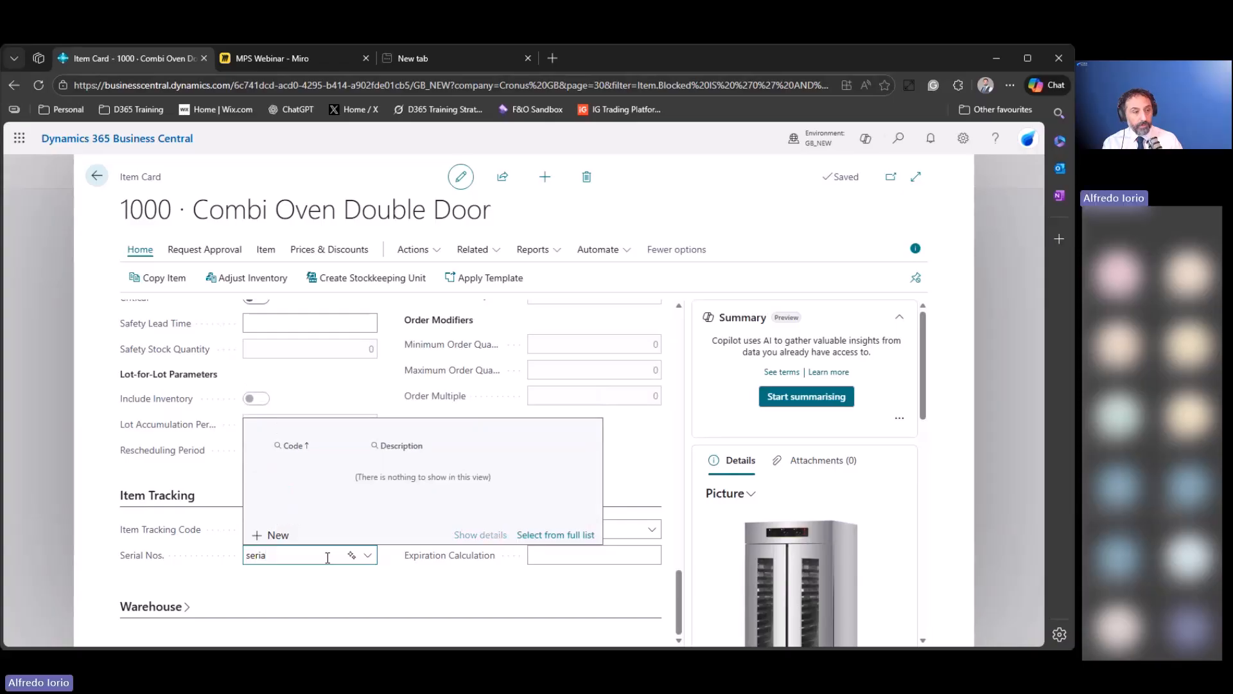
key("BackSpace")
key("BackSpace")
key("BackSpace")
key("BackSpace")
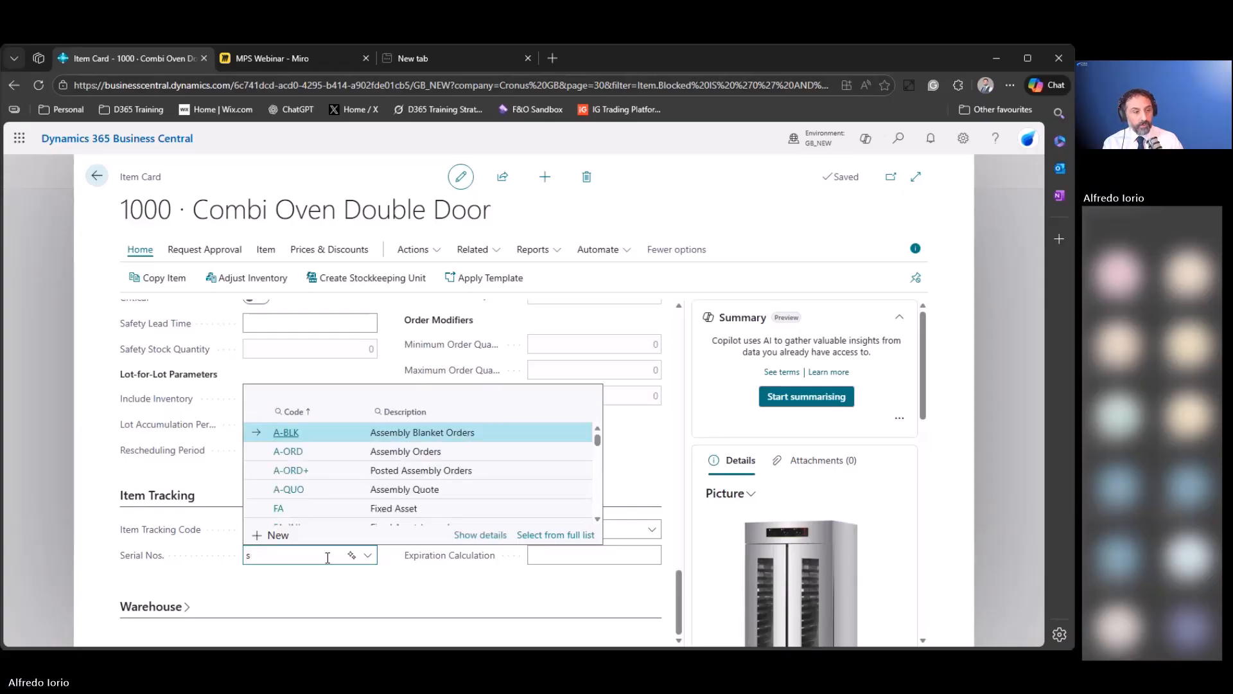
left_click(494, 536)
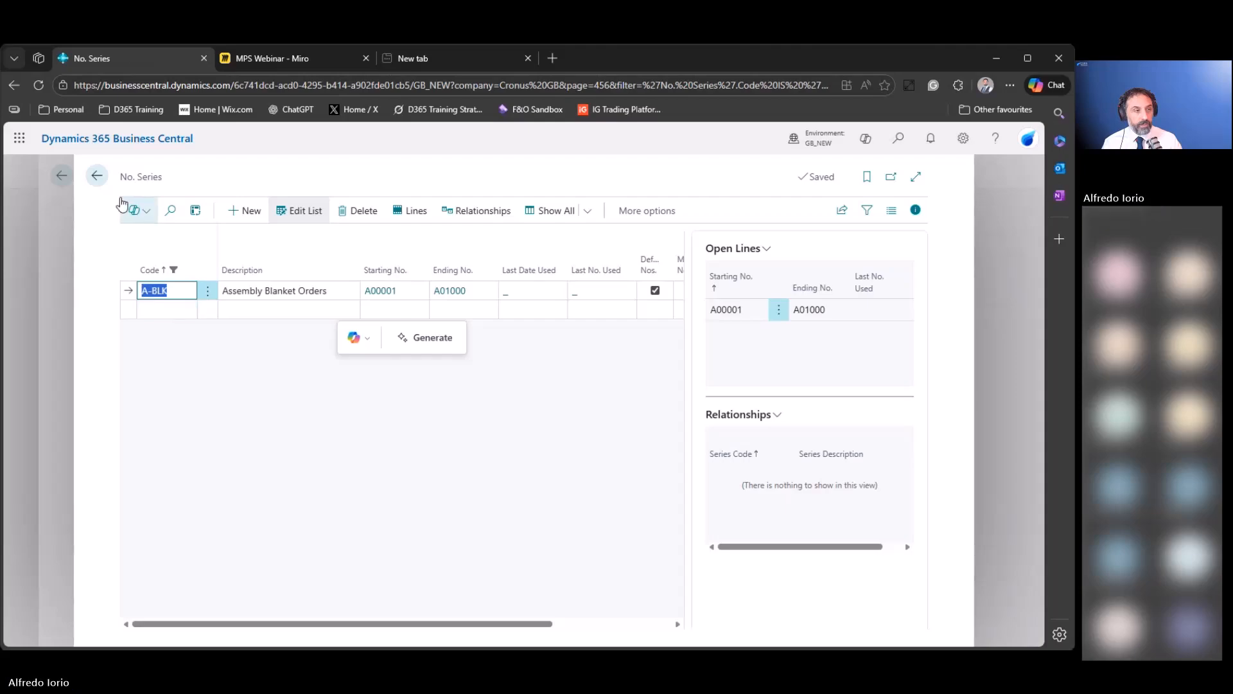
left_click(97, 175)
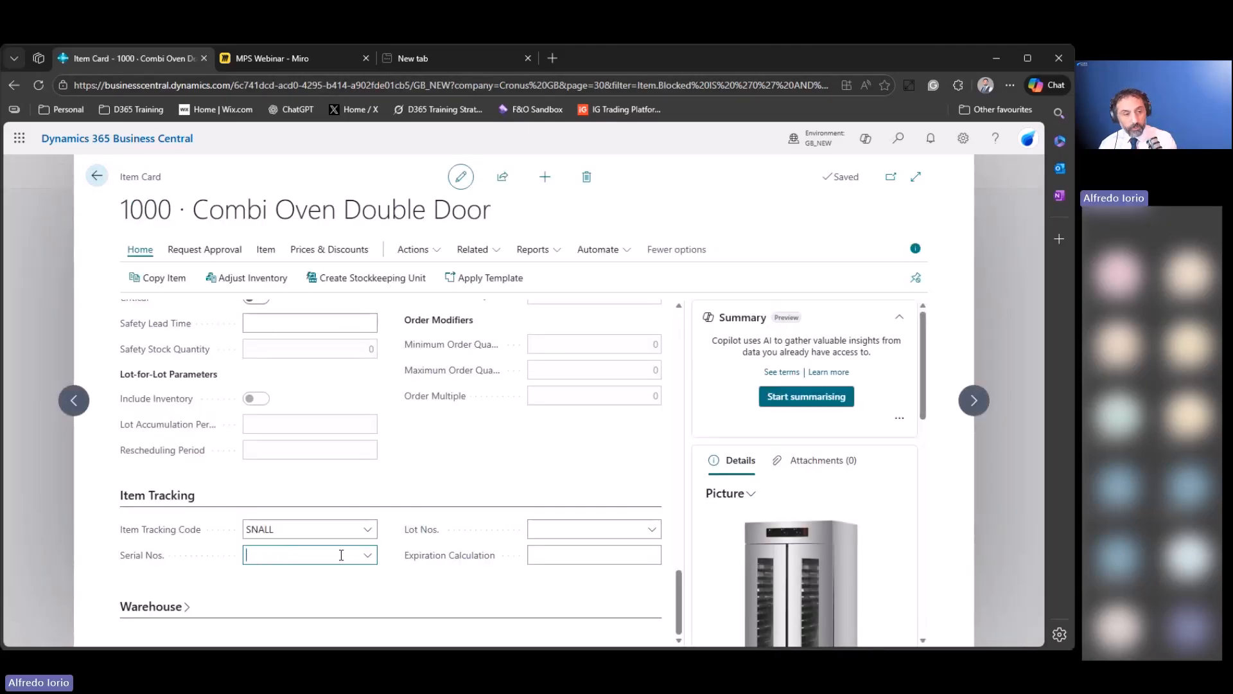
Create a new number series with the code SERIAL for the Combi Oven's Serial Nos. setting.
left_click(368, 555)
left_click(368, 554)
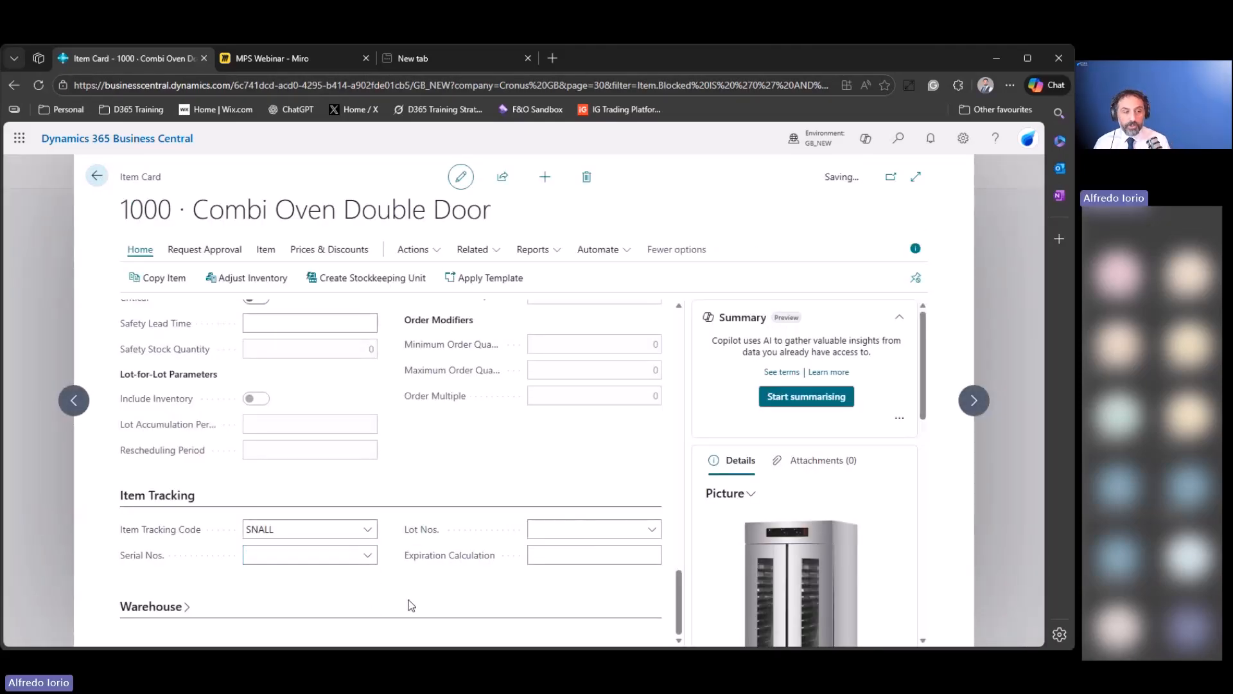
left_click(369, 554)
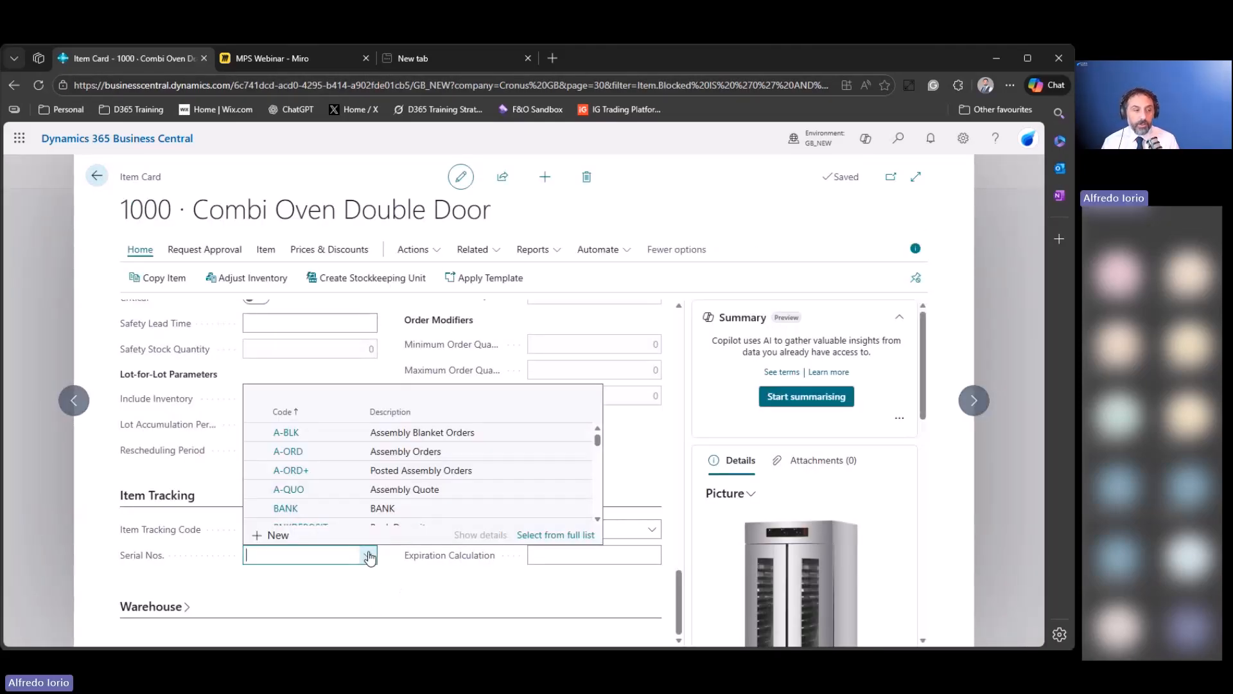
left_click(278, 535)
type("SERI")
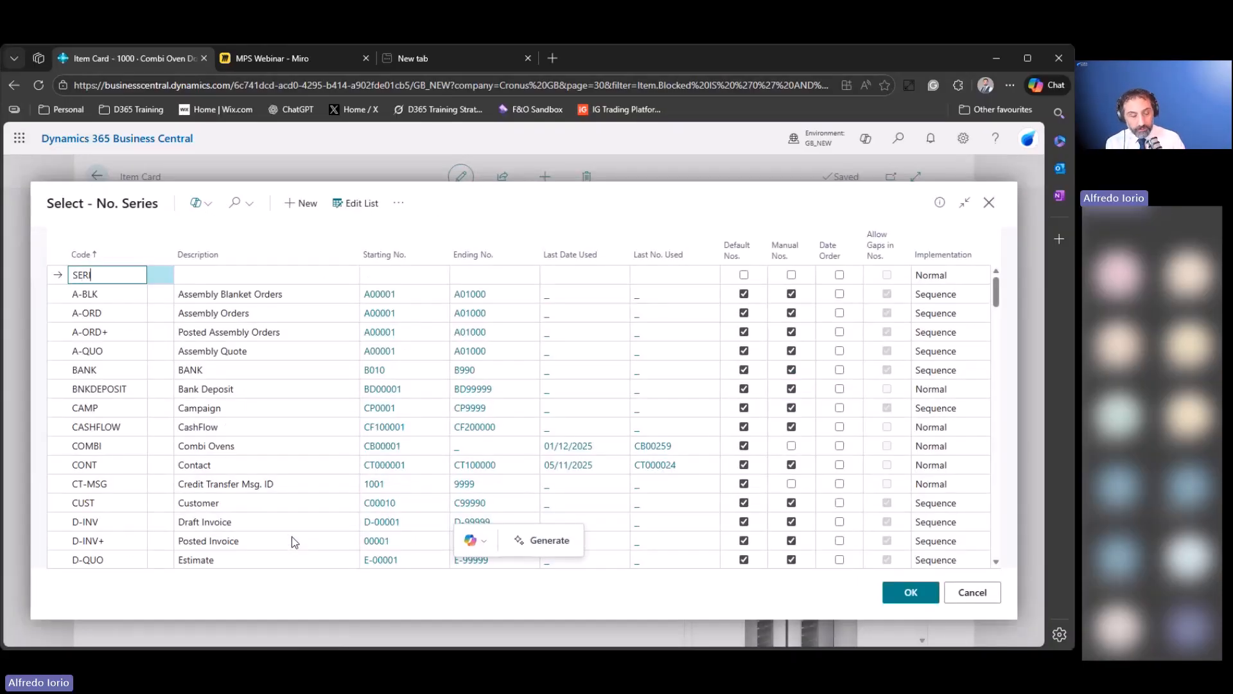
type("AL")
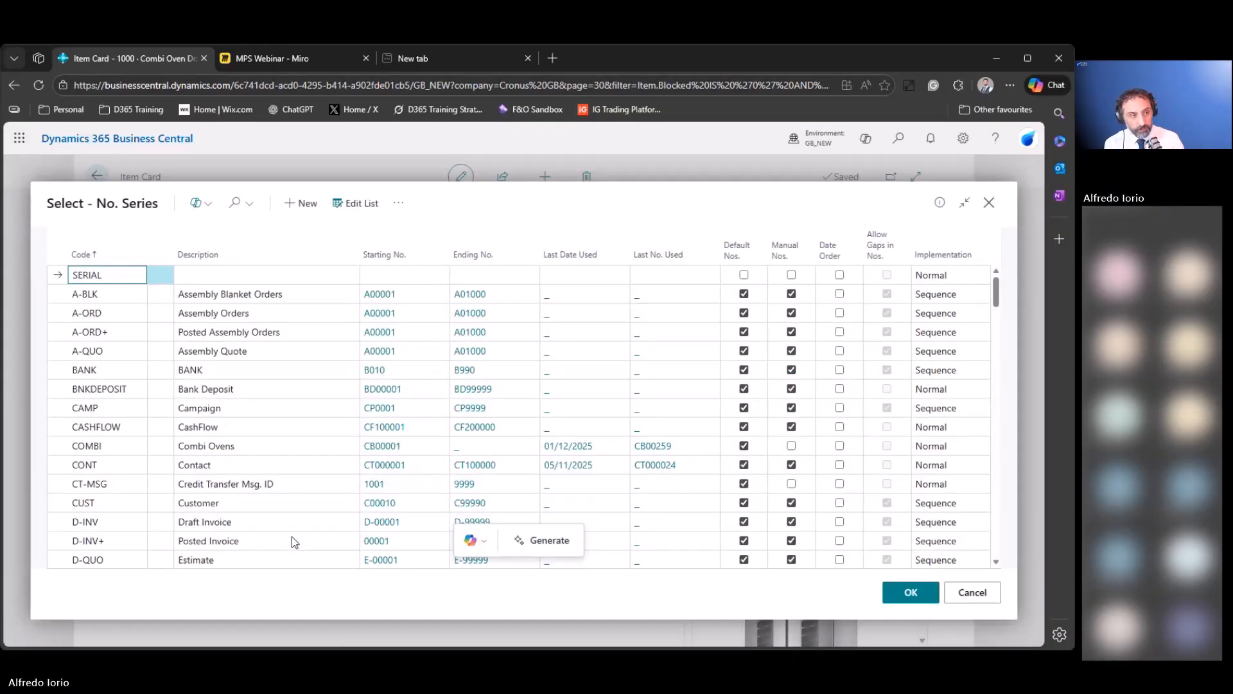
Give the SERIAL number series the description Ser No and enable Default Nos. for it.
key("Tab")
type("s")
type("AN nO")
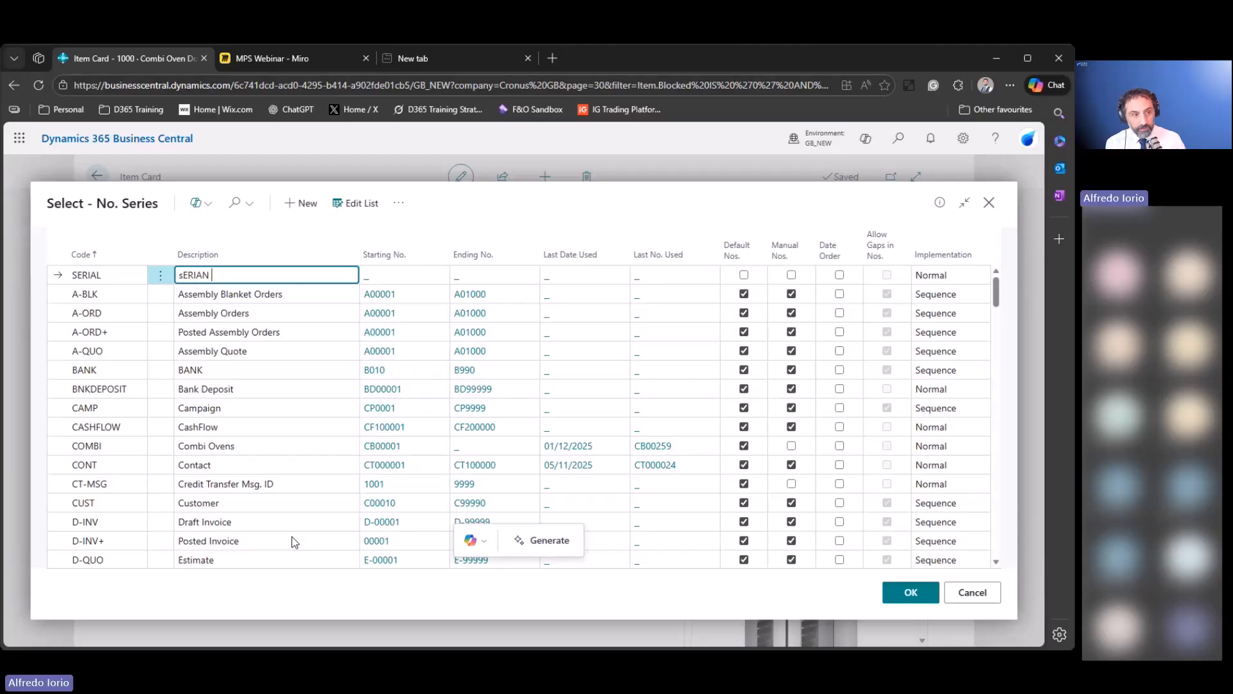
key("BackSpace")
key("BackSpace")
key("BackSpace")
key("BackSpace")
key("BackSpace")
key("BackSpace")
key("BackSpace")
key("BackSpace")
key("BackSpace")
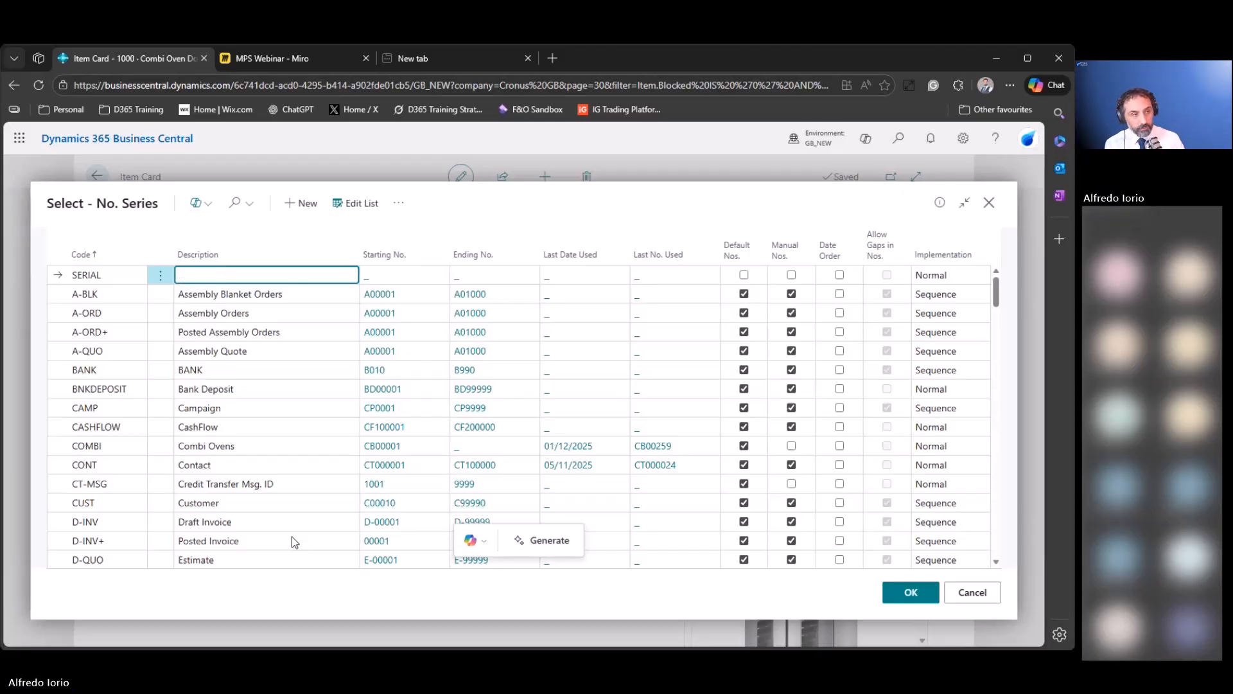
type("Ser No")
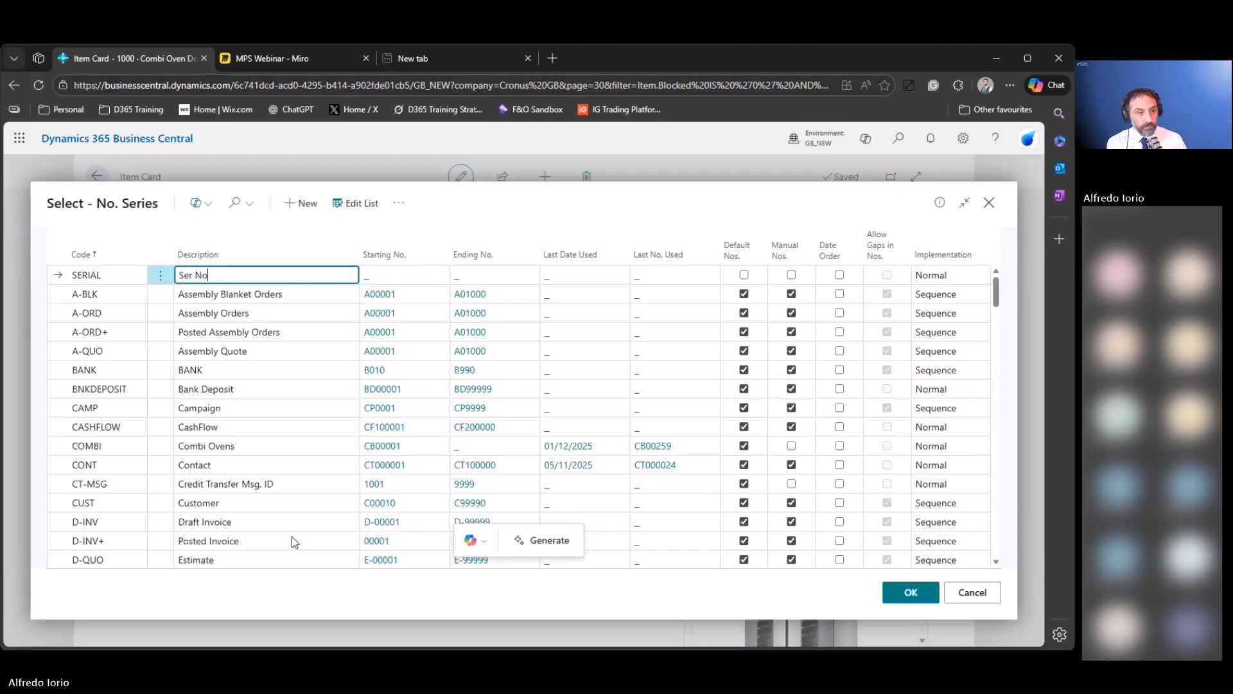
key("Tab")
key("space")
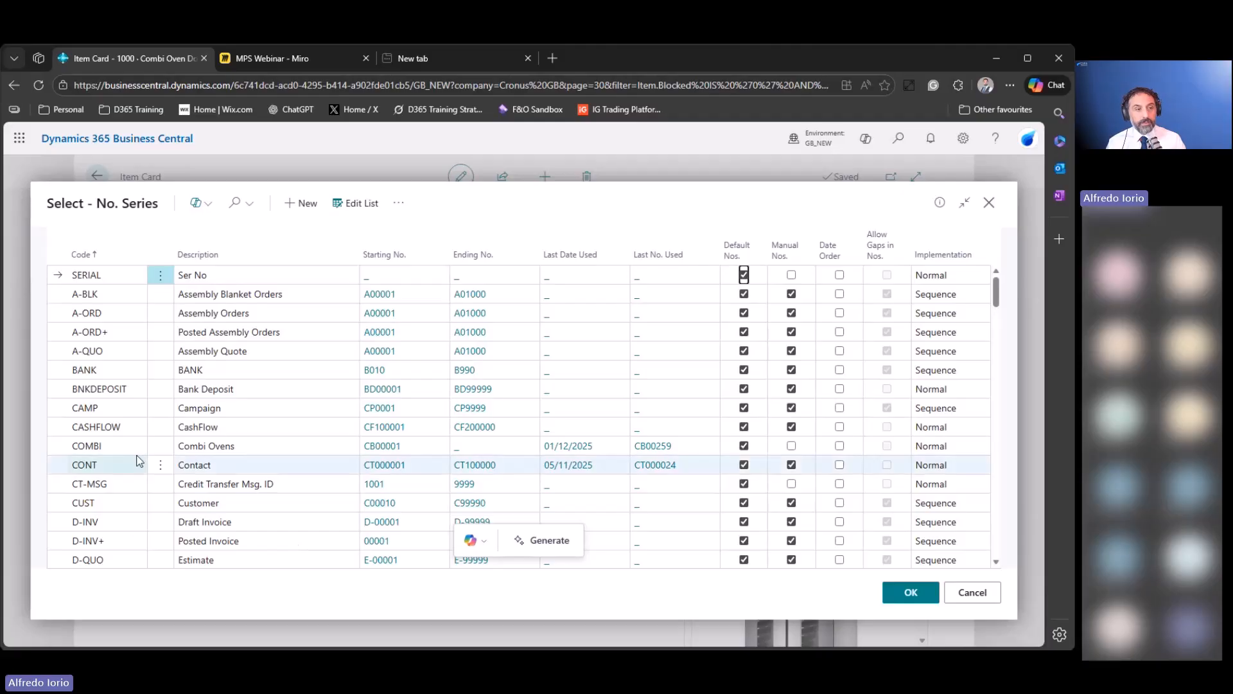
Set the SERIAL series' starting number to SN-00001 and assign the series to the Combi Oven's Serial Nos.
left_click(371, 276)
left_click(355, 311)
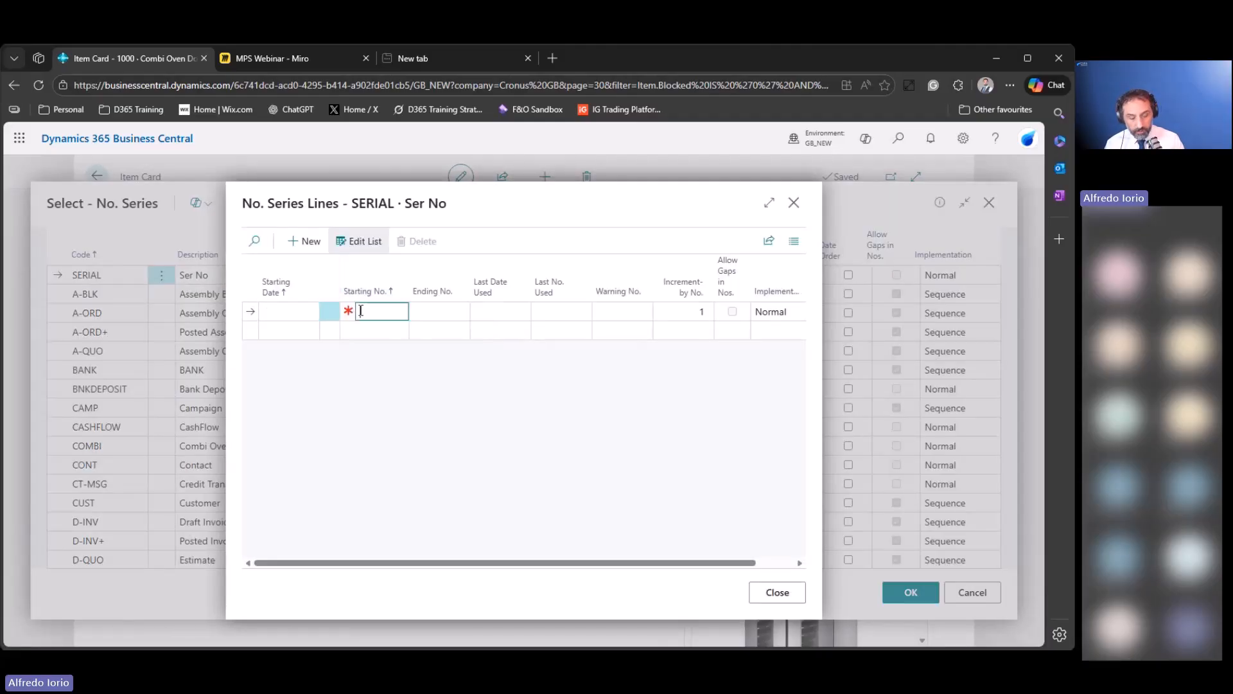
type("sn-00001")
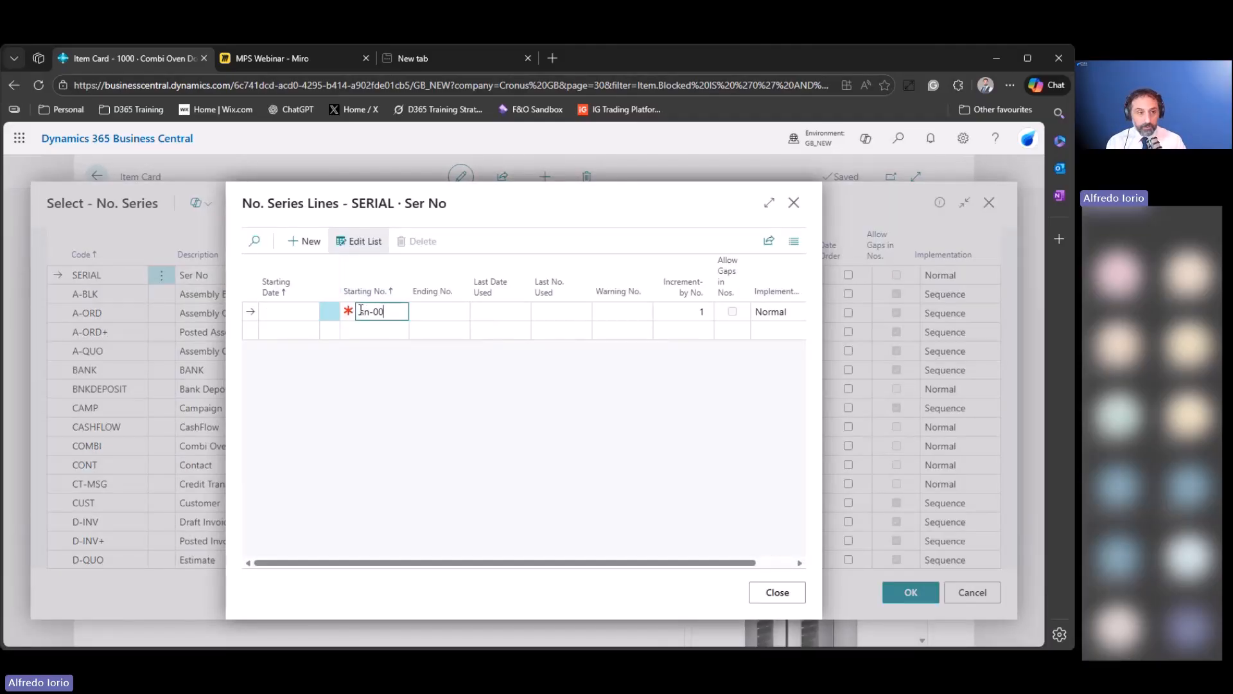
key("Tab")
key("Tab")
key("Tab")
key("Tab")
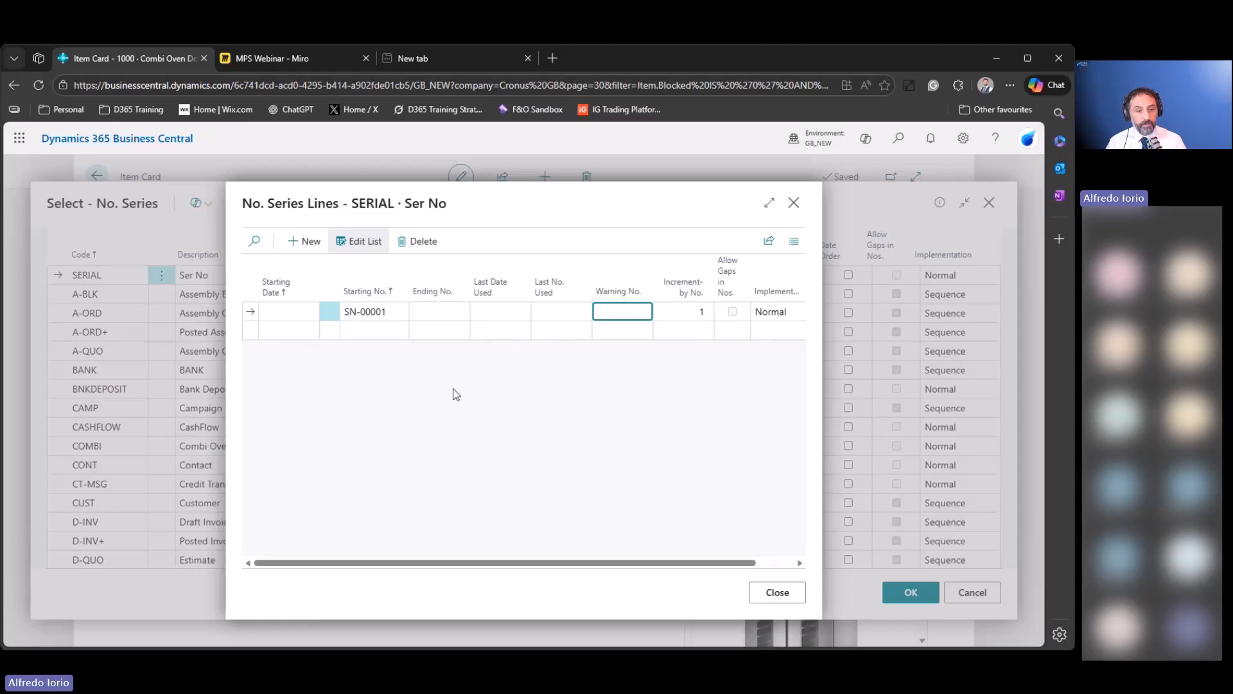
left_click(776, 593)
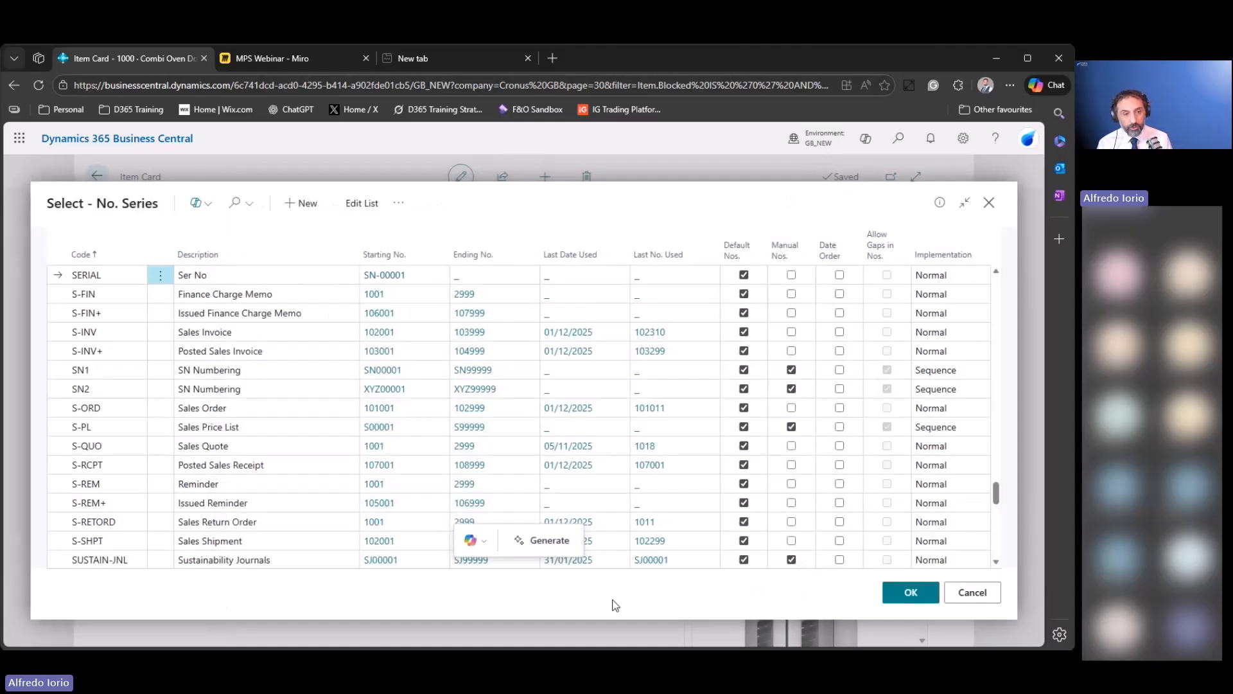
left_click(893, 602)
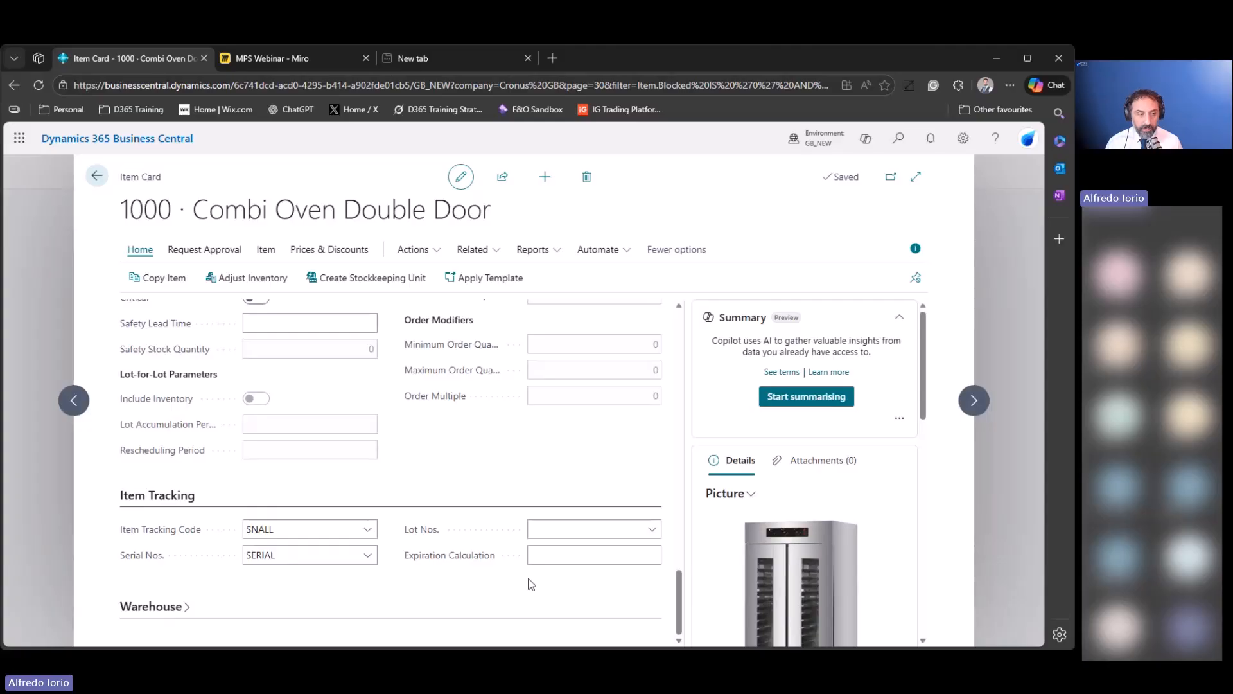
Switch to the Miro flow diagram and point out the Demand, JIT and Serialisation boxes in relation to the serial number setup.
left_click(293, 555)
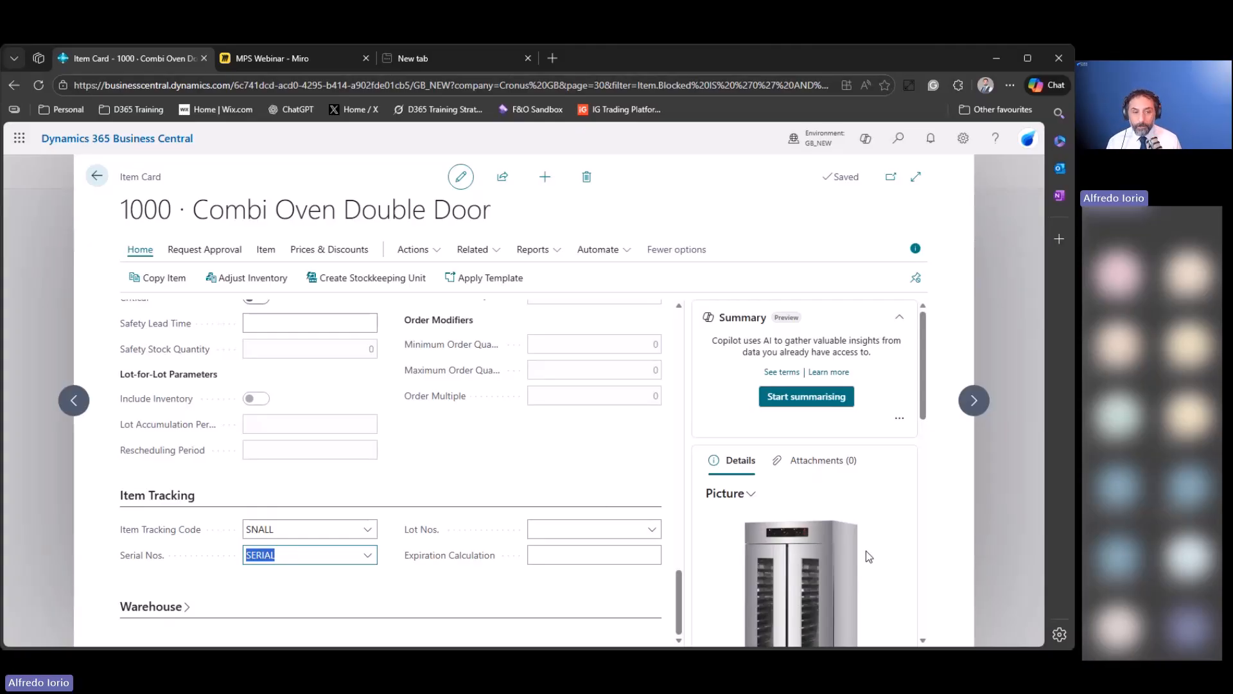
left_click(291, 60)
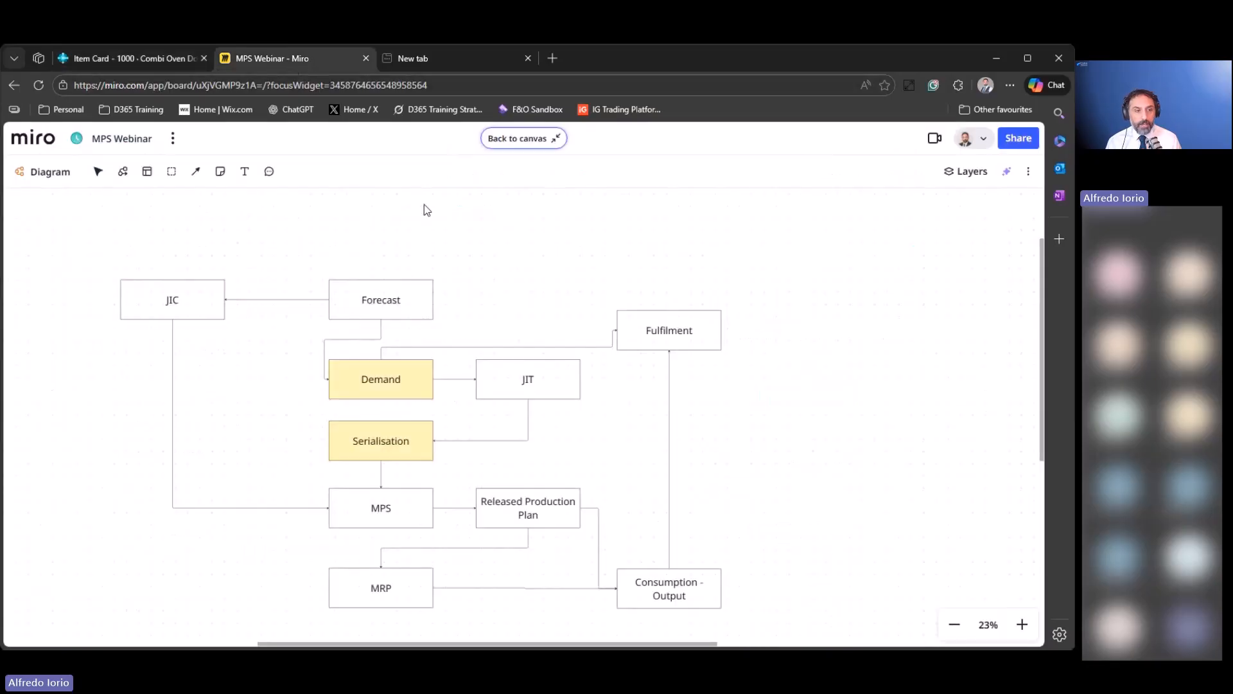
left_click(401, 388)
left_click(518, 388)
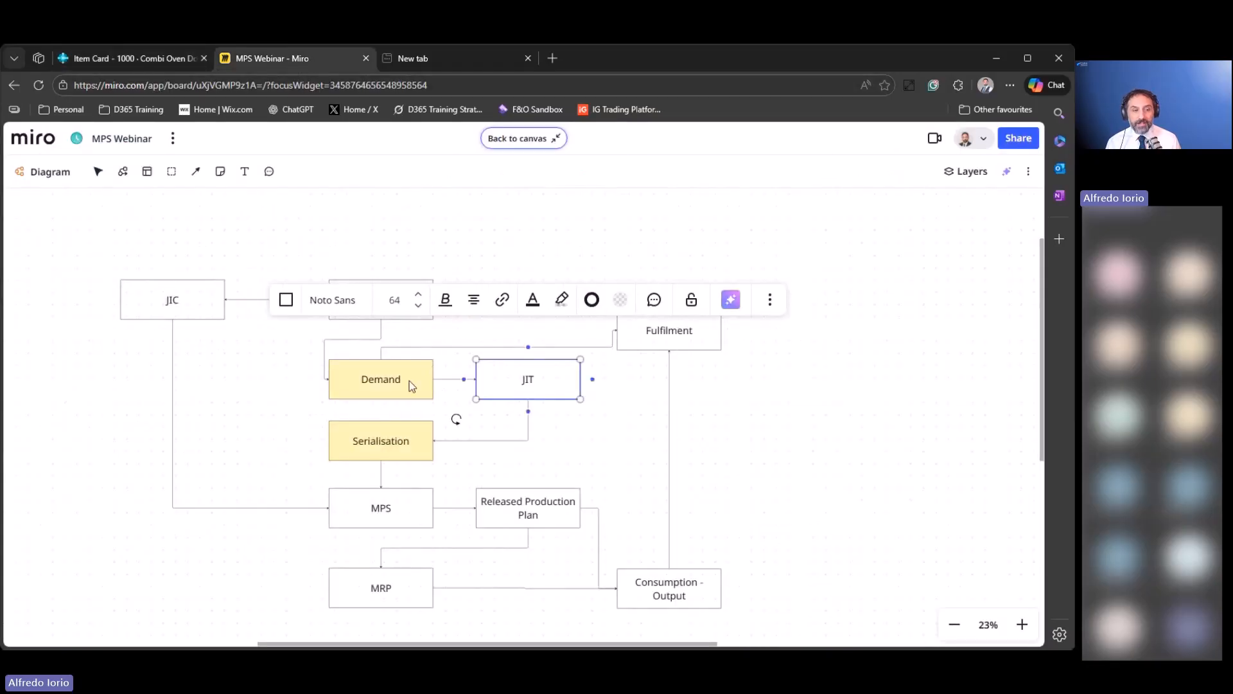
left_click(400, 433)
left_click(862, 428)
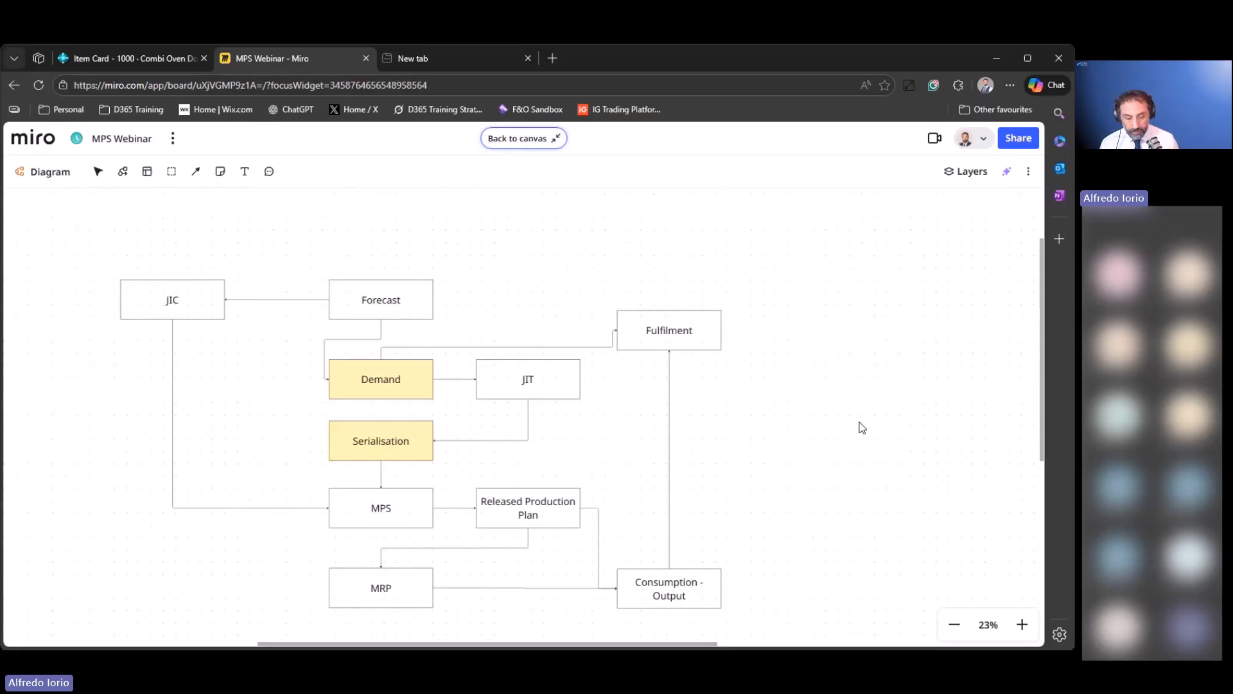
Switch to Business Central and set the Combi Oven's Serial Nos. to the COMBI number series.
left_click(128, 59)
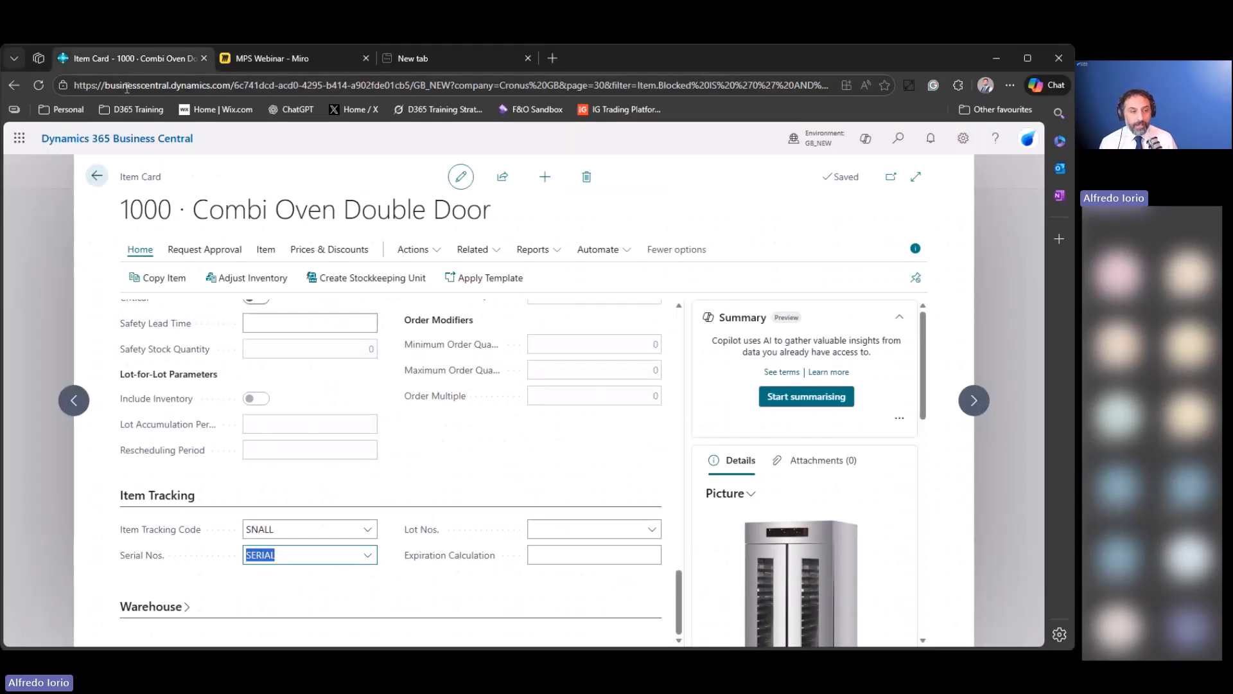
key("Delete")
left_click(368, 555)
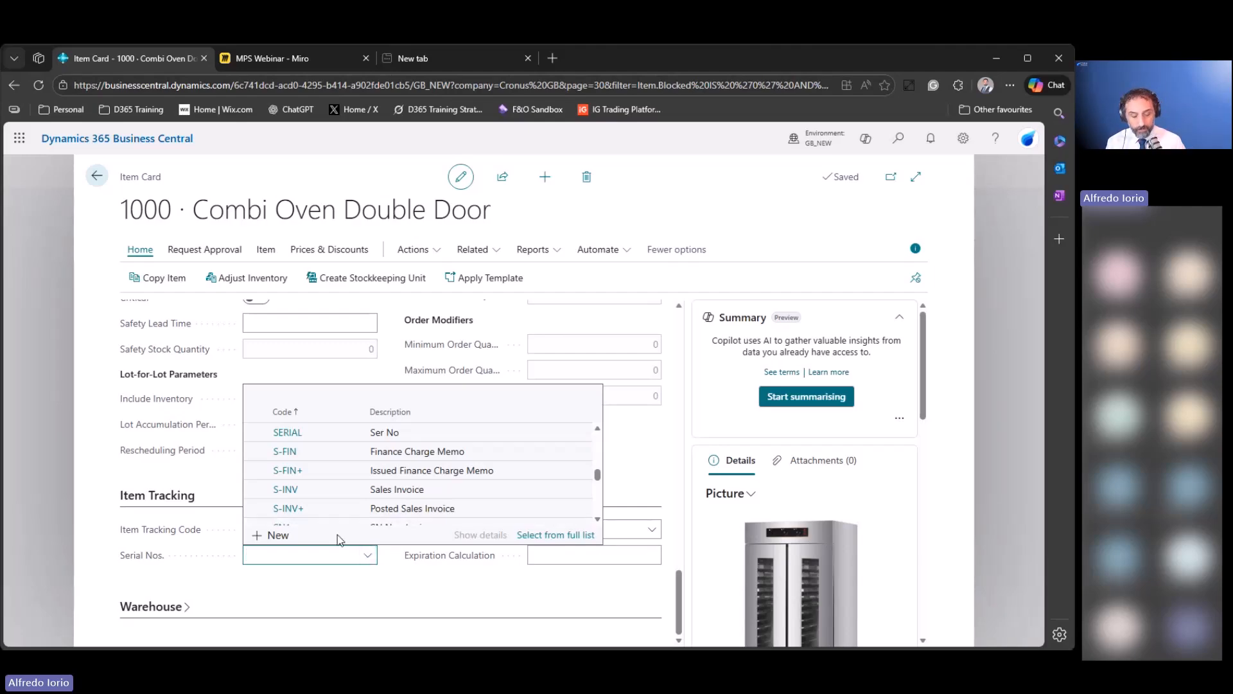
type("comb")
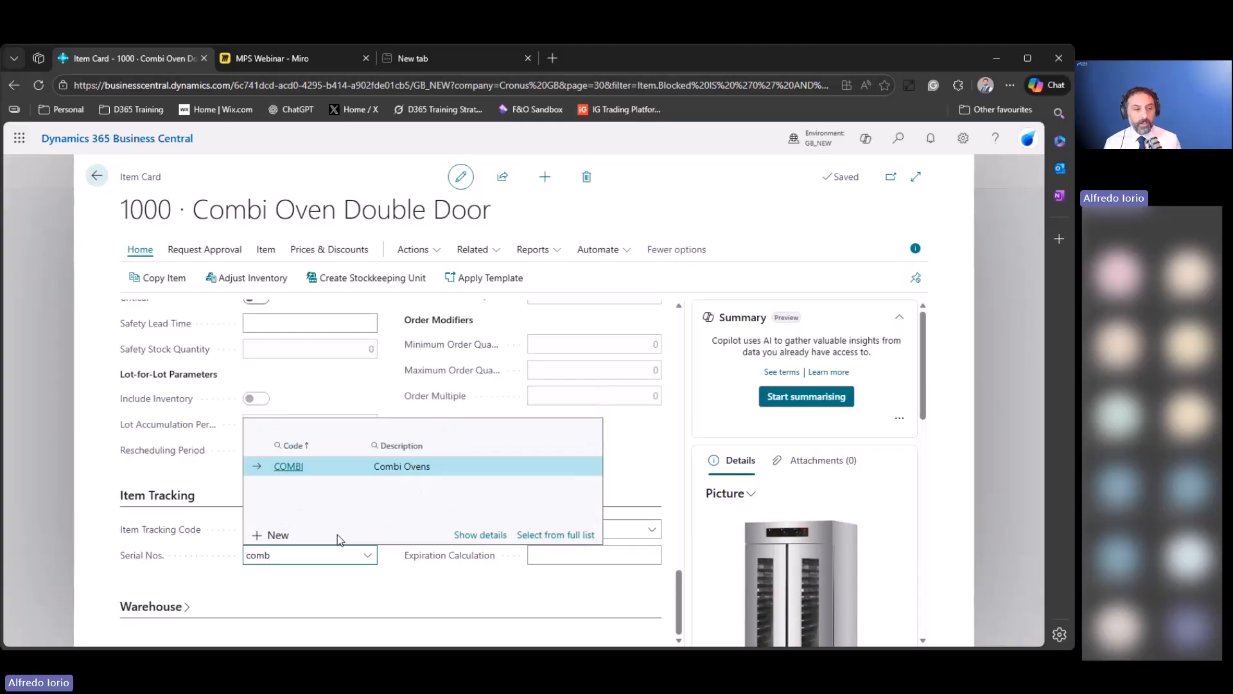
left_click(411, 473)
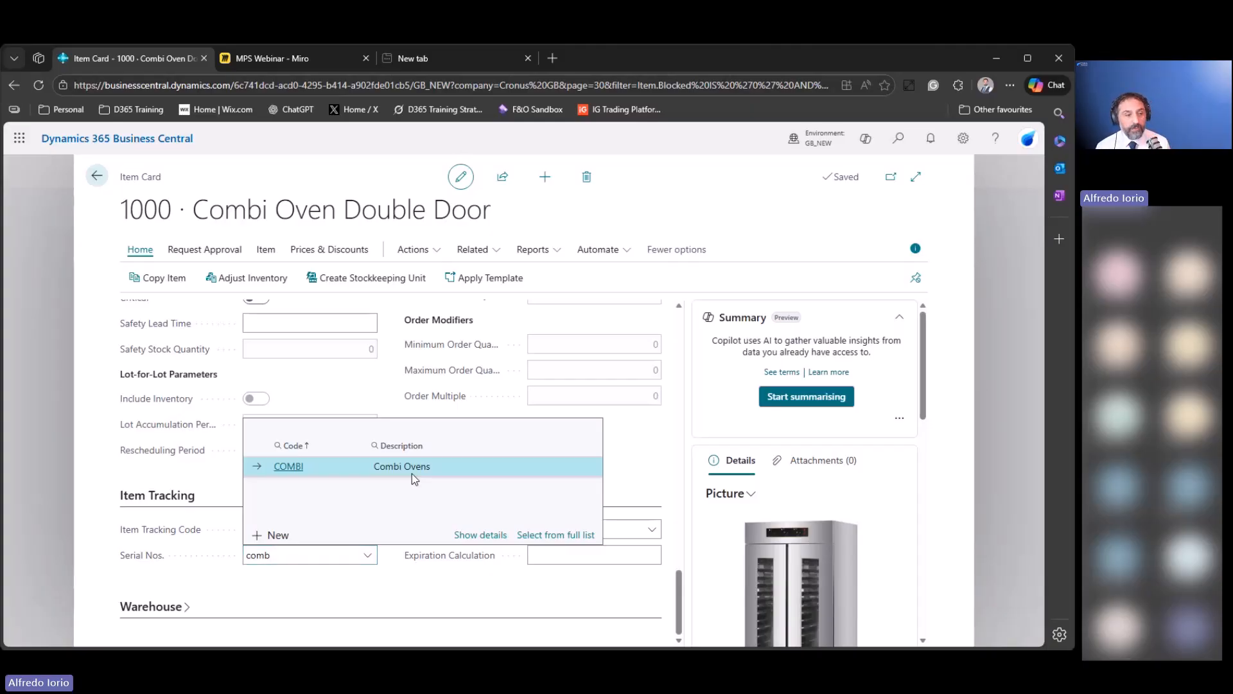
Open the details of the COMBI number series, examine its numbering, and return to the item card.
left_click(368, 556)
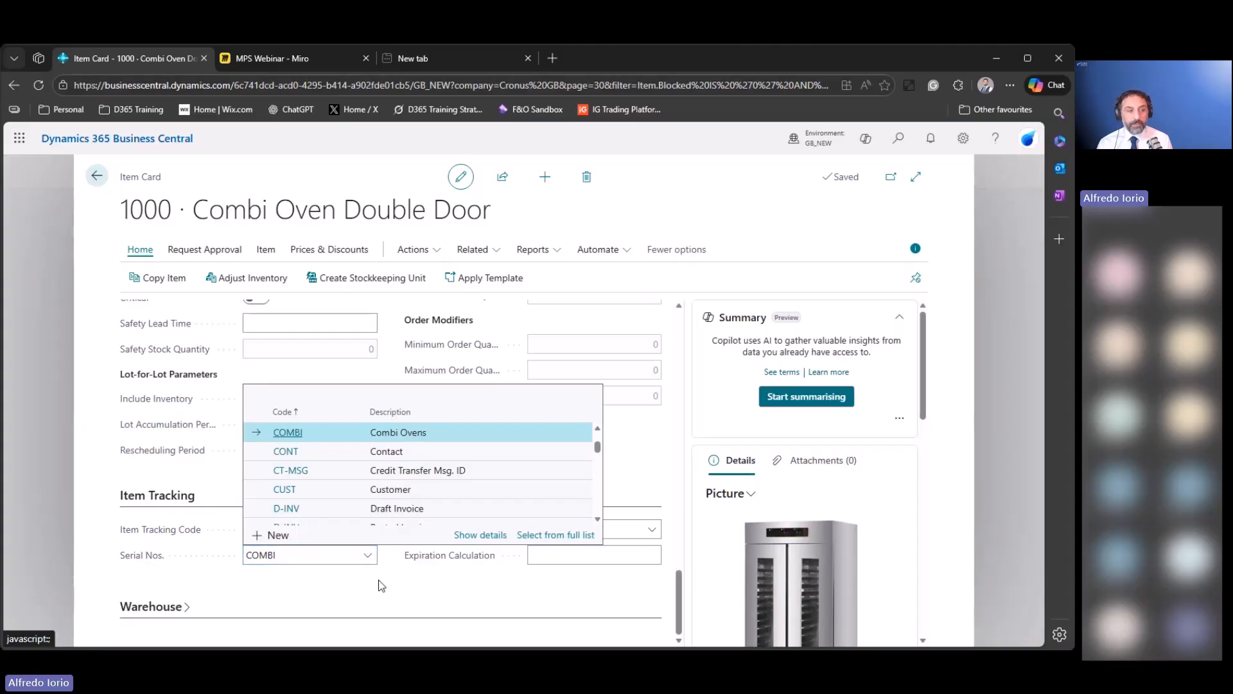
left_click(507, 536)
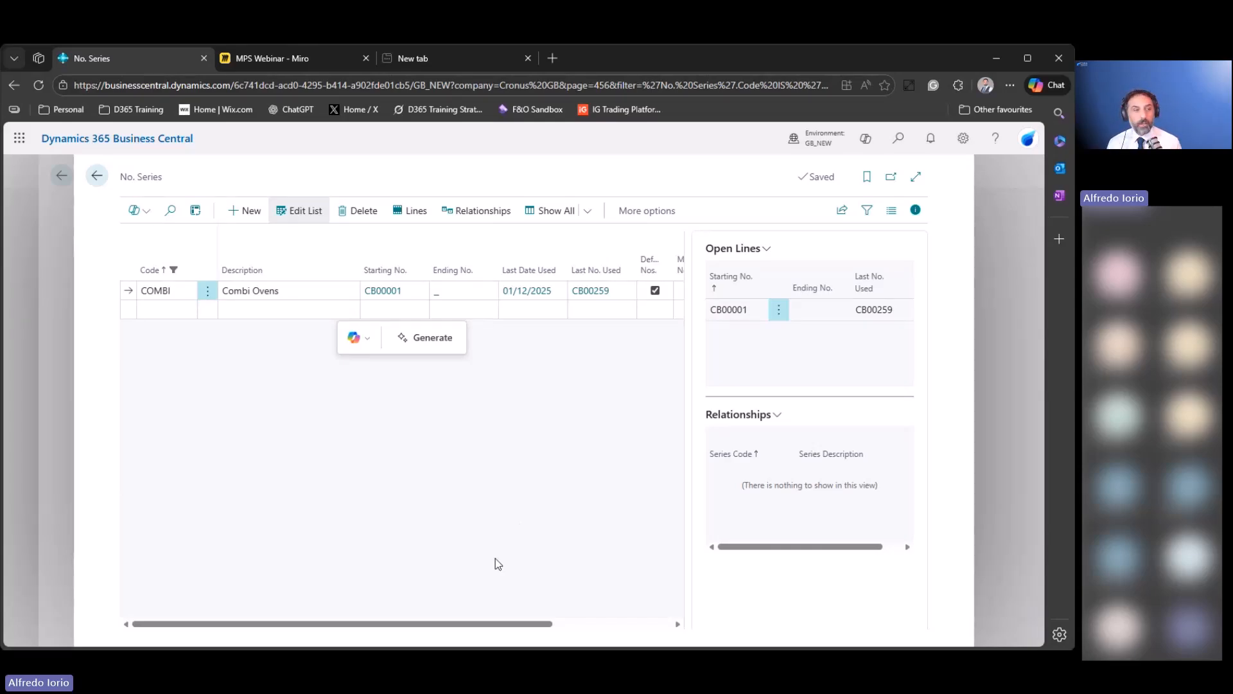
left_click(96, 175)
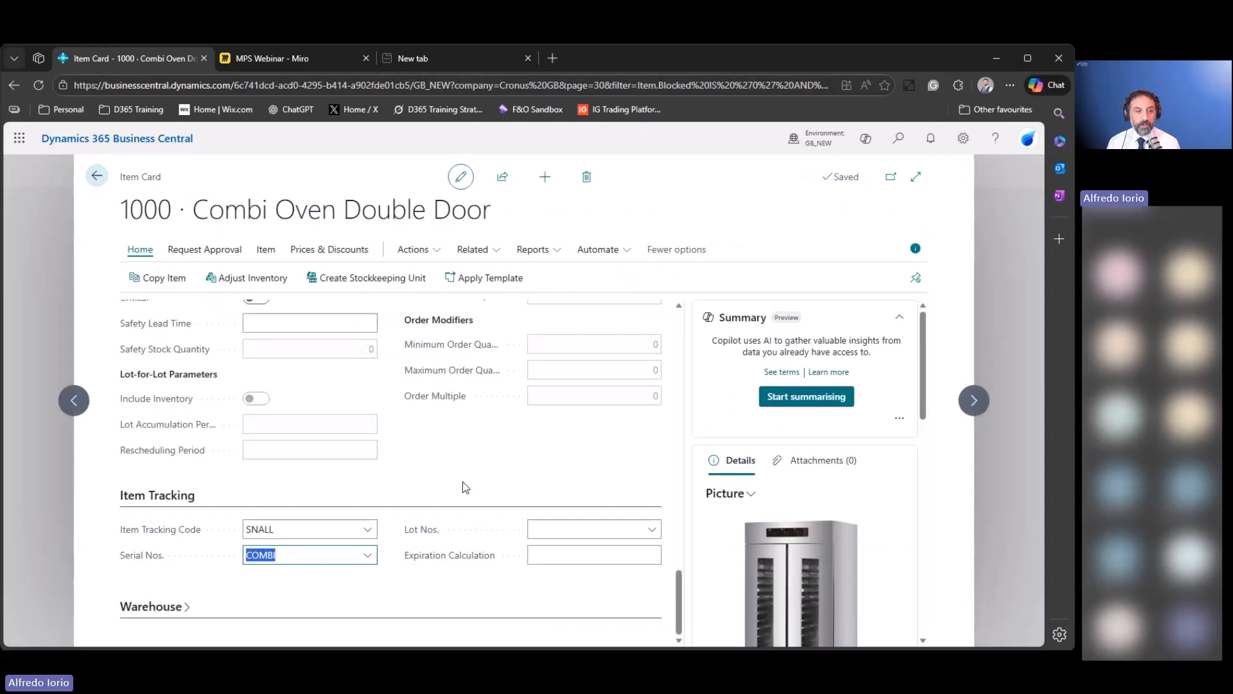
left_click(448, 469)
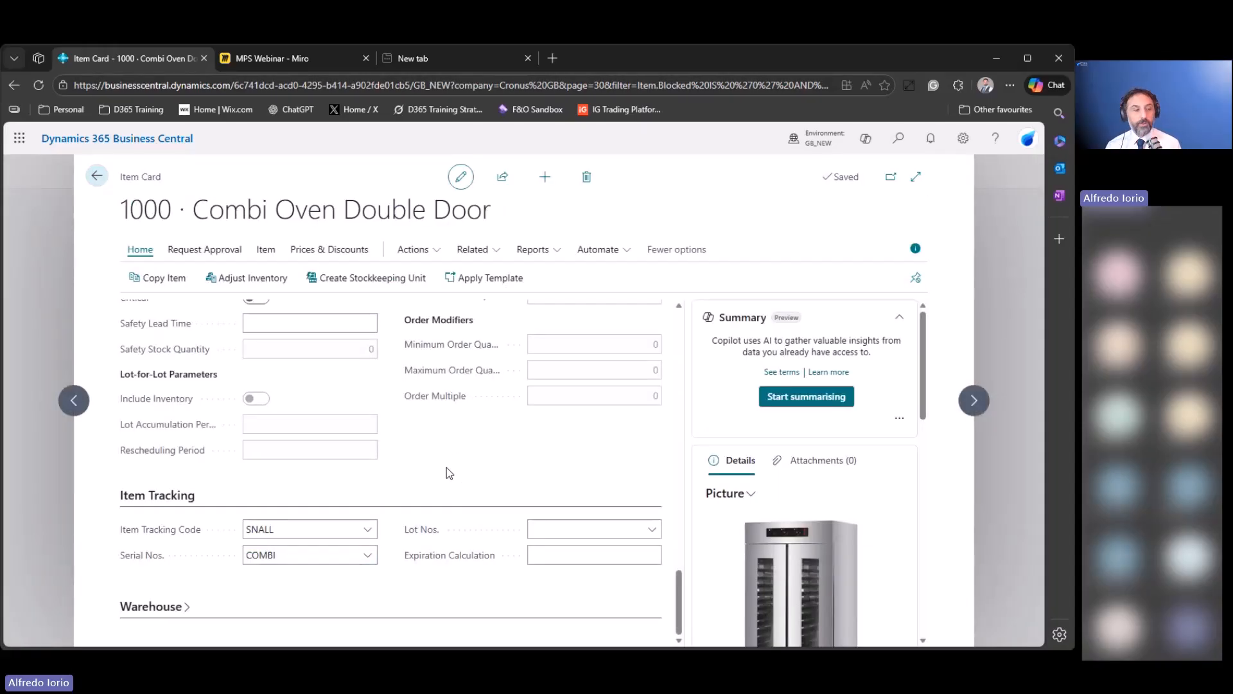
Review the Combi Oven Double Door's item tracking, planning and production settings, including Serial Nos., Reordering Policy and Lot Size.
left_click(317, 554)
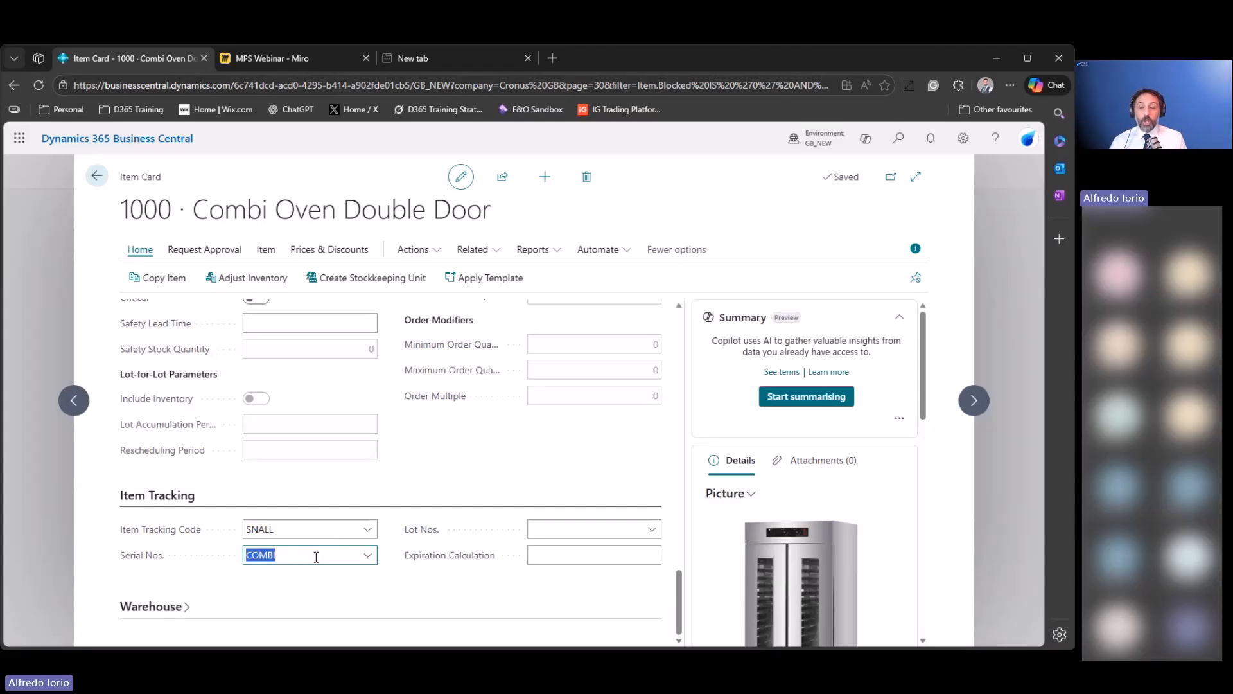
scroll(396, 588, "up", 3)
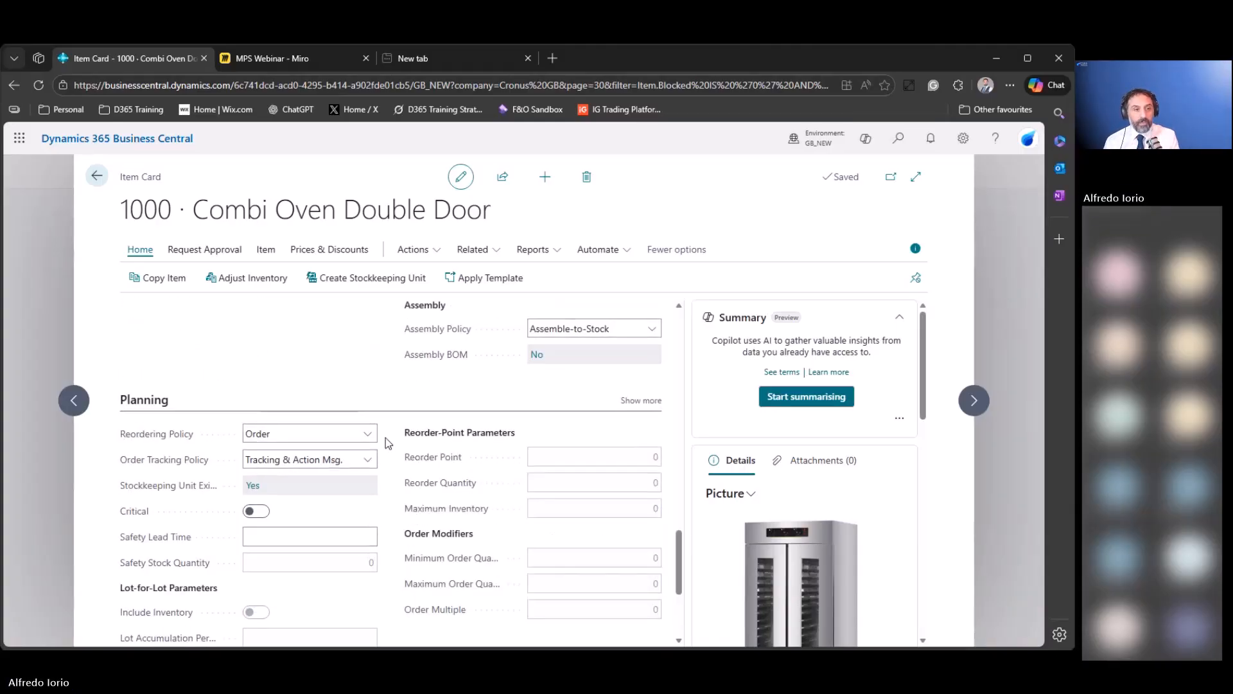
scroll(388, 450, "up", 3)
scroll(359, 499, "down", 1)
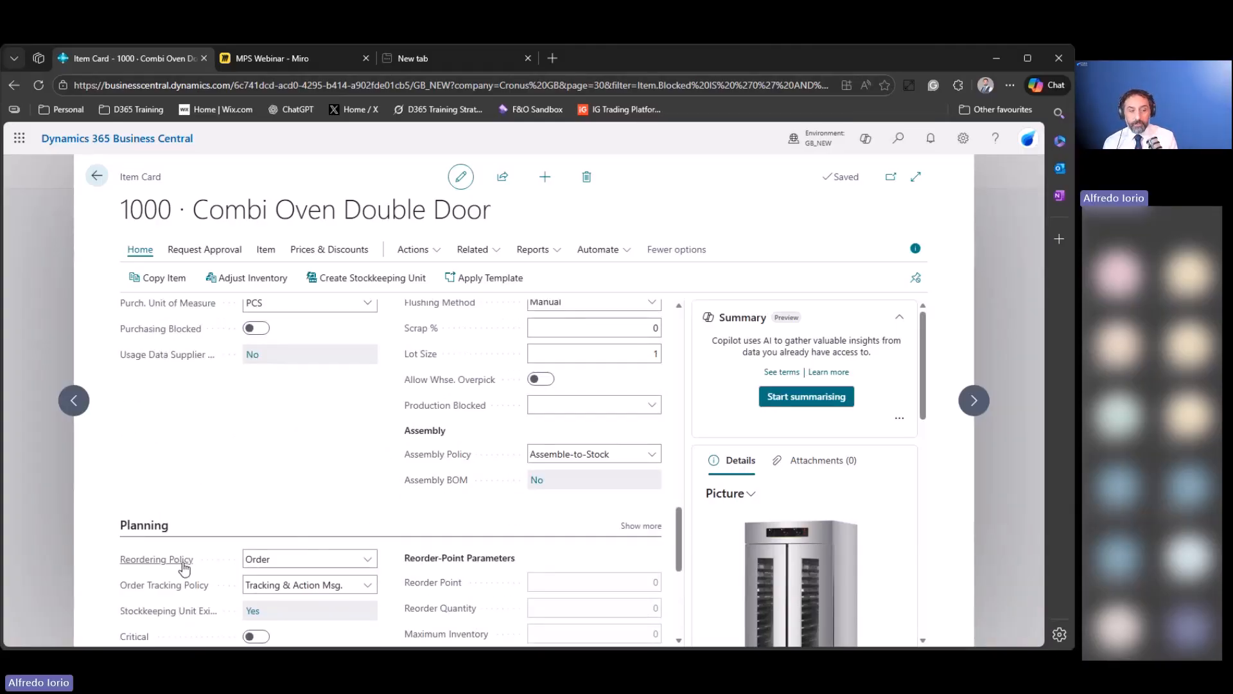
scroll(318, 502, "up", 3)
left_click(601, 488)
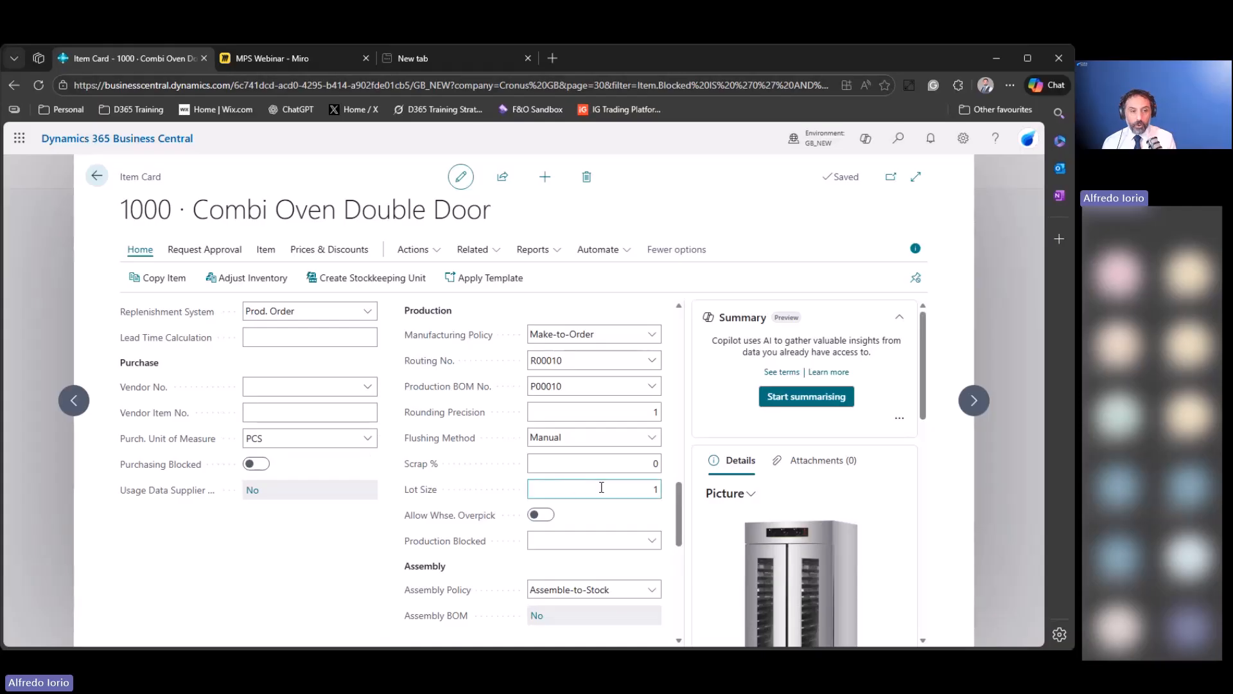
Switch to the MPS Webinar board in Miro and trace the flow from Serialisation and Demand through MPS, Released Production Plan and Consumption - Output to Fulfilment.
left_click(263, 60)
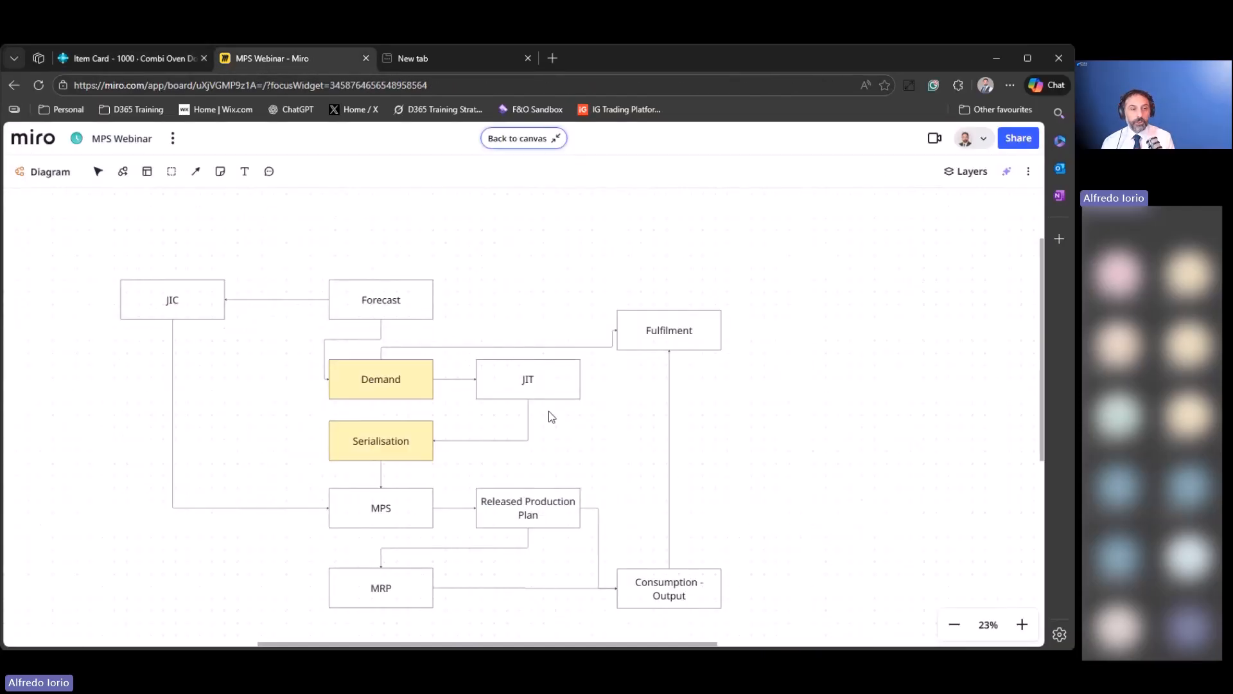
left_click(403, 451)
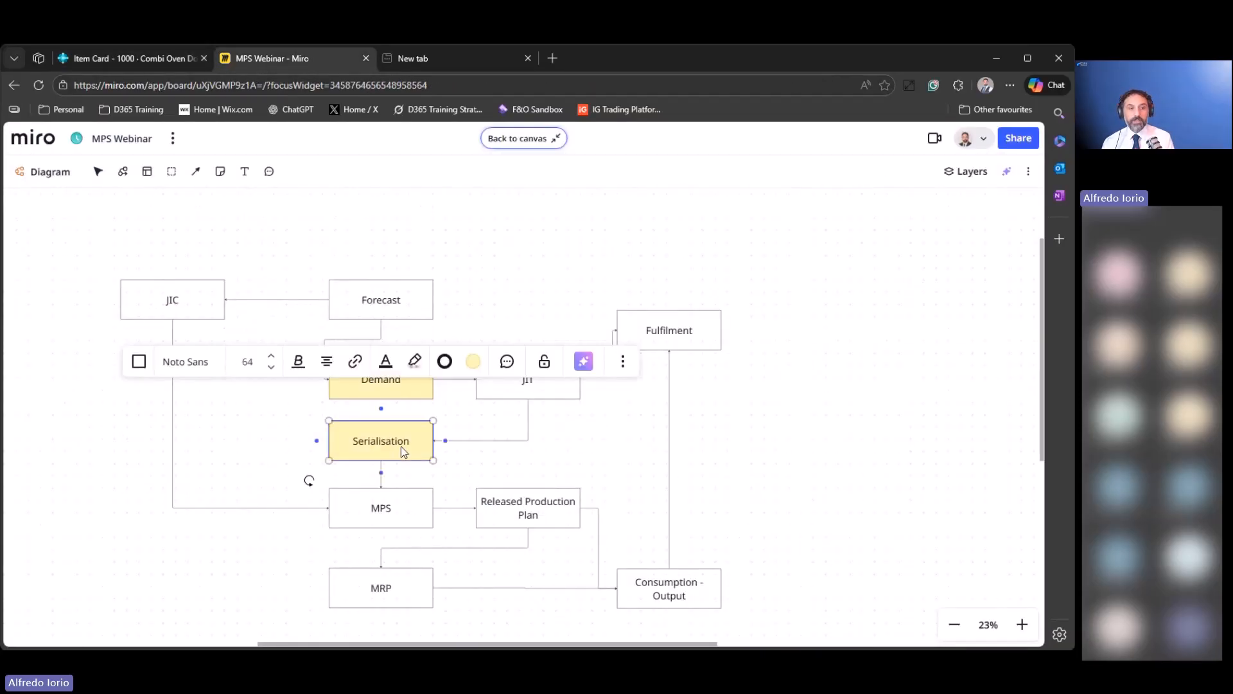
left_click(383, 389)
left_click(388, 496)
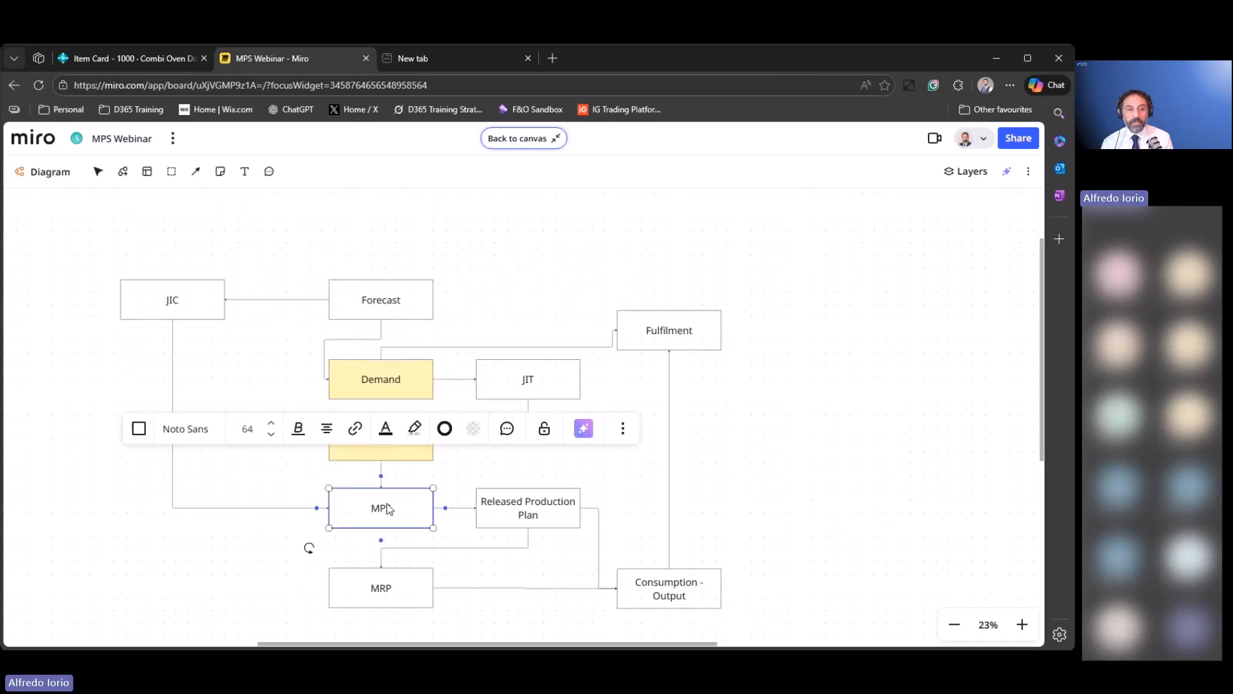
left_click(513, 513)
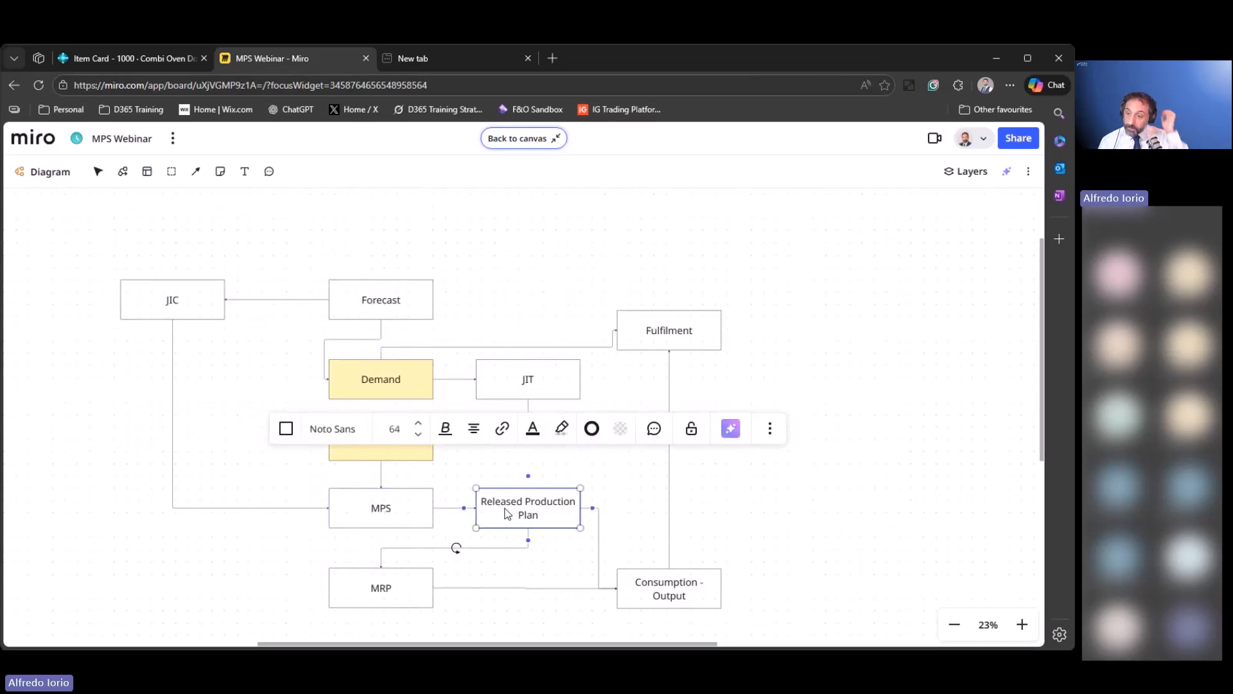
left_click(400, 521)
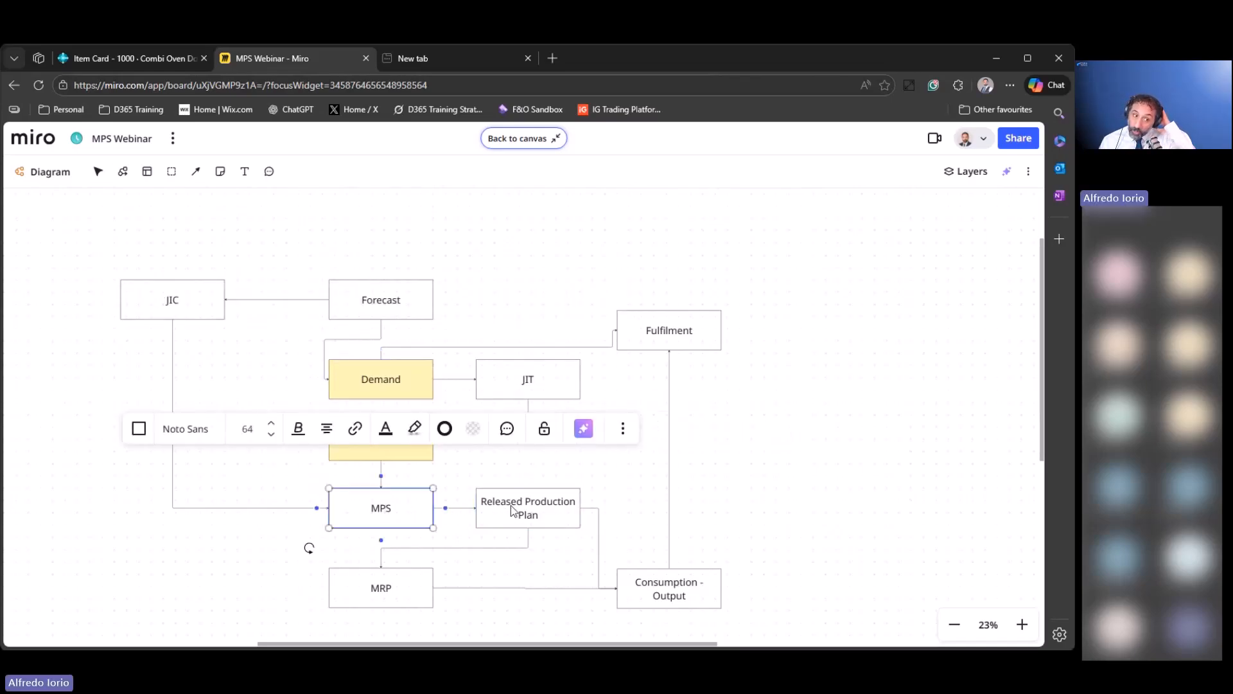
left_click(546, 510)
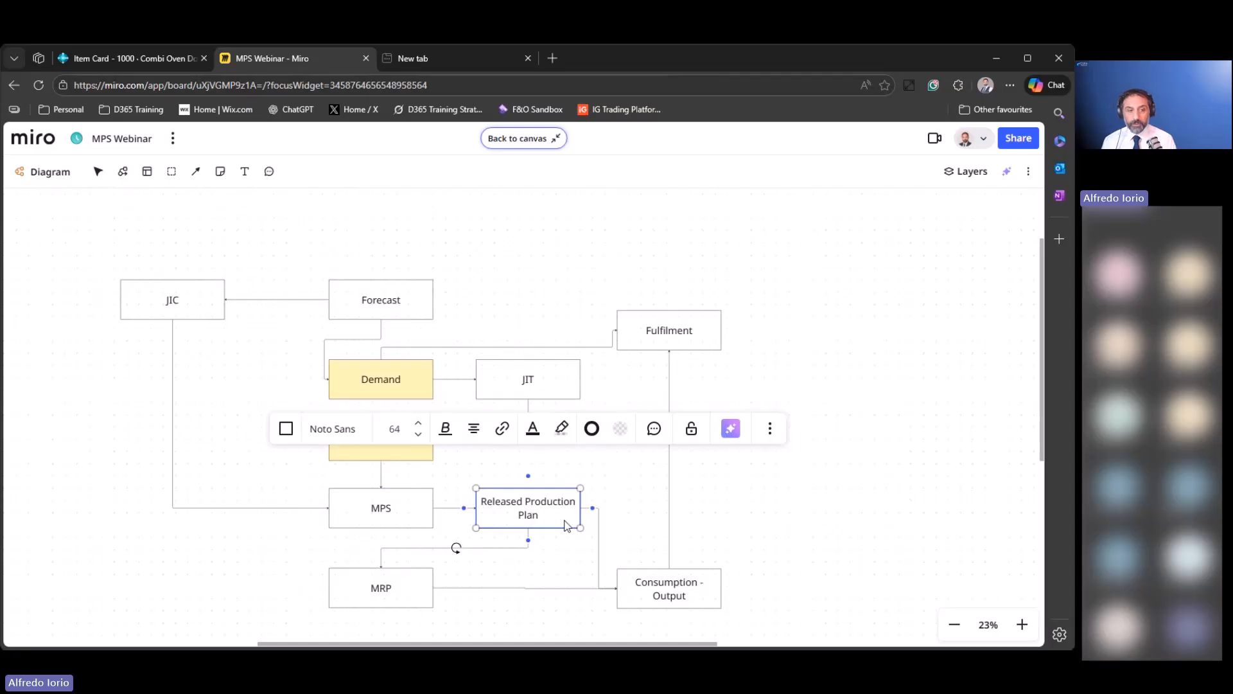
left_click(670, 596)
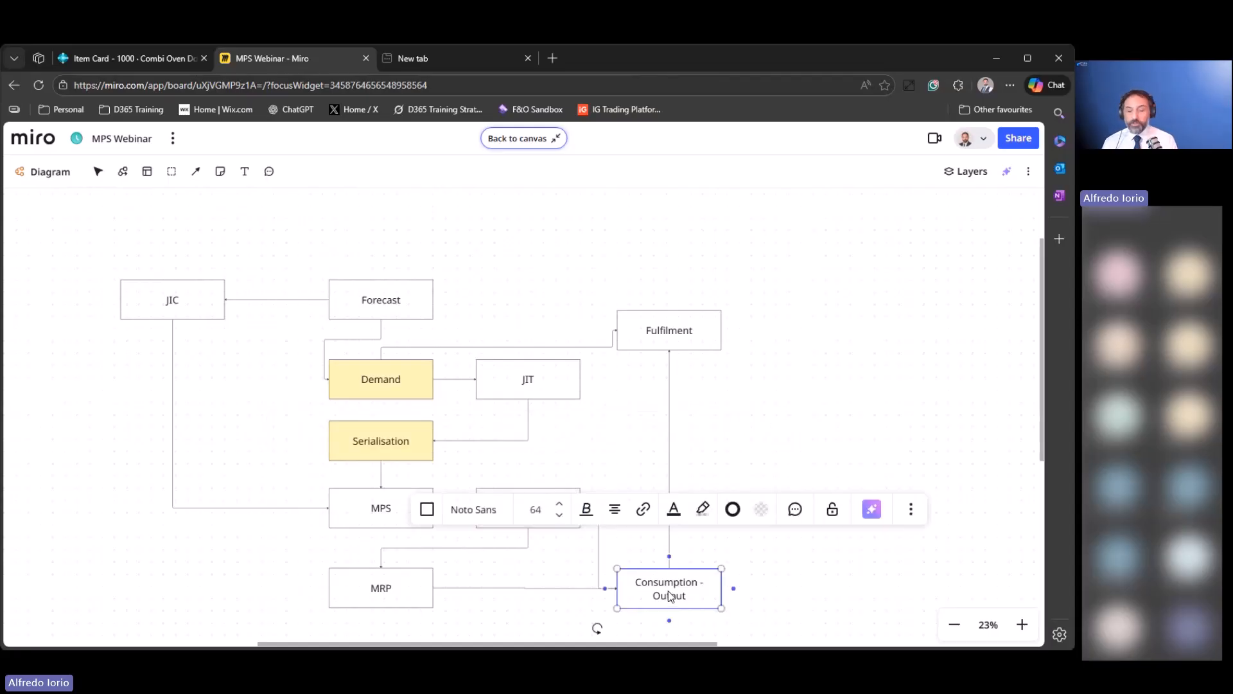
left_click(689, 337)
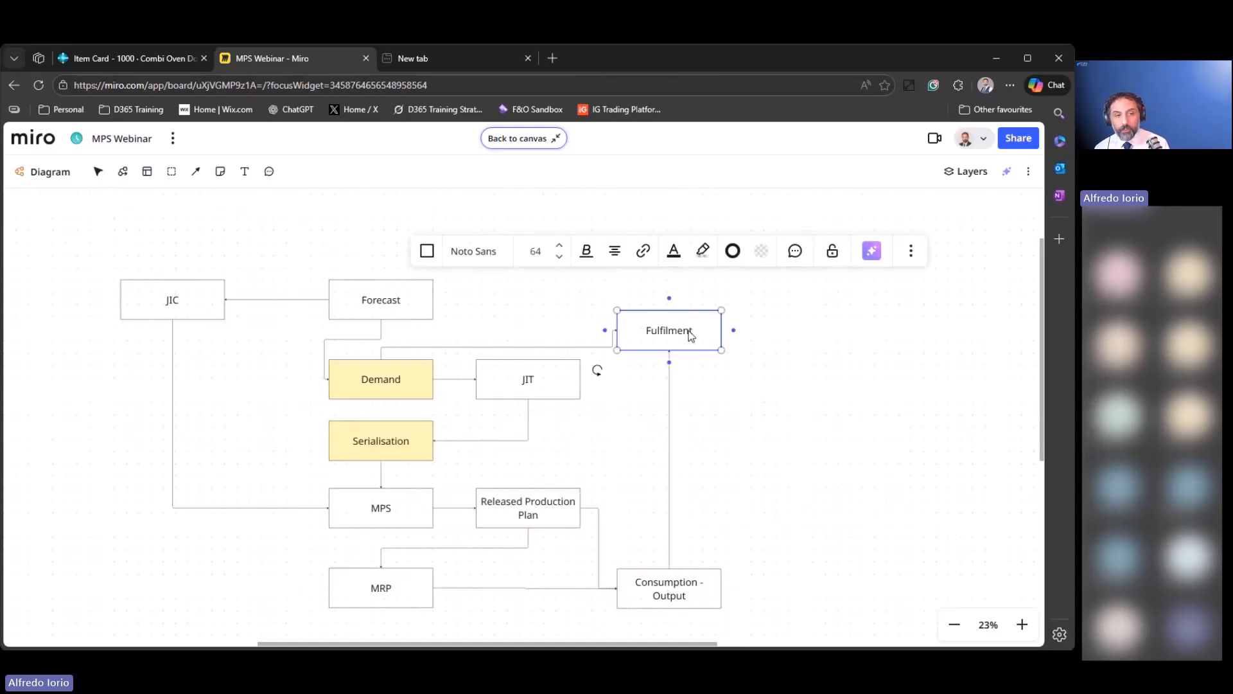
left_click(992, 434)
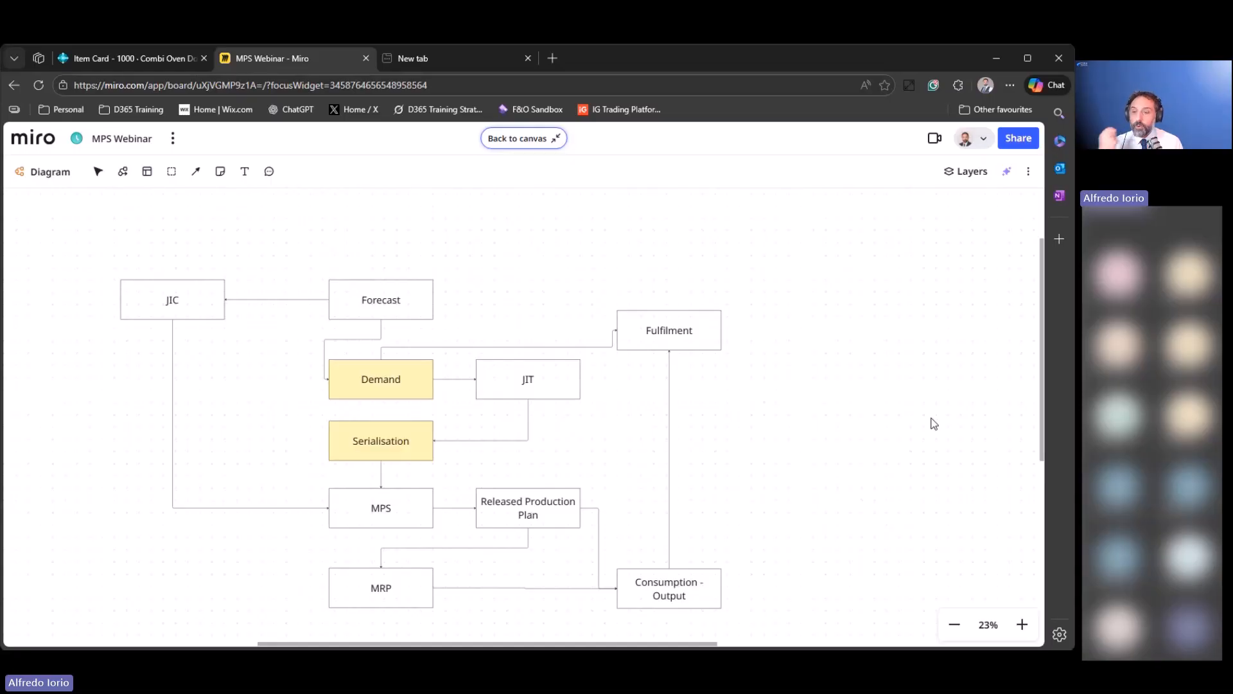
Return to the Combi Oven Double Door item card in Business Central and examine all its Inventory fields, including the additional ones.
left_click(144, 60)
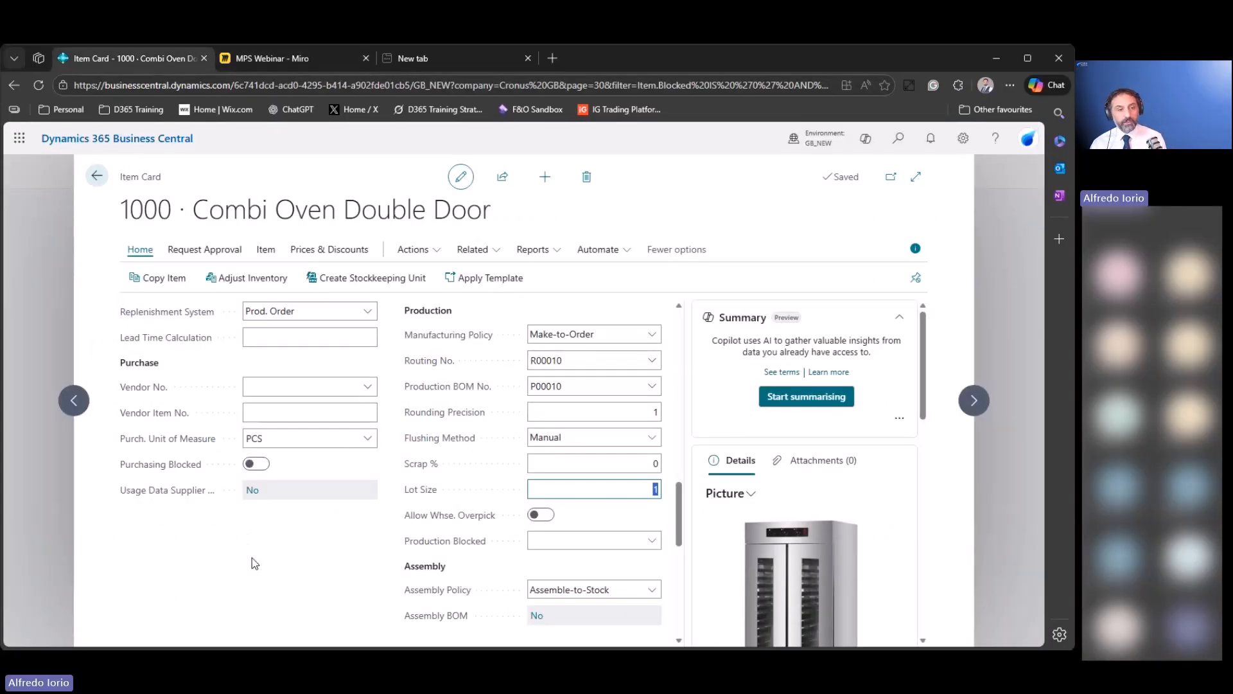
scroll(253, 545, "up", 2)
scroll(252, 546, "up", 9)
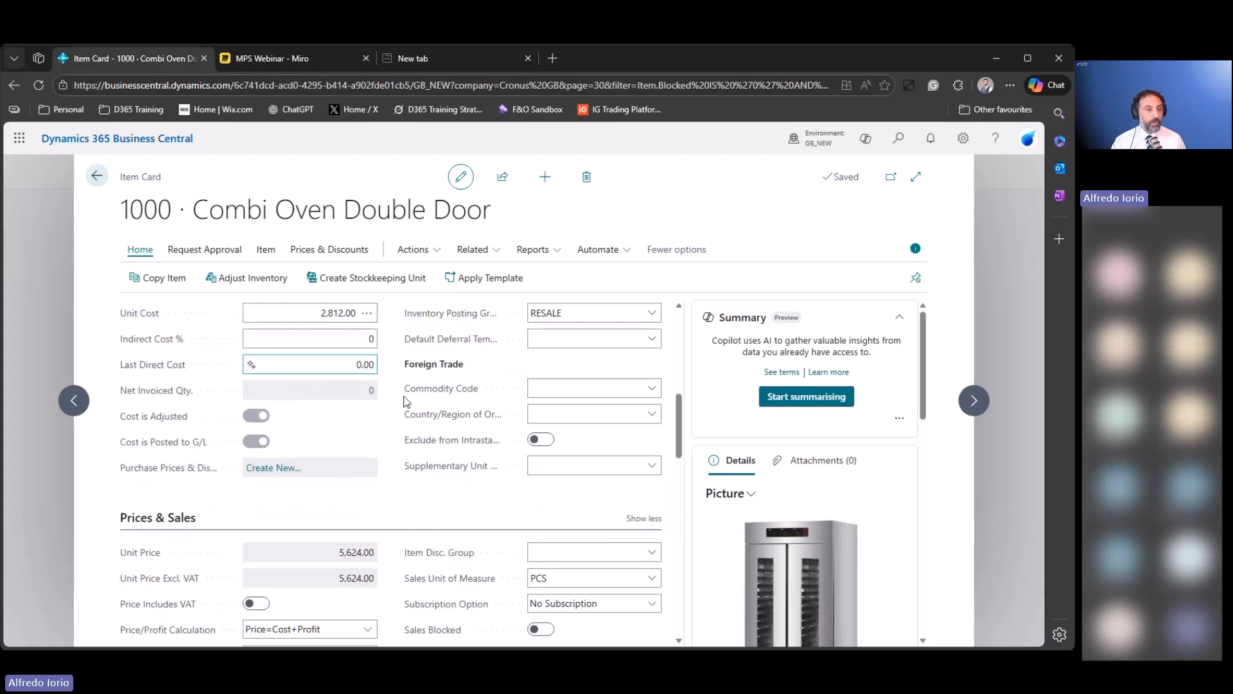
scroll(636, 427, "up", 2)
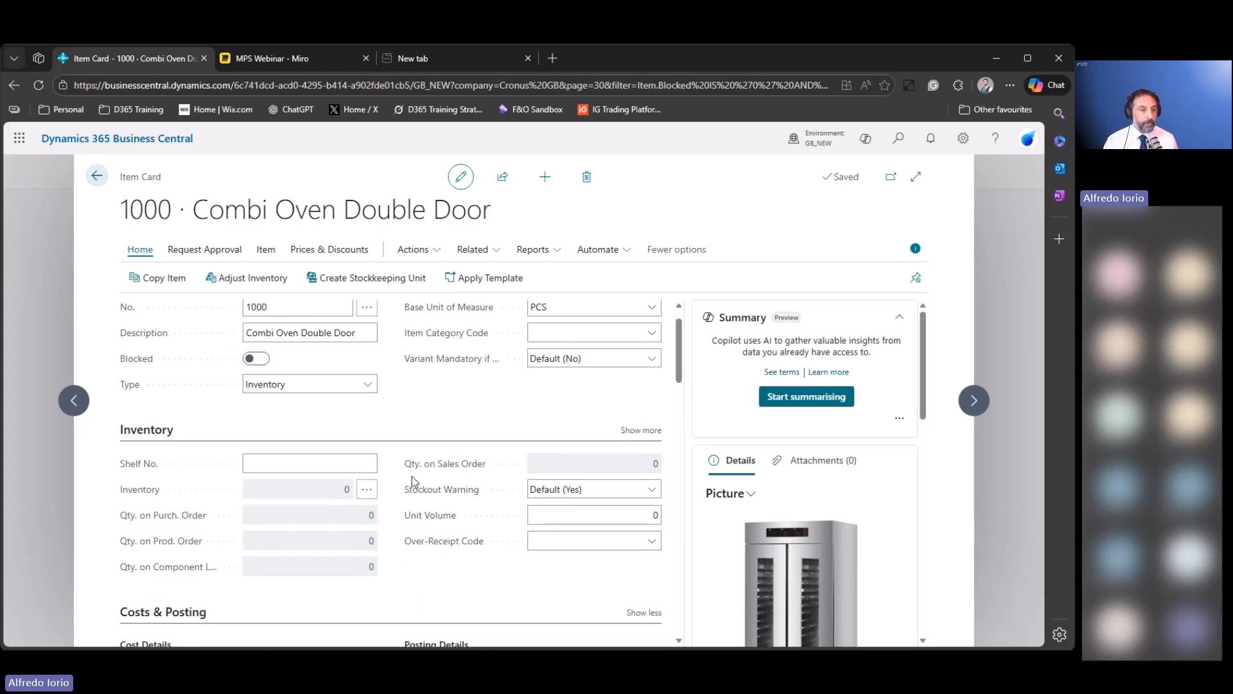
scroll(633, 431, "up", 1)
left_click(630, 471)
scroll(444, 476, "down", 2)
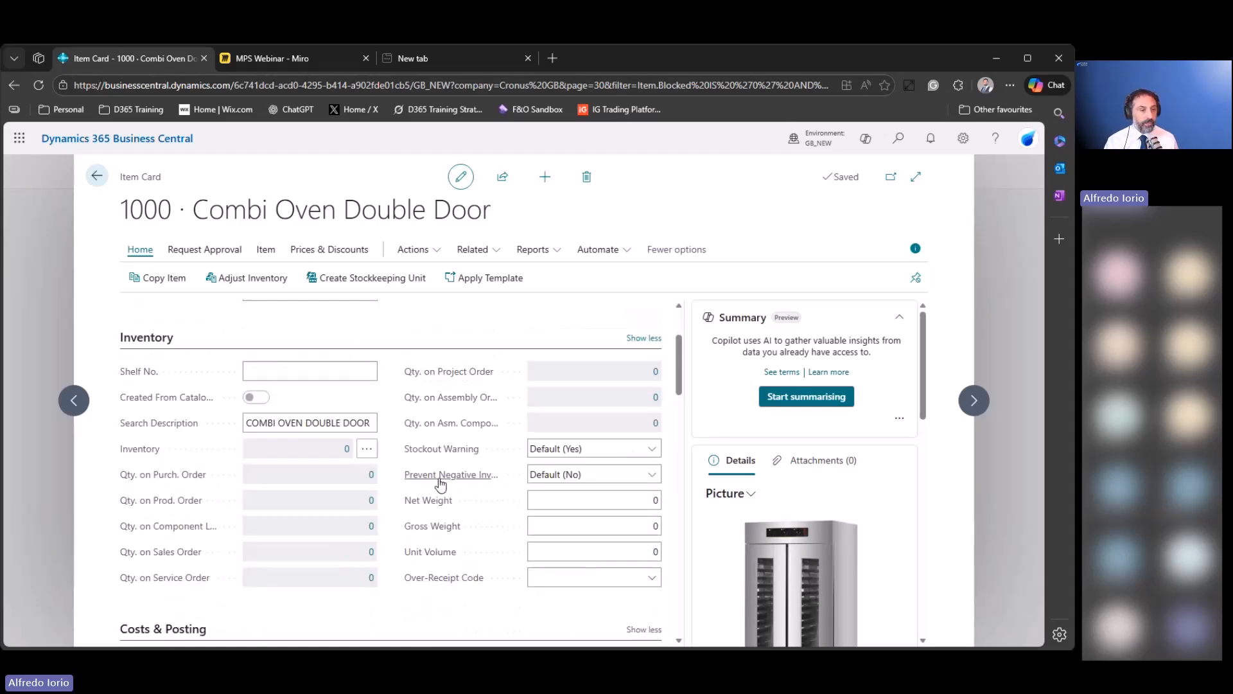
Leave the item card, search for "sal ord" and open the Sales Orders list.
left_click(97, 176)
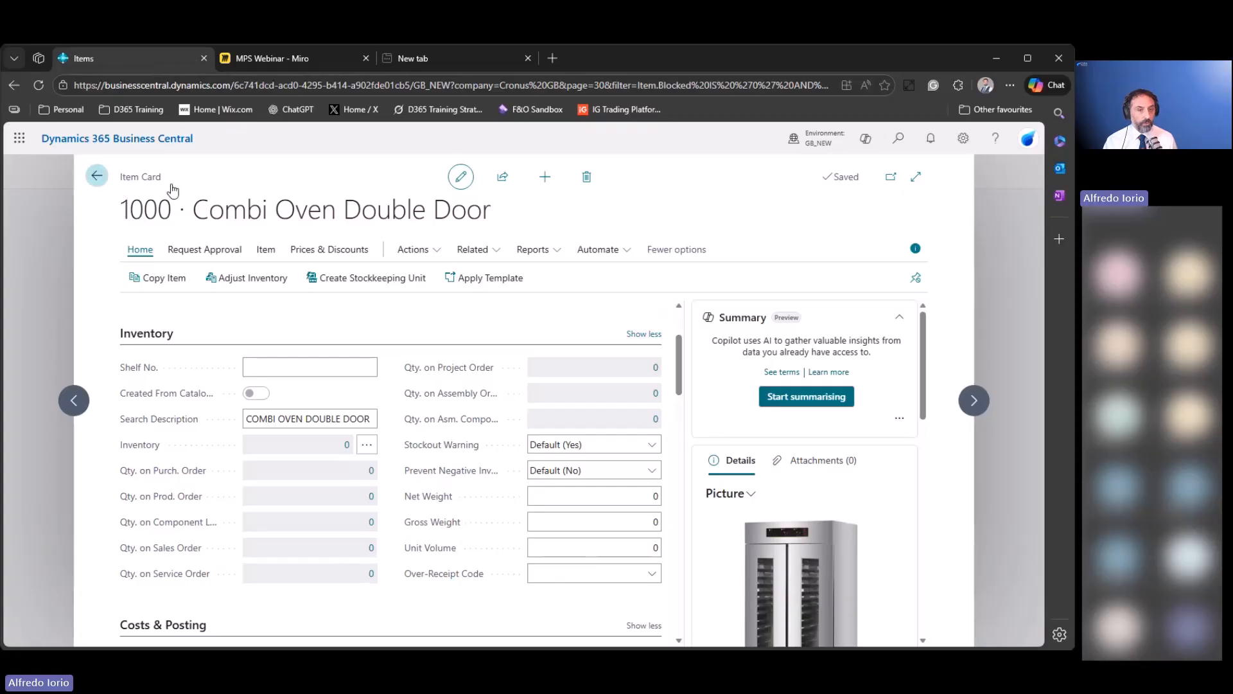
left_click(899, 141)
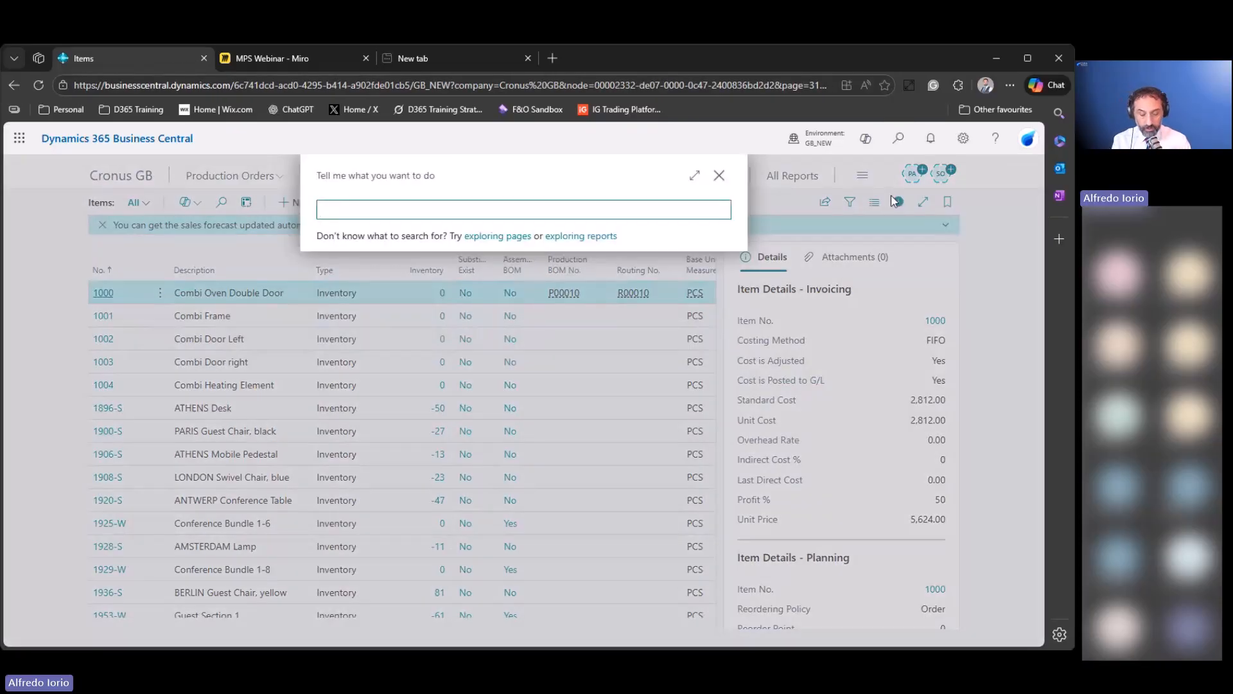
type("sal ord")
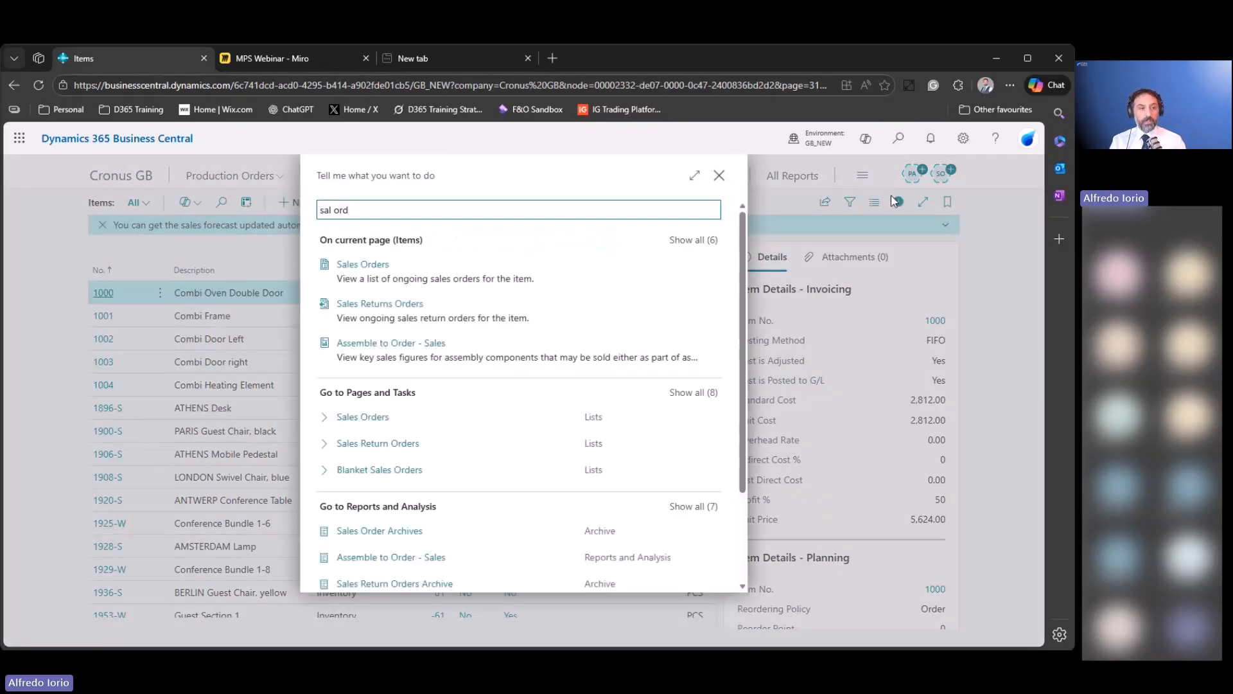
key("Down")
key("Down")
key("Down")
key("Down")
key("Down")
key("Return")
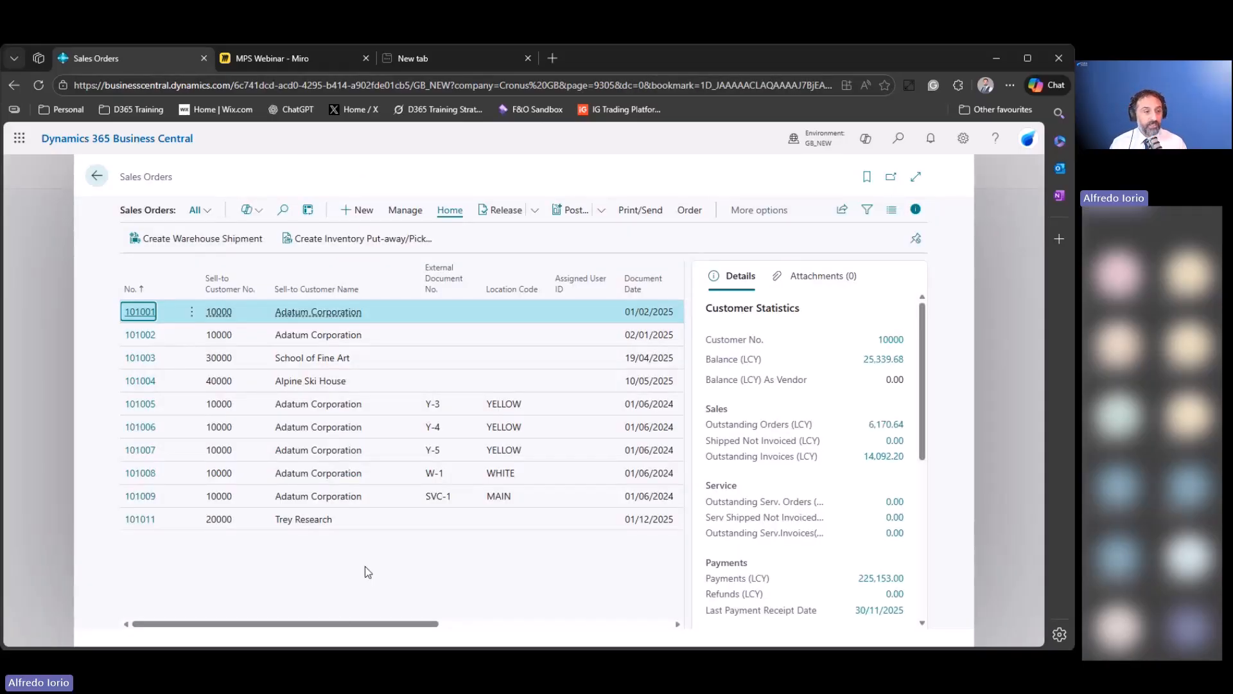
Open the Trey Research sales order and set its Order Date to 19/01/2026.
left_click(151, 522)
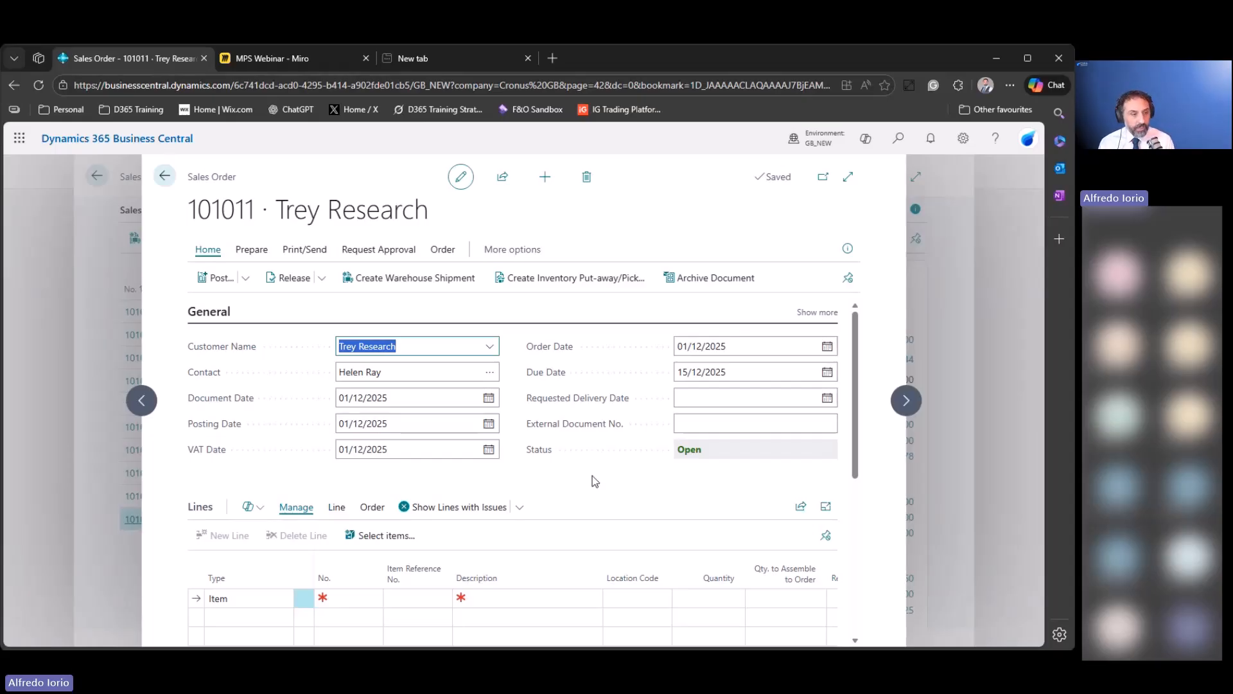
left_click(825, 350)
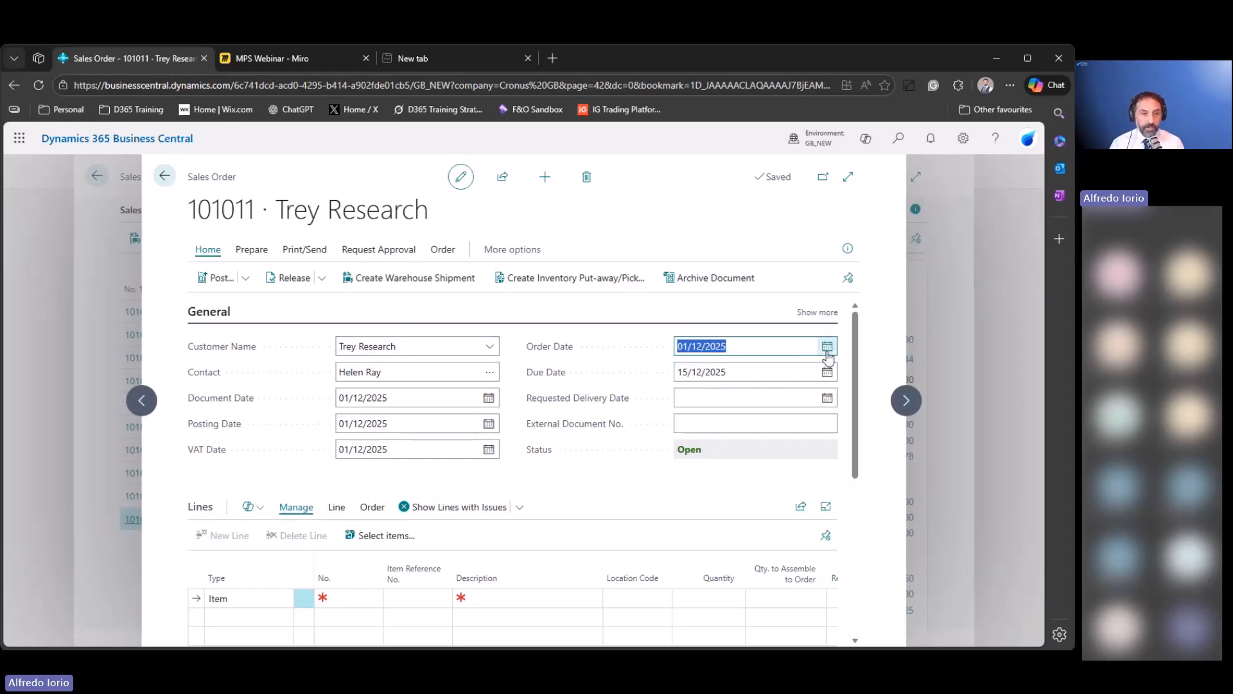
left_click(827, 348)
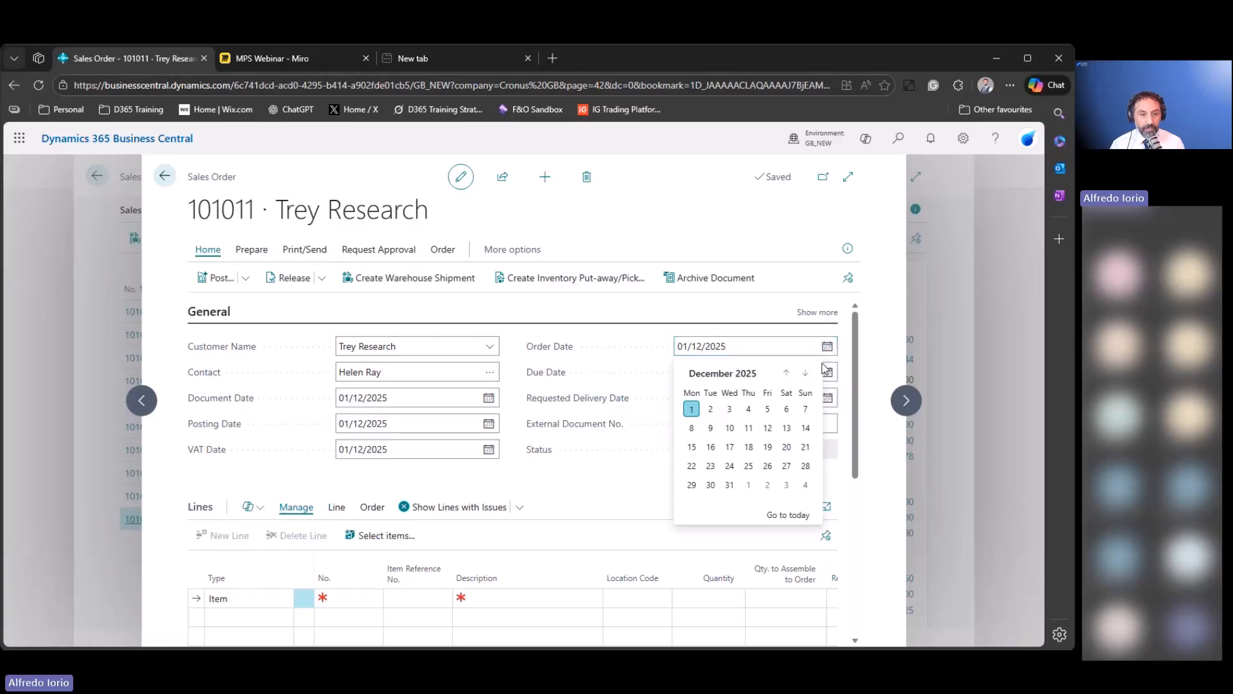
left_click(788, 515)
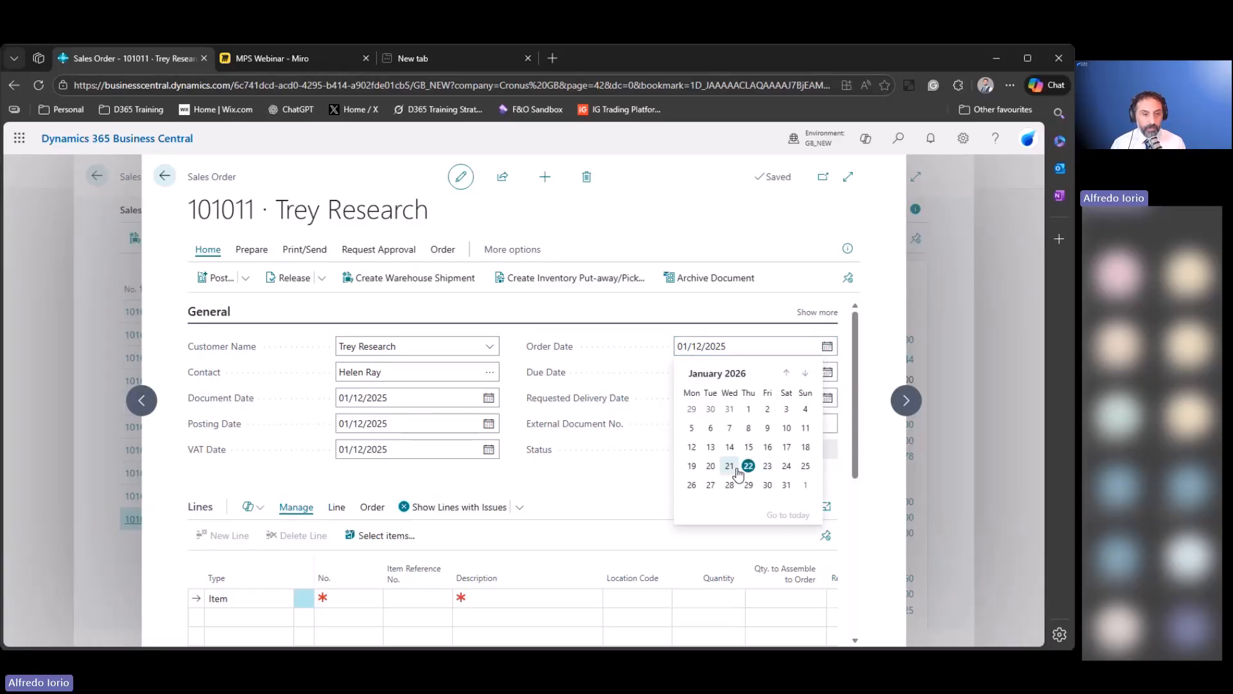
left_click(692, 466)
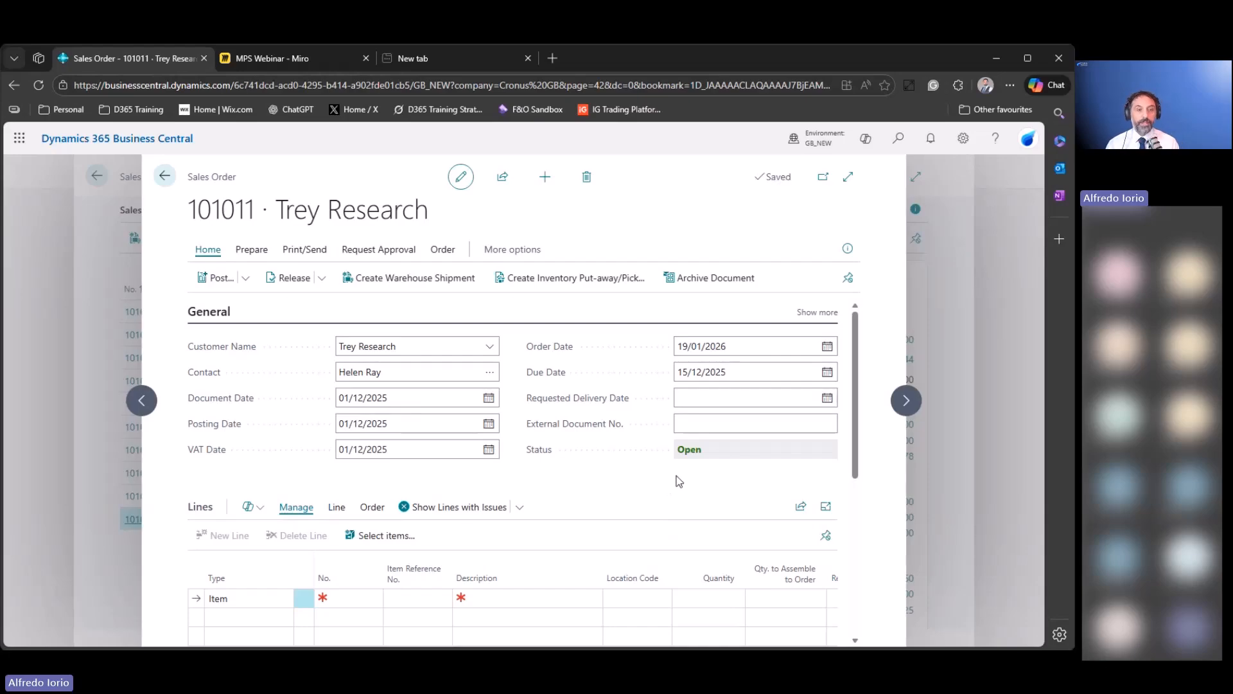
Add item 1000, Combi Oven Double Door, to the sales order lines with quantity 50 and location WHITE.
scroll(514, 497, "down", 2)
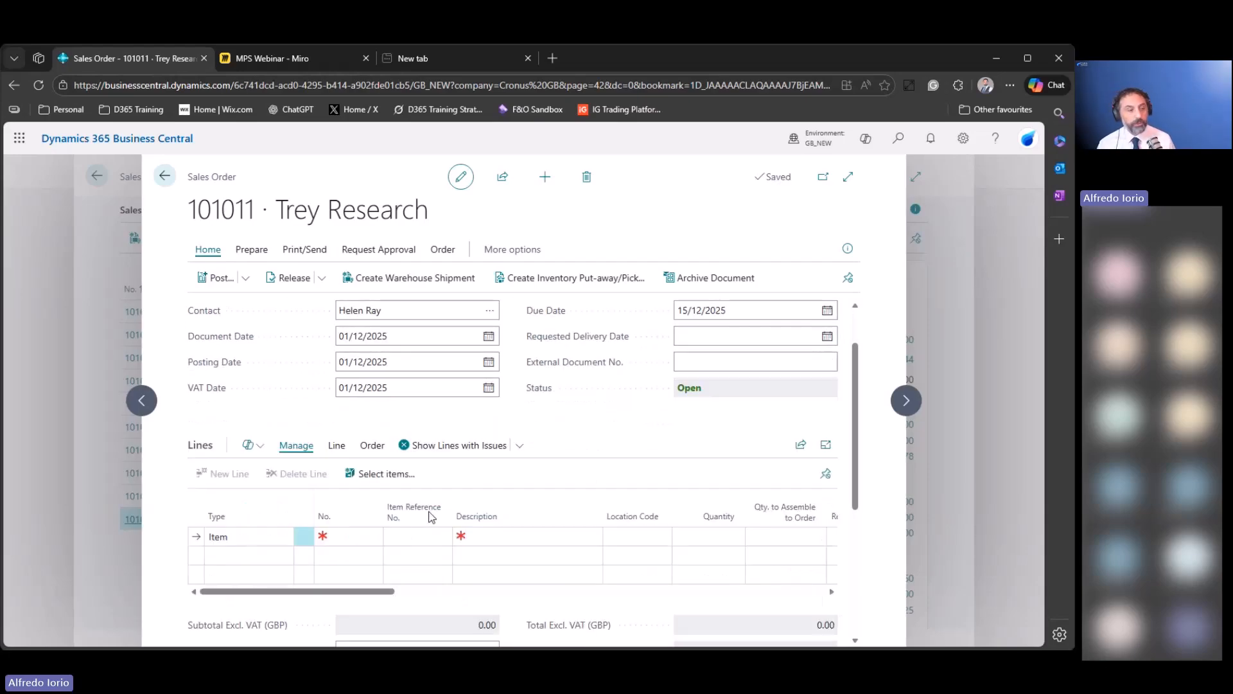
left_click(350, 530)
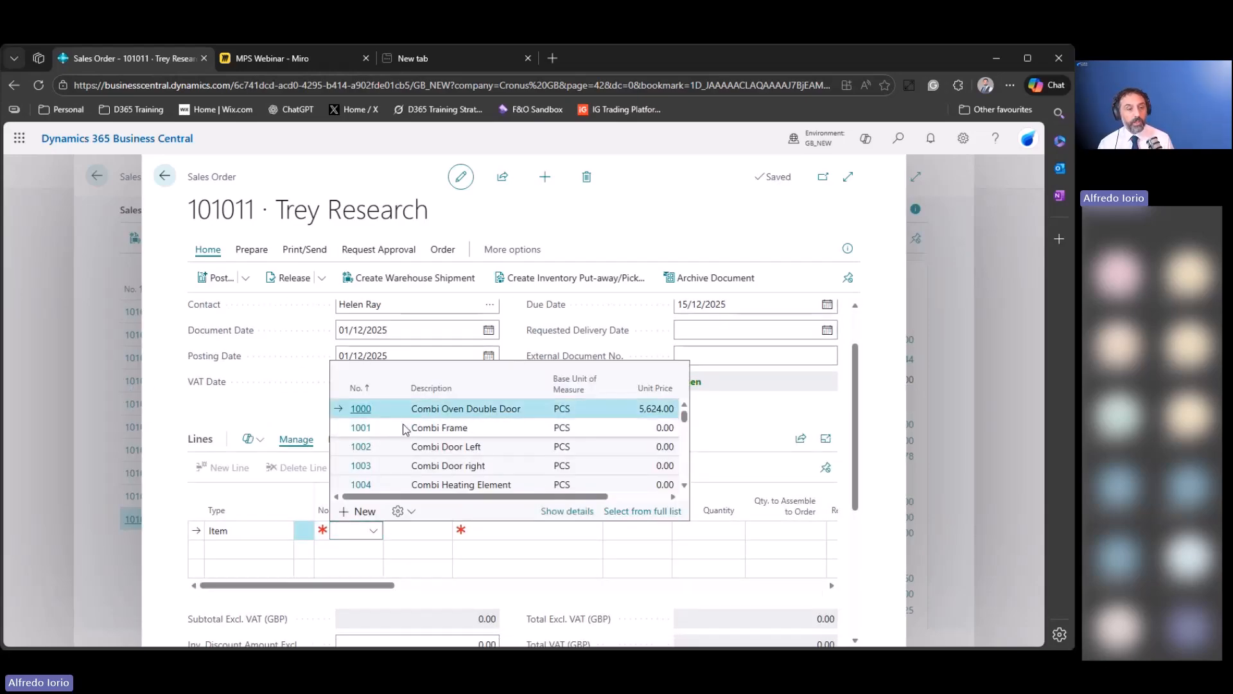
left_click(411, 411)
left_click(700, 530)
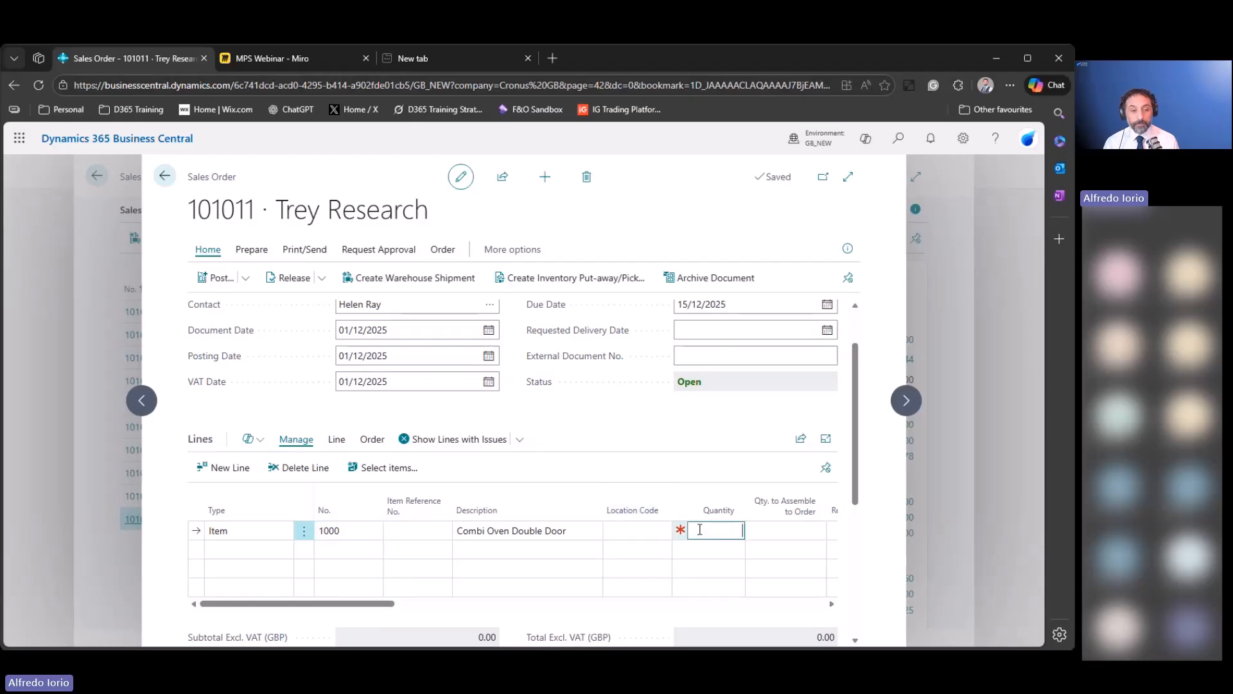
type("50")
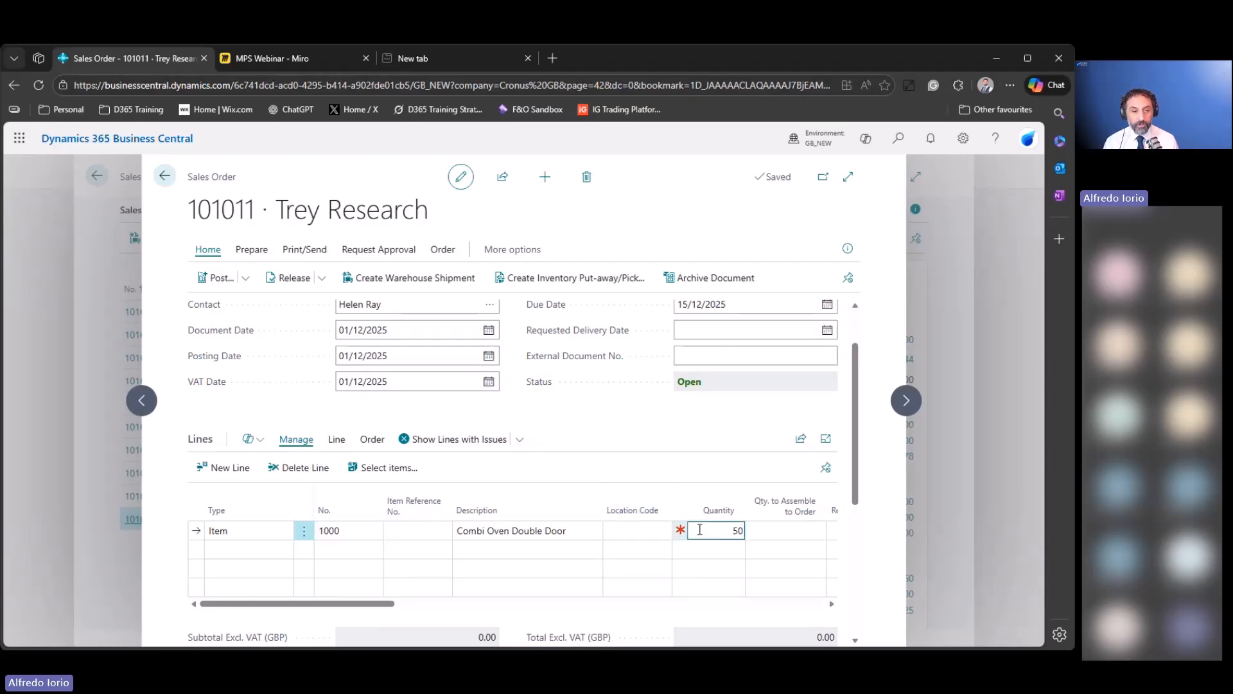
left_click(652, 530)
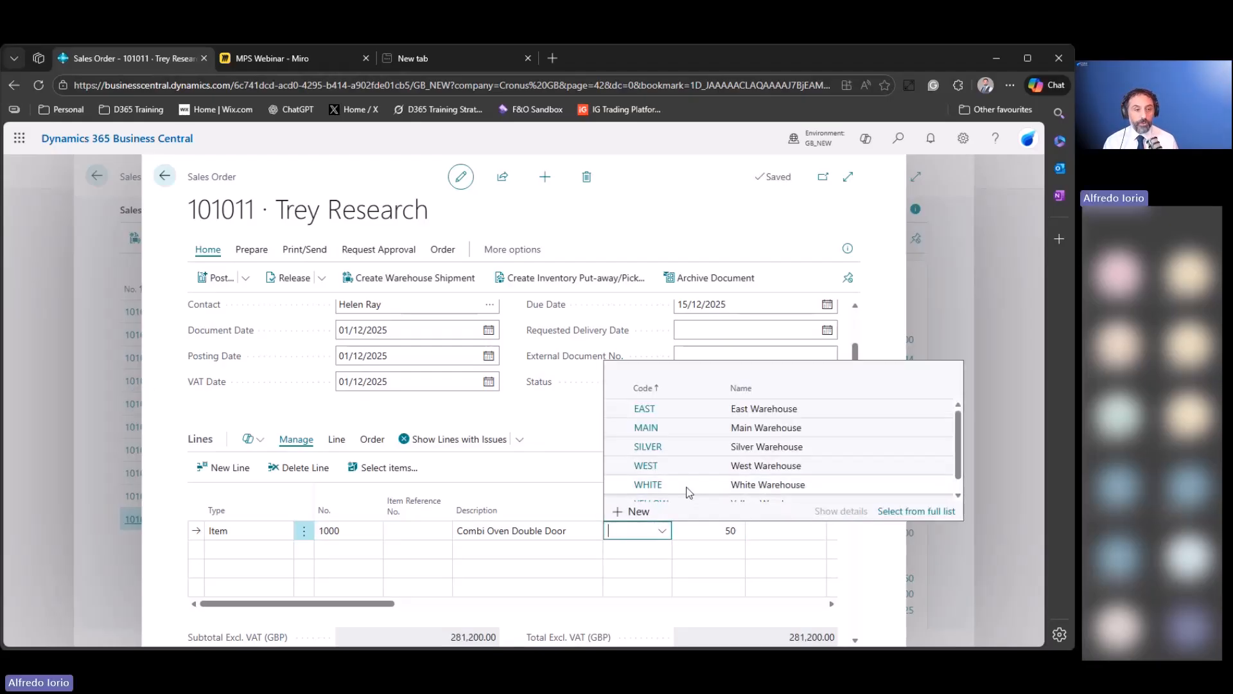
left_click(690, 489)
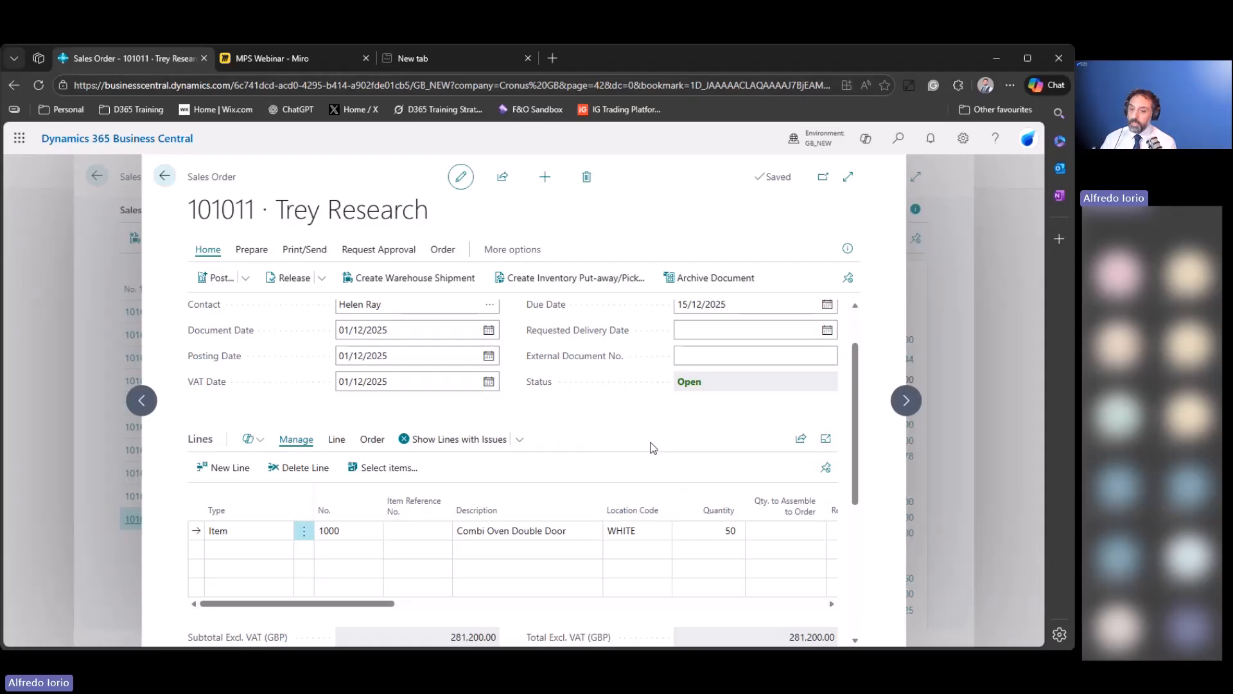
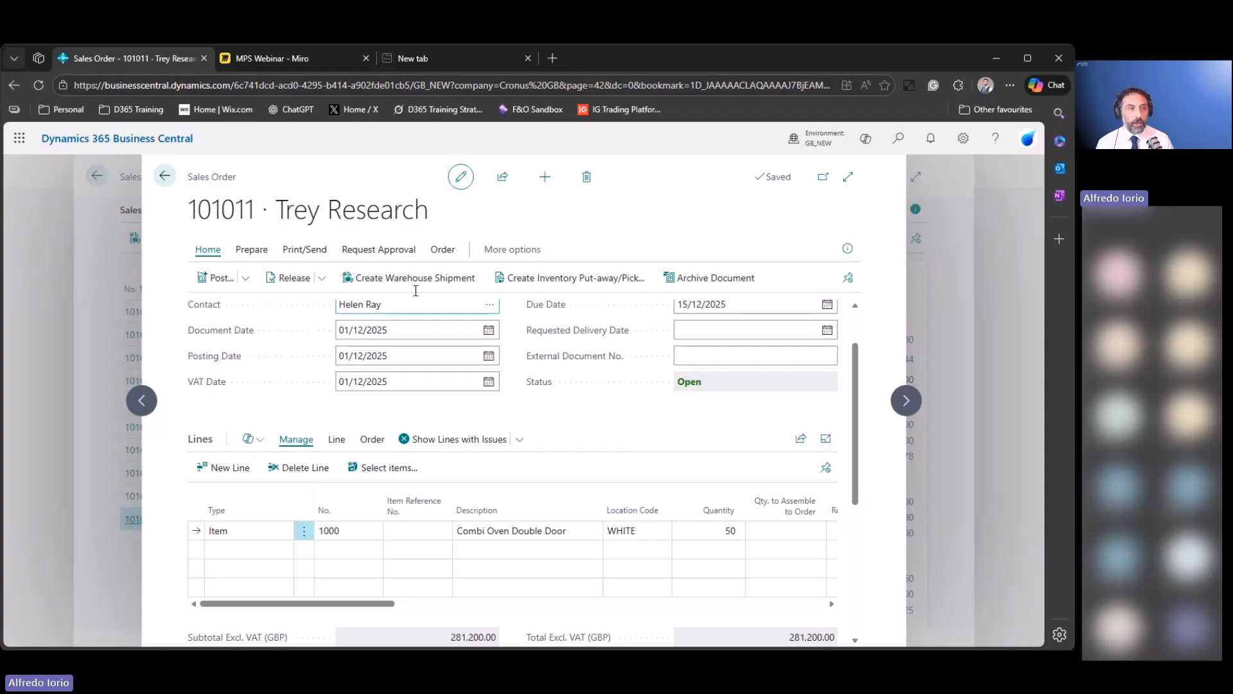
Switch to the MPS Webinar board in Miro and select the Demand box in the process diagram.
left_click(287, 56)
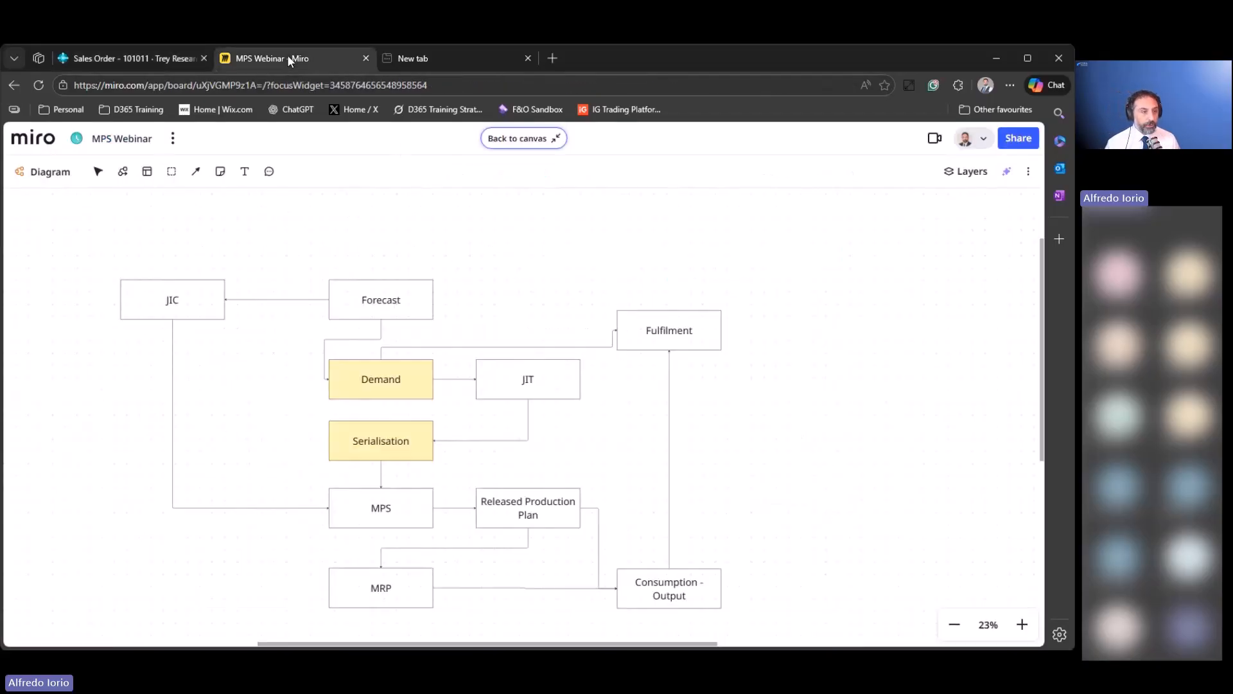
left_click(388, 387)
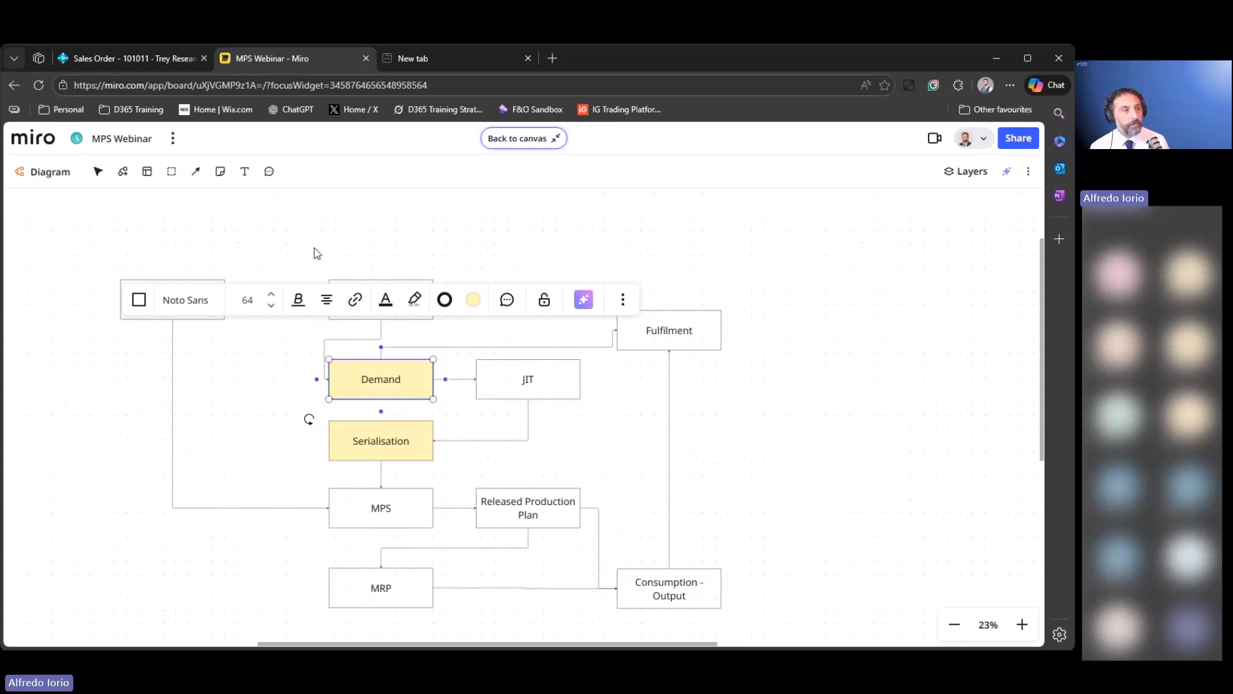
Switch back to Business Central and open the item tracking lines for the Combi Oven Double Door sales line, highlighting its source quantity.
left_click(139, 56)
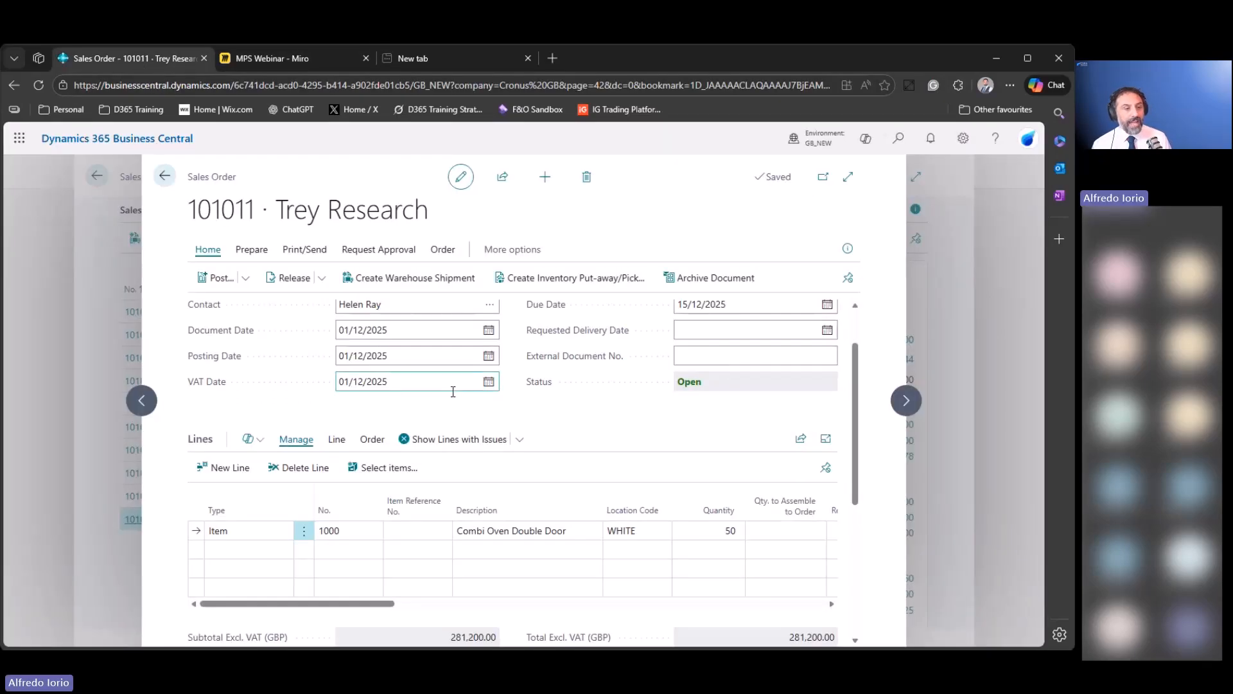
left_click(335, 440)
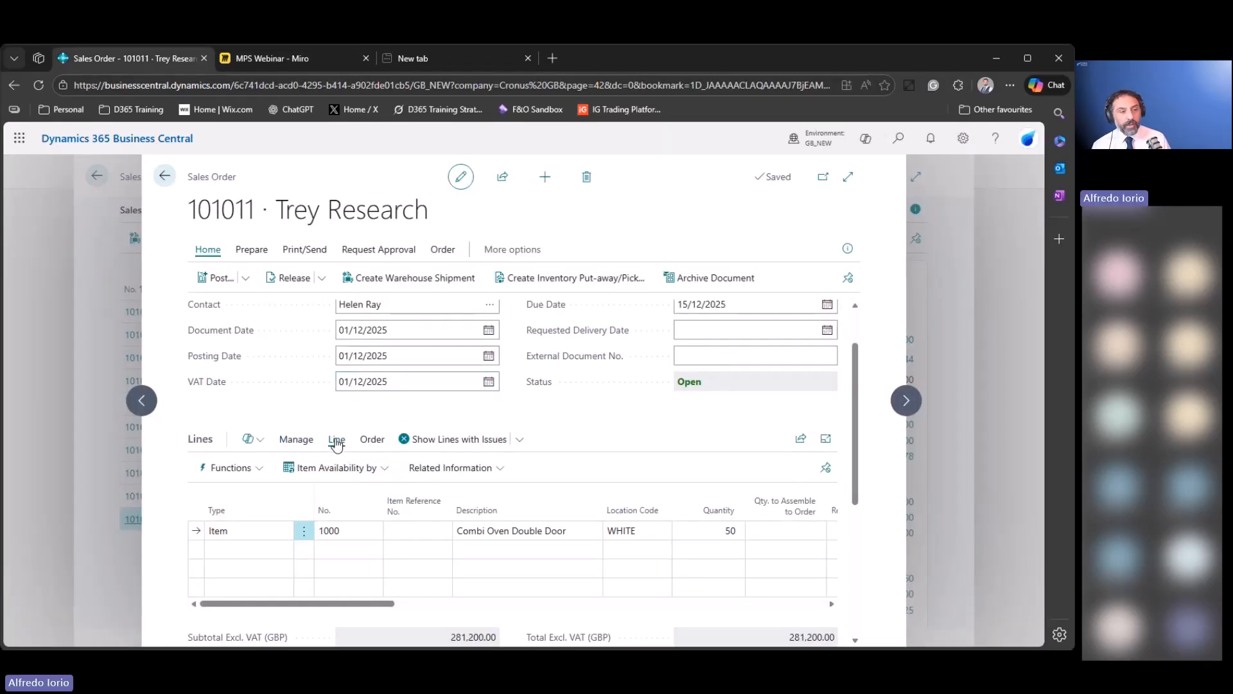
left_click(427, 468)
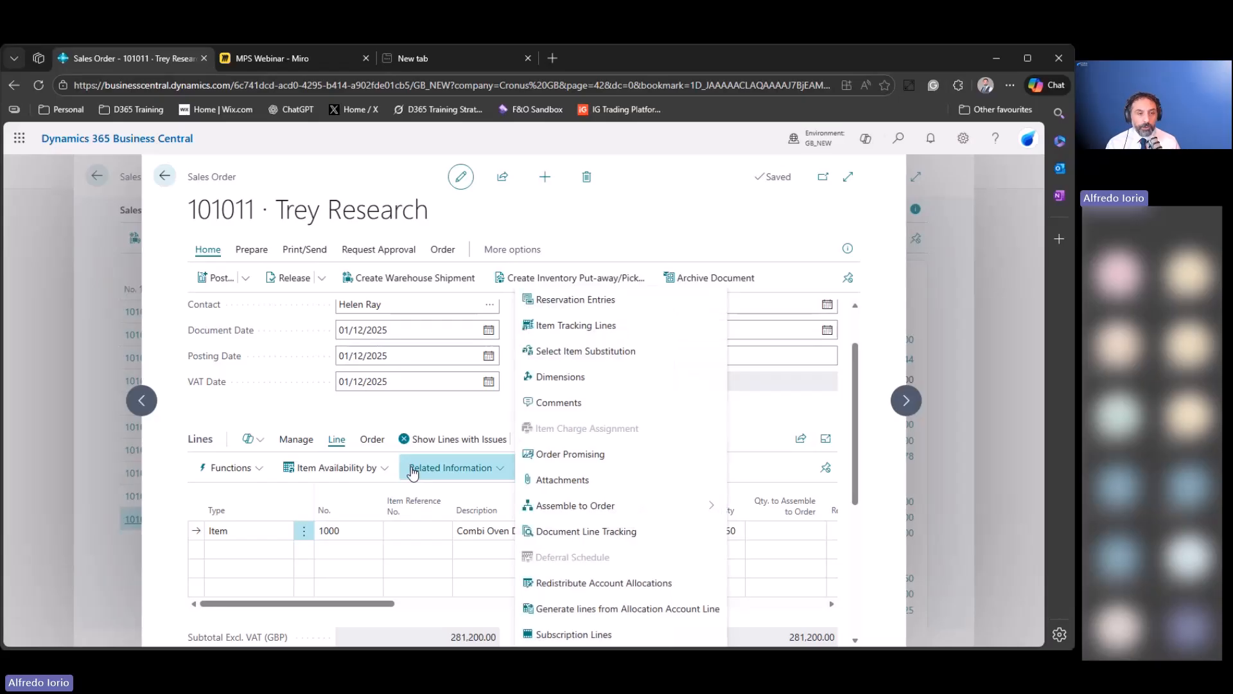
left_click(619, 337)
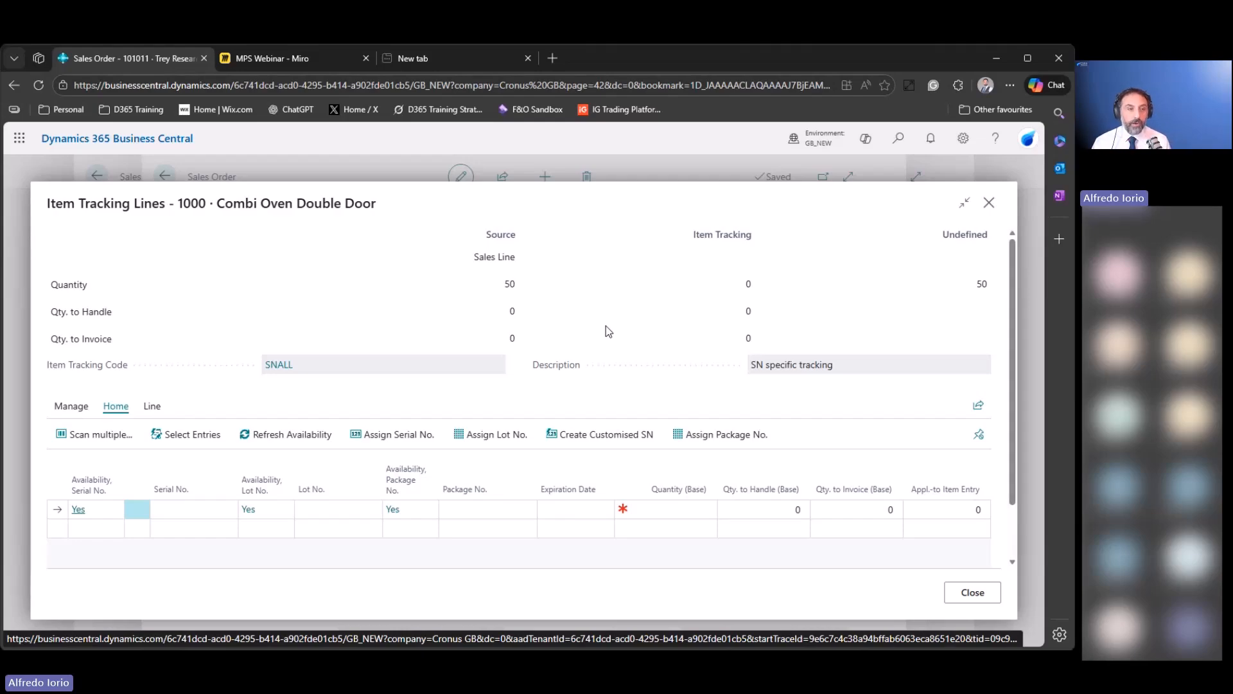
left_click_drag(504, 288, 523, 289)
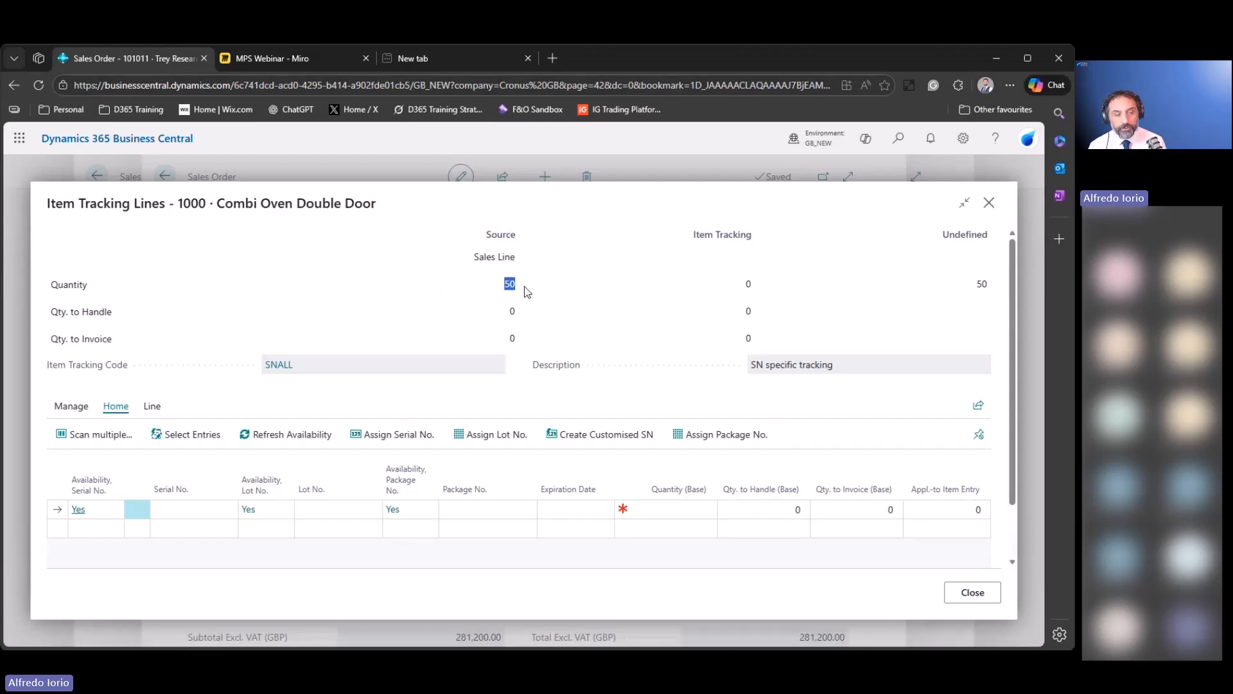
left_click(395, 281)
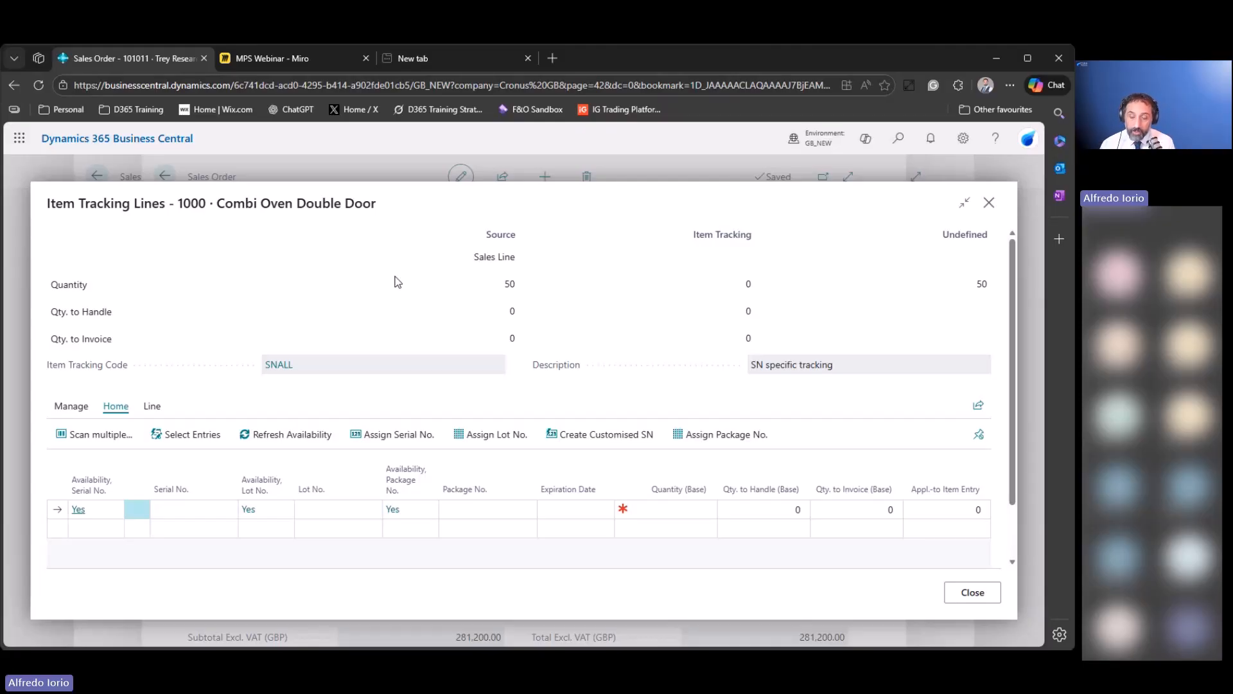
Try to create 50 customised serial numbers starting from TR-0001 with increment 1 and Create SN Information enabled.
left_click(627, 435)
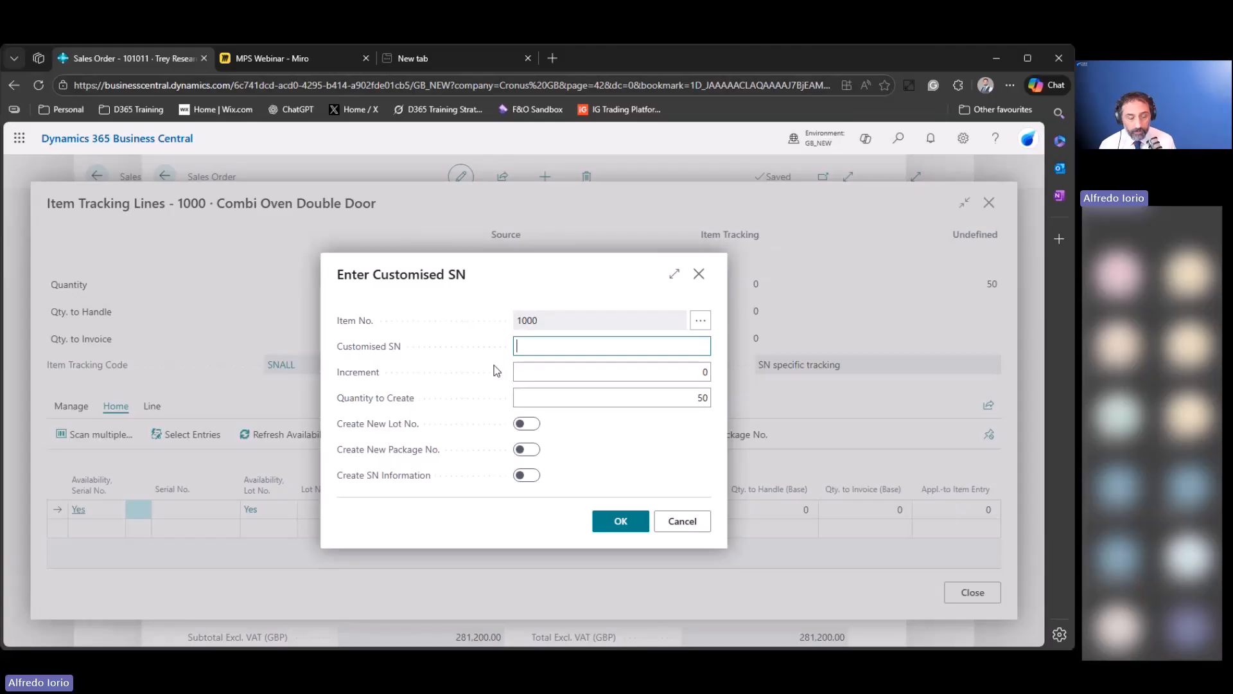
type("T")
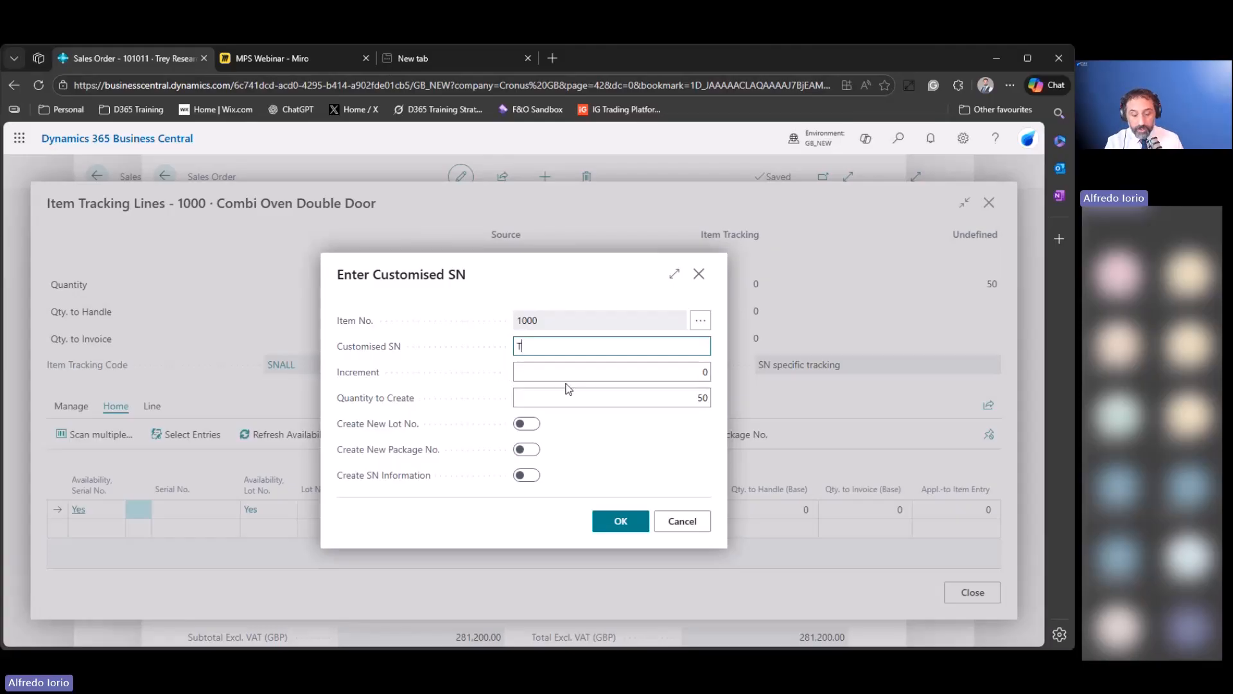
type("R-0001")
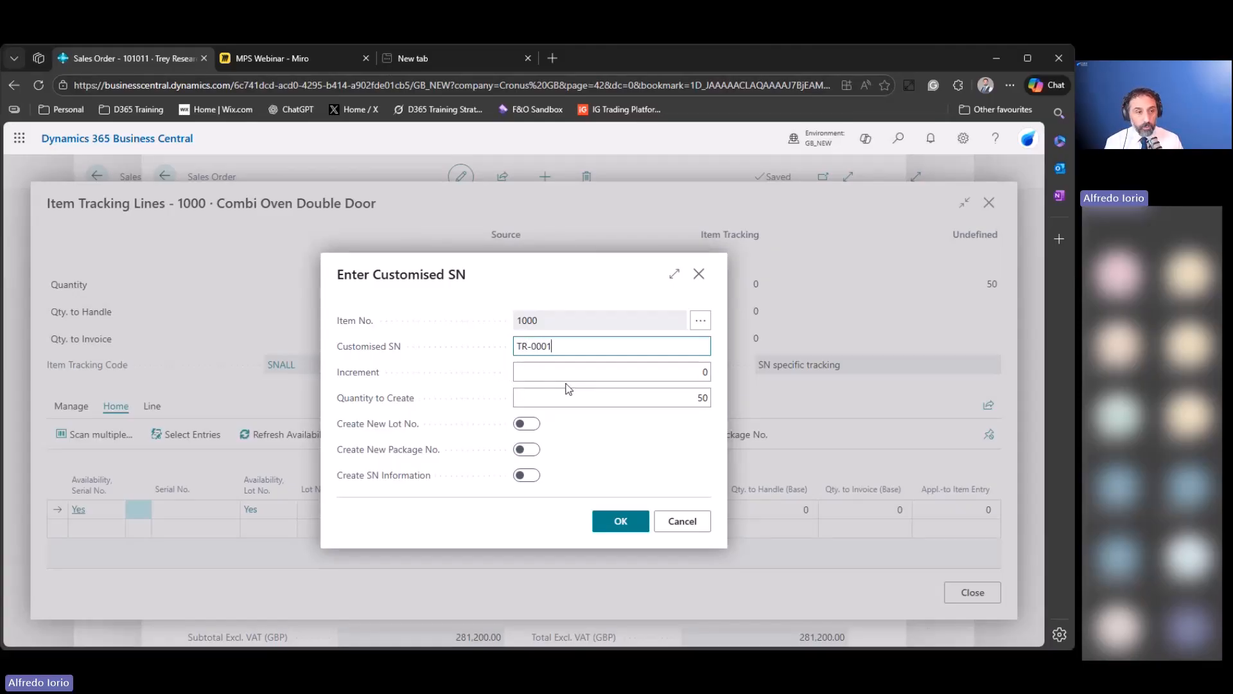
left_click(632, 465)
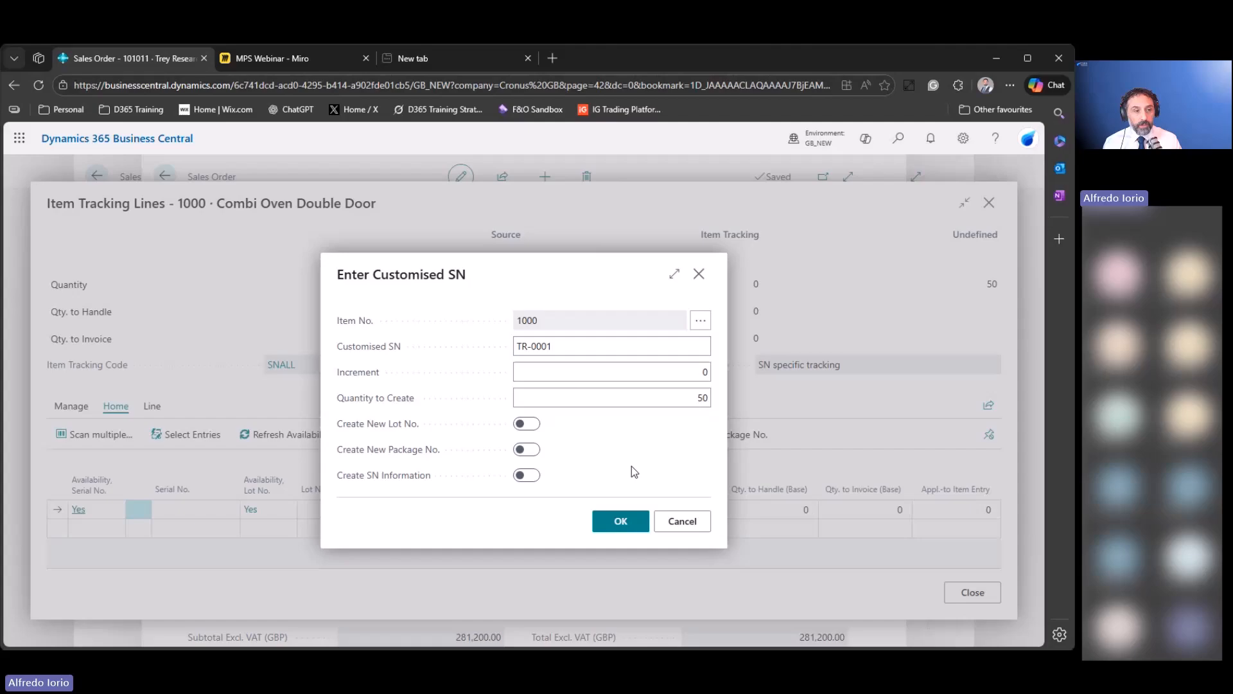
double_click(704, 373)
type("1")
left_click(693, 447)
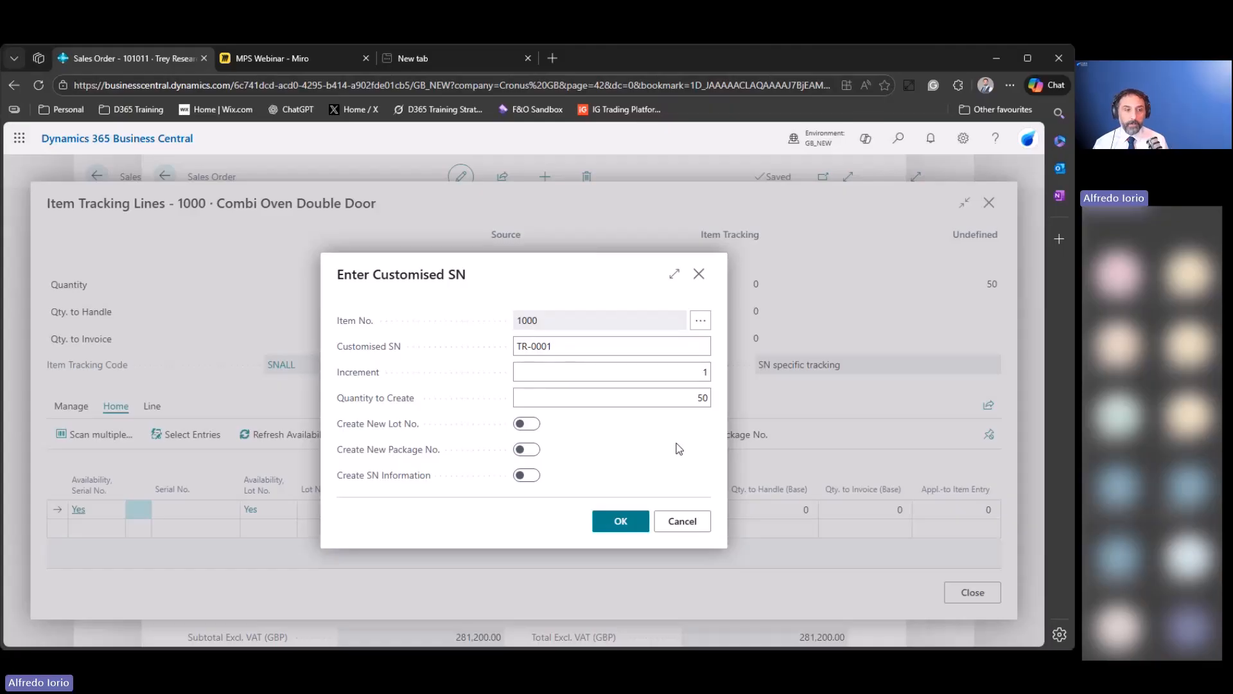
left_click(576, 348)
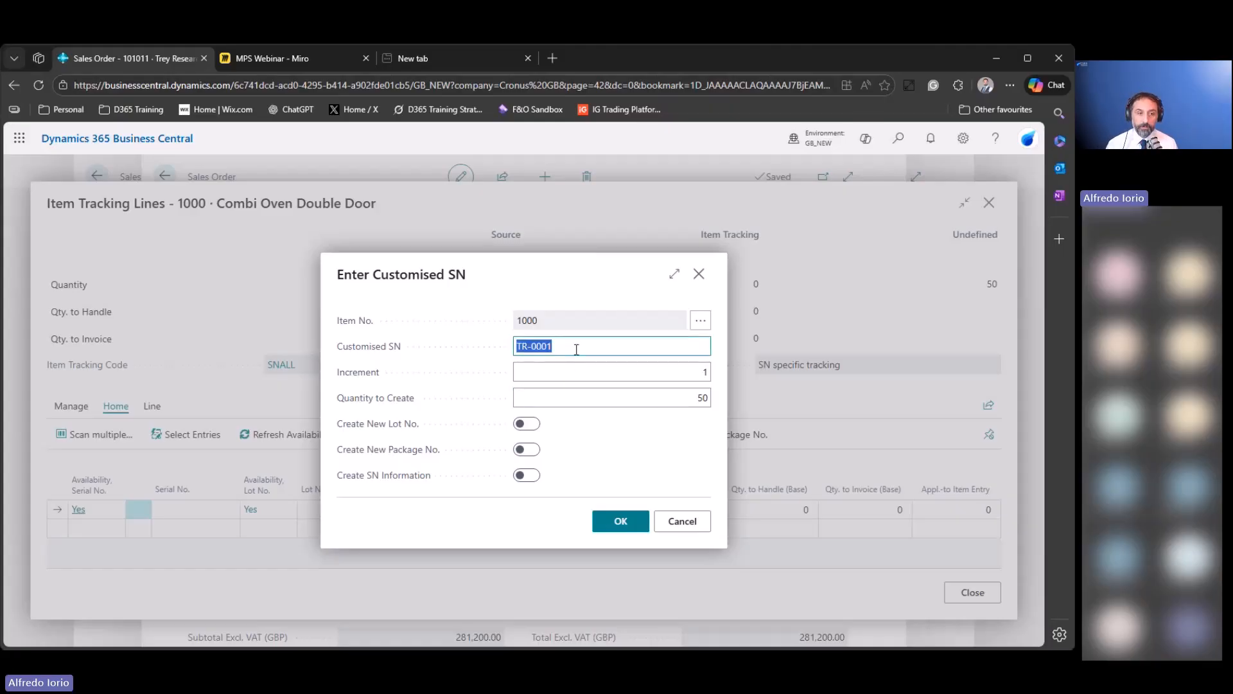
left_click(528, 475)
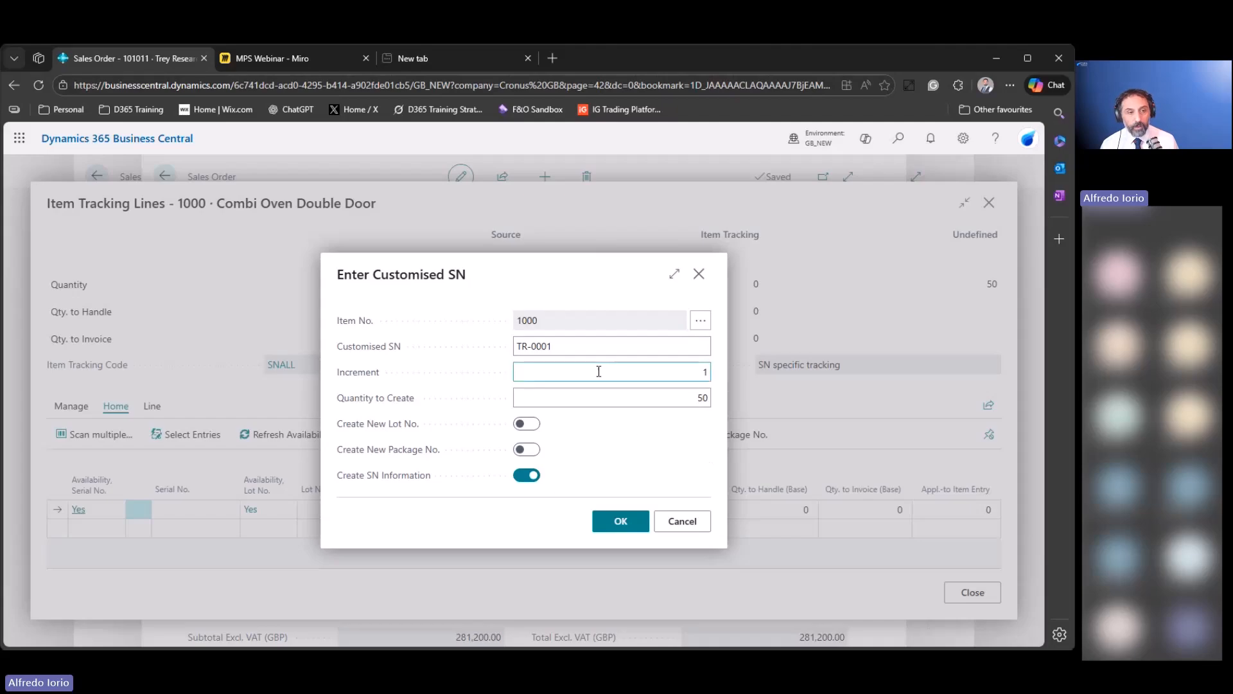
left_click(587, 347)
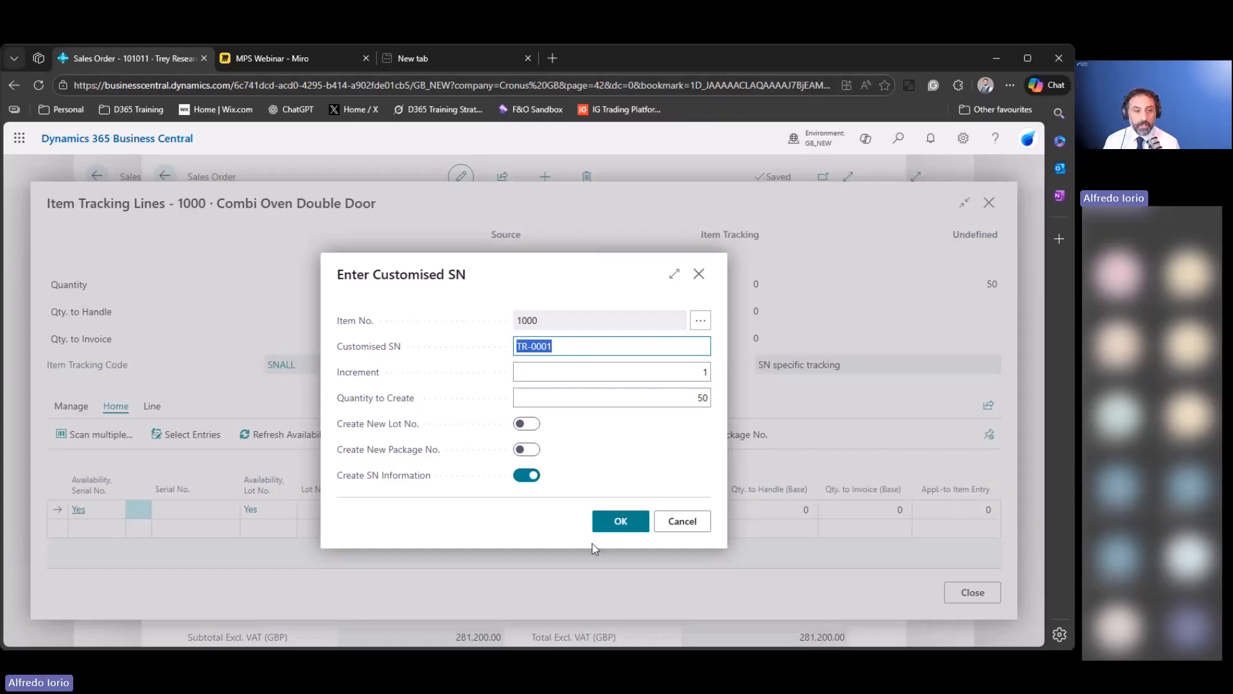
left_click(621, 520)
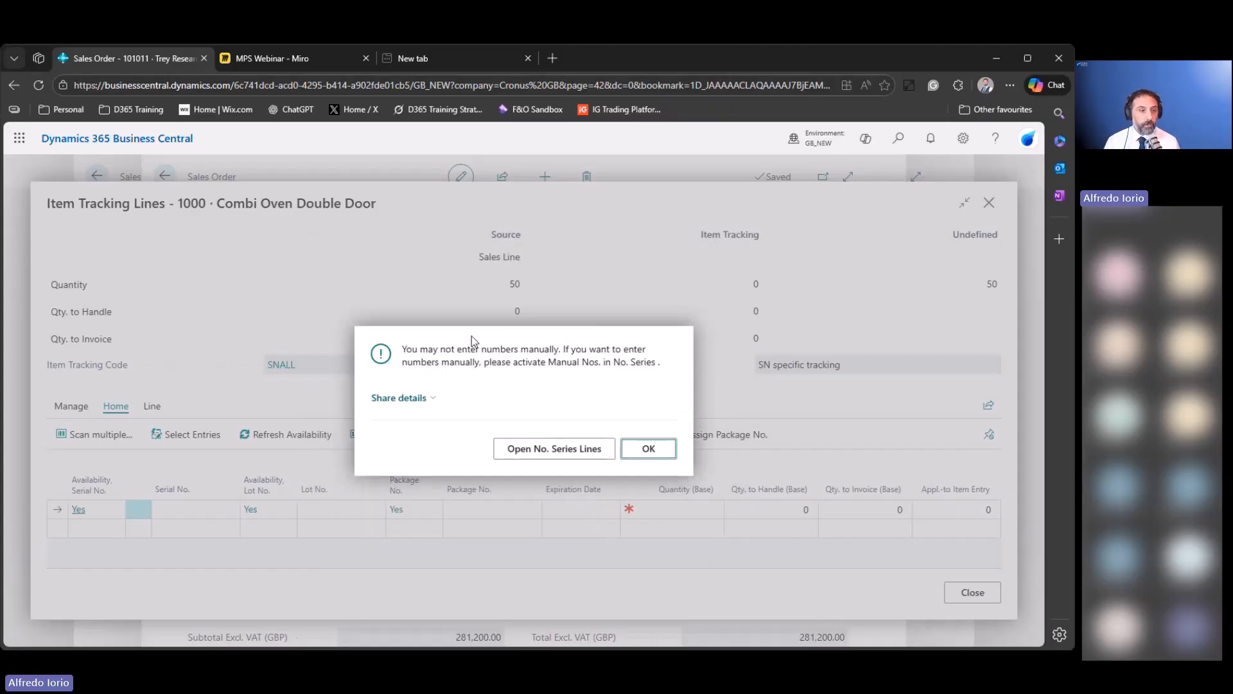
Open the COMBI number series lines, examine the series name, starting number and starting date, and return to the item tracking lines.
left_click(542, 455)
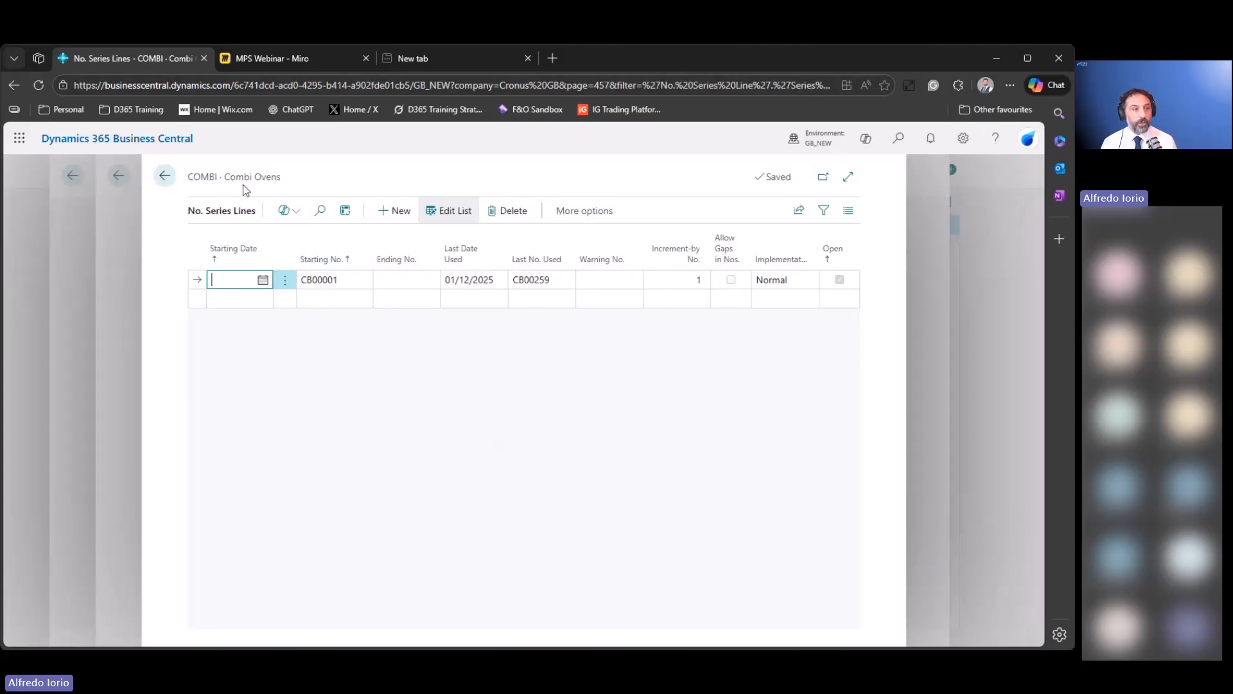
left_click_drag(281, 182, 188, 179)
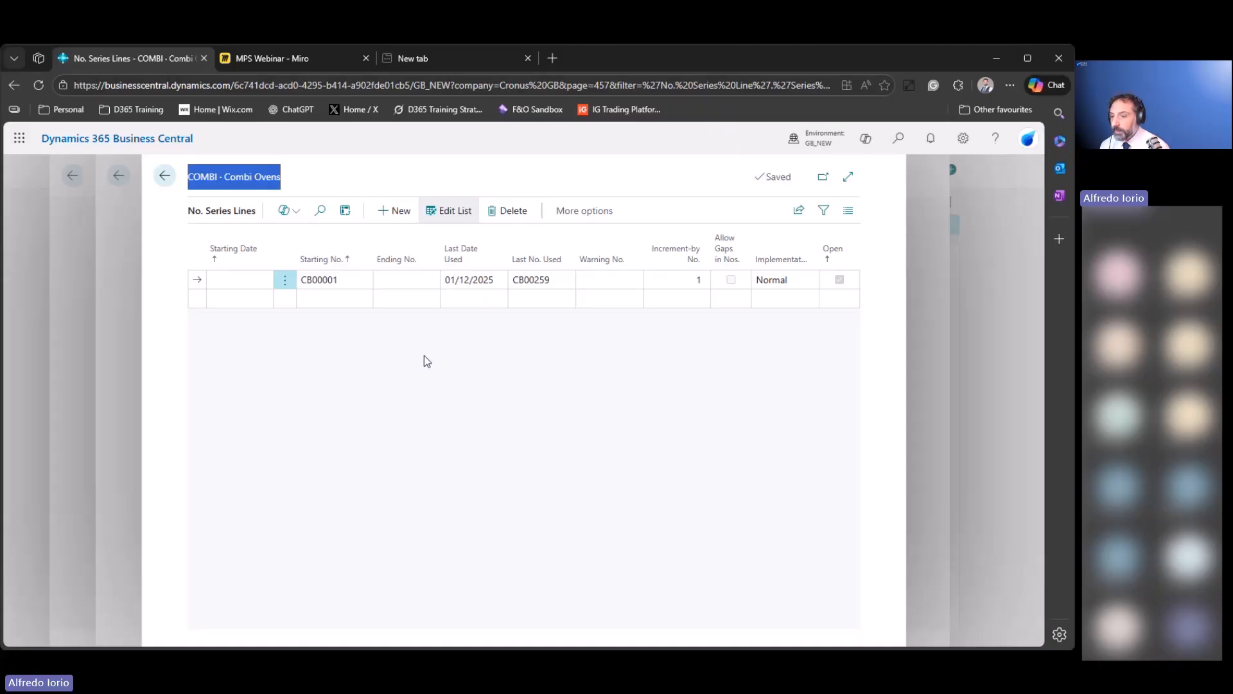
left_click(363, 280)
left_click(362, 280)
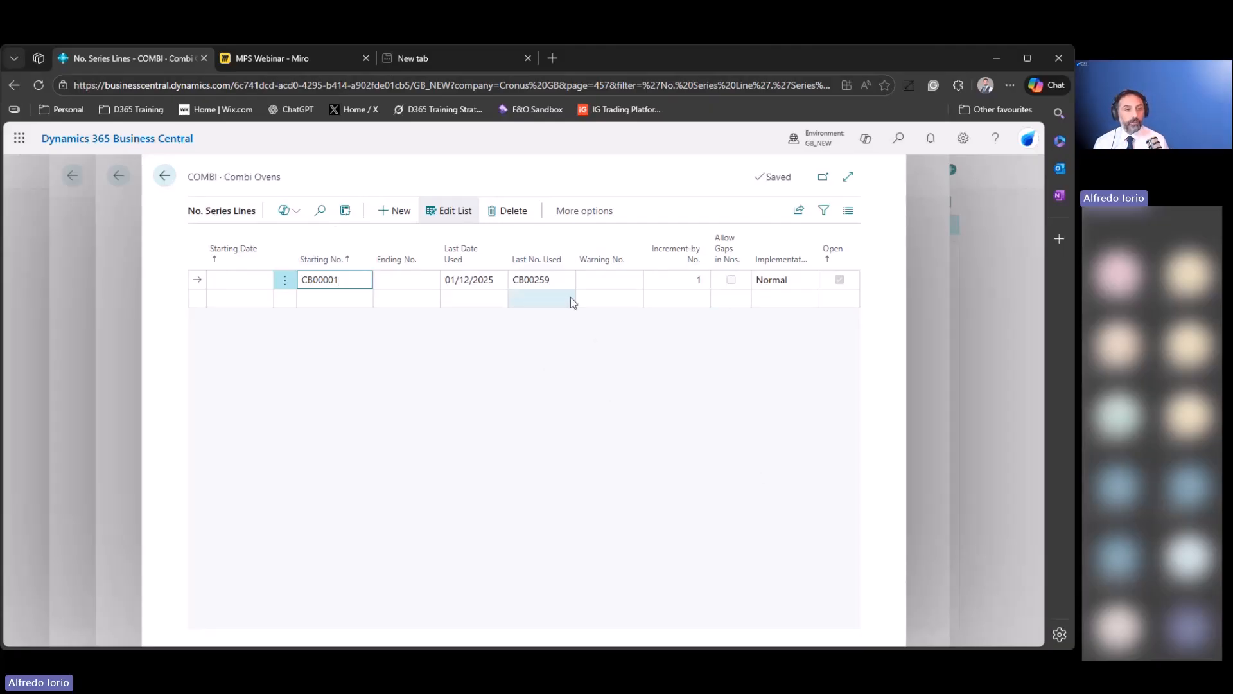
left_click(246, 284)
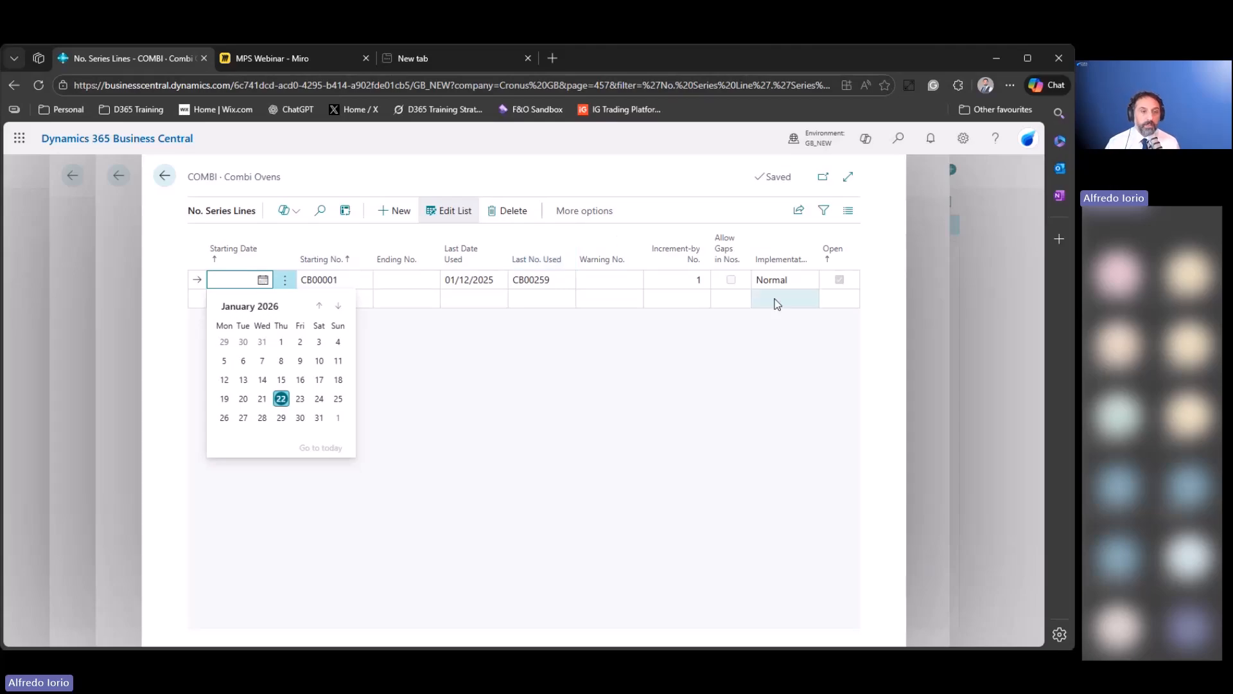
left_click(758, 289)
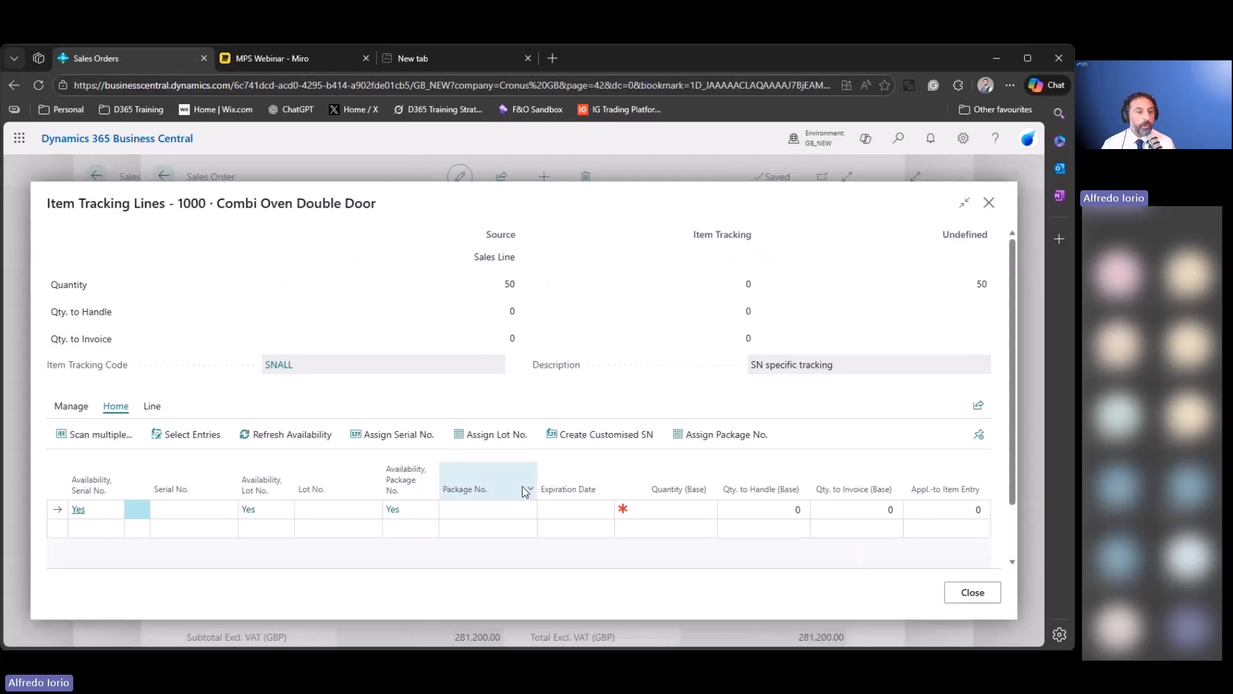
Assign 50 serial numbers from the number series to item 1000 with Create SN Information enabled.
left_click(417, 442)
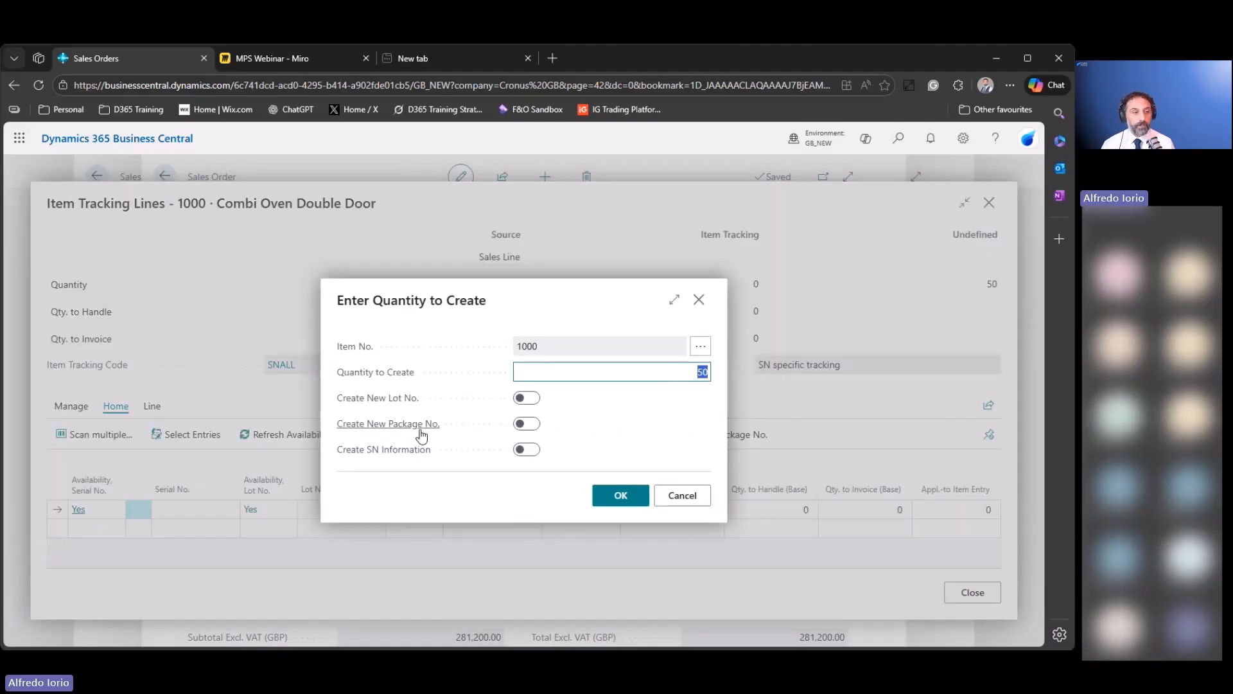
left_click(528, 449)
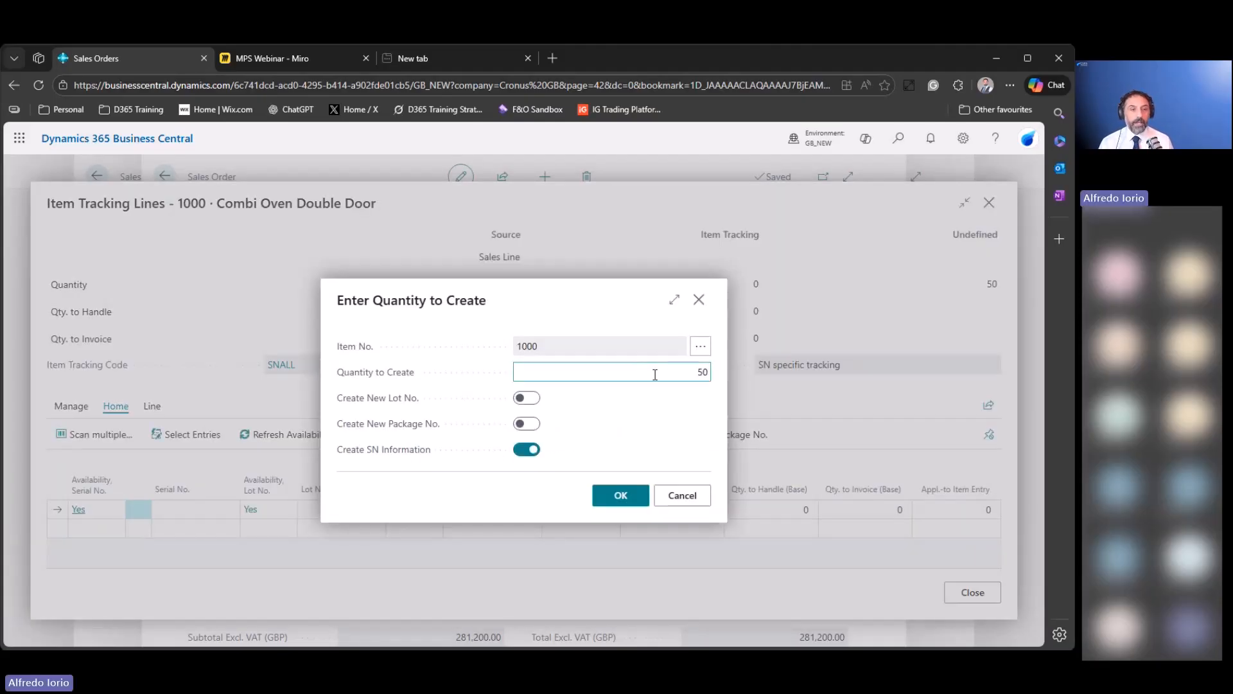
left_click(620, 495)
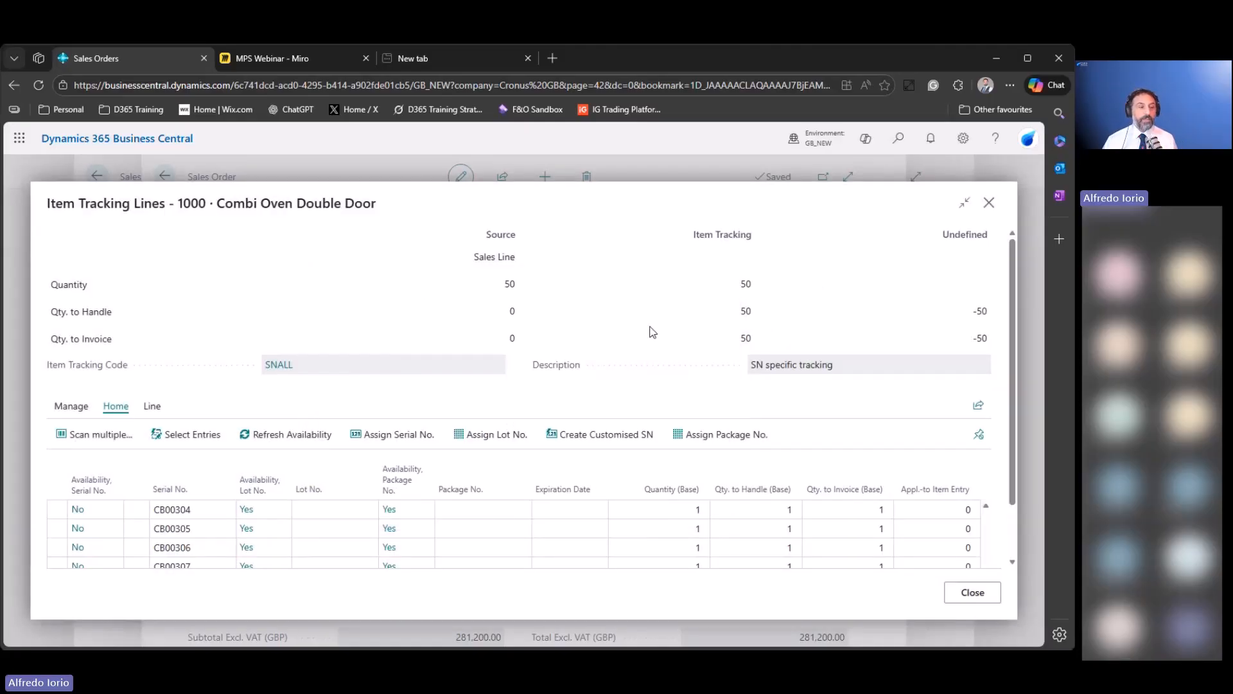
Review the assigned serial numbers from first to last, and check the customised serial number settings without applying them.
scroll(248, 514, "down", 1)
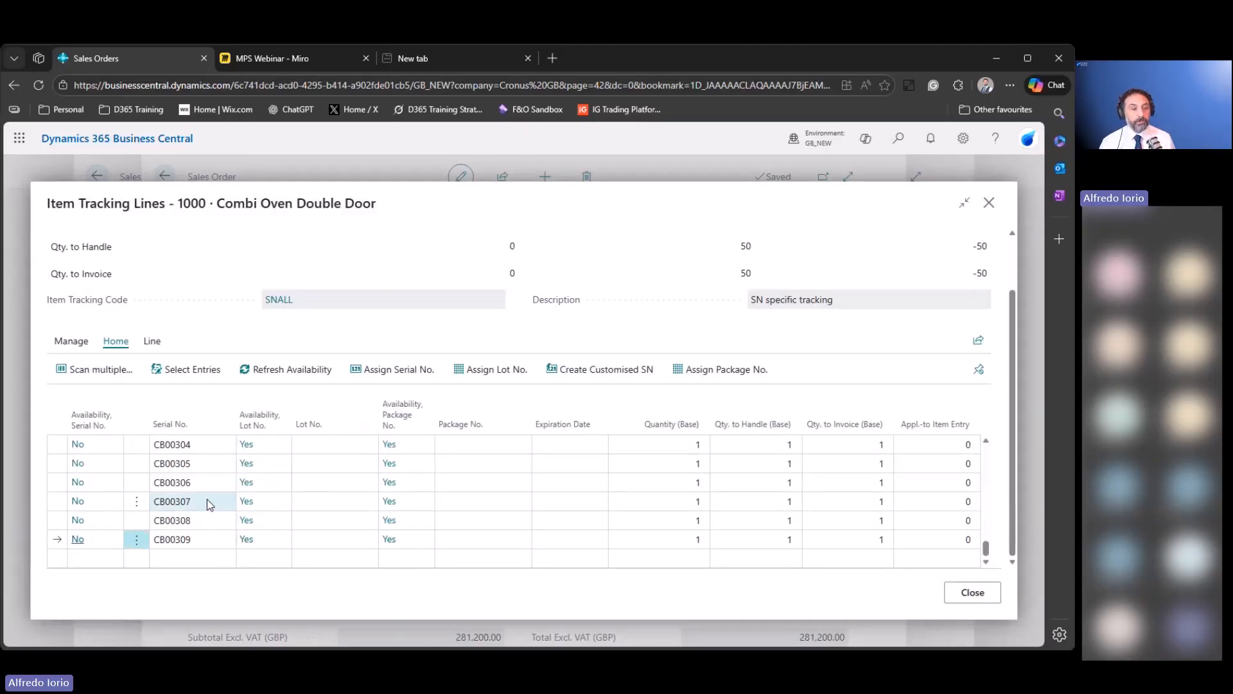
scroll(206, 502, "up", 10)
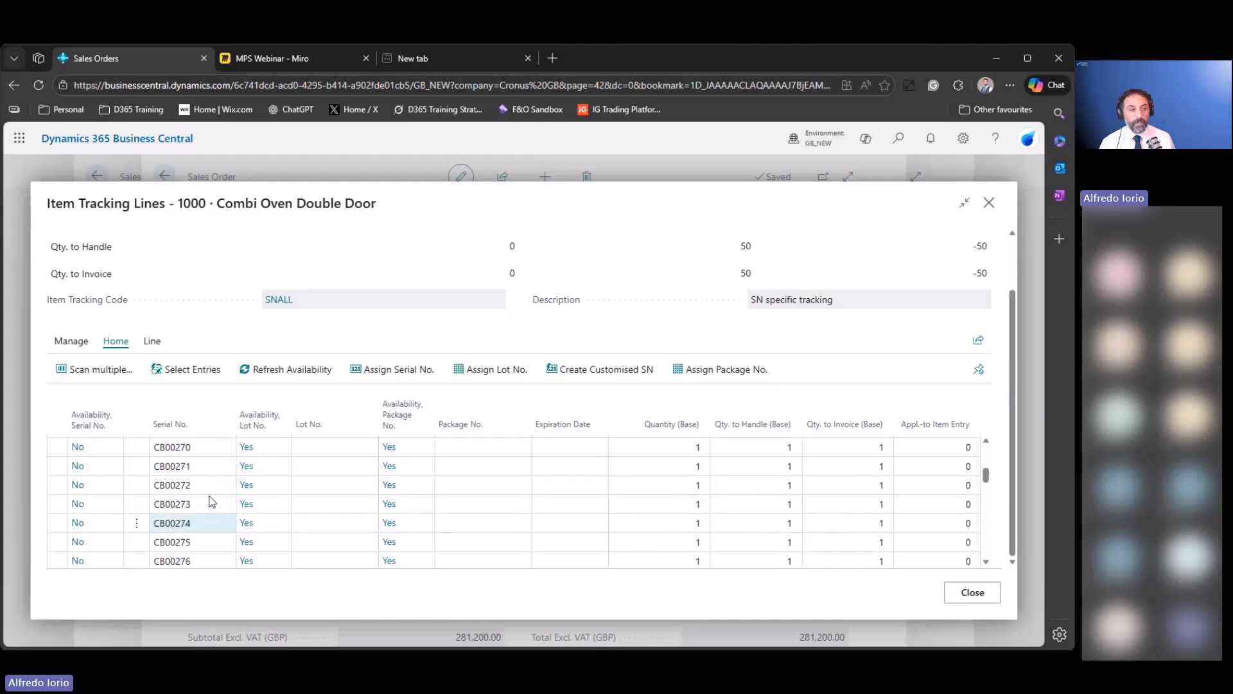
scroll(212, 502, "up", 3)
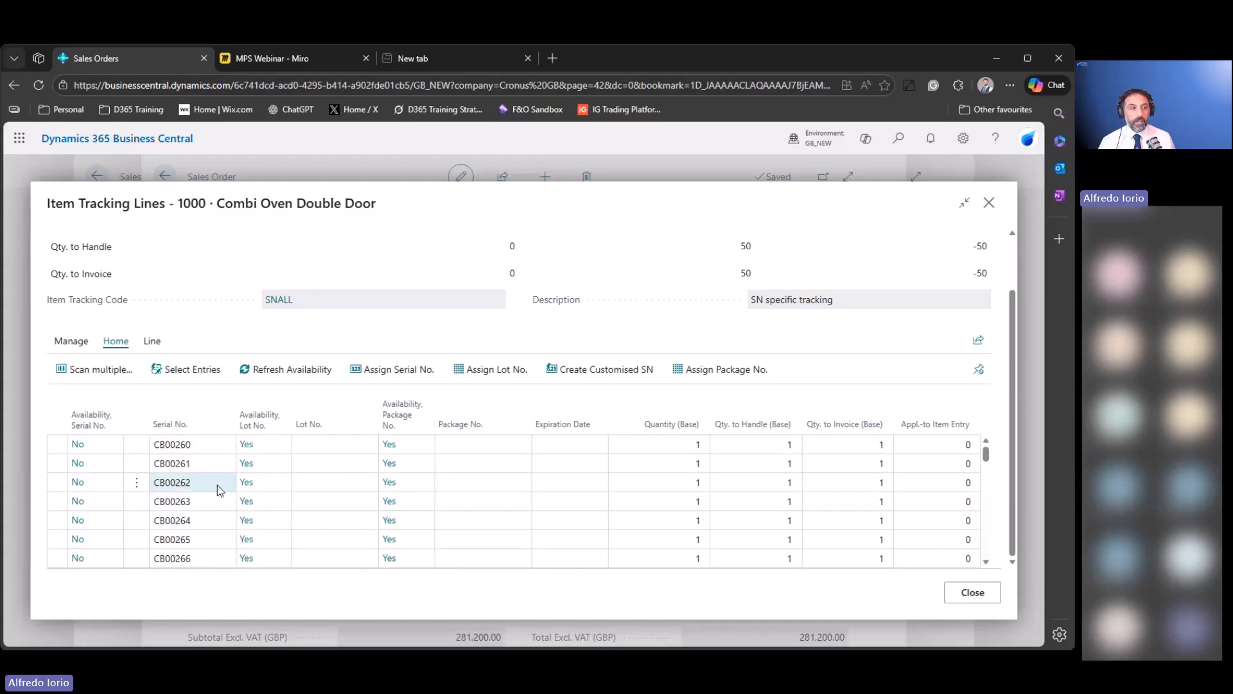
left_click(205, 464)
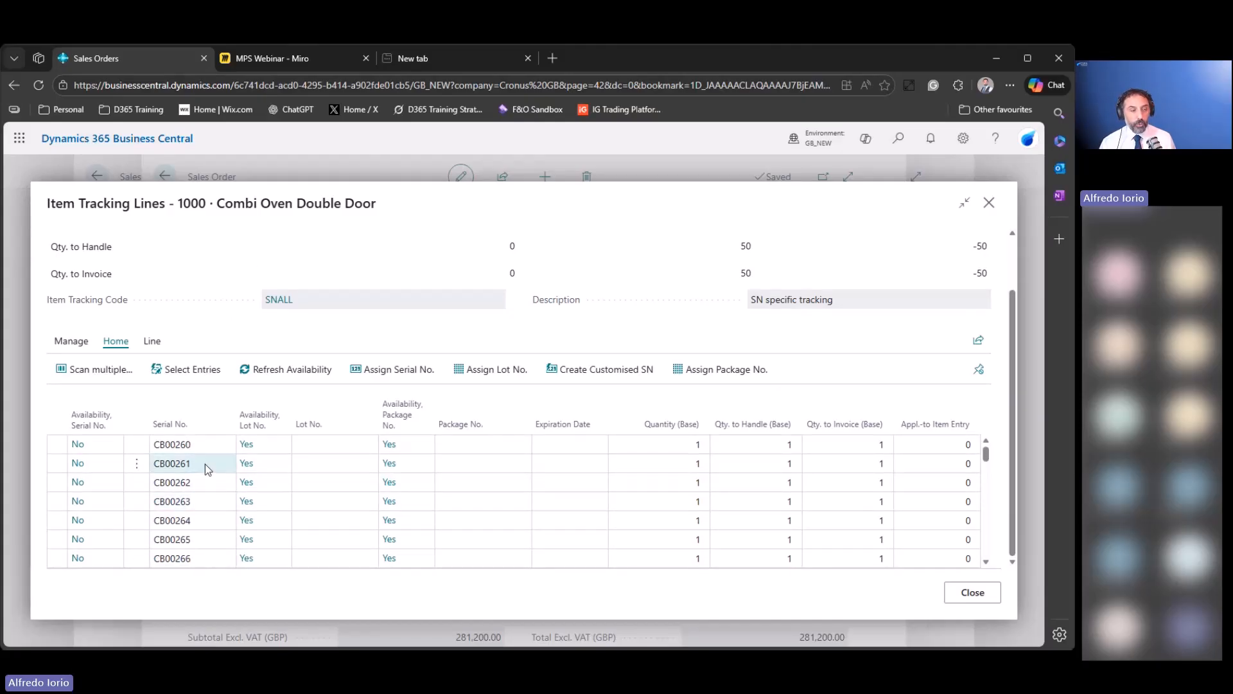
scroll(206, 464, "down", 8)
scroll(207, 501, "down", 2)
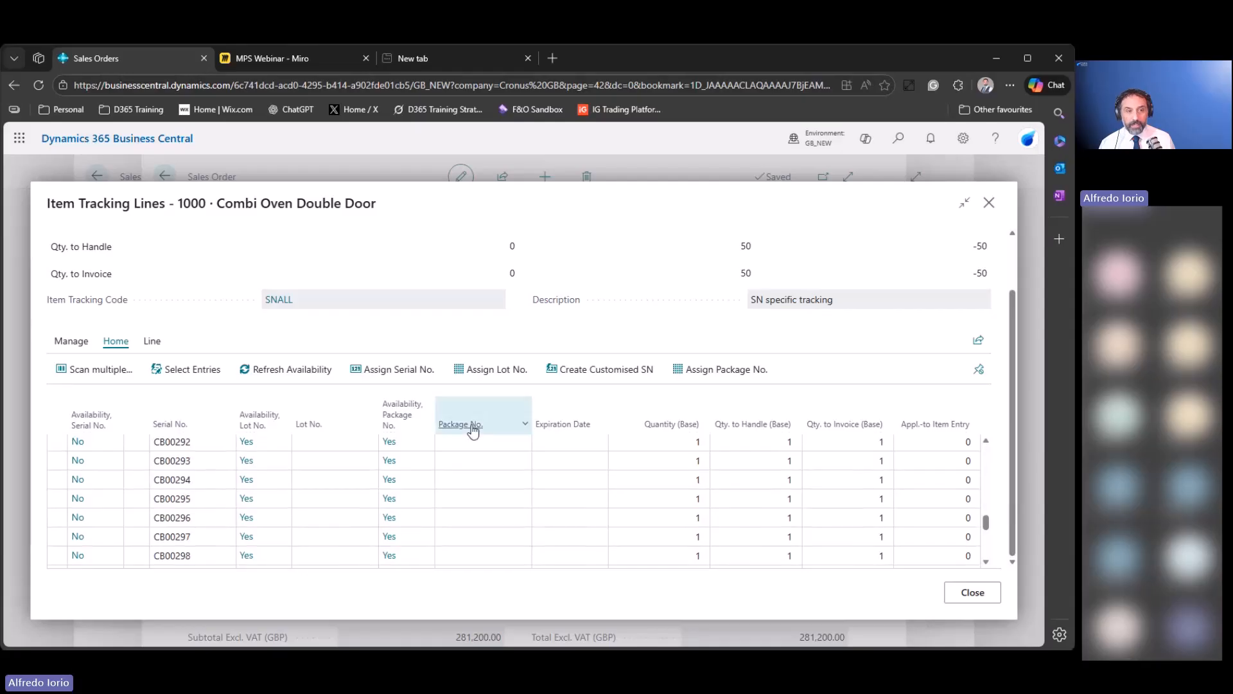
left_click(607, 368)
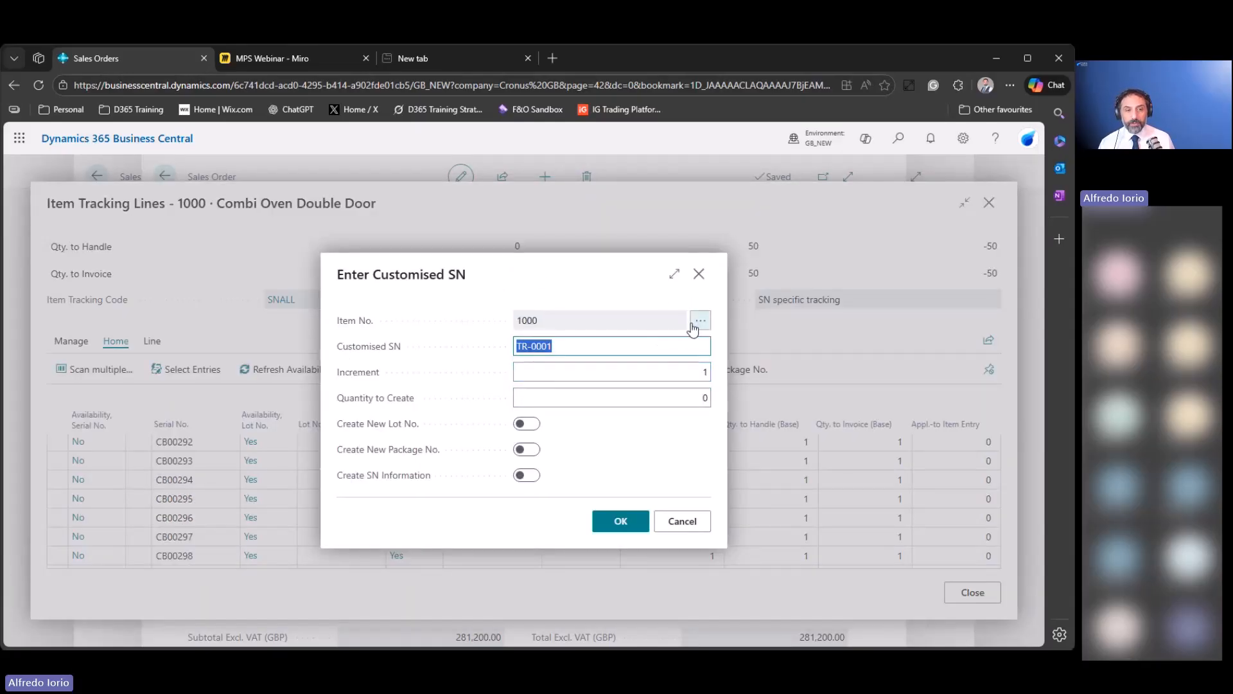
left_click(699, 274)
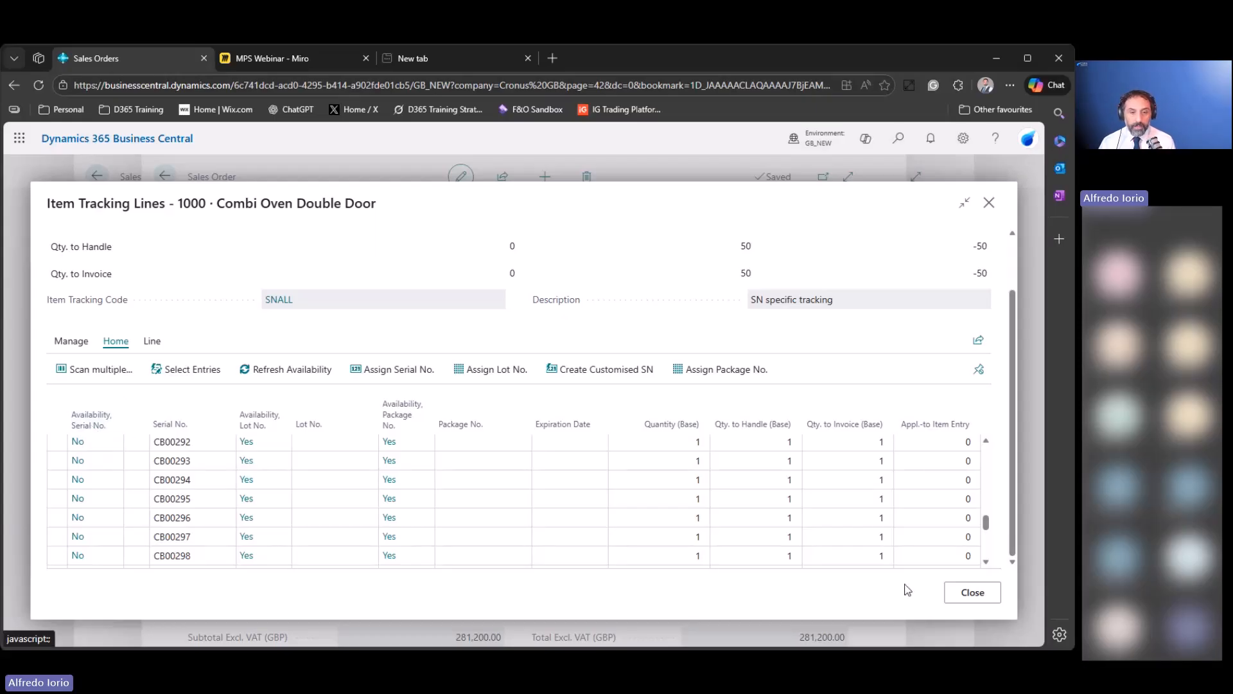
Start closing the item tracking lines and highlight the inventory shortage text in the confirmation dialog.
left_click(972, 593)
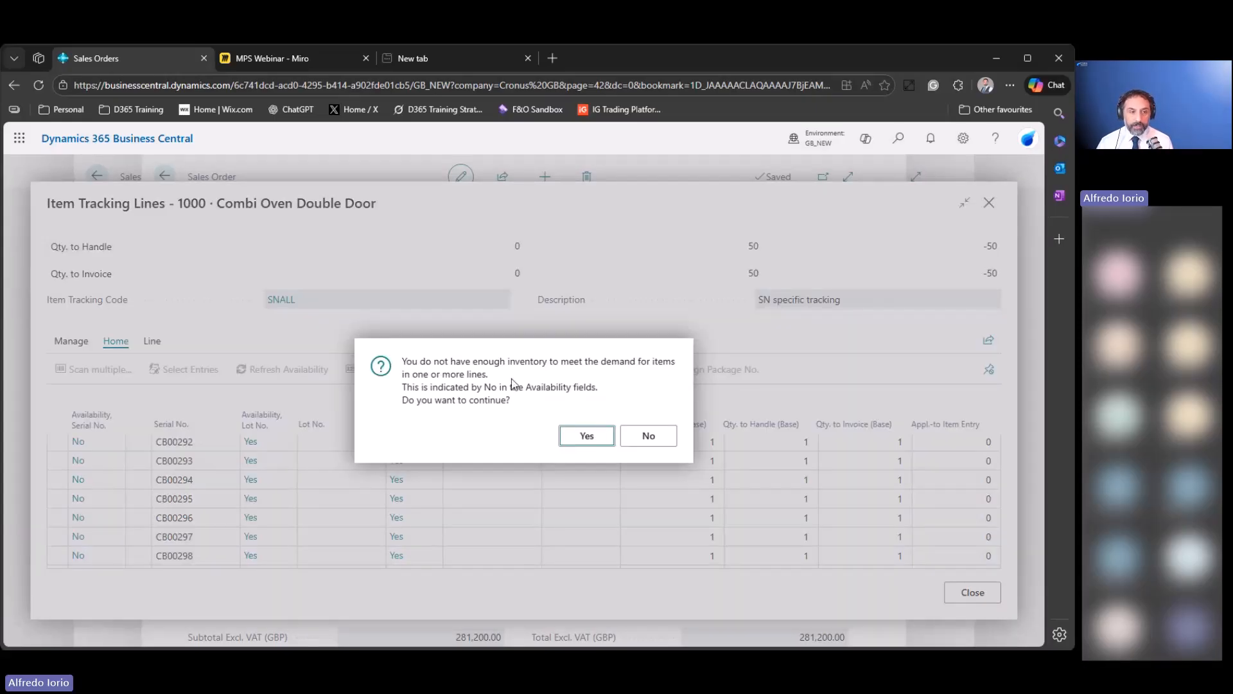
left_click_drag(400, 367, 517, 375)
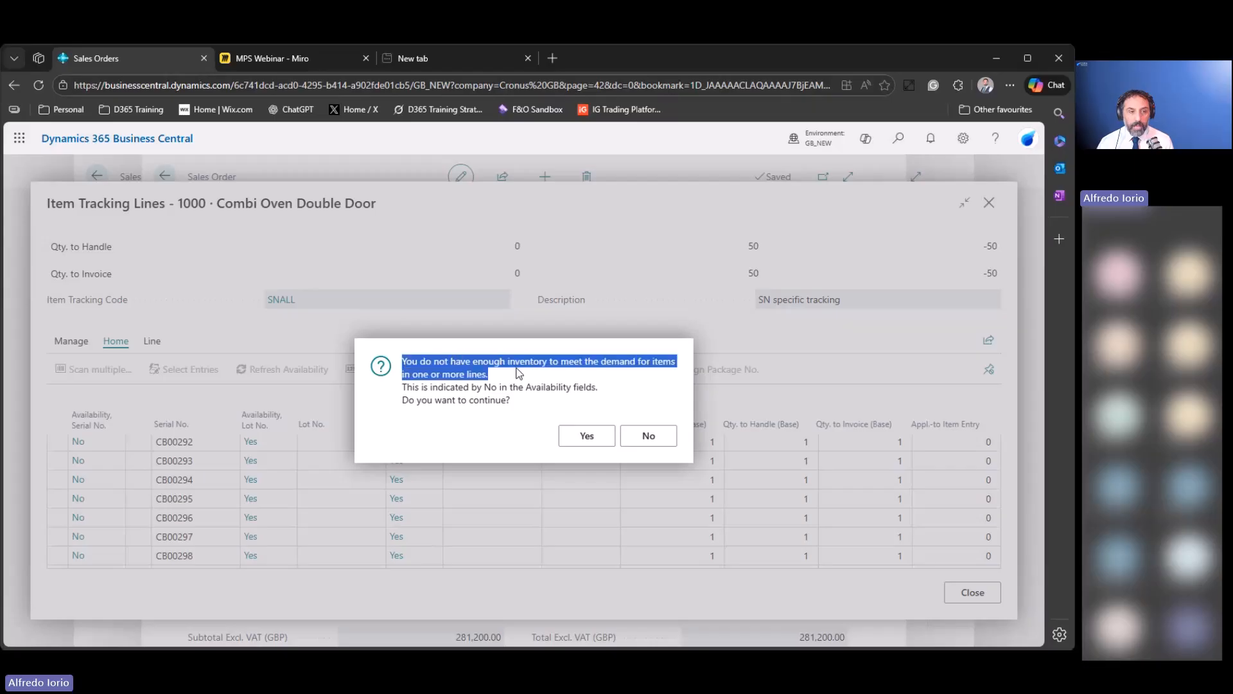
Switch to the MPS Webinar board in Miro, select the JIT box, and return to the confirmation dialog in Business Central.
left_click(311, 58)
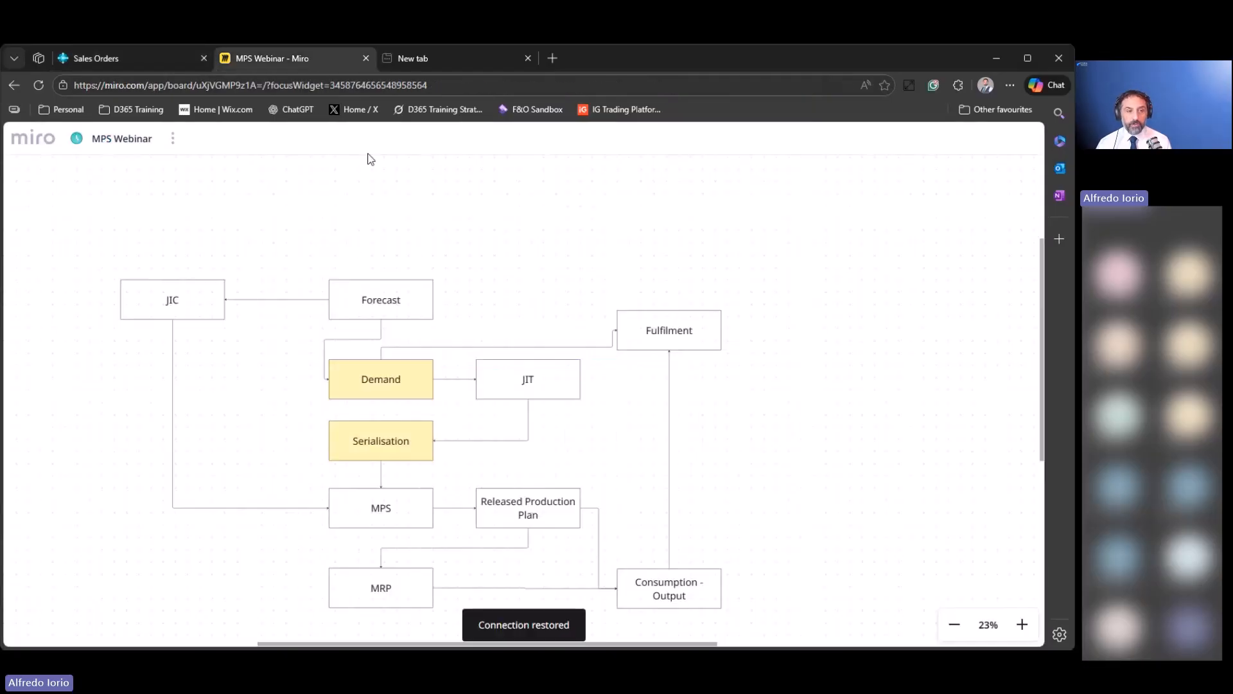
left_click(548, 382)
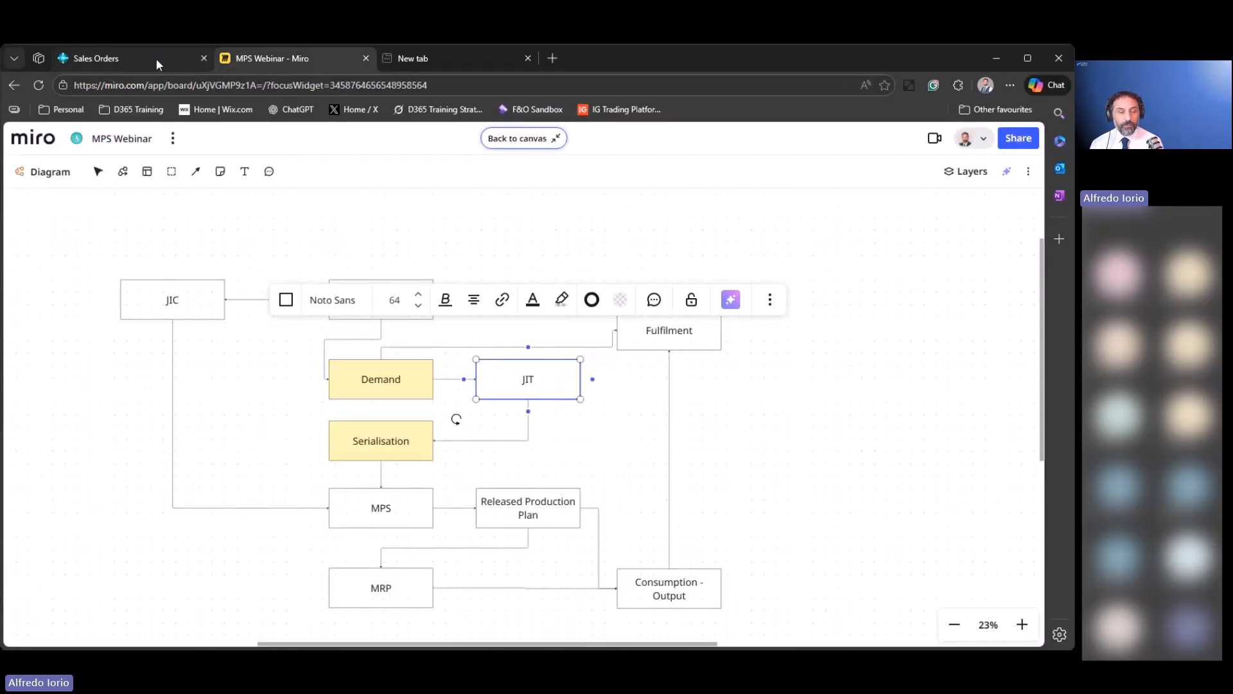
left_click(157, 60)
left_click(510, 395)
triple_click(517, 388)
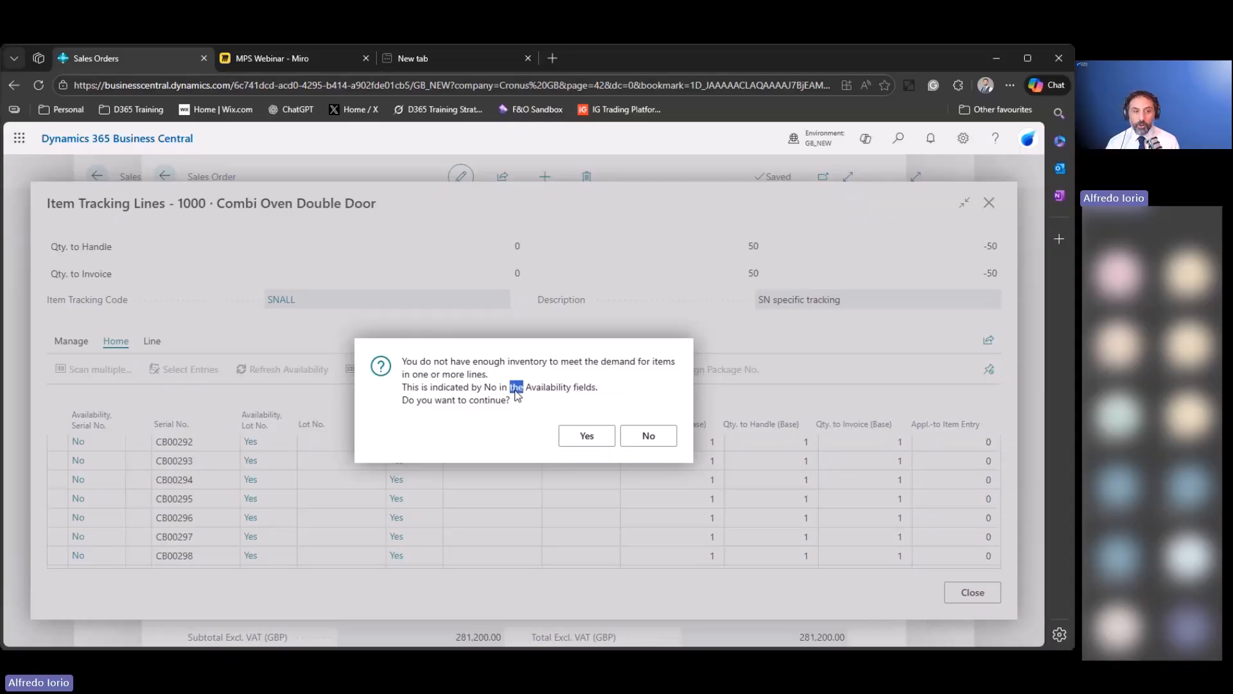
Highlight the sentence about the Availability fields in the inventory shortage dialog, and agree to continue with the assigned serial numbers.
left_click(517, 396)
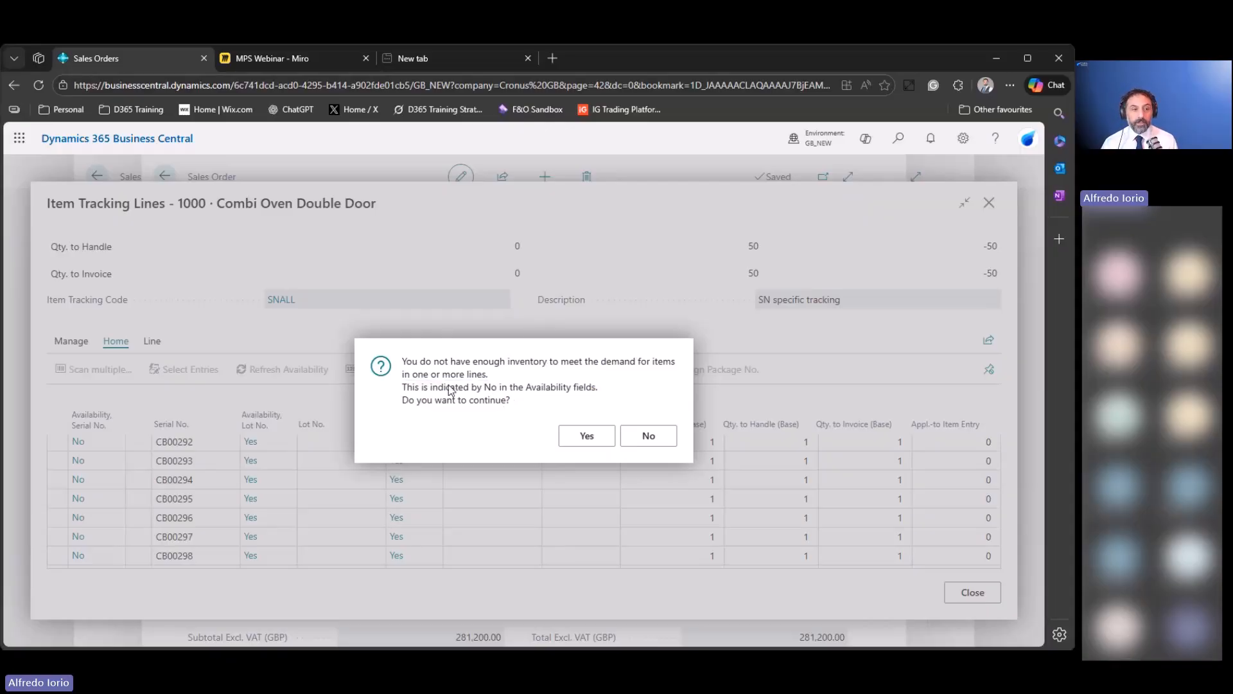
left_click_drag(406, 387, 627, 397)
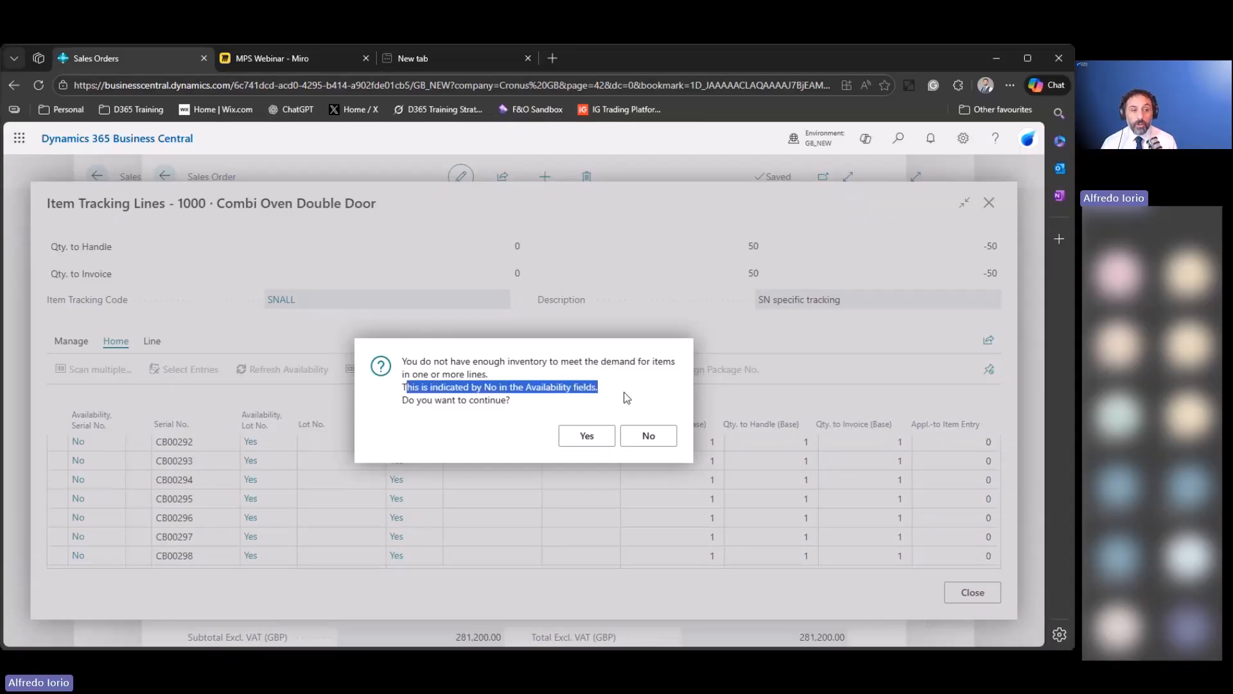
left_click(557, 406)
left_click_drag(484, 390, 602, 394)
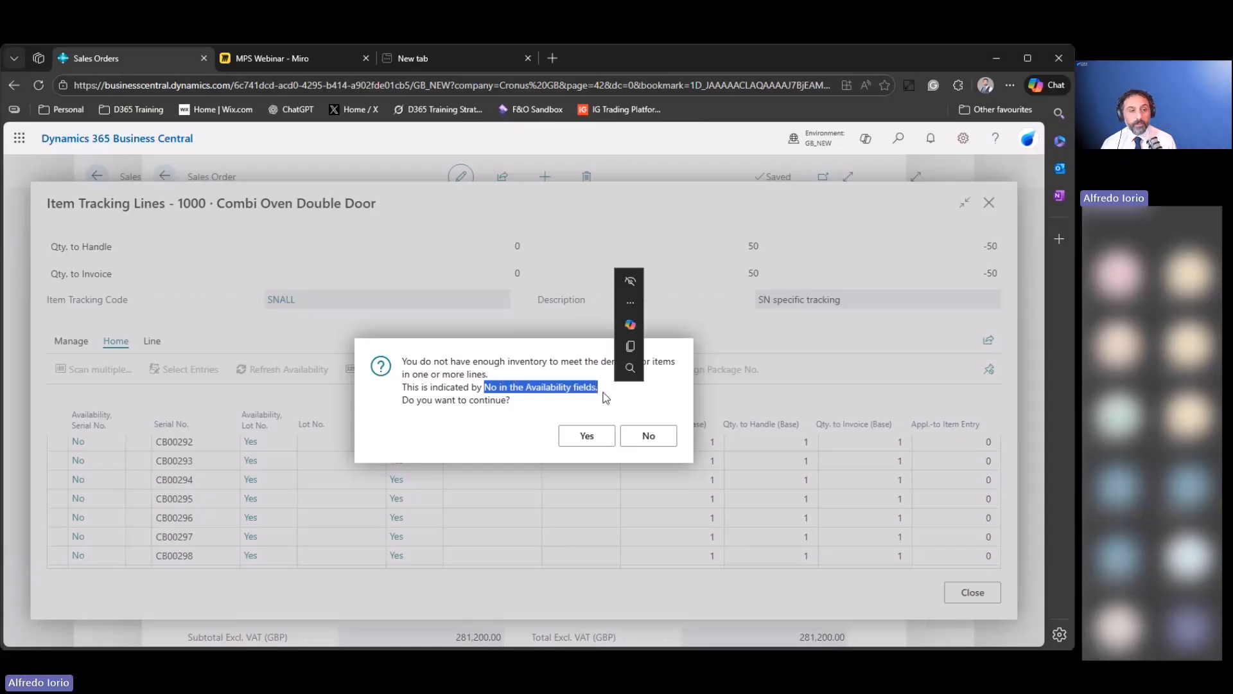
left_click(78, 467)
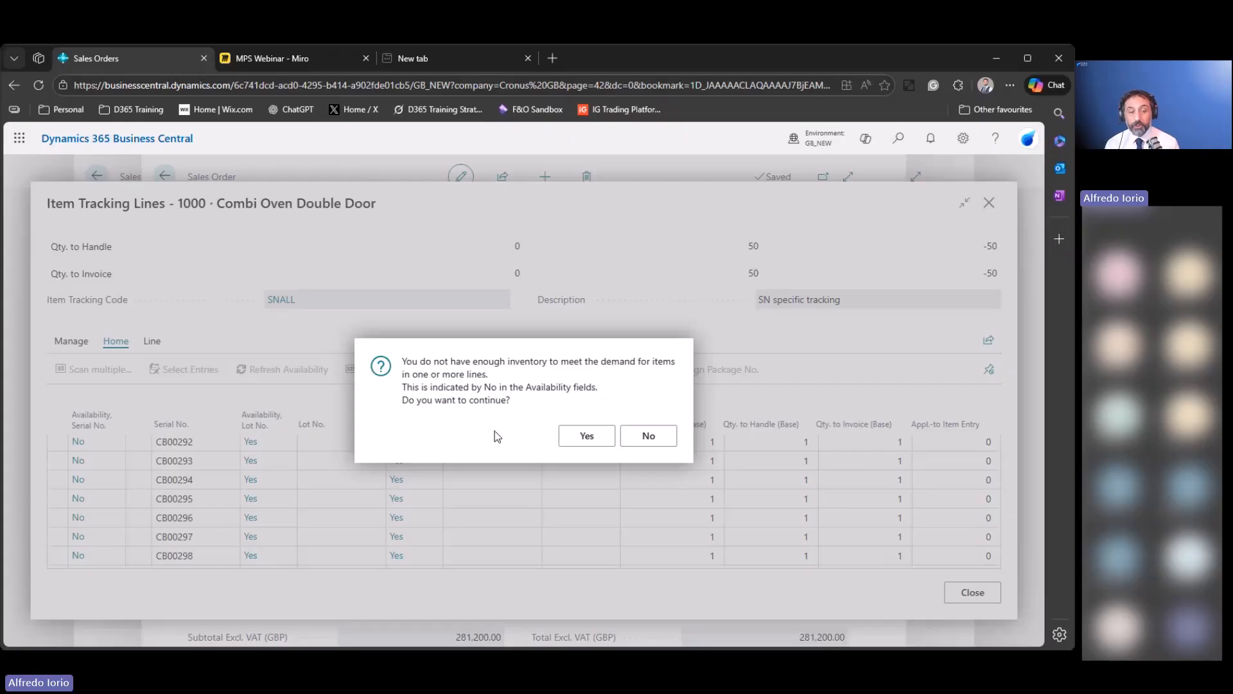
left_click(586, 438)
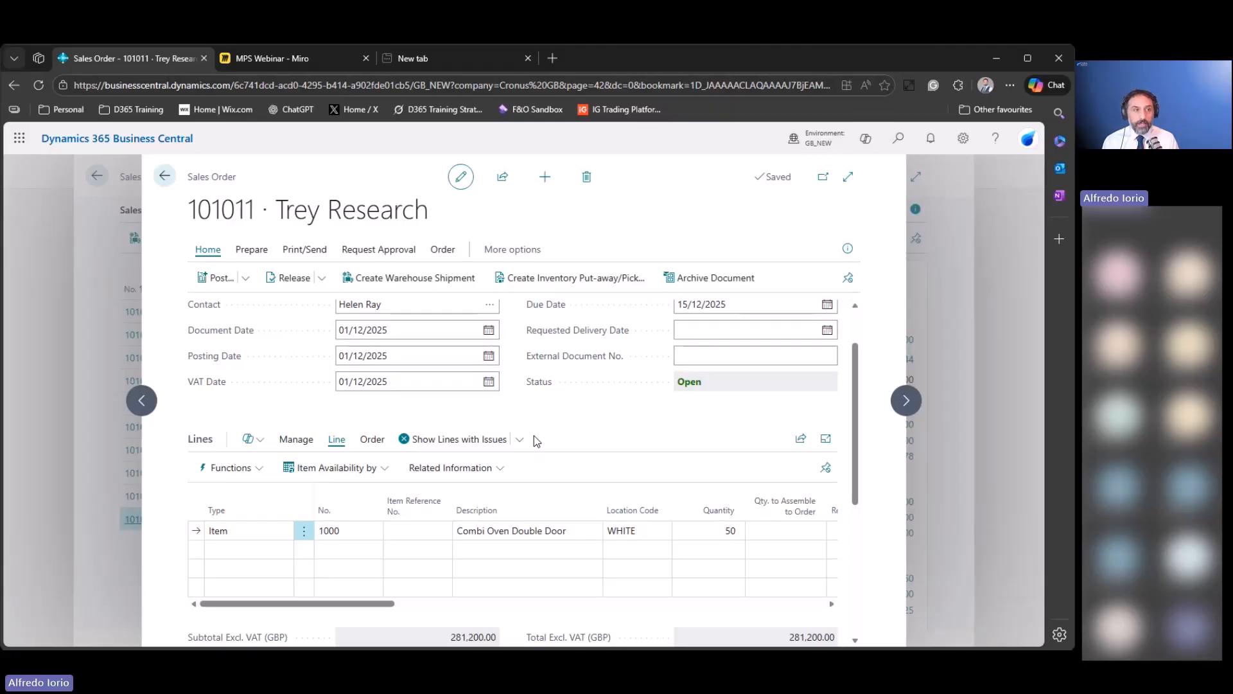
Switch to the MPS Webinar board in Miro, point out the Serialisation and MPS boxes, and return to Business Central.
left_click(263, 59)
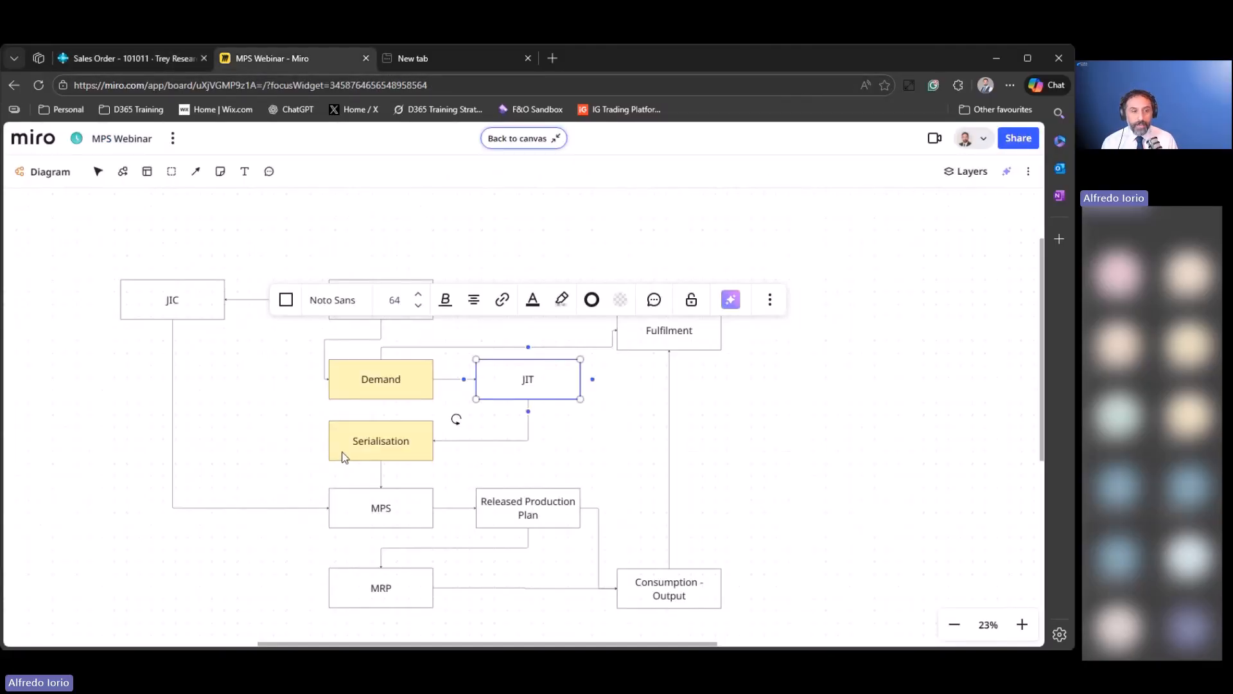
left_click(388, 440)
left_click(377, 511)
left_click(798, 440)
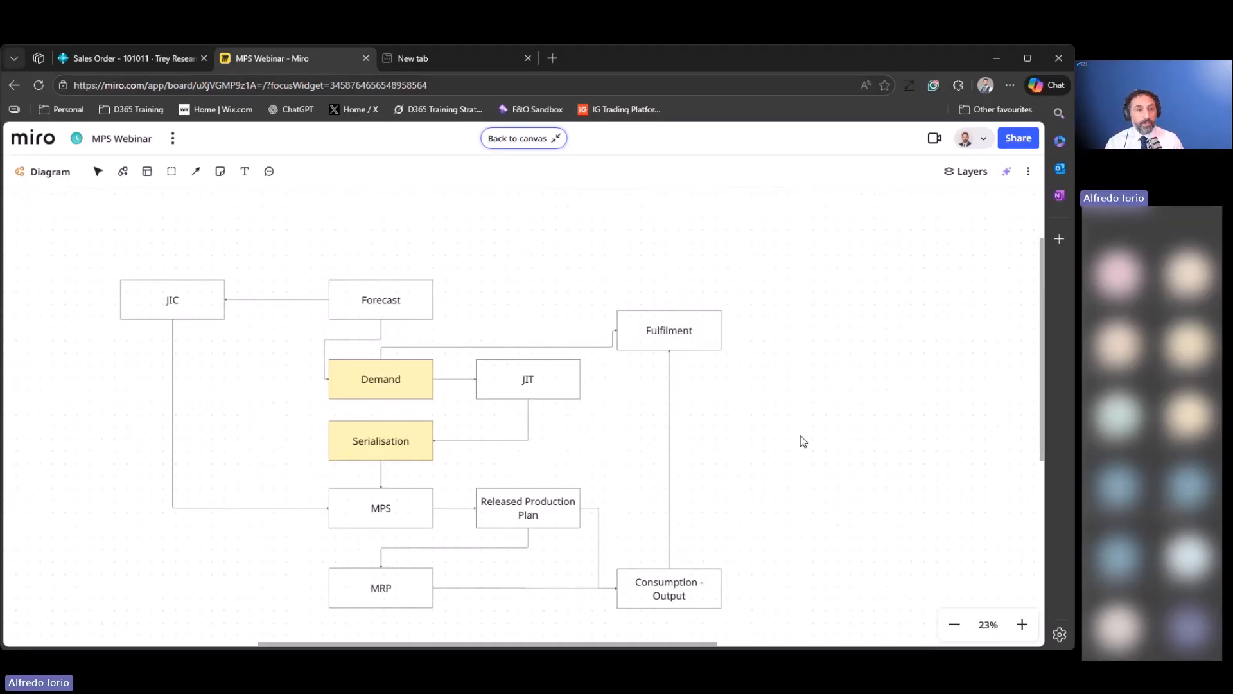
left_click(114, 56)
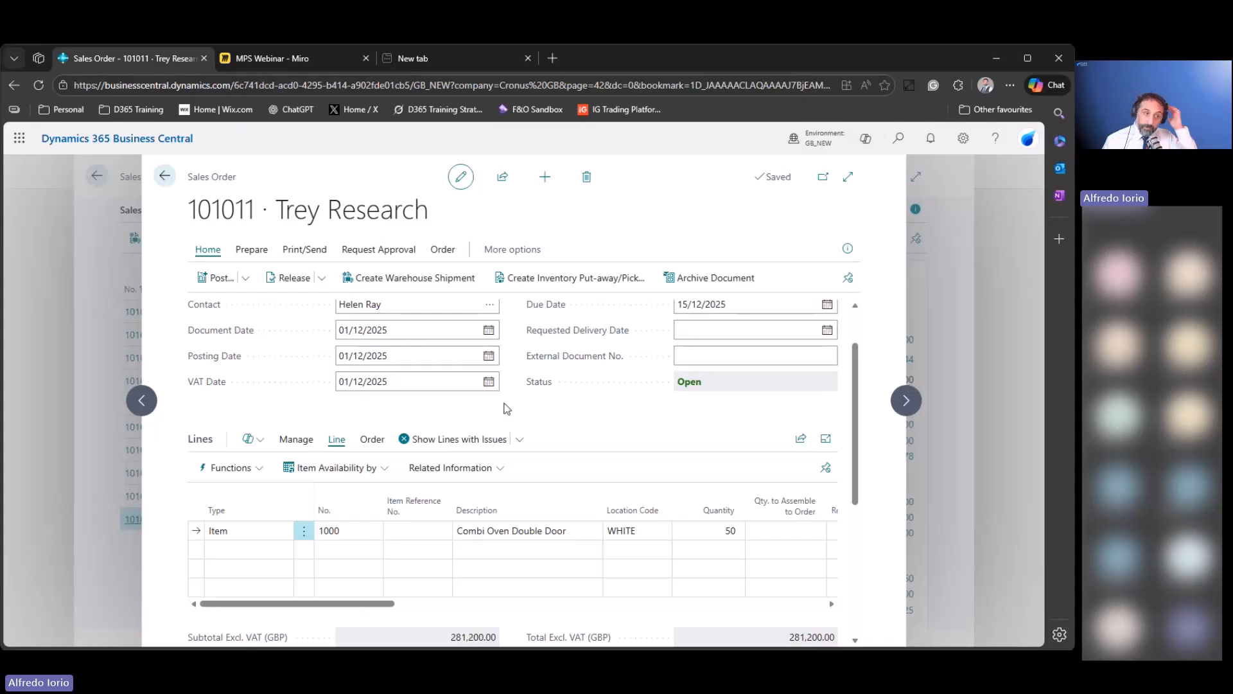
Leave the sales order, search for "pla work" and open Planning Worksheets.
left_click(165, 176)
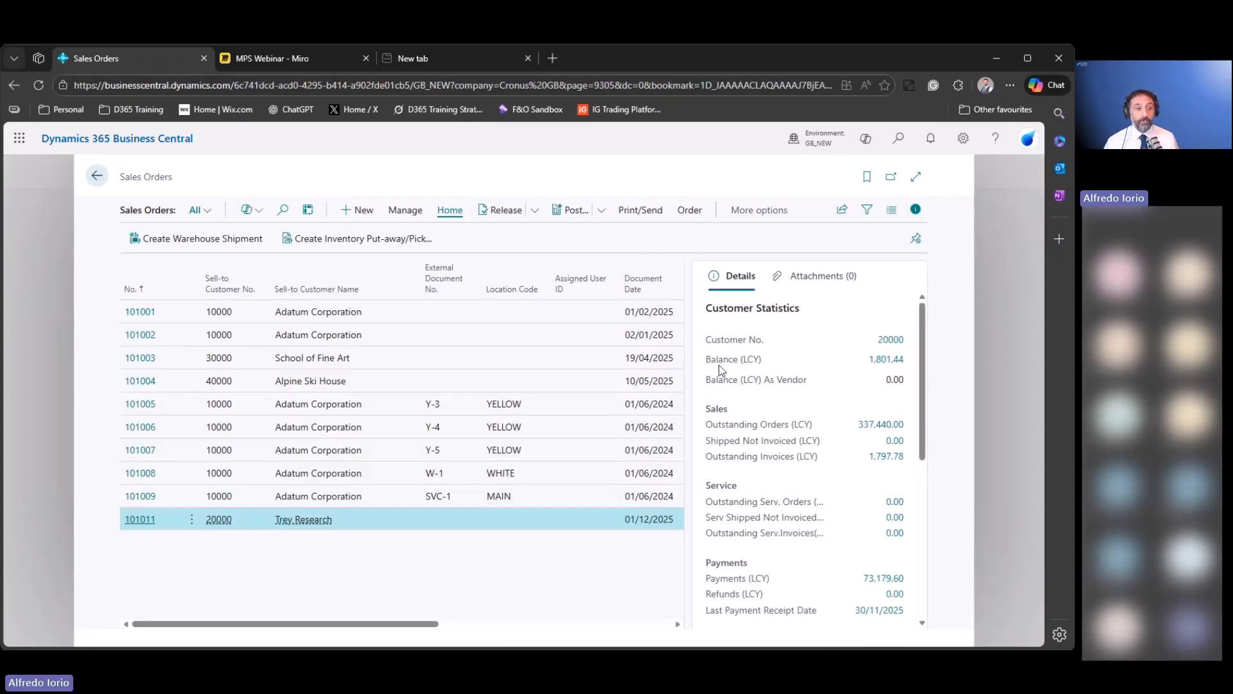
left_click(911, 140)
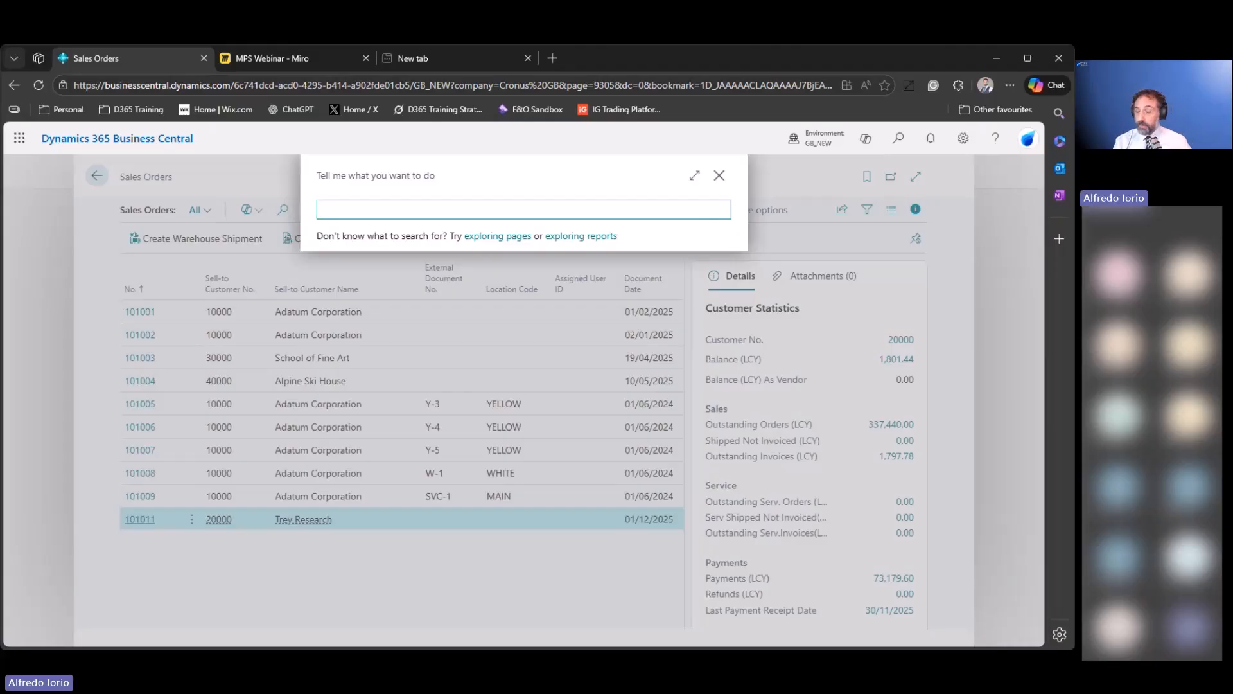
type("pla")
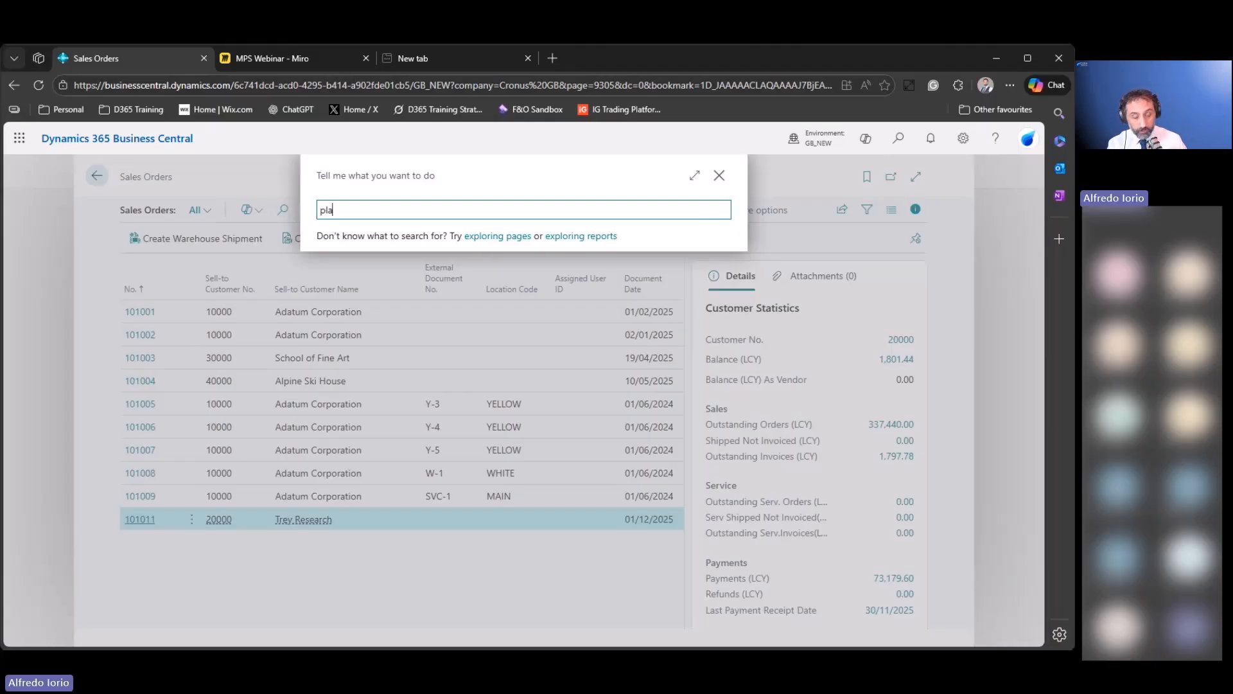
type(" work")
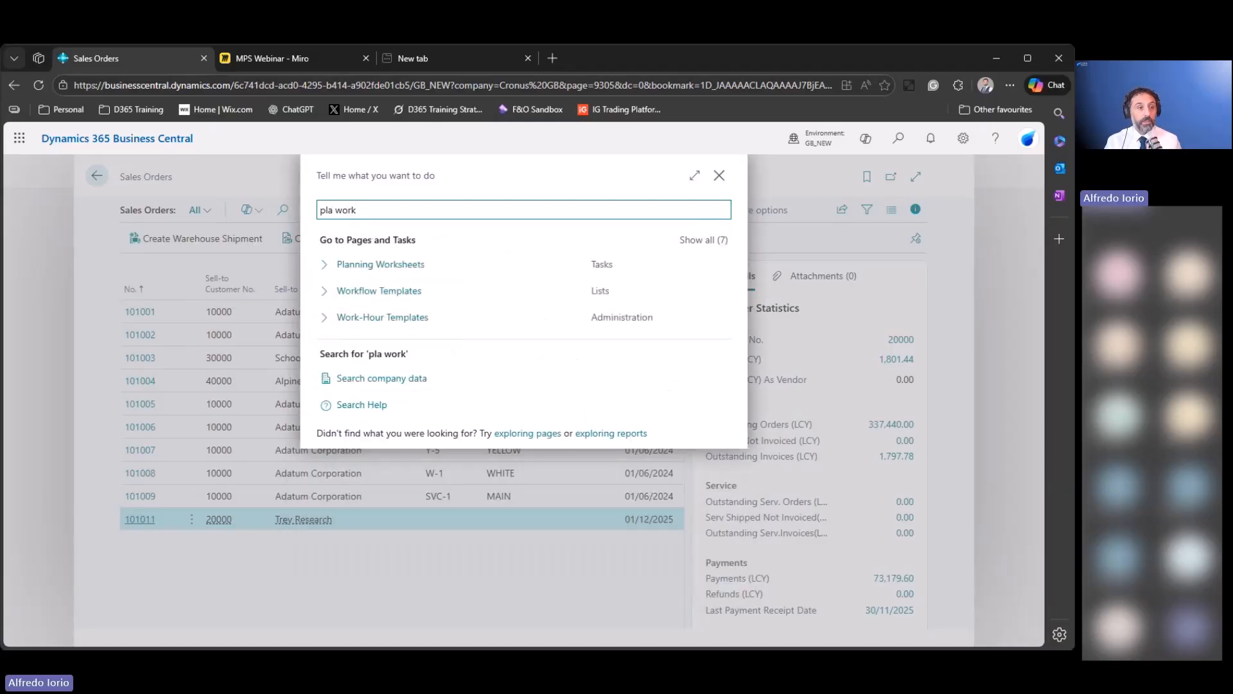
key("Down")
key("Return")
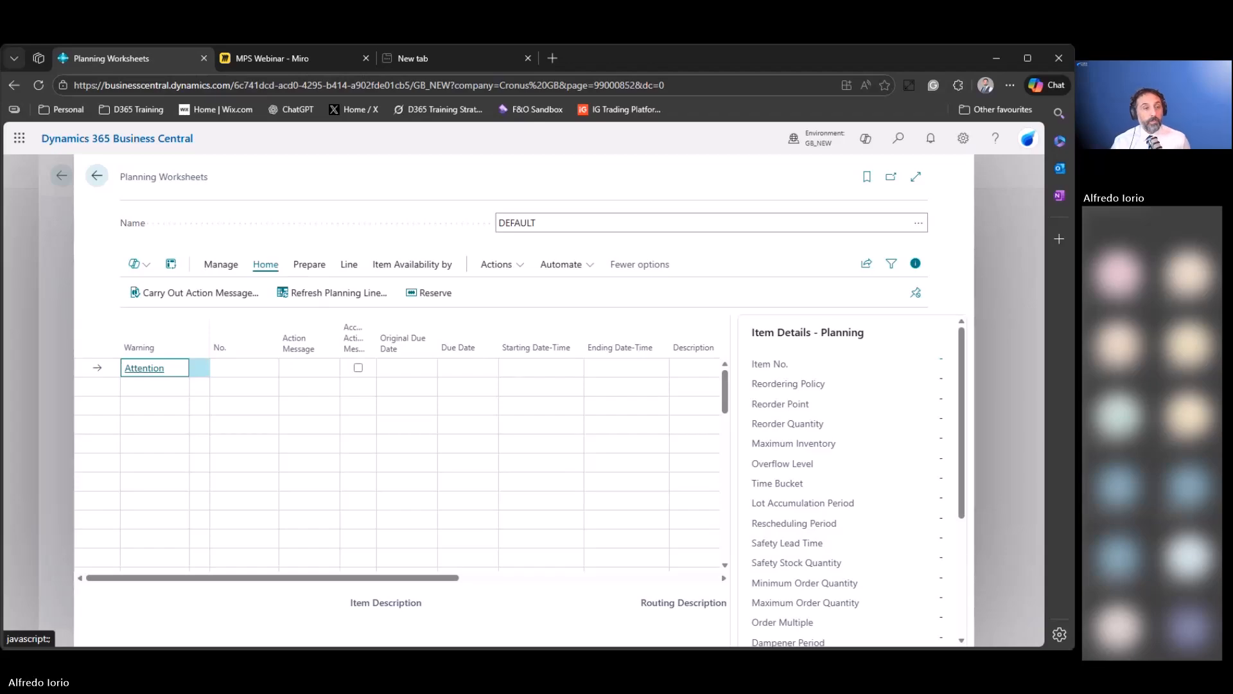
Start Calculate Regenerative Plan for MPS and set the calculation period from 22/12/2025 to 31/01/2026.
left_click(309, 264)
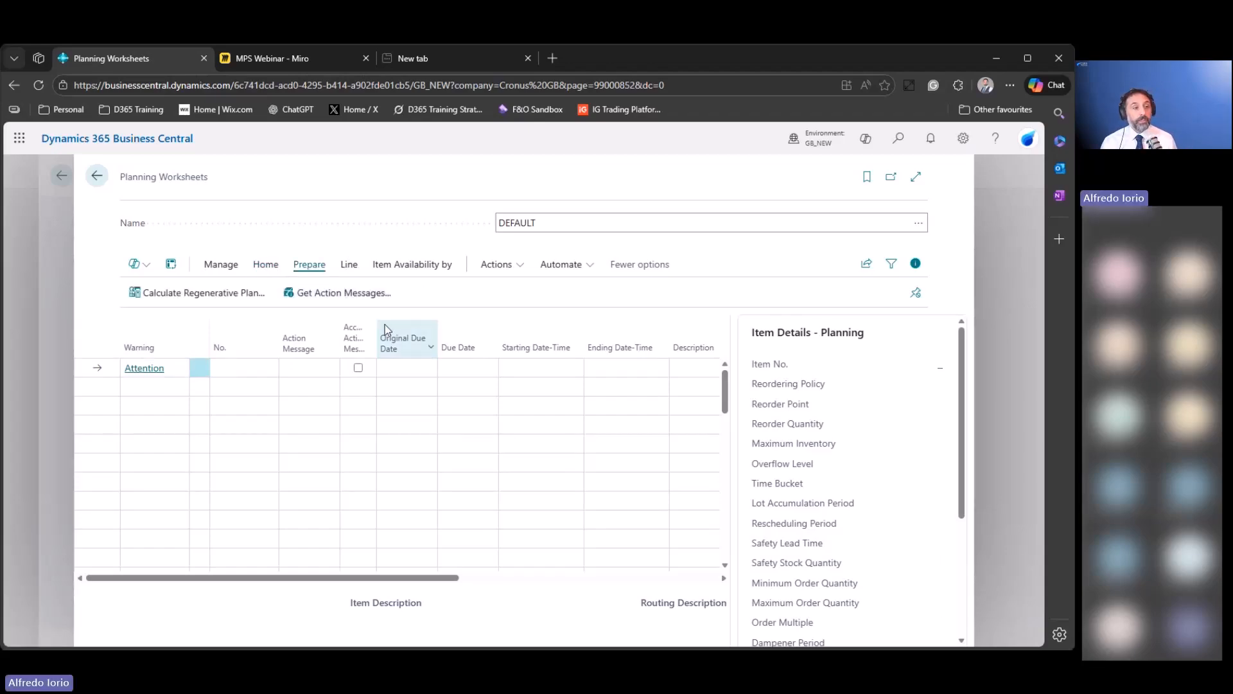
left_click(191, 296)
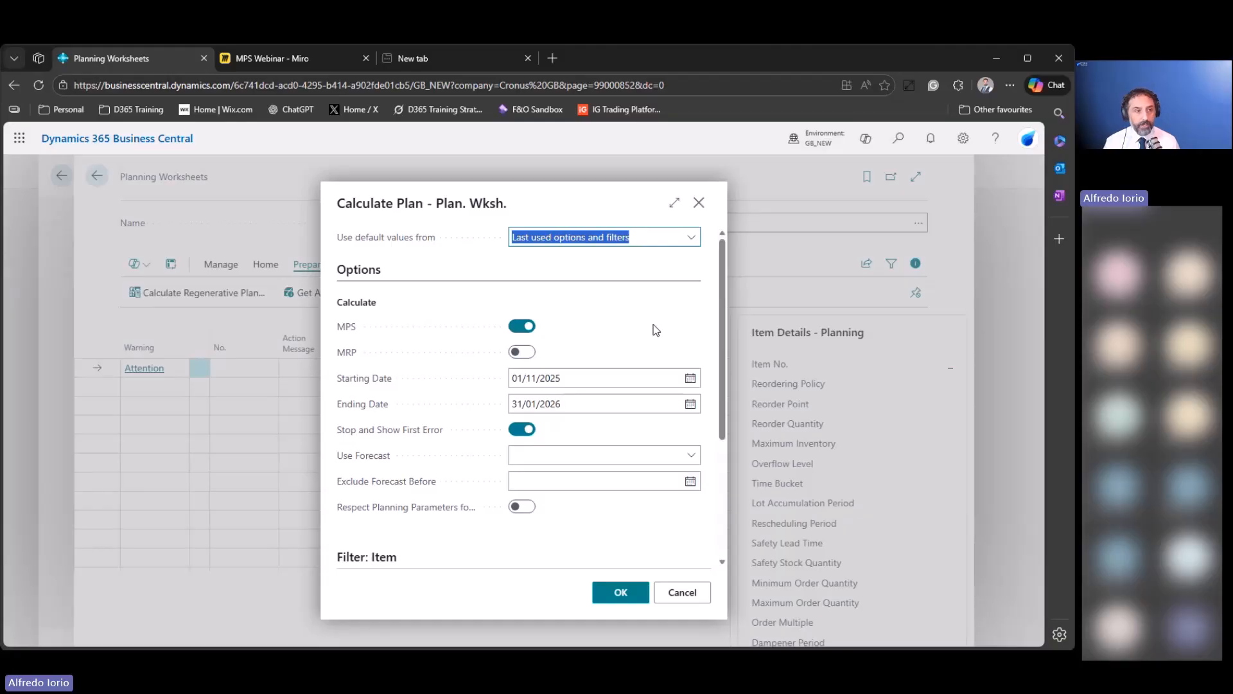
mouse_move(342, 330)
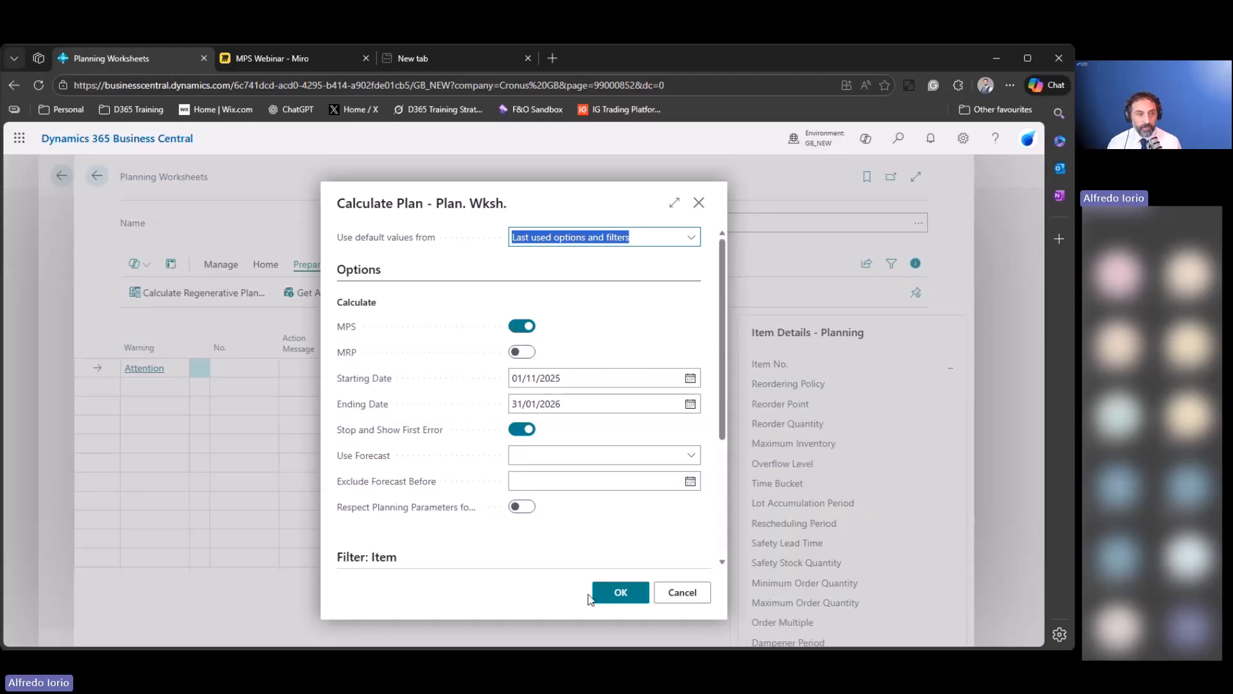
left_click(685, 385)
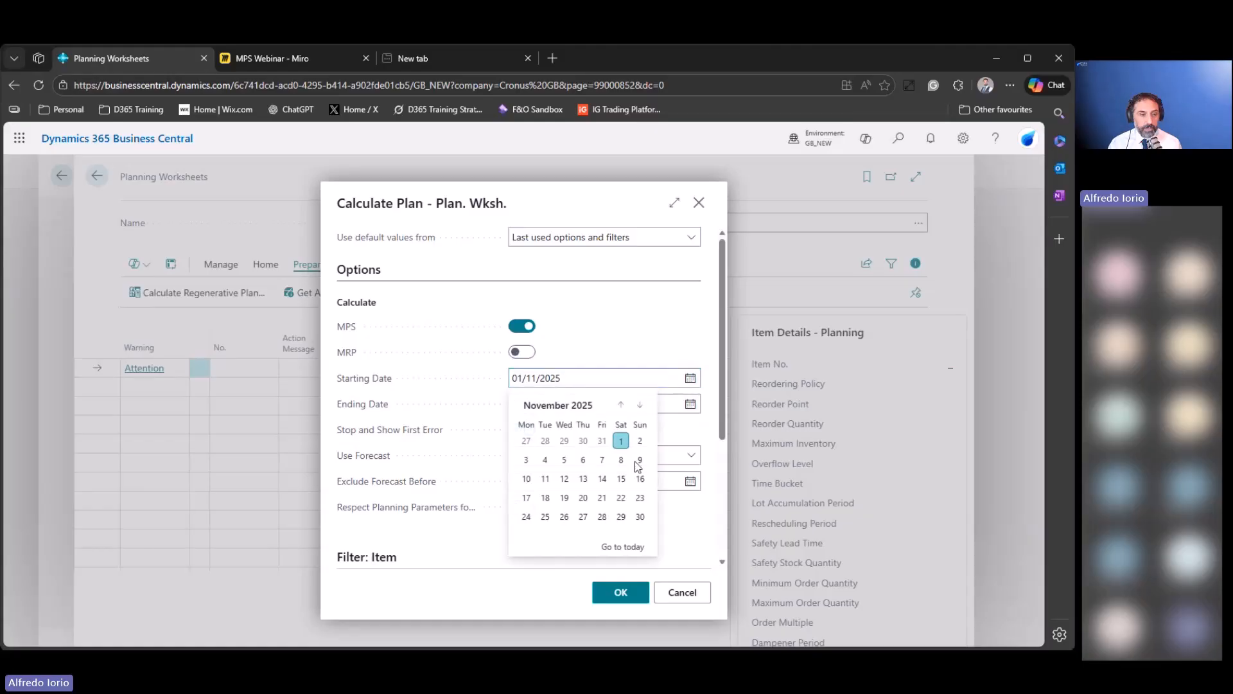
left_click(620, 546)
left_click(582, 499)
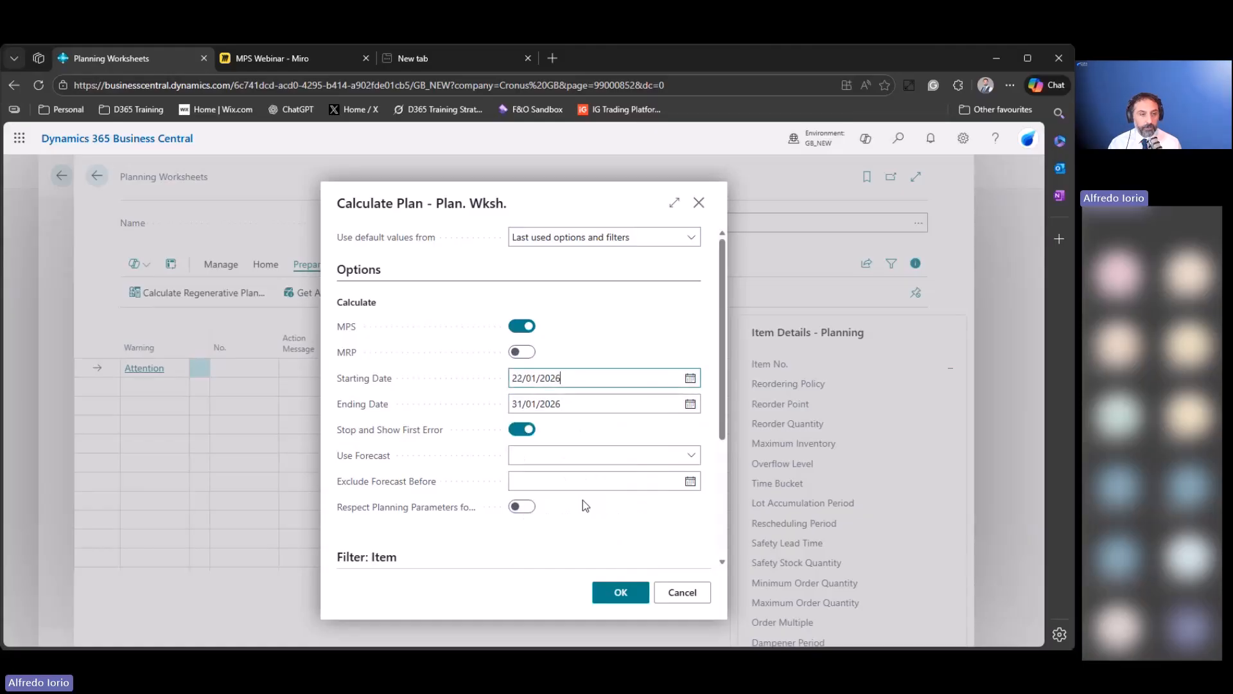
left_click(691, 382)
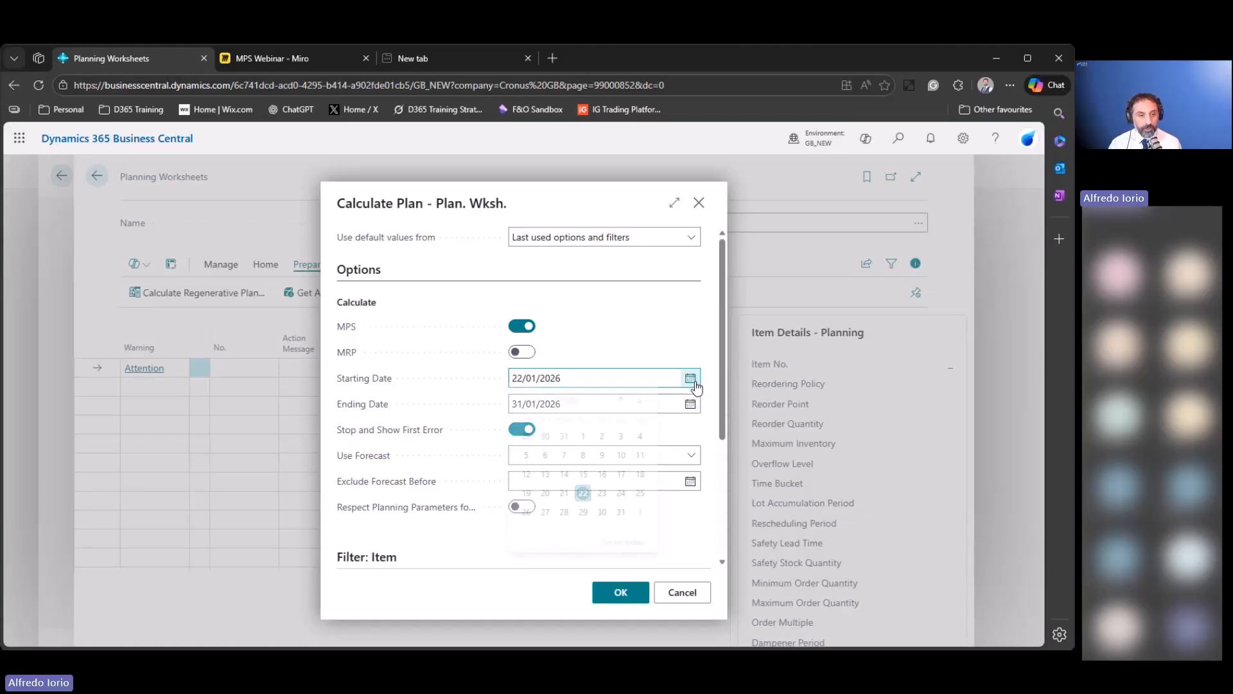
left_click(622, 406)
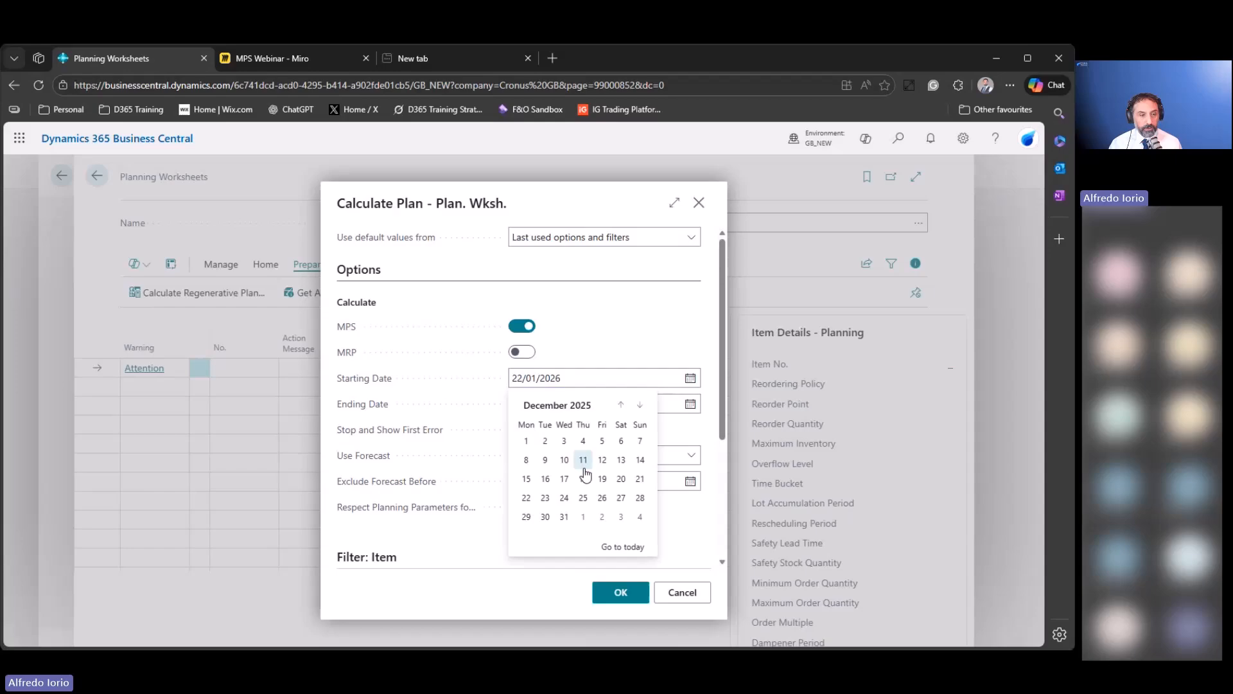
left_click(526, 498)
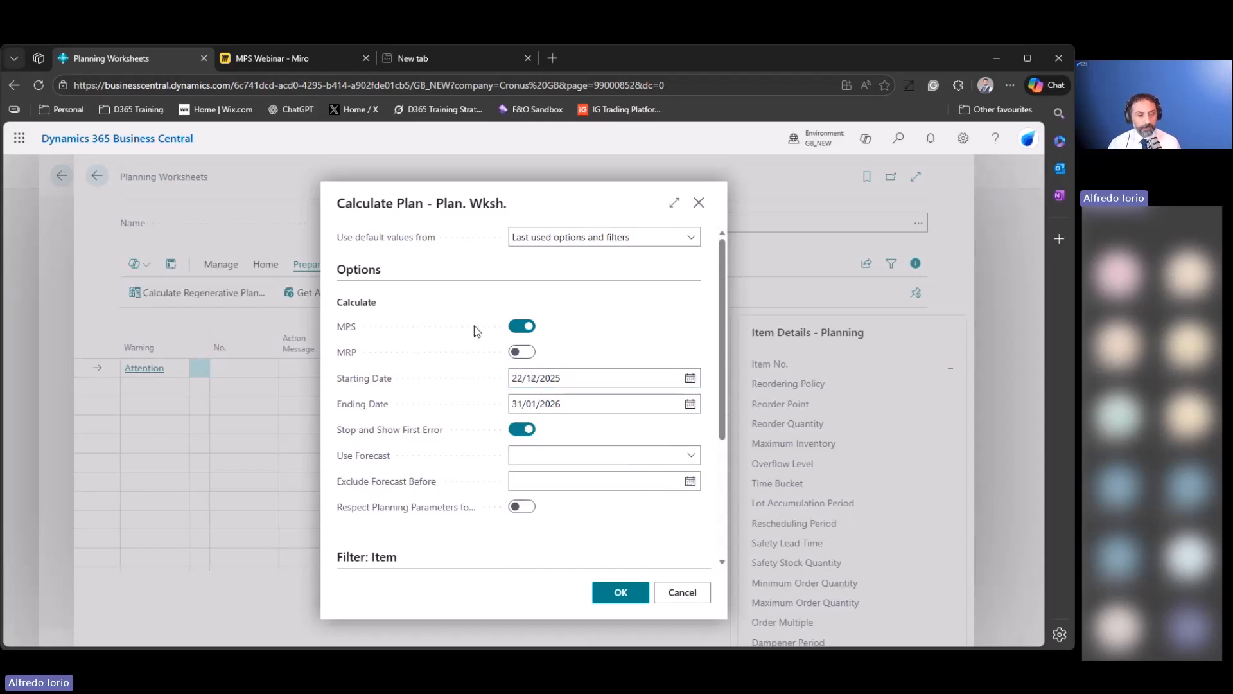
left_click(690, 403)
left_click(622, 544)
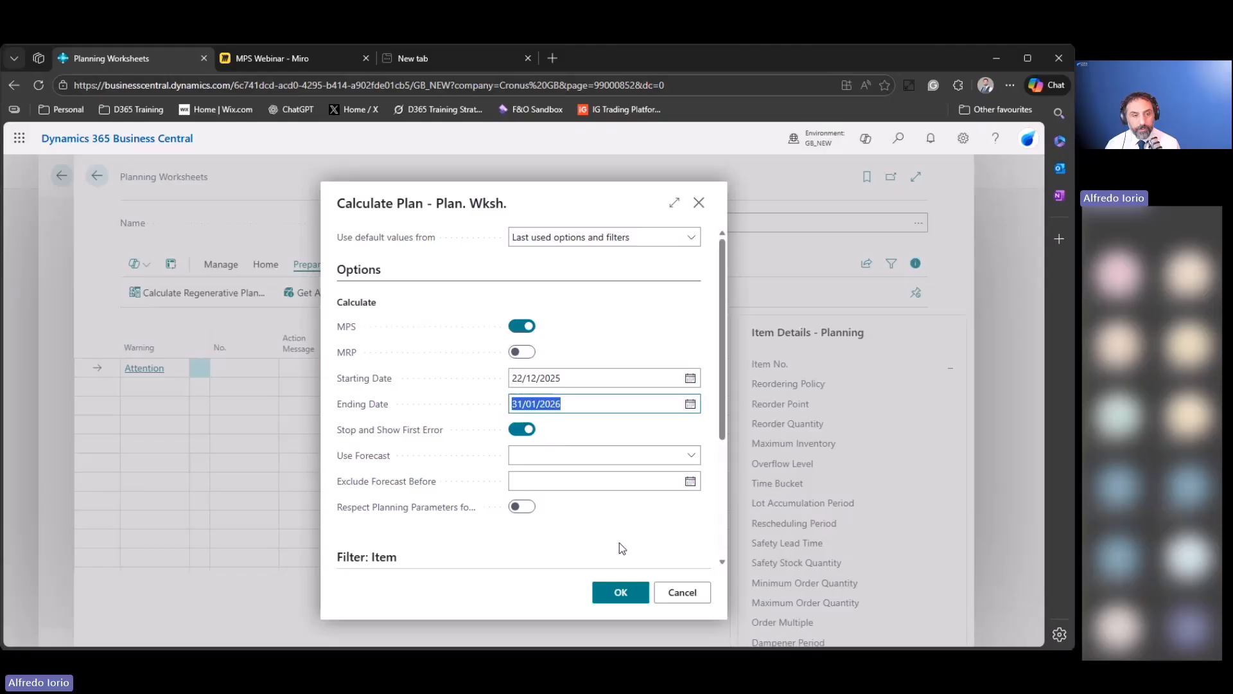
left_click(633, 339)
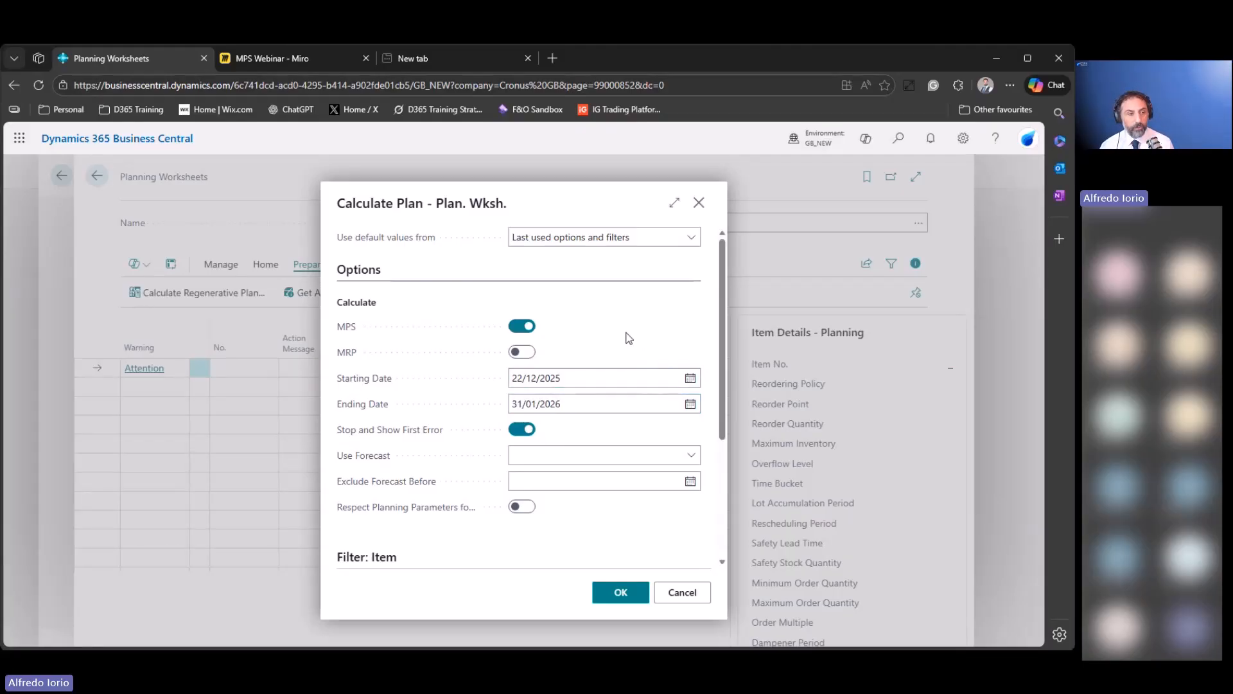
Set the item number filter of the plan calculation to 1000.
scroll(617, 419, "down", 1)
scroll(618, 419, "down", 3)
left_click(652, 394)
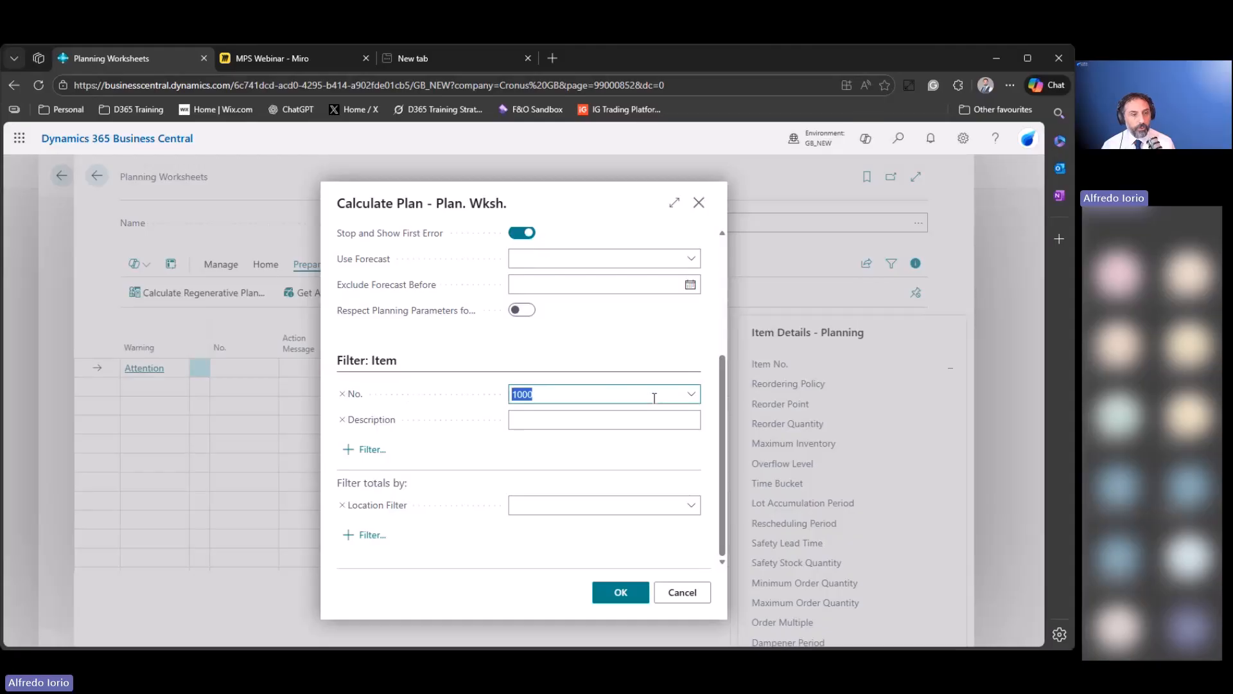
left_click(691, 394)
left_click(628, 455)
left_click(618, 342)
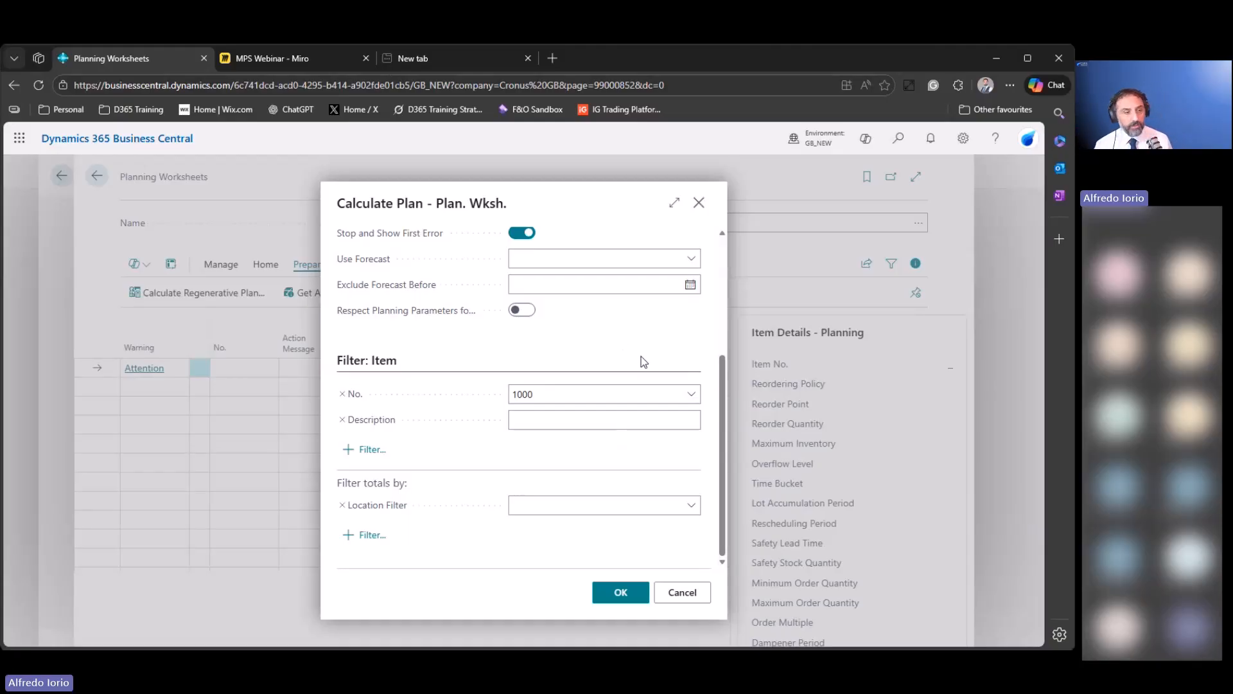
Set the location filter to WHITE and run the regenerative plan calculation.
left_click(691, 506)
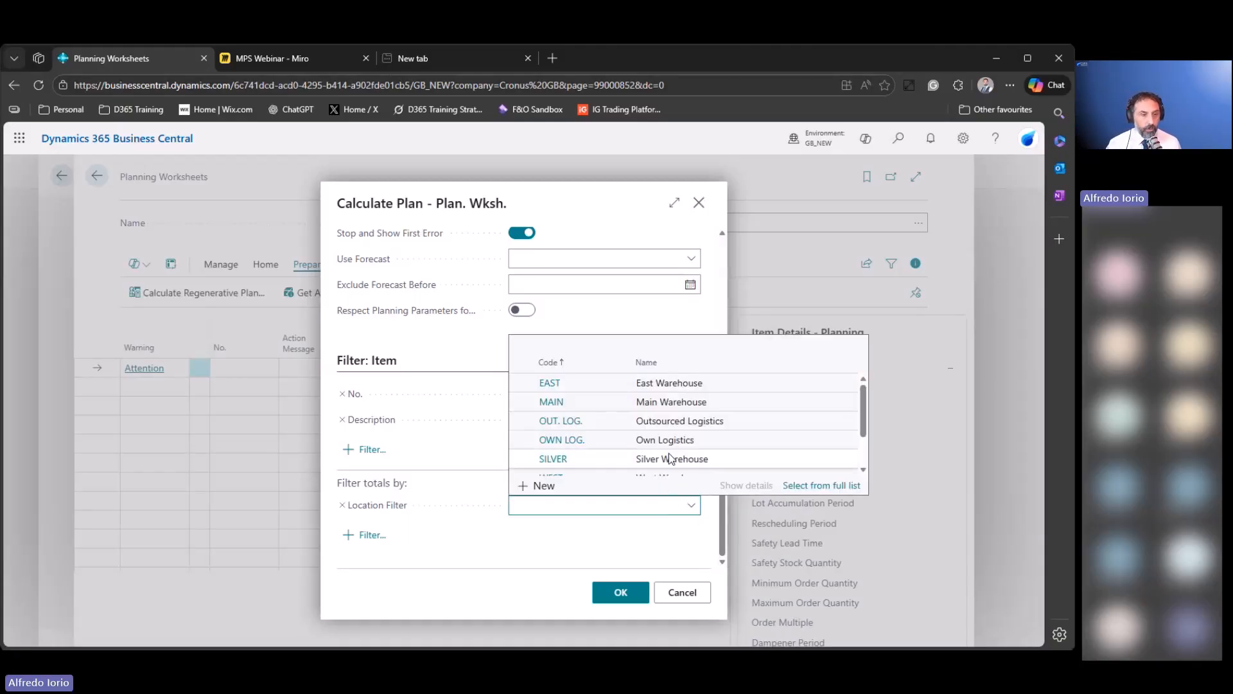
scroll(669, 453, "down", 1)
left_click(682, 441)
left_click(581, 353)
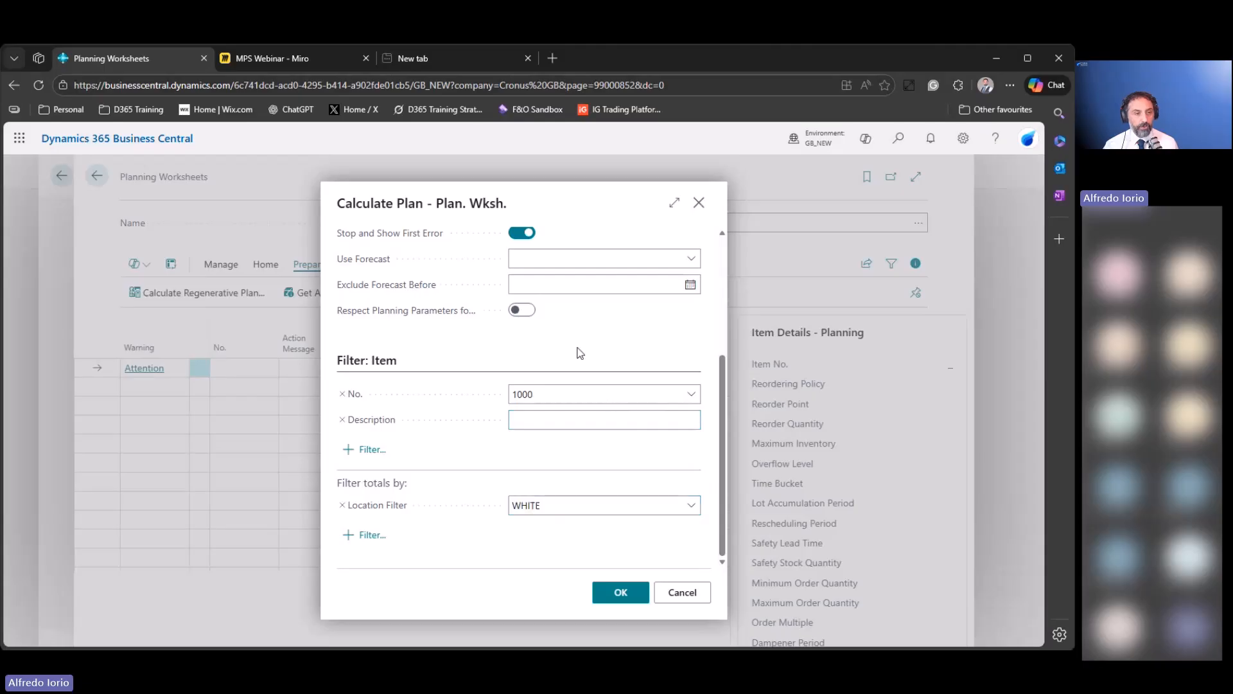
left_click(623, 595)
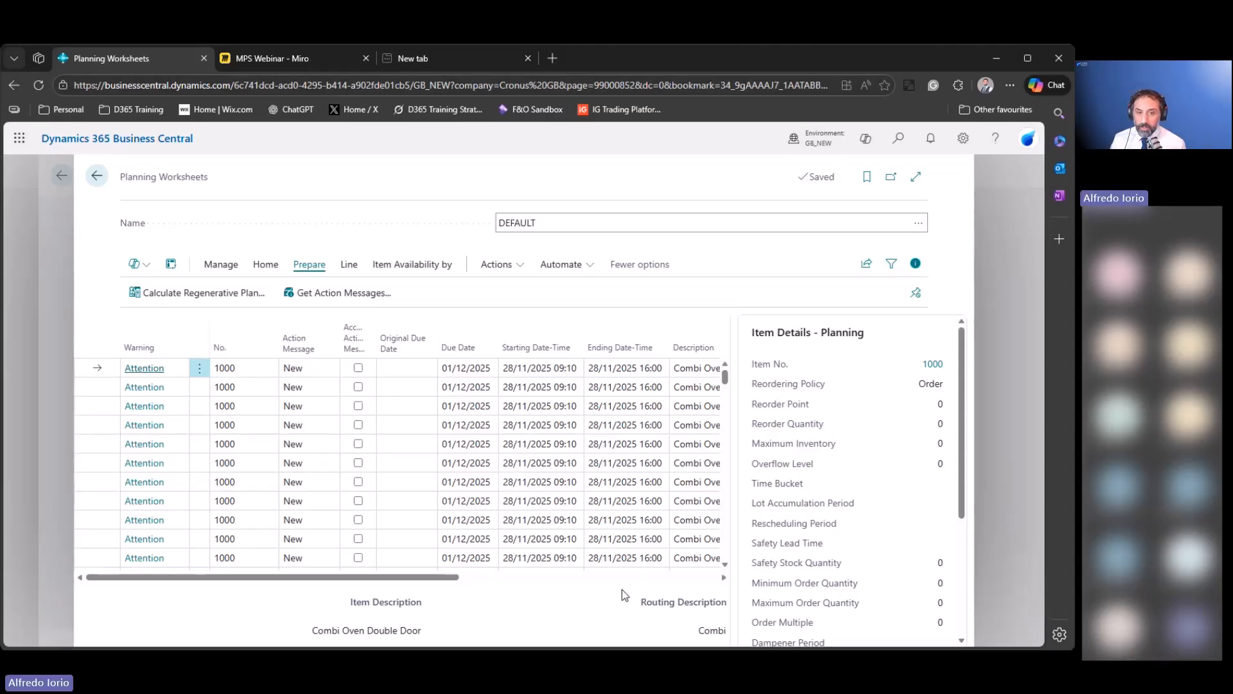
Review the suggested planning lines, including their dates and descriptions, and briefly consult the MPS Webinar board in Miro.
left_click(520, 454)
scroll(520, 455, "down", 3)
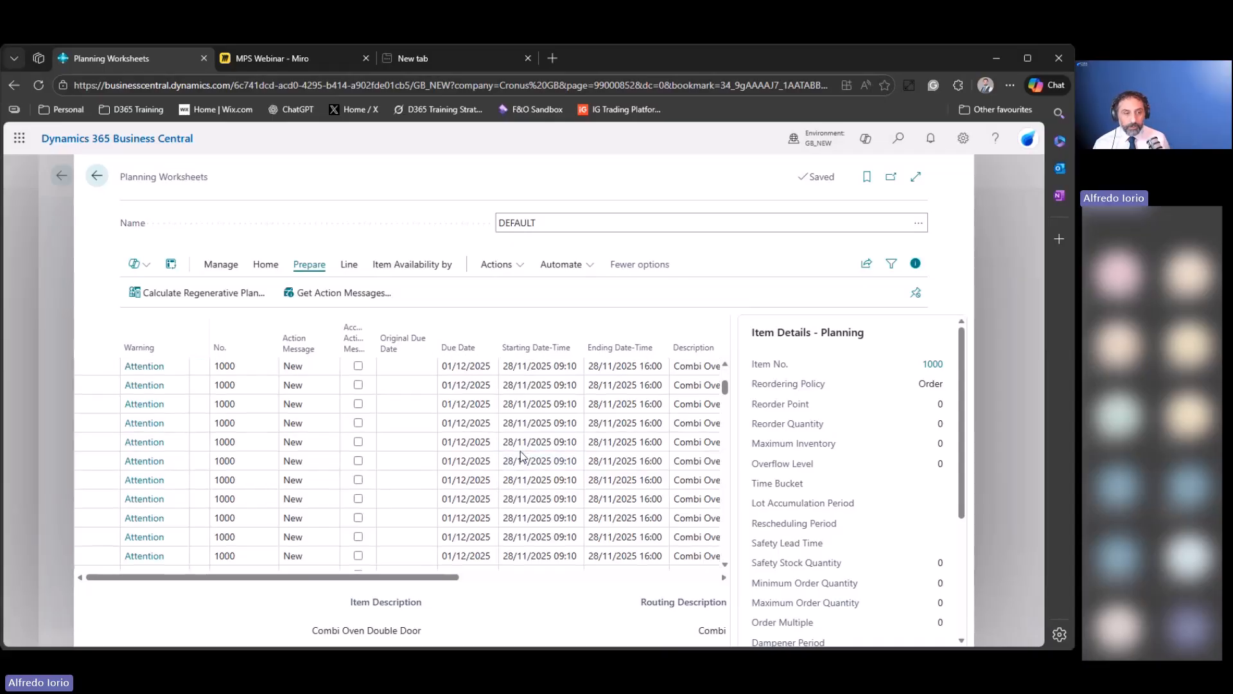
scroll(521, 455, "down", 3)
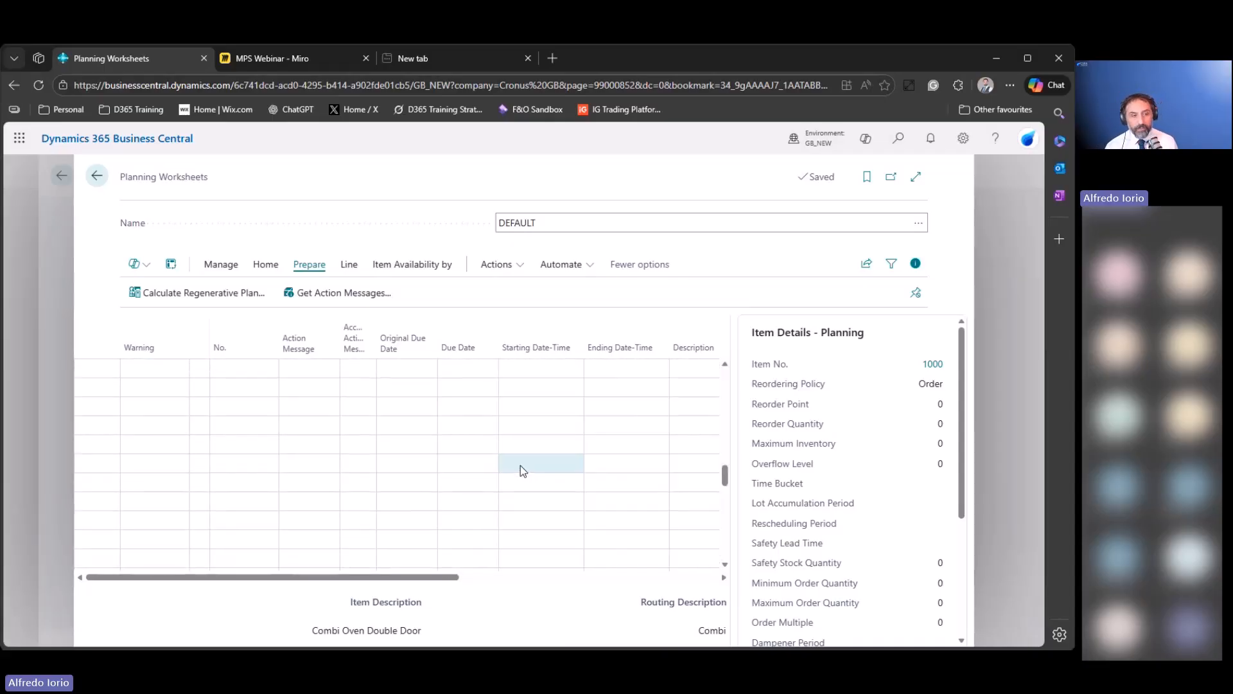
scroll(521, 460, "up", 6)
left_click_drag(443, 577, 522, 561)
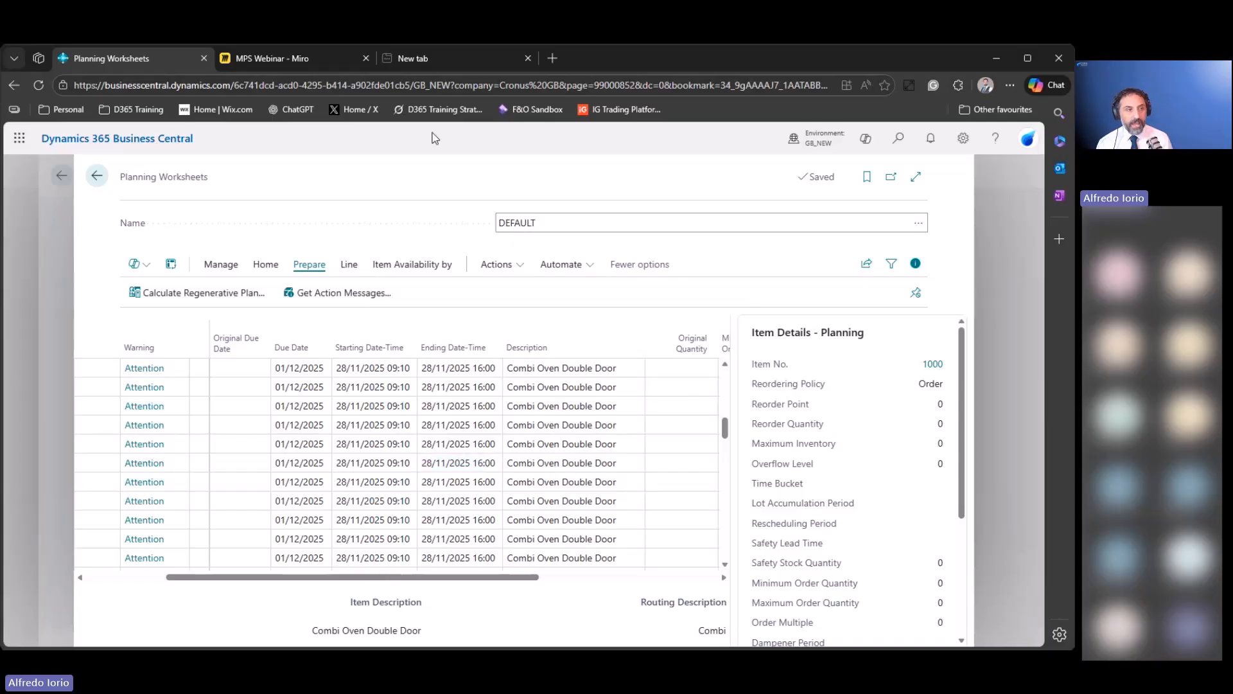
left_click(302, 58)
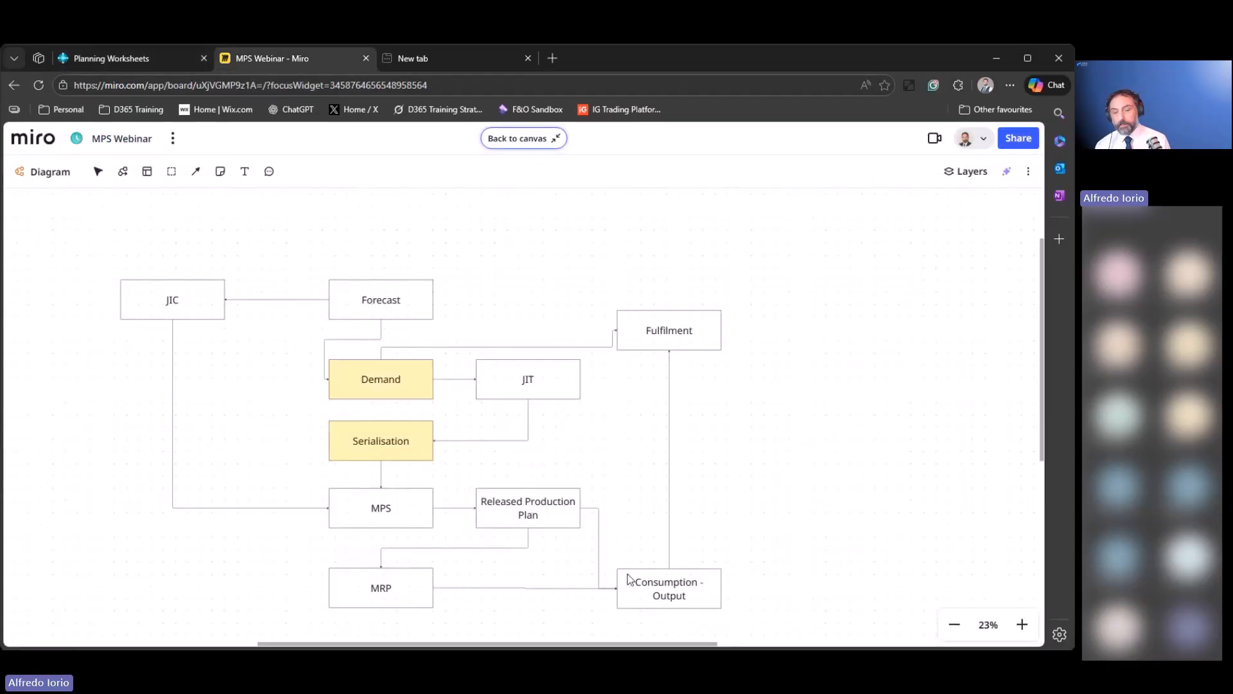
left_click(139, 61)
Go back to the first planning line and open the details of its Attention warning.
left_click_drag(311, 581, 241, 584)
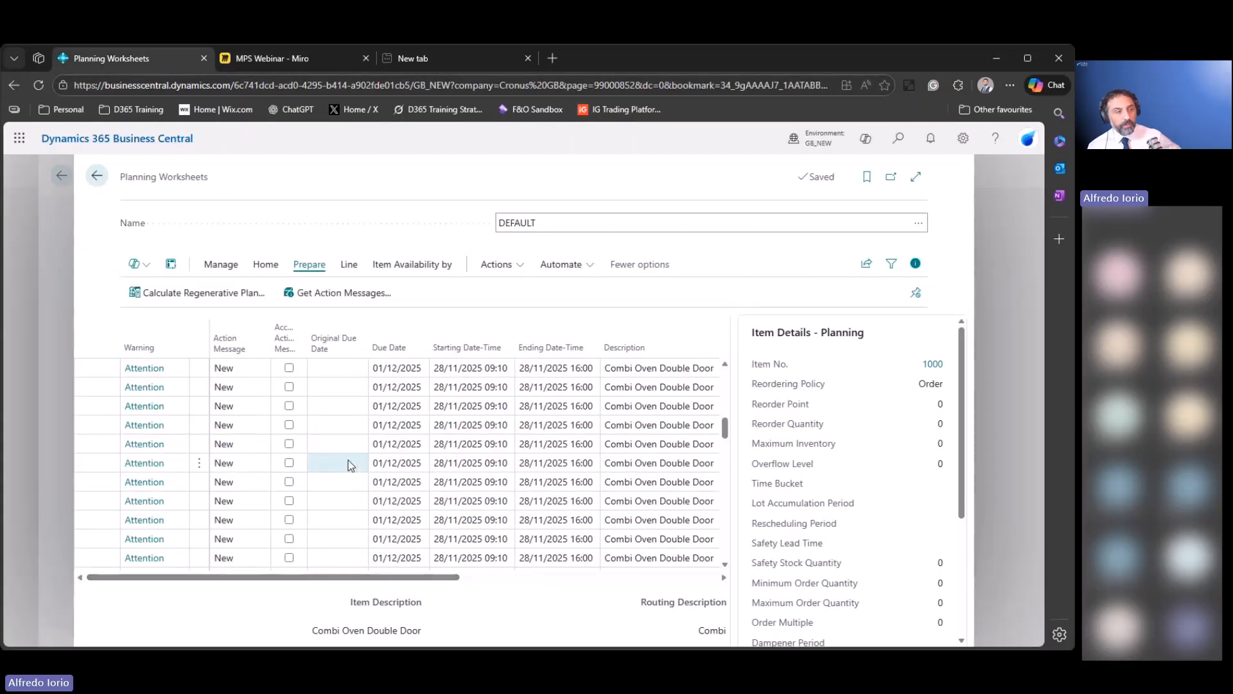
scroll(345, 514, "down", 5)
scroll(345, 524, "up", 5)
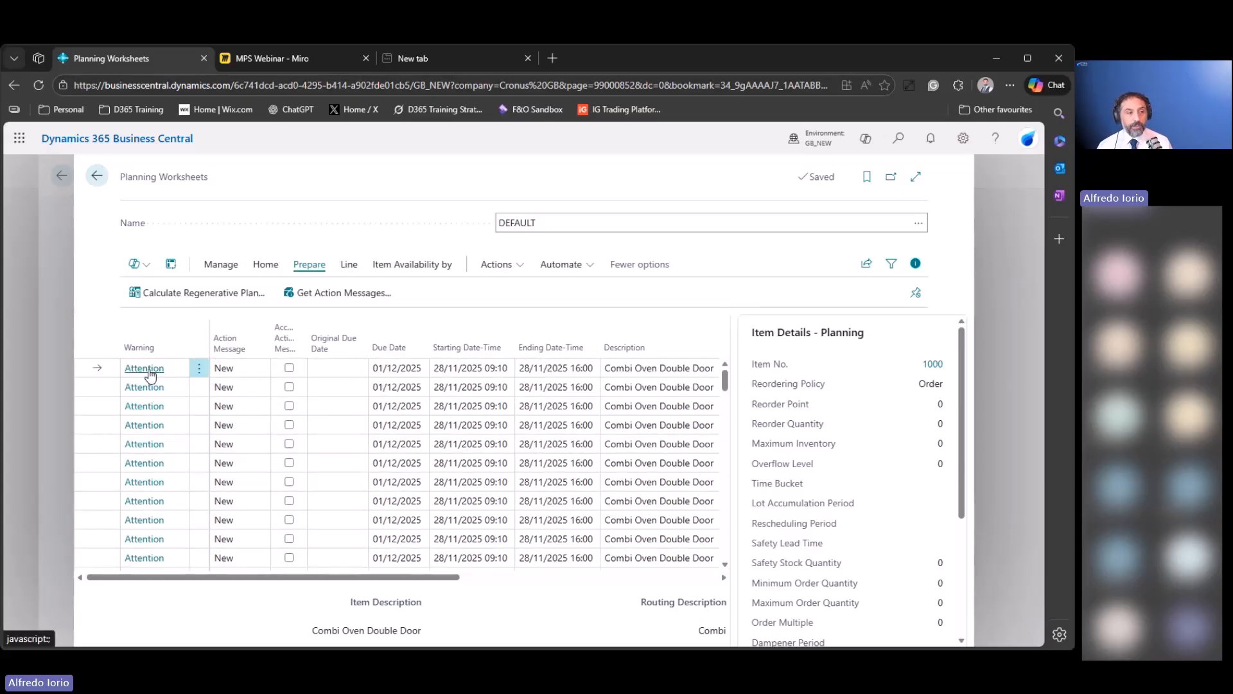
left_click(145, 368)
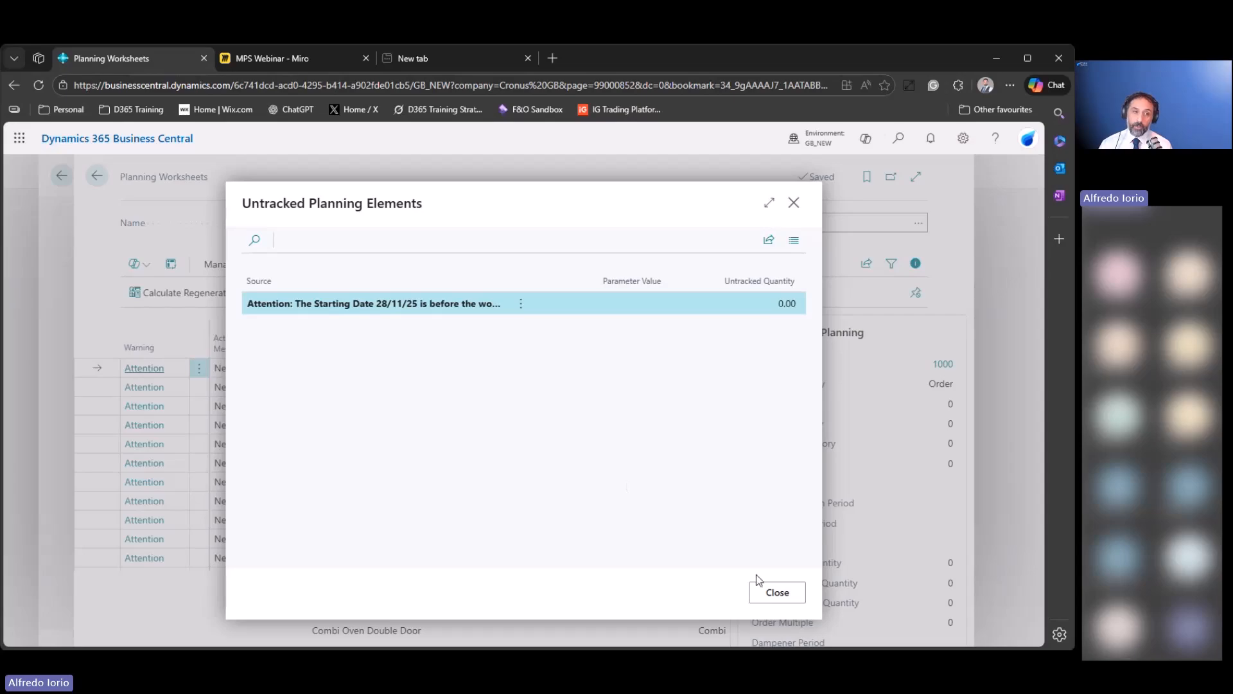
Close the warning details and accept the action messages of the first 15 planning lines.
left_click(772, 597)
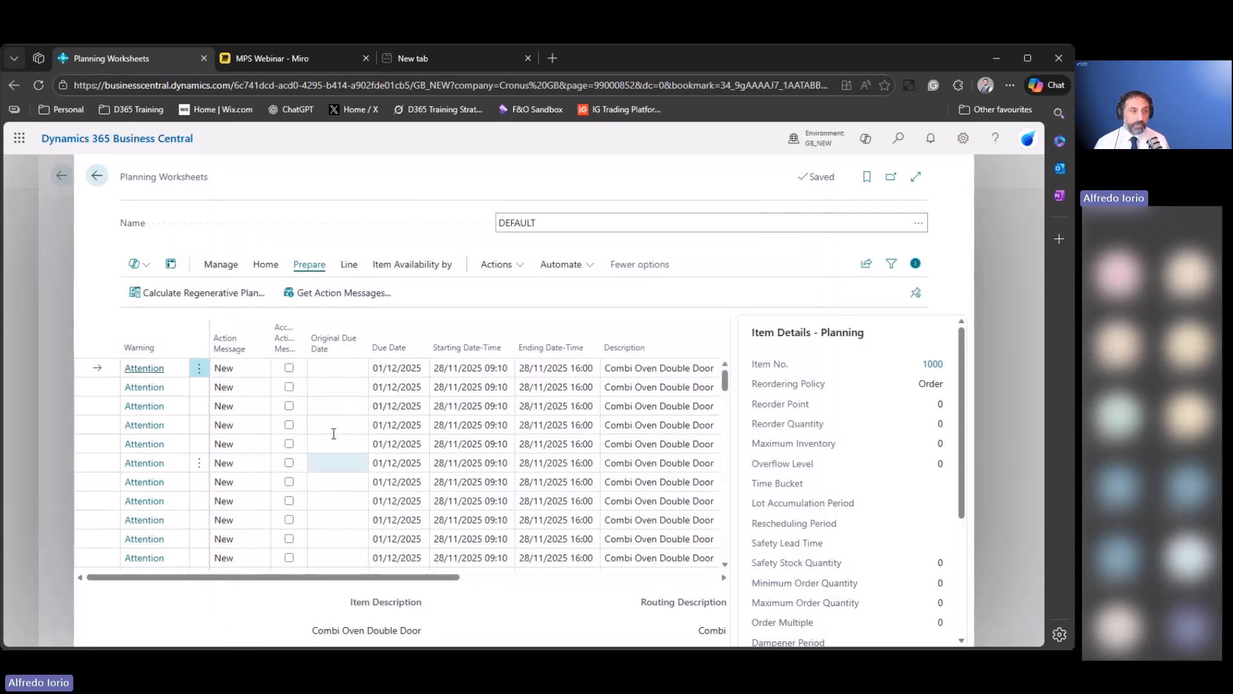
left_click(289, 386)
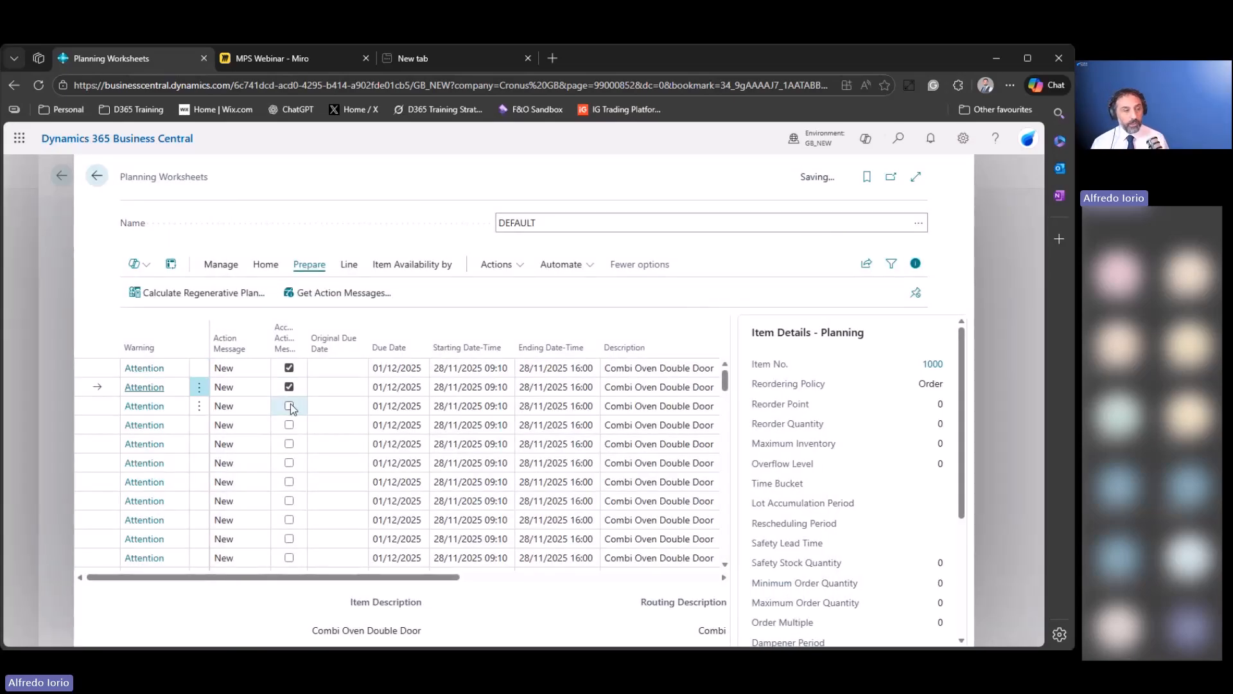
left_click(289, 404)
left_click(289, 425)
left_click(289, 443)
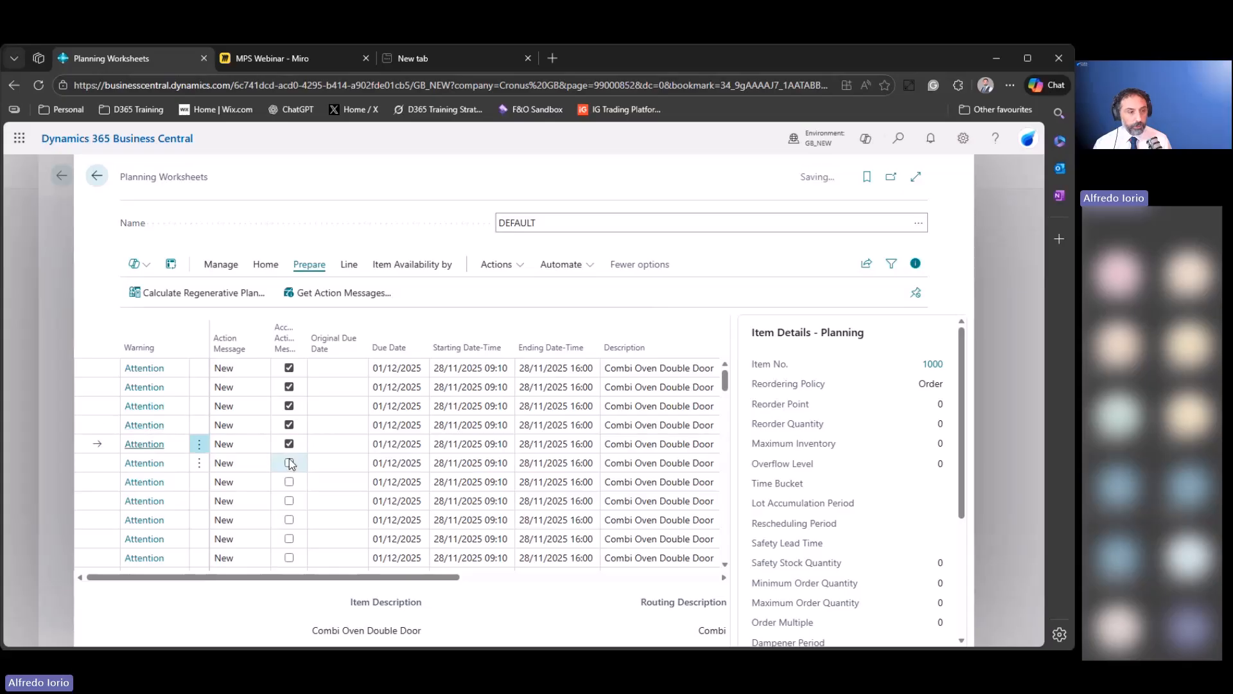
left_click(289, 462)
left_click(289, 482)
left_click(289, 501)
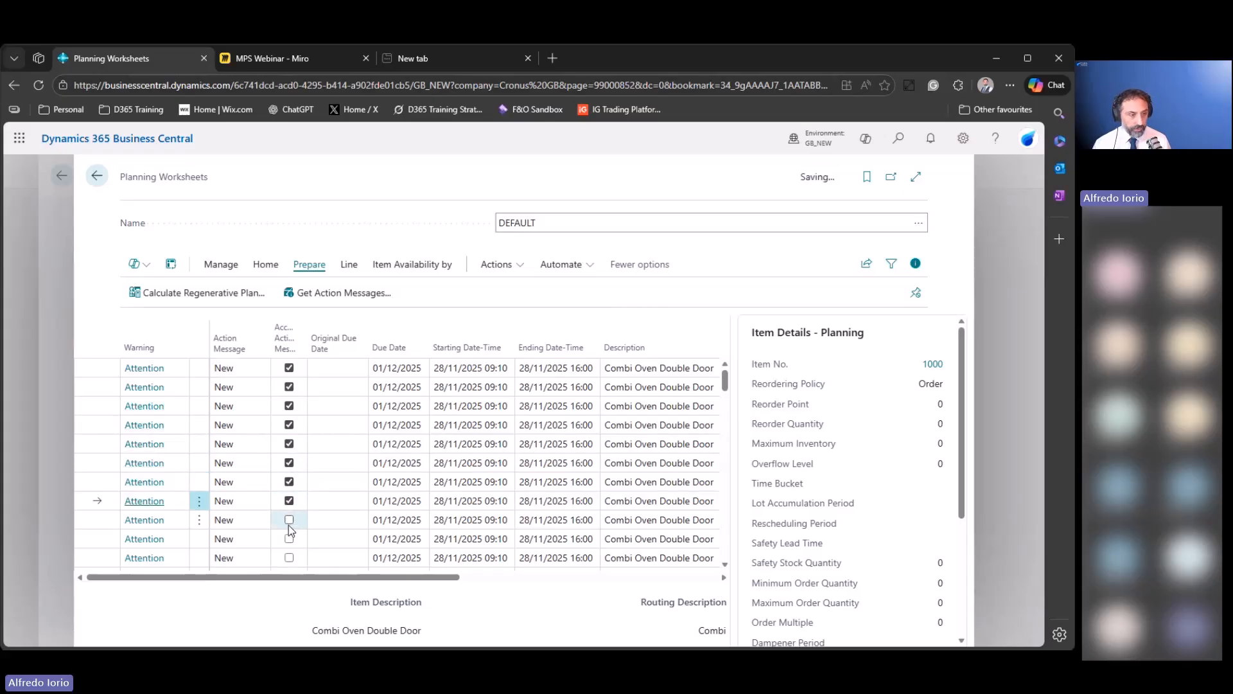
left_click(289, 520)
left_click(289, 538)
left_click(289, 557)
scroll(293, 546, "down", 1)
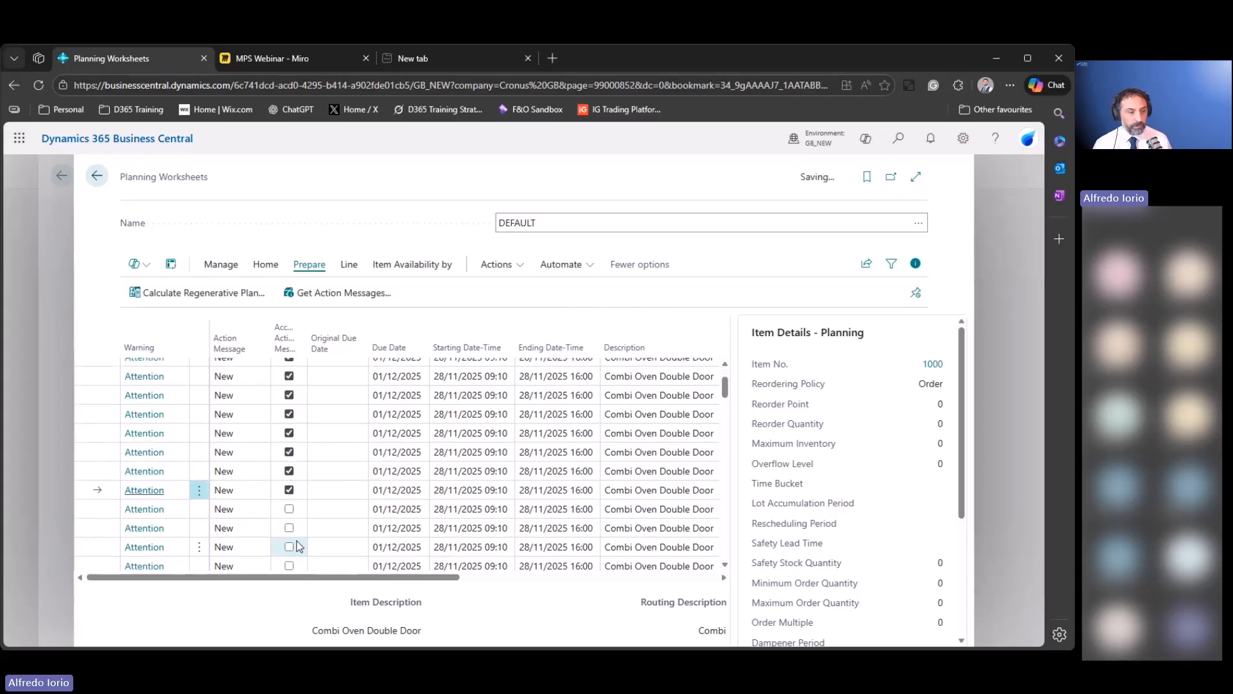
left_click(289, 508)
left_click(289, 528)
left_click(289, 546)
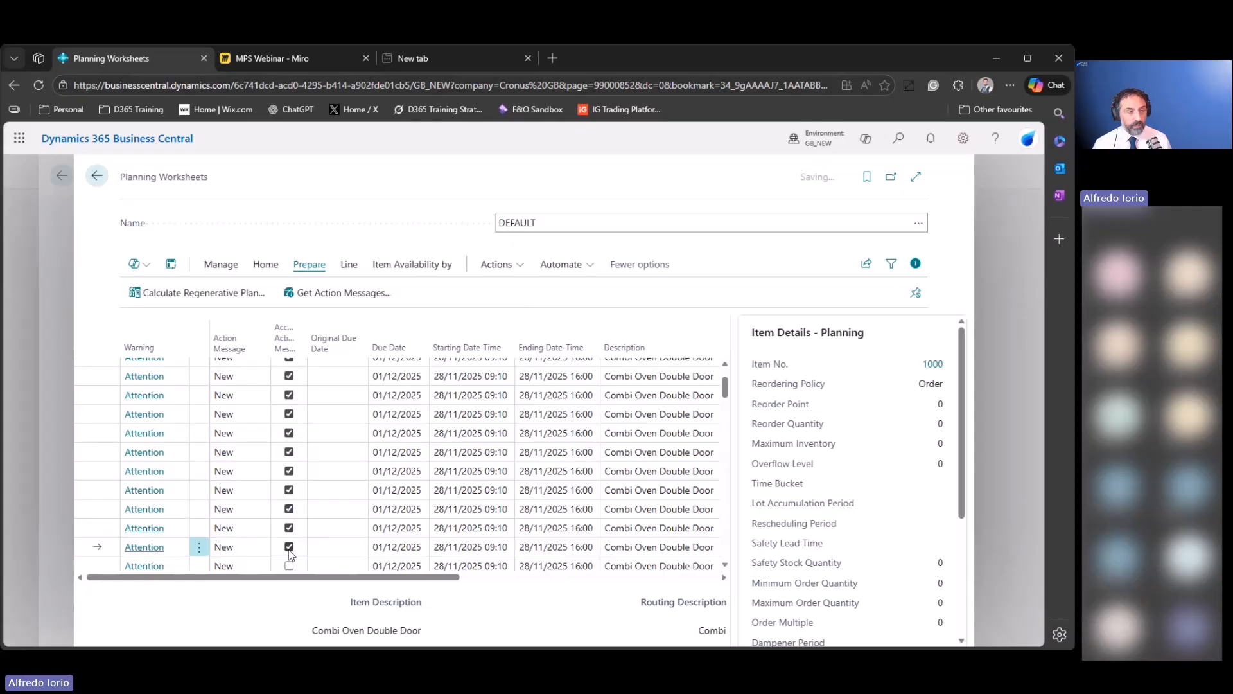
left_click(289, 565)
scroll(293, 553, "down", 1)
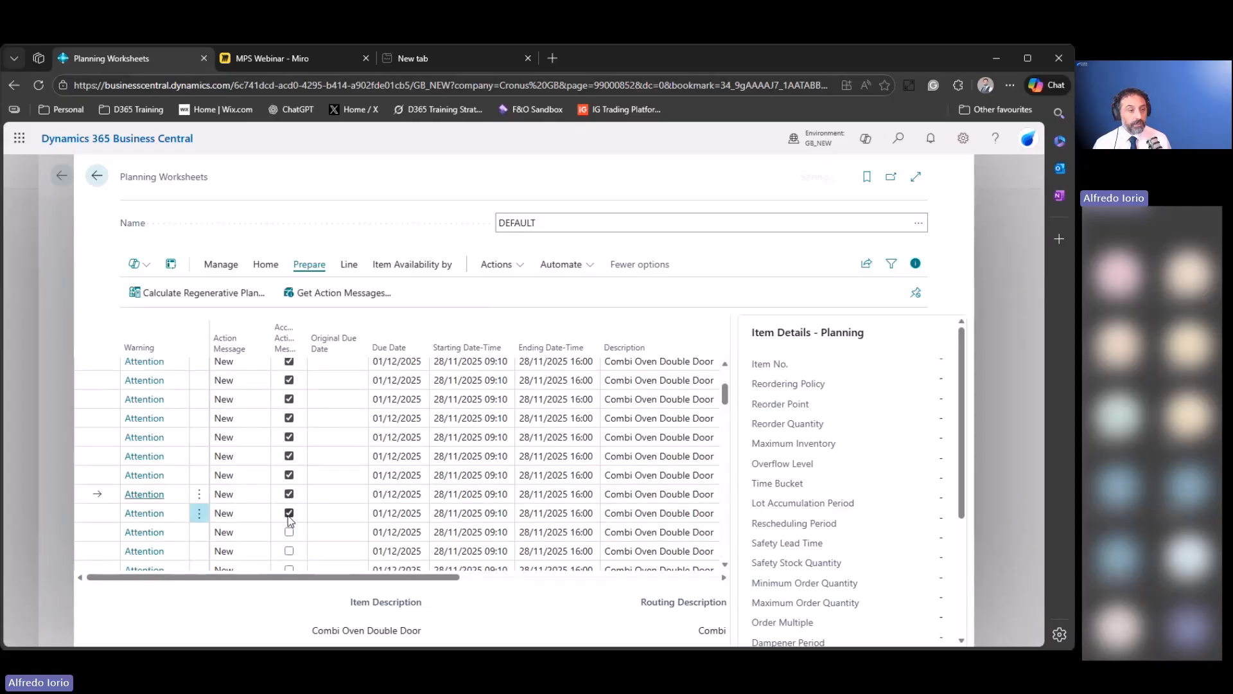
Change the work date in the personal settings to 01/10/2025.
left_click(958, 145)
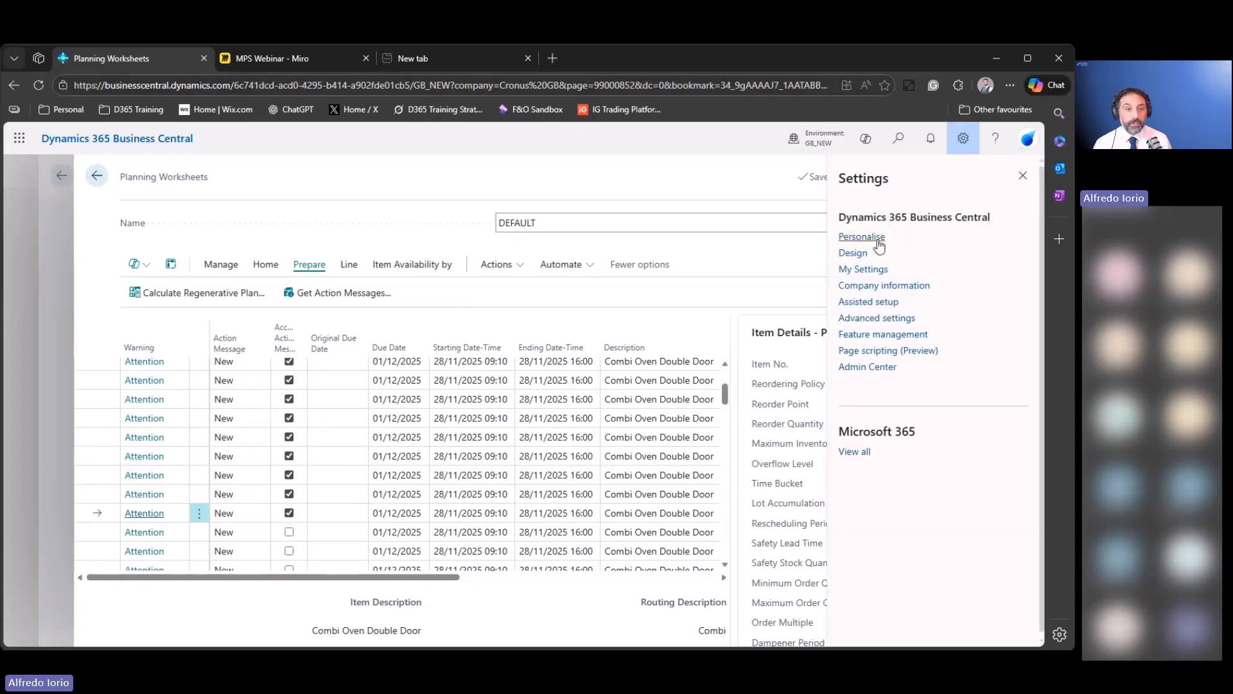
left_click(863, 269)
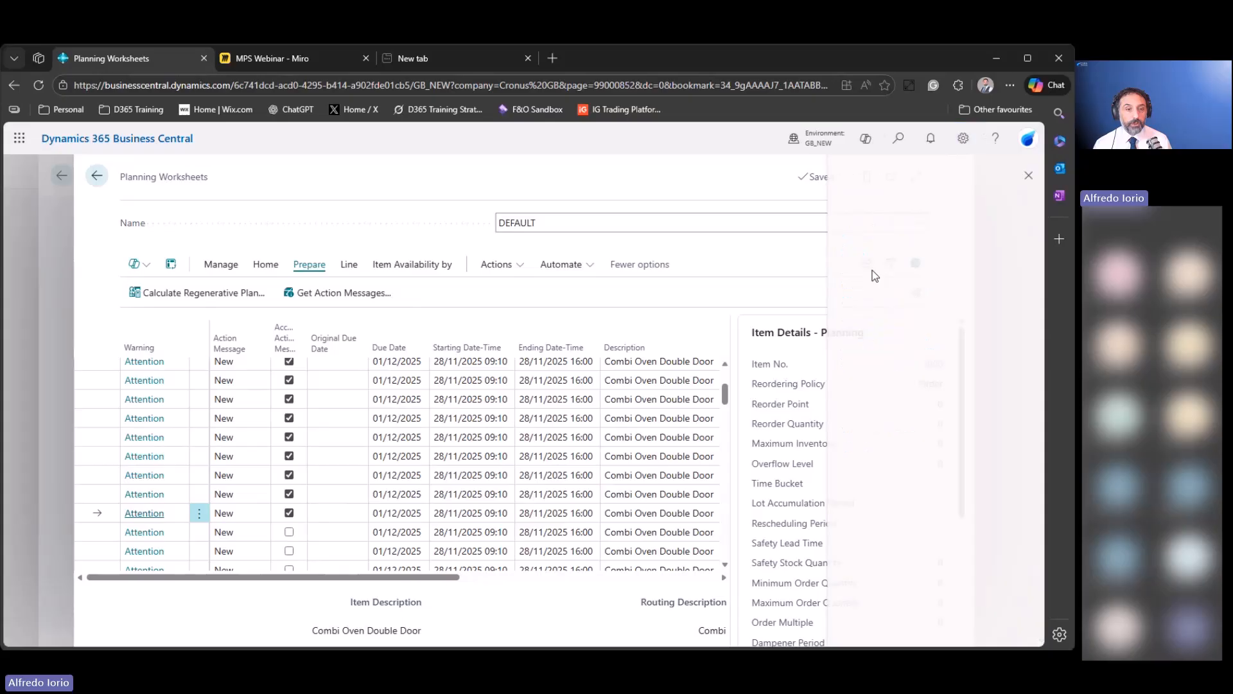
left_click(695, 305)
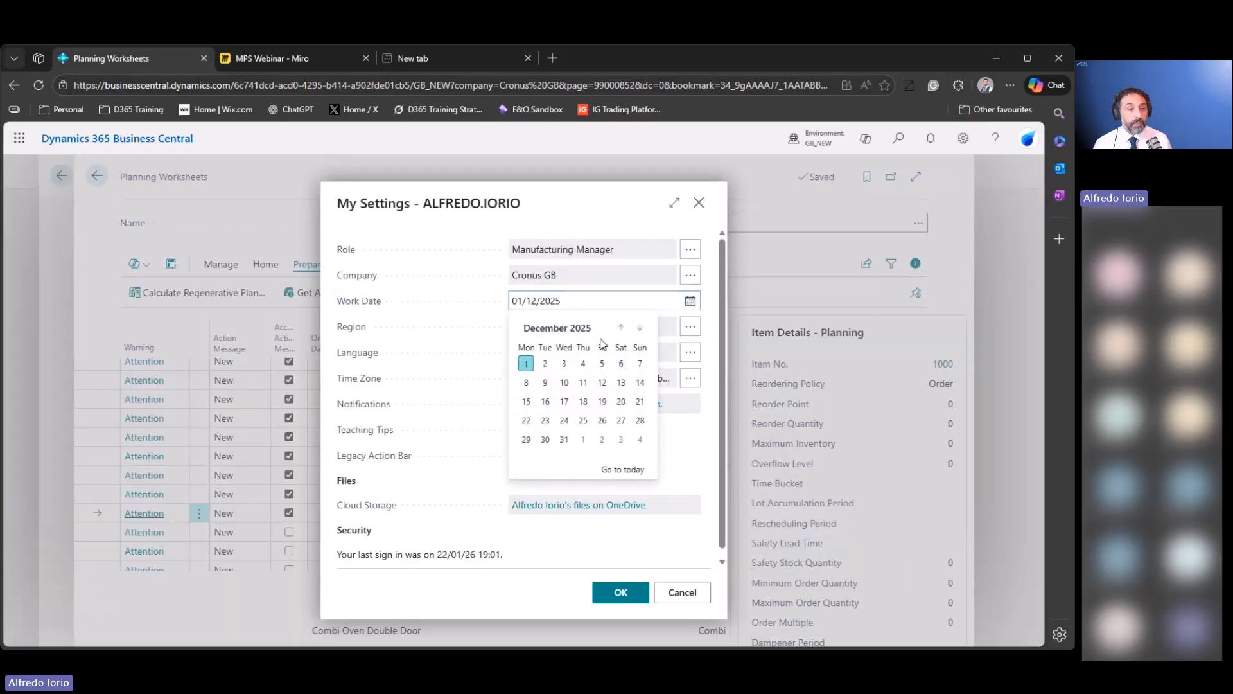
left_click(621, 330)
left_click(620, 330)
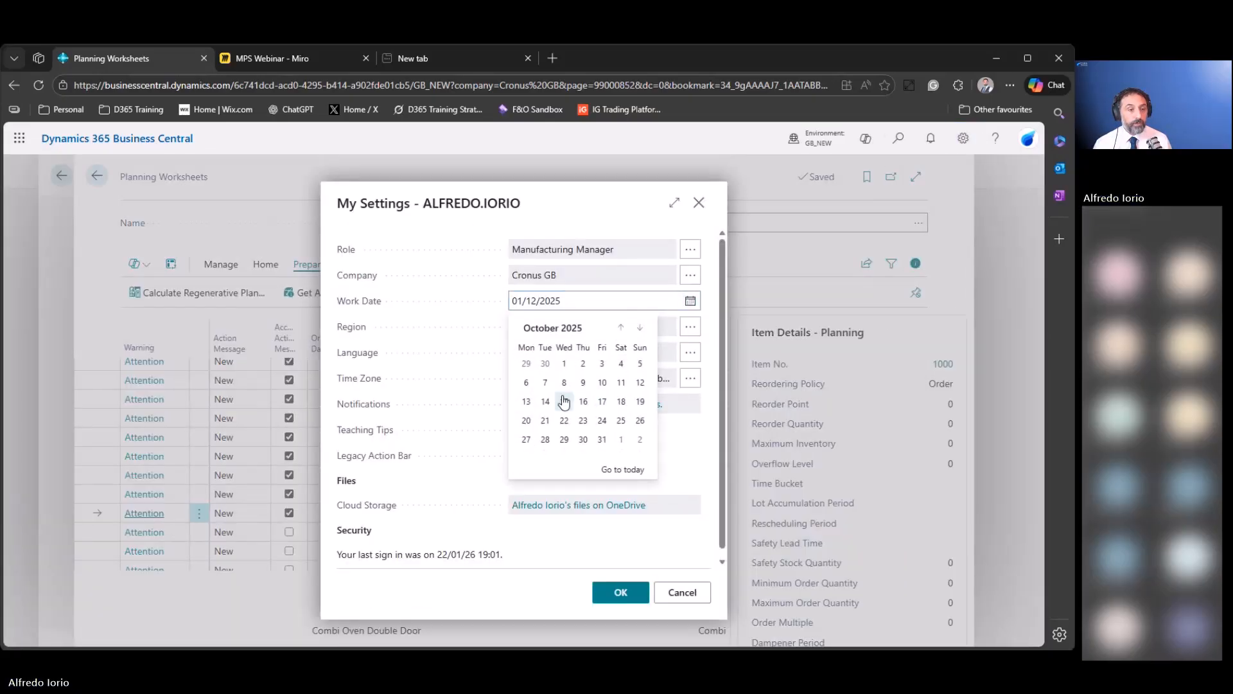
left_click(564, 363)
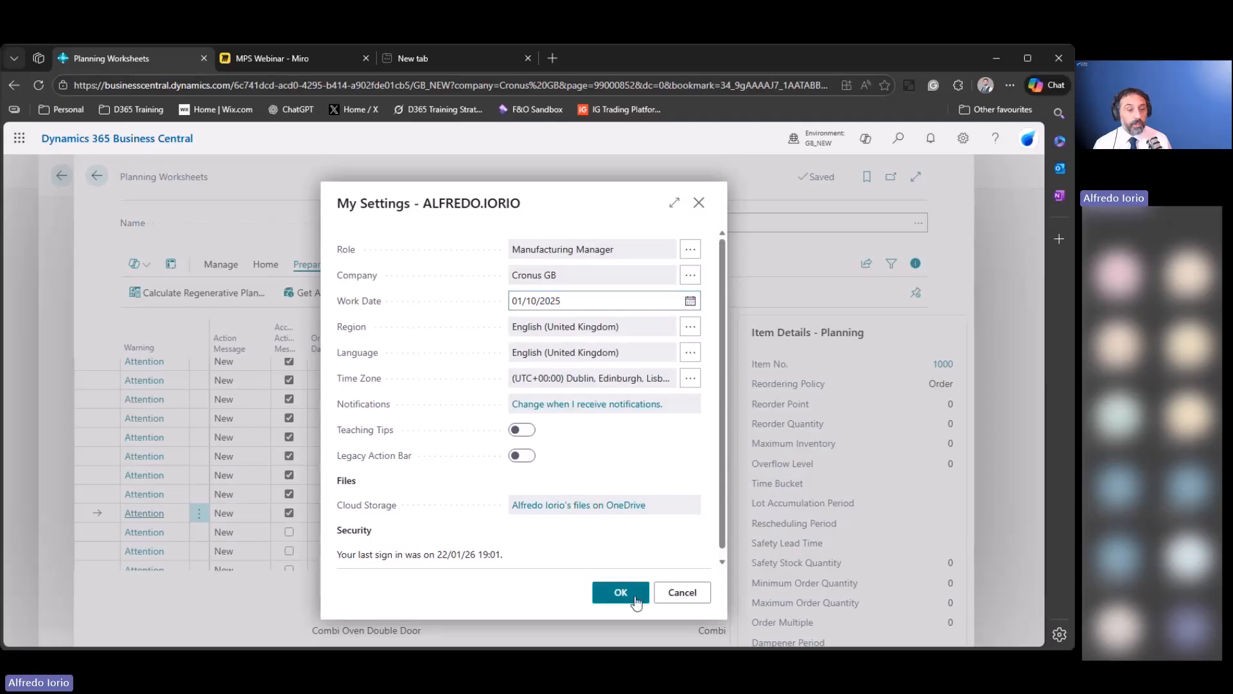
left_click(620, 593)
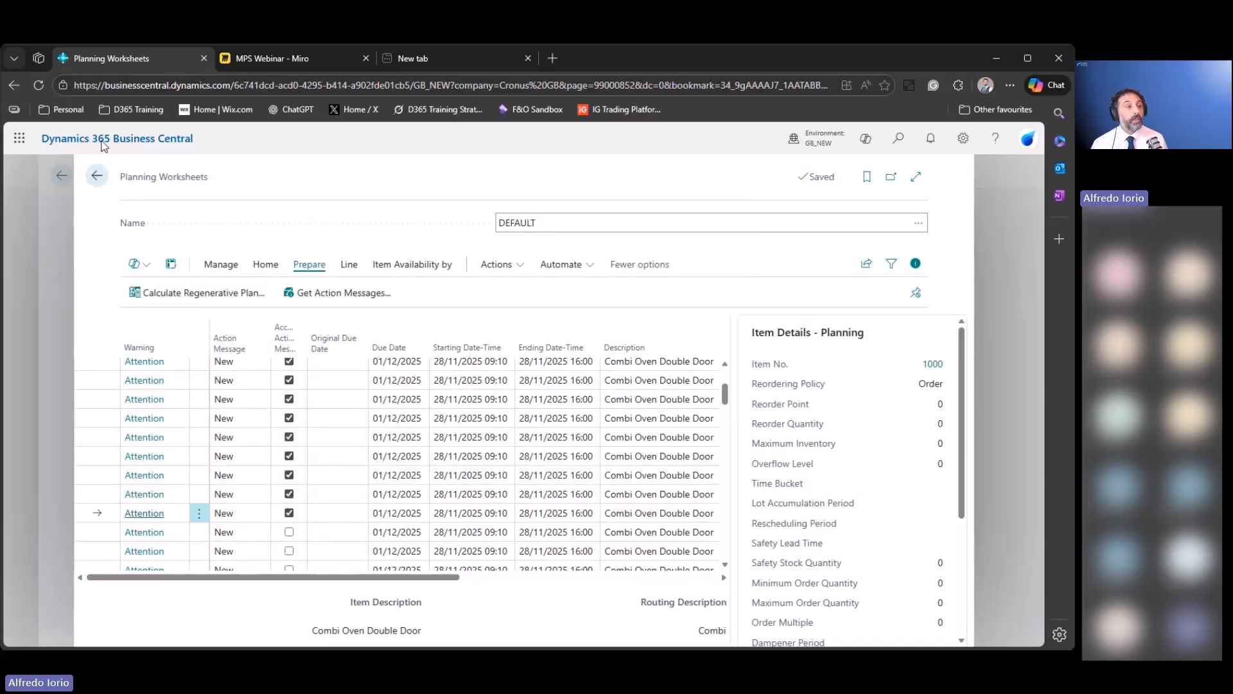
Reload the planning worksheet and sign in again with the account connected to Windows.
left_click(37, 84)
left_click(590, 183)
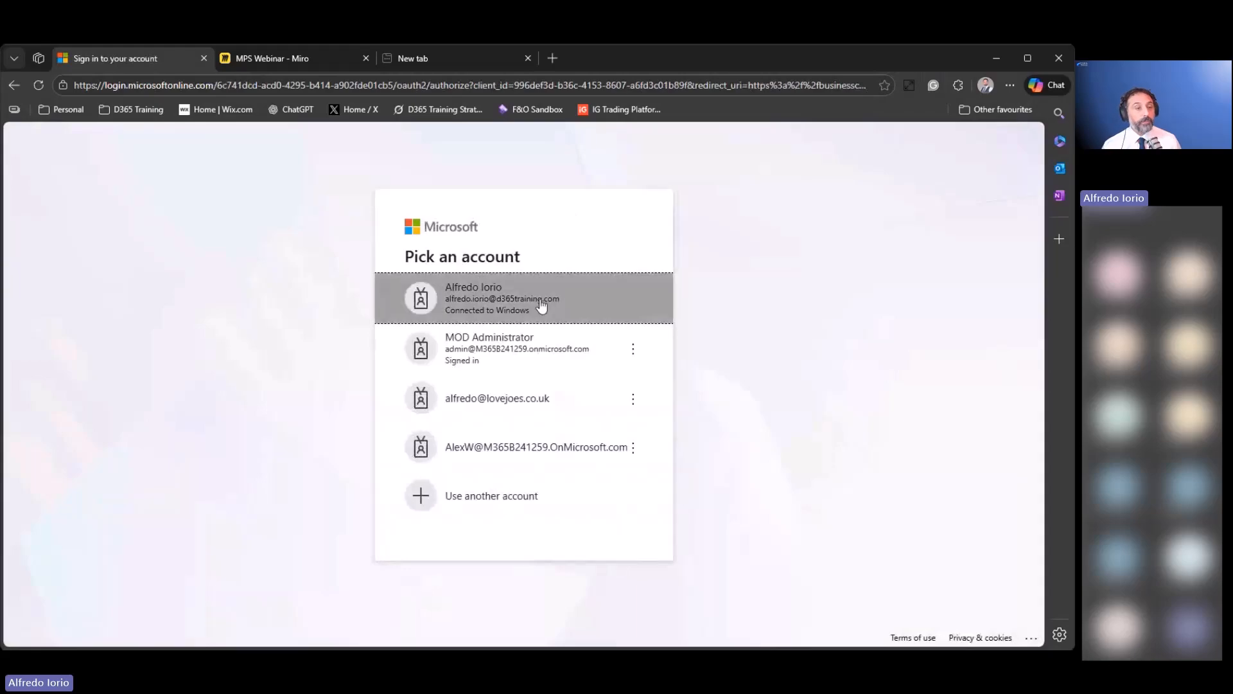
left_click(539, 302)
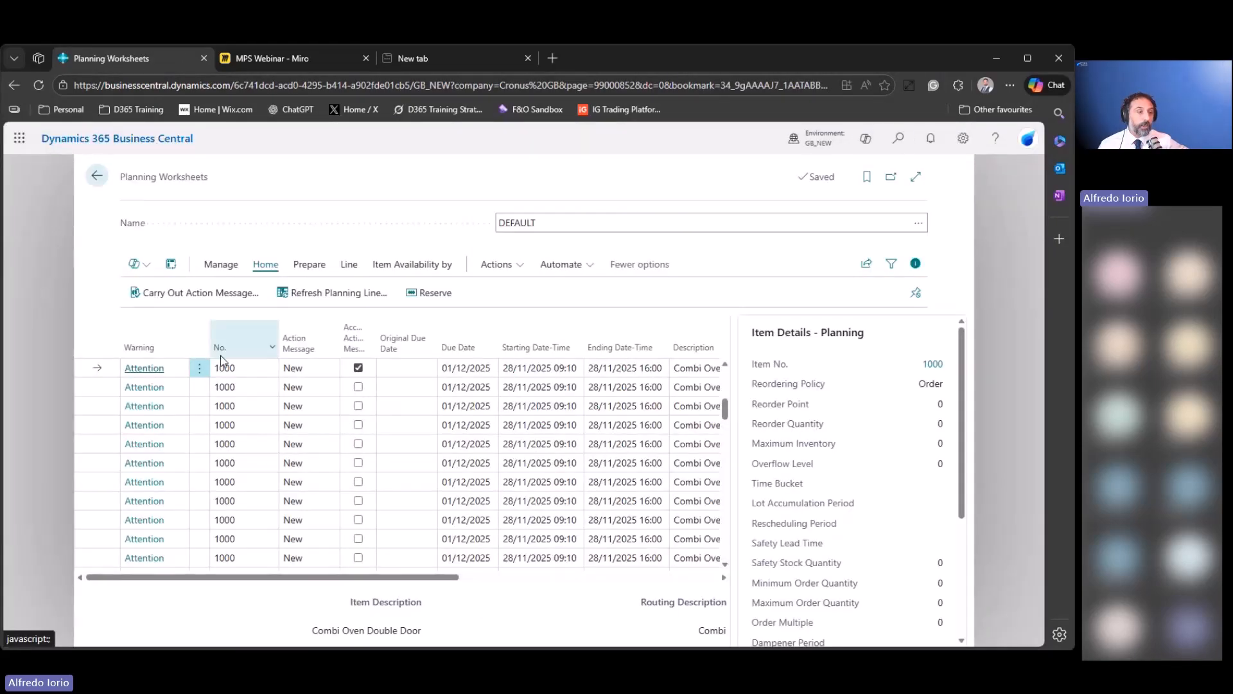
Select all lines in the DEFAULT planning worksheet and delete them.
left_click(200, 372)
left_click(177, 436)
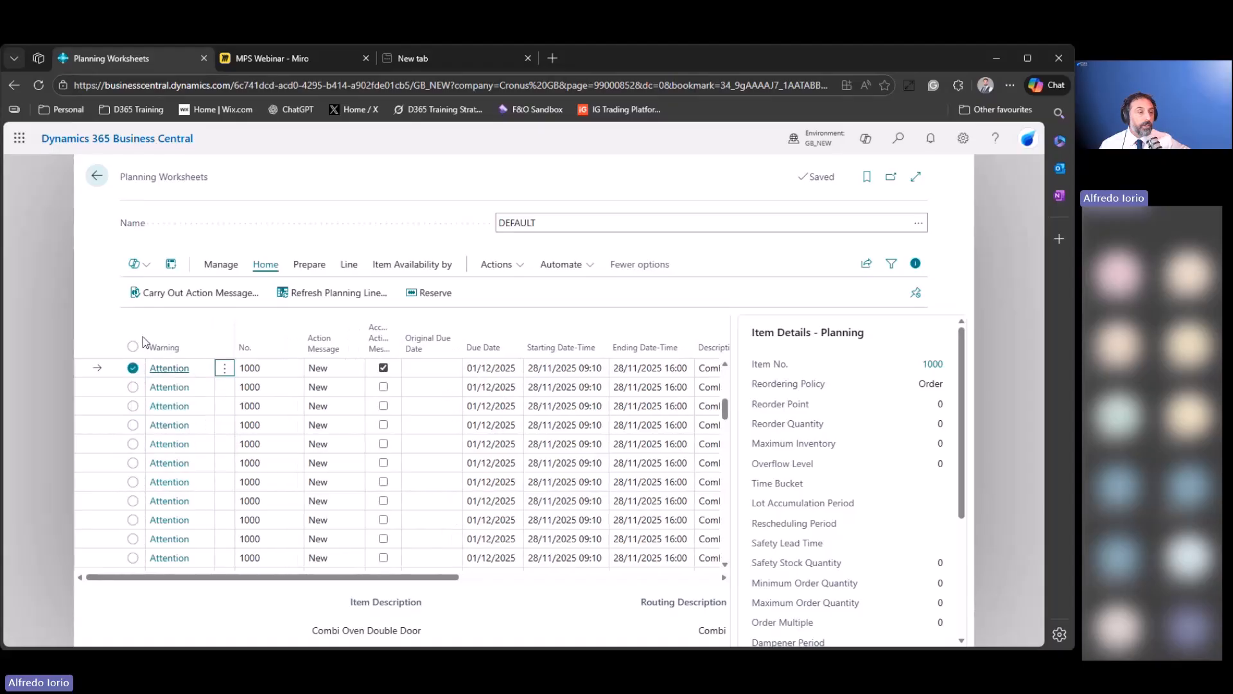
left_click(132, 347)
left_click(221, 264)
left_click(154, 293)
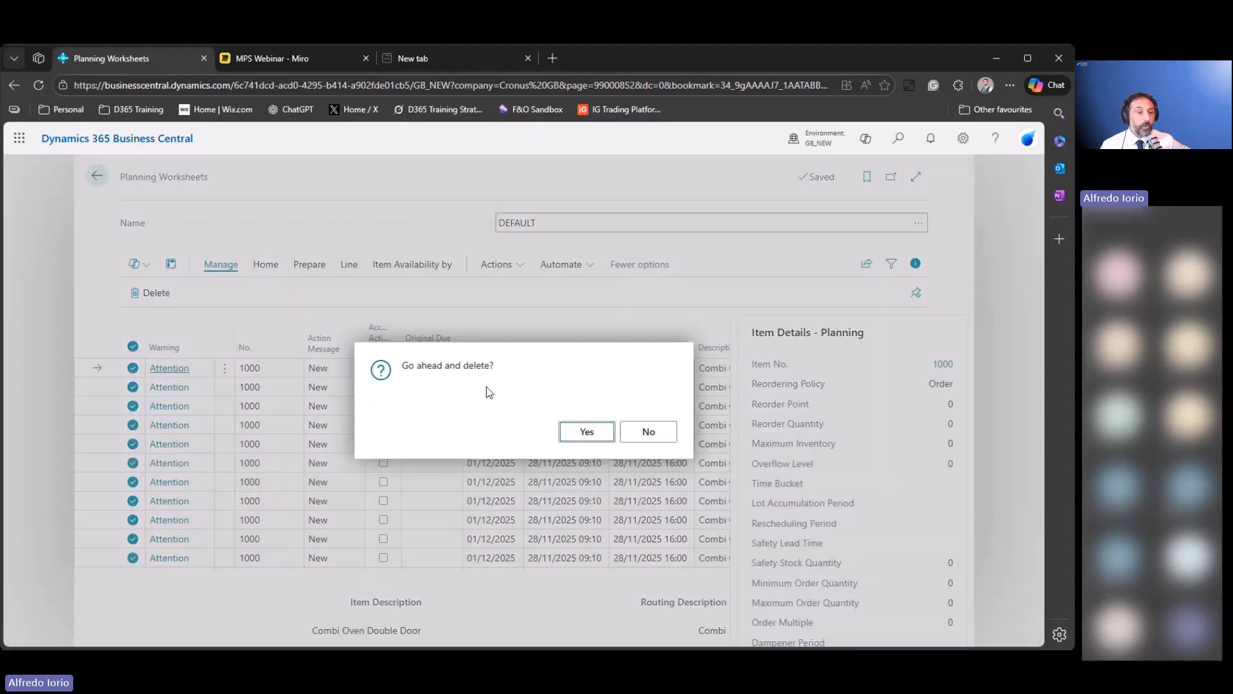
left_click(587, 431)
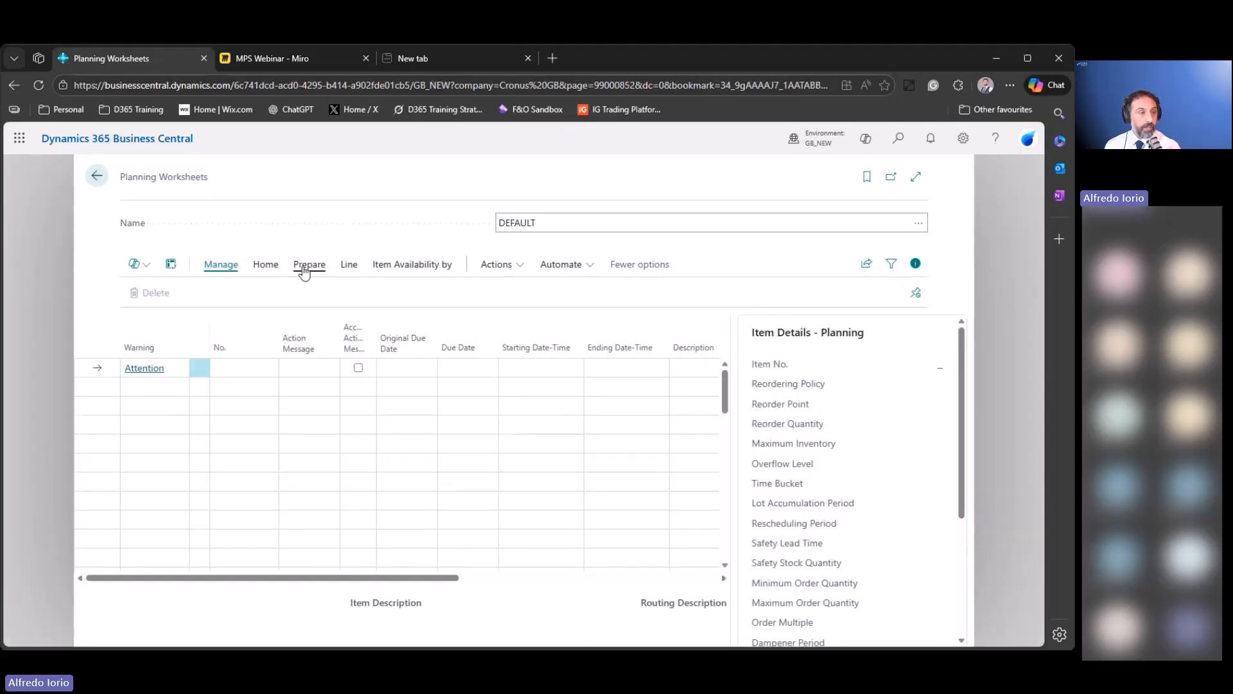
Recalculate the regenerative MPS plan for item 1000 at location WHITE from 22/12/2025 to 31/01/2026, reusing the last options and filters.
left_click(305, 266)
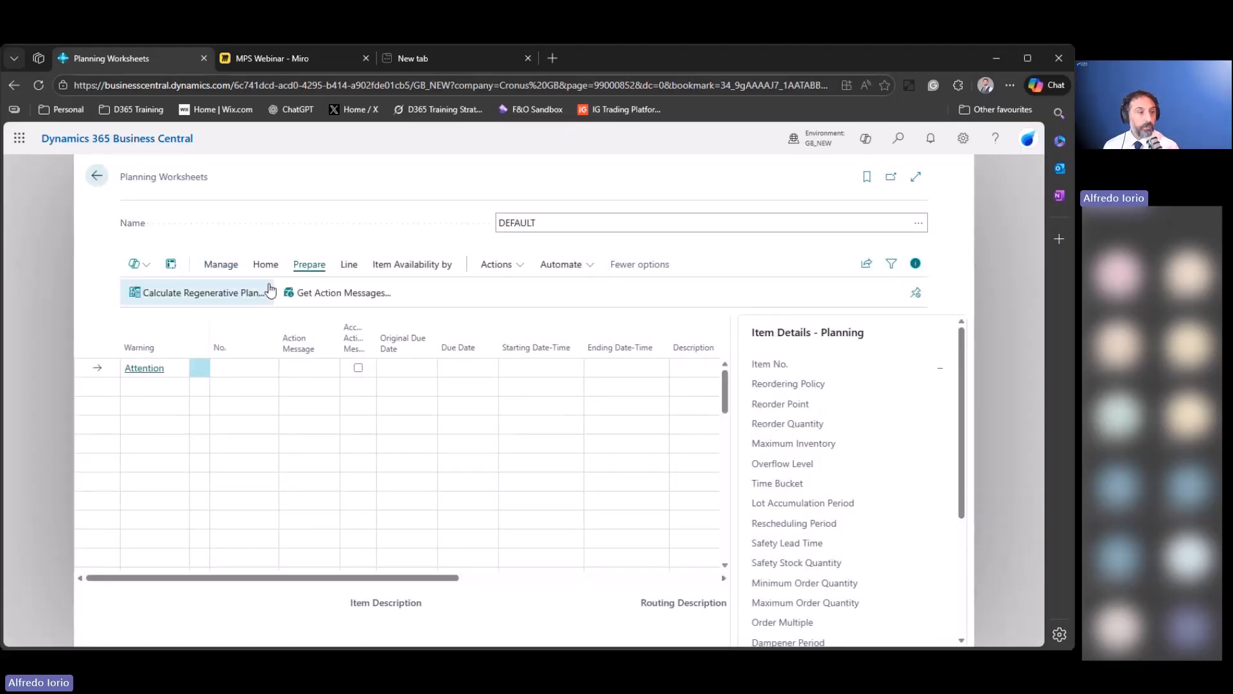
left_click(248, 293)
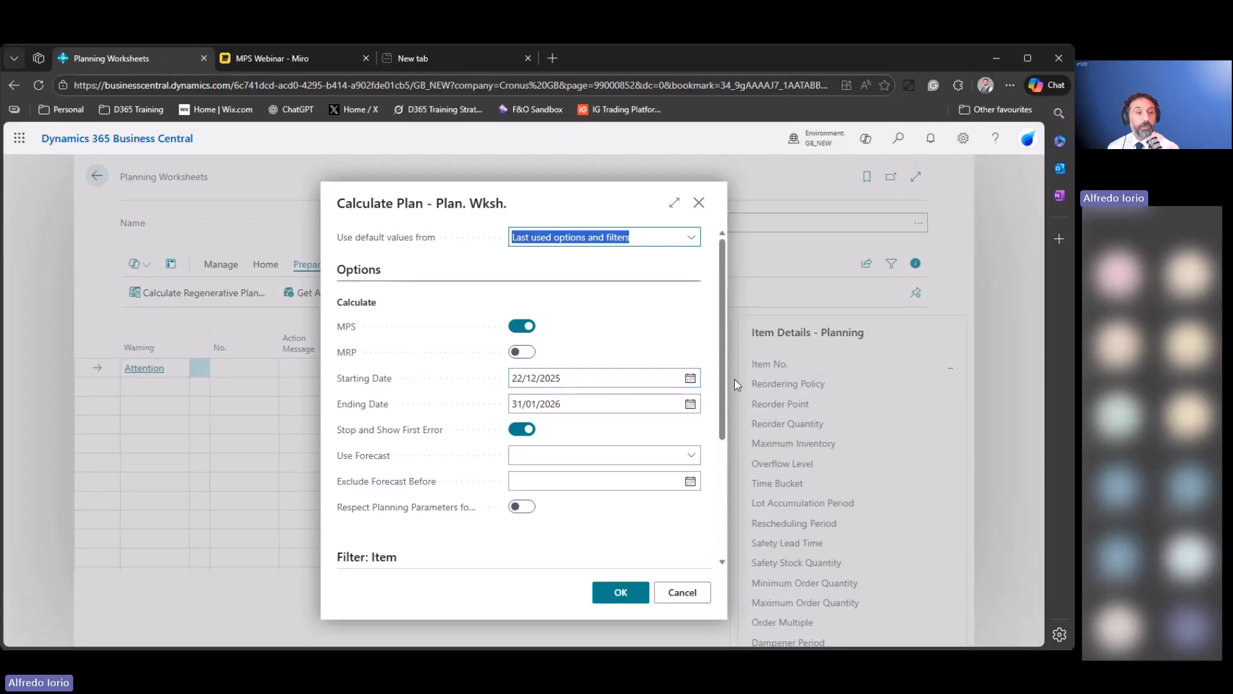
scroll(604, 411, "down", 5)
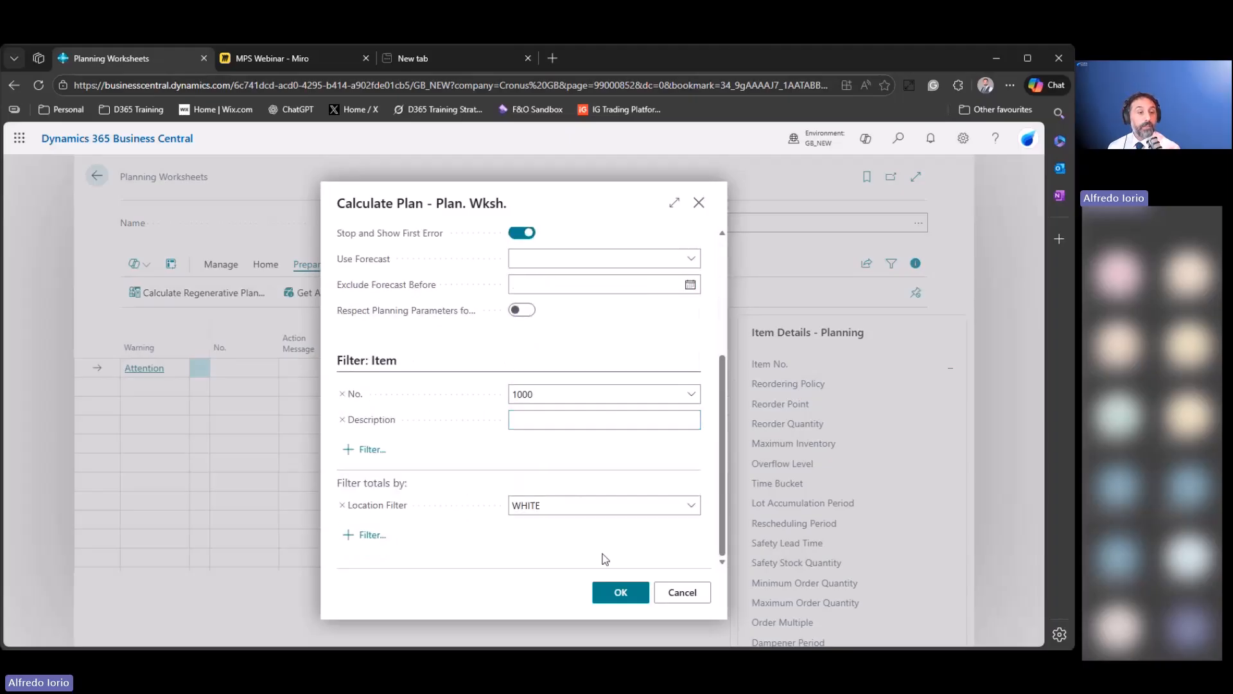
left_click(629, 599)
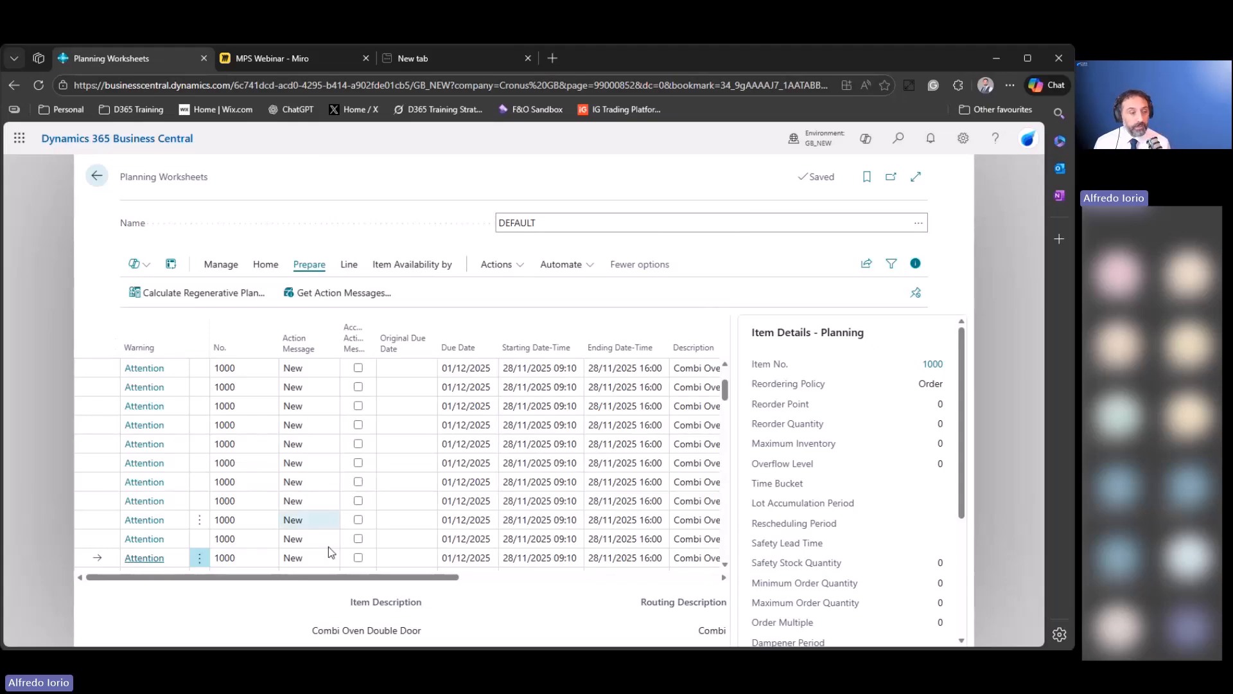
Accept the action messages of the first 18 recalculated planning lines for item 1000.
scroll(450, 488, "up", 2)
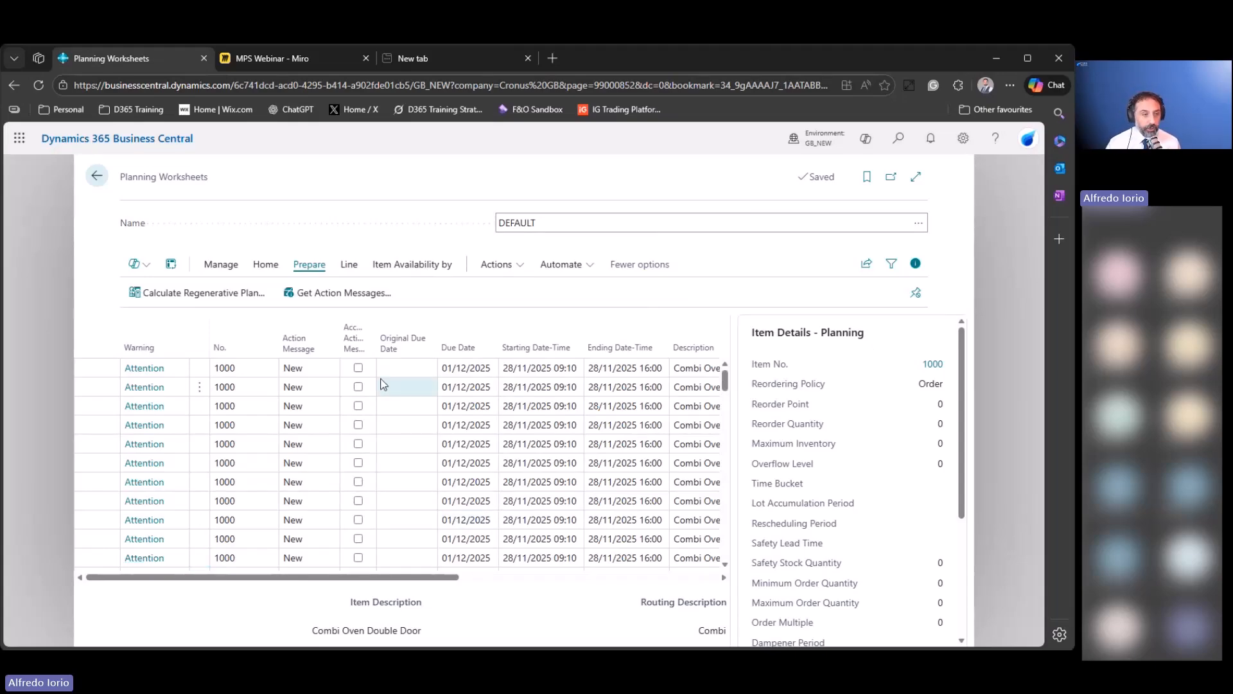
left_click(359, 368)
left_click(358, 387)
left_click(358, 406)
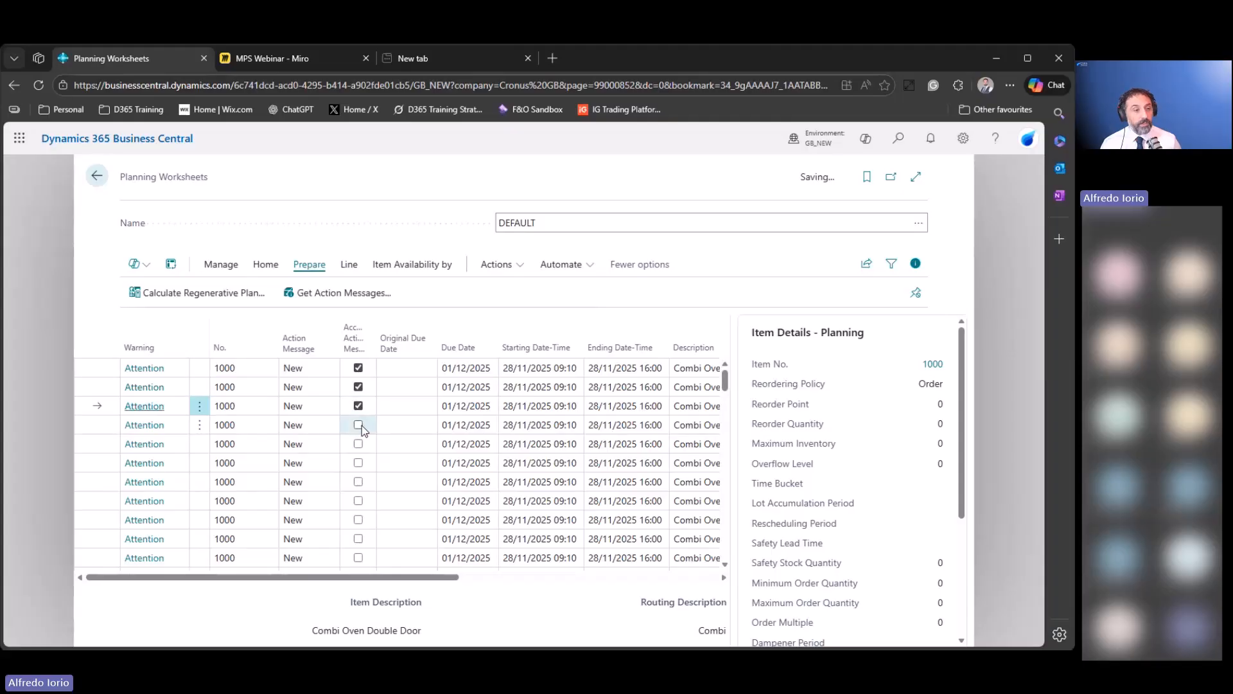
left_click(358, 425)
left_click(359, 444)
left_click(358, 463)
left_click(358, 482)
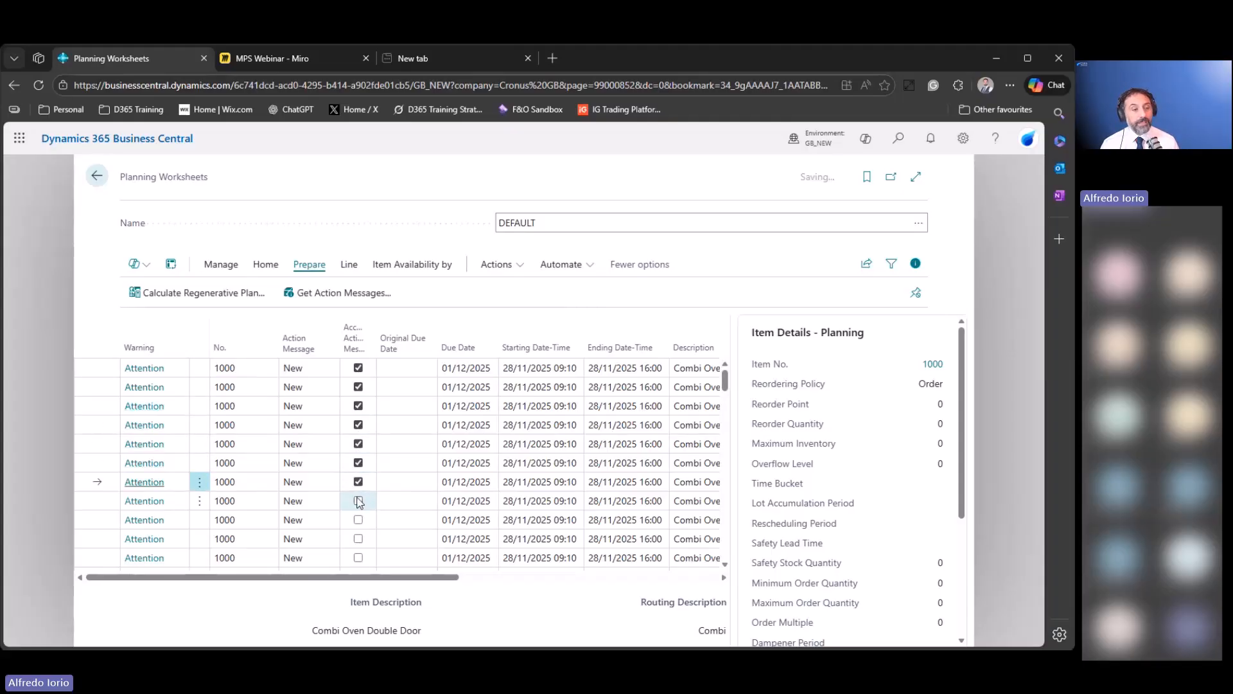
left_click(359, 515)
left_click(358, 500)
left_click(359, 538)
left_click(359, 557)
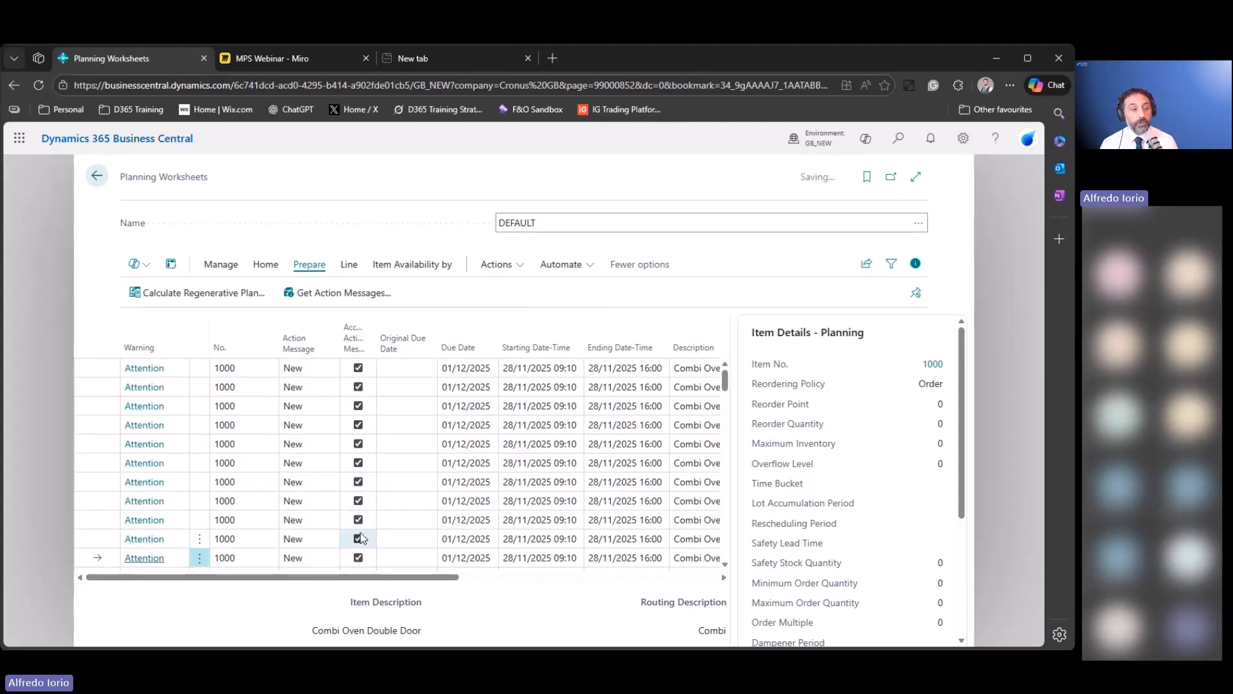
scroll(368, 507, "down", 2)
left_click(358, 442)
left_click(358, 460)
left_click(358, 480)
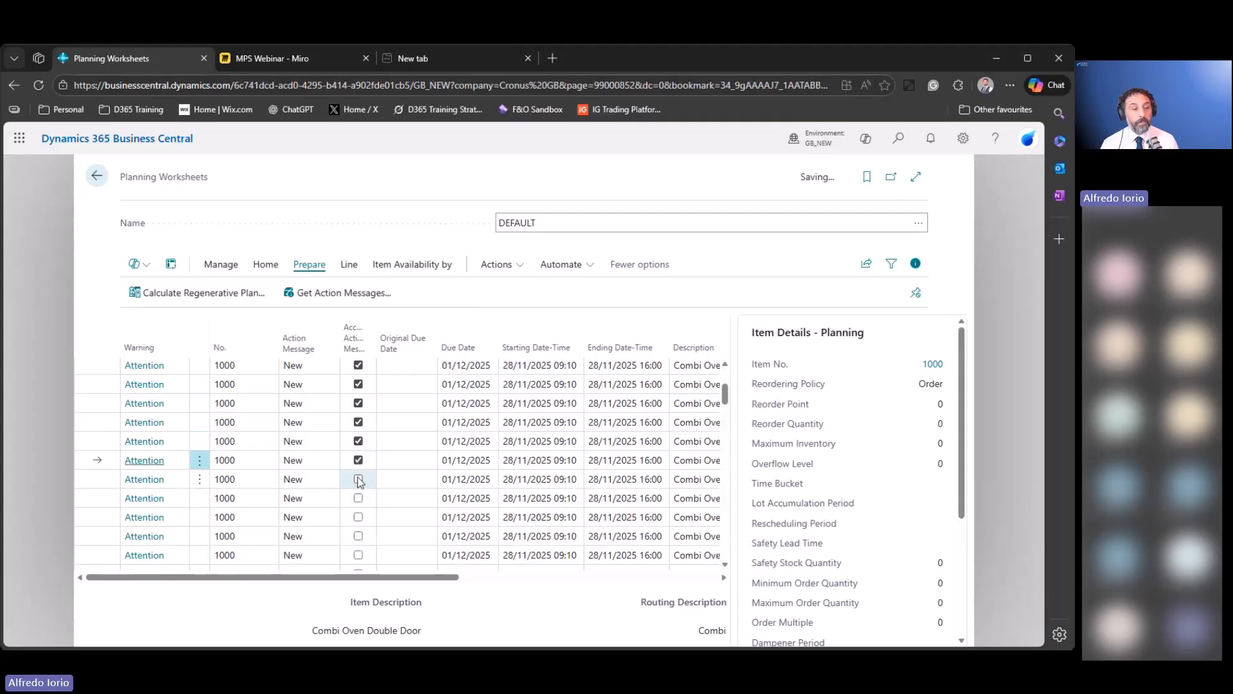
left_click(359, 498)
left_click(358, 536)
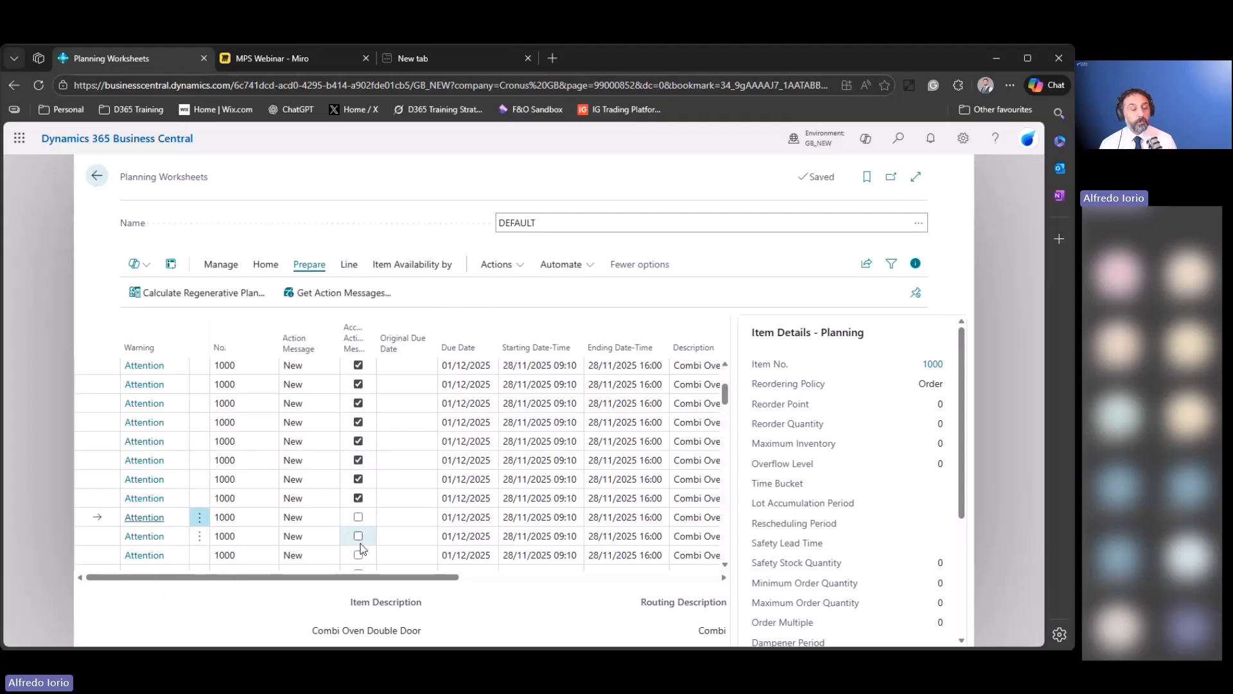
left_click(358, 517)
left_click(358, 555)
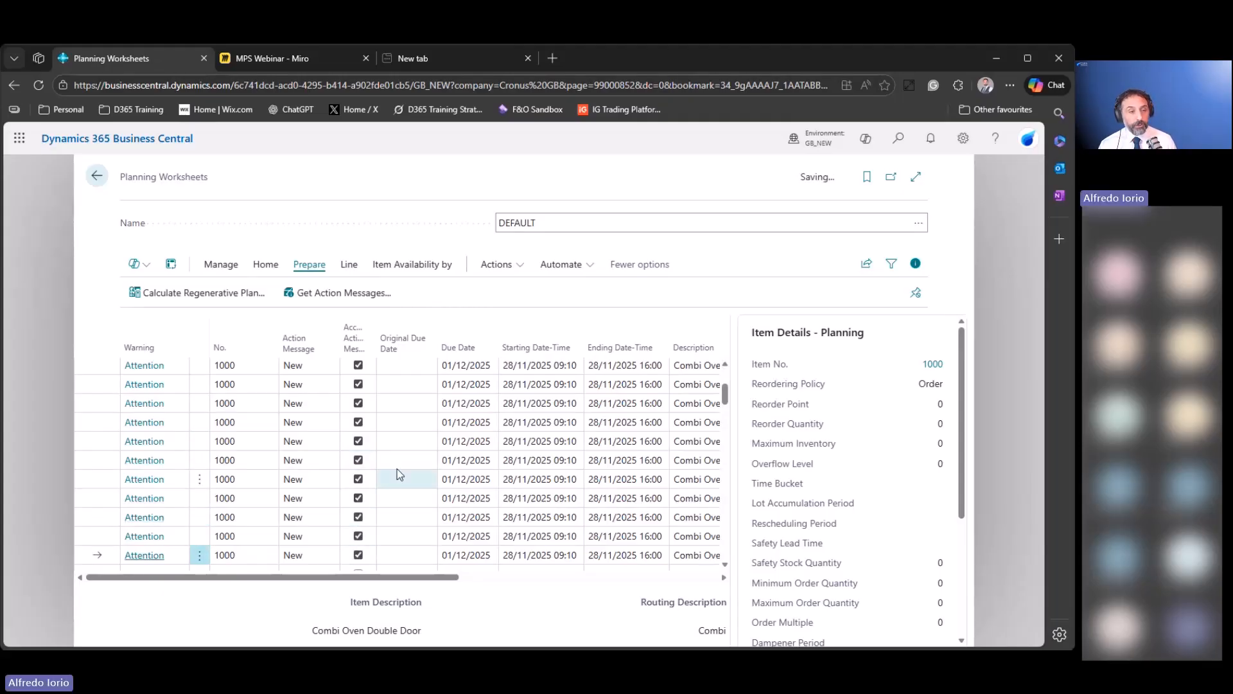
Try to set the due date of the first unaccepted planning line to 23/01/2026, and discard the change.
scroll(476, 449, "down", 2)
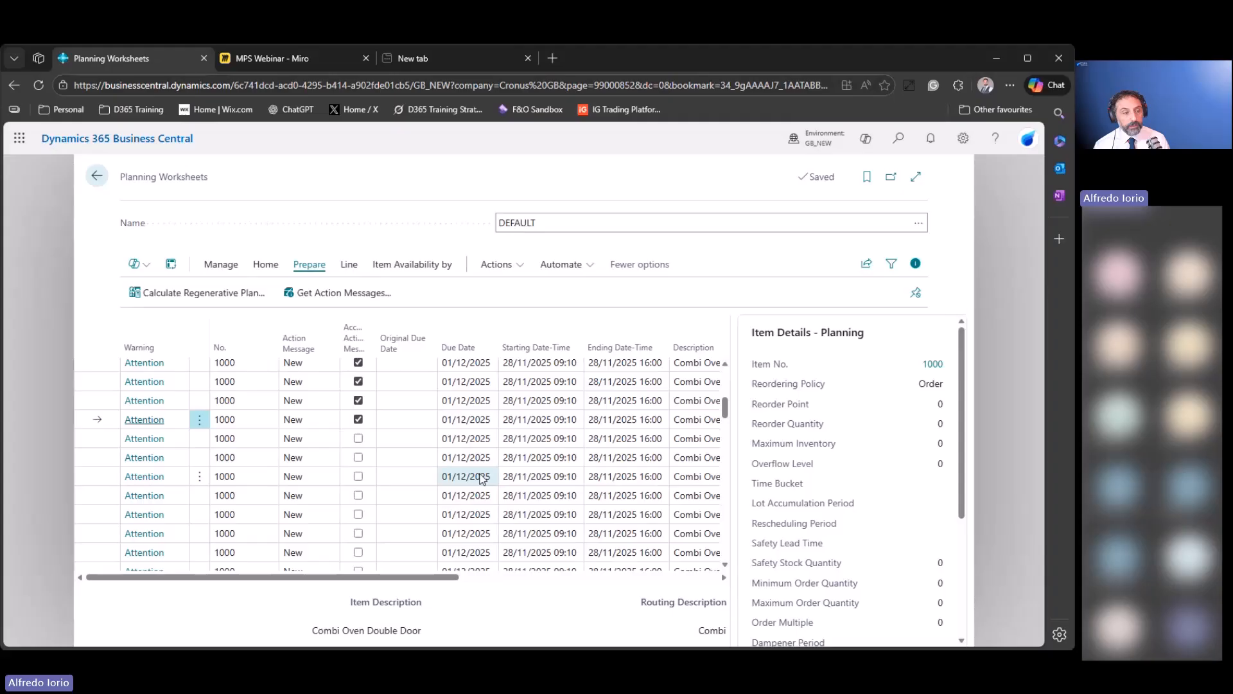
left_click(476, 439)
left_click(488, 438)
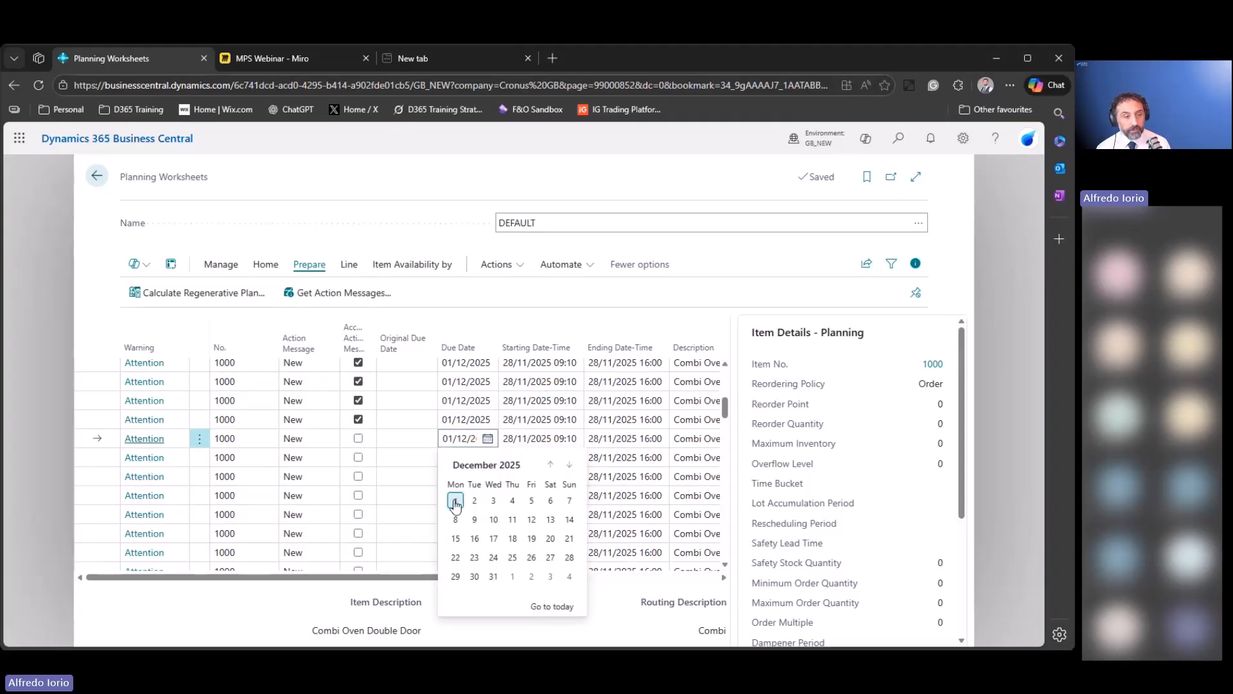
left_click(570, 464)
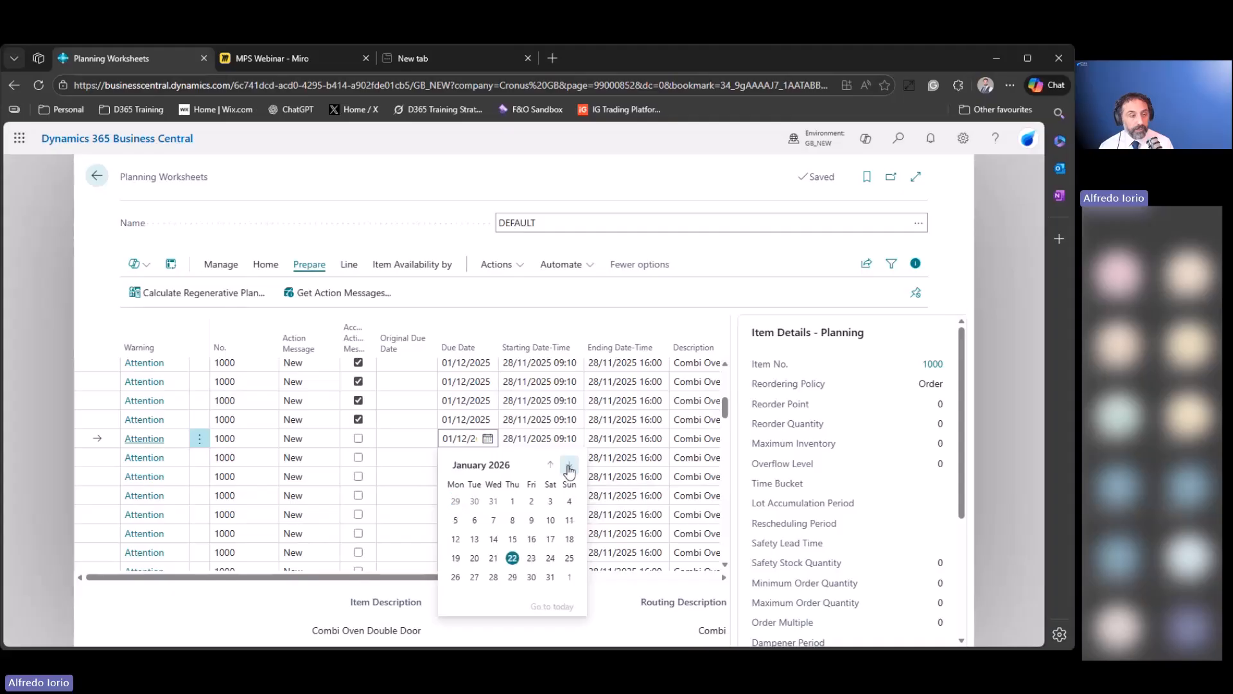
left_click(531, 559)
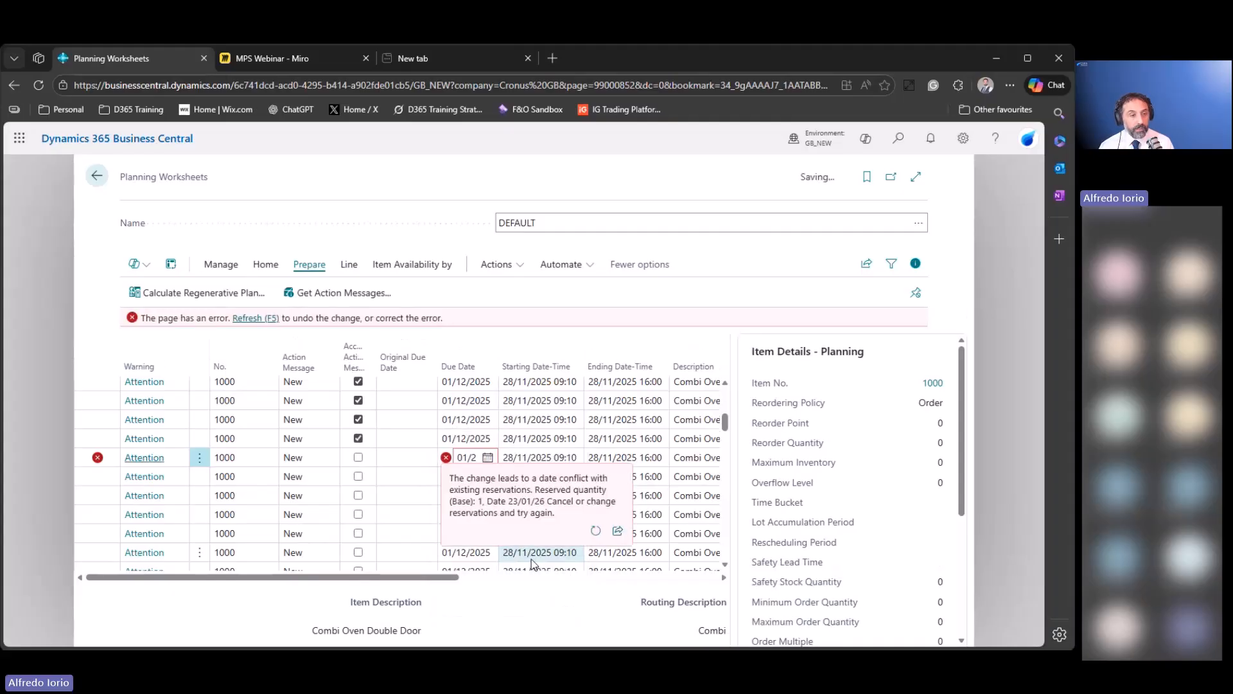
left_click(596, 532)
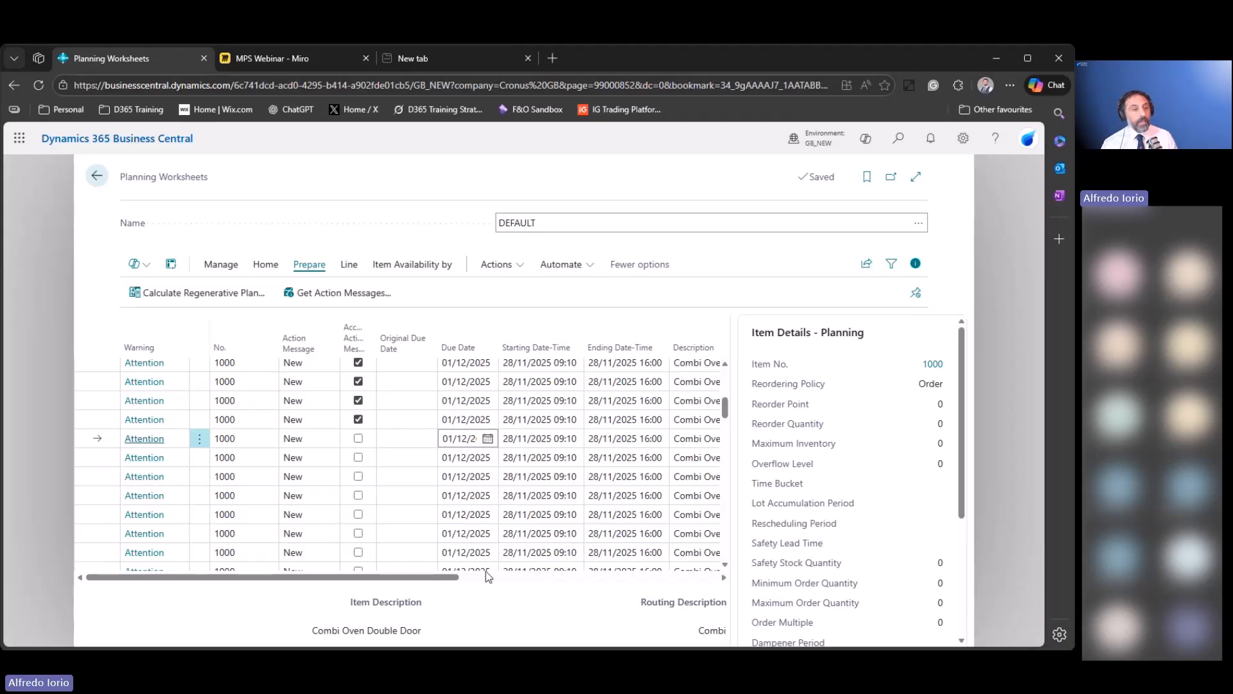
scroll(415, 418, "up", 4)
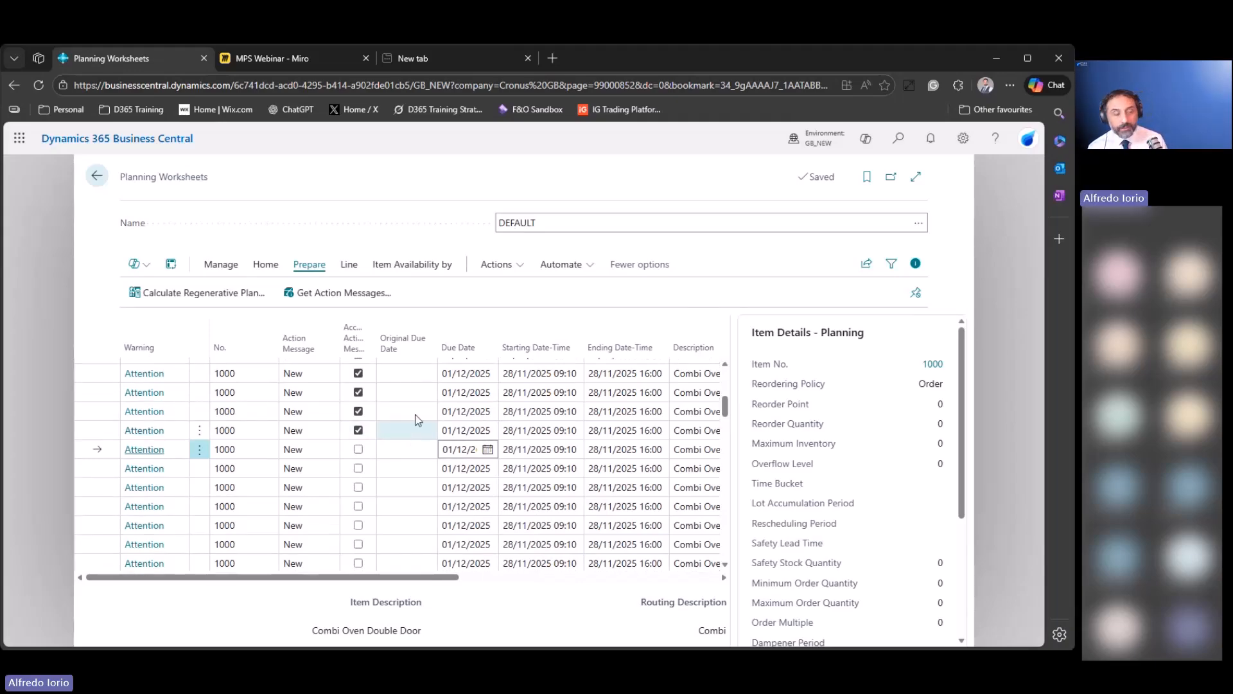
Carry out the accepted action messages in the planning worksheet, creating Firm Planned production orders with the last used options and filters.
scroll(421, 418, "down", 1)
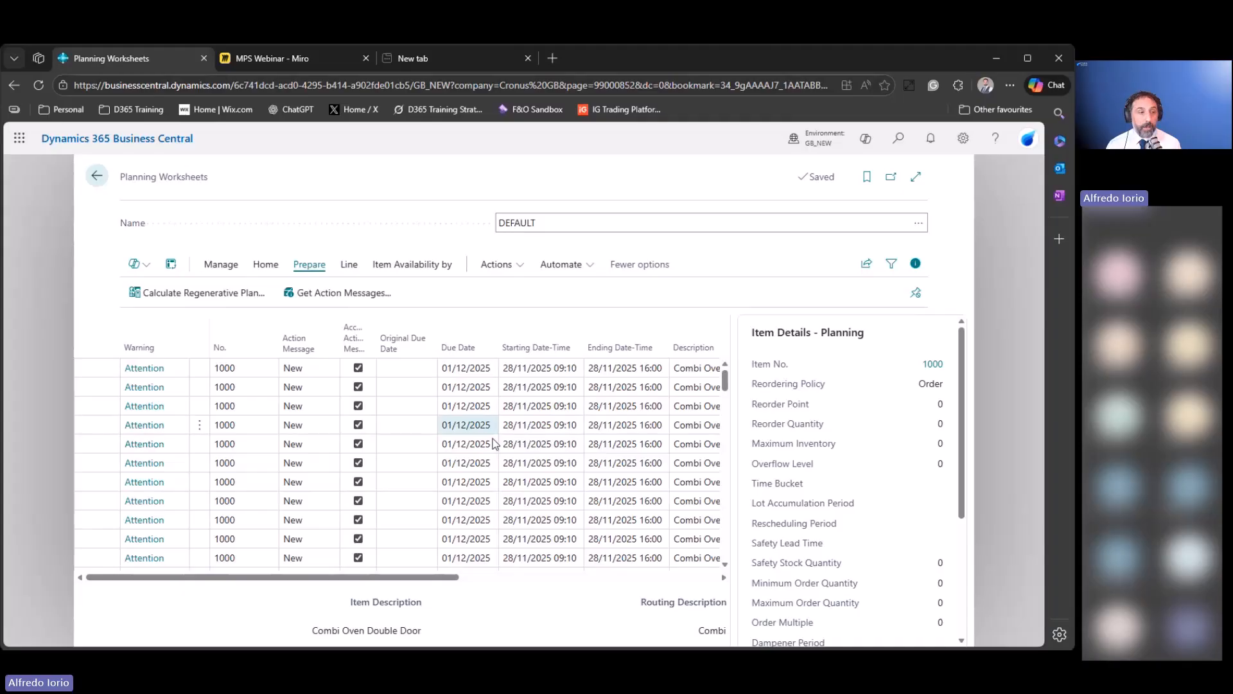
left_click(347, 273)
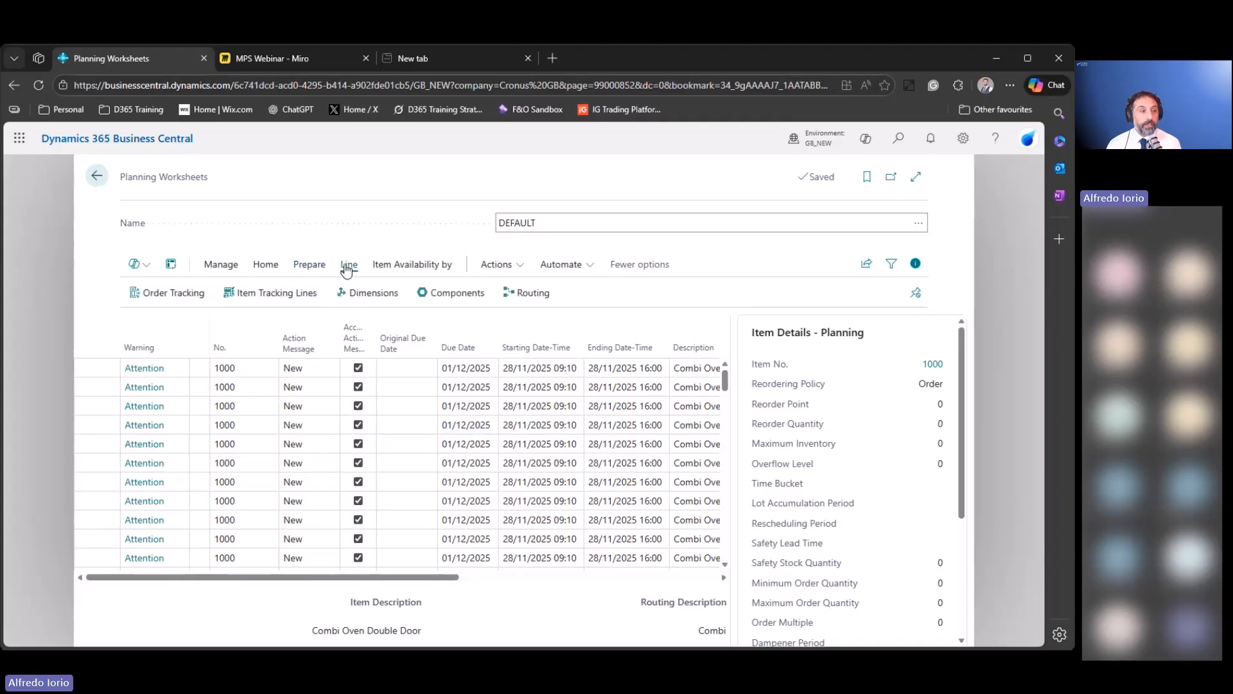
left_click(226, 266)
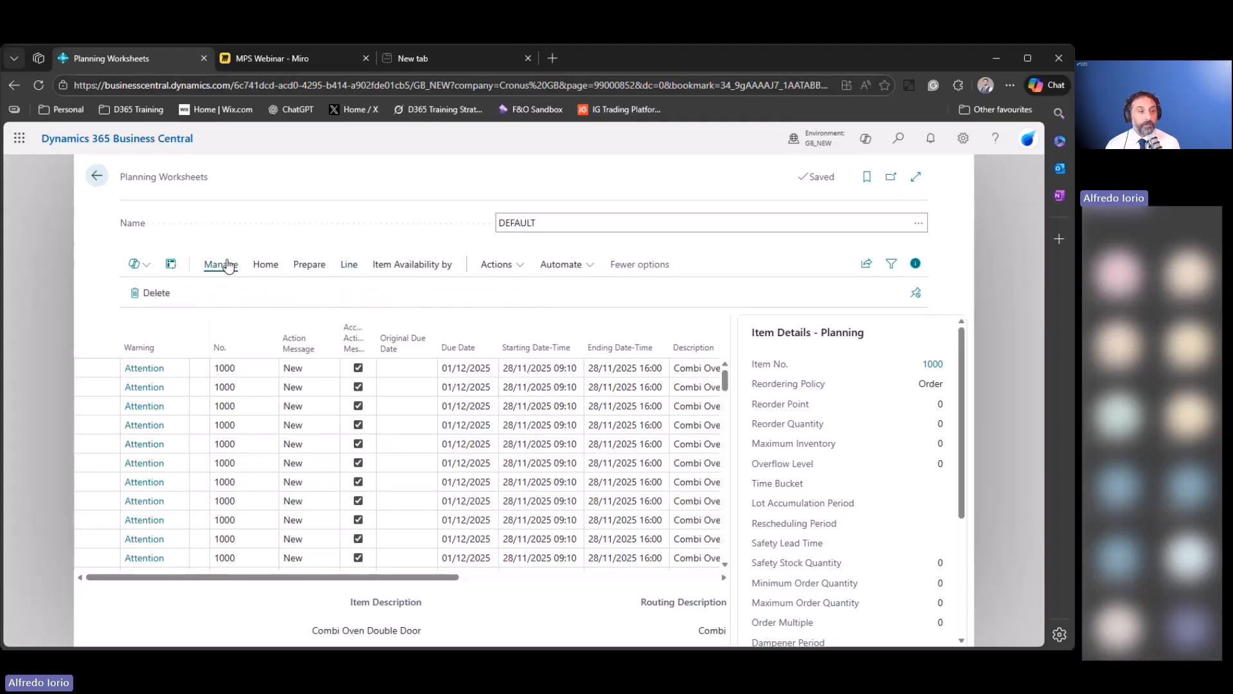
left_click(264, 267)
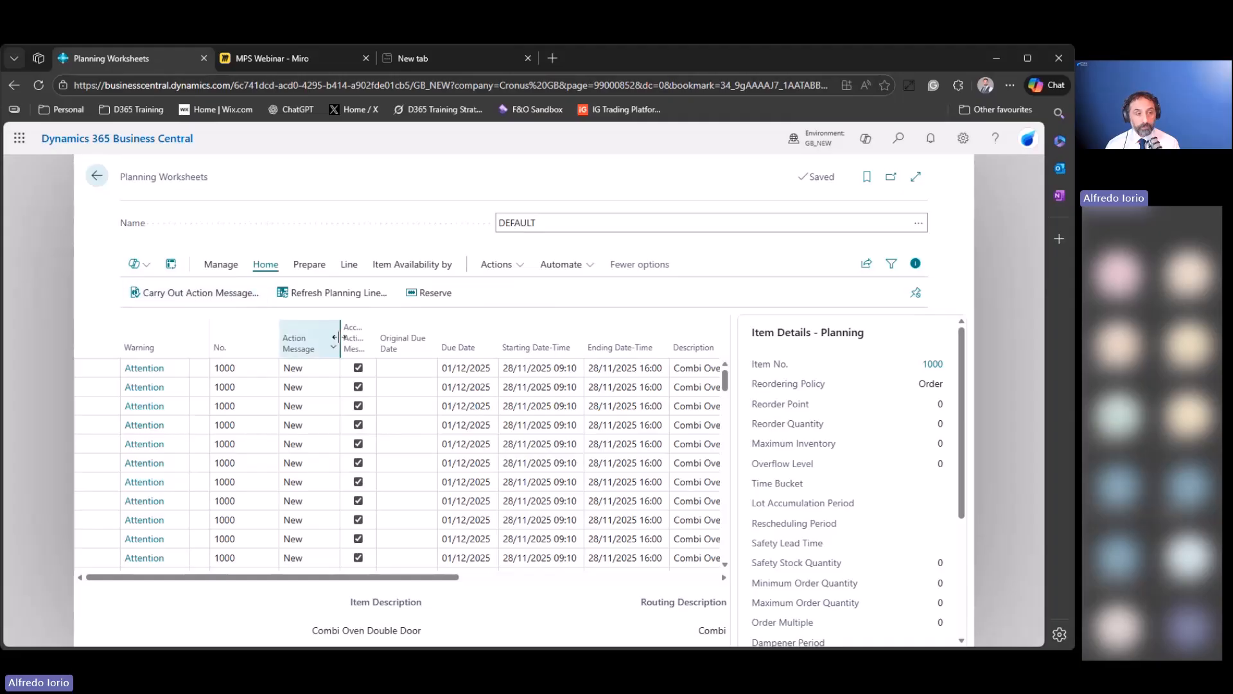
scroll(377, 429, "down", 1)
scroll(378, 431, "down", 3)
scroll(378, 430, "up", 4)
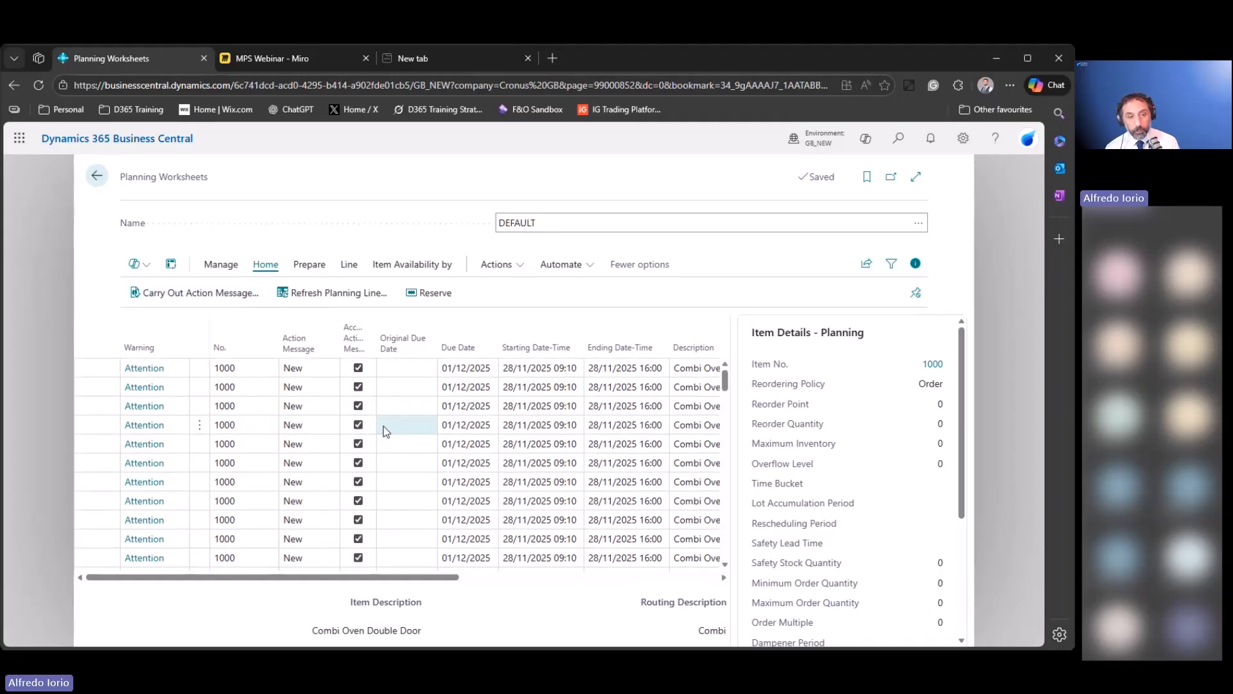
left_click(224, 292)
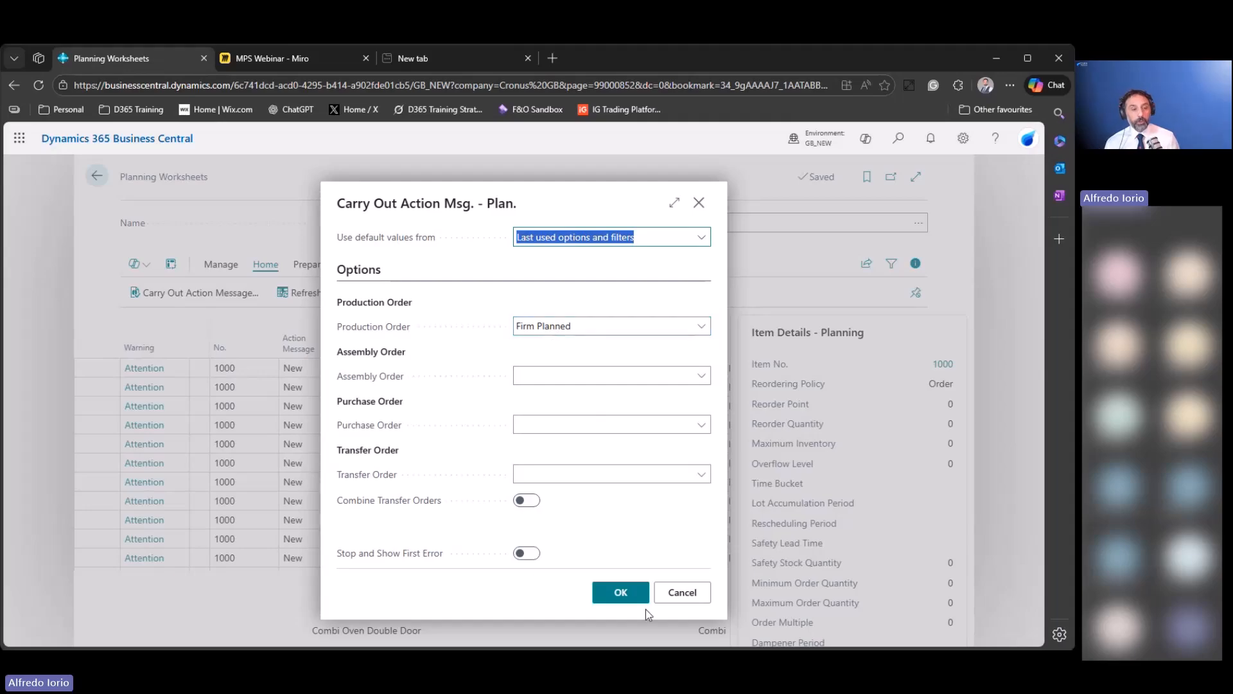
left_click(621, 593)
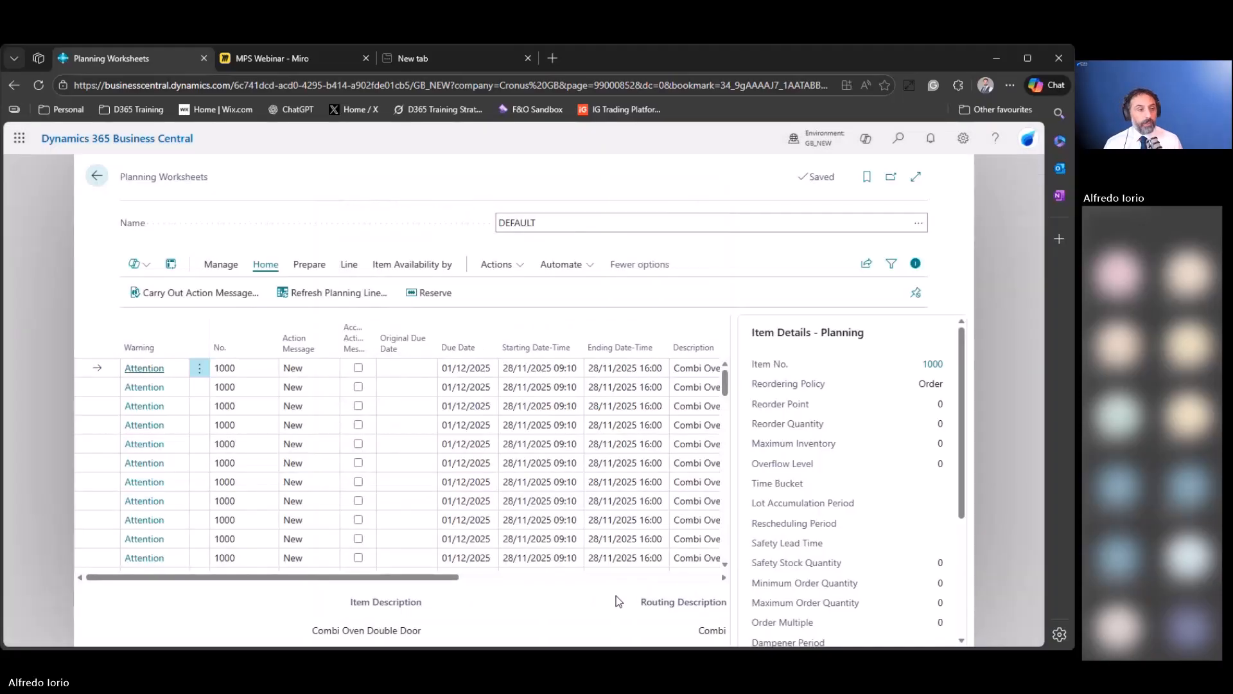
Leave the planning worksheet, open the Firm Planned Prod. Orders list and check the first orders for item 1000.
left_click(98, 178)
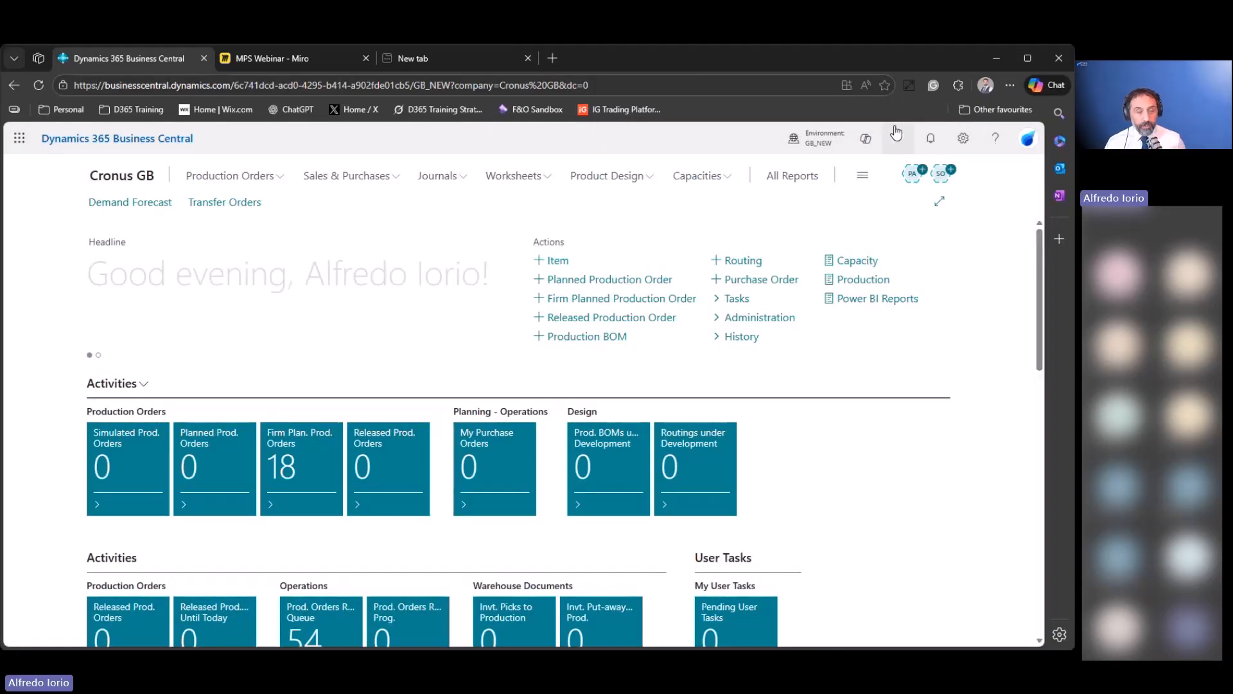
left_click(898, 136)
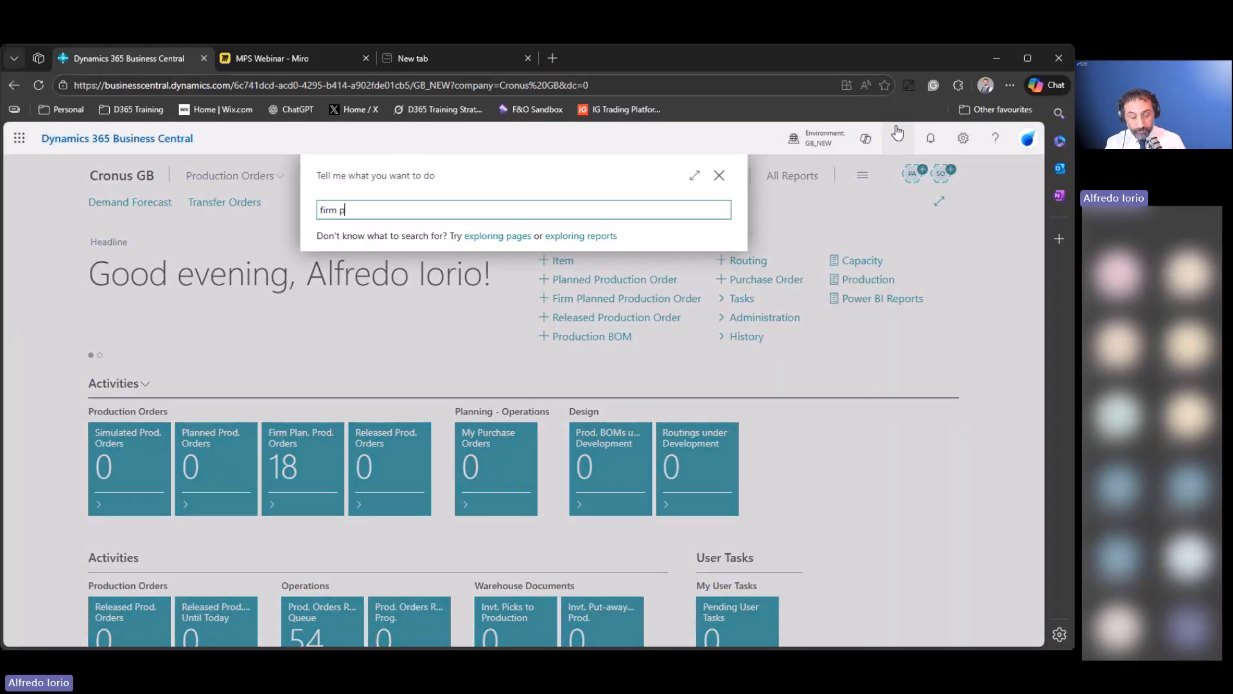
type("firm pla prod or")
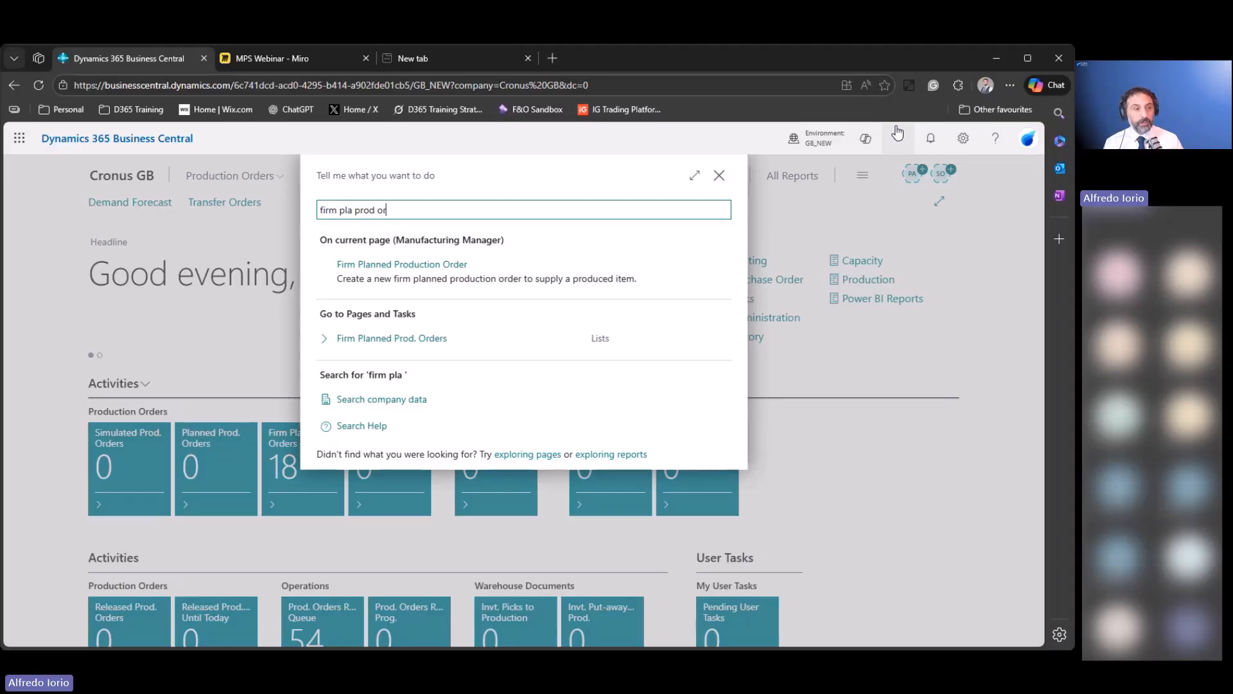
left_click(368, 338)
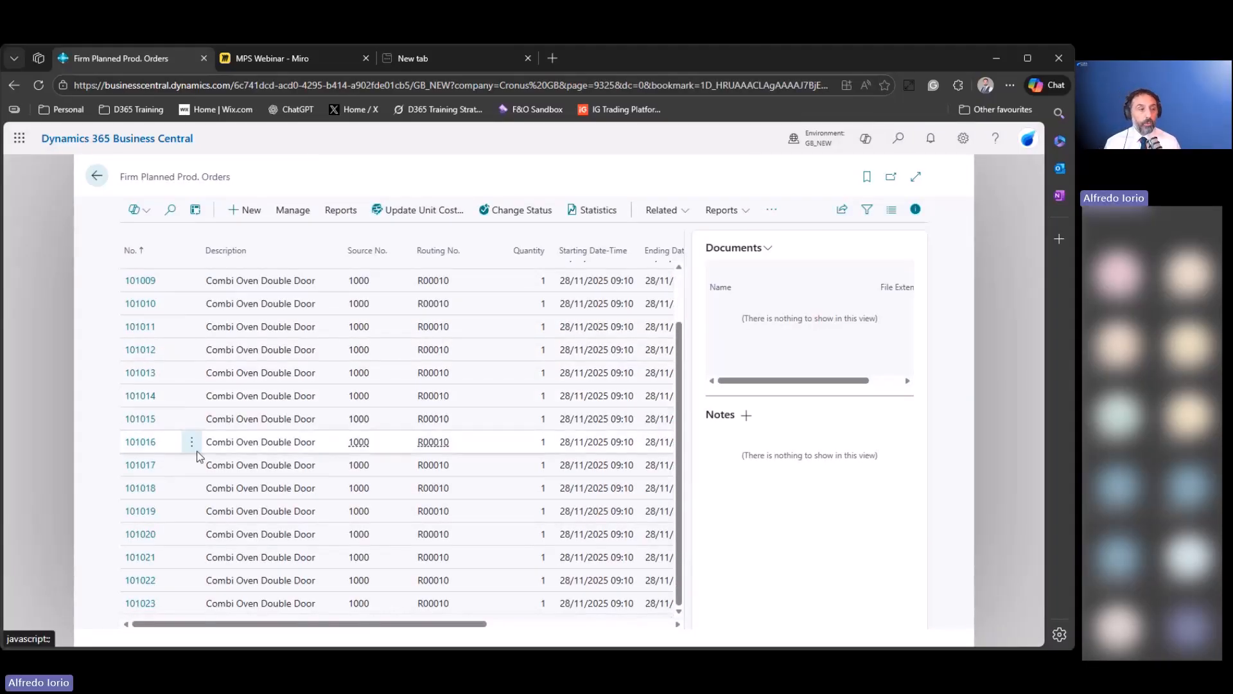
left_click(511, 296)
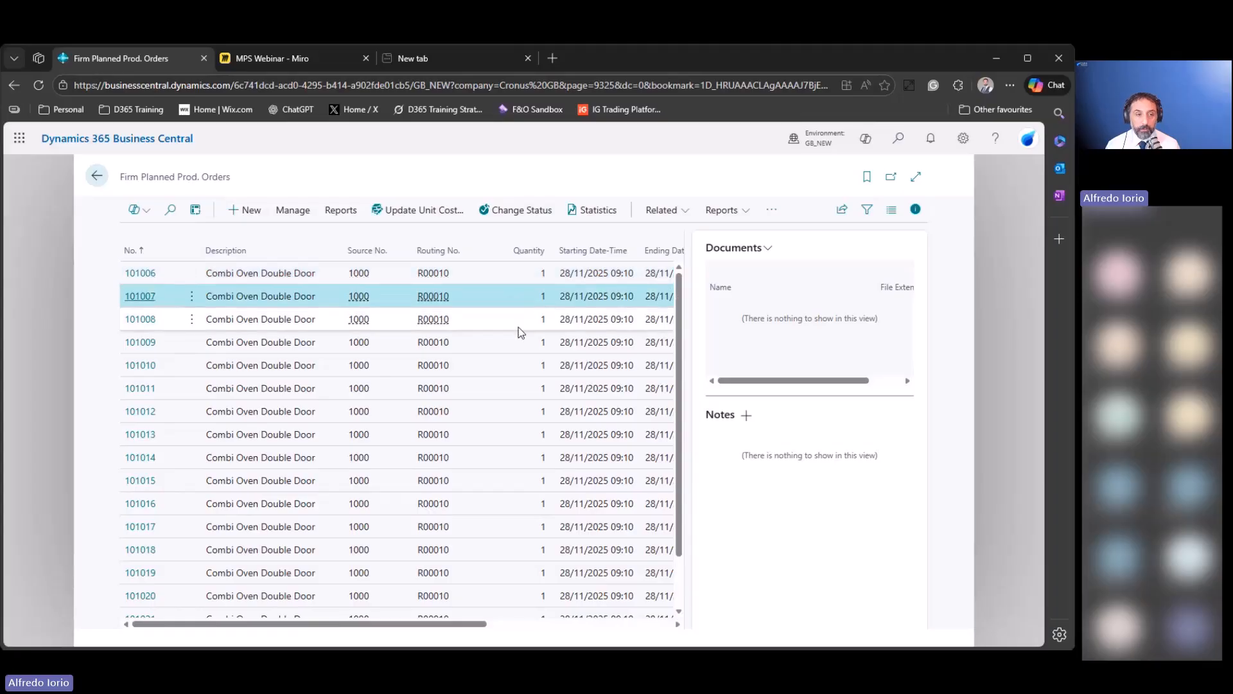
left_click(518, 319)
left_click(512, 342)
left_click(507, 359)
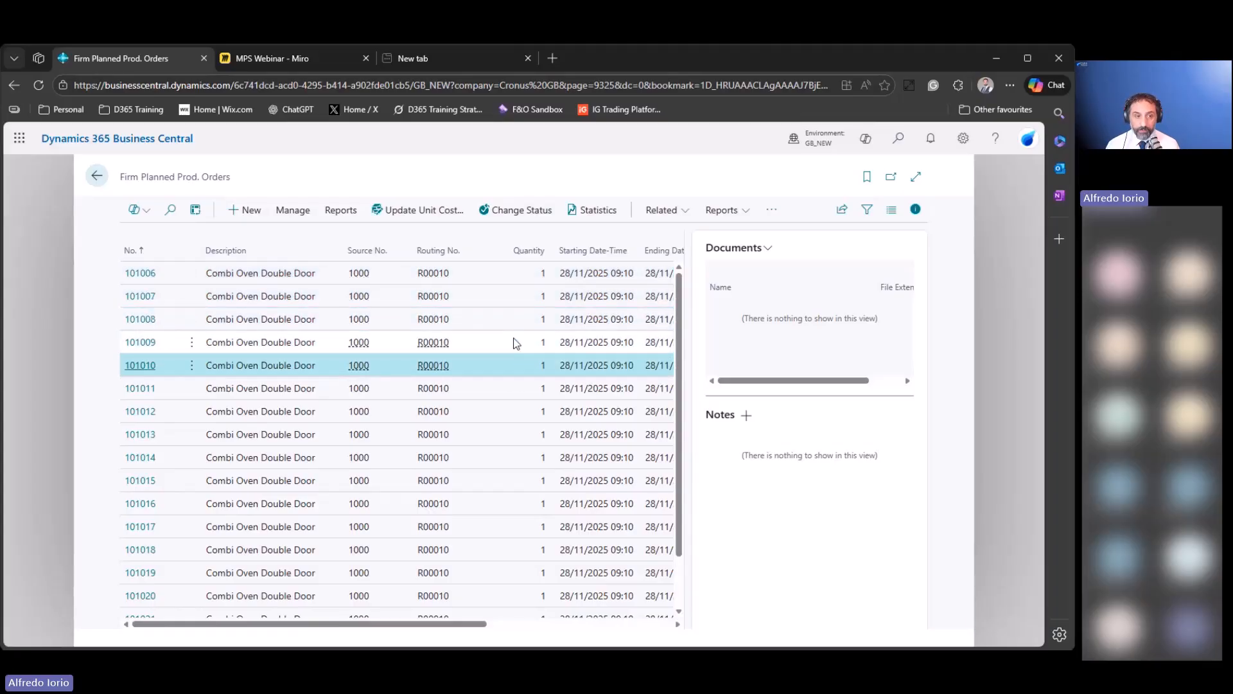
left_click(512, 279)
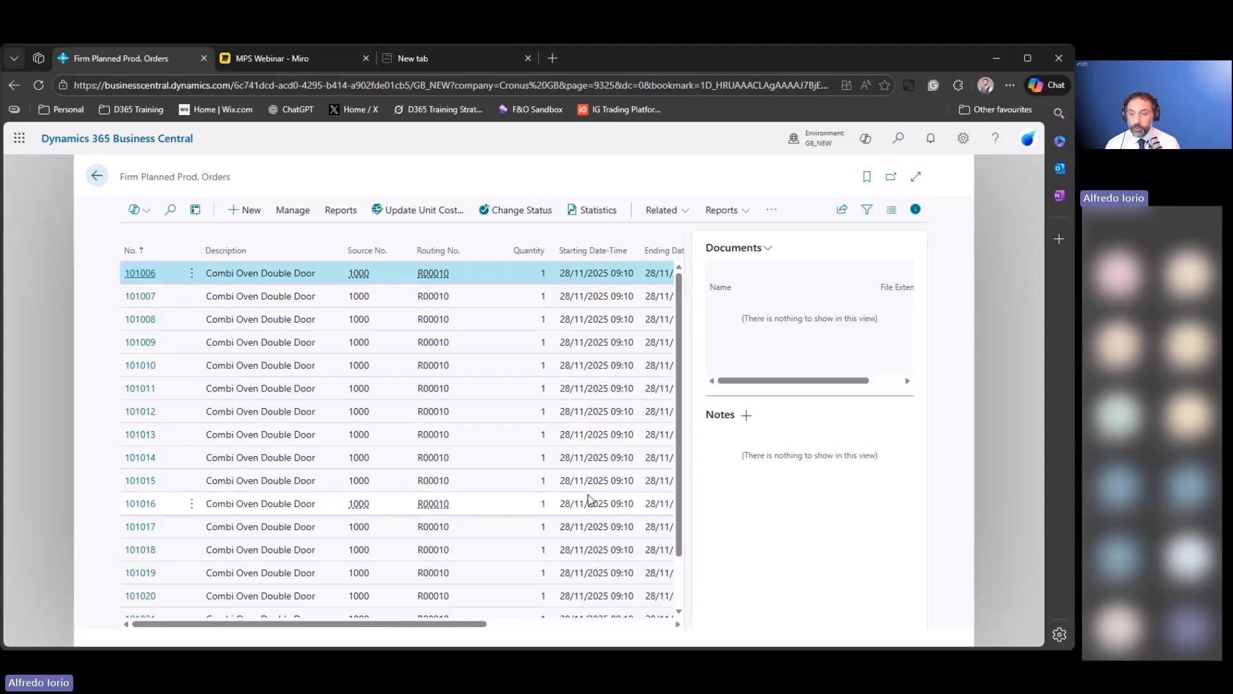
Open the first firm planned production order and inspect the serial number in its line's item tracking.
left_click(145, 274)
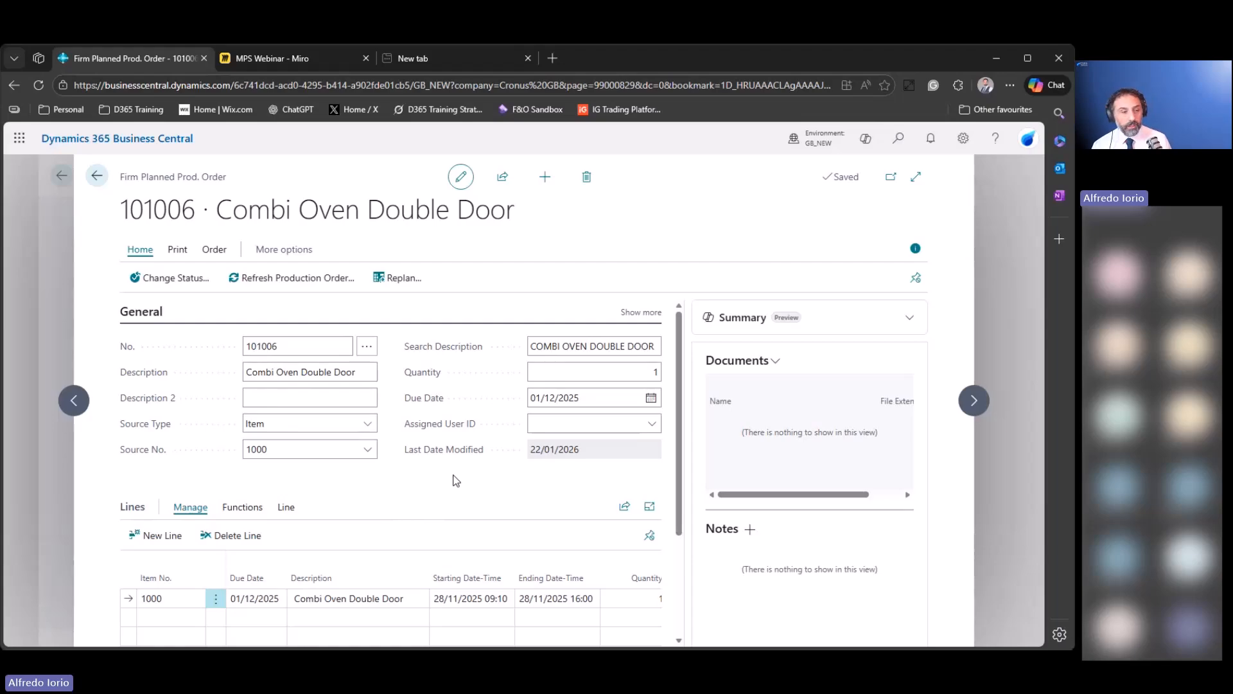
left_click(242, 507)
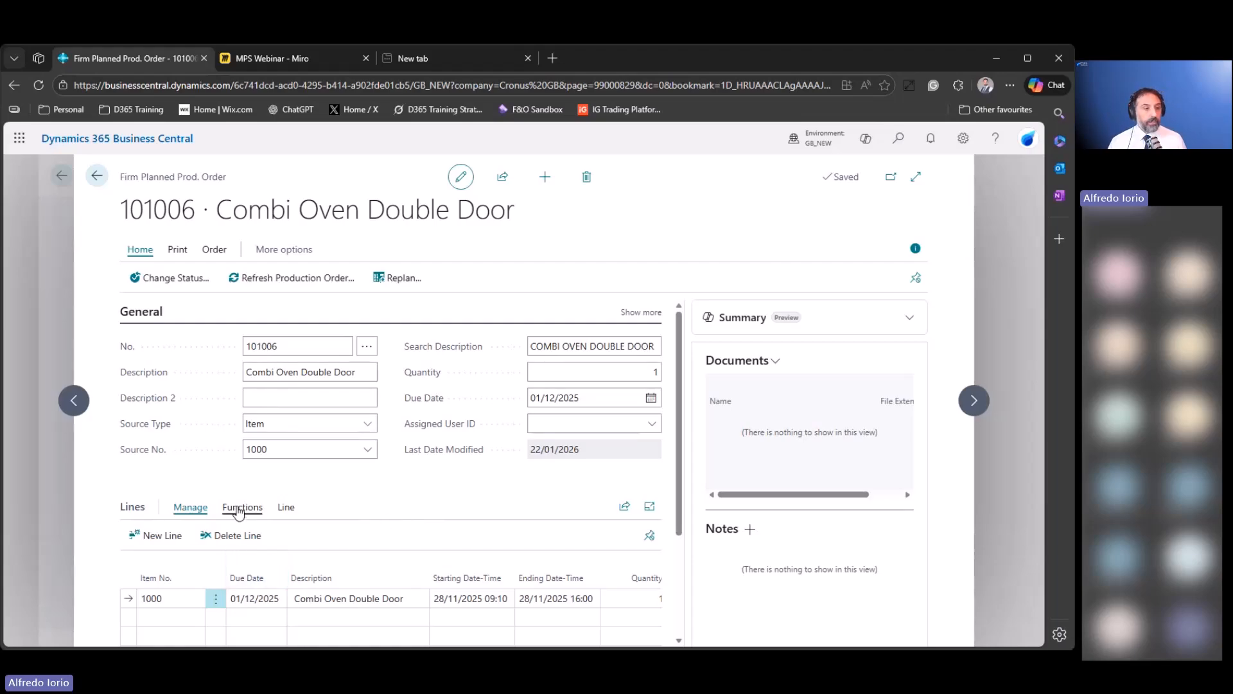
left_click(288, 508)
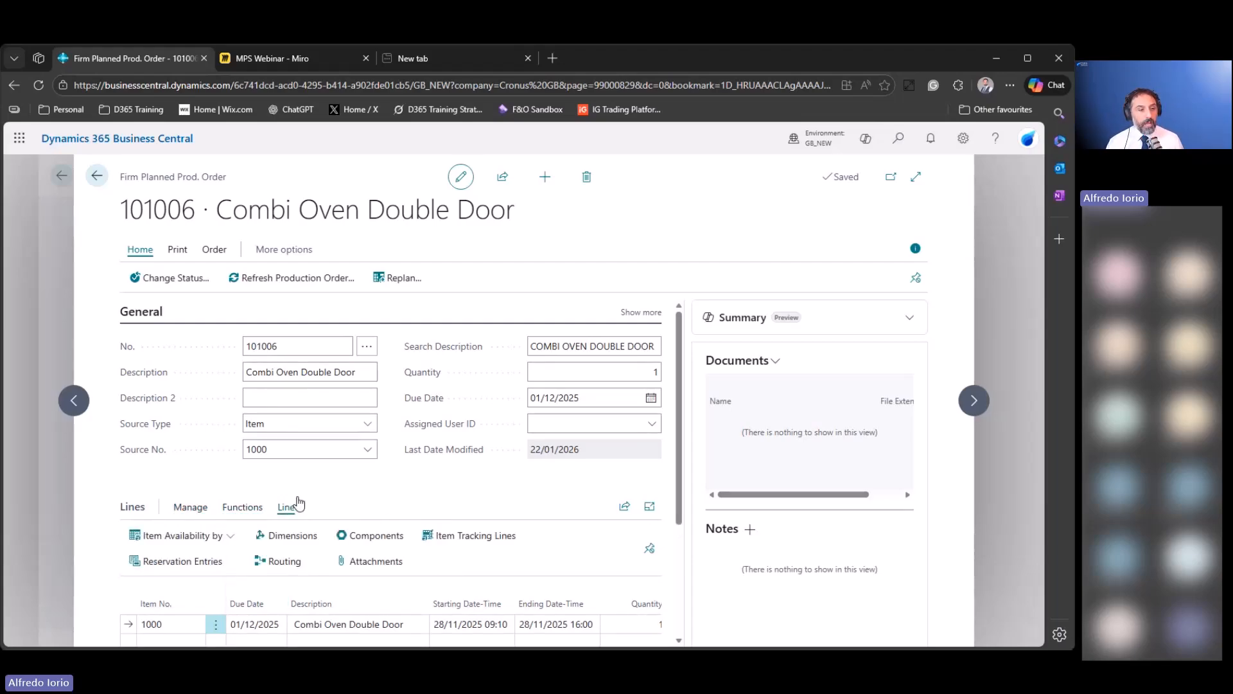
left_click(474, 539)
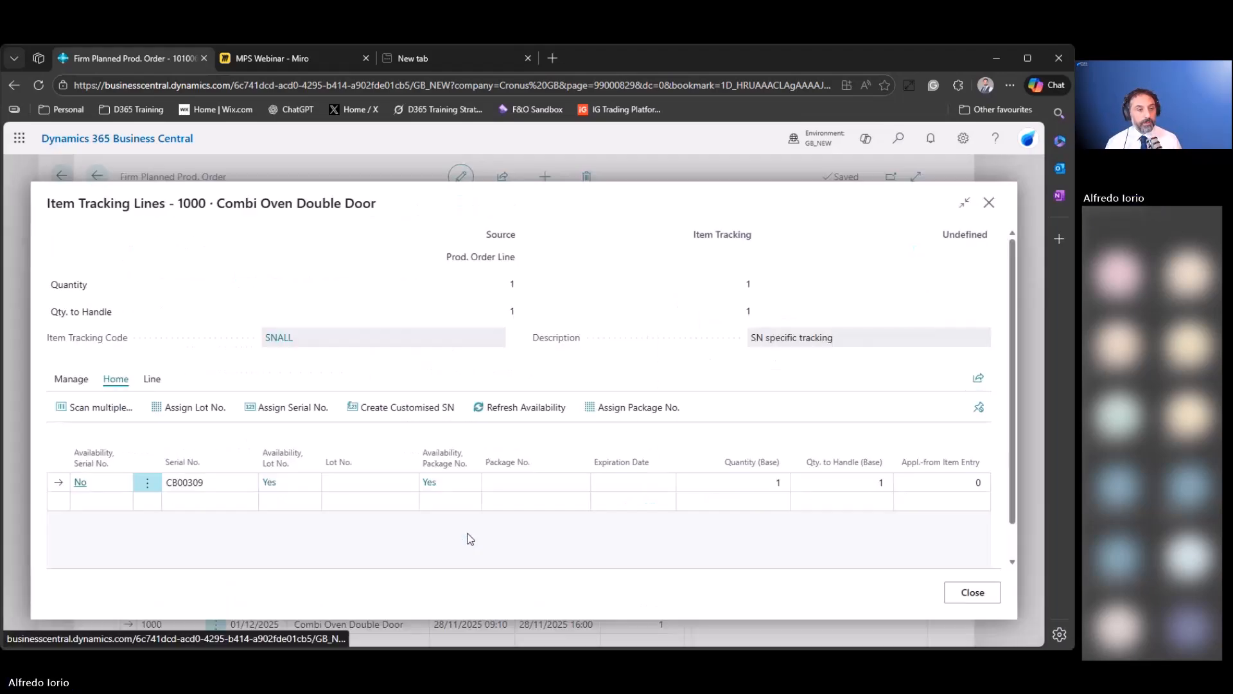
left_click(217, 485)
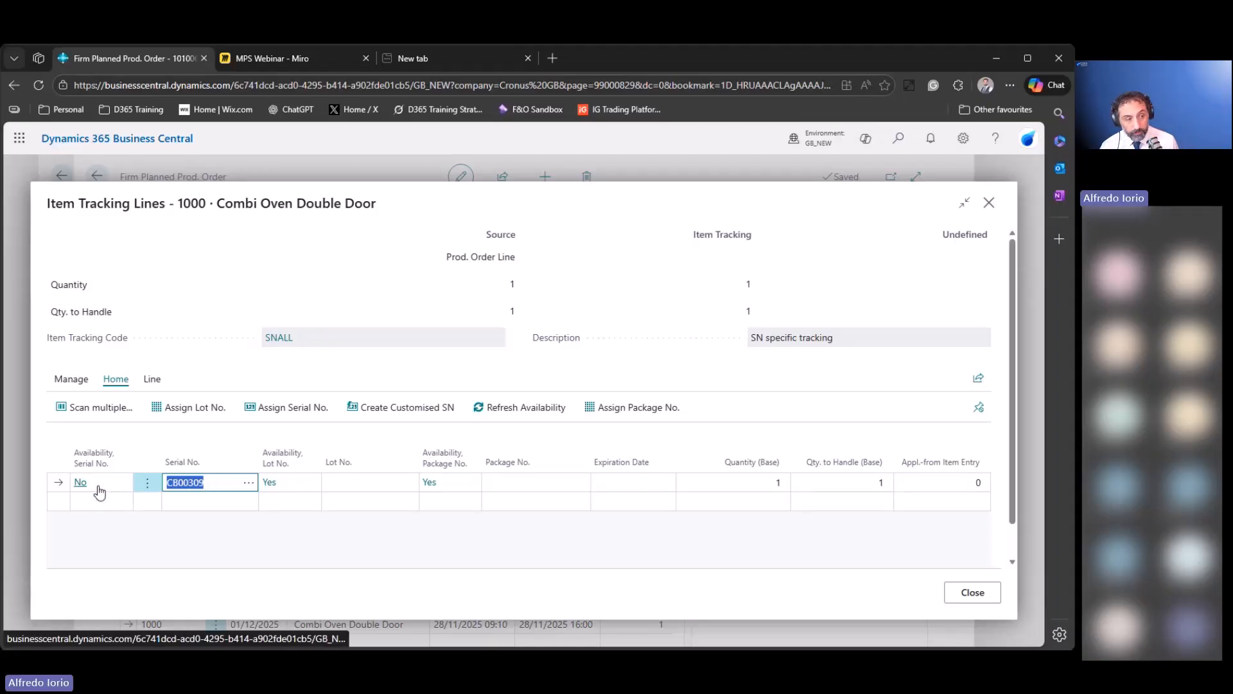
left_click(252, 549)
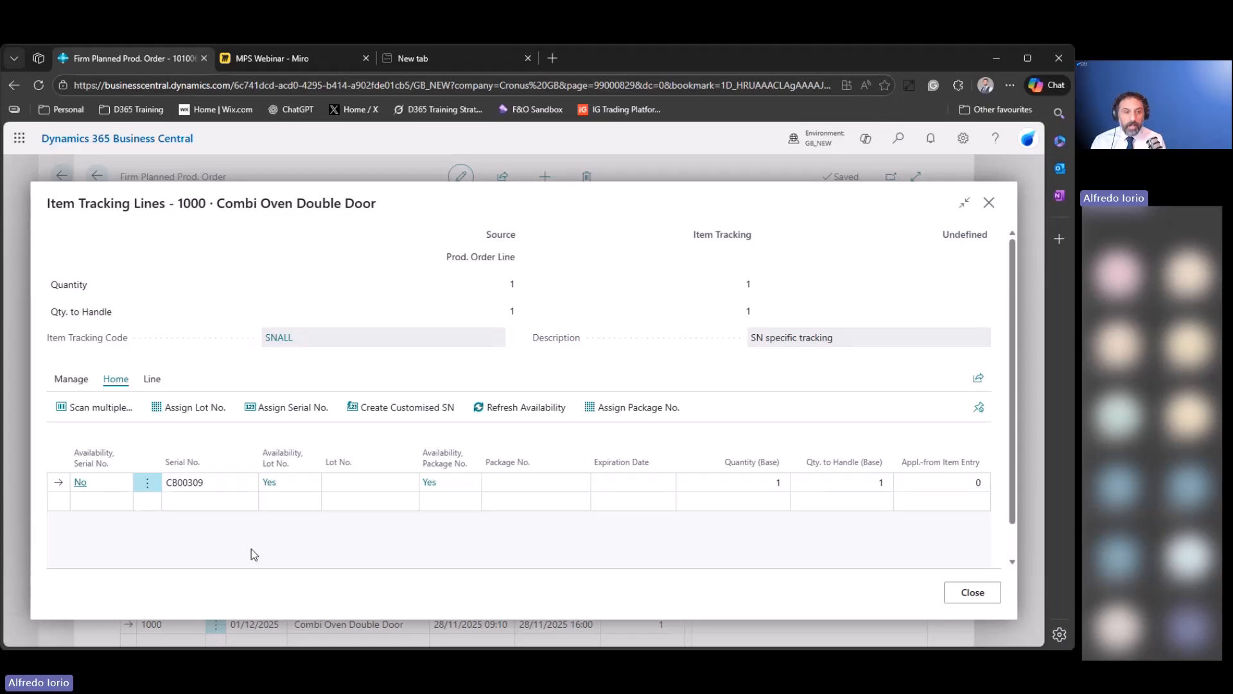
Switch to the MPS Webinar board in Miro and review the flow from JIT through Serialisation to MPS.
left_click(290, 59)
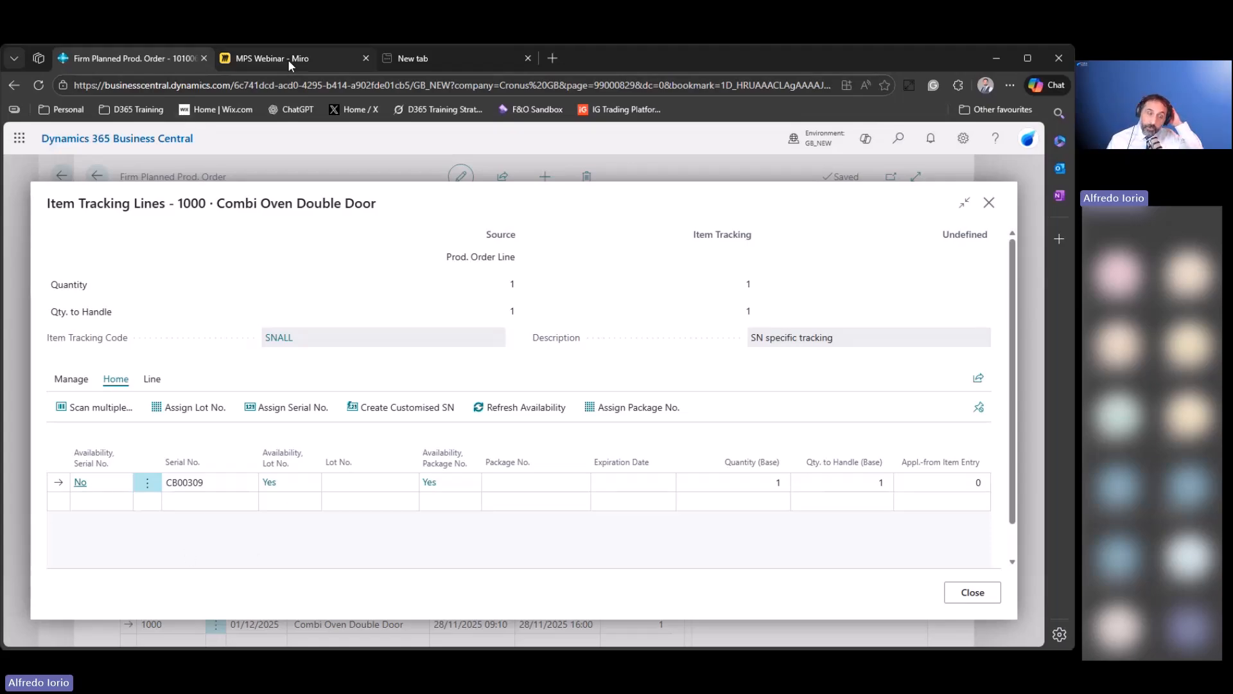
left_click(402, 451)
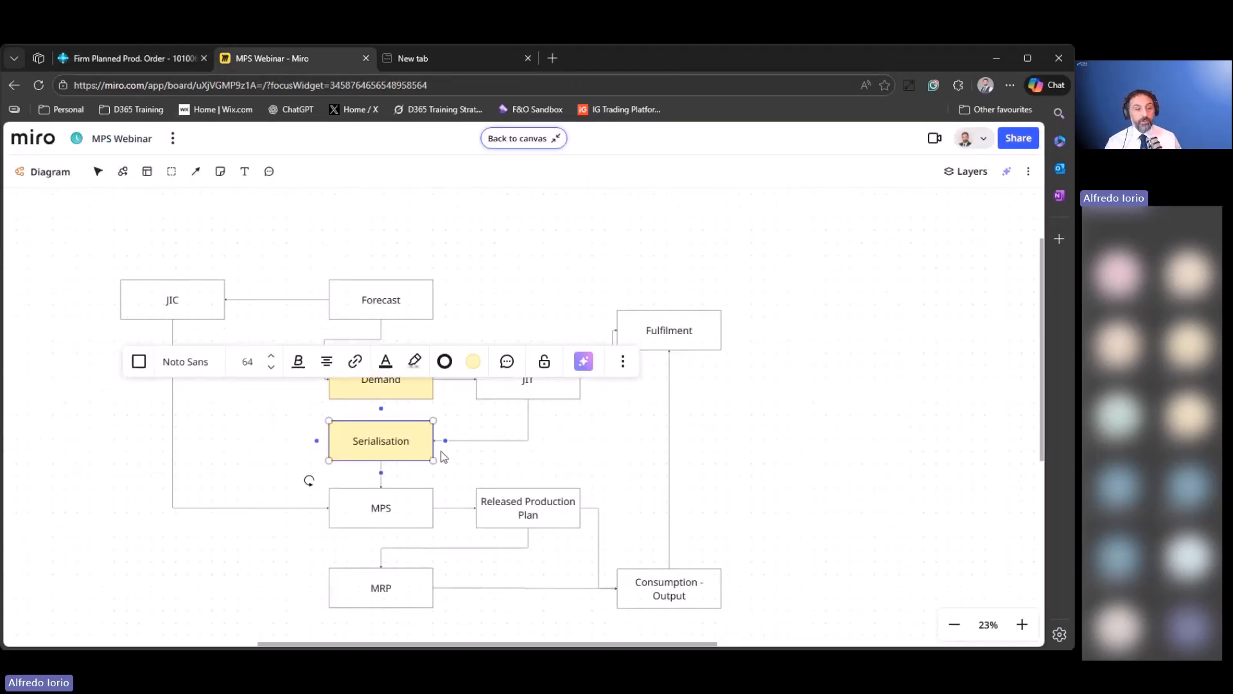
left_click(595, 454)
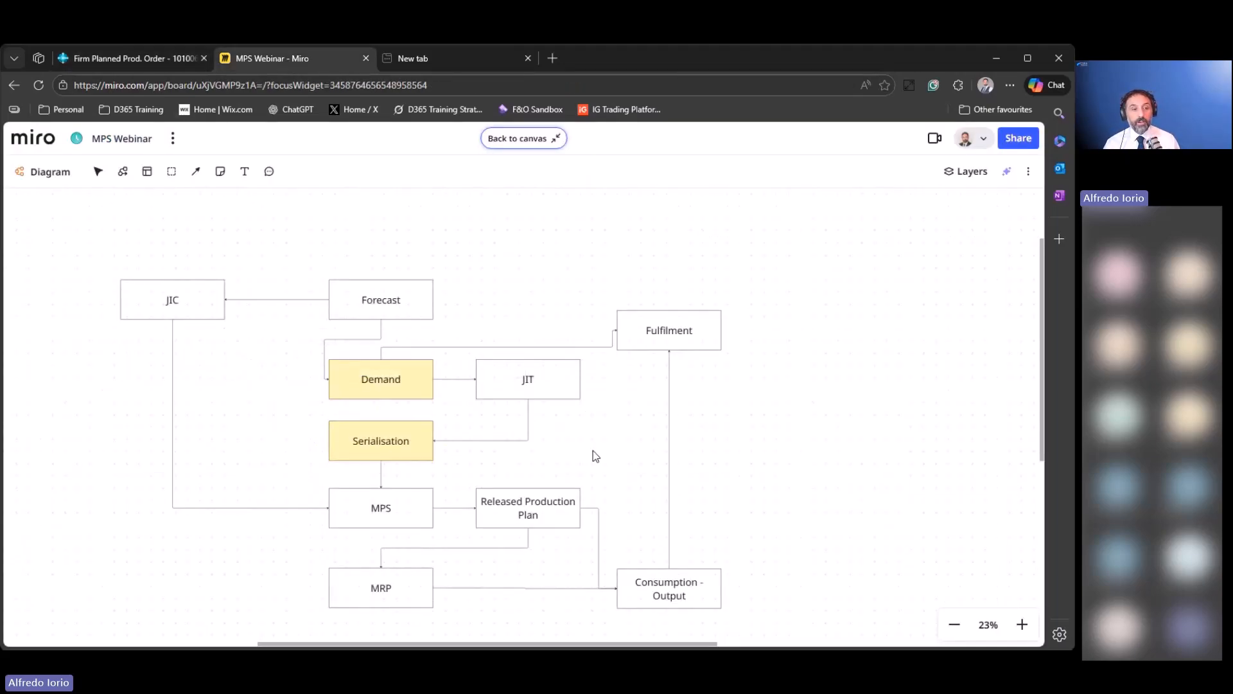
left_click(542, 390)
left_click(387, 438)
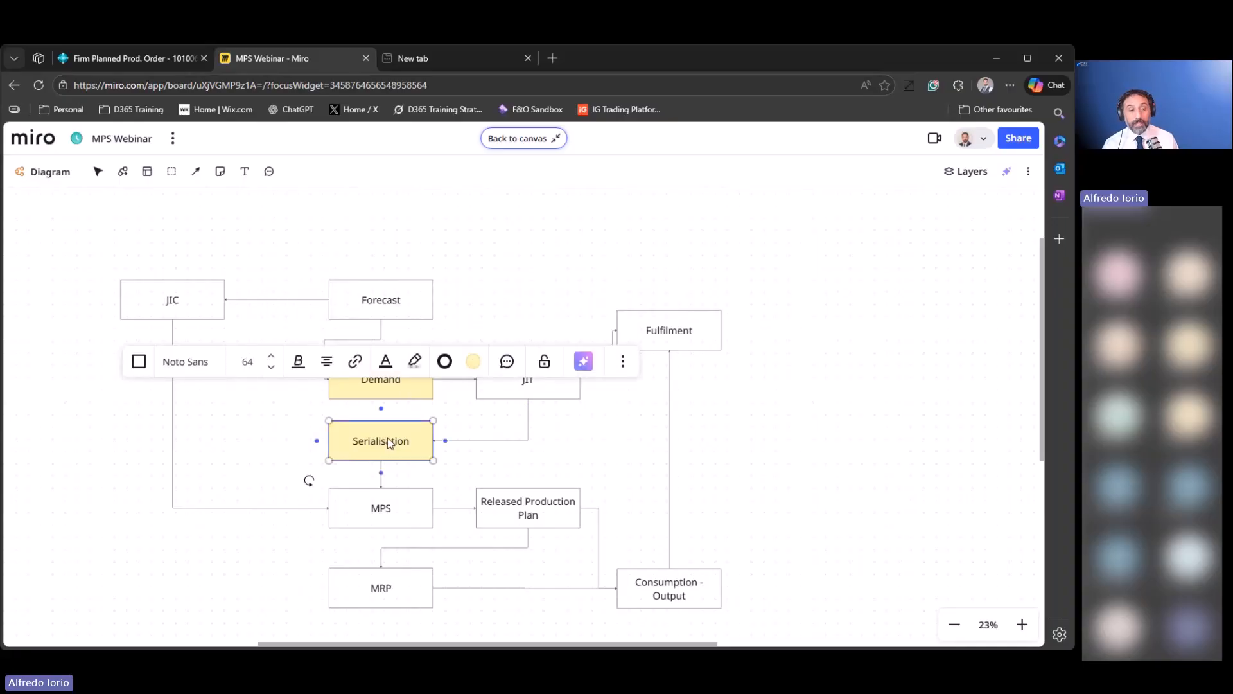
left_click(397, 509)
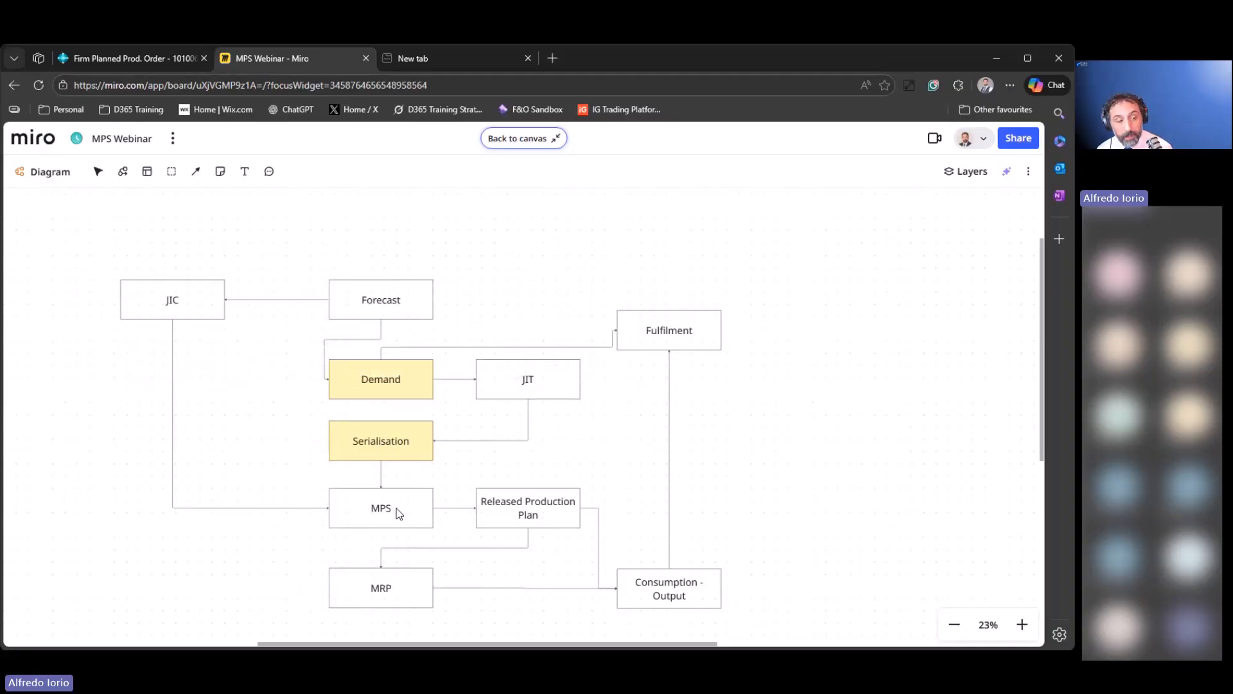
left_click(765, 407)
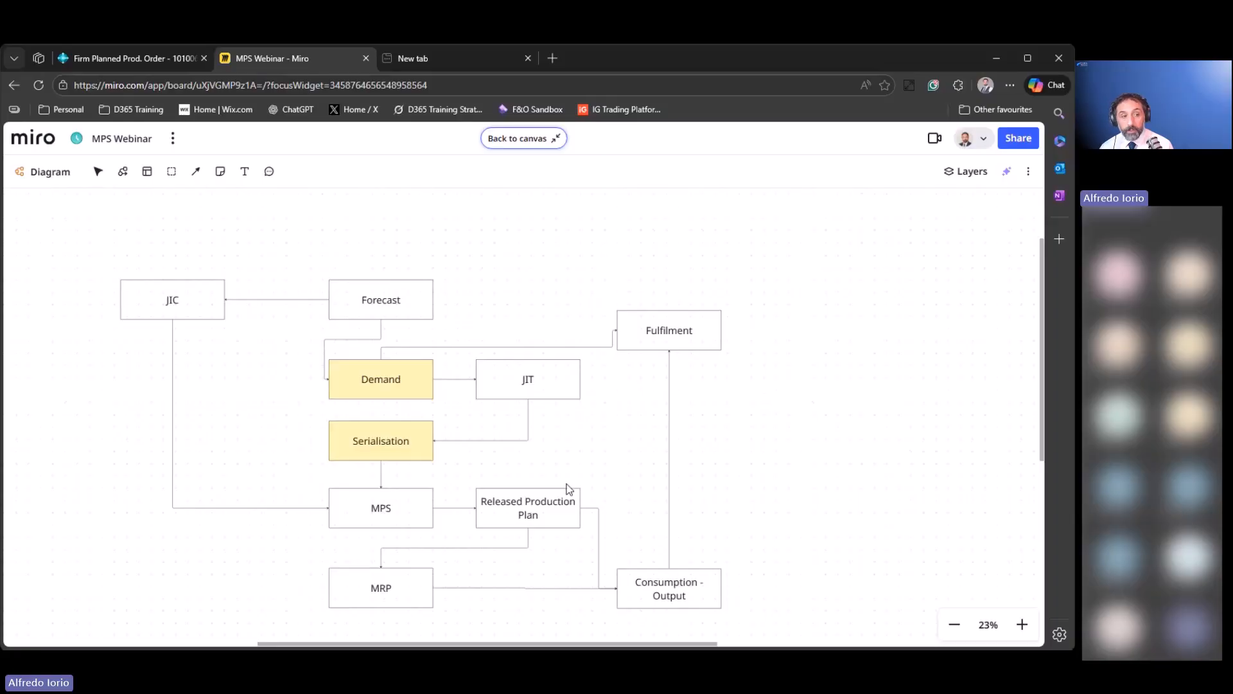
left_click(385, 450)
left_click(705, 435)
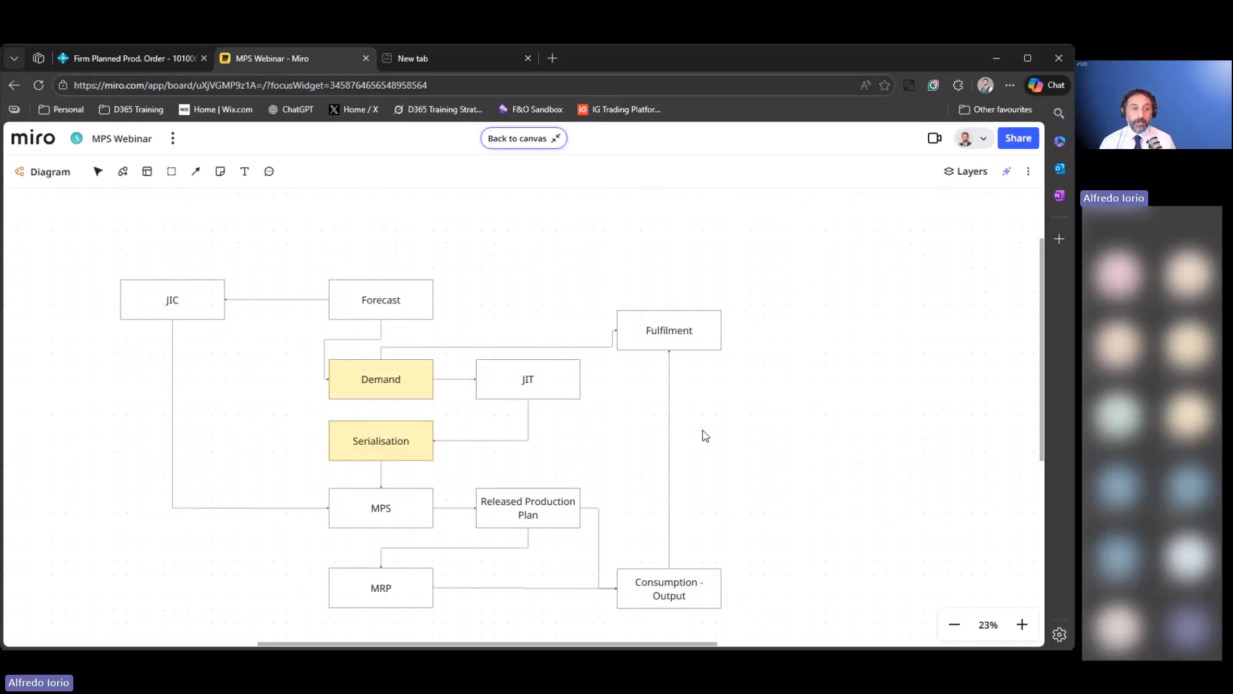
Switch back to Business Central, close the item tracking lines and return to the firm planned production orders list.
left_click(170, 59)
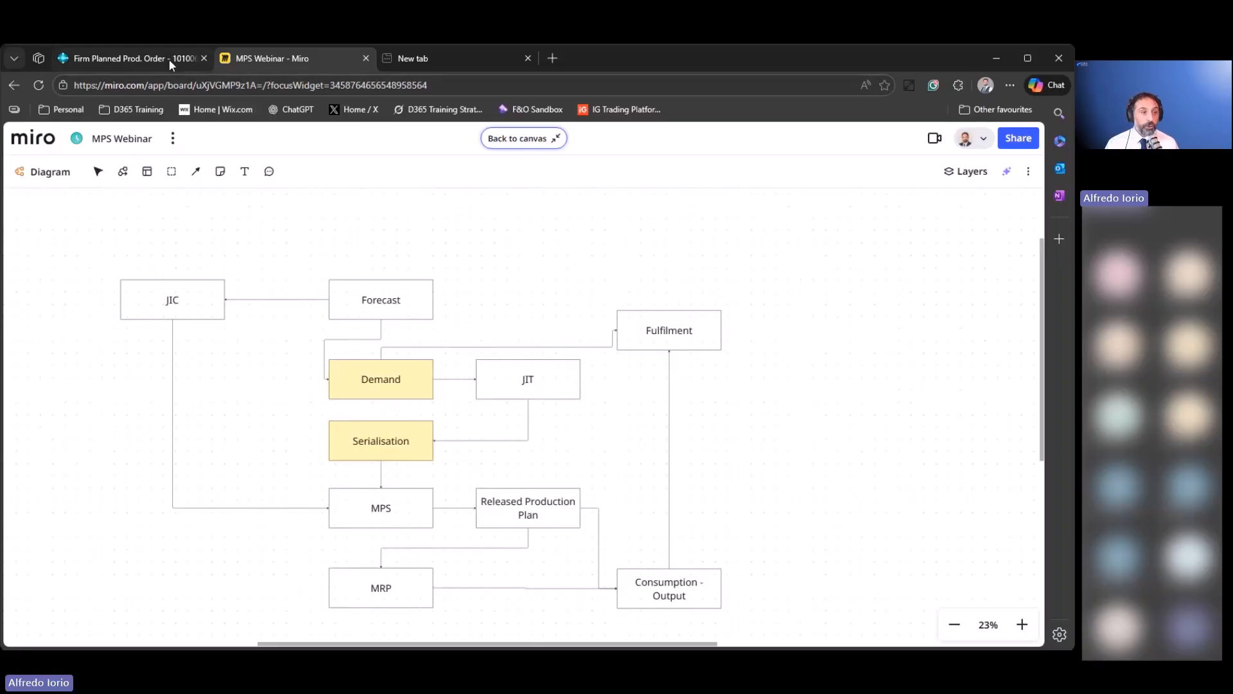
left_click(970, 592)
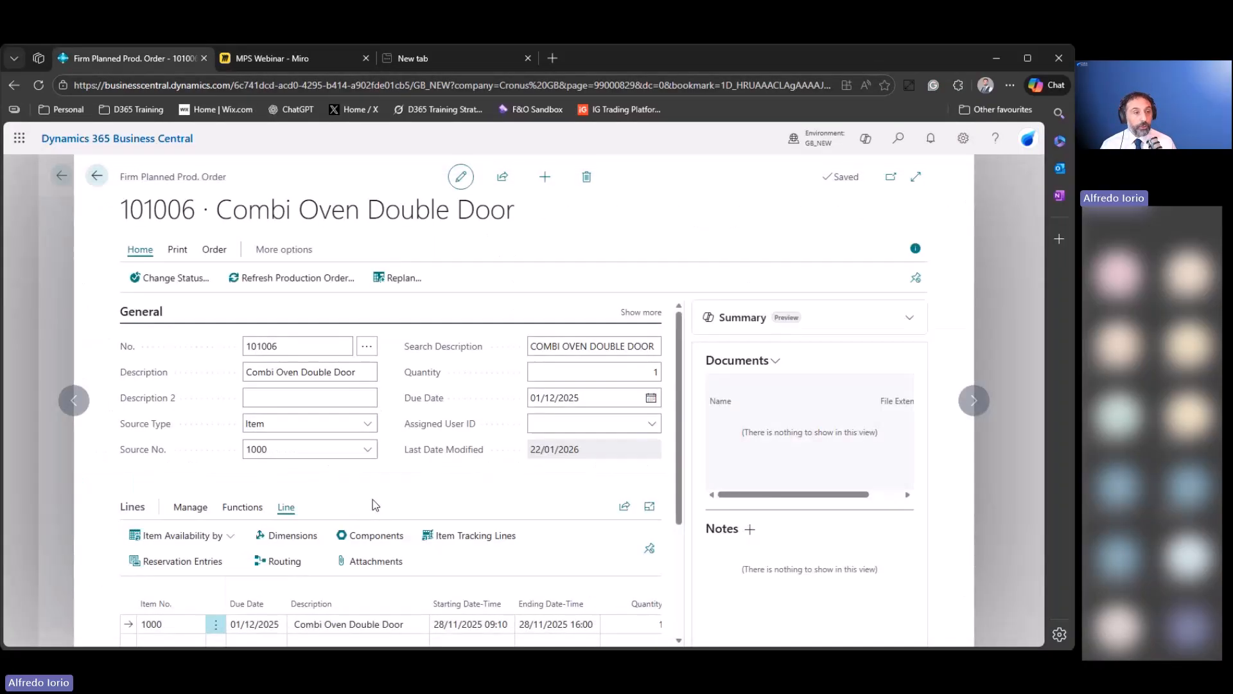
left_click(96, 176)
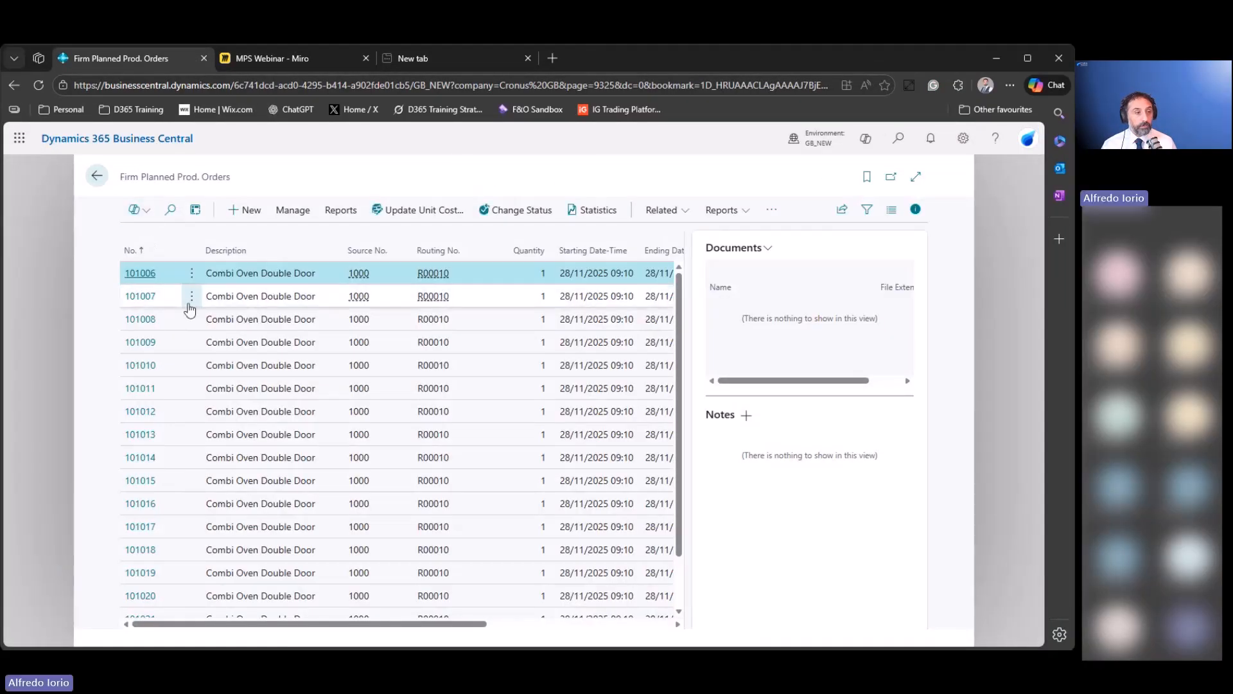
Try to change the first five firm planned production orders, 101006 to 101010, to Released with Update Unit Cost turned on.
left_click(400, 297, "shift")
left_click(400, 327, "shift")
left_click(417, 350, "shift")
left_click(395, 359, "shift")
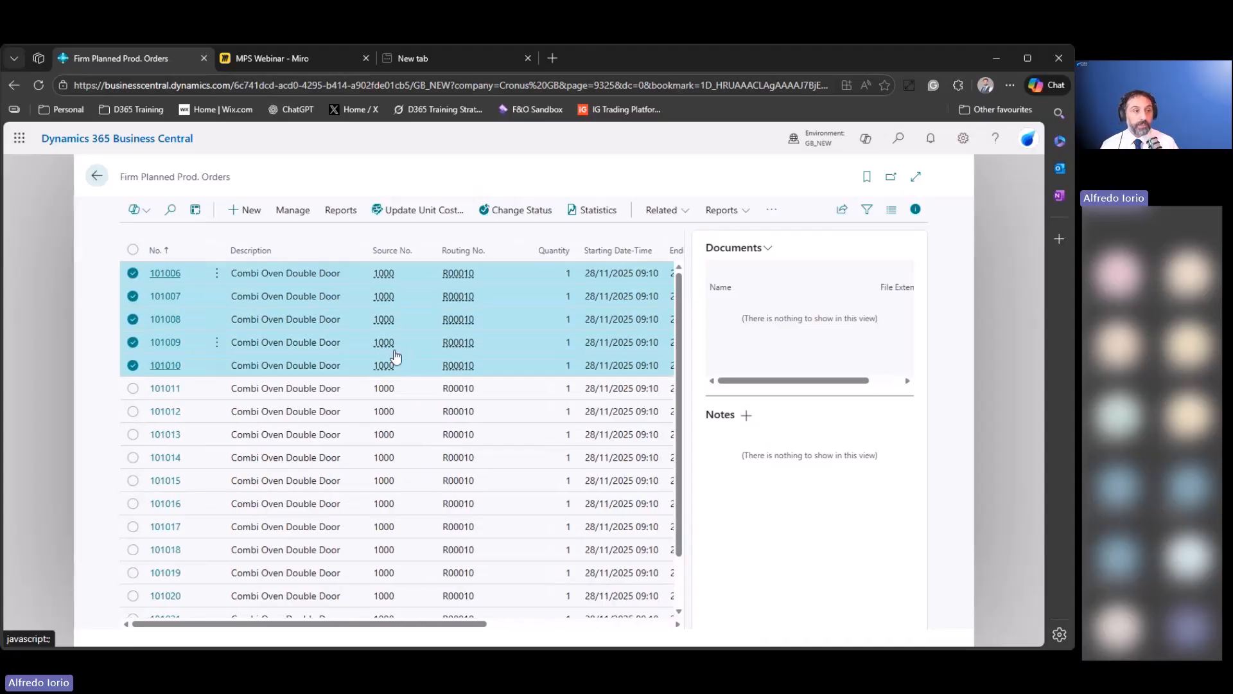
left_click(292, 212)
left_click(337, 211)
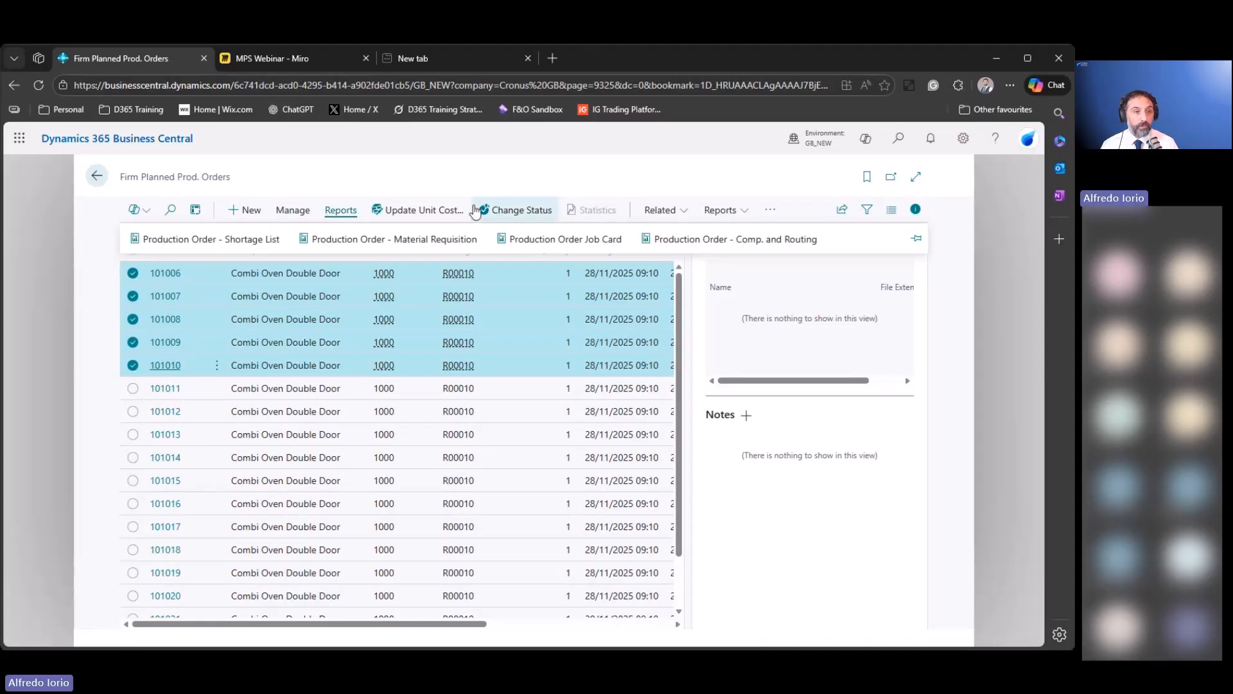
left_click(514, 212)
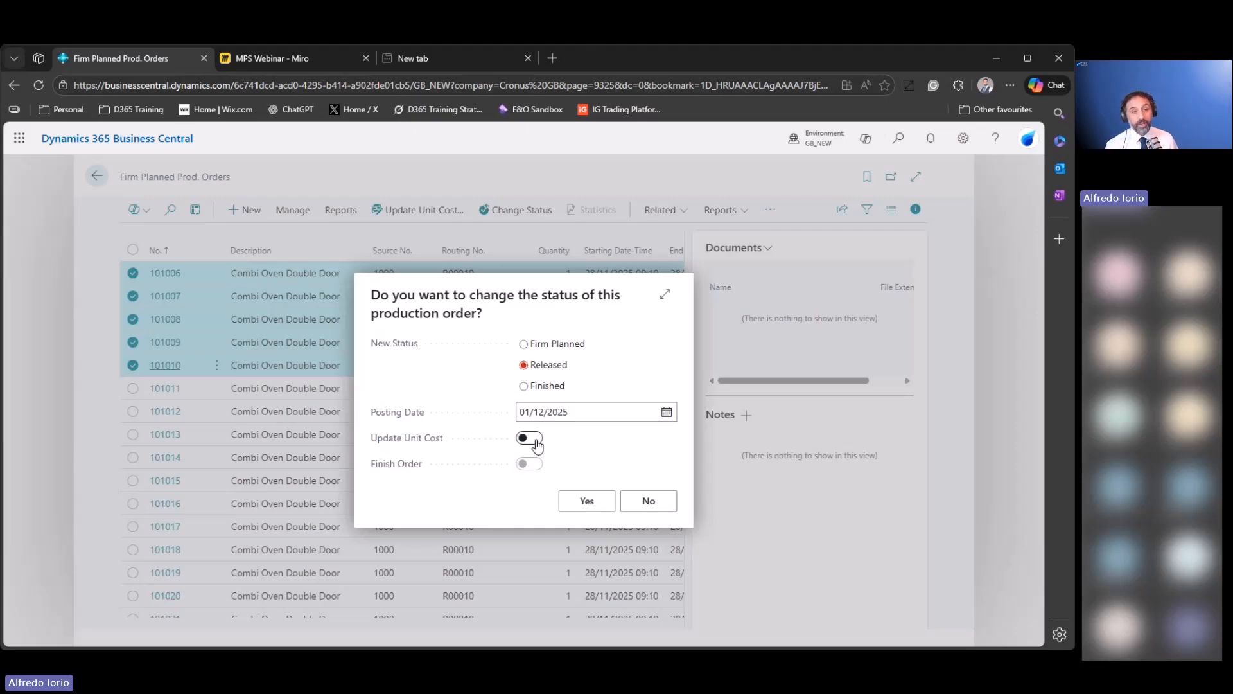
left_click(537, 442)
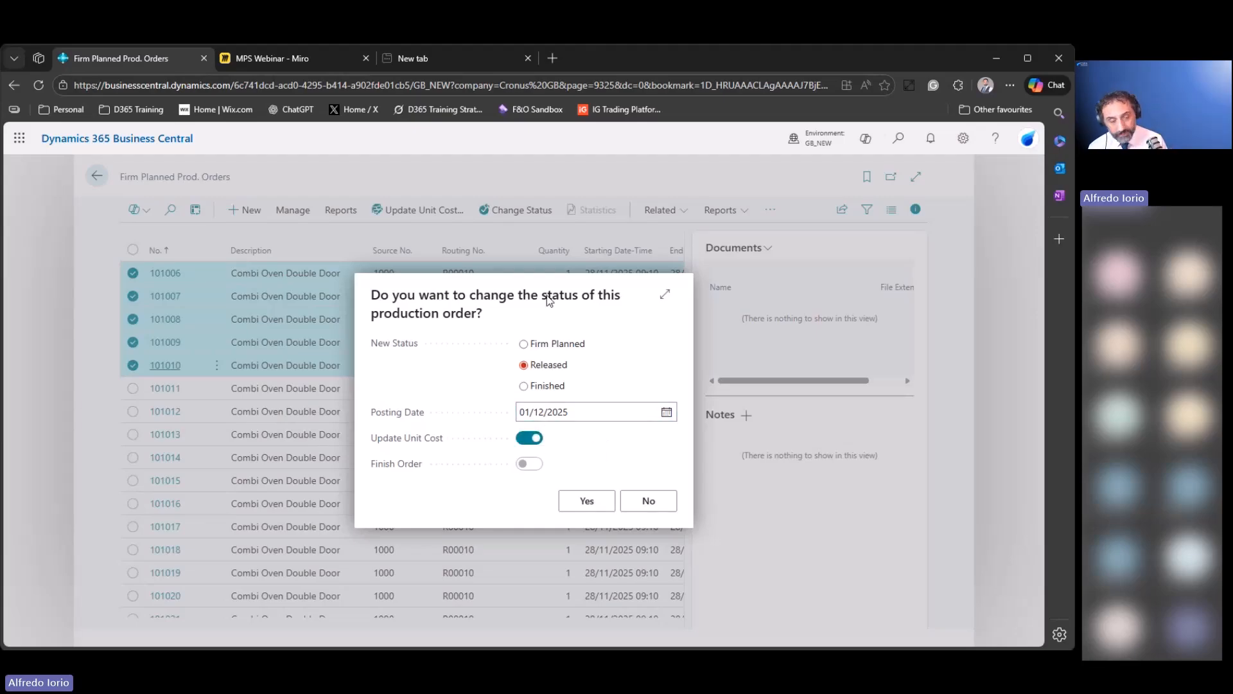
left_click(579, 502)
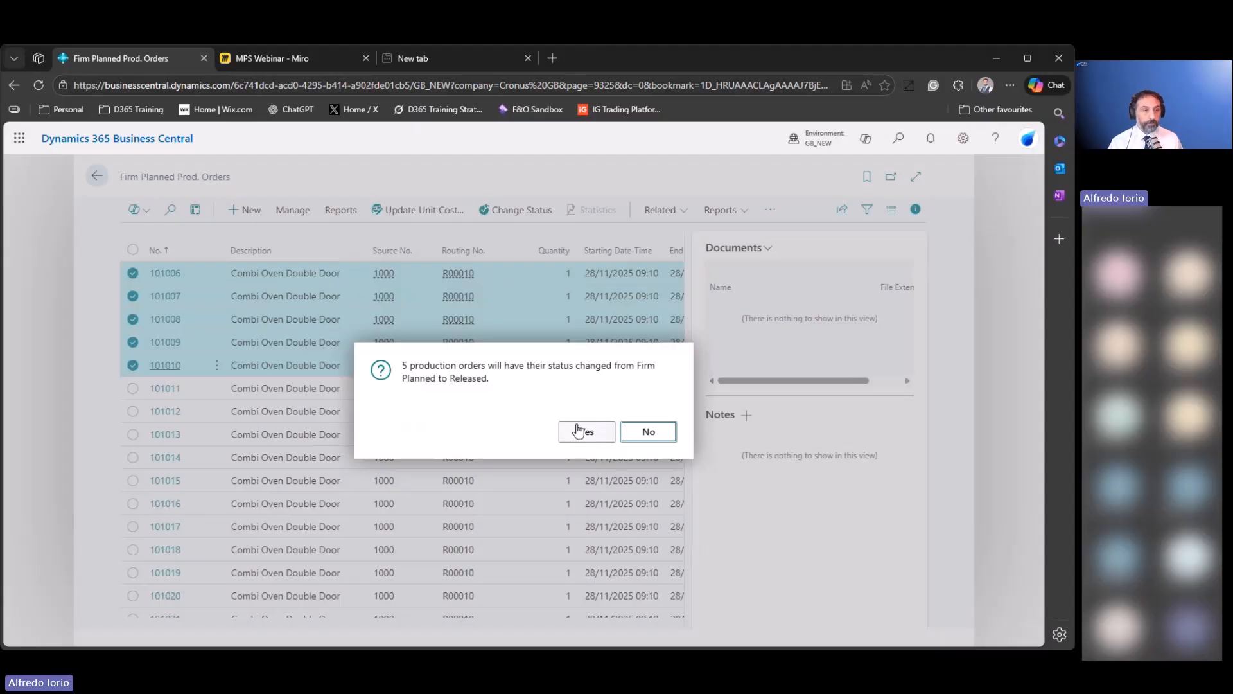
left_click(594, 435)
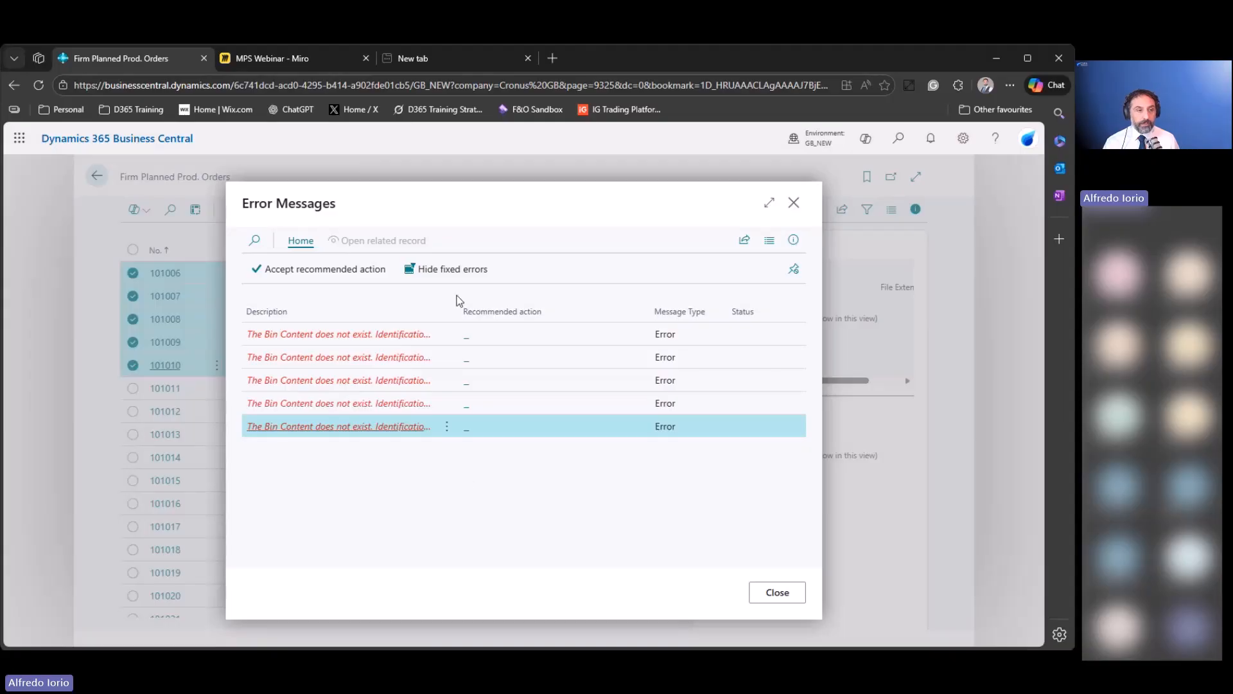
Widen the Description column, expand the error messages window, read the item number in the first message, and close the window.
left_click_drag(441, 292, 542, 292)
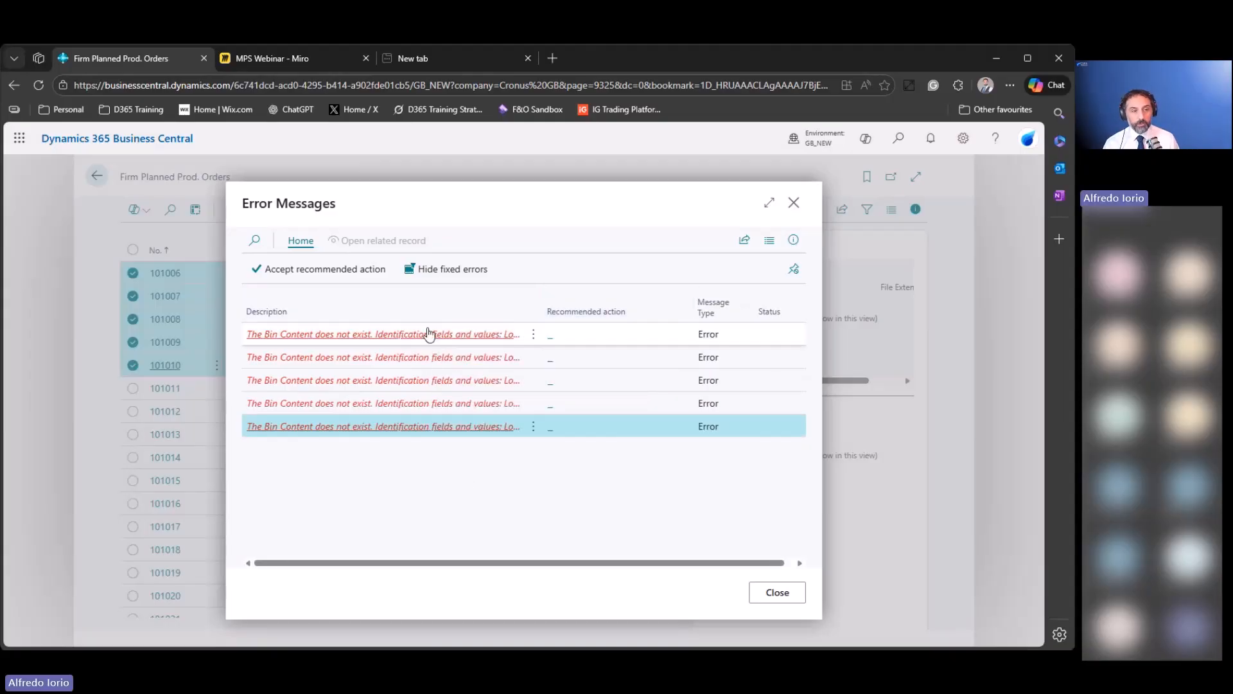
left_click(413, 336)
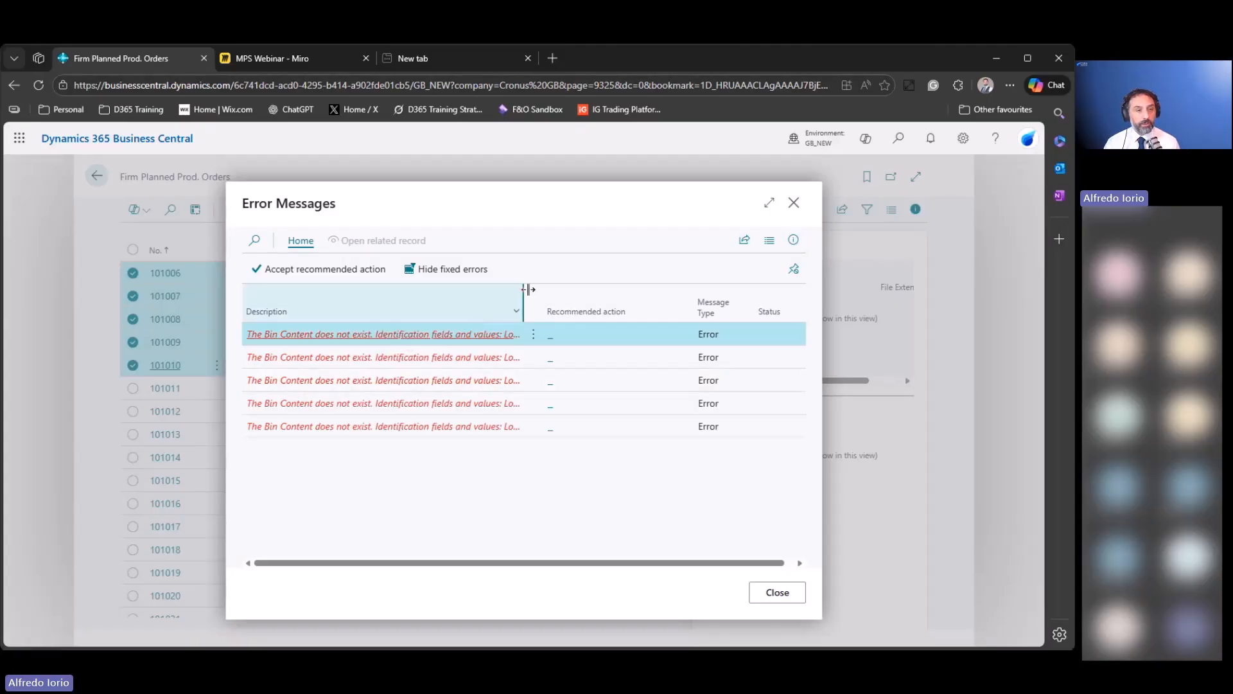
left_click_drag(542, 292, 836, 300)
left_click(769, 202)
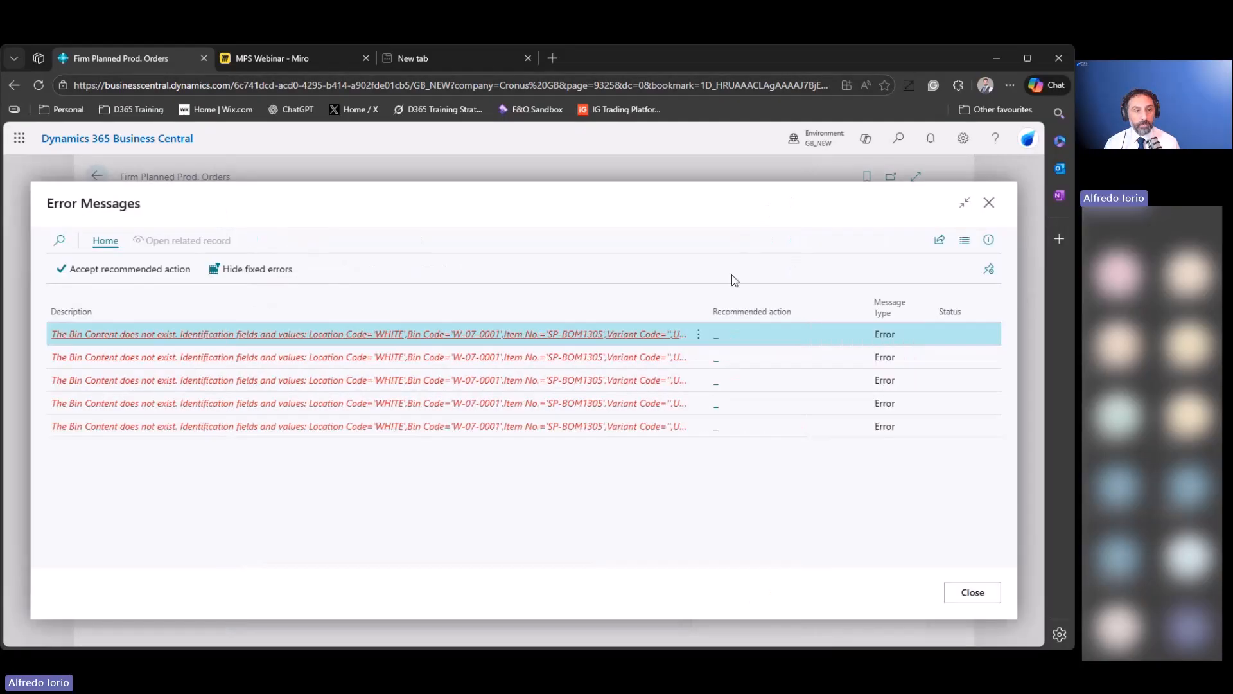
left_click_drag(548, 334, 604, 342)
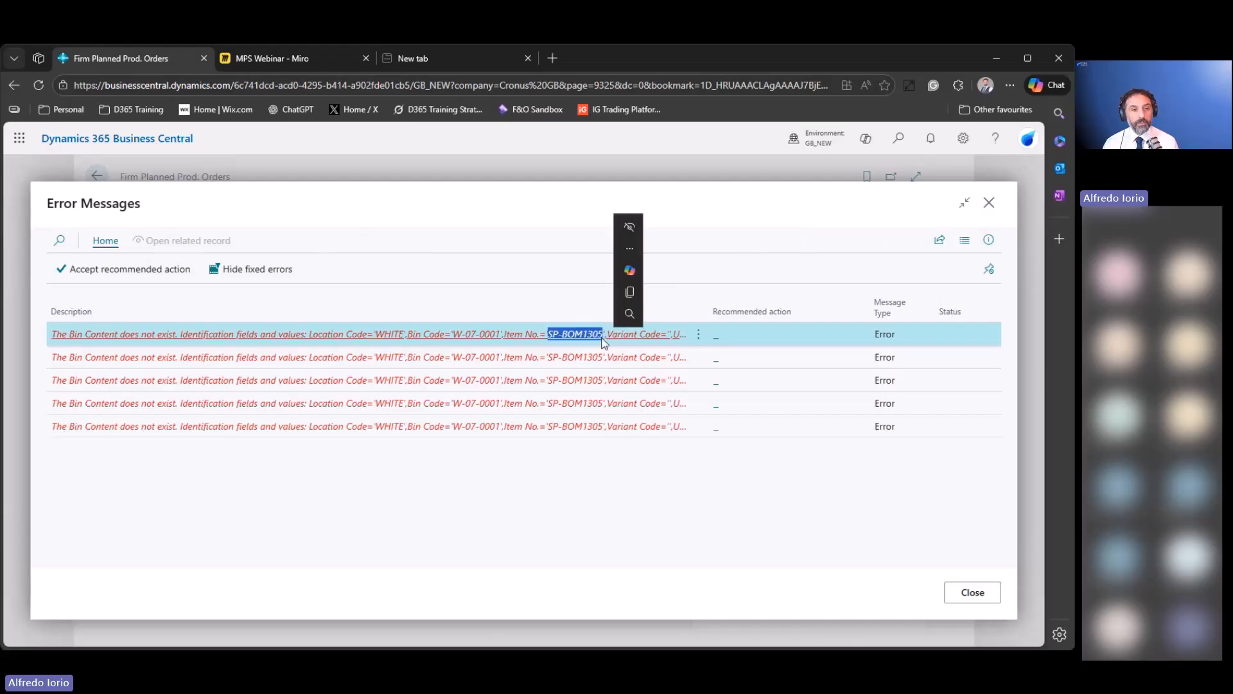
left_click(971, 592)
Open the components of production order 101006's line and check the flushing method and quantity per of SP-BOM1305.
left_click(535, 300)
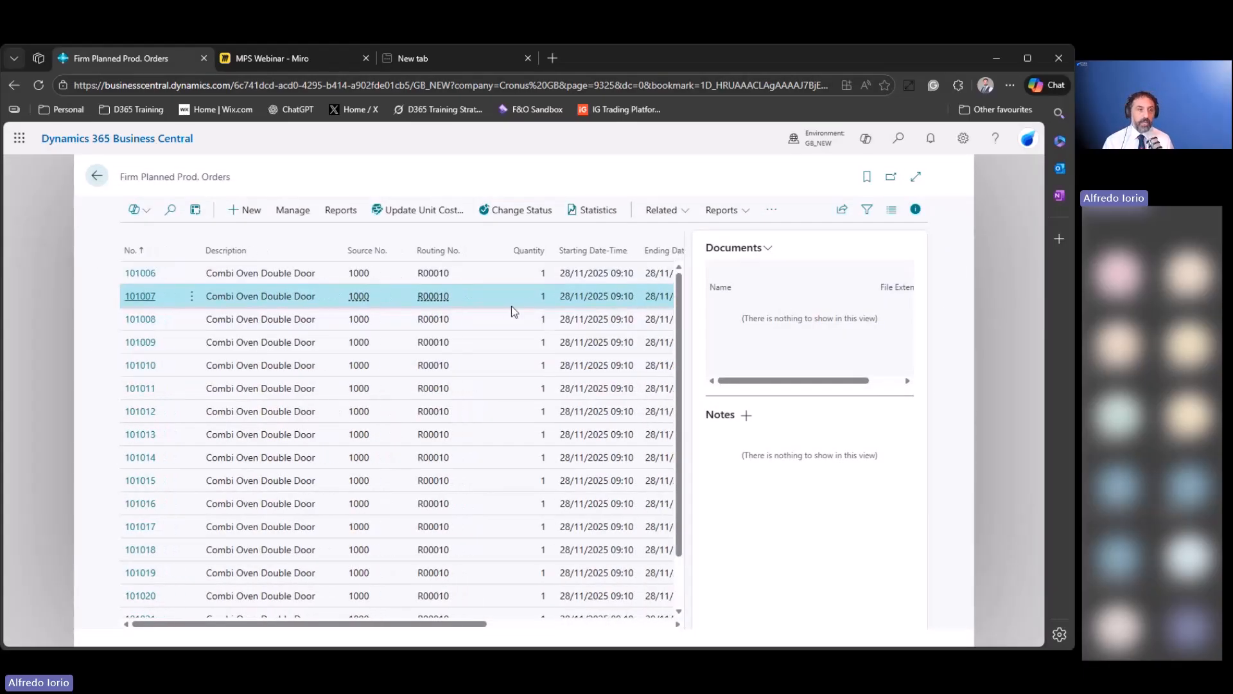
left_click(138, 274)
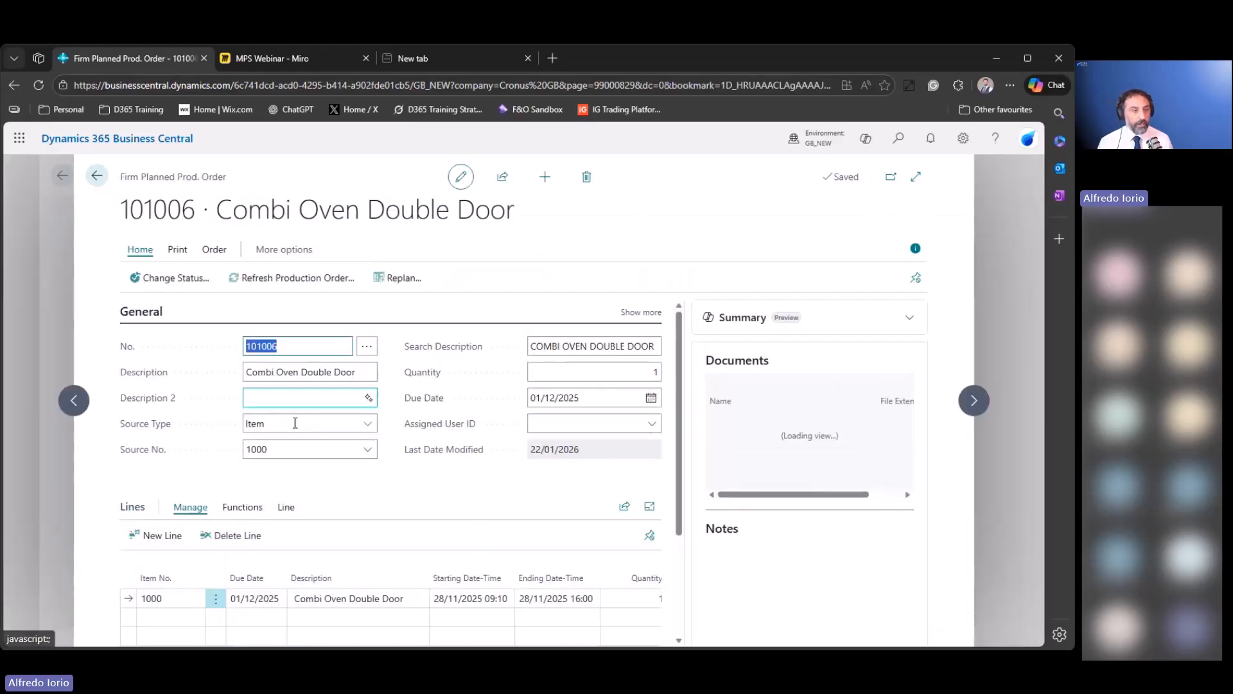
left_click(97, 175)
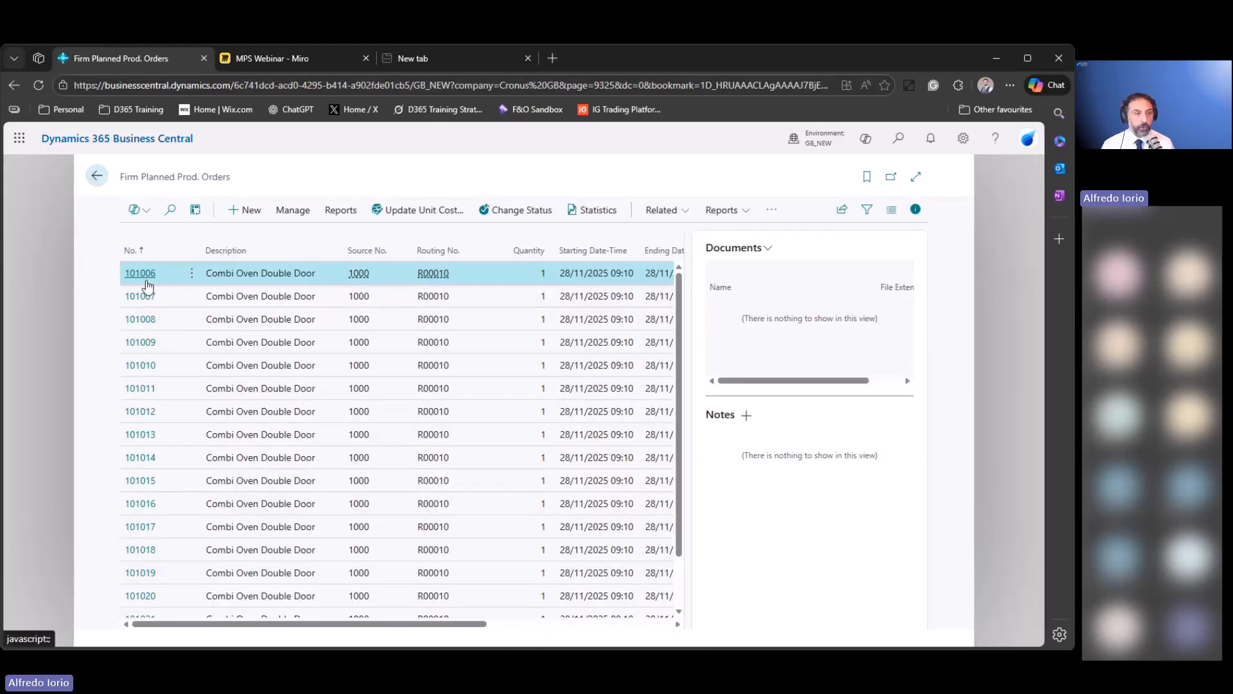
left_click(144, 276)
left_click(286, 507)
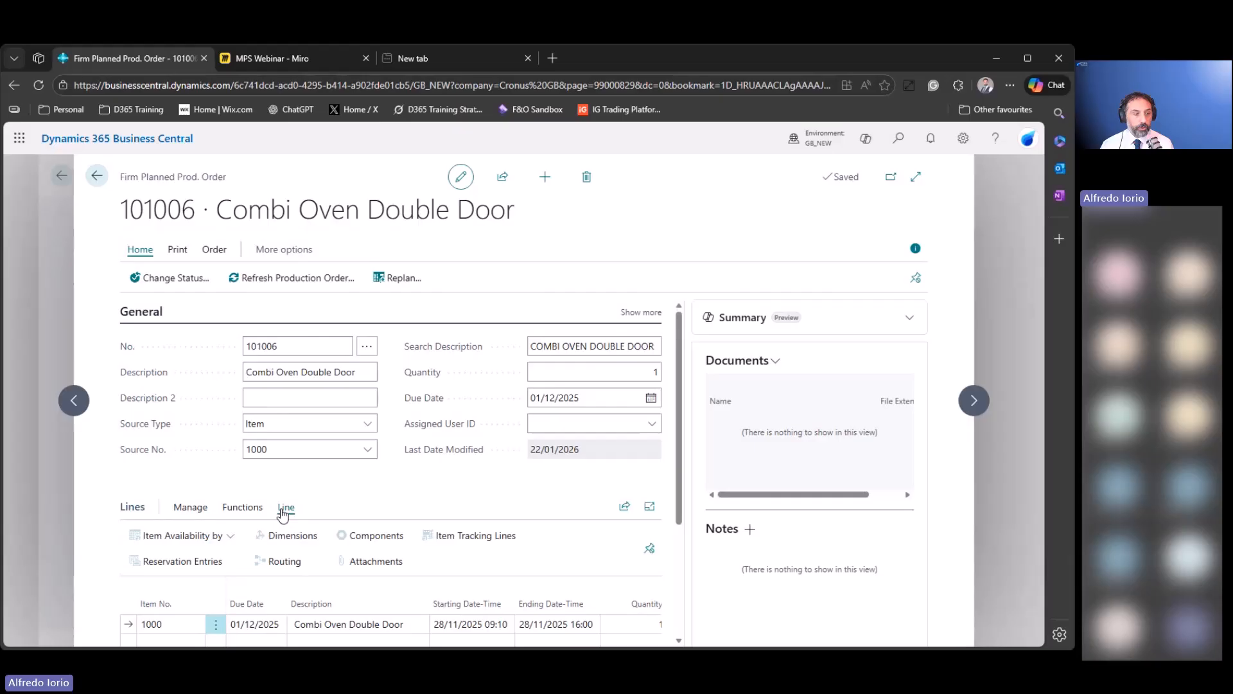
left_click(361, 535)
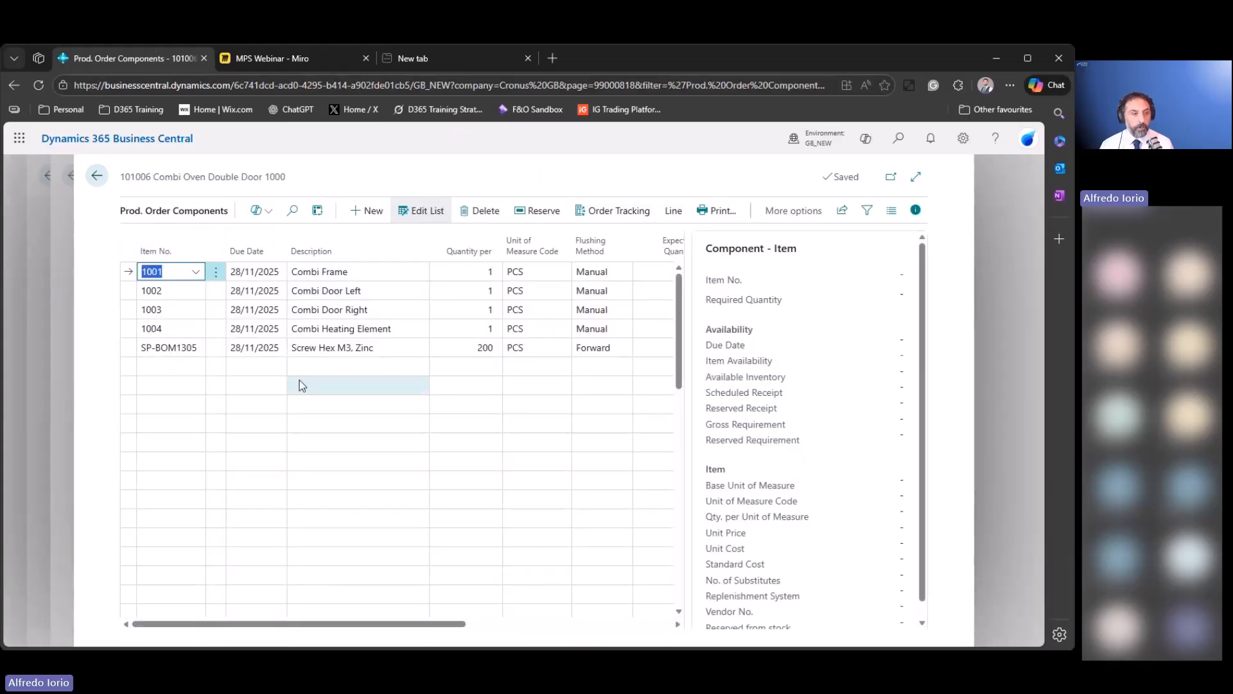
left_click(131, 347)
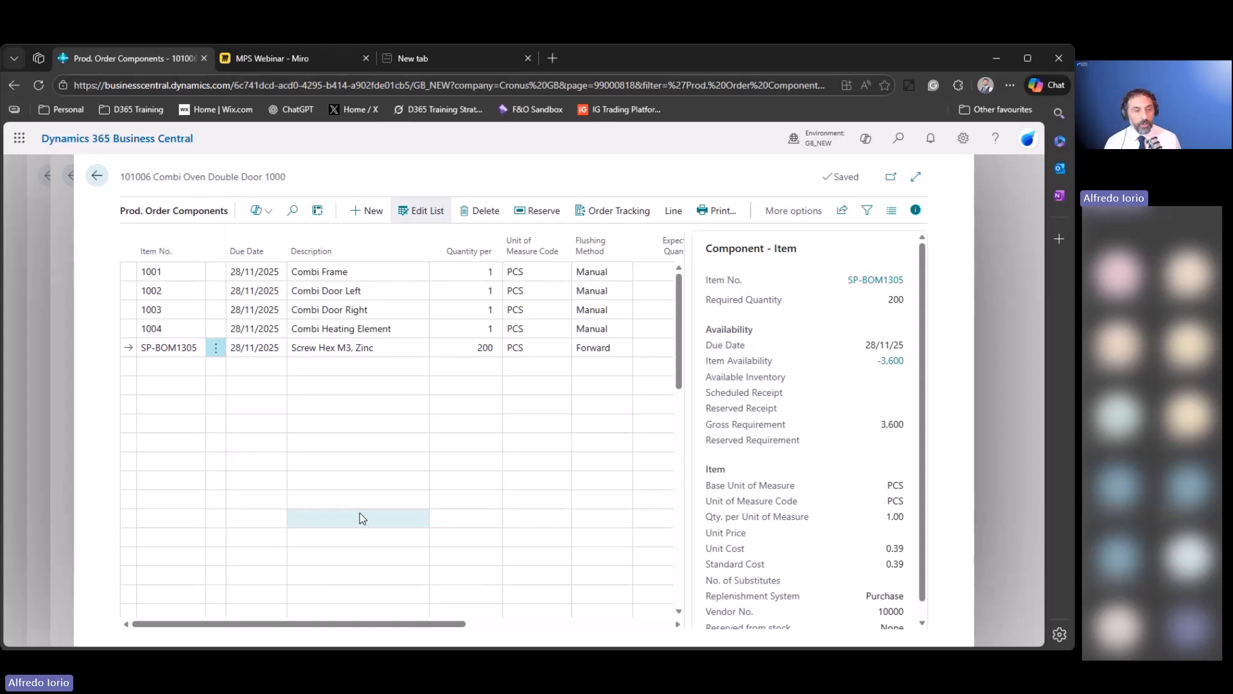
left_click(623, 348)
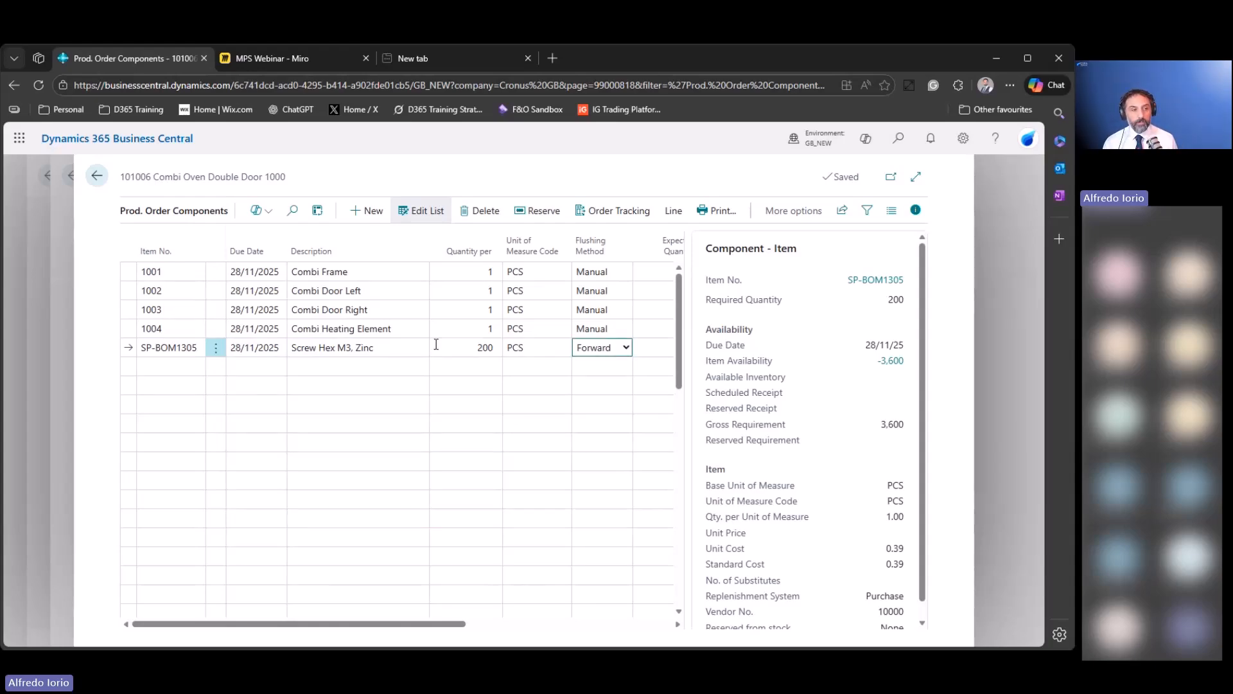
left_click(477, 345)
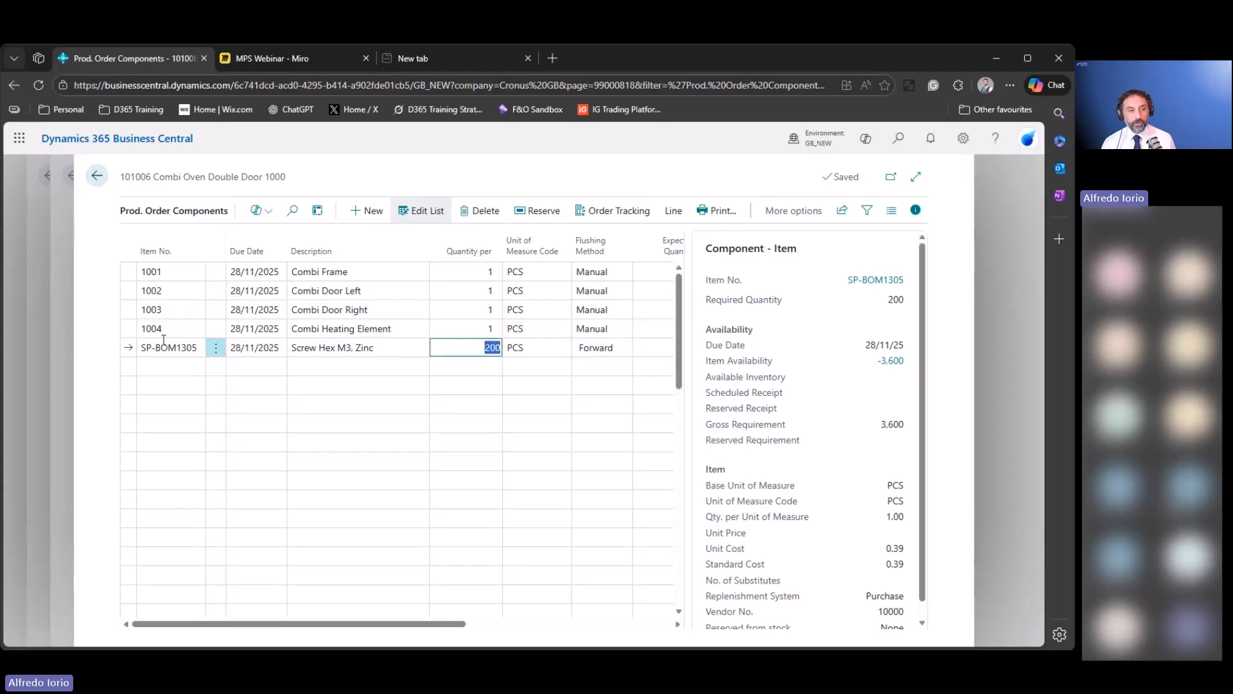
left_click(127, 353)
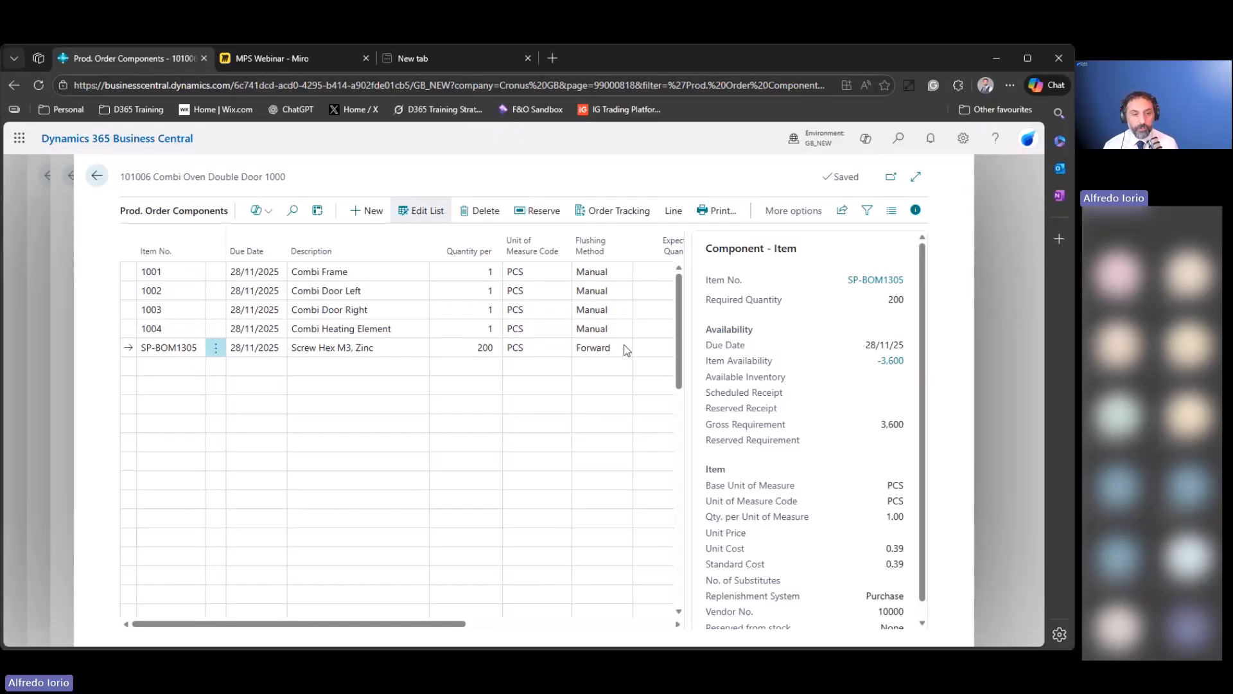
Leave the components, the production order and the firm planned orders list to return to the home page.
left_click(97, 175)
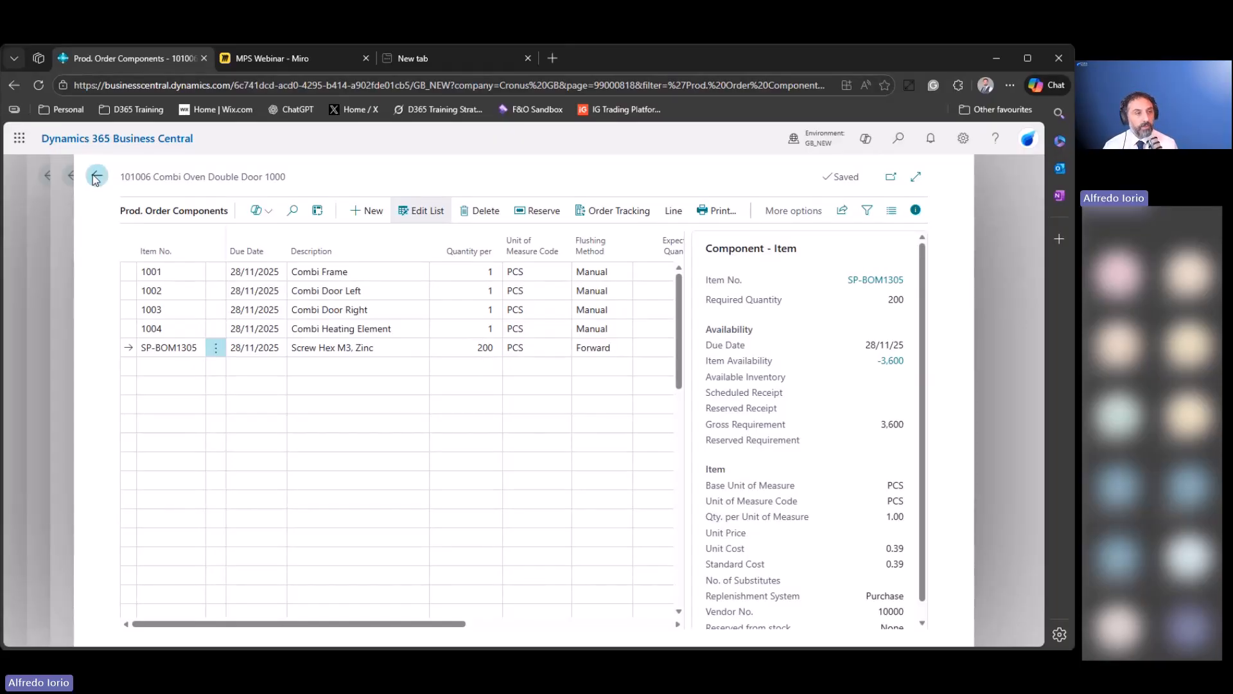
left_click(96, 175)
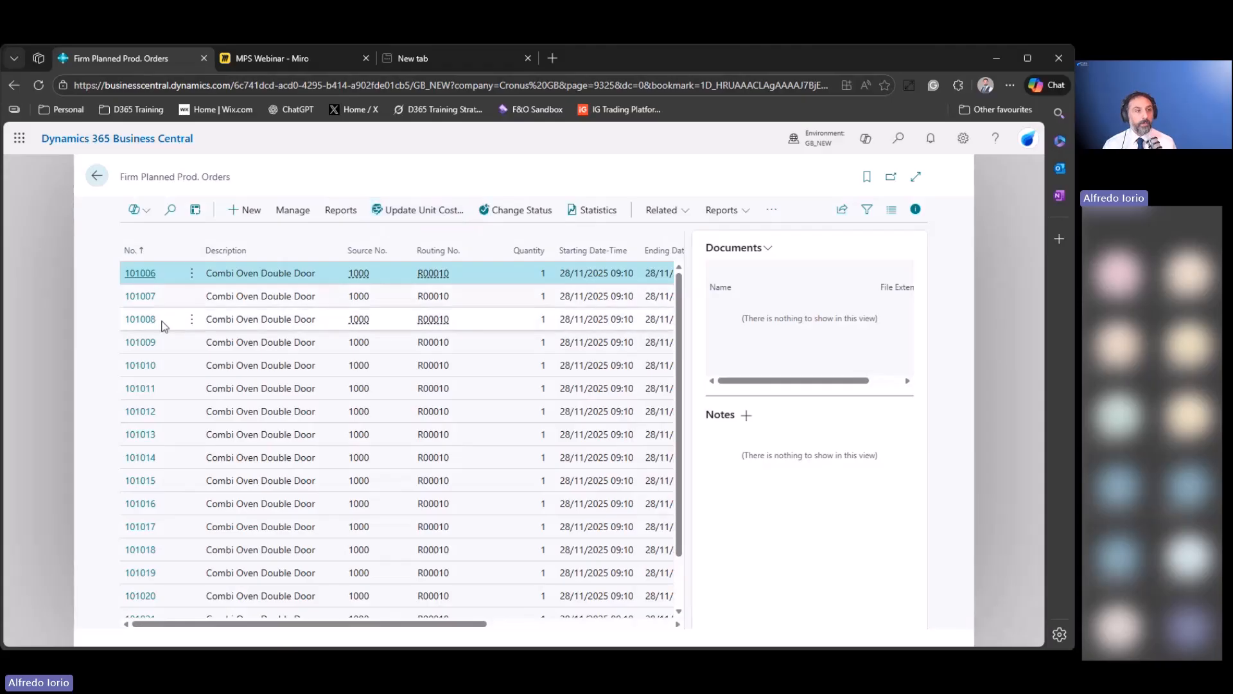
left_click(97, 175)
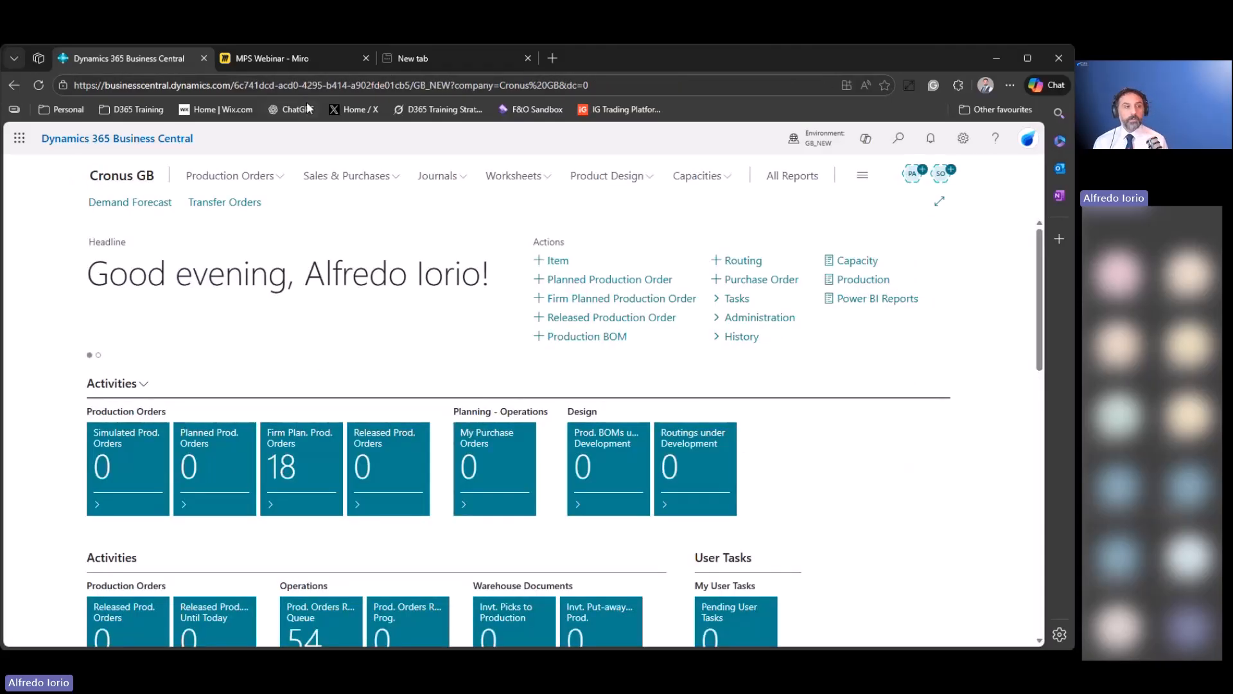
Switch to the MPS Webinar board in Miro and review the Consumption - Output box and the Released Production Plan before it.
left_click(317, 59)
left_click(677, 598)
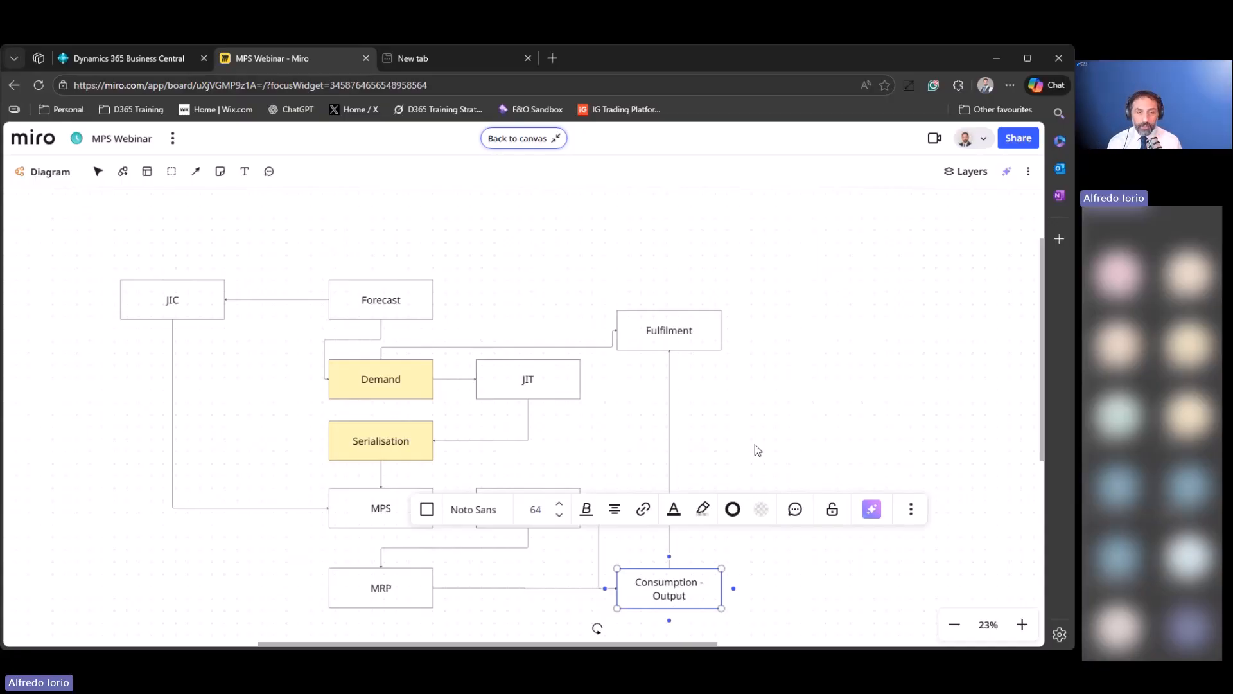
left_click(768, 394)
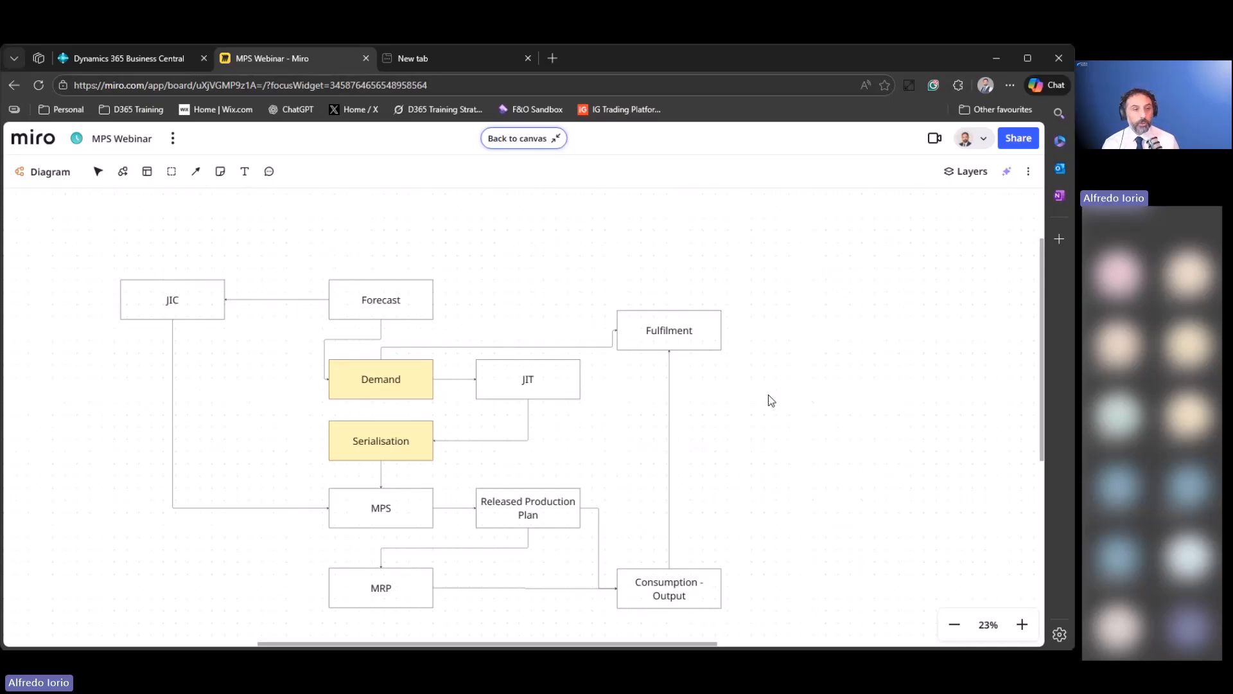
left_click(680, 598)
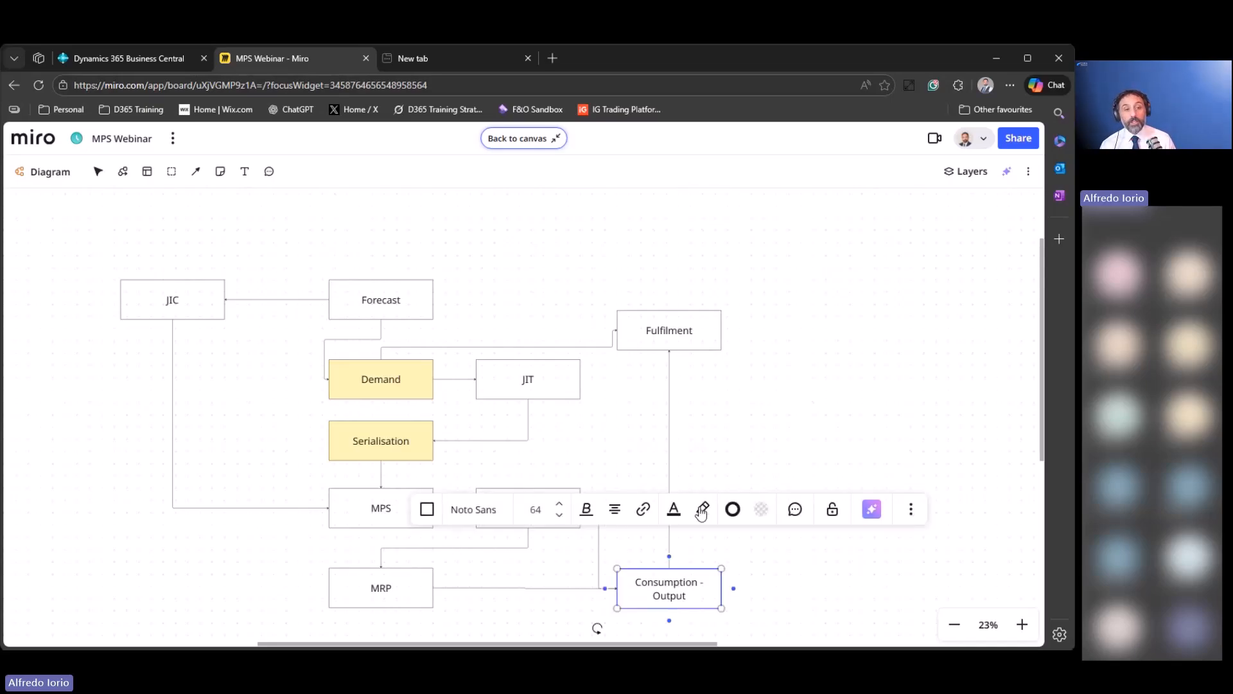
left_click(730, 433)
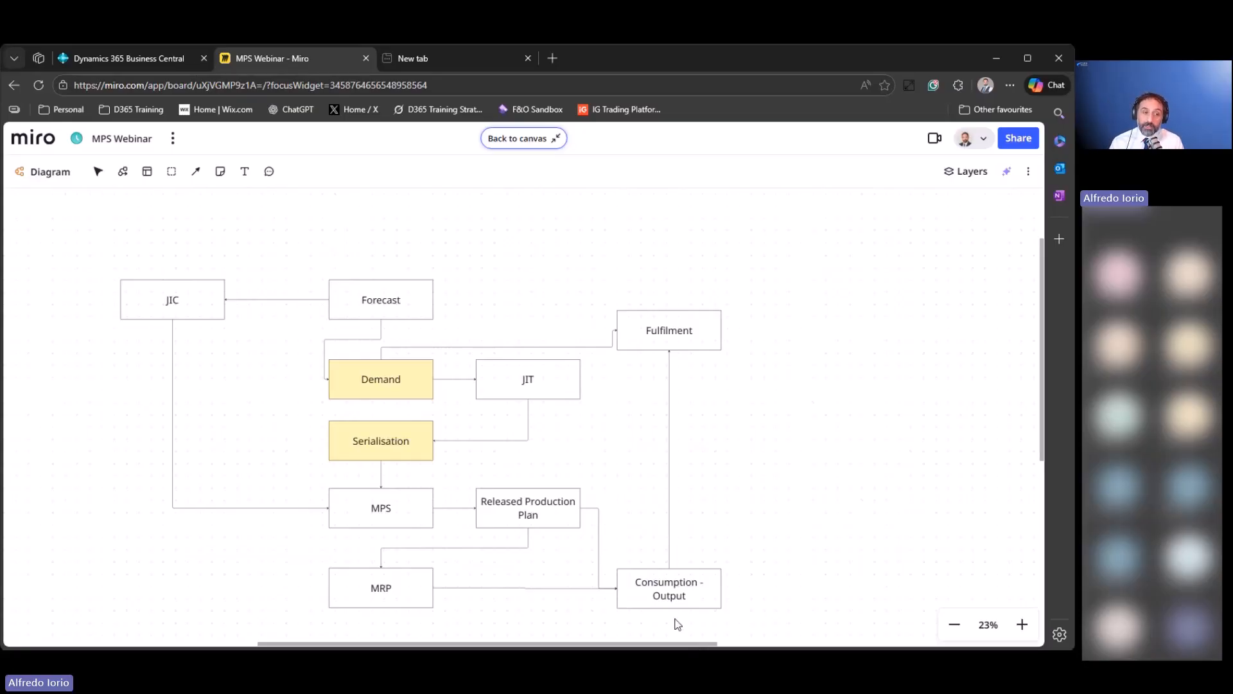
left_click(682, 596)
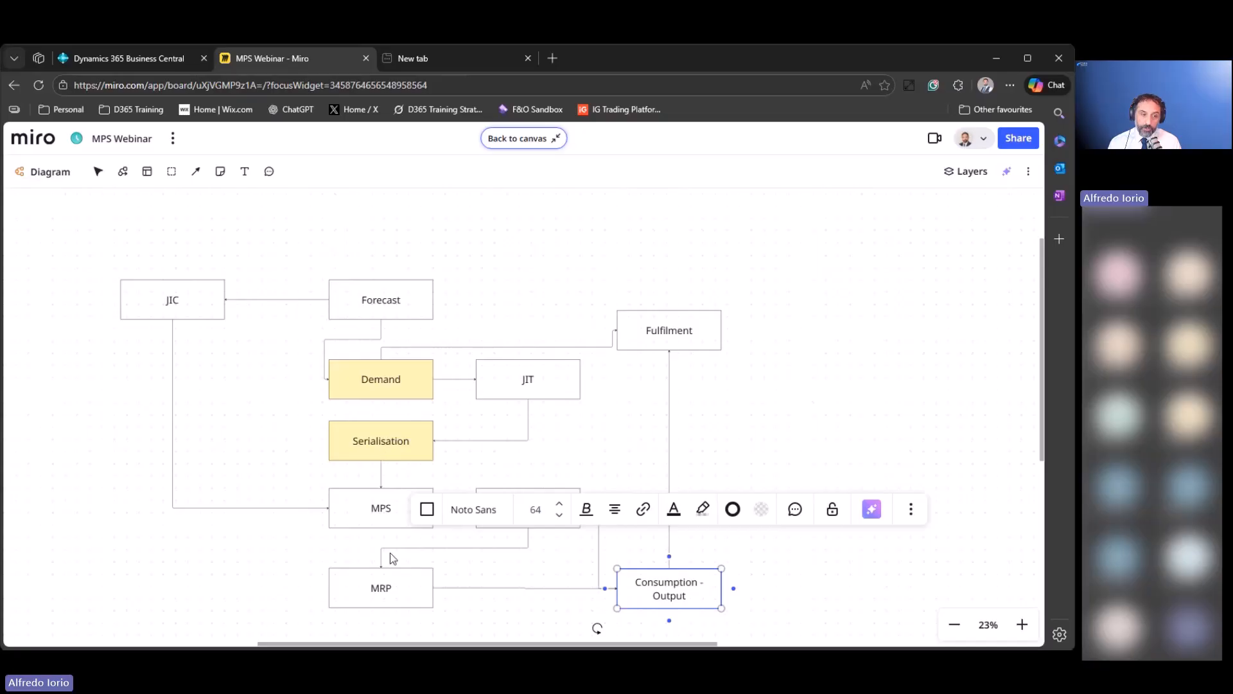
left_click(492, 582)
left_click(508, 514)
left_click(672, 591)
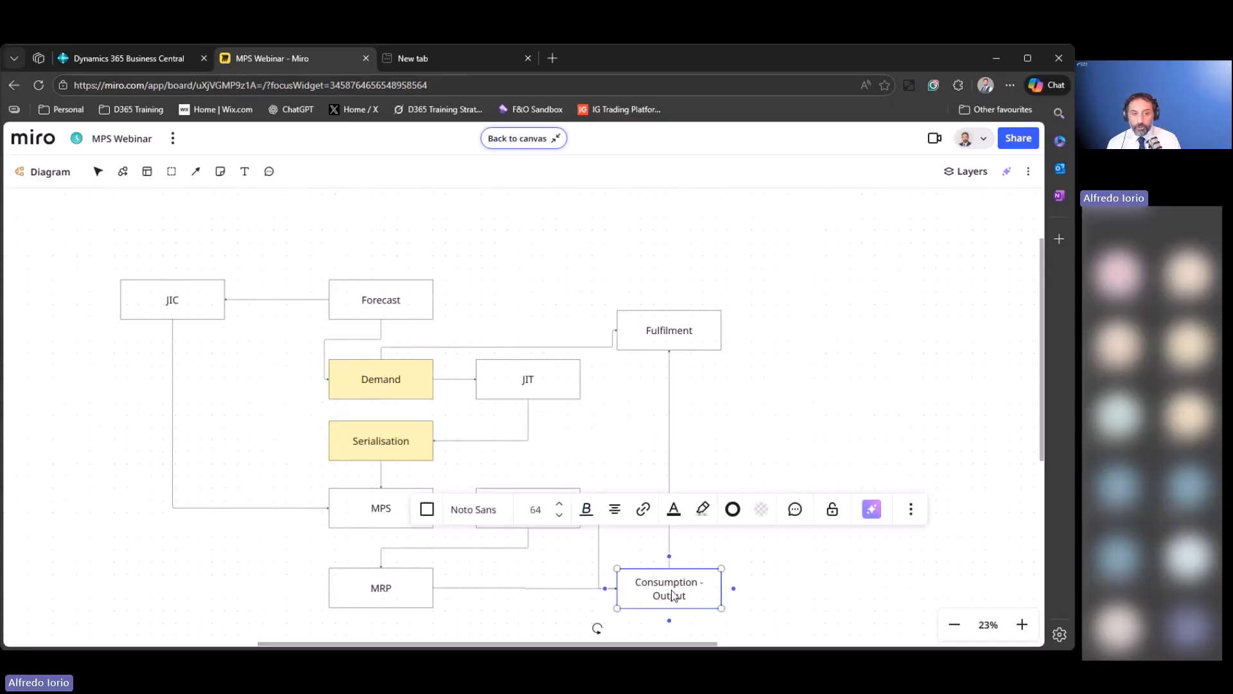
Review the Fulfilment box on the board and its link back to Demand and Serialisation.
left_click(688, 339)
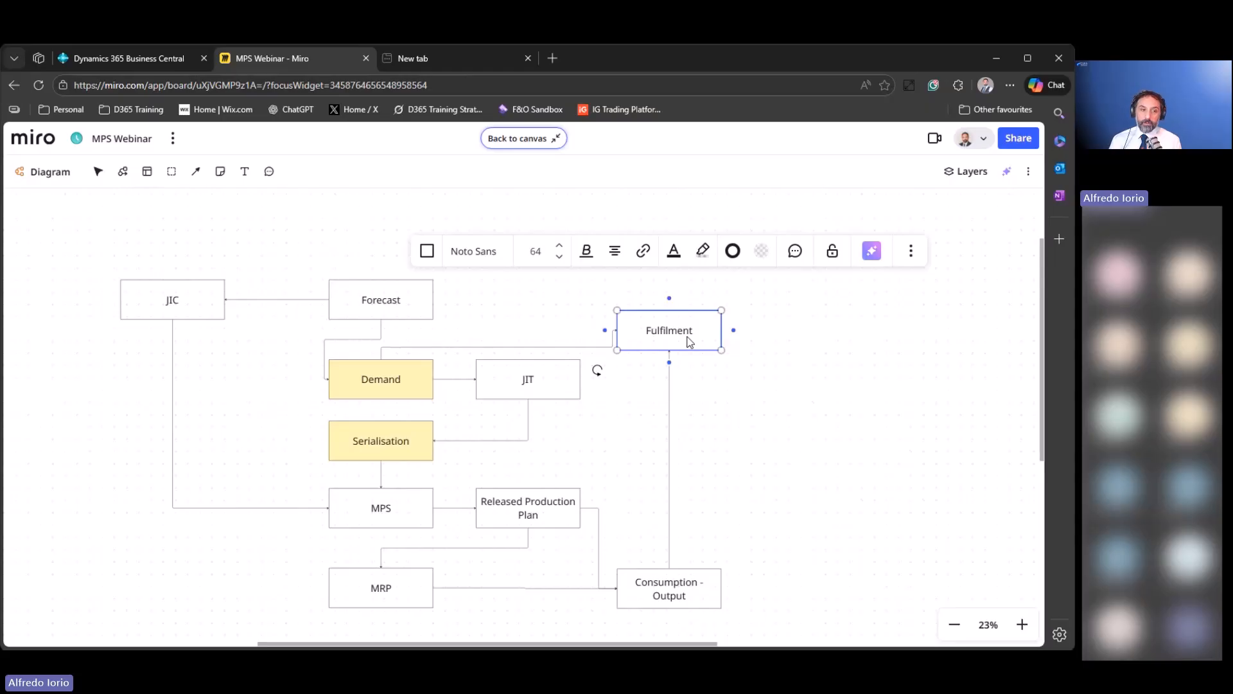
left_click(426, 382)
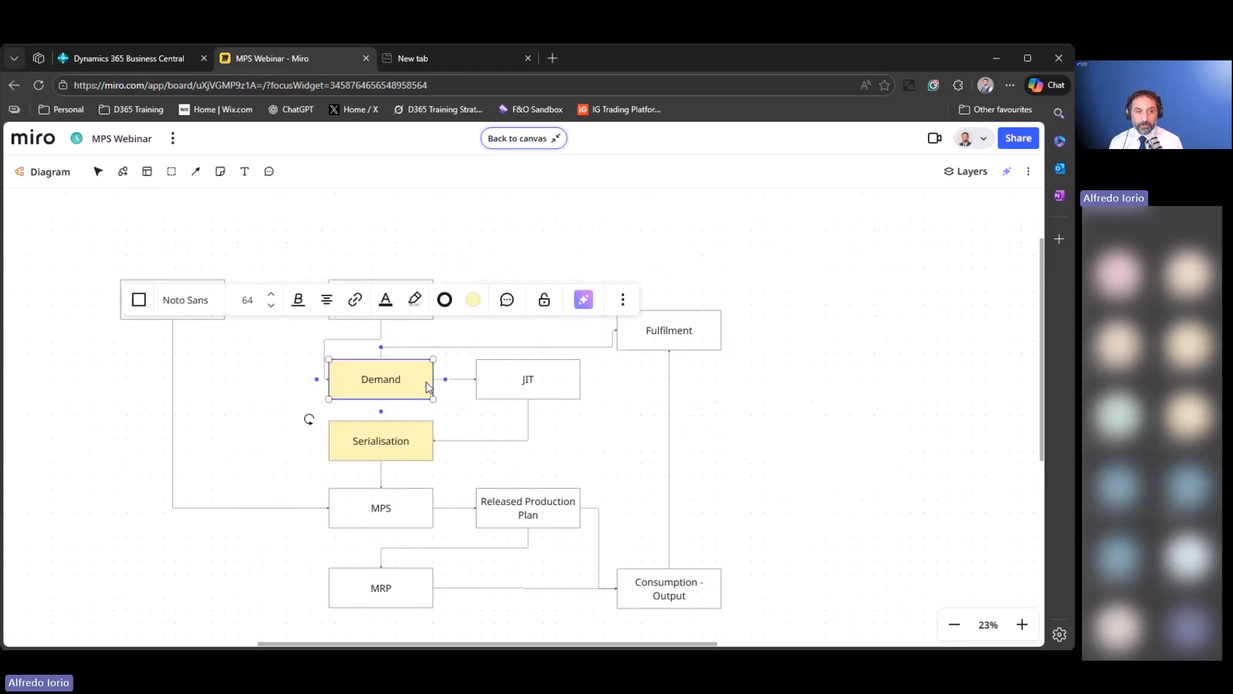
left_click(414, 442)
left_click(398, 385)
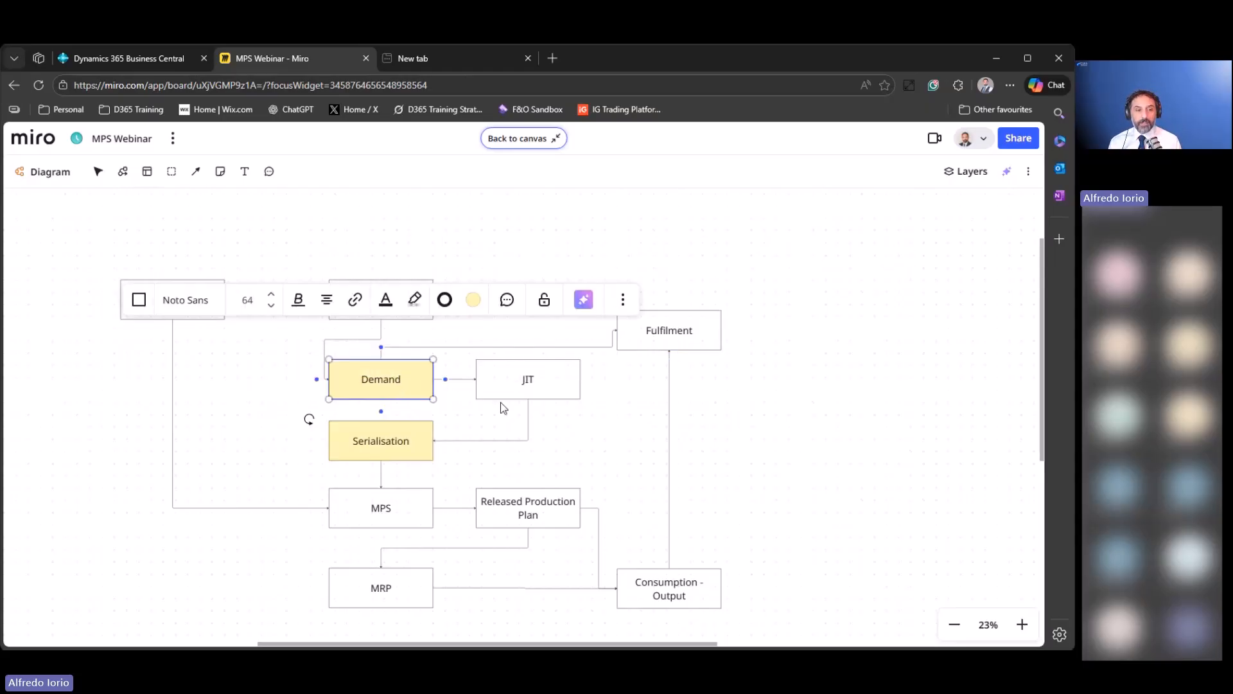
Switch back to Business Central, open item 1000's card from the items list and examine its Inventory quantities.
left_click(128, 58)
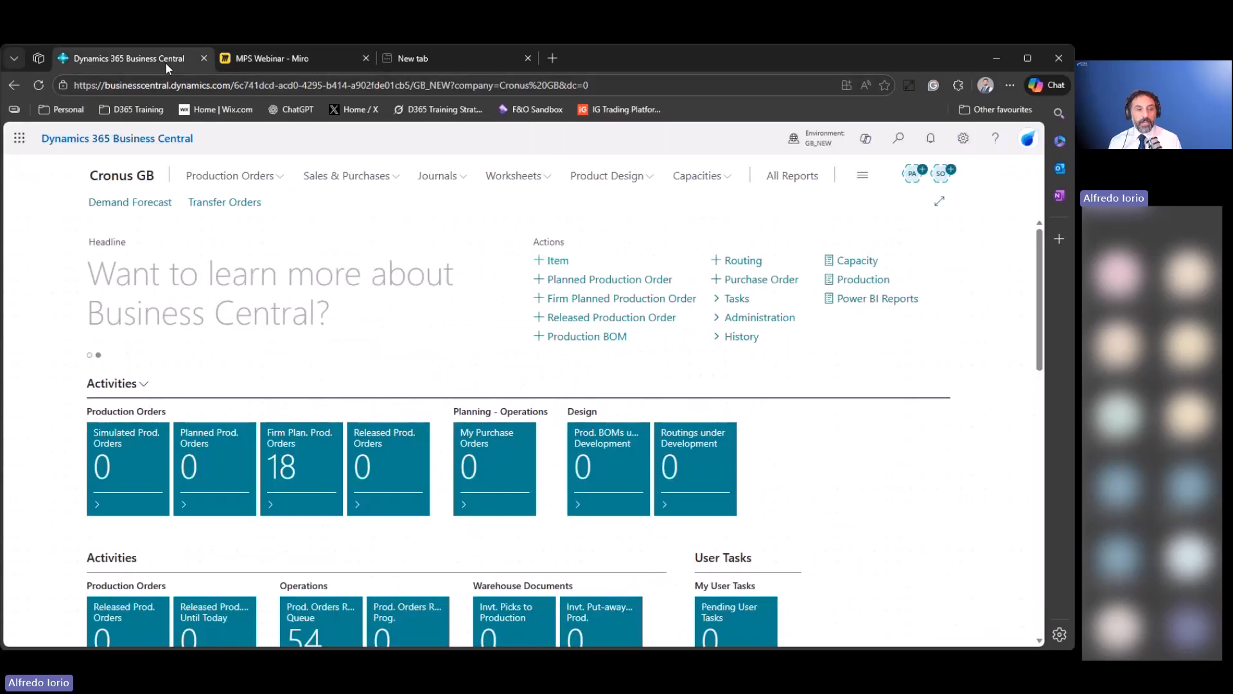
left_click(610, 182)
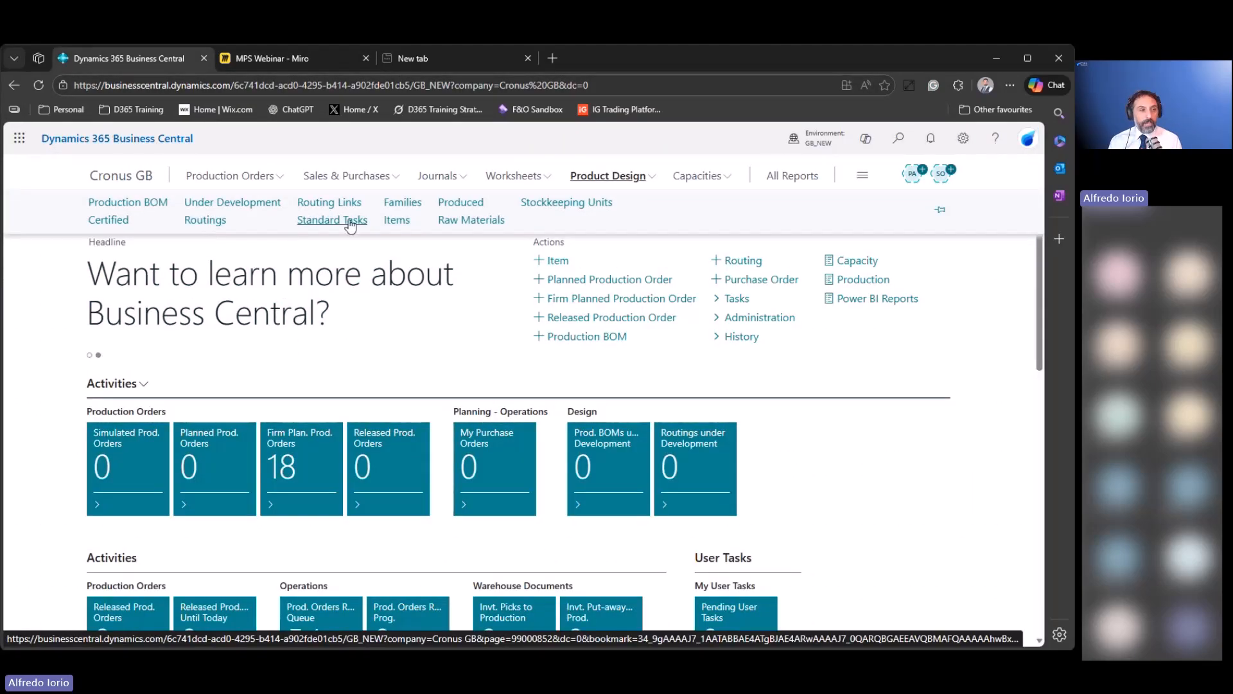
left_click(395, 222)
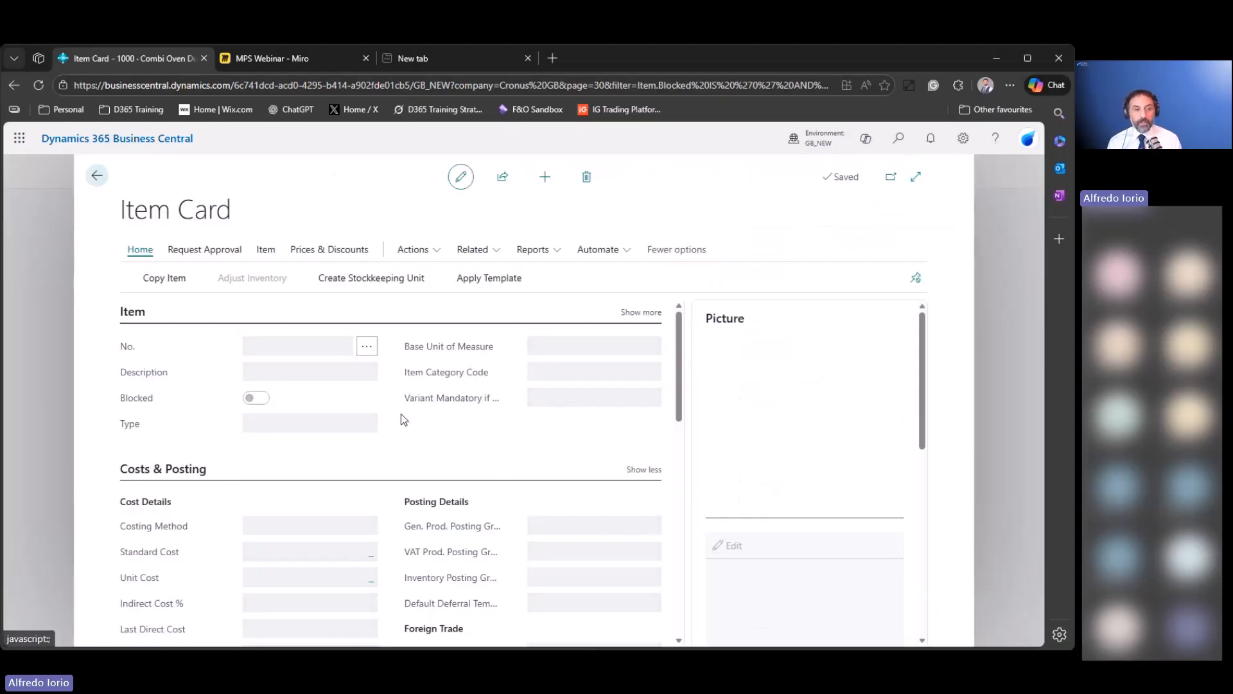
scroll(539, 449, "down", 2)
scroll(842, 511, "down", 2)
scroll(842, 513, "down", 1)
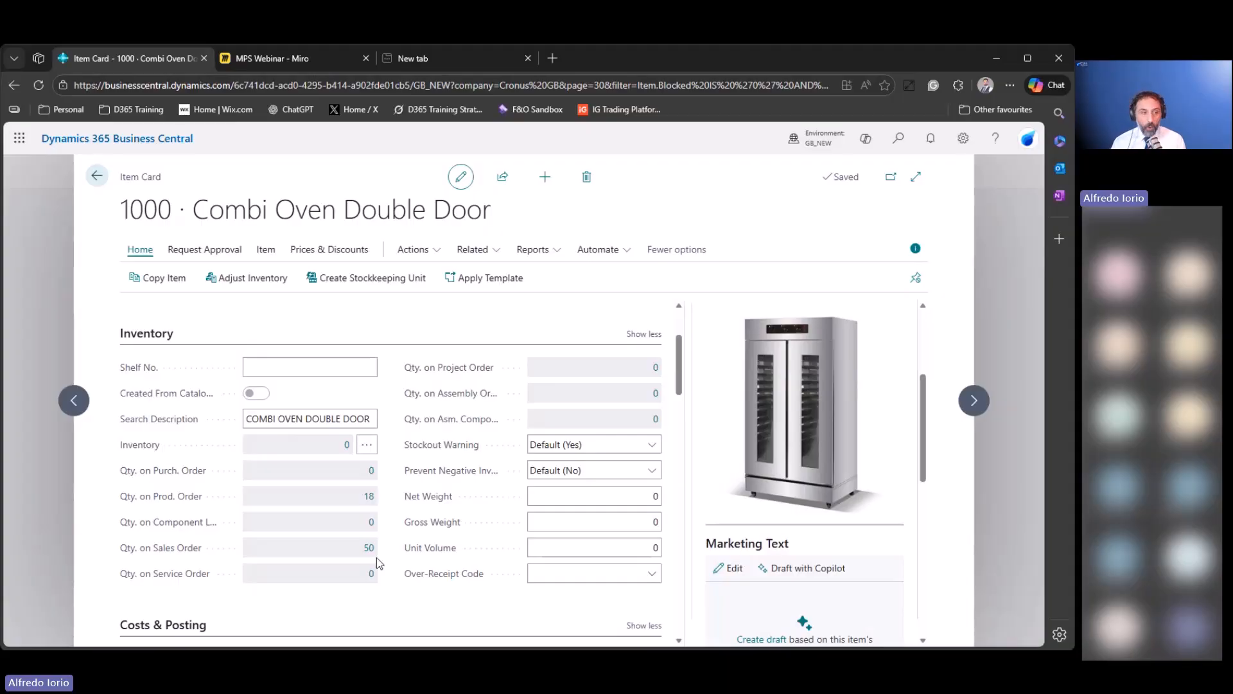
Open the details of the COMBI serial number series from item 1000's Item Tracking settings and inspect its Manual Nos. option.
scroll(378, 557, "down", 6)
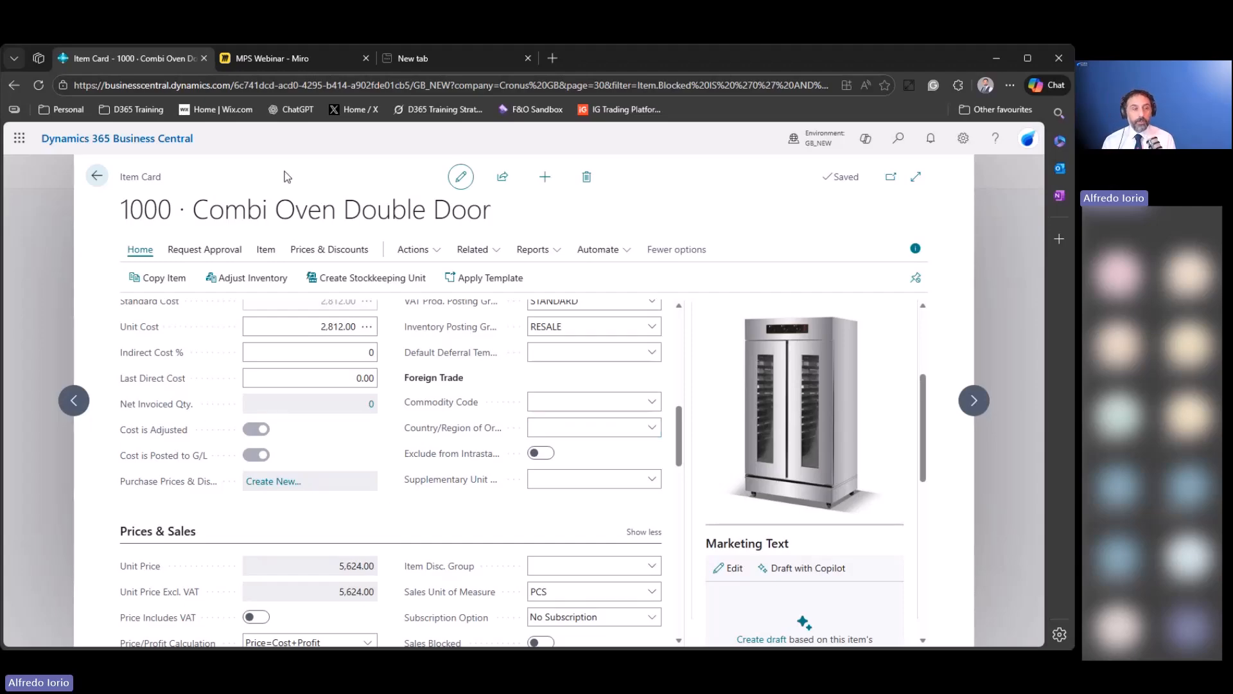
scroll(472, 424, "down", 1)
scroll(414, 511, "down", 12)
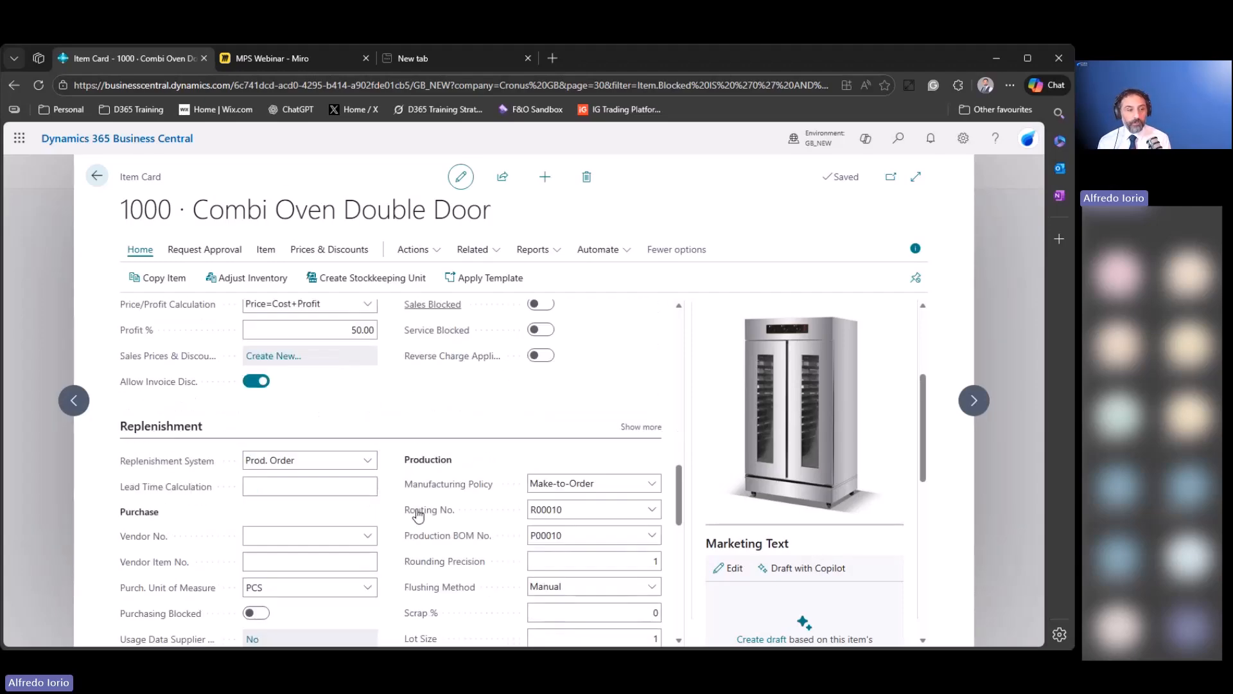
scroll(413, 519, "down", 3)
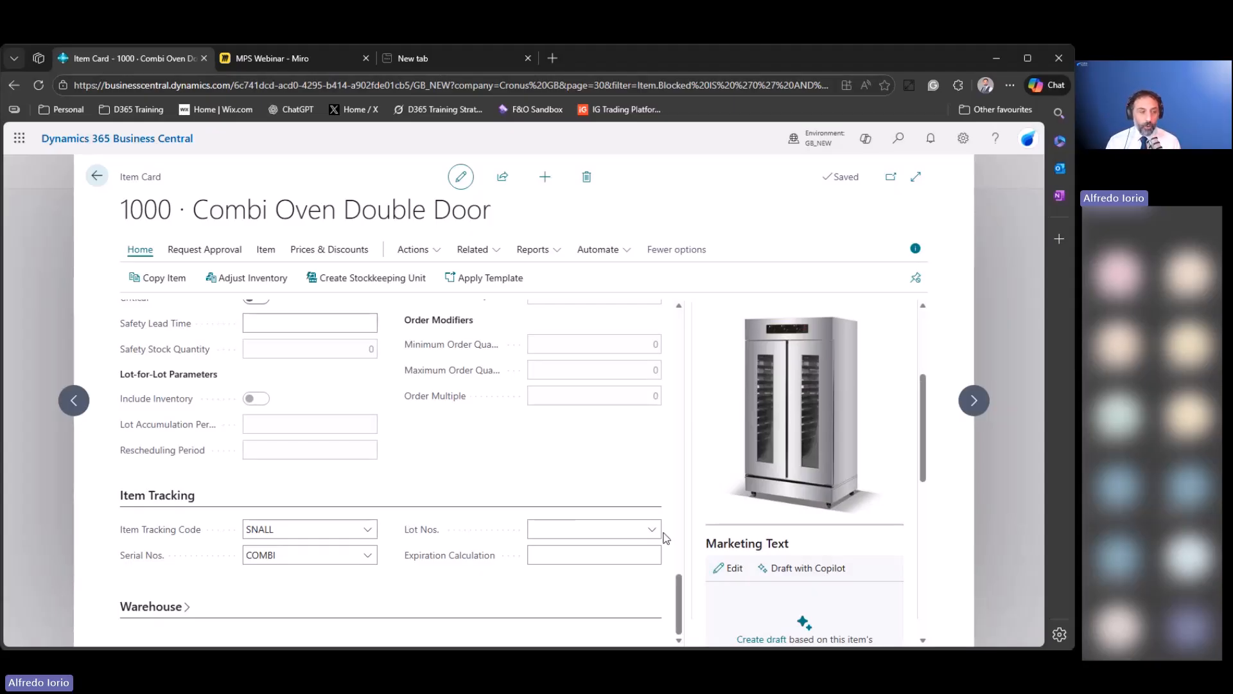
left_click(367, 555)
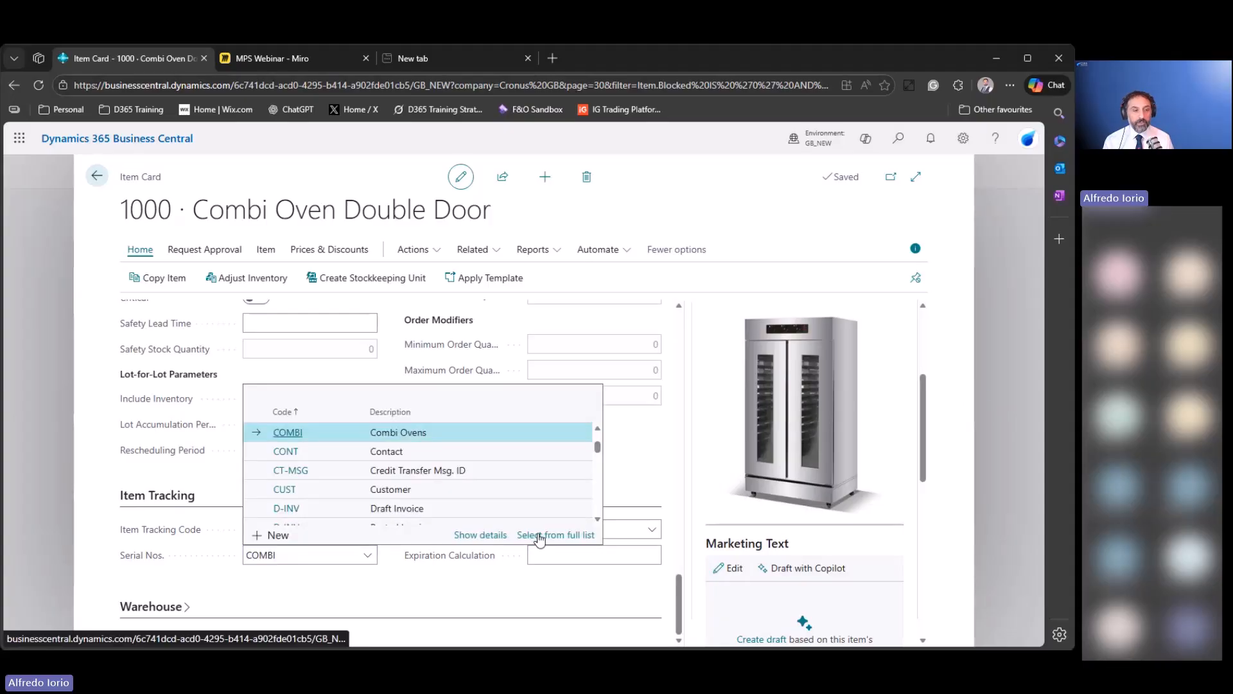
left_click(494, 536)
left_click_drag(490, 621, 600, 594)
left_click(480, 291)
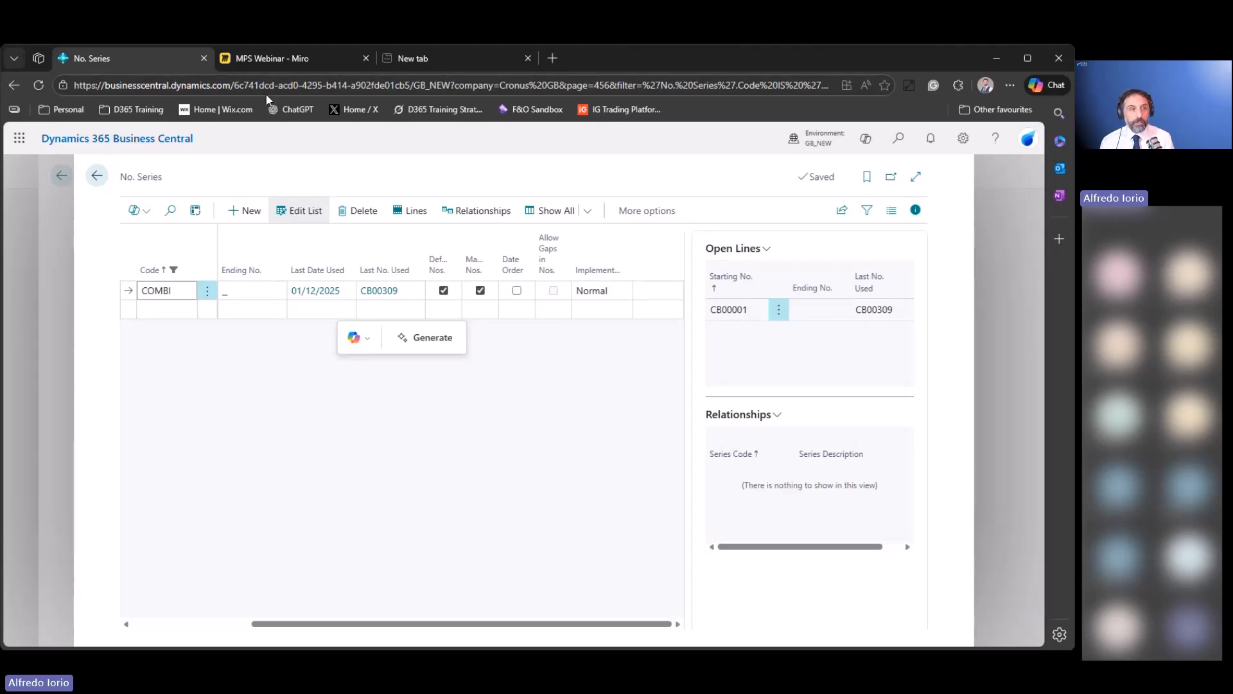
Switch to the MPS Webinar board in Miro and review the flow from Demand through JIT and Serialisation to MPS.
left_click(283, 58)
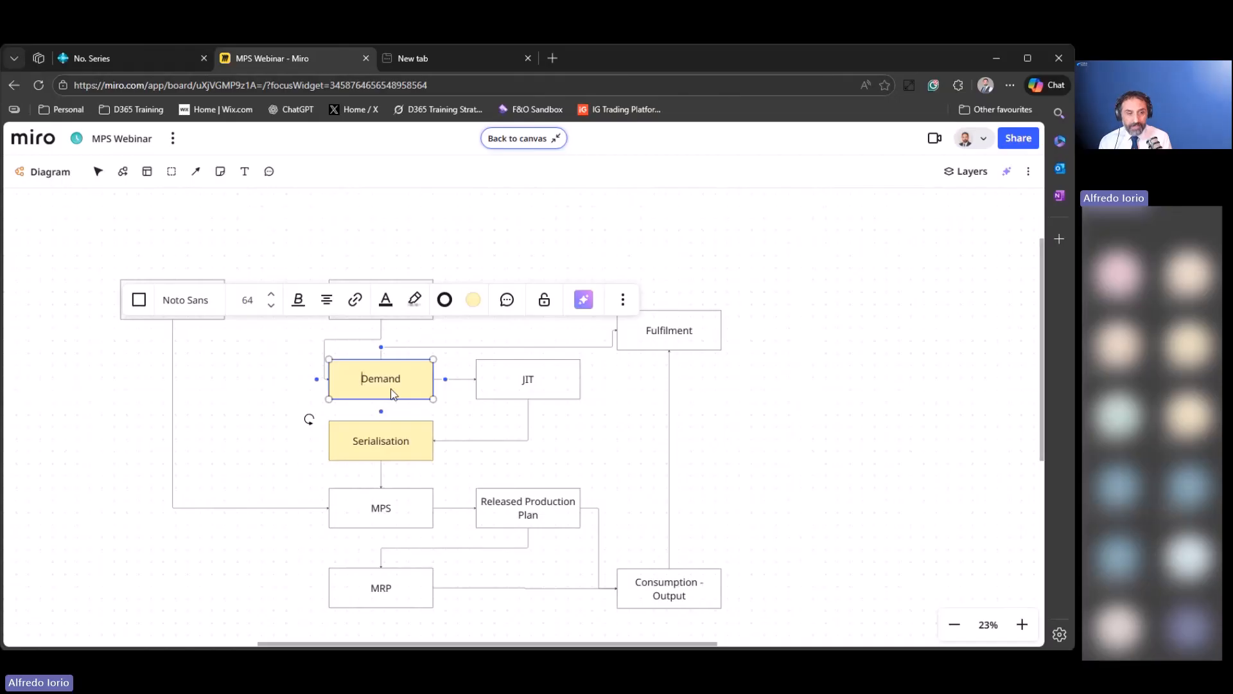
left_click(514, 399)
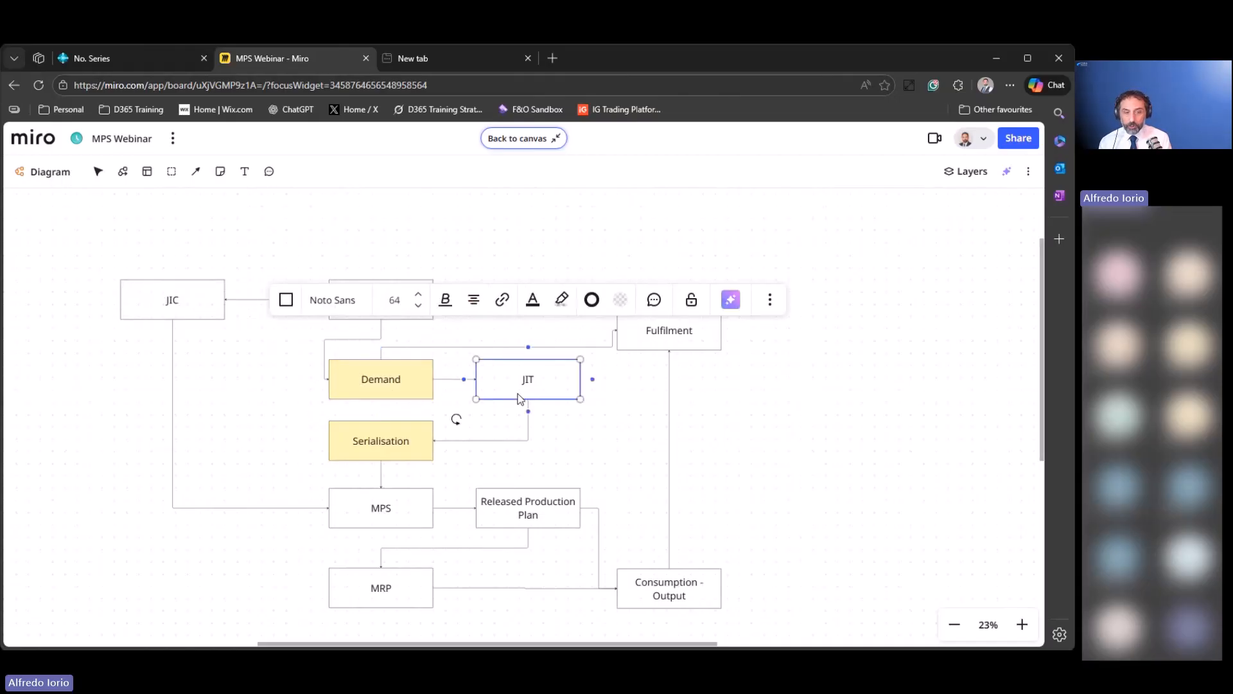
left_click(409, 455)
left_click(414, 516)
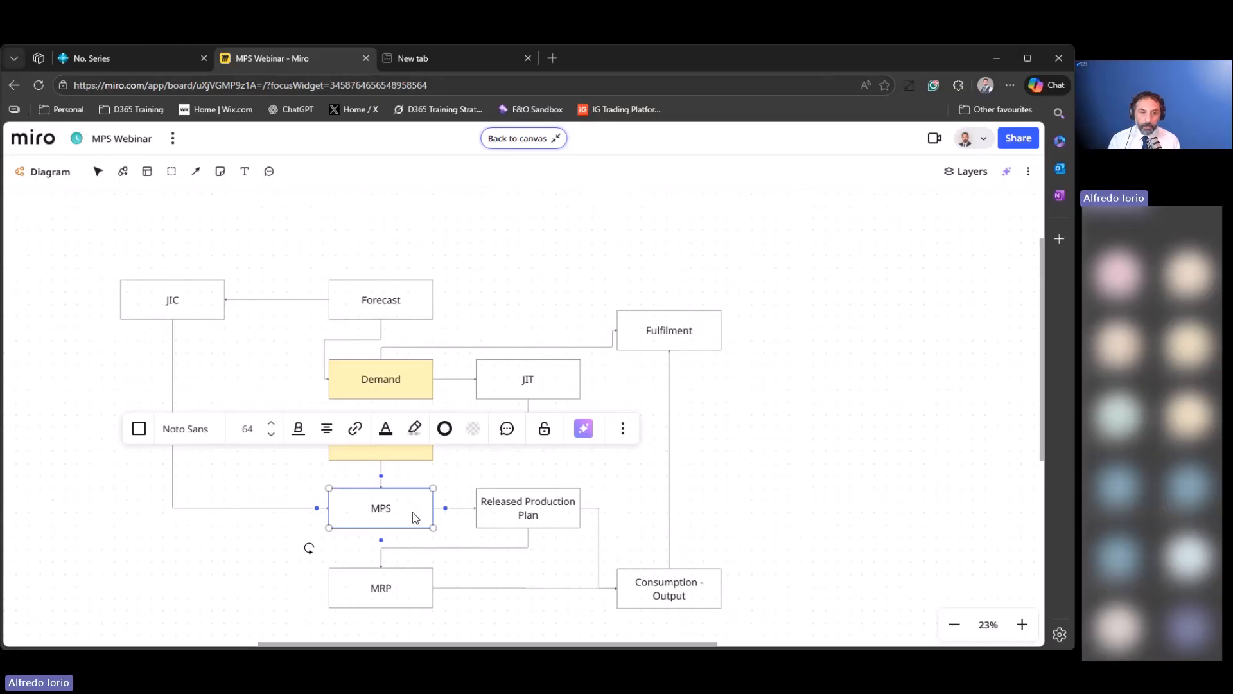
Review the board's Released Production Plan, MRP and Consumption - Output boxes through to Fulfilment.
left_click(529, 521)
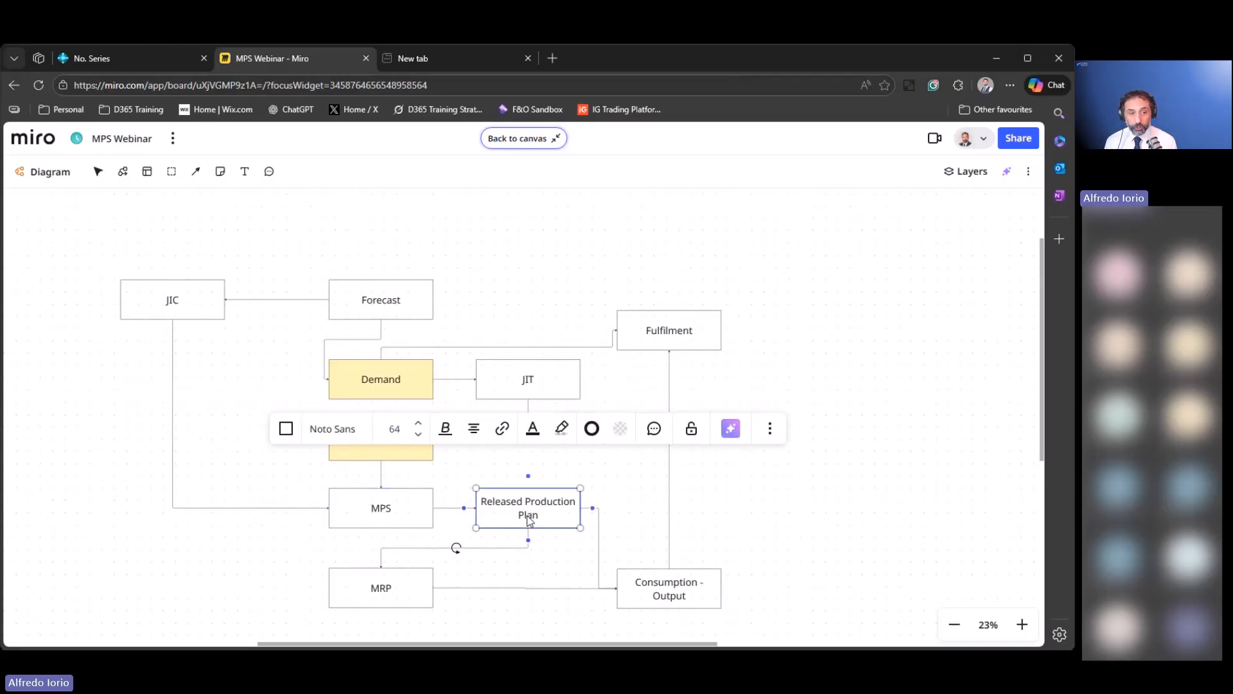
left_click(542, 564)
left_click(536, 519)
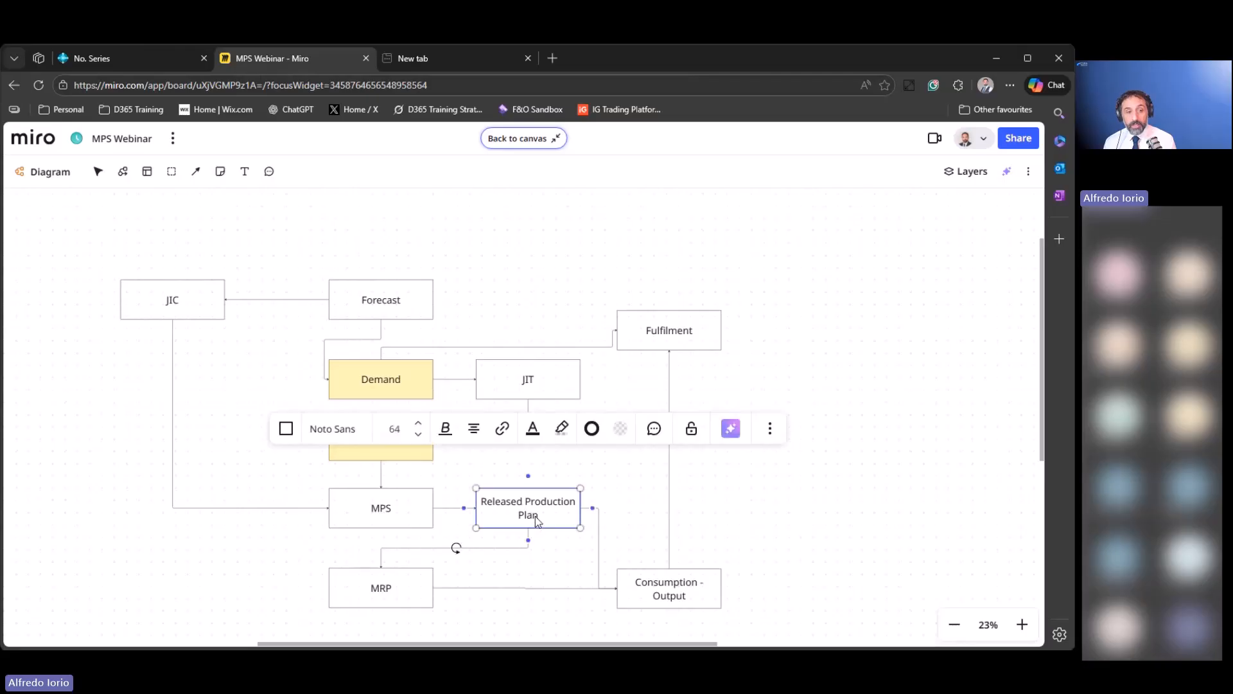
left_click(380, 599)
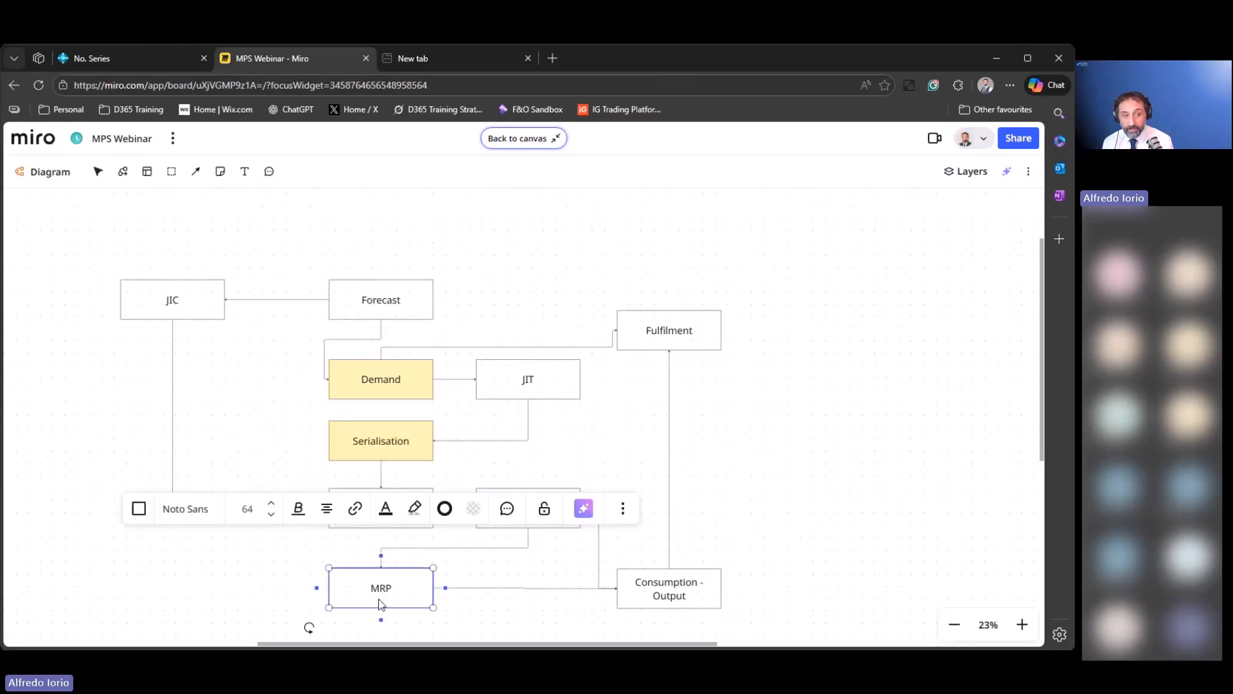
left_click(484, 573)
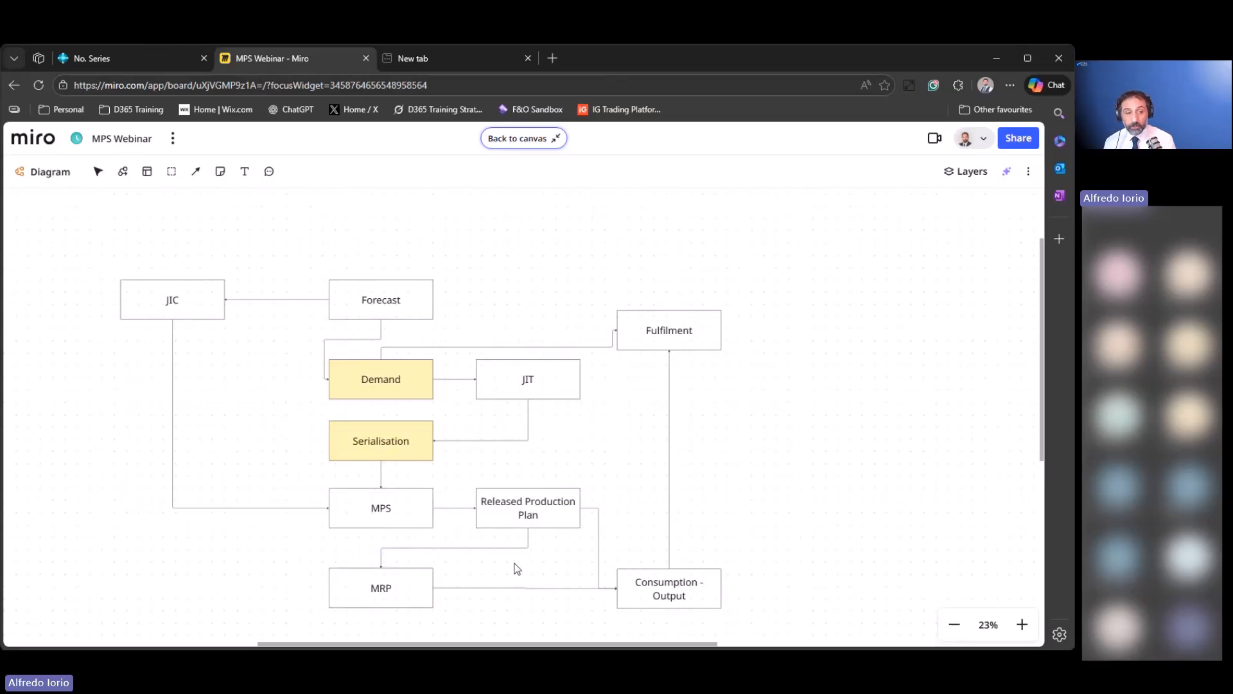
left_click(665, 582)
left_click(681, 340)
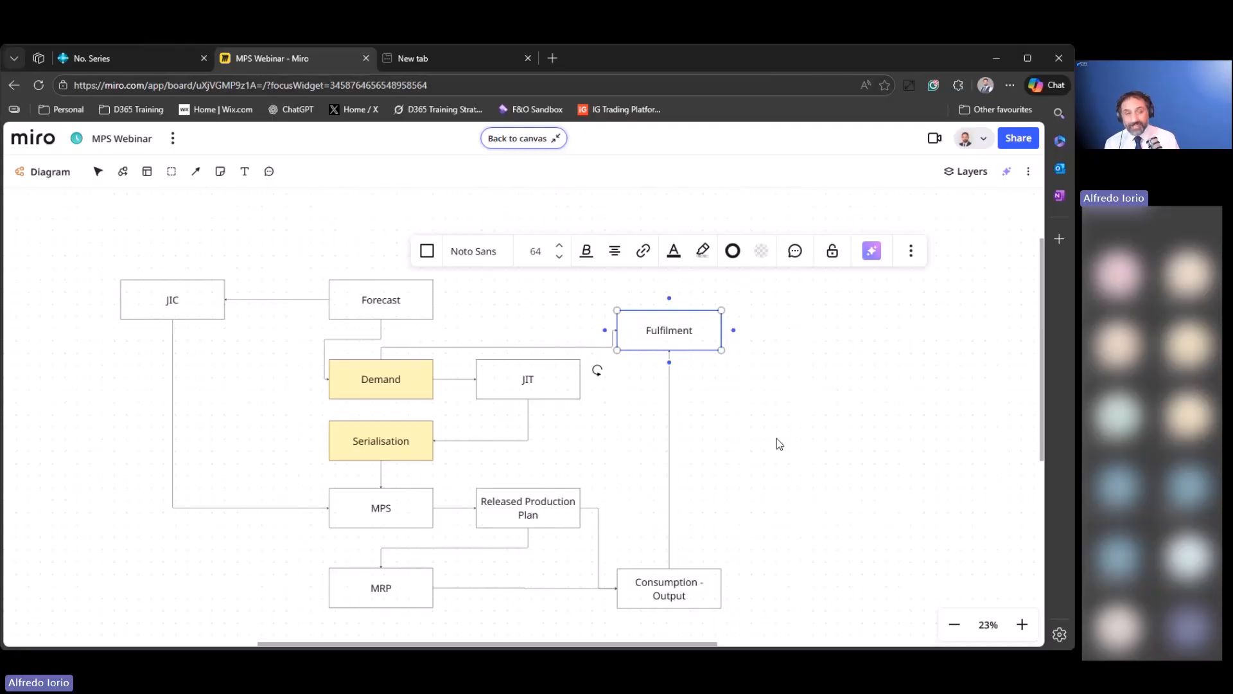
Switch back to Business Central, reopen item 1000's card from the items list and list the lines behind Qty. on Prod. Order.
left_click(105, 59)
left_click(96, 176)
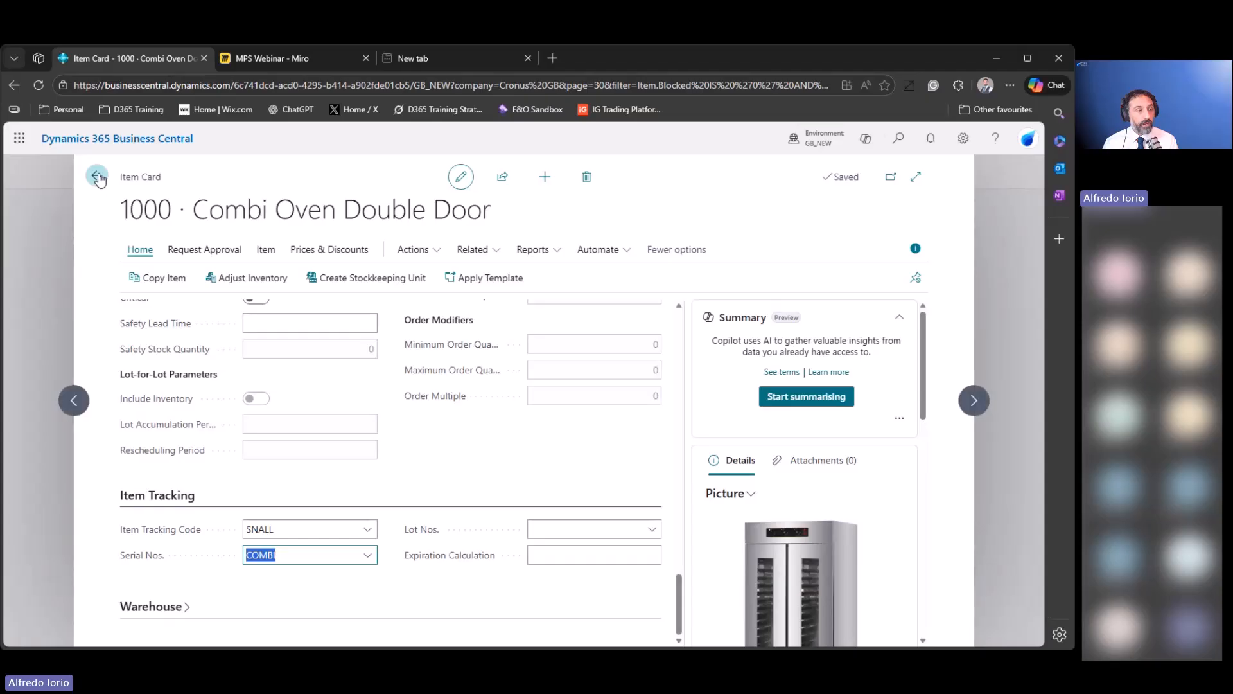
left_click(99, 177)
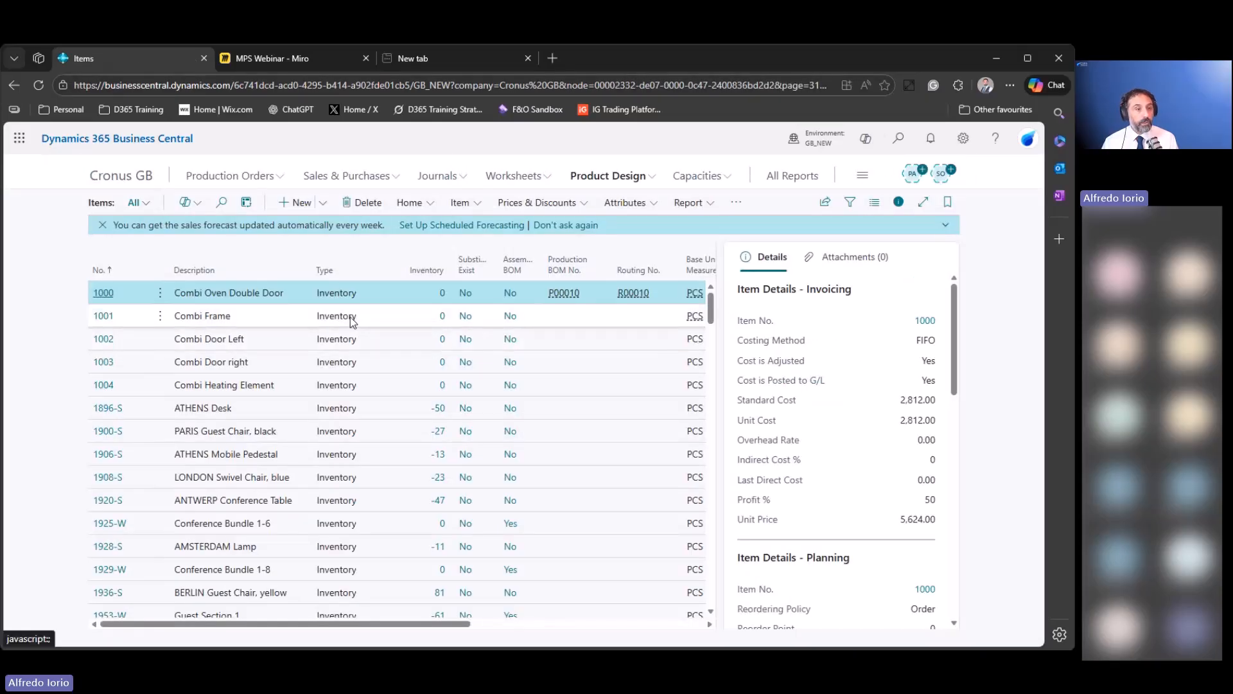
left_click(104, 296)
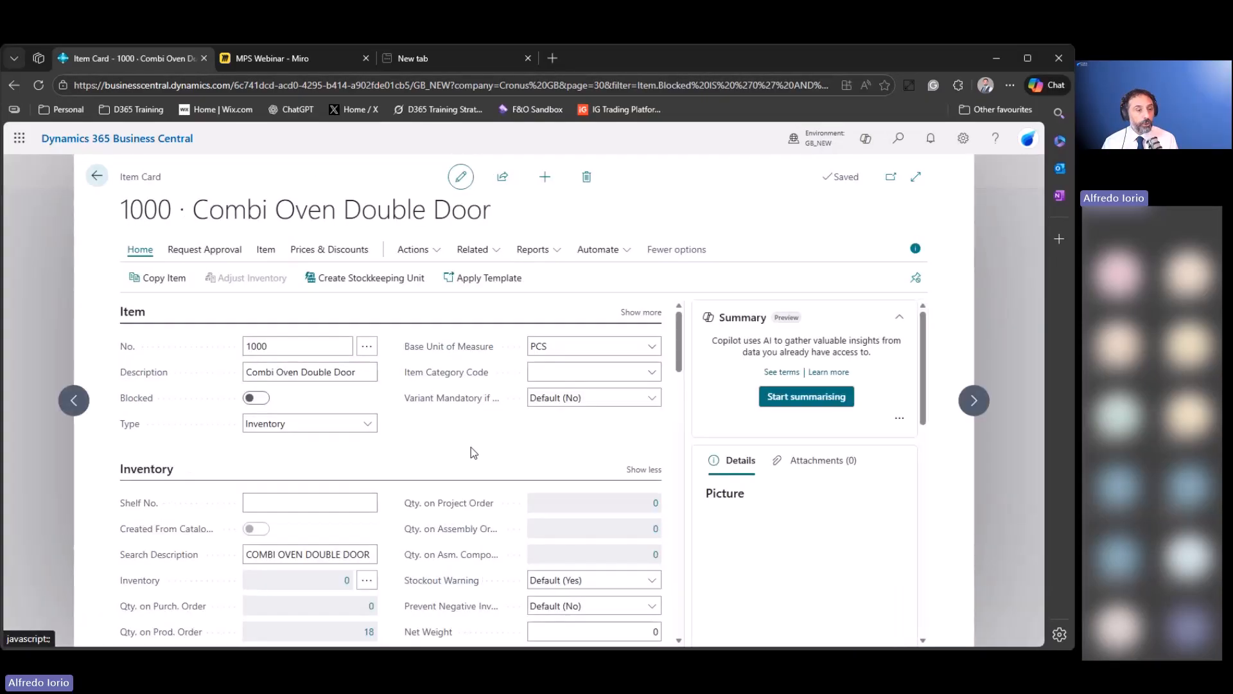
scroll(471, 448, "down", 3)
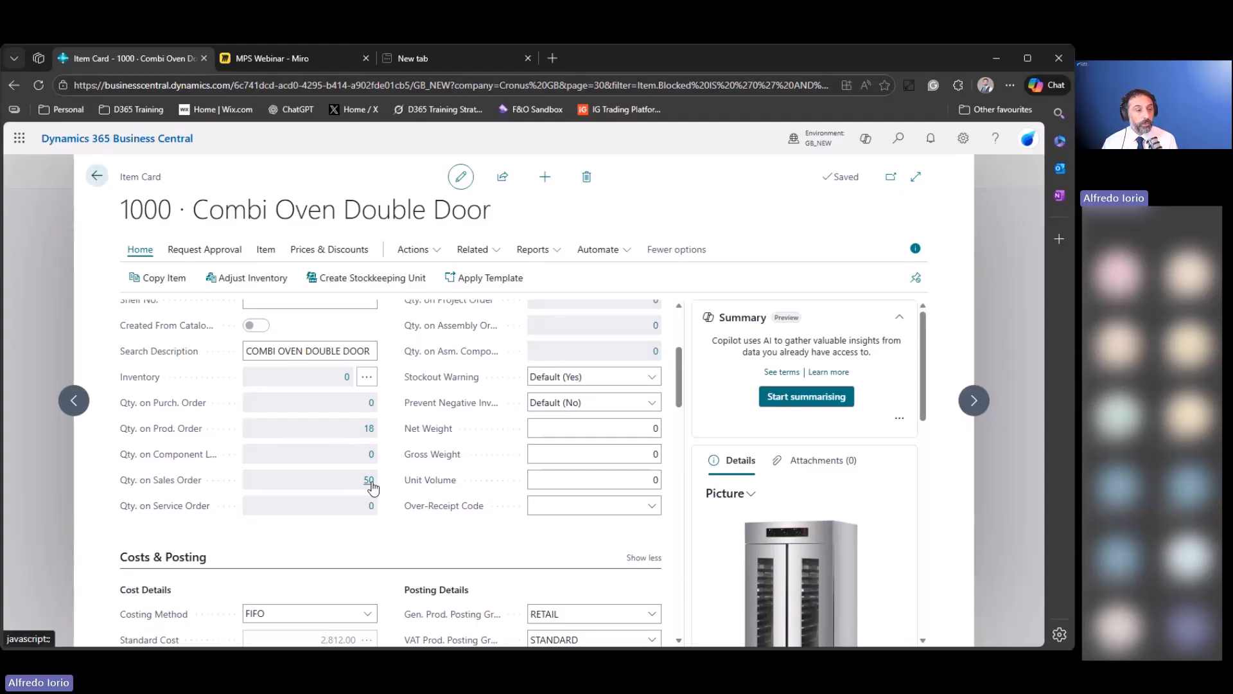
left_click(369, 430)
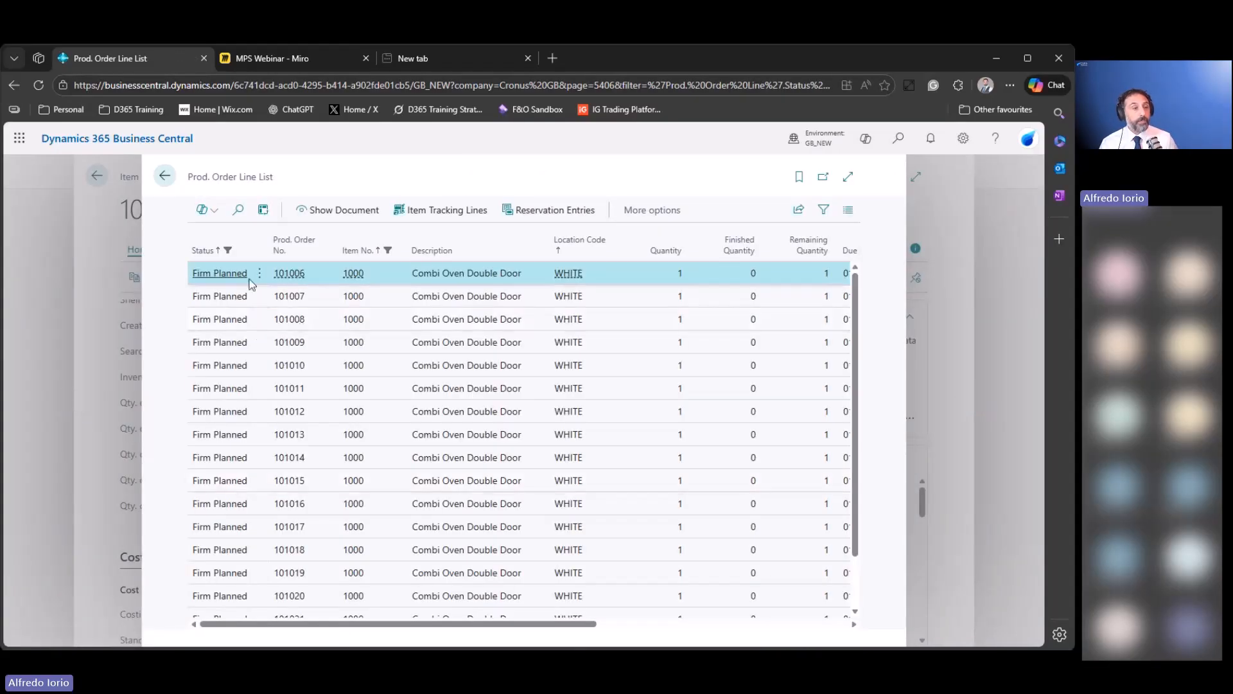
Open the first firm planned order, trace its line to the linked sales order with Order Tracking, and close both windows.
left_click(321, 212)
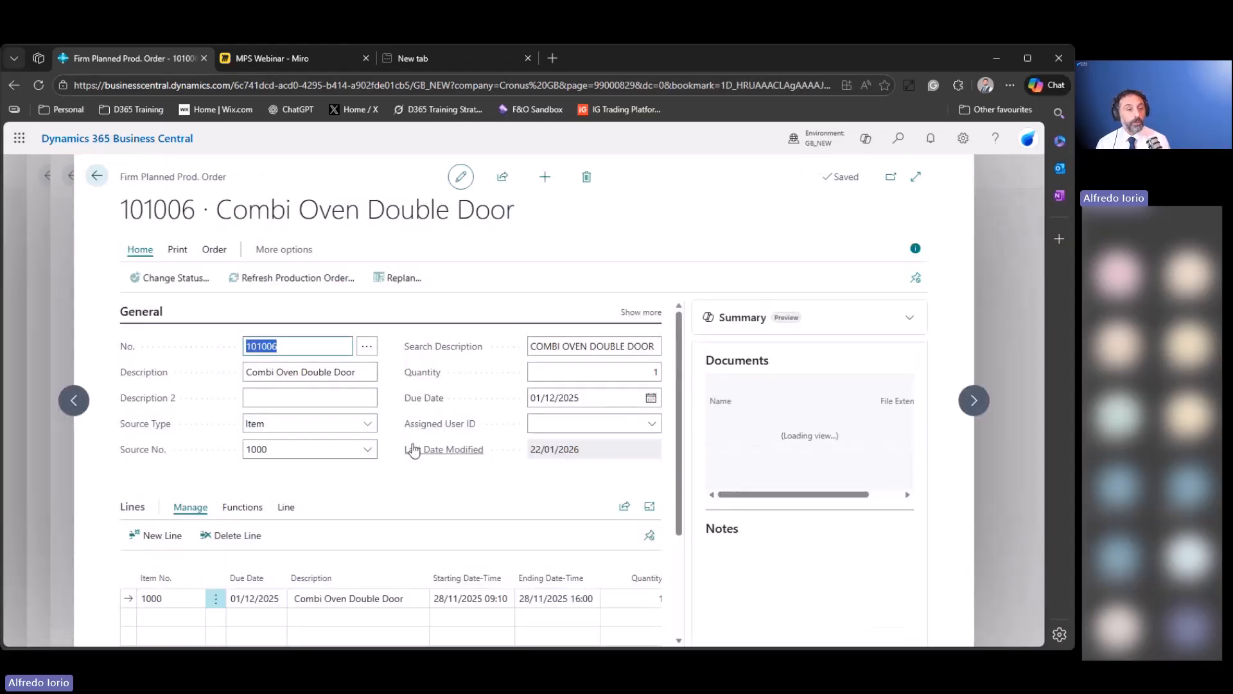
left_click(239, 373)
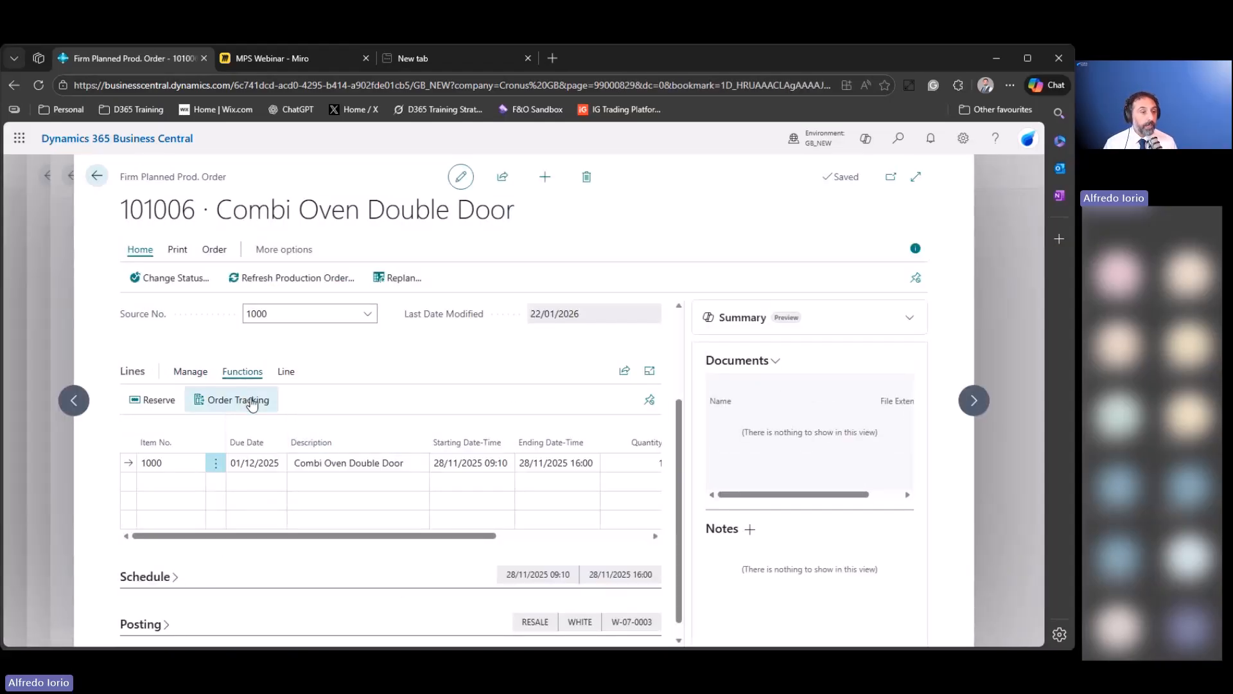
left_click(251, 400)
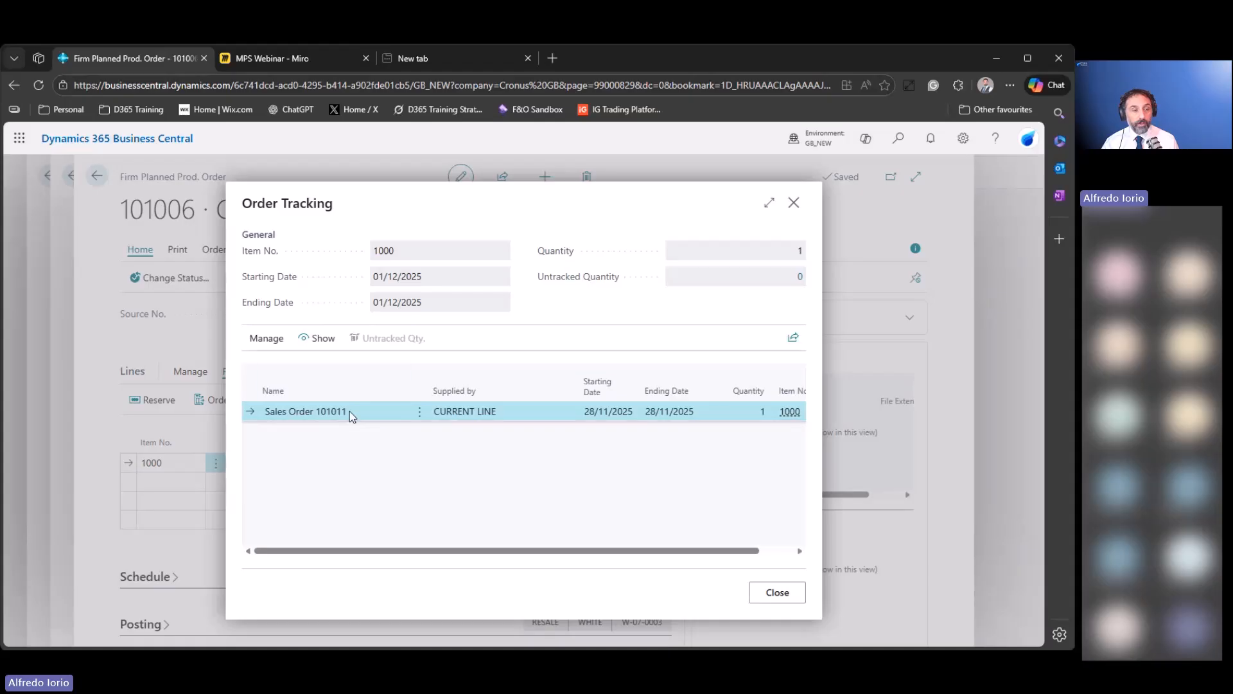
left_click_drag(430, 551, 511, 556)
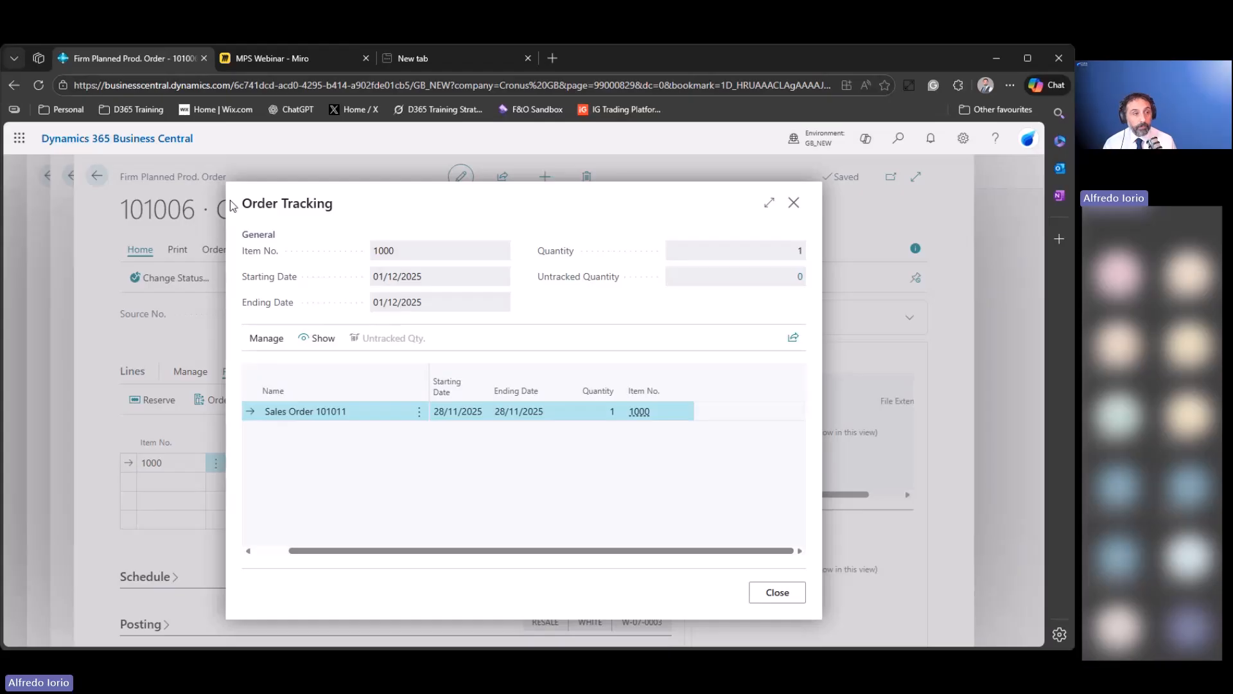
left_click(328, 341)
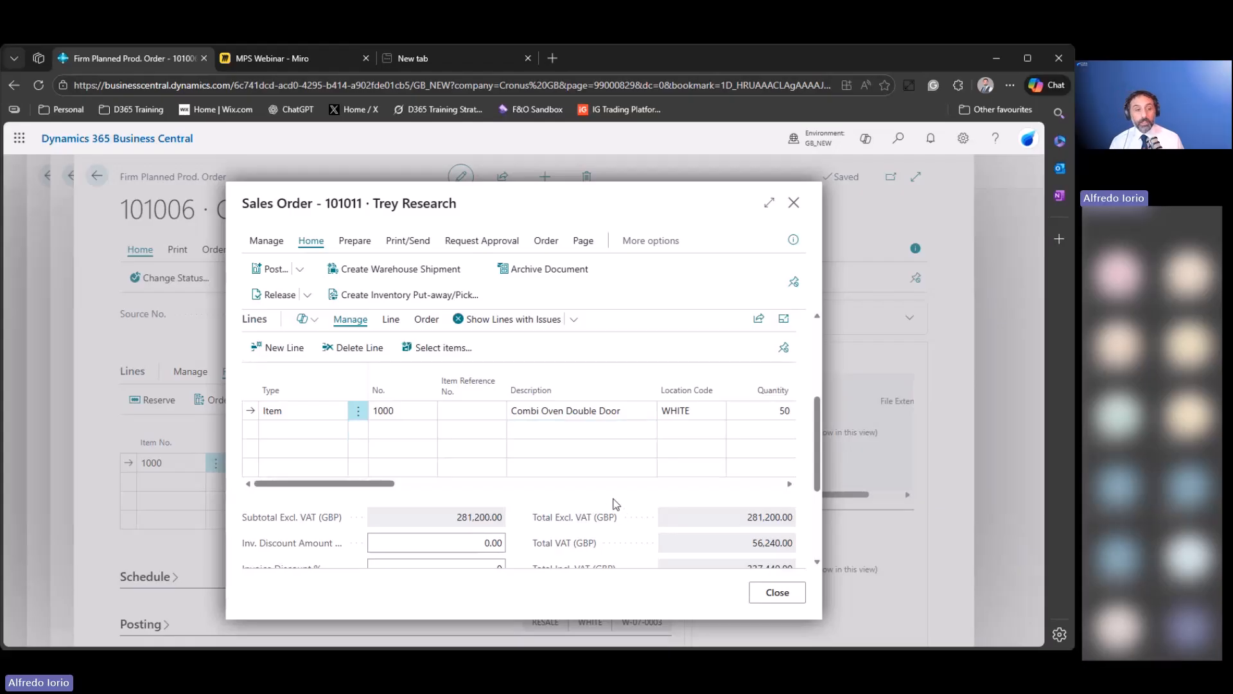
left_click(780, 598)
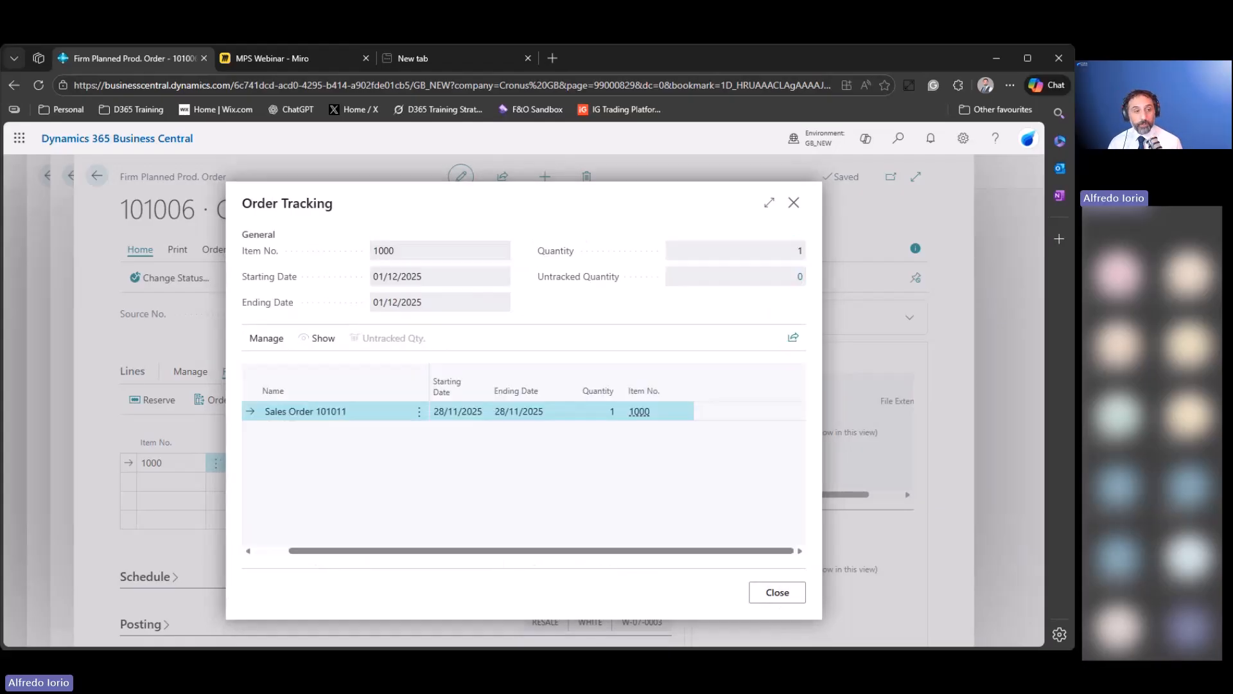
left_click(796, 595)
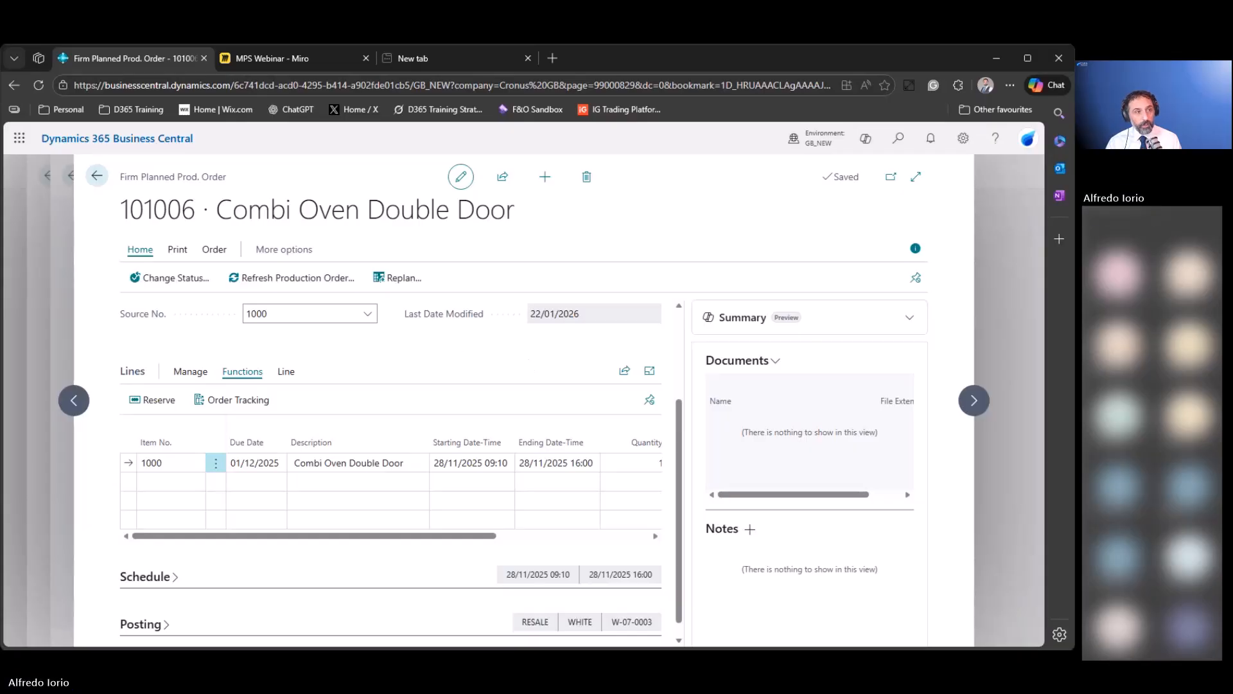
Switch to the Miro board and review the JIT, MPS, Demand and Serialisation boxes.
left_click(261, 57)
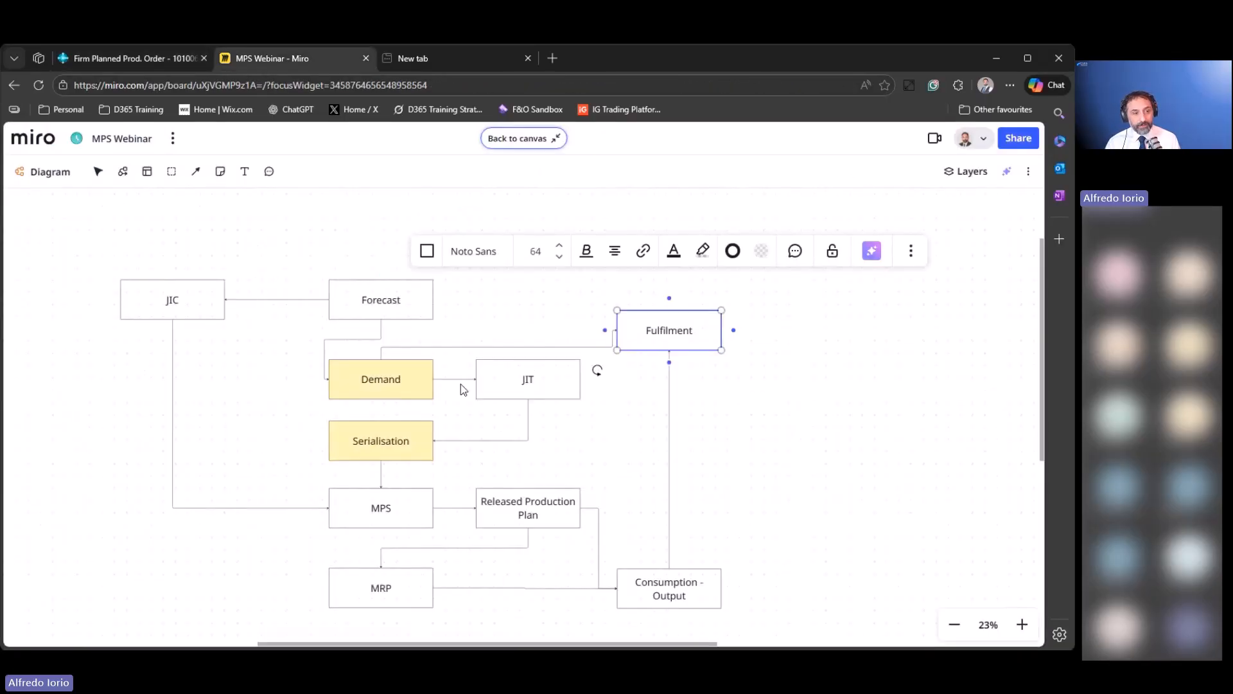
left_click(520, 394)
left_click(420, 496)
left_click(384, 394)
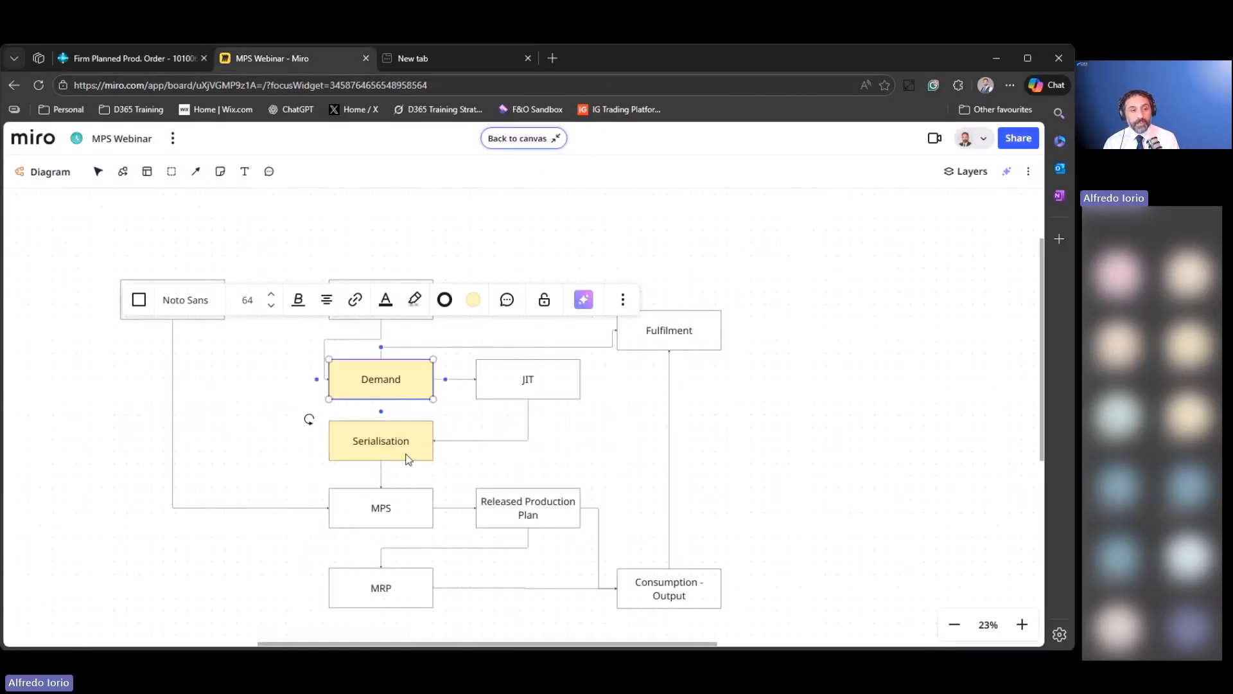
left_click(411, 456)
left_click(875, 441)
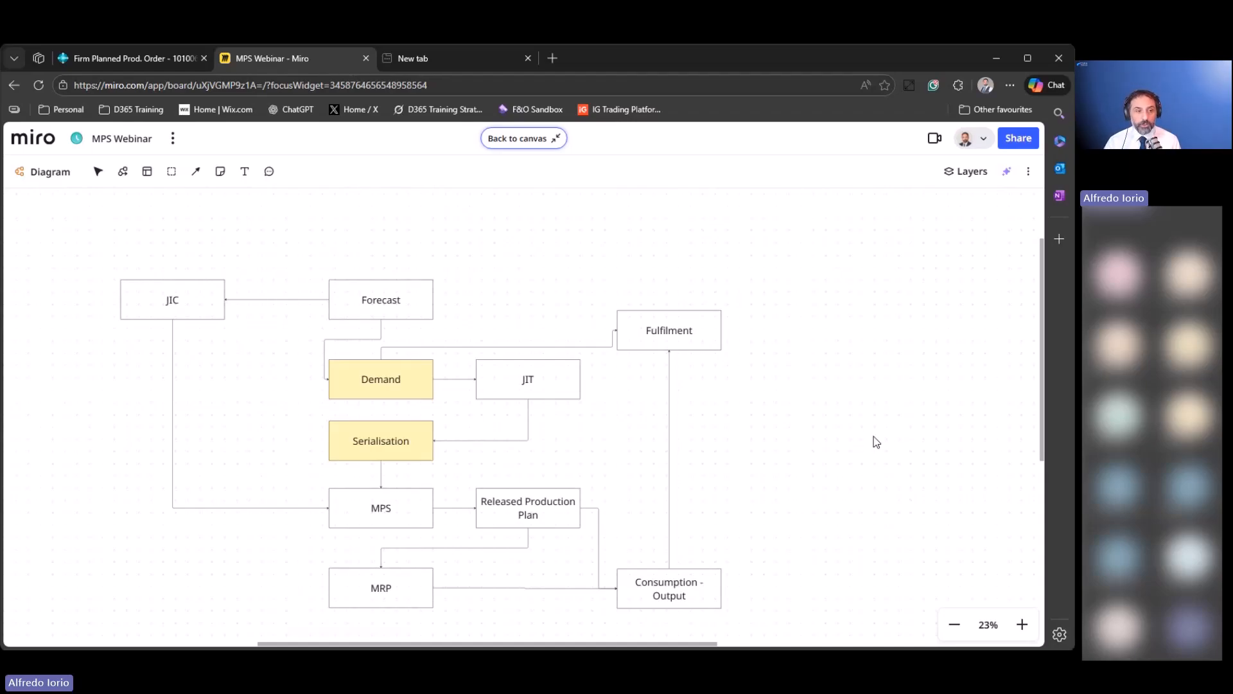
Review the Demand and MPS boxes on the board again, along with the Serialisation box between them.
left_click(379, 385)
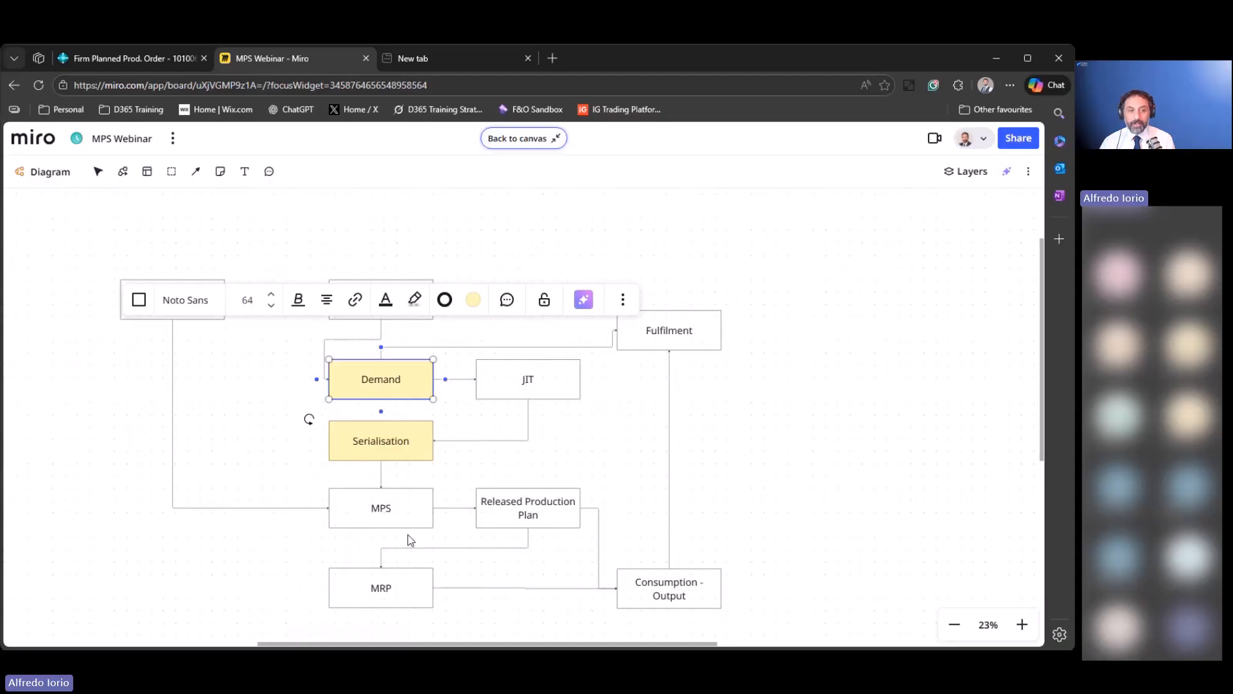
left_click(402, 518)
left_click(800, 443)
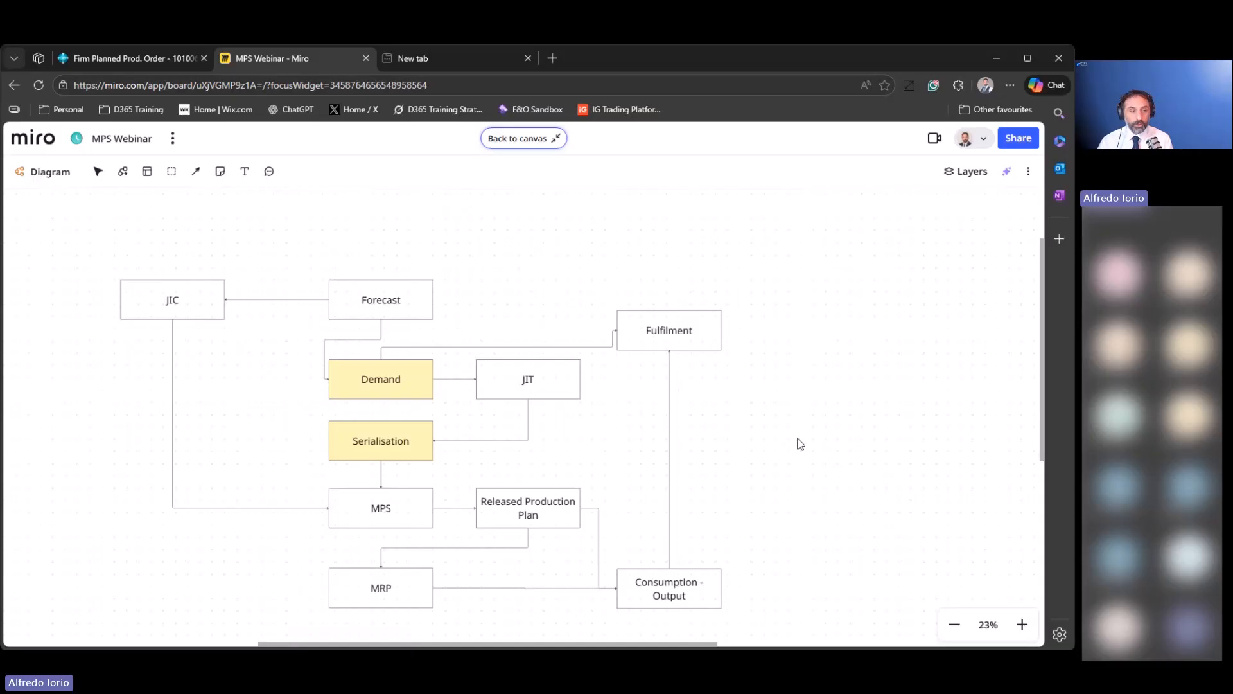
left_click(410, 453)
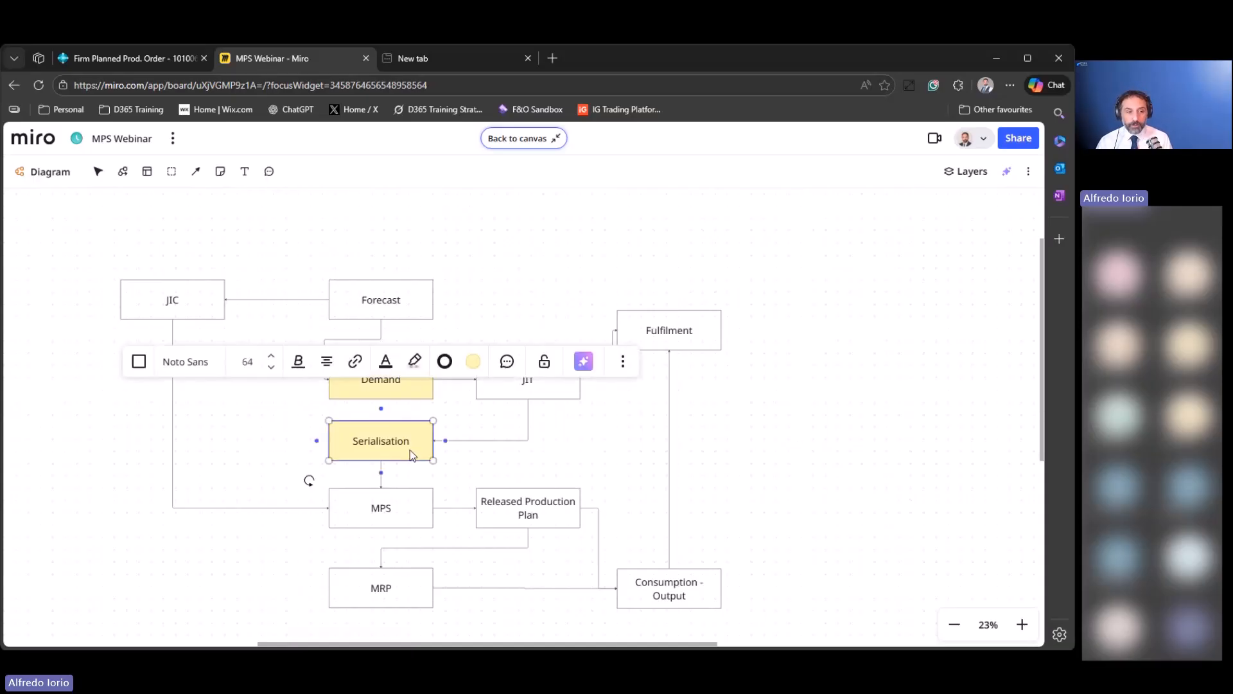
left_click(821, 432)
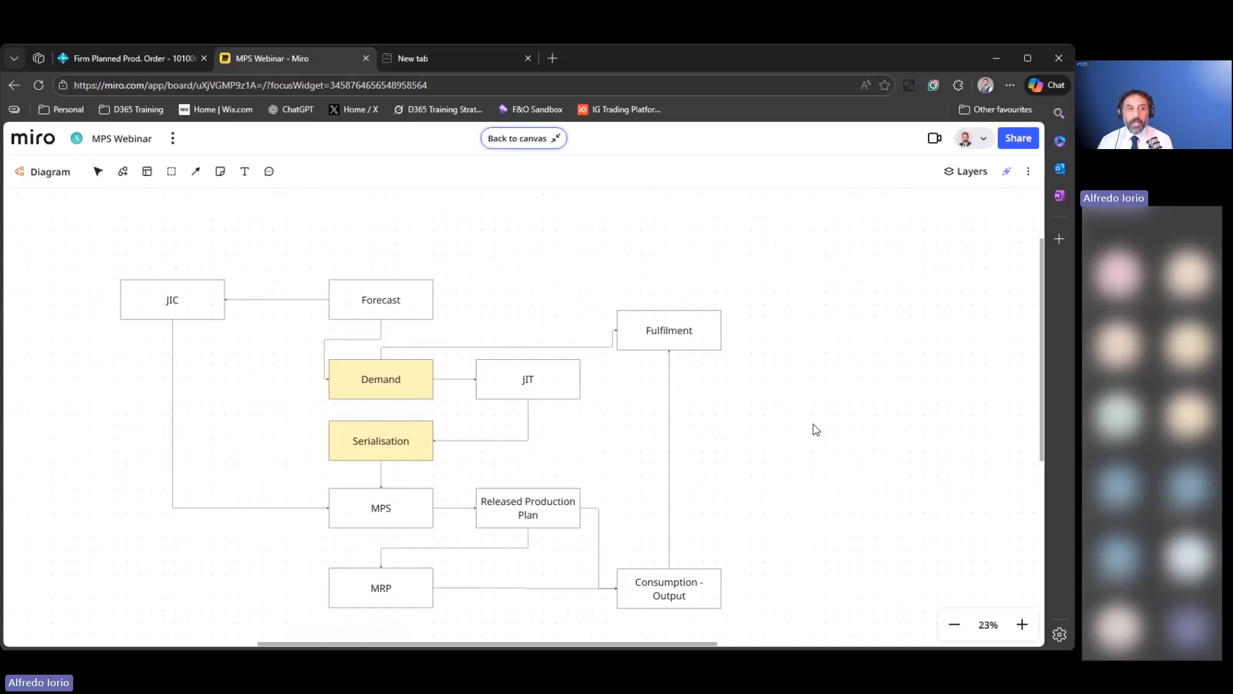
Switch back to Business Central, return to item 1000's card and examine the Order Tracking Policy in its Planning settings.
left_click(143, 62)
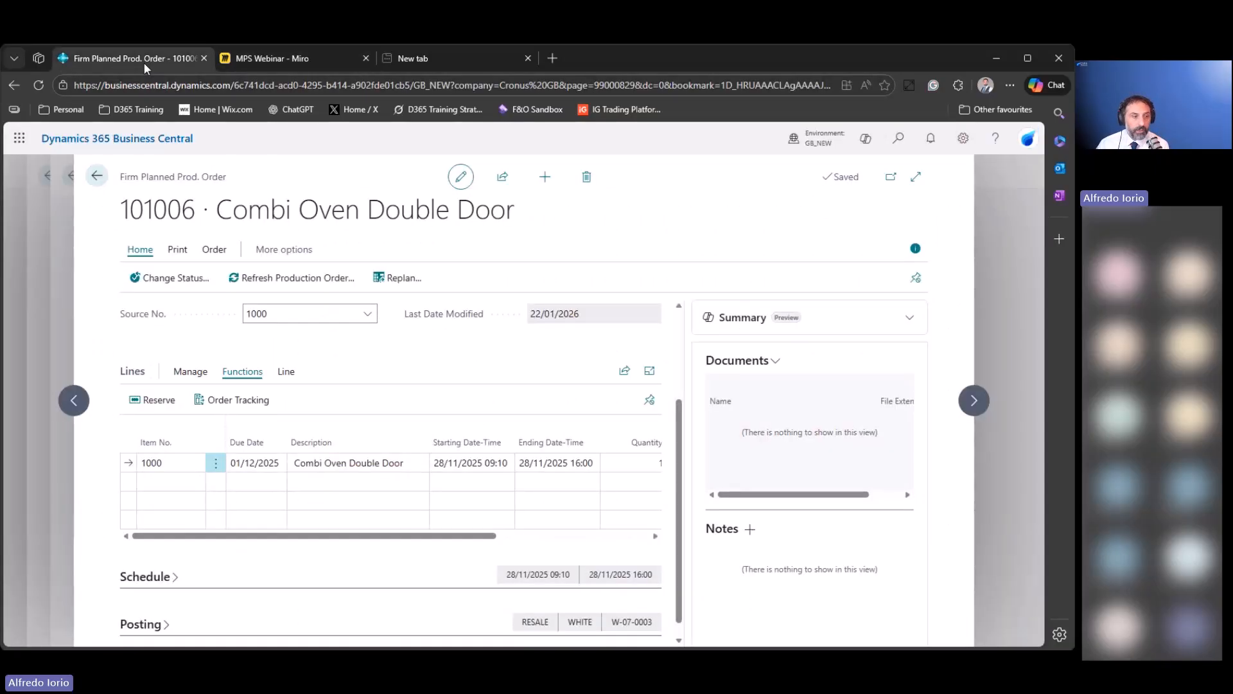
left_click(93, 180)
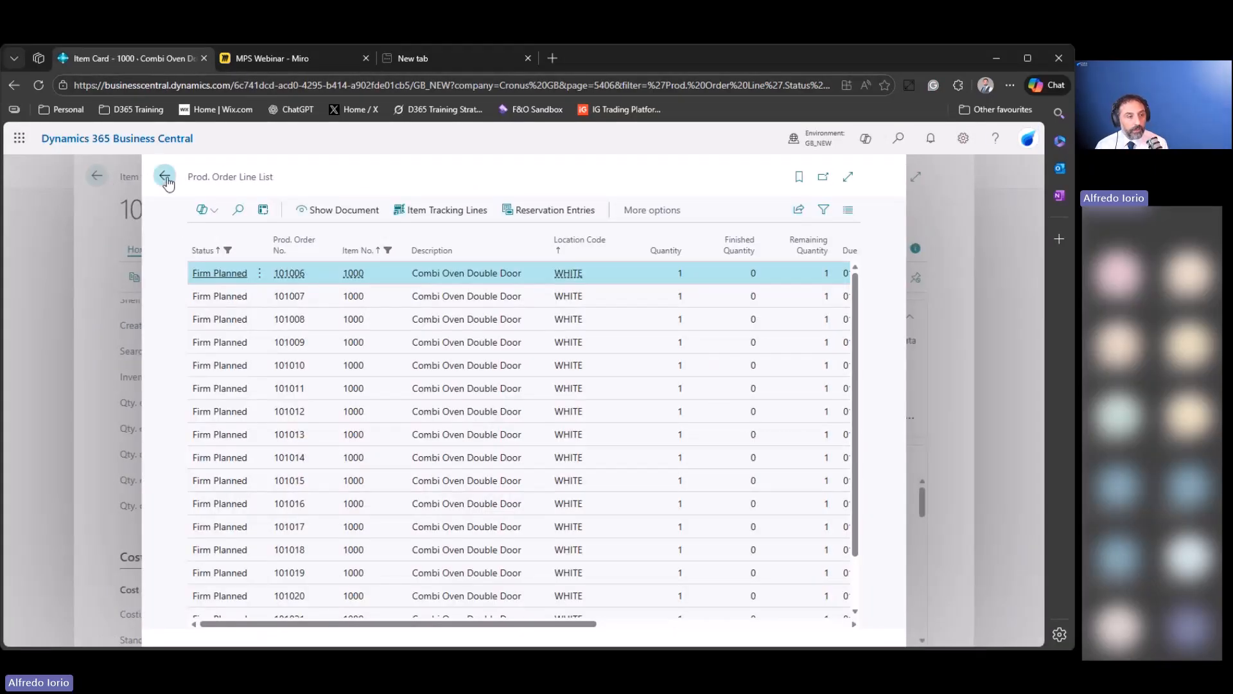
left_click(165, 178)
scroll(312, 415, "down", 10)
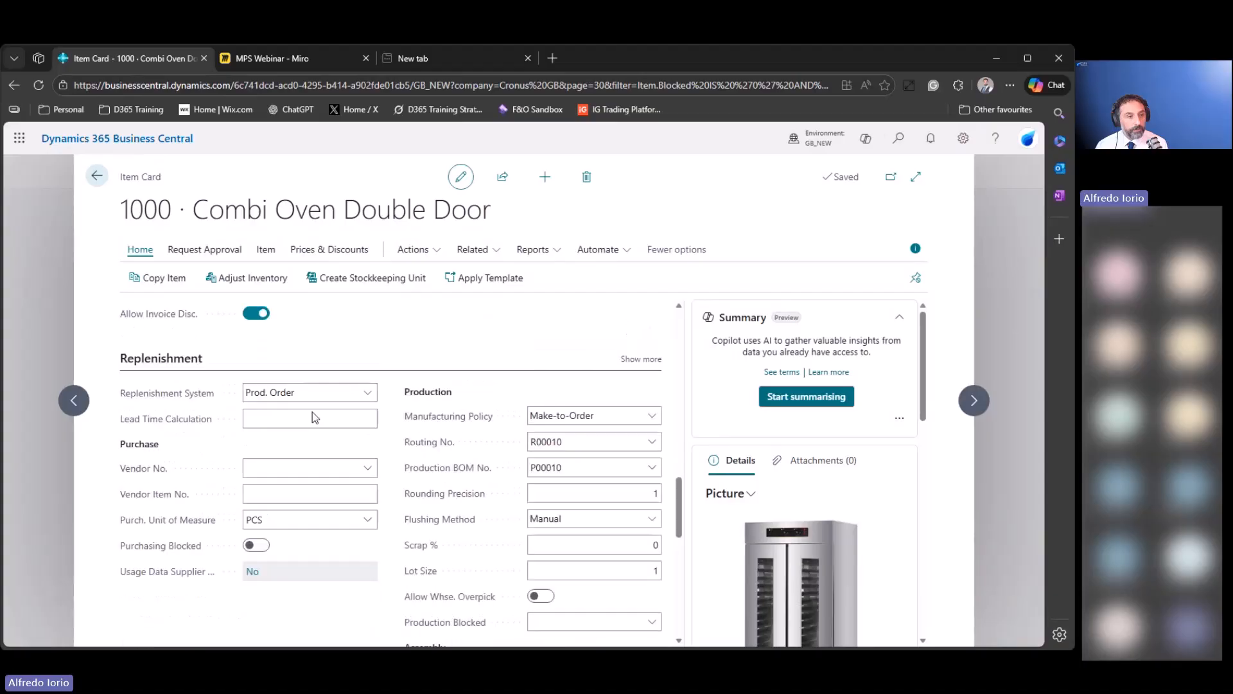
scroll(313, 418, "down", 8)
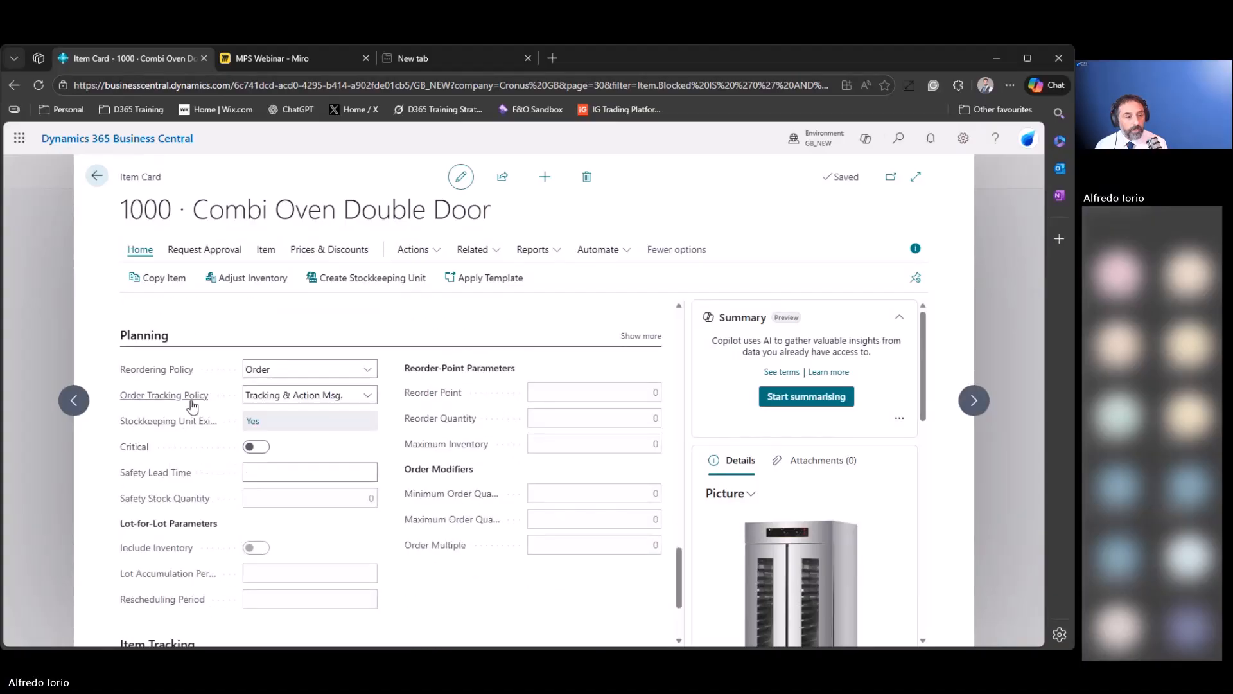
left_click(191, 402)
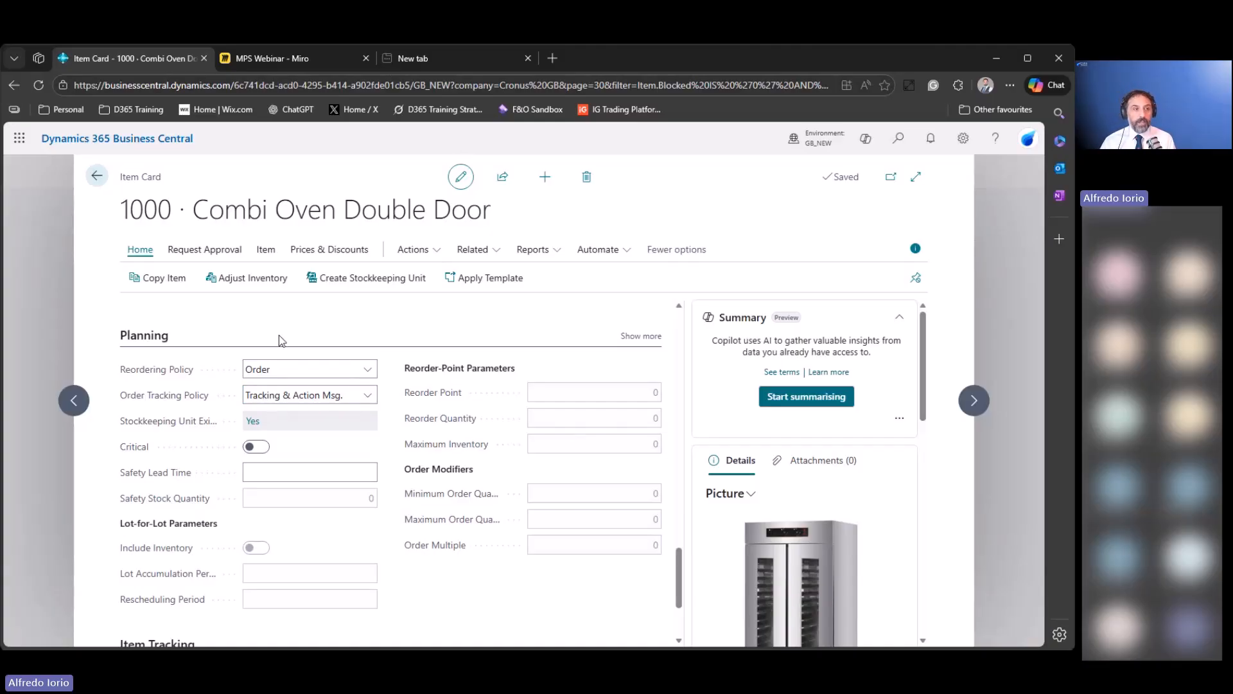
Check the Serialisation box on the Miro board and return to item 1000's Planning settings in Business Central.
left_click(320, 60)
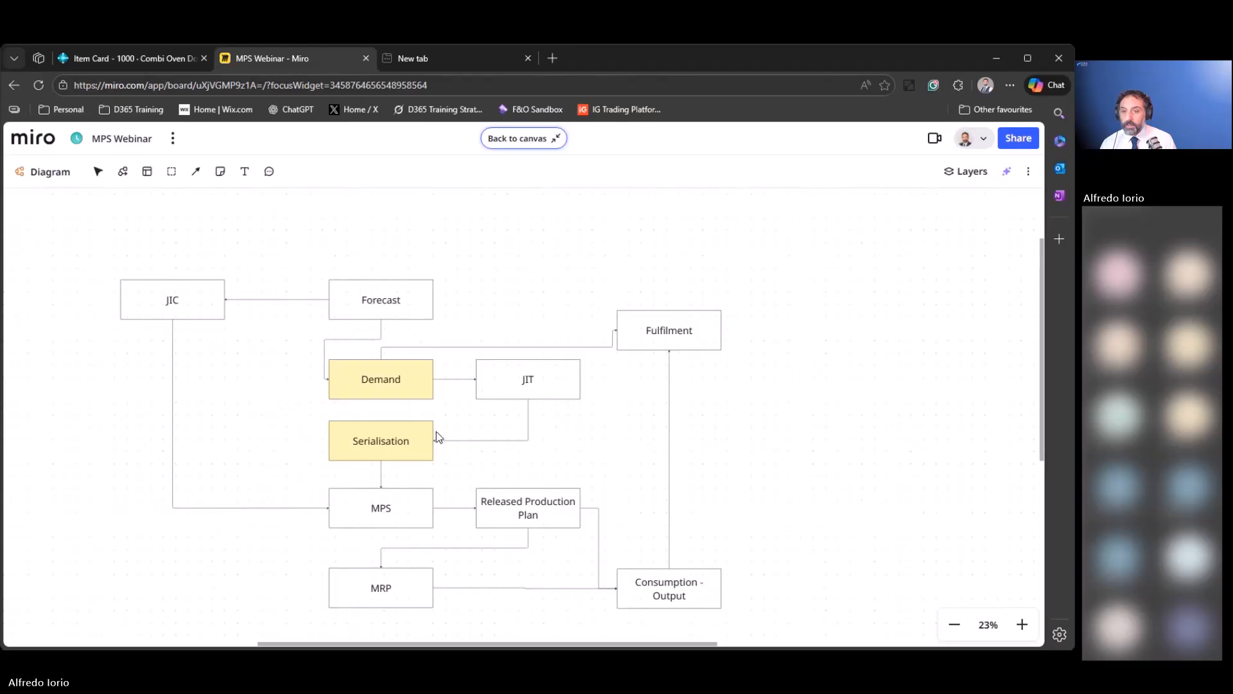
left_click(135, 59)
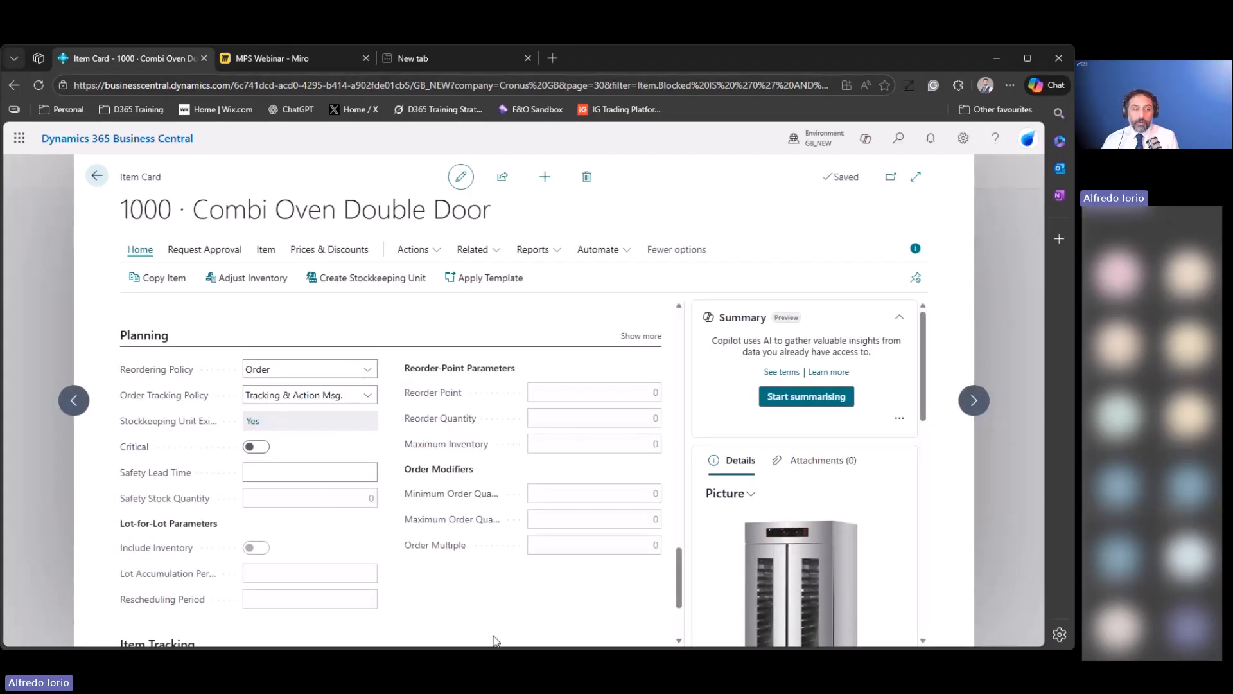